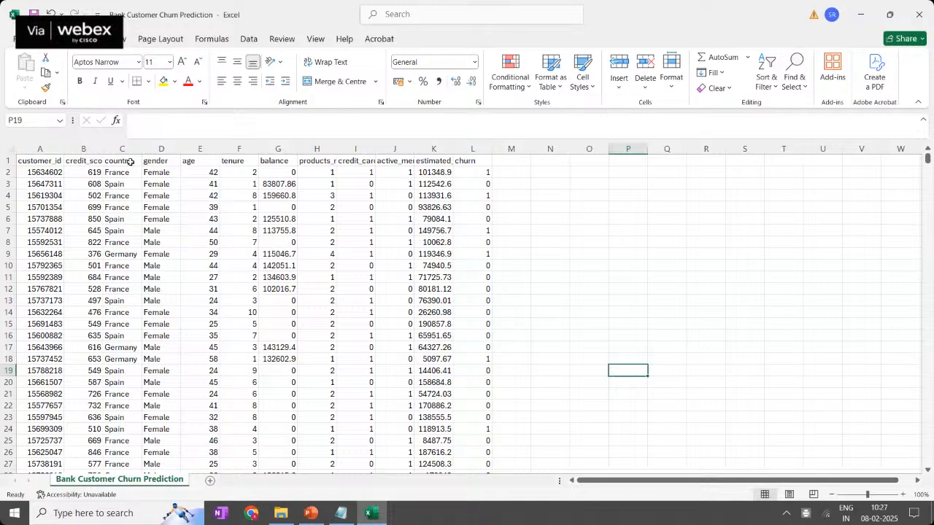
# Widen the credit_score, products_number, credit_card, active_member and estimated_salary columns to fit their full headers
pyautogui.moveTo(100, 149); pyautogui.dragTo(112, 174)
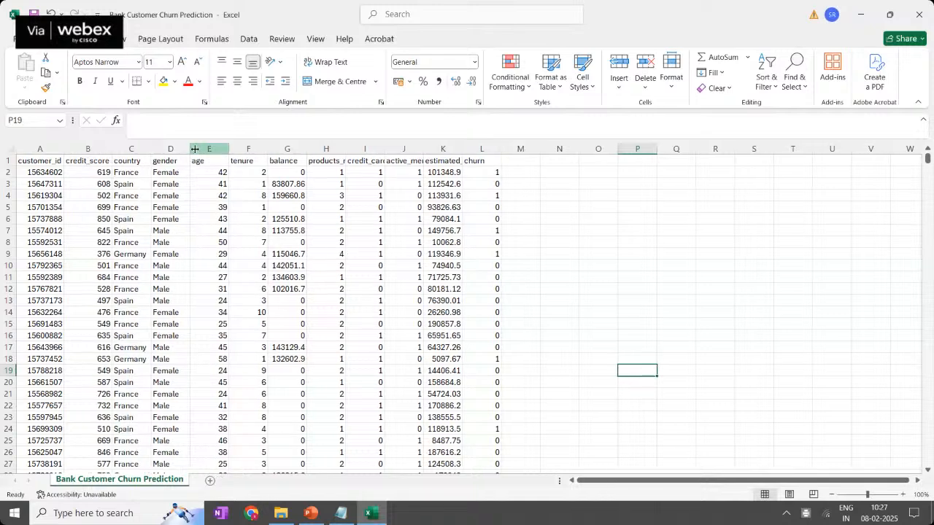
pyautogui.click(247, 157)
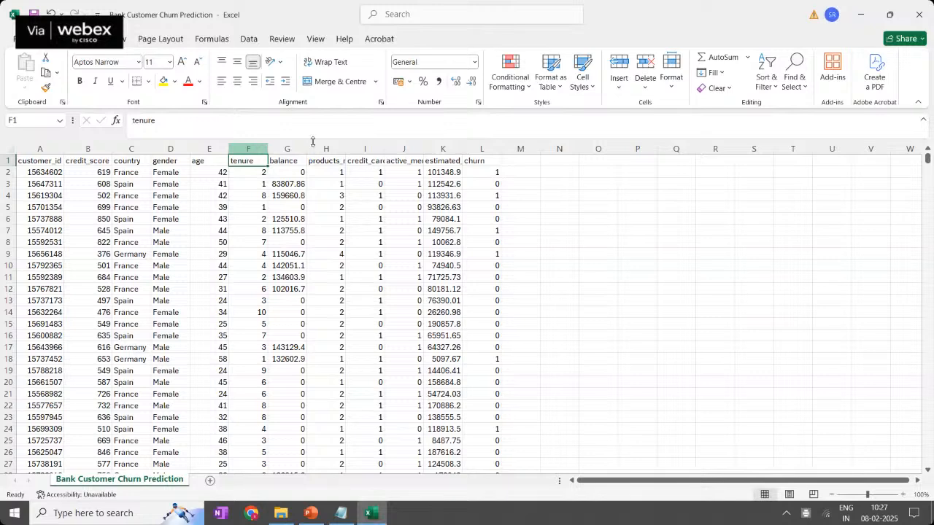
pyautogui.click(286, 148)
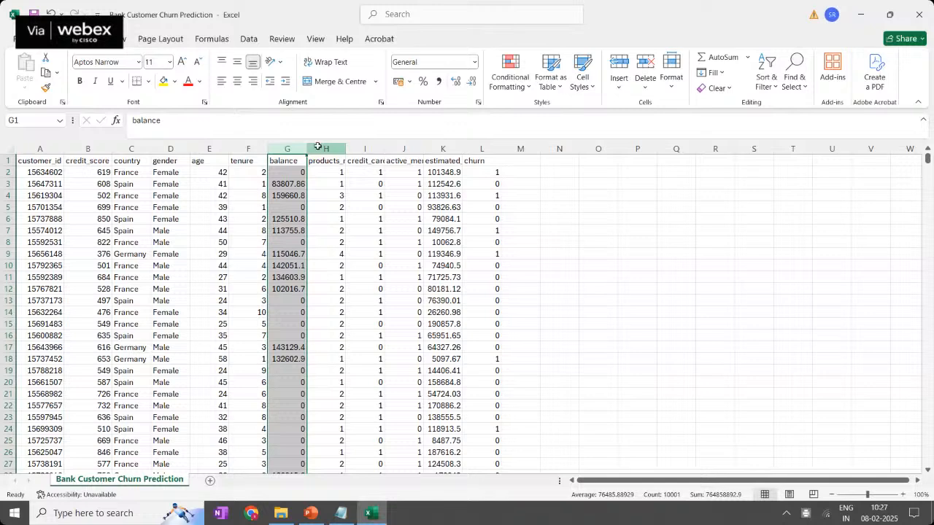
pyautogui.click(340, 150)
pyautogui.doubleClick(340, 149)
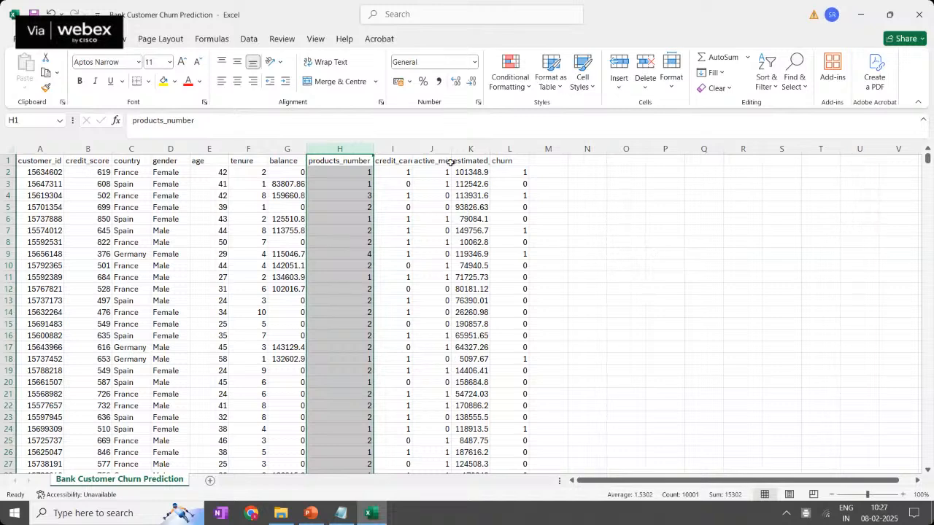
pyautogui.doubleClick(411, 144)
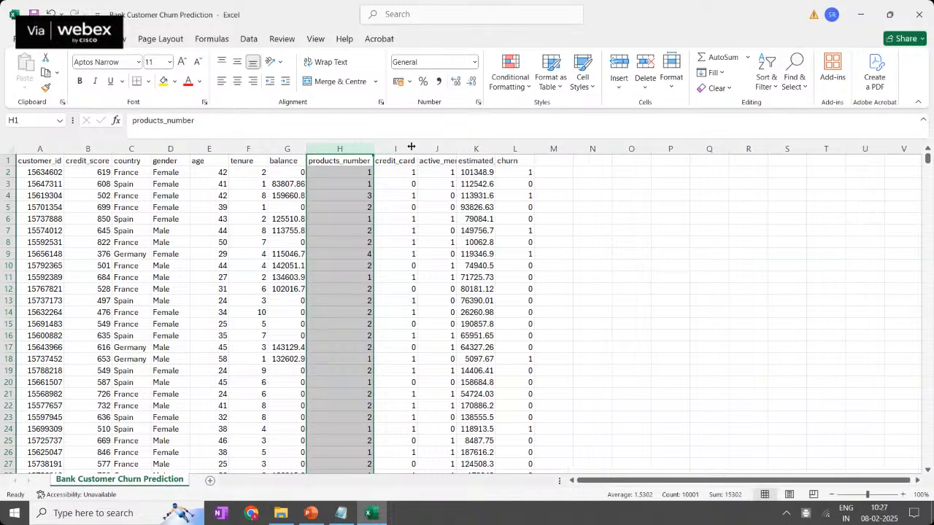
pyautogui.click(403, 150)
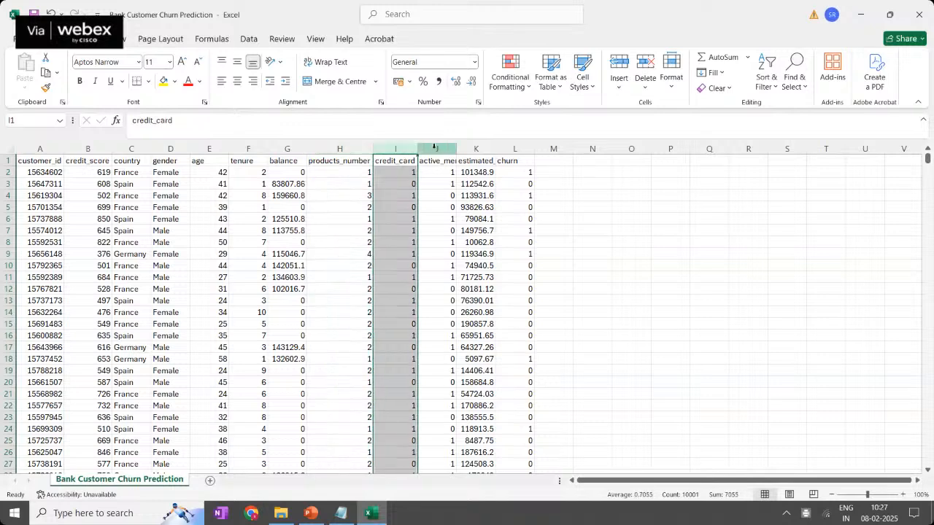
pyautogui.doubleClick(462, 147)
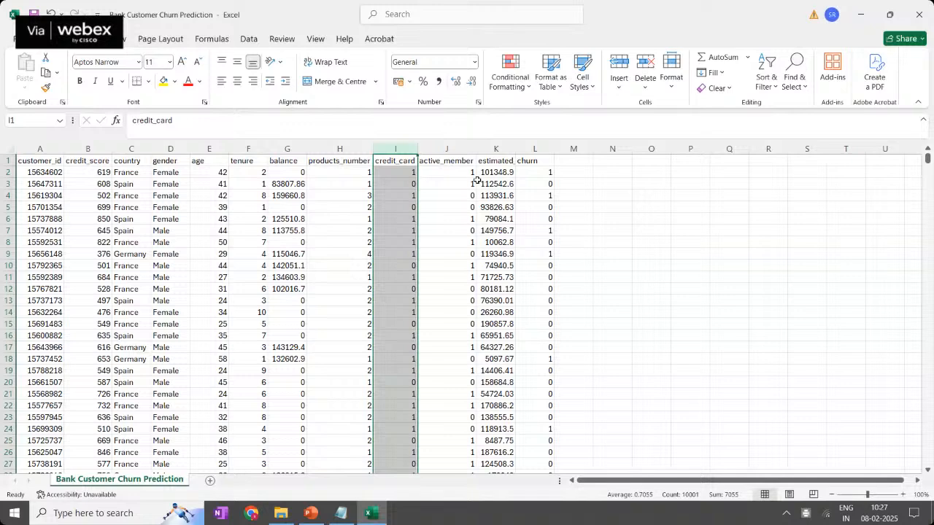
pyautogui.click(463, 146)
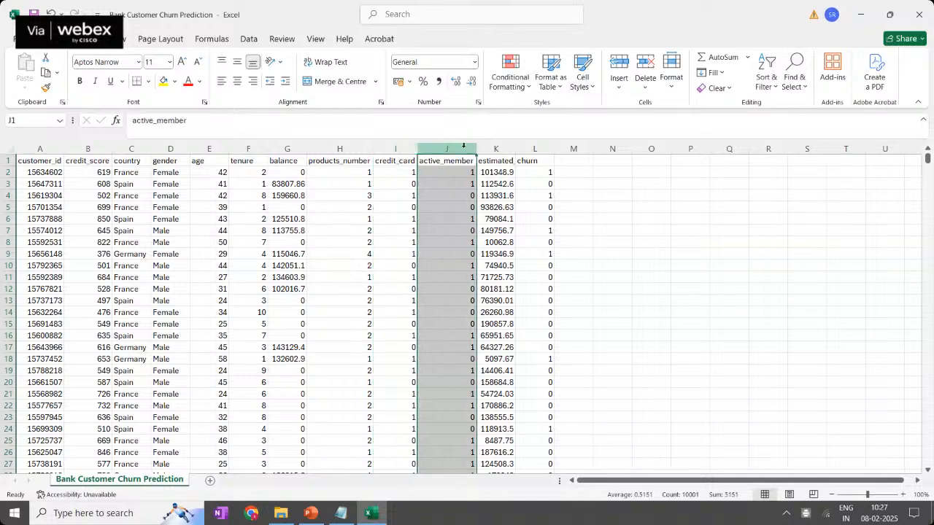
pyautogui.doubleClick(515, 148)
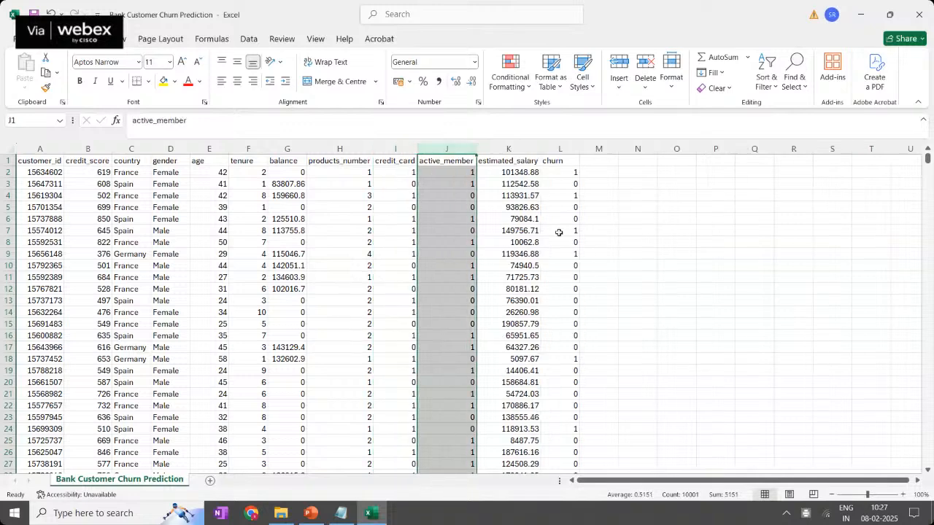
# Review the data in the estimated_salary and churn columns
pyautogui.click(526, 150)
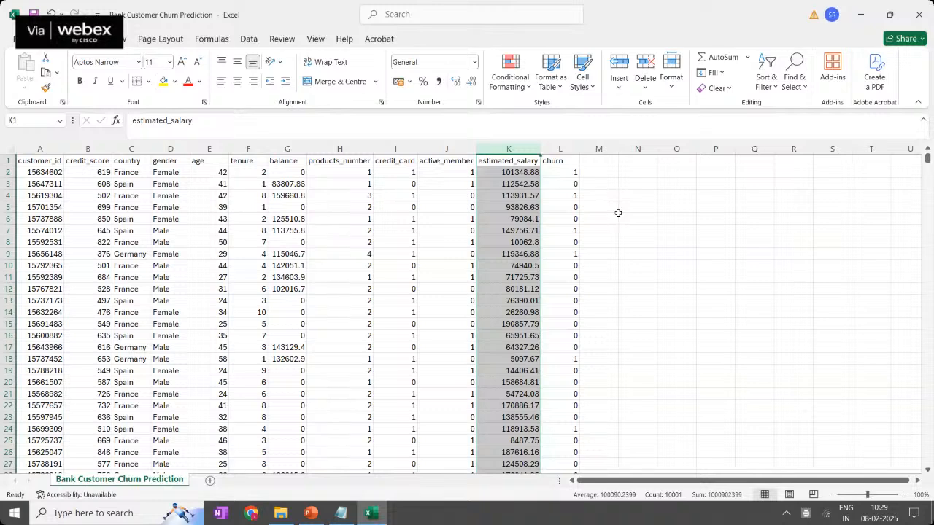
pyautogui.click(561, 149)
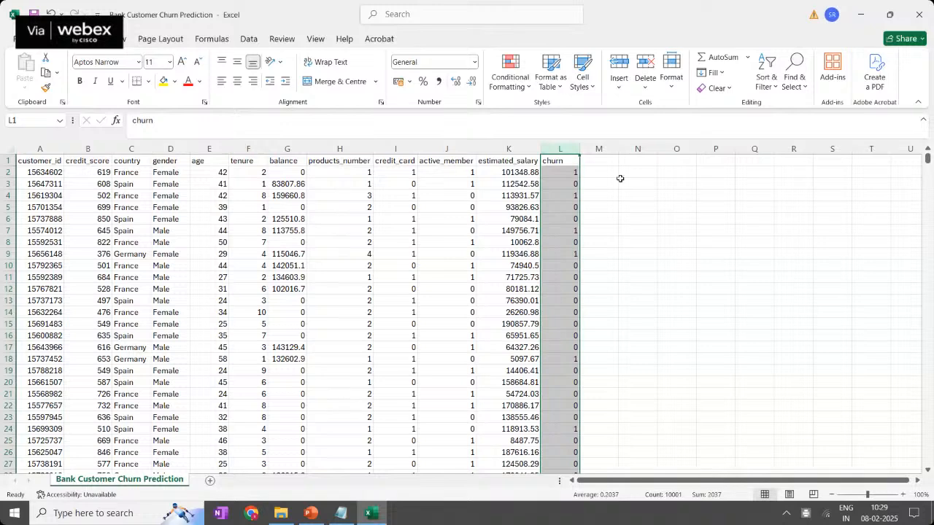
pyautogui.click(653, 196)
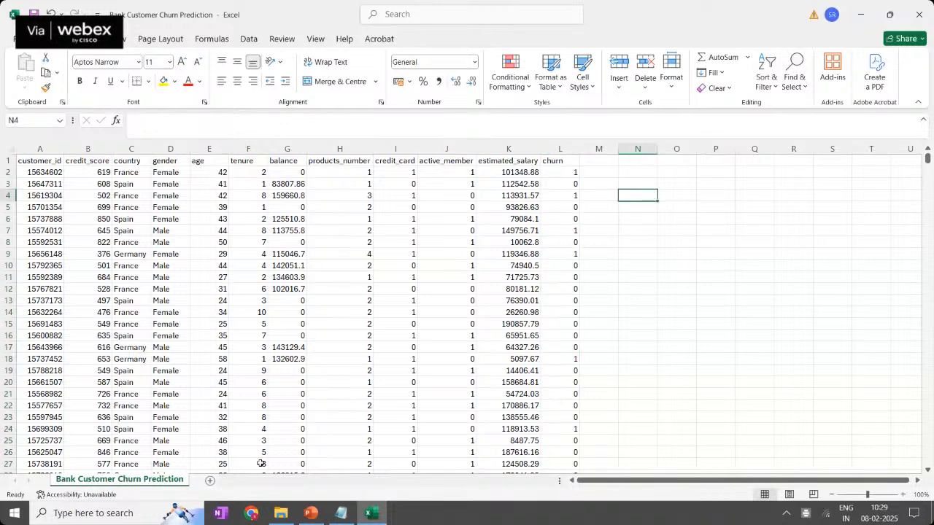
# View the Bank Customer Churn Dashboard image from the Workshop folder in a maximized window and return to the PowerPoint slide show
pyautogui.click(290, 519)
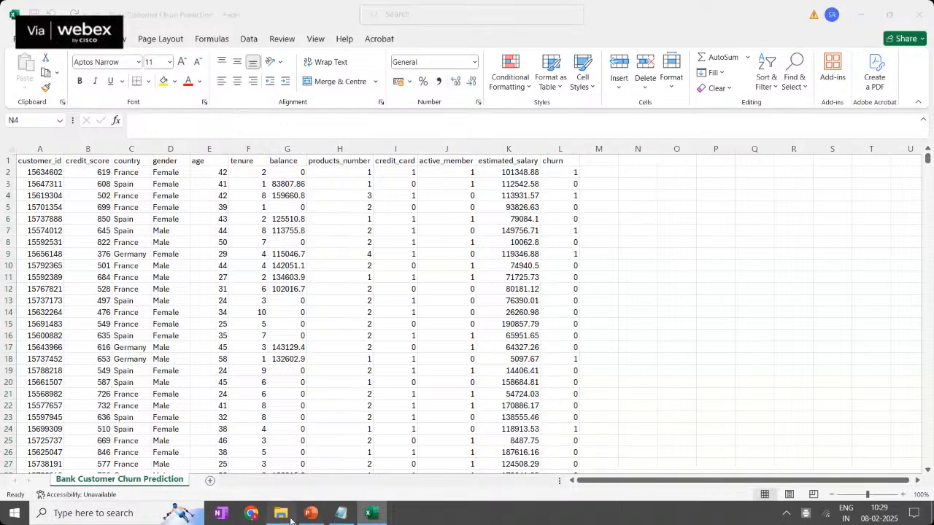
pyautogui.click(234, 77)
pyautogui.doubleClick(235, 81)
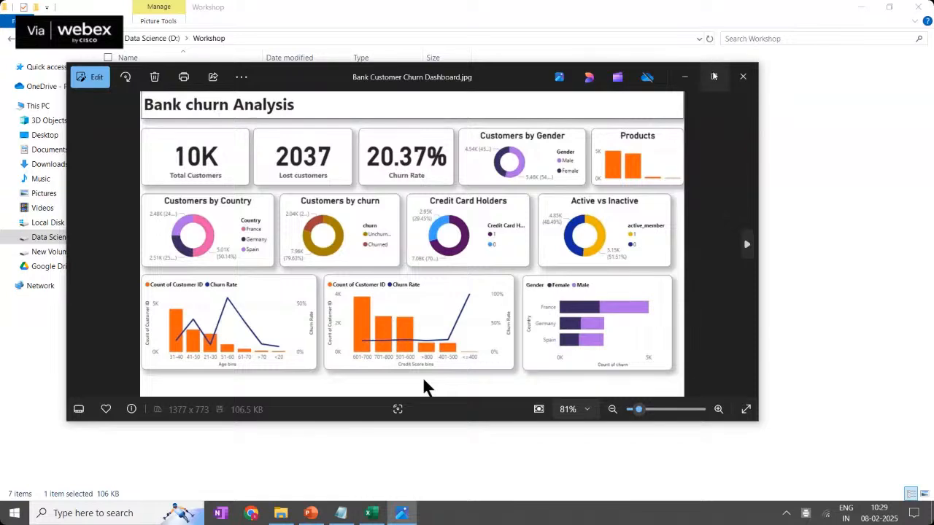
pyautogui.click(713, 75)
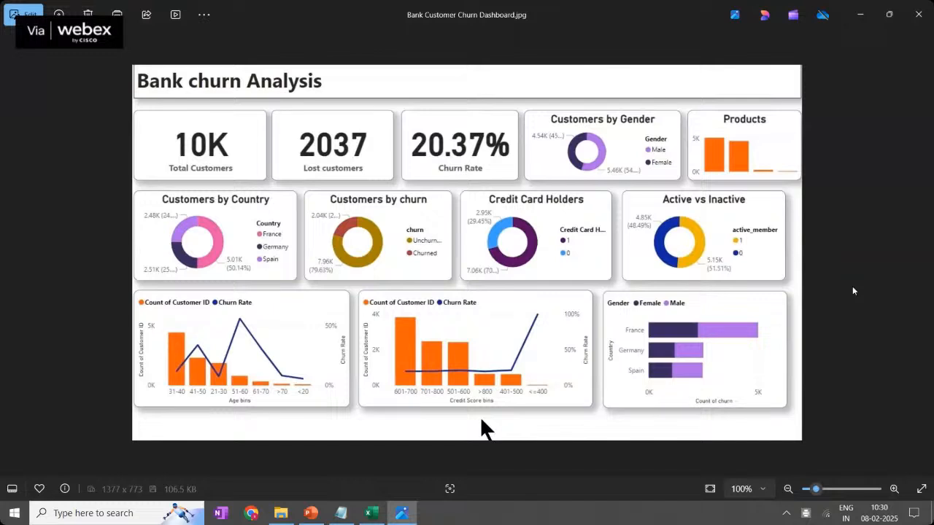
pyautogui.click(859, 11)
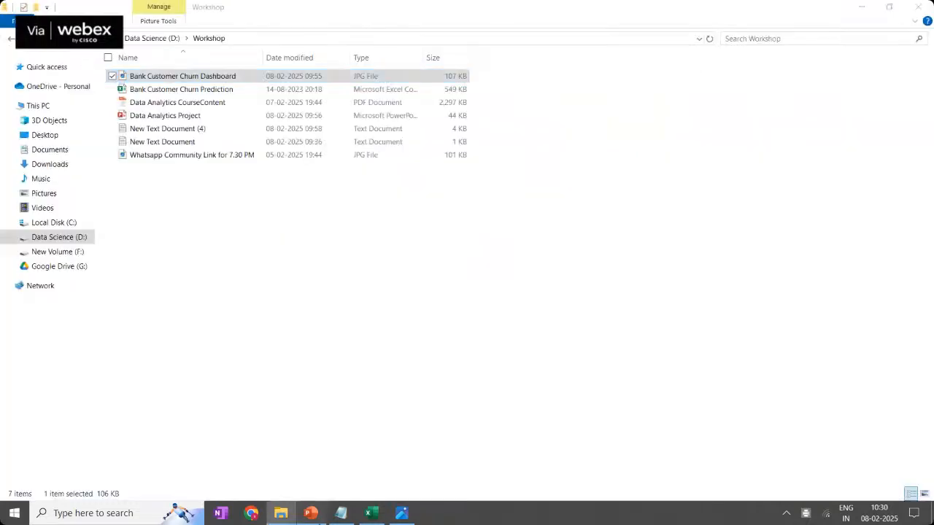
pyautogui.click(310, 513)
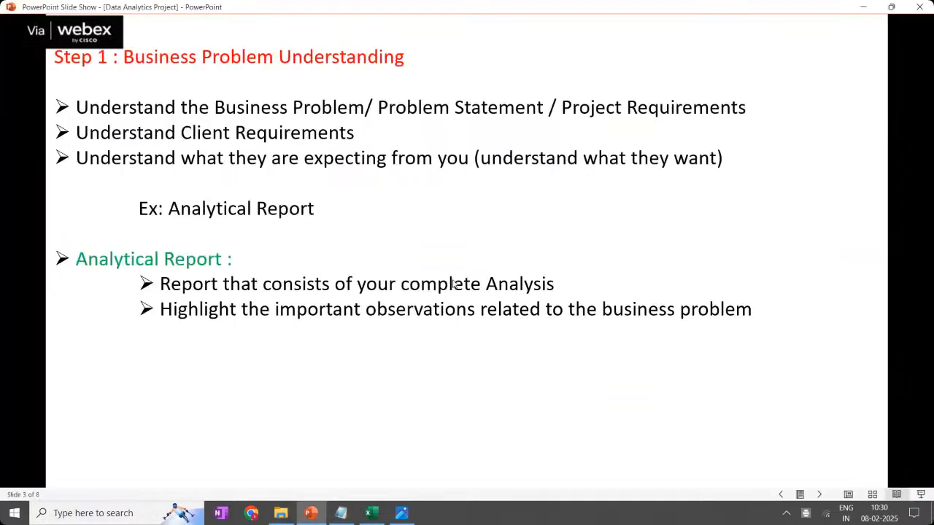
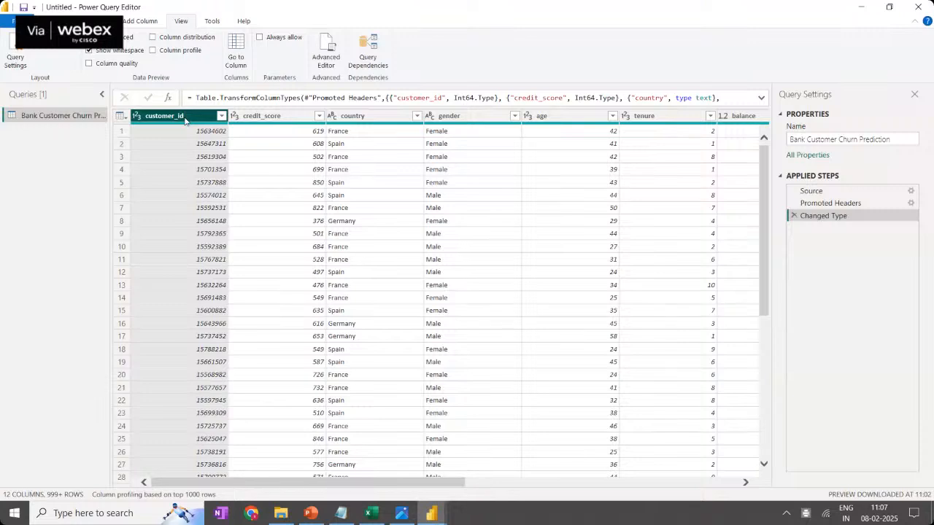
# Examine the customer churn query's columns from credit_score through credit_card, including the credit_card values in the first two rows
pyautogui.click(267, 117)
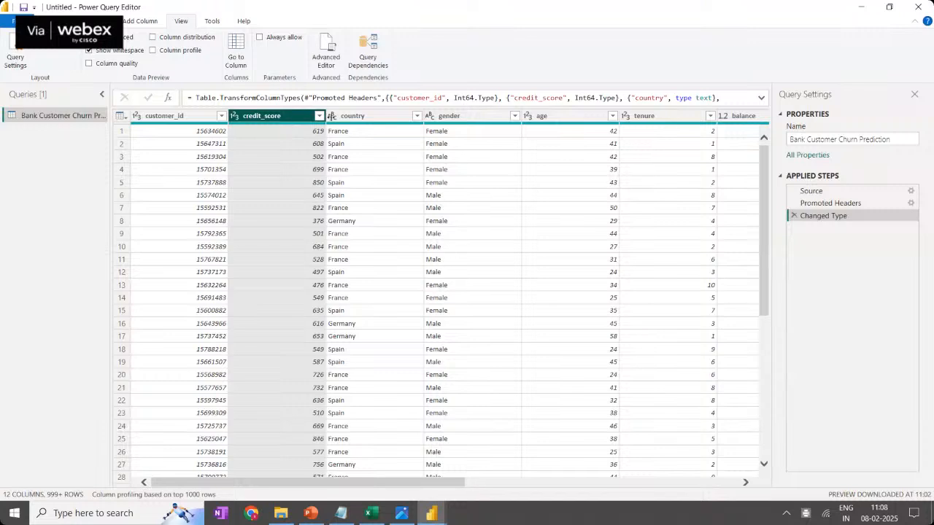
pyautogui.click(359, 119)
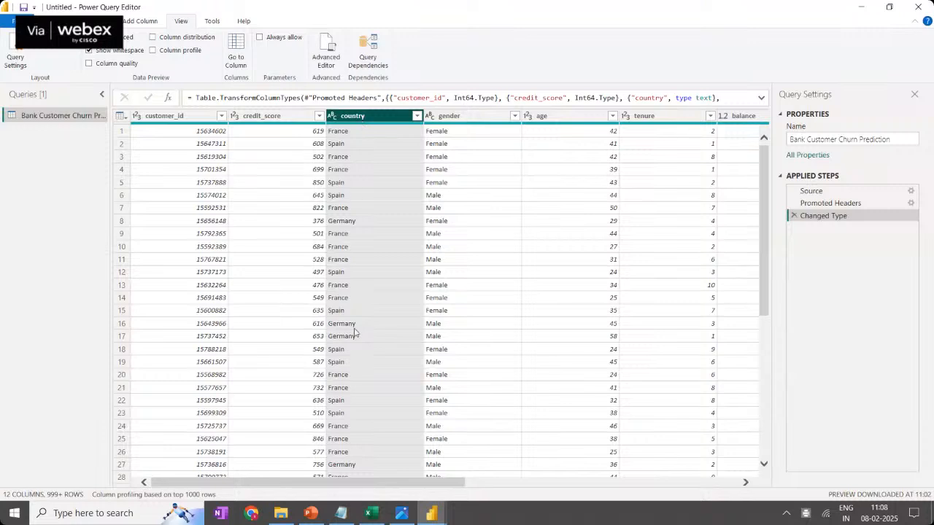
pyautogui.click(471, 119)
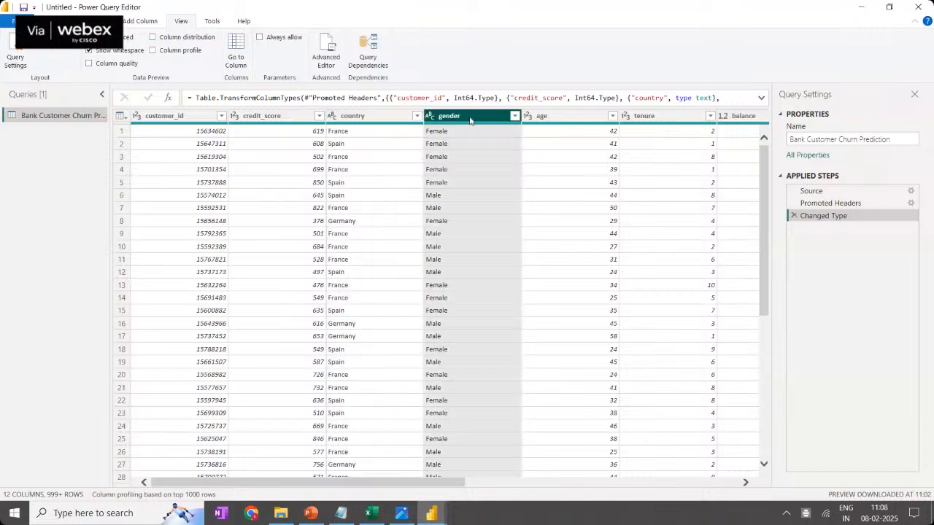
pyautogui.click(576, 118)
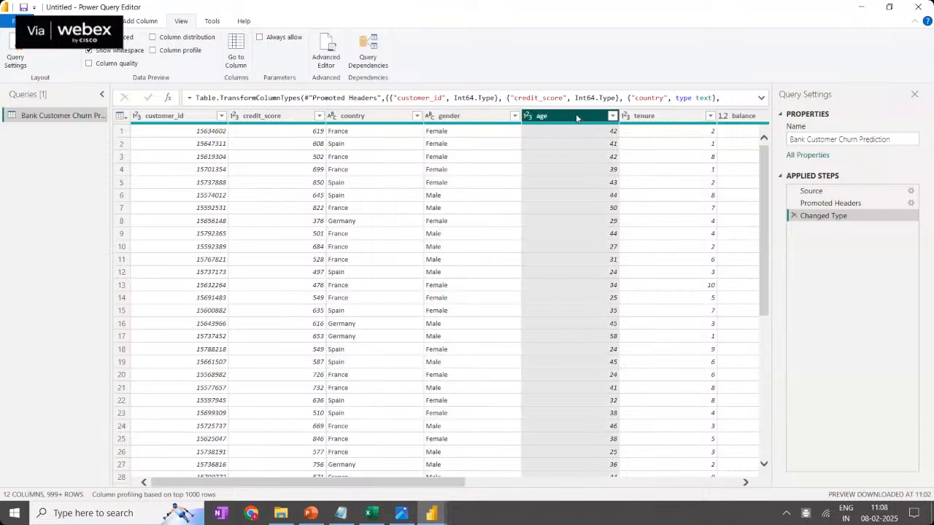
pyautogui.click(644, 117)
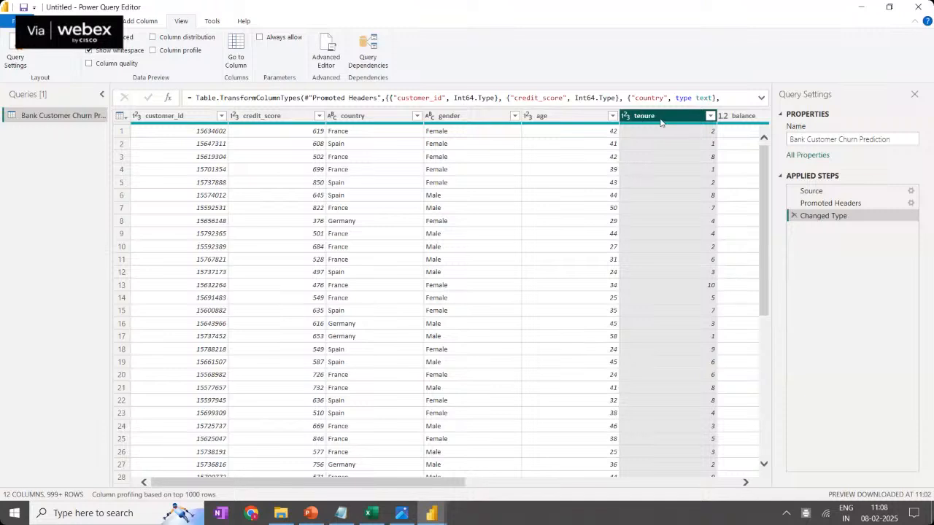
pyautogui.moveTo(433, 484); pyautogui.dragTo(504, 487)
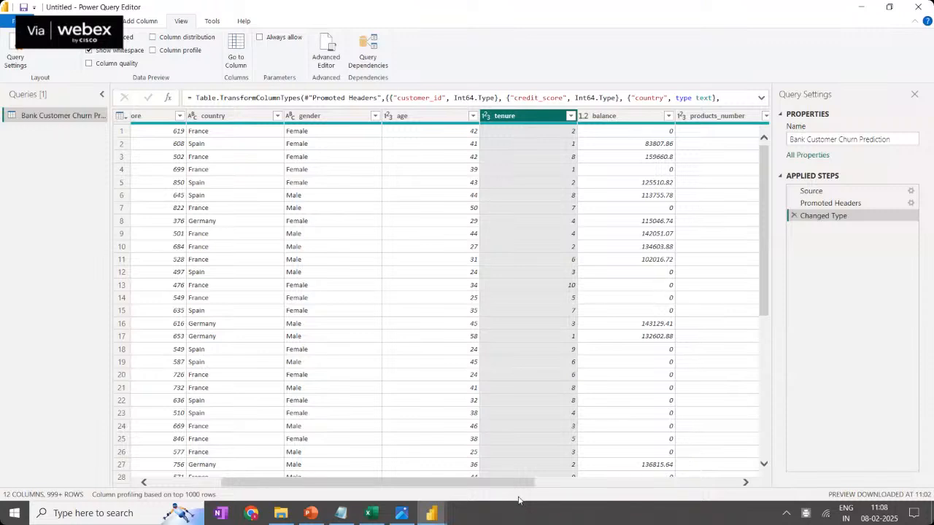
pyautogui.hscroll(3, 509, 212)
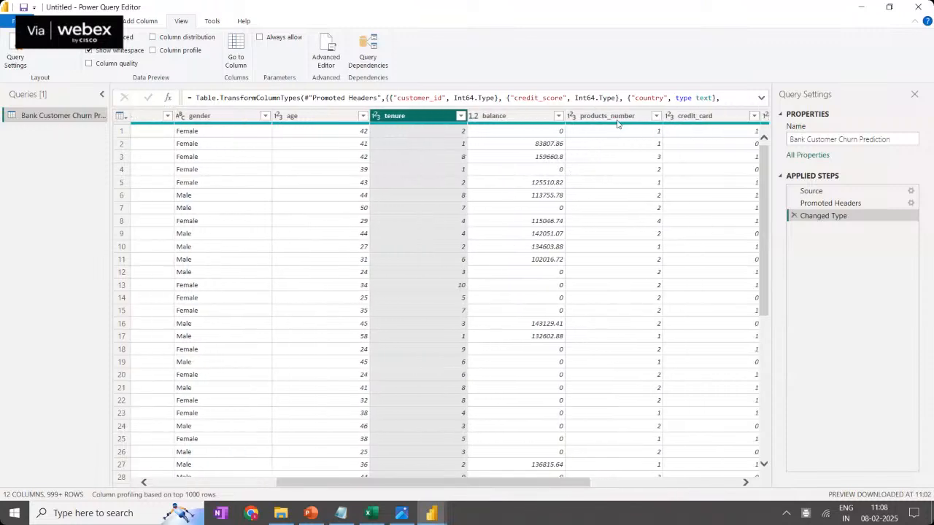
pyautogui.click(614, 115)
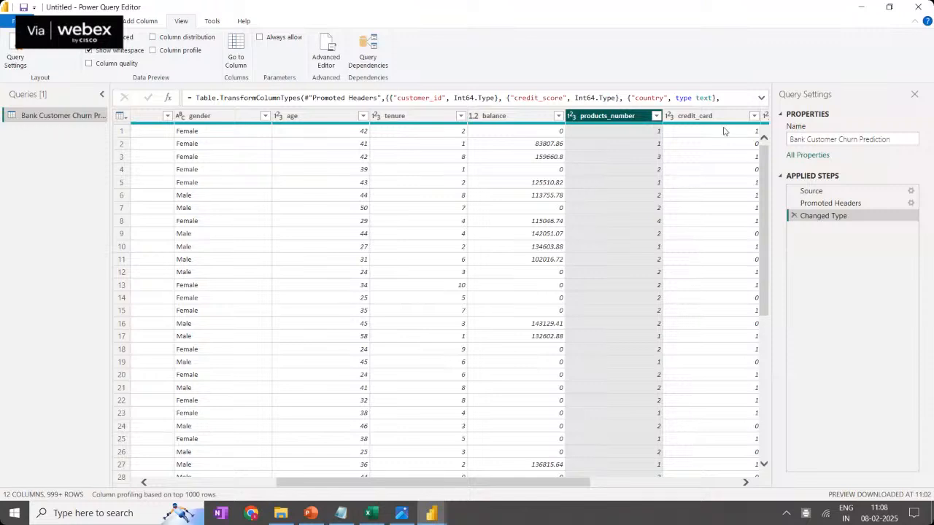
pyautogui.click(702, 115)
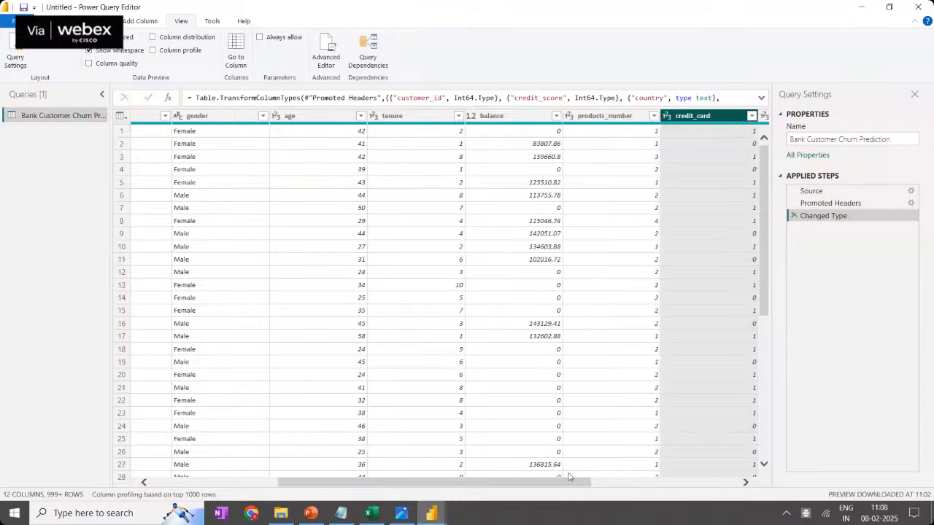
pyautogui.moveTo(570, 484); pyautogui.dragTo(695, 488)
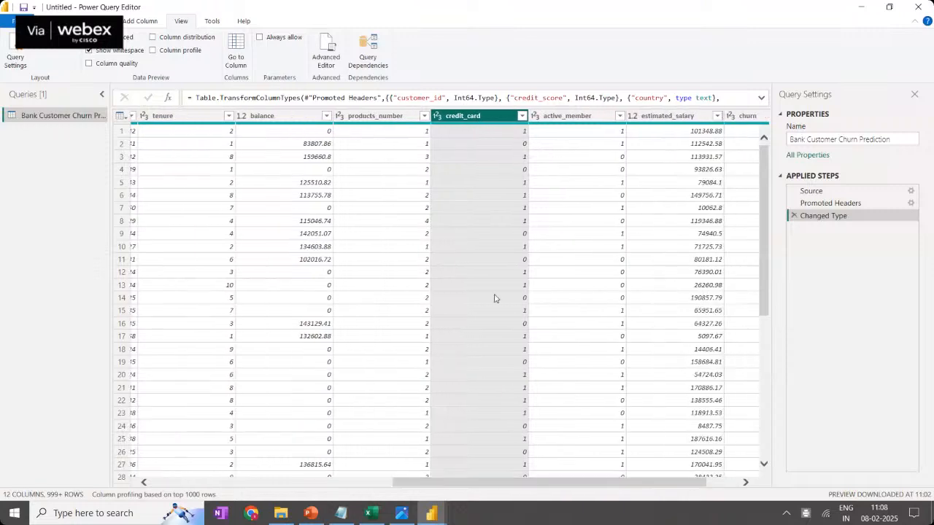
pyautogui.click(522, 144)
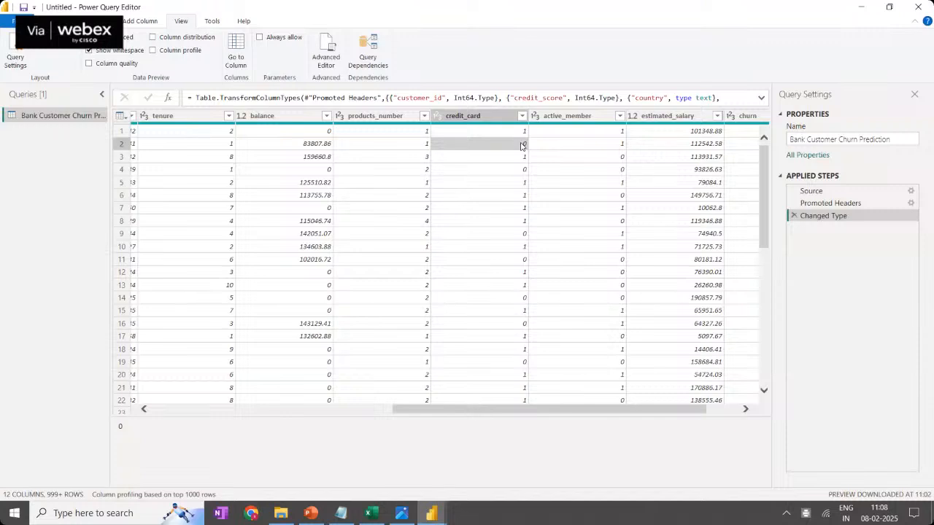
pyautogui.click(514, 133)
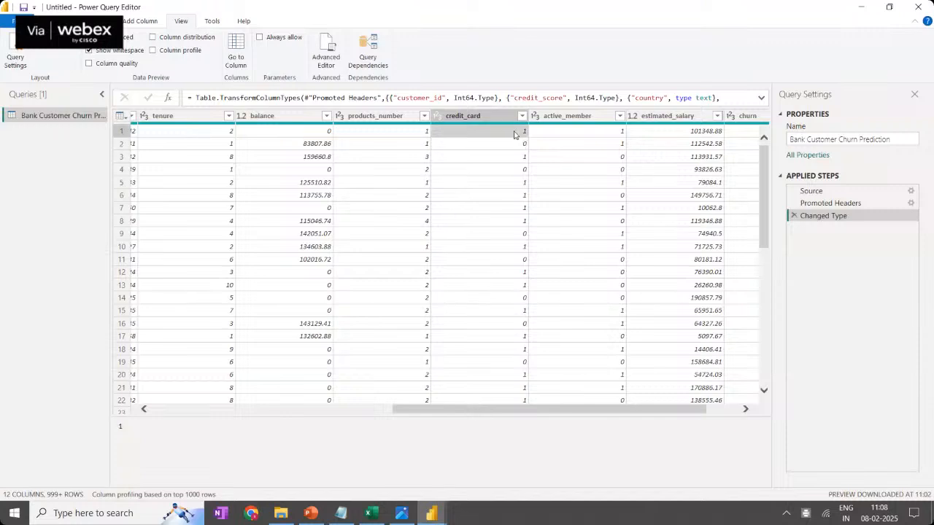
# Rename the credit_card column to Credit Card Holder
pyautogui.click(478, 116)
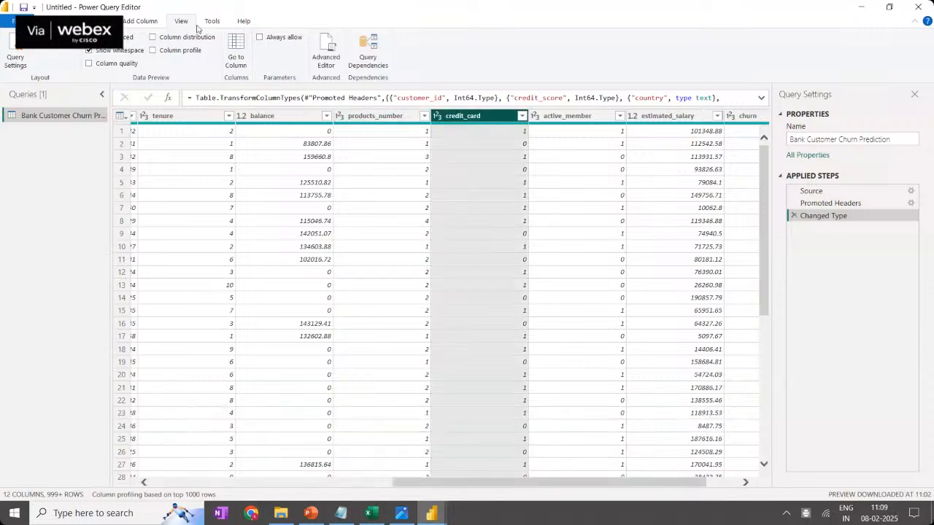
pyautogui.rightClick(485, 116)
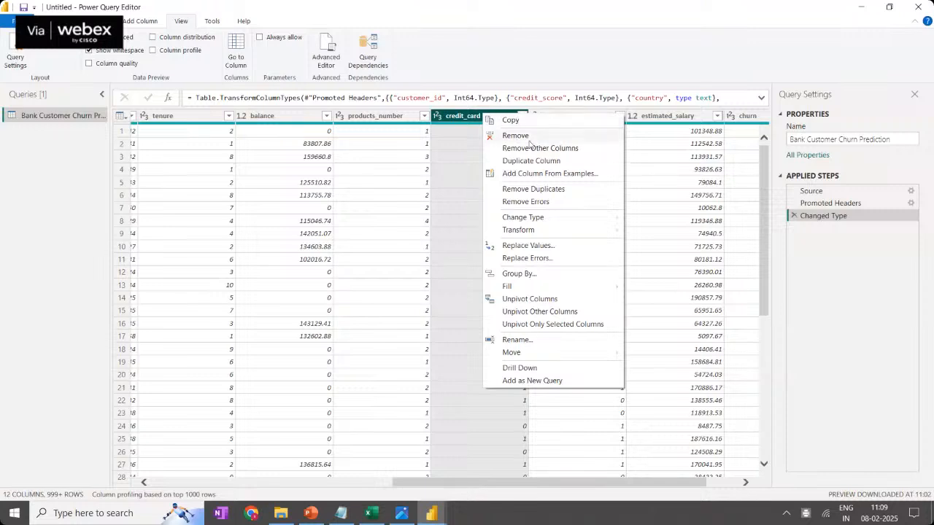
pyautogui.click(463, 122)
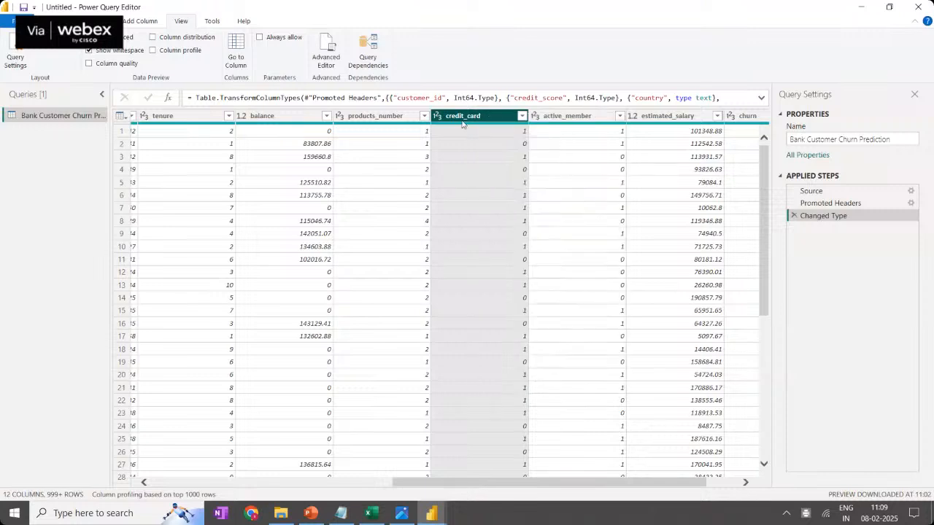
pyautogui.doubleClick(479, 121)
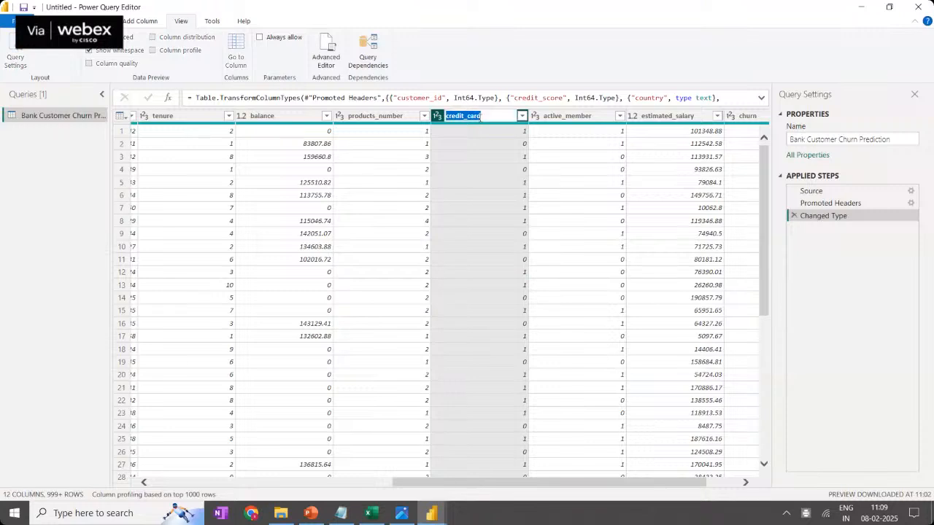
pyautogui.write('Credit Card Holder')
pyautogui.press('Return')
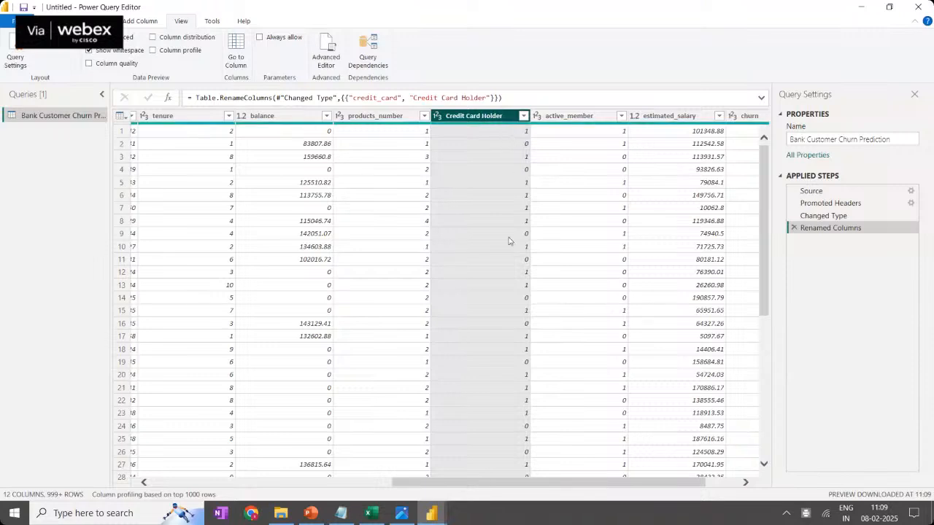
pyautogui.rightClick(471, 119)
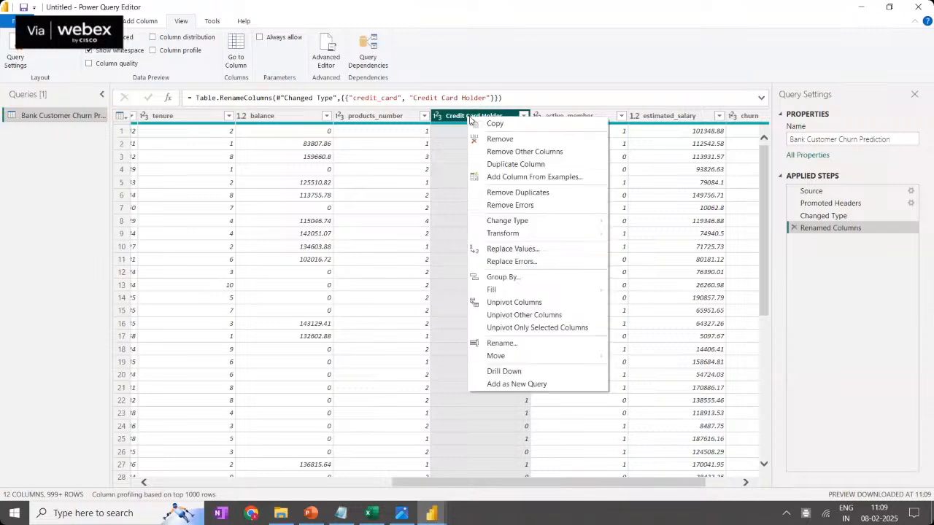
pyautogui.click(513, 249)
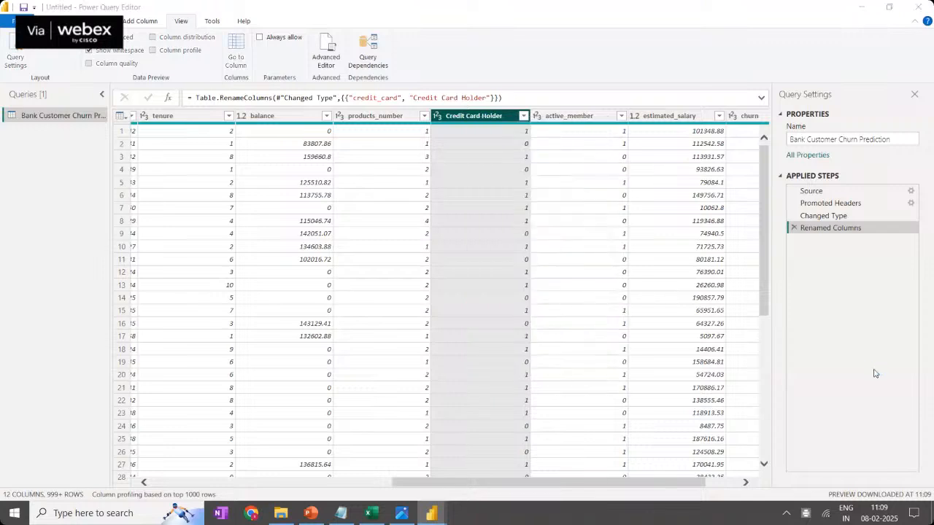
pyautogui.write('0')
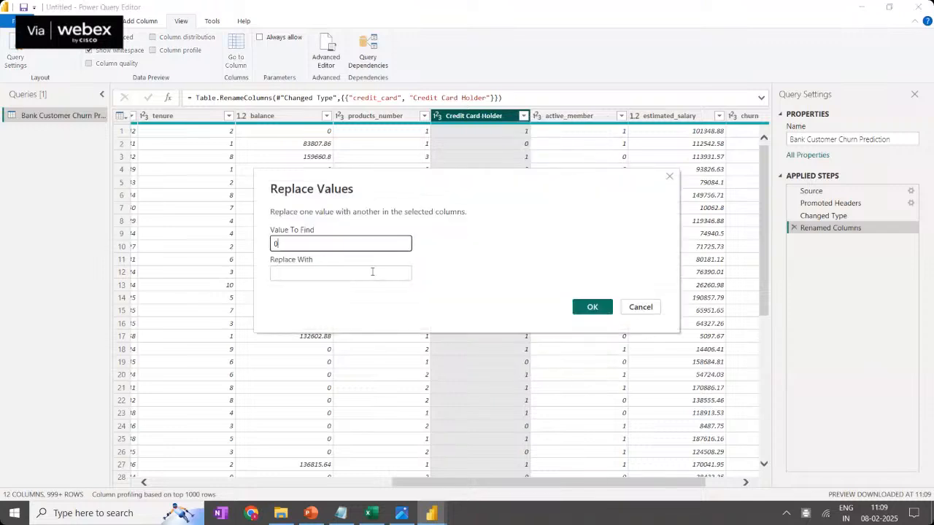
pyautogui.click(372, 271)
pyautogui.write('No')
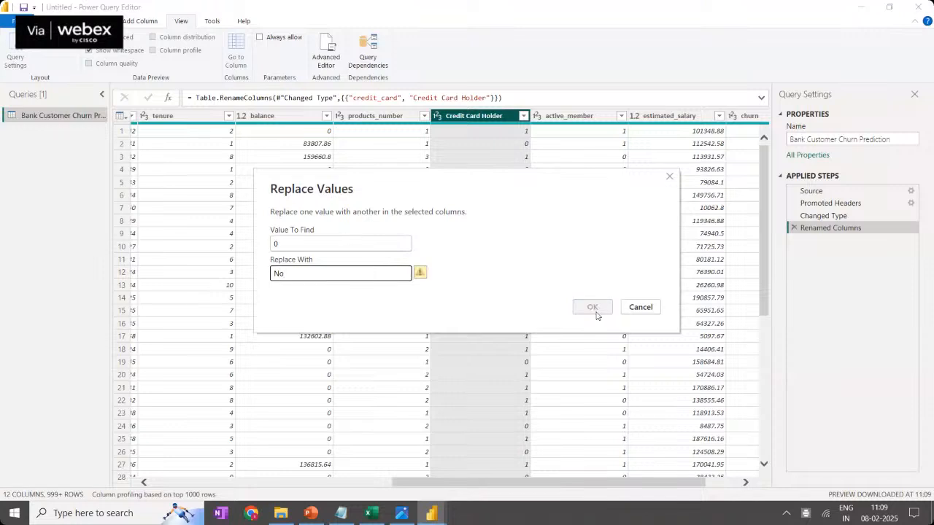
pyautogui.click(670, 177)
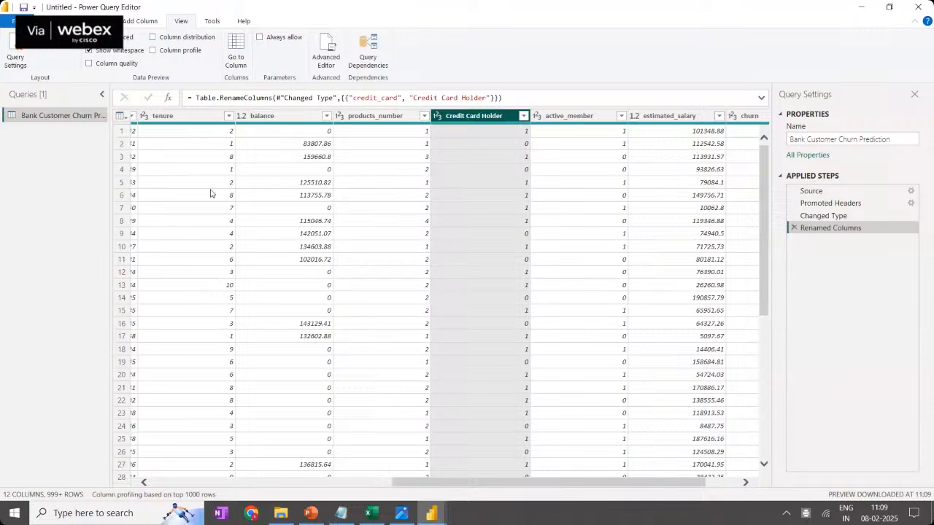
# Change the data type of the Credit Card Holder column to Text
pyautogui.moveTo(467, 481); pyautogui.dragTo(358, 481)
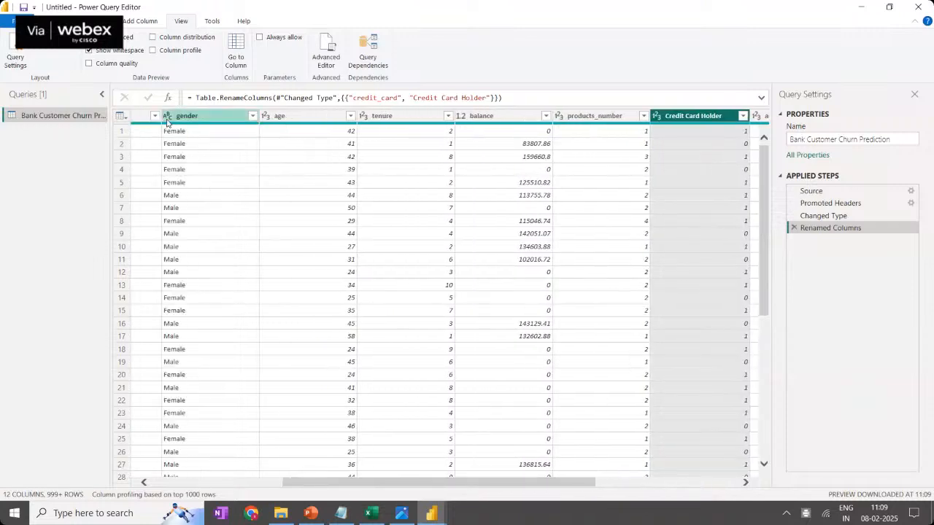
pyautogui.moveTo(466, 482); pyautogui.dragTo(726, 503)
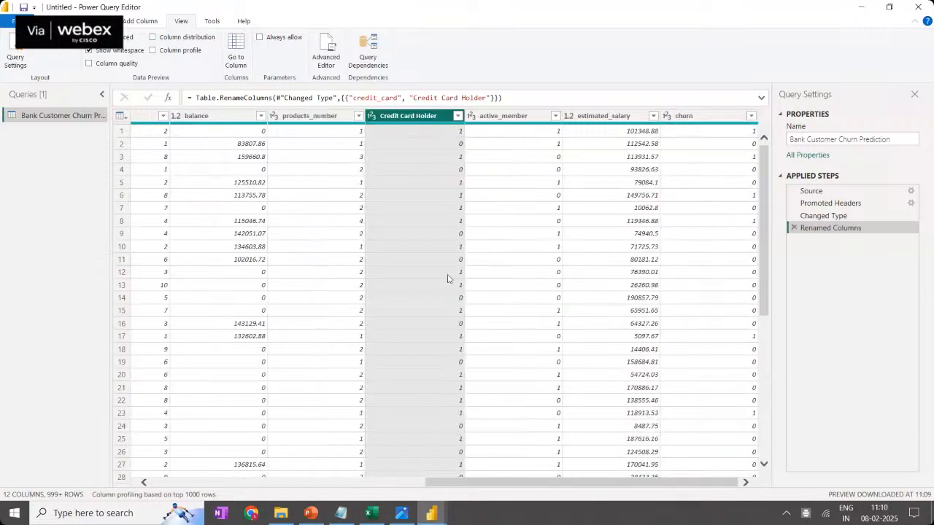
pyautogui.click(457, 117)
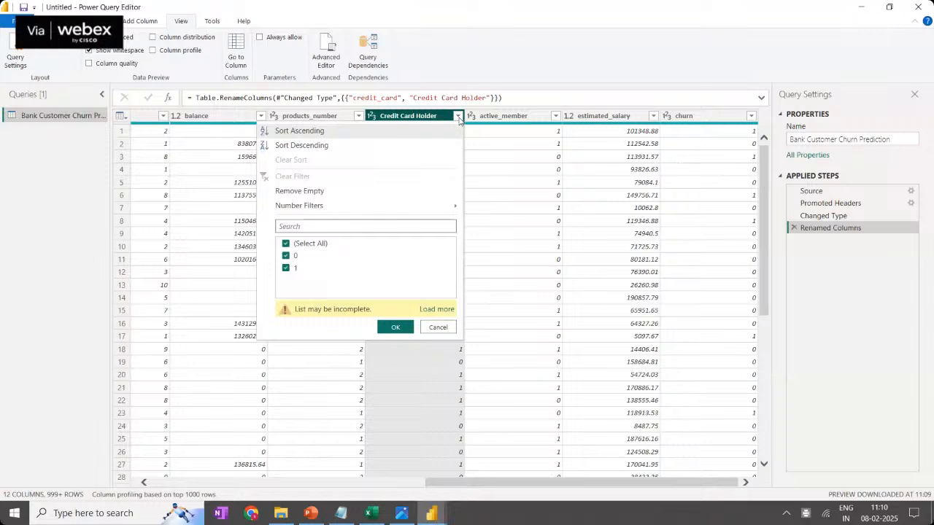
pyautogui.click(458, 117)
pyautogui.rightClick(413, 121)
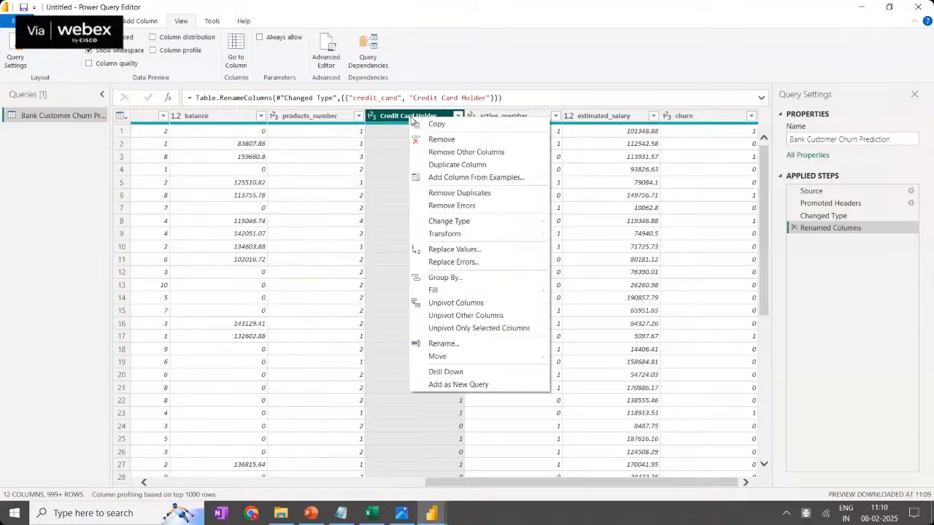
pyautogui.click(370, 118)
pyautogui.click(371, 119)
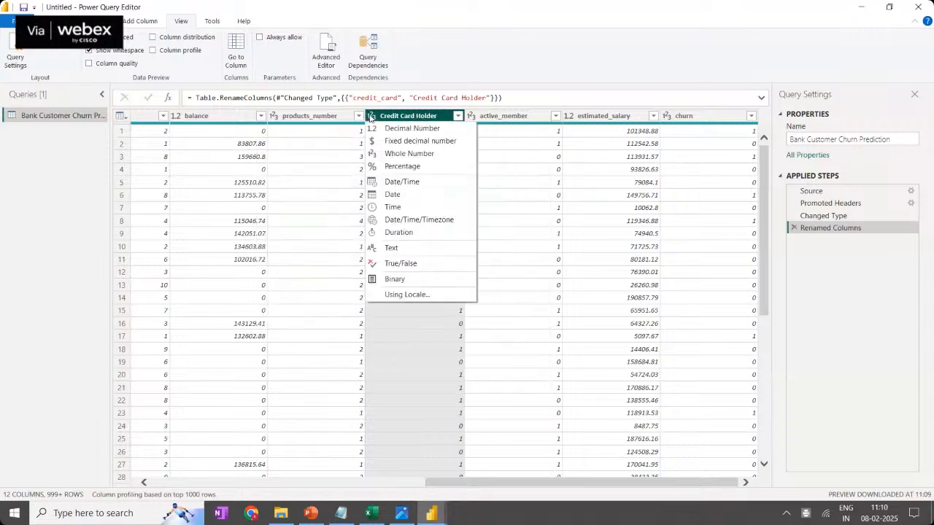
pyautogui.click(392, 248)
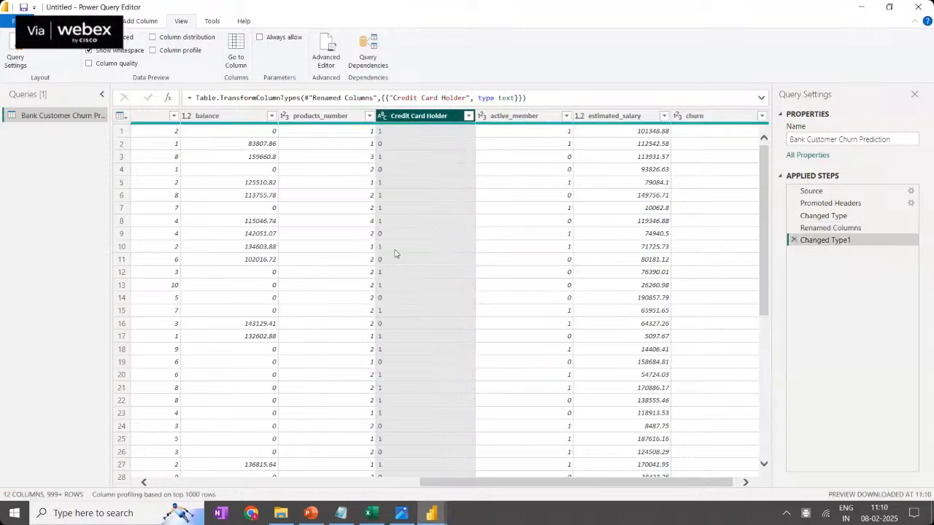
# Replace the value 0 with NO in the Credit Card Holder column
pyautogui.rightClick(427, 120)
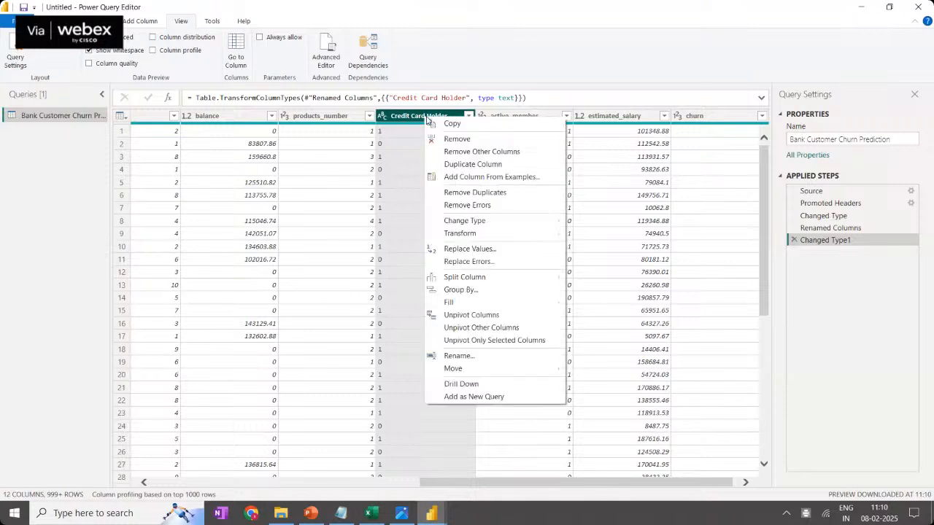
pyautogui.click(488, 254)
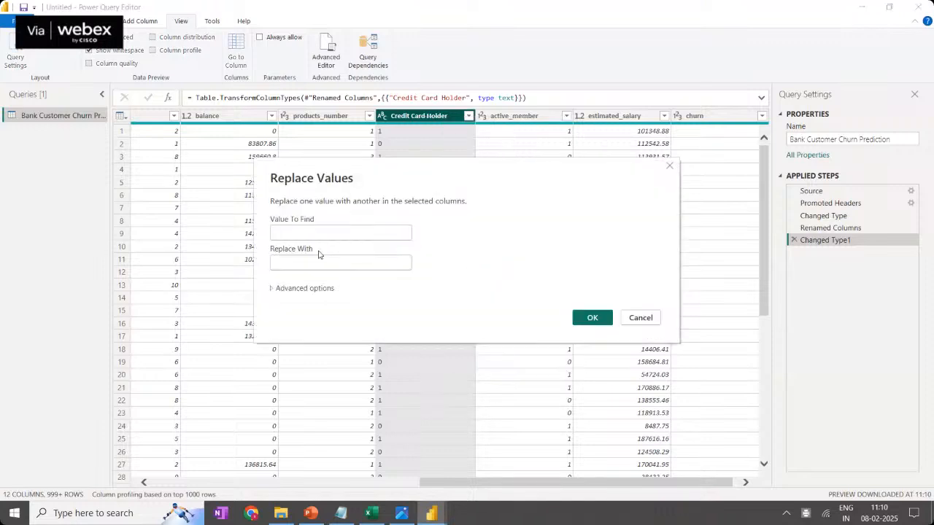
pyautogui.write('0')
pyautogui.press('Tab')
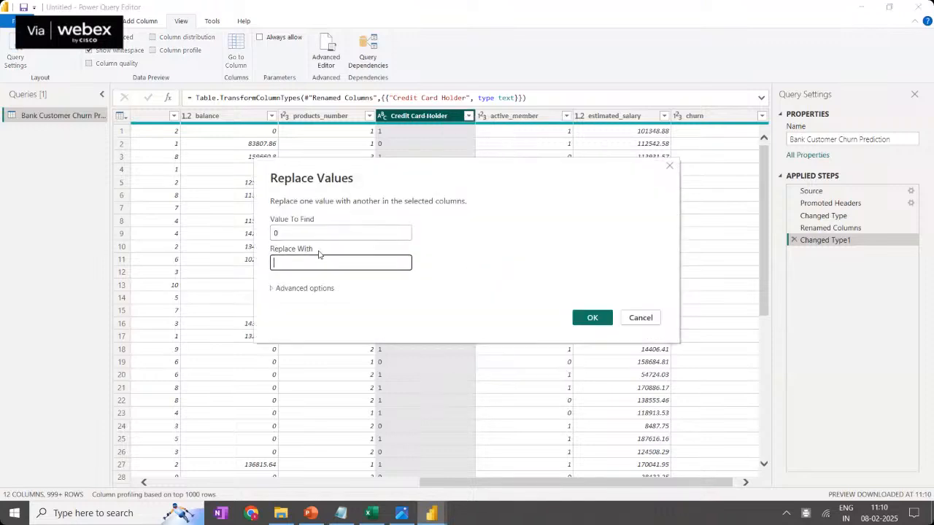
pyautogui.write('NO')
pyautogui.click(595, 318)
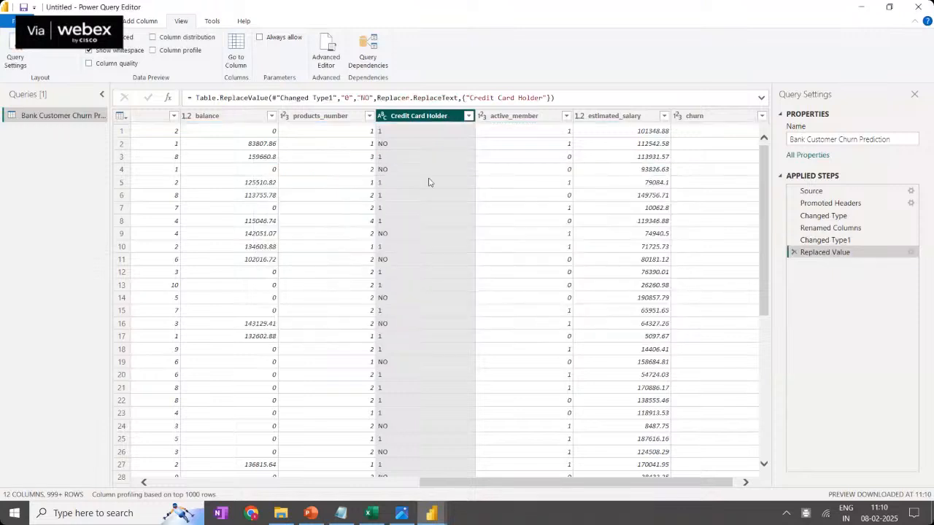
# Replace the value 1 with Yes in the Credit Card Holder column
pyautogui.rightClick(423, 123)
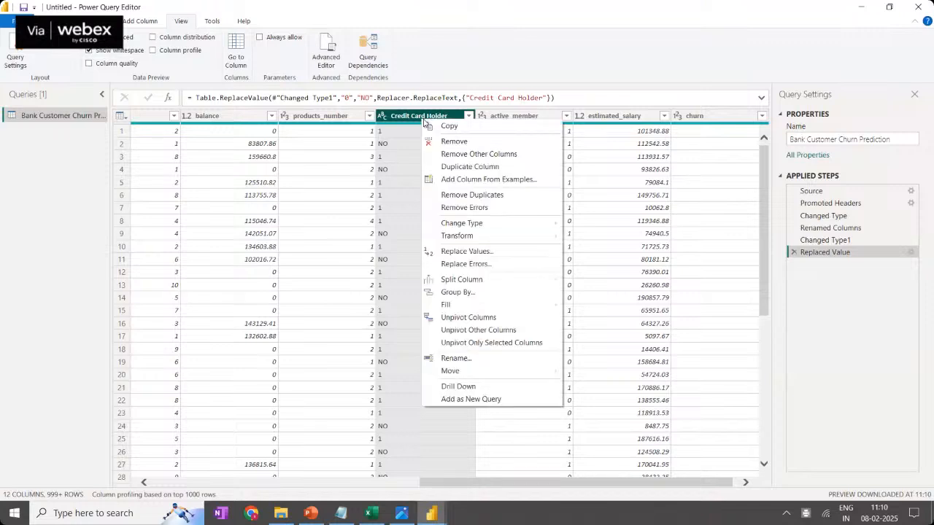
pyautogui.click(473, 253)
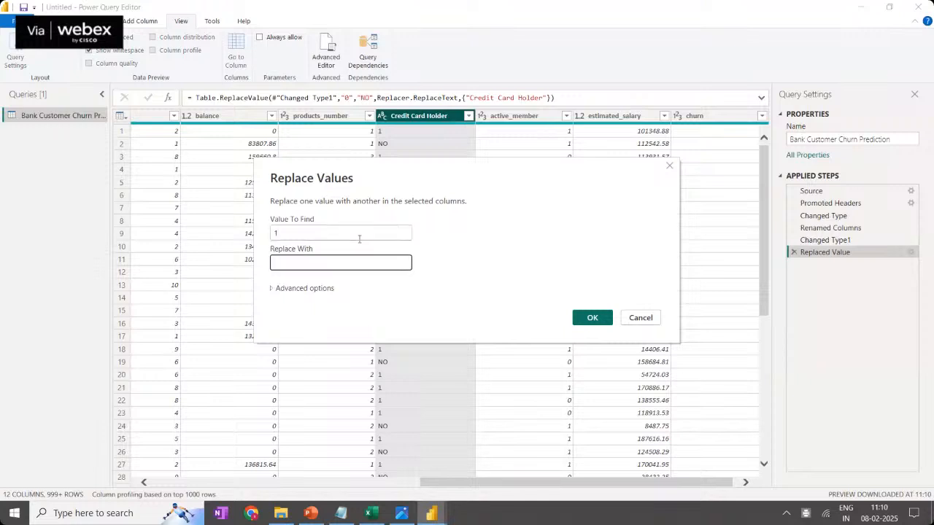
pyautogui.write('yes')
pyautogui.moveTo(291, 263); pyautogui.dragTo(209, 265)
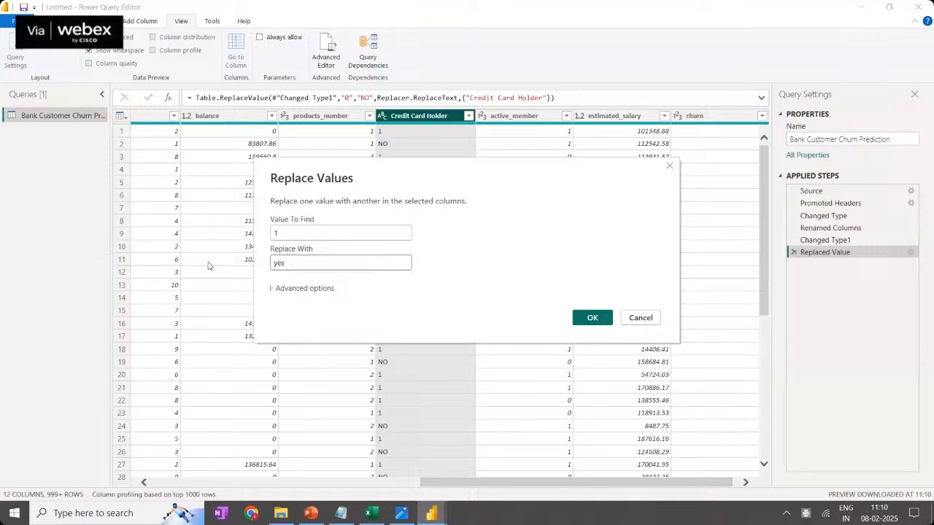
pyautogui.write('yes')
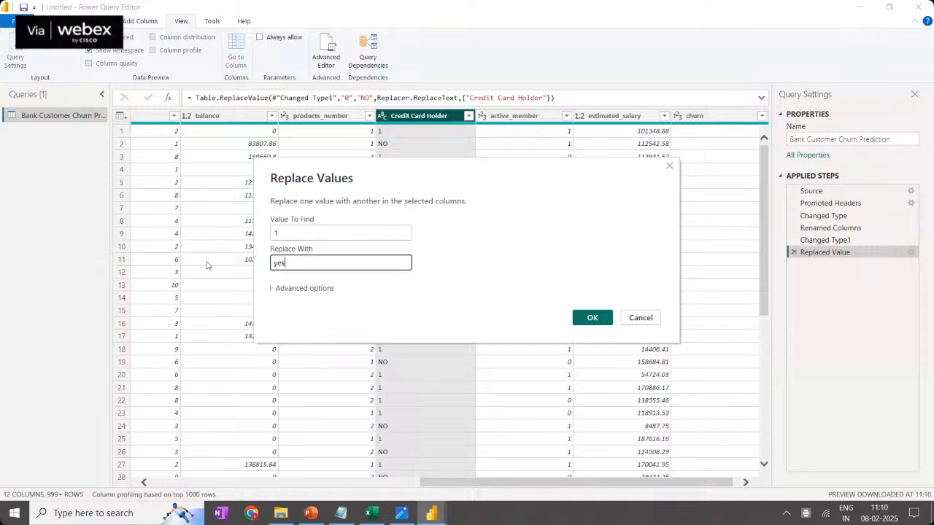
pyautogui.press('BackSpace')
pyautogui.press('BackSpace')
pyautogui.press('BackSpace')
pyautogui.write('Yes')
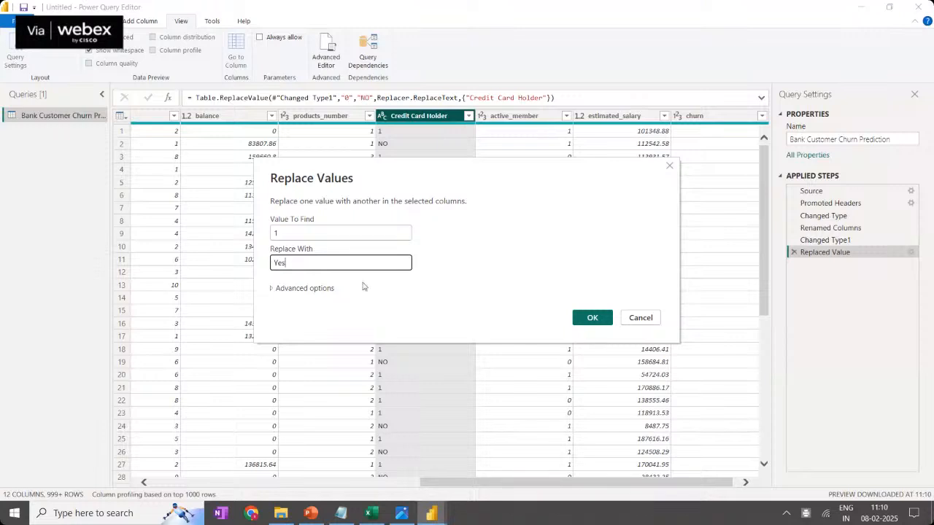
pyautogui.click(593, 317)
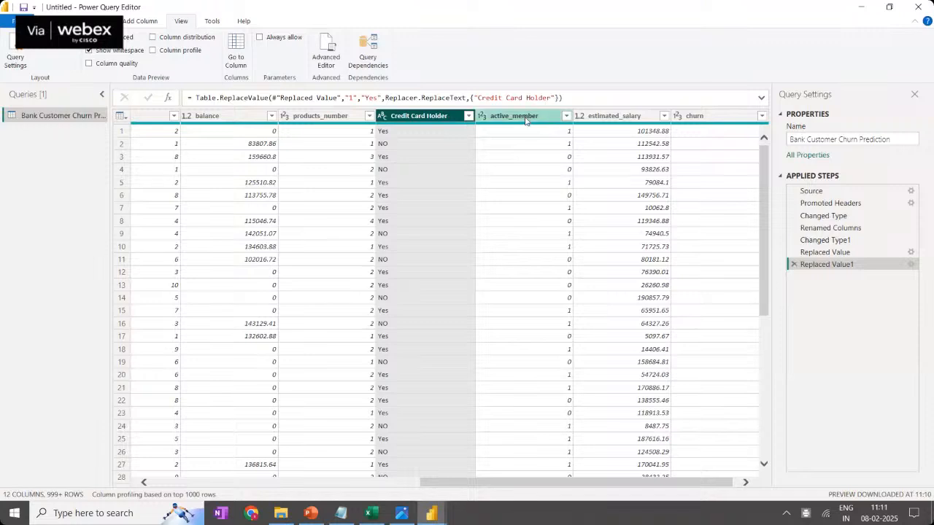
# Change the data type of the active_member column to Text
pyautogui.click(560, 159)
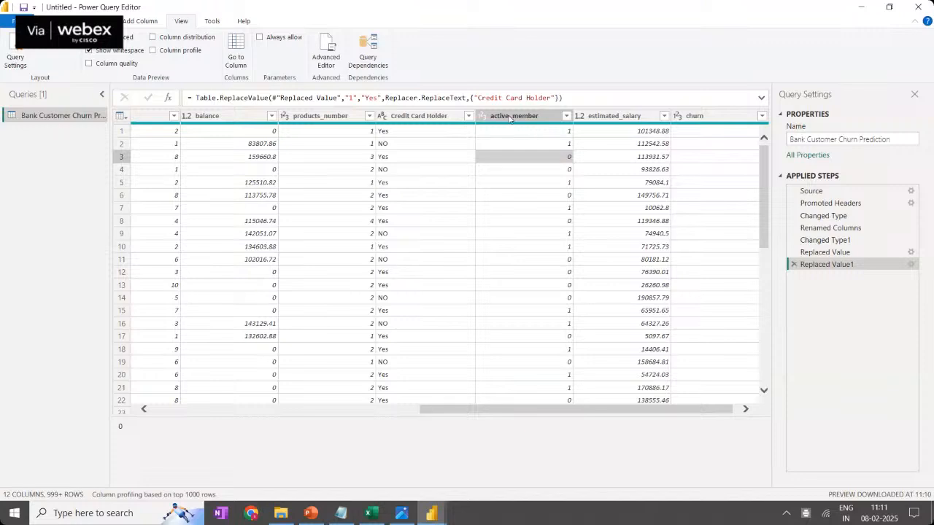
pyautogui.click(509, 117)
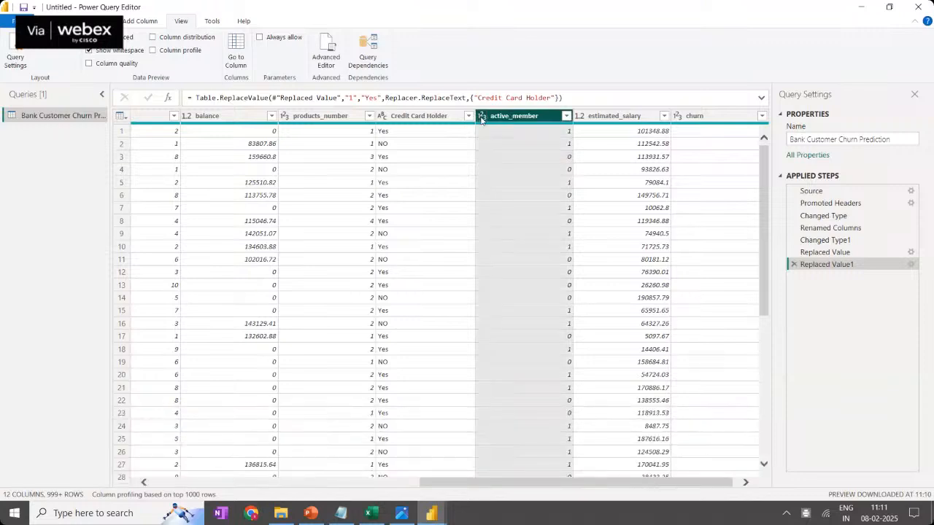
pyautogui.click(480, 121)
pyautogui.click(509, 247)
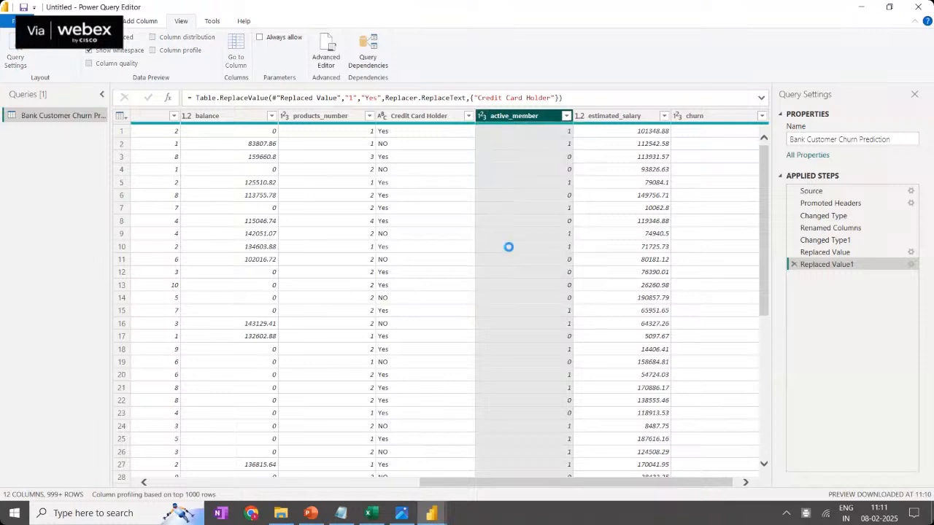
# Replace the value 0 with Active in the active_member column
pyautogui.rightClick(499, 121)
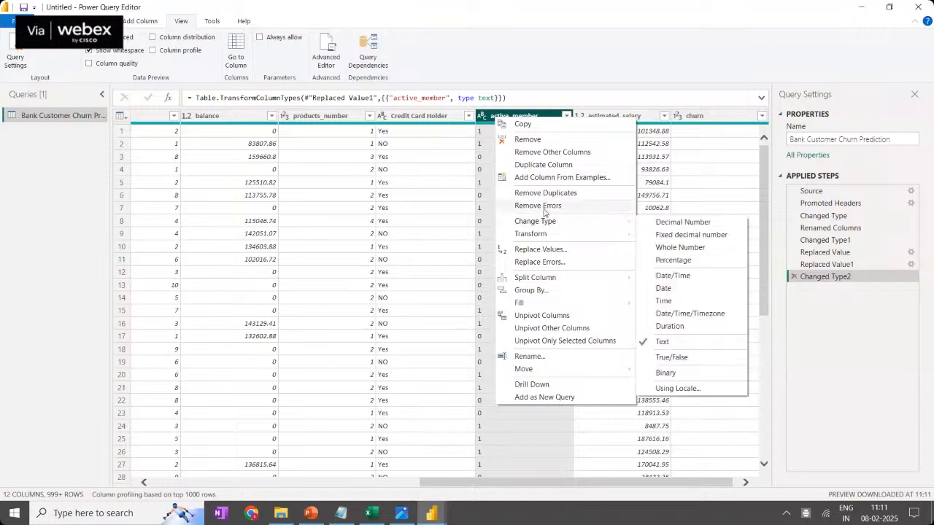
pyautogui.click(540, 249)
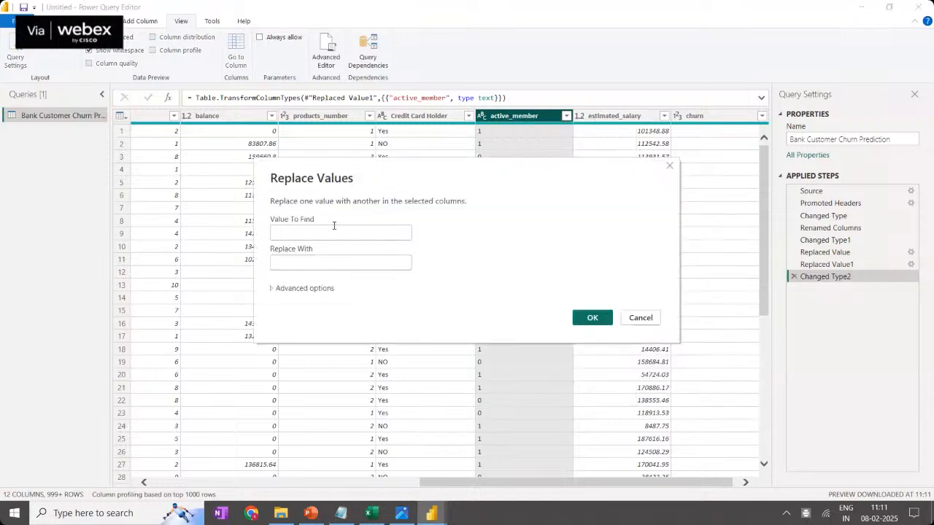
pyautogui.write('0')
pyautogui.press('Tab')
pyautogui.write('A')
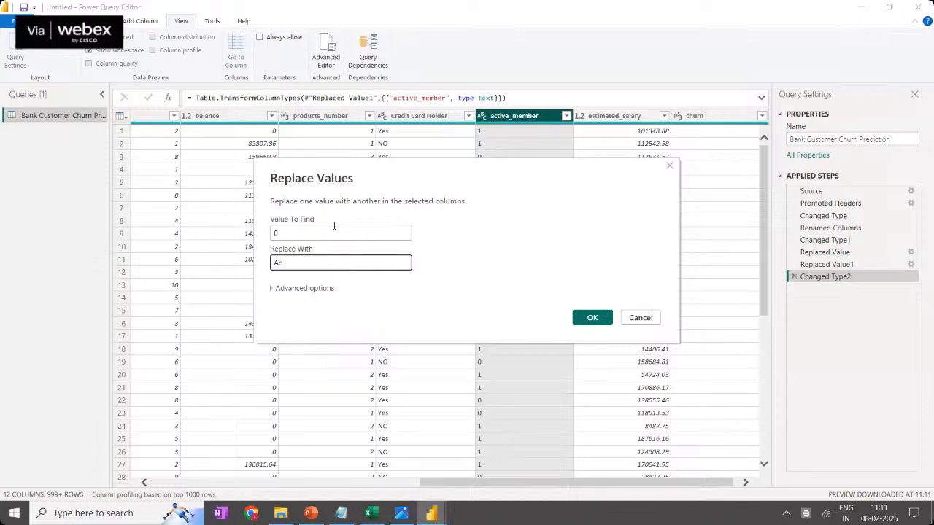
pyautogui.write('ctive')
pyautogui.click(592, 318)
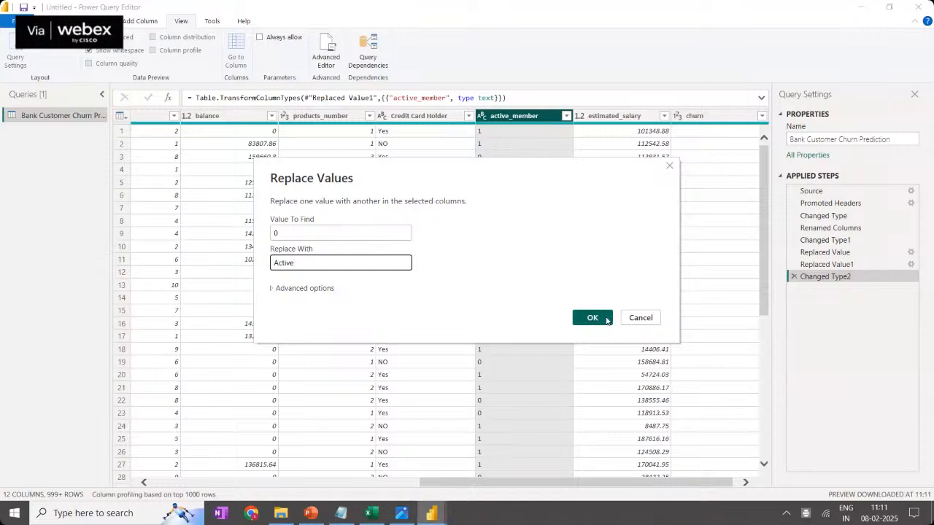
pyautogui.rightClick(522, 115)
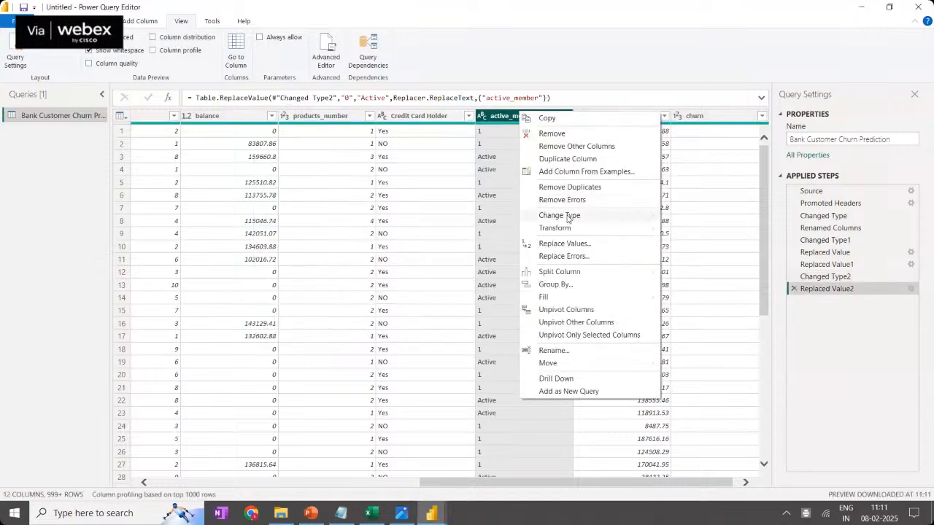
pyautogui.click(564, 243)
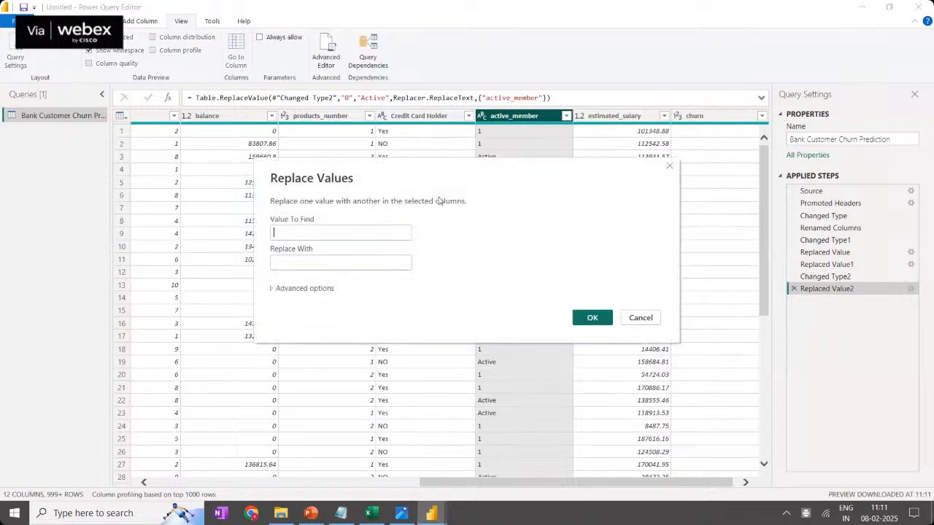
pyautogui.write('1')
pyautogui.press('Tab')
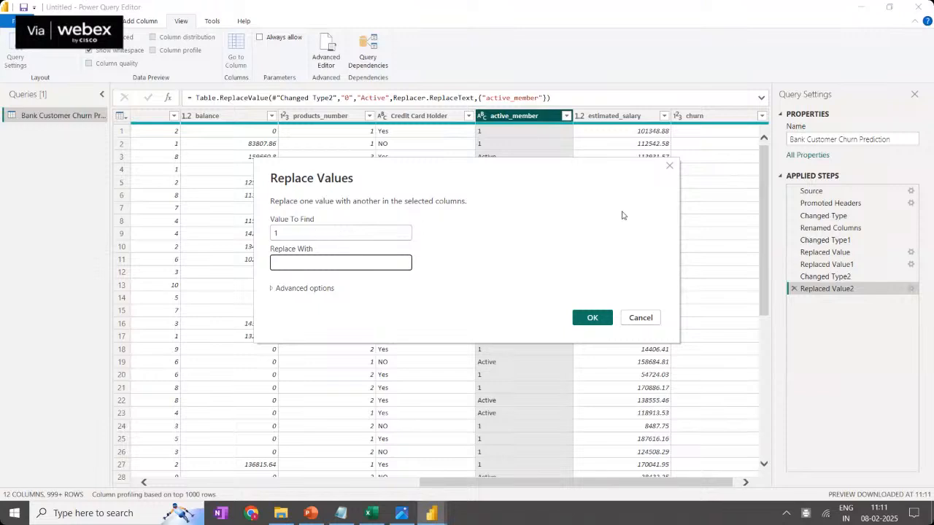
pyautogui.click(671, 167)
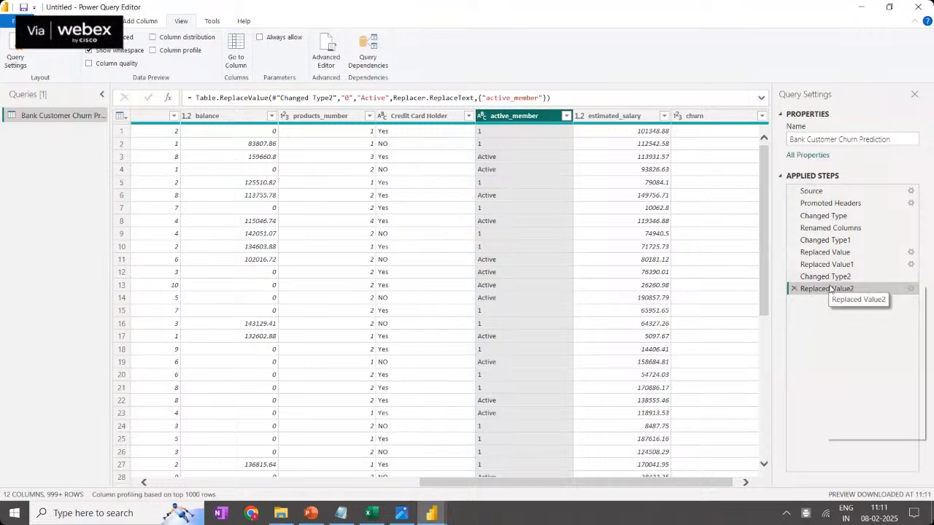
# Edit the latest replacement in the active_member column so that 0 is replaced with Non-Active
pyautogui.rightClick(830, 288)
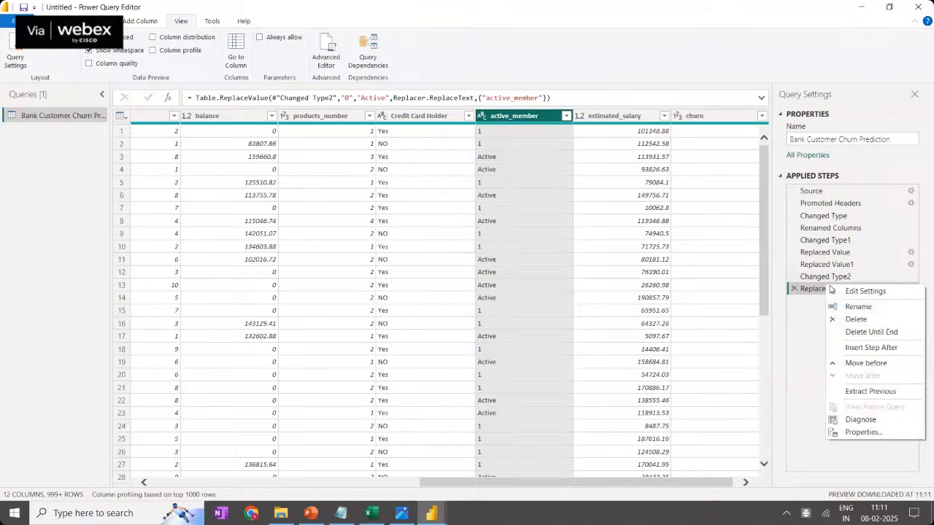
pyautogui.click(866, 292)
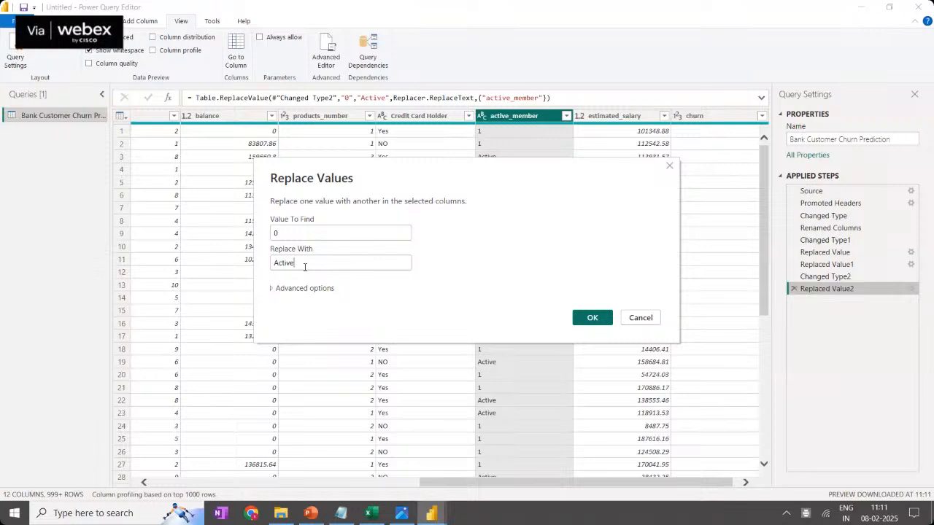
pyautogui.press('Left')
pyautogui.press('Left')
pyautogui.press('Left')
pyautogui.press('Left')
pyautogui.press('Left')
pyautogui.press('Left')
pyautogui.write('Non ')
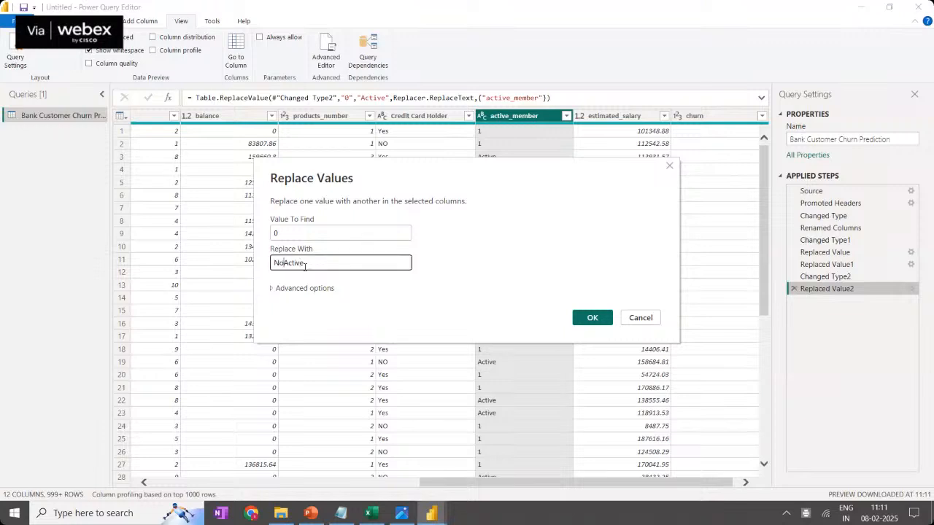
pyautogui.write('-')
pyautogui.press('BackSpace')
pyautogui.click(591, 317)
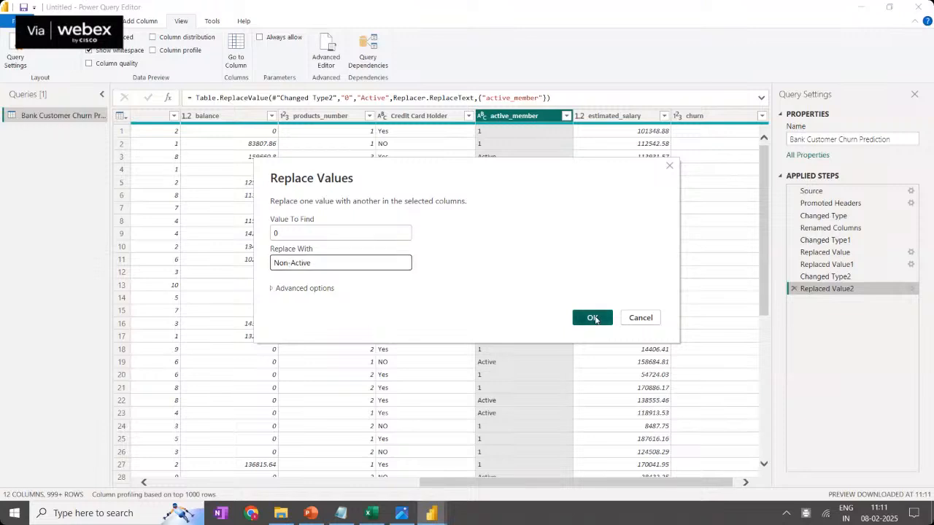
# Replace the value 1 with Active in the active_member column
pyautogui.rightClick(512, 118)
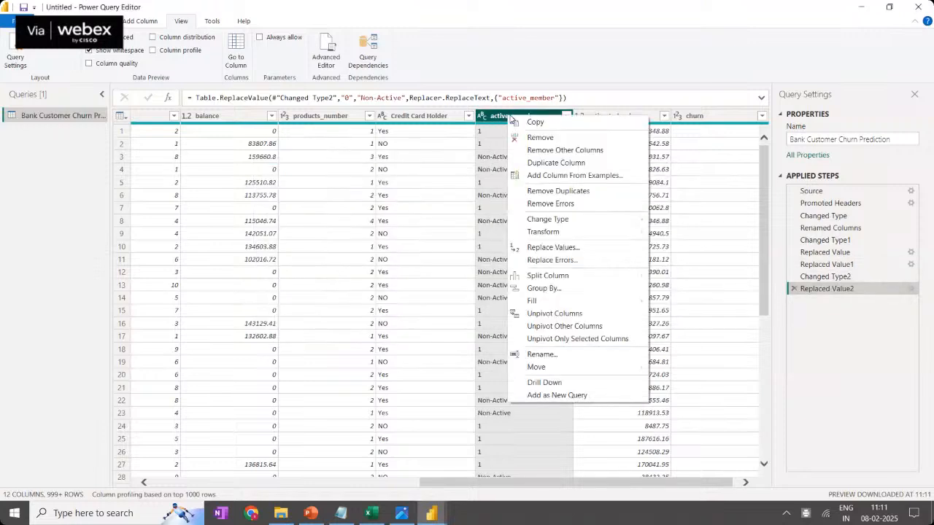
pyautogui.click(588, 248)
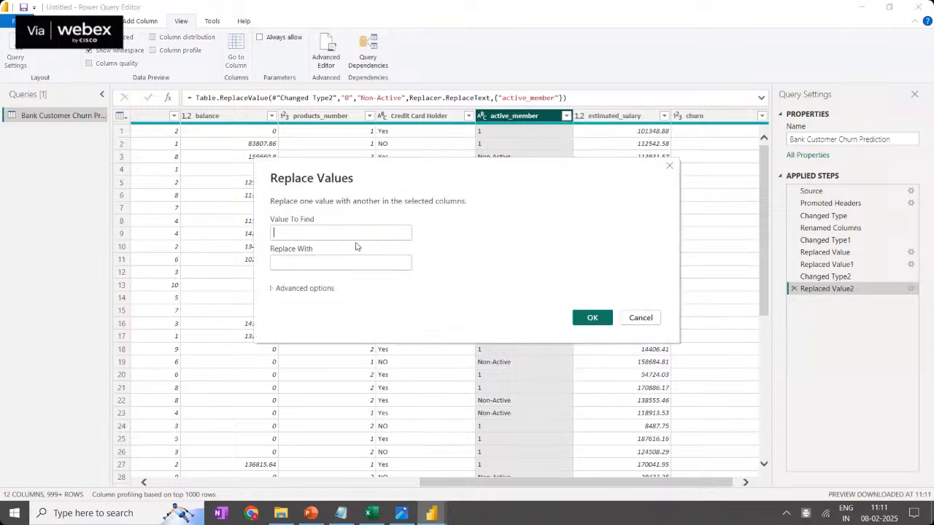
pyautogui.write('1')
pyautogui.press('Tab')
pyautogui.write('Active')
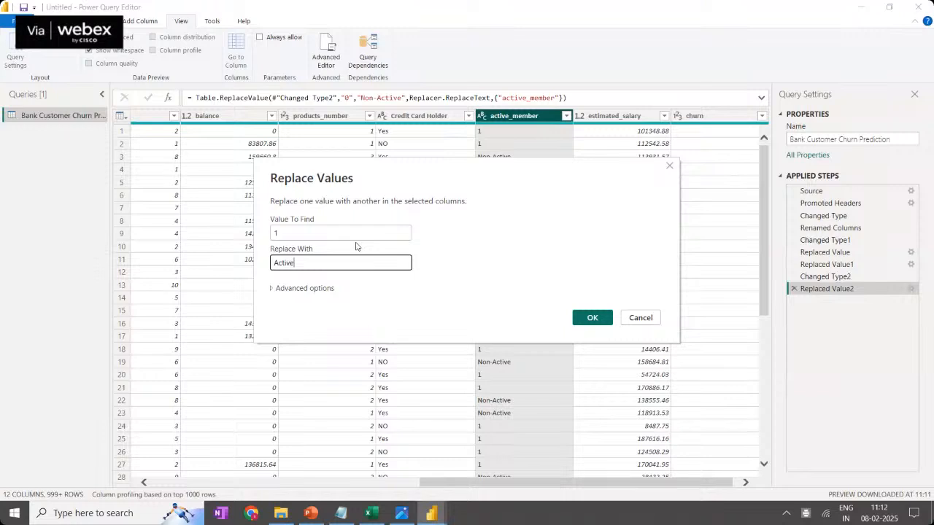
pyautogui.click(592, 317)
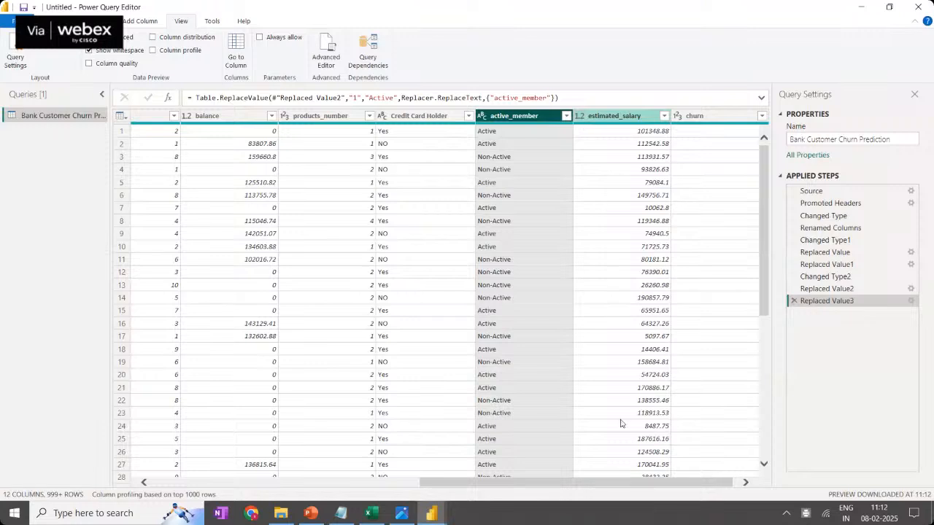
# Change the data type of the churn column to Text
pyautogui.moveTo(622, 483); pyautogui.dragTo(670, 487)
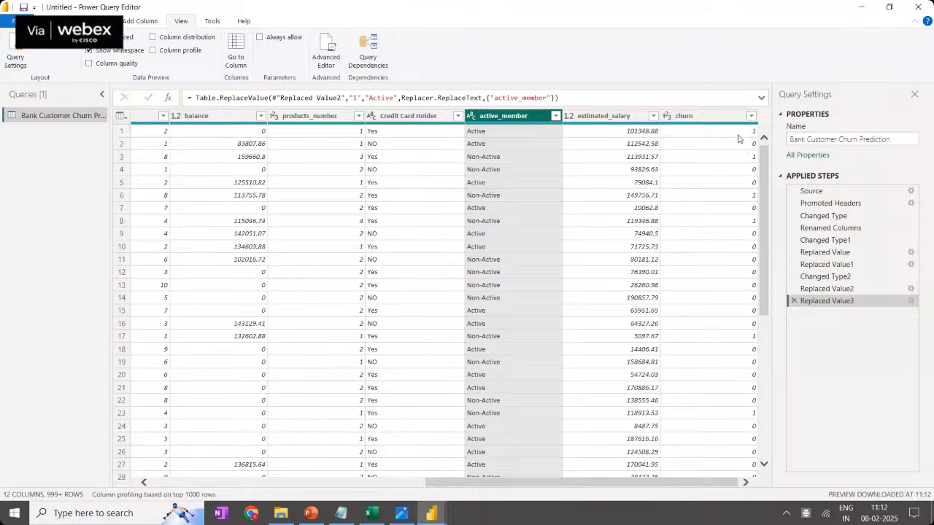
pyautogui.click(700, 118)
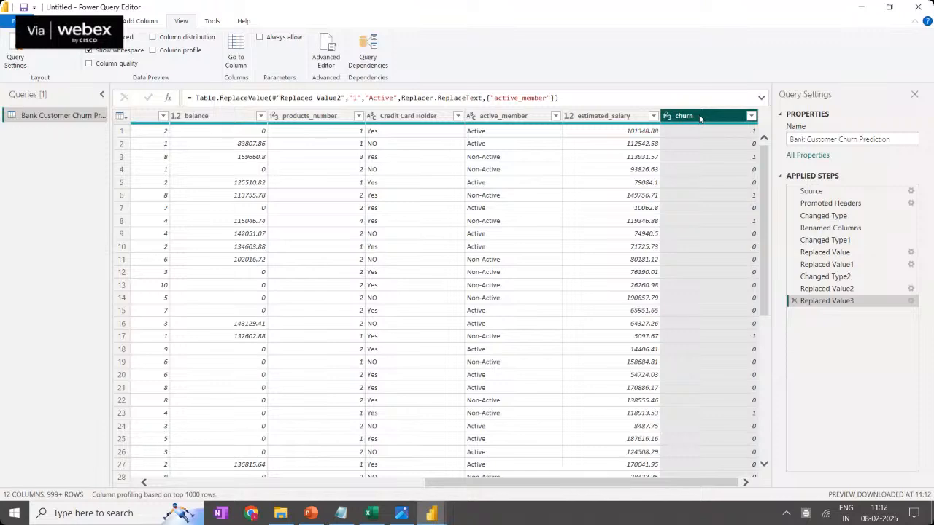
pyautogui.rightClick(699, 118)
pyautogui.click(665, 116)
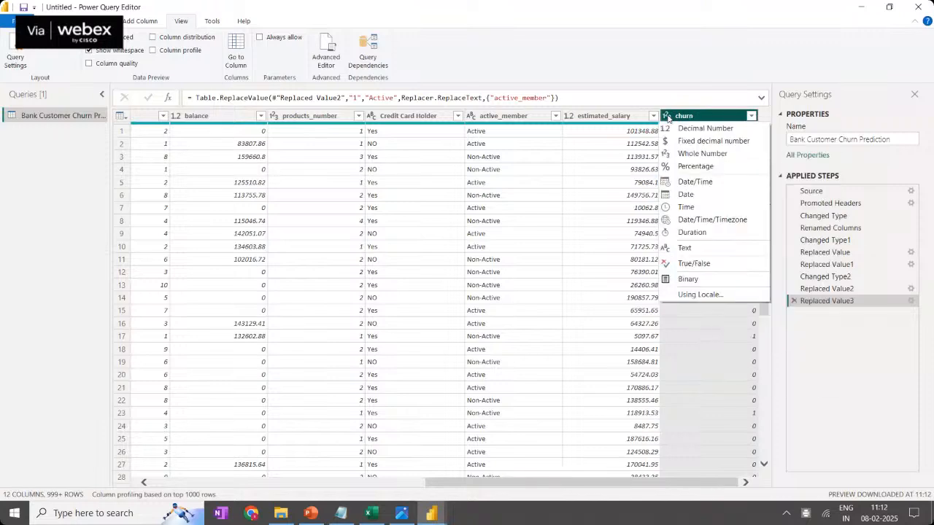
pyautogui.click(699, 248)
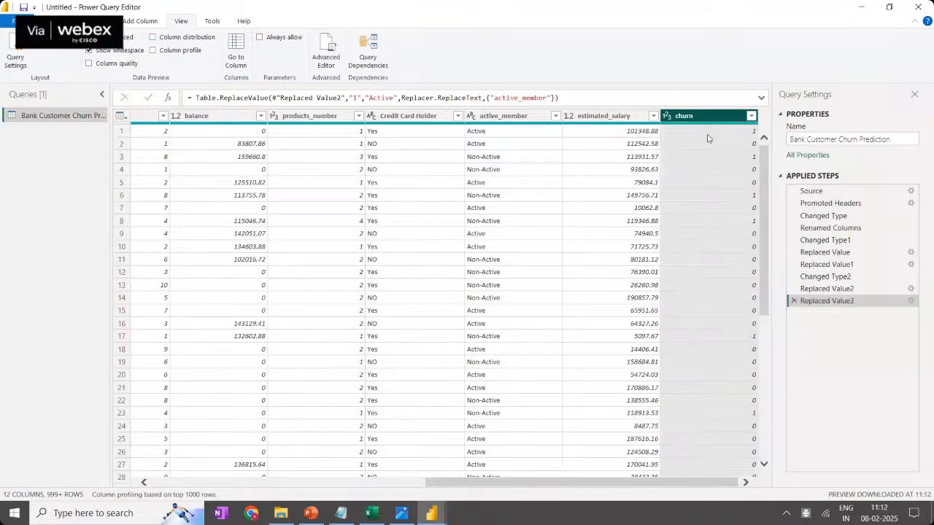
# Replace the value 0 with Unchurned in the churn column
pyautogui.rightClick(702, 120)
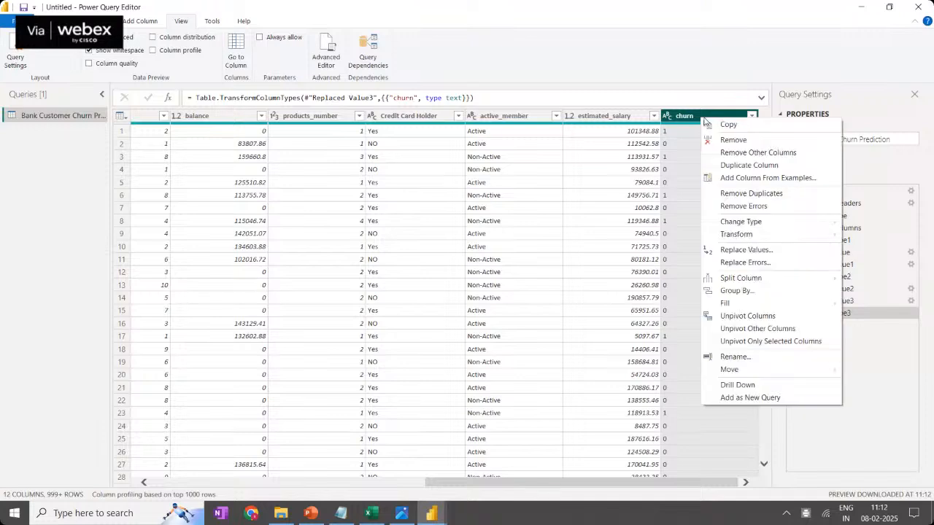
pyautogui.click(761, 250)
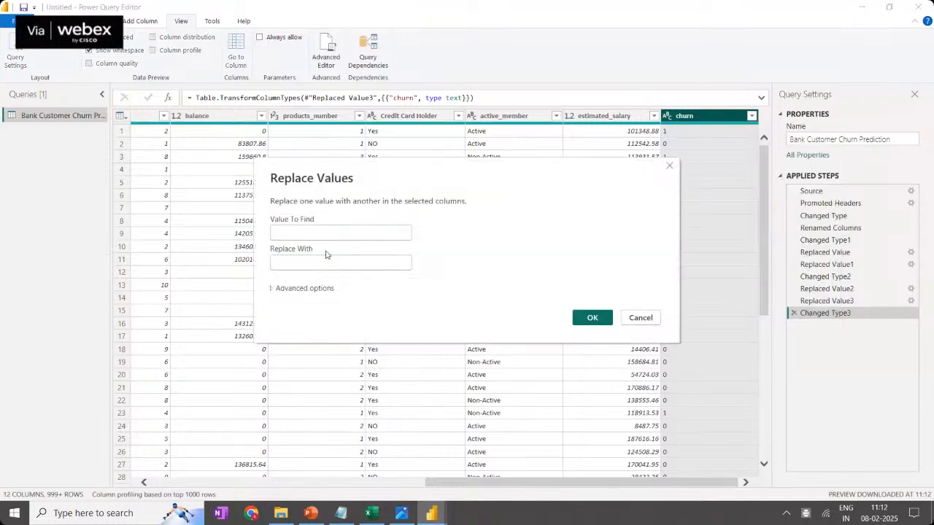
pyautogui.write('0')
pyautogui.press('BackSpace')
pyautogui.write('0')
pyautogui.press('Tab')
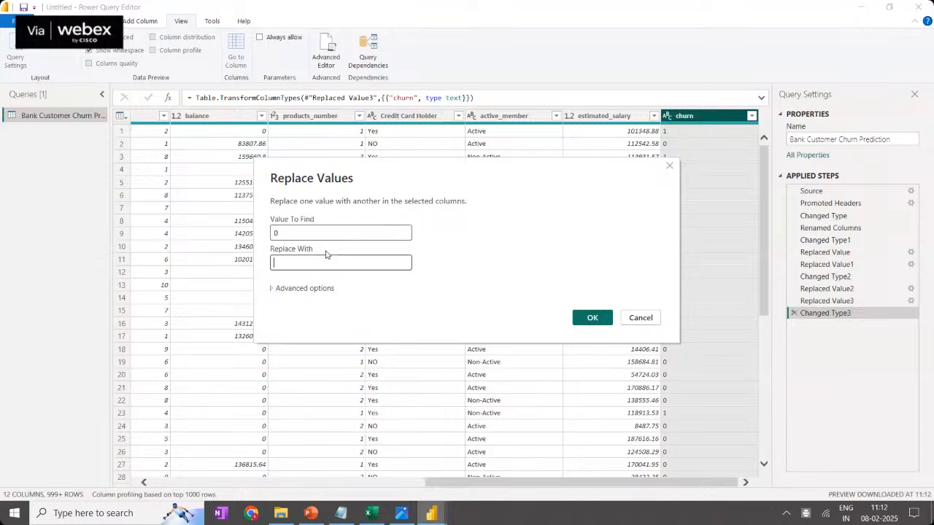
pyautogui.write('Churne')
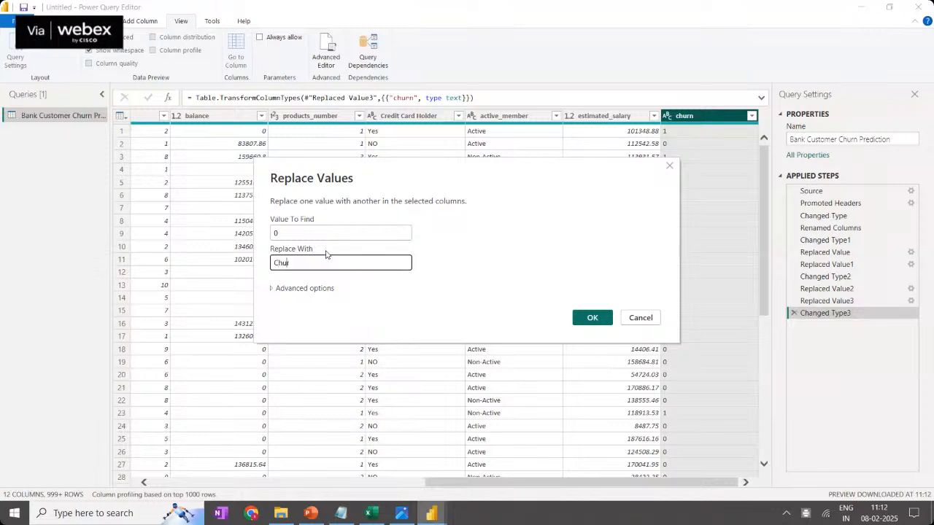
pyautogui.press('BackSpace')
pyautogui.press('BackSpace')
pyautogui.press('BackSpace')
pyautogui.press('BackSpace')
pyautogui.press('BackSpace')
pyautogui.press('BackSpace')
pyautogui.write('Unchu')
pyautogui.press('BackSpace')
pyautogui.press('BackSpace')
pyautogui.press('BackSpace')
pyautogui.press('BackSpace')
pyautogui.press('BackSpace')
pyautogui.write('Unchurned')
pyautogui.press('Return')
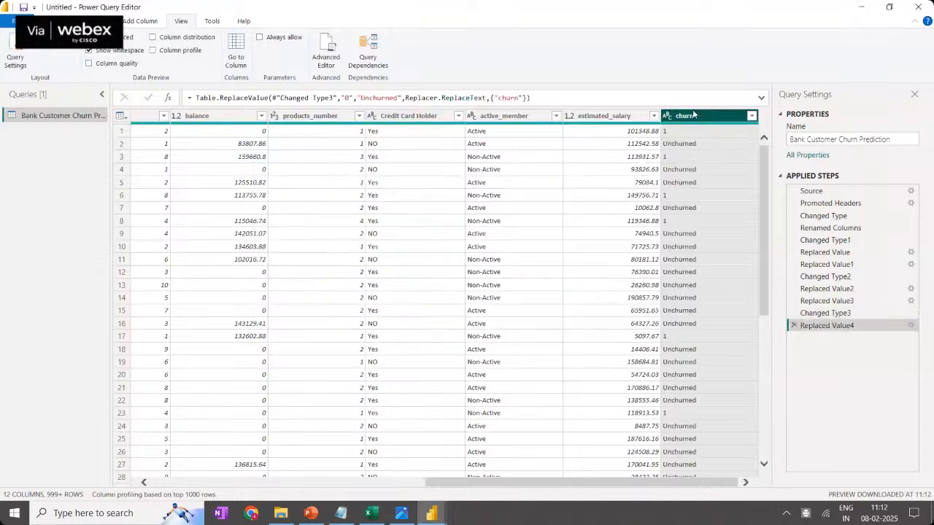
# Replace the value 1 with Churned in the churn column
pyautogui.rightClick(693, 113)
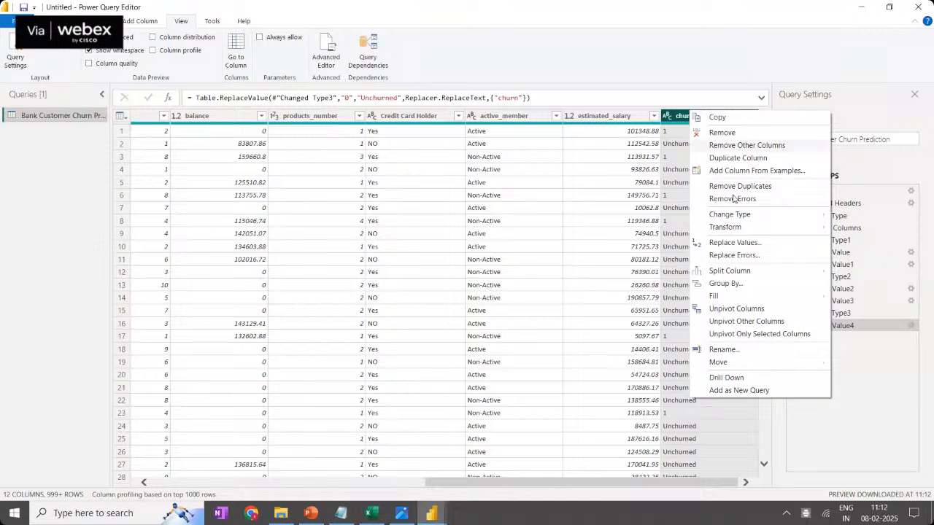
pyautogui.click(733, 245)
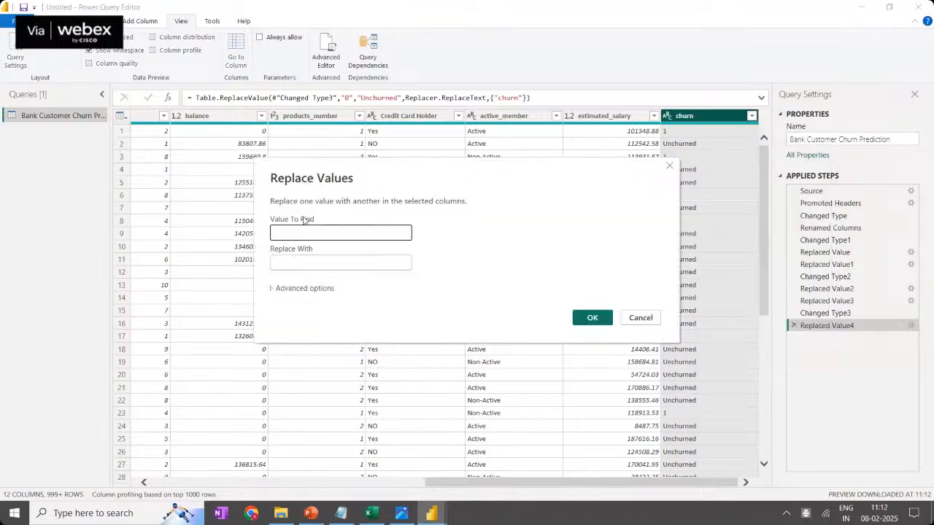
pyautogui.click(292, 231)
pyautogui.write('1')
pyautogui.press('Tab')
pyautogui.write('Churned')
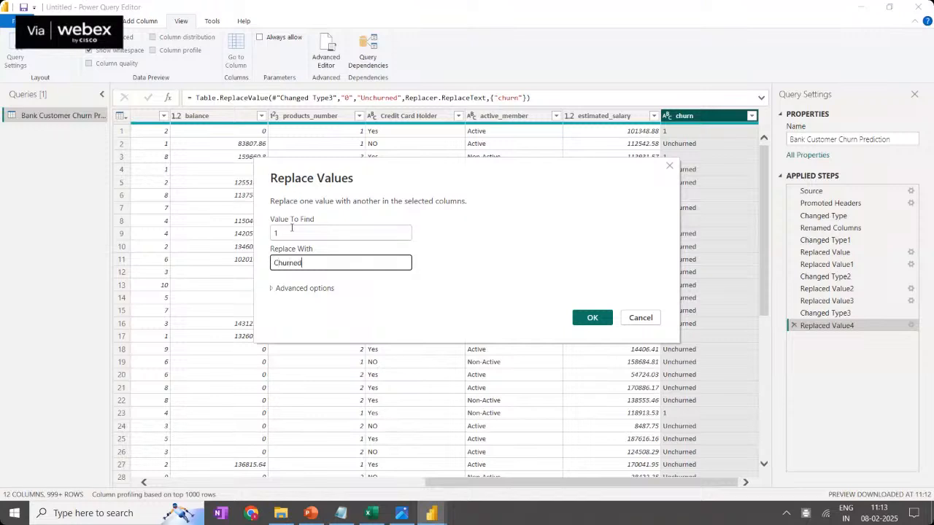
pyautogui.press('Return')
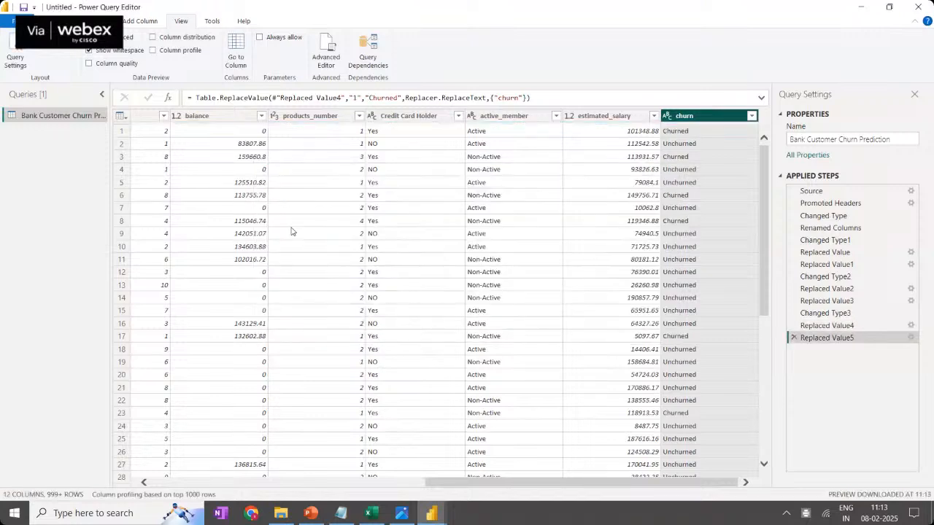
# Rename the credit_score column to Credit Score
pyautogui.moveTo(492, 491); pyautogui.dragTo(188, 504)
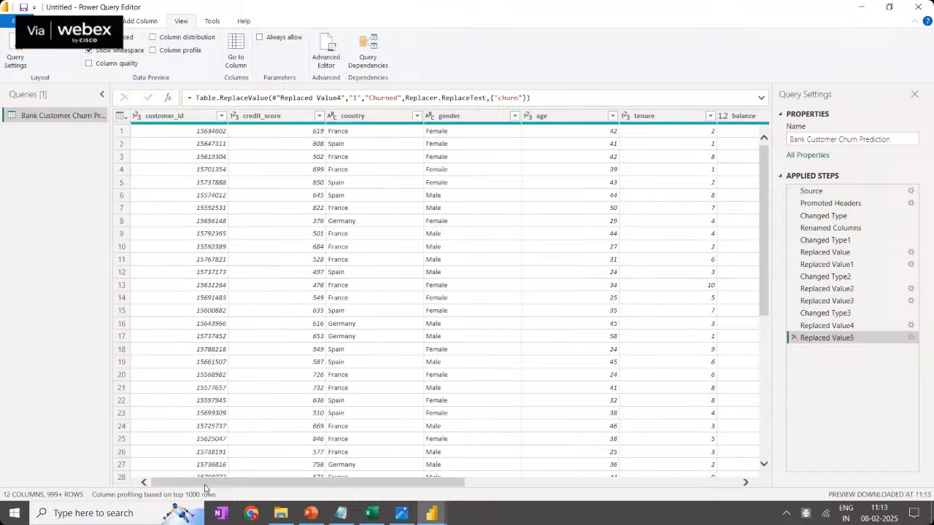
pyautogui.moveTo(315, 482); pyautogui.dragTo(566, 478)
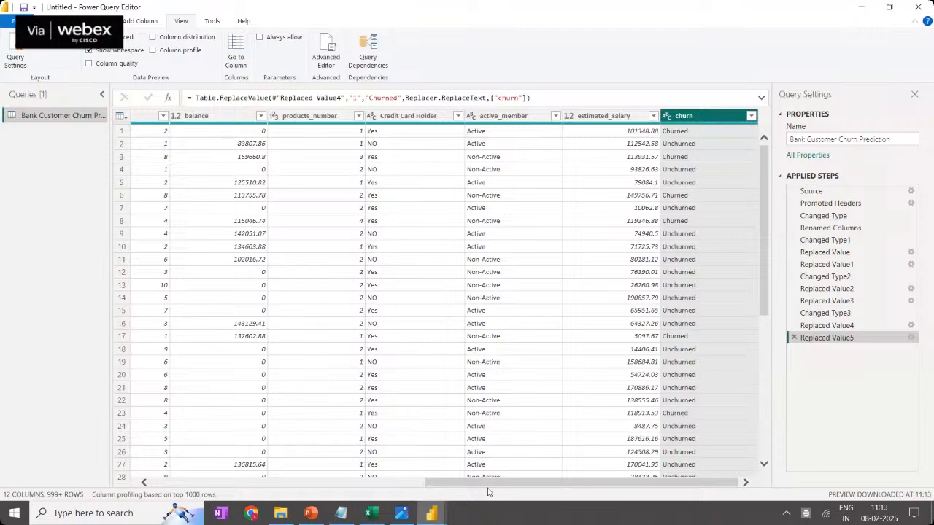
pyautogui.moveTo(460, 484); pyautogui.dragTo(141, 474)
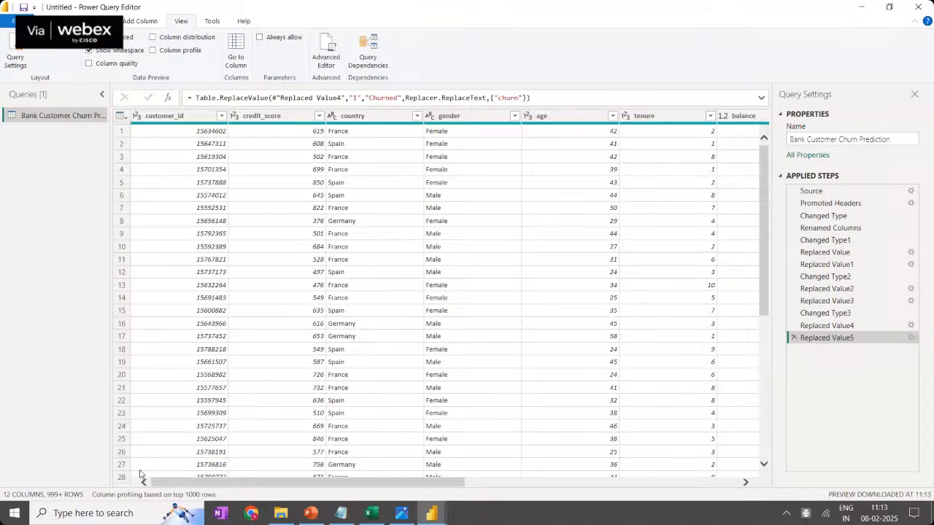
pyautogui.click(280, 117)
pyautogui.doubleClick(281, 116)
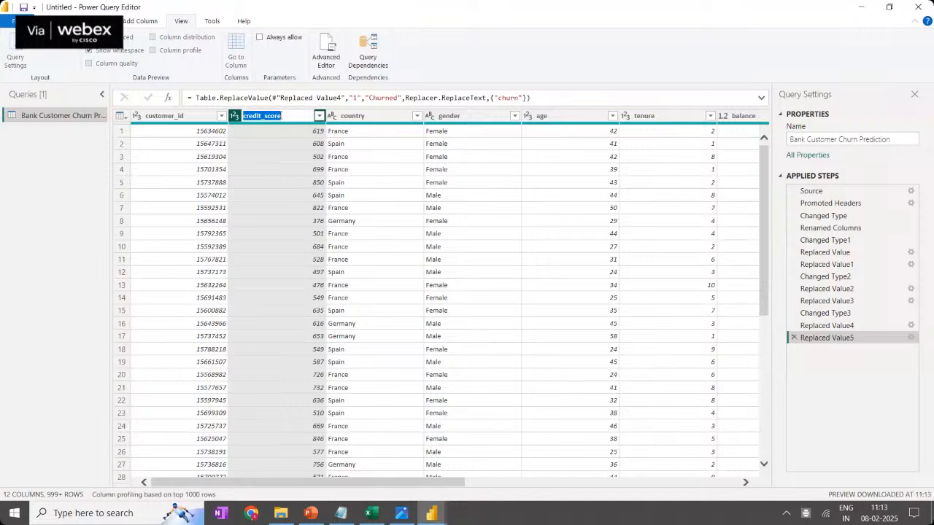
pyautogui.write('Credit')
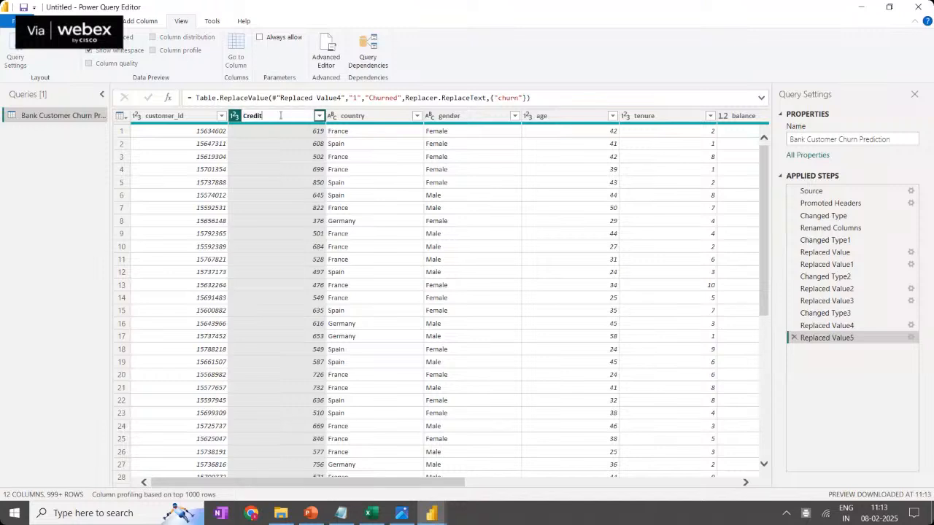
pyautogui.write(' Score')
pyautogui.press('Return')
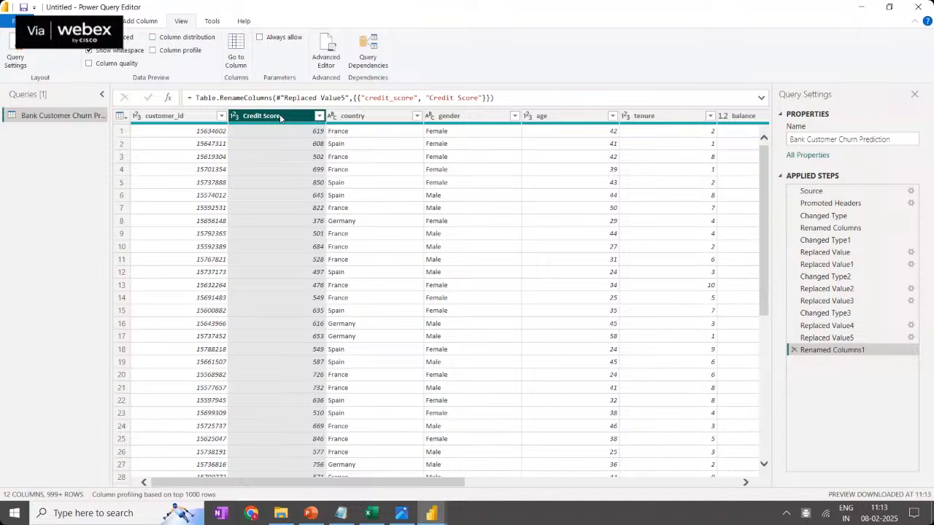
# Rename the country column to Country with a capital C
pyautogui.doubleClick(355, 117)
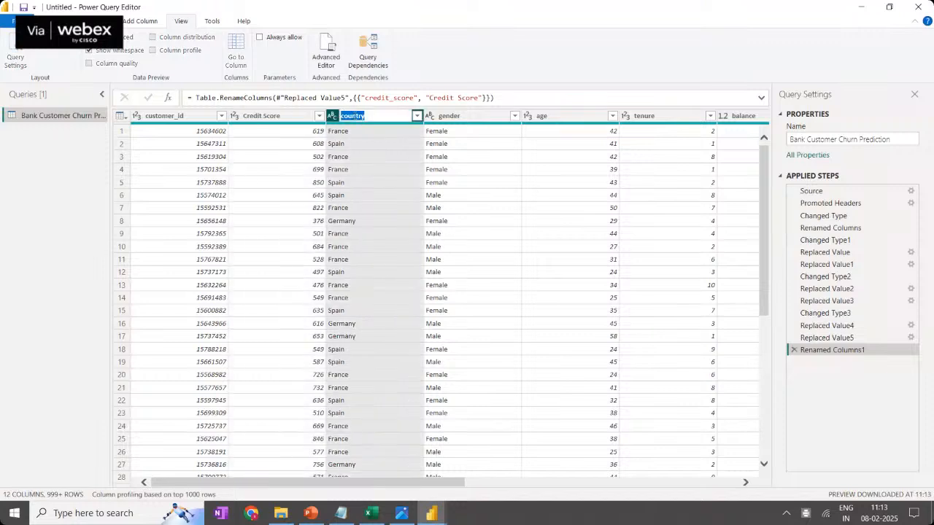
pyautogui.write('Country')
pyautogui.press('Return')
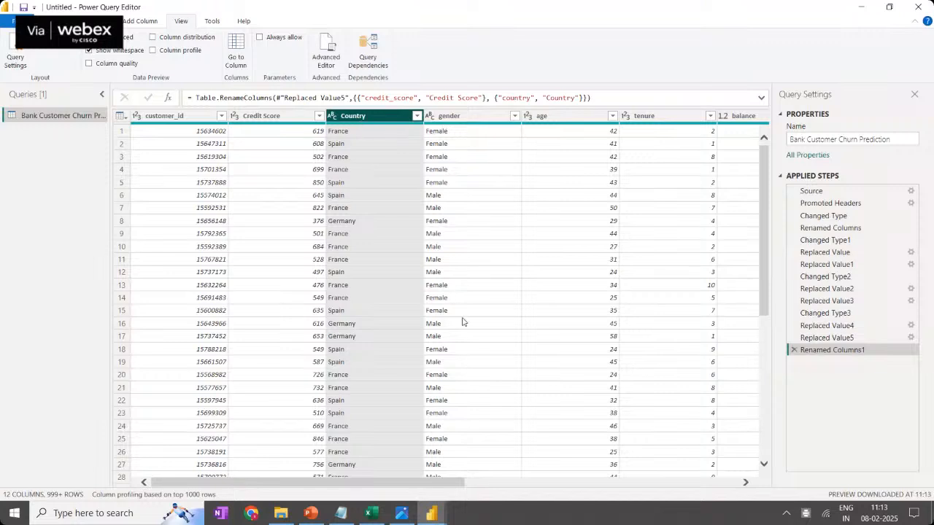
pyautogui.moveTo(403, 485); pyautogui.dragTo(748, 471)
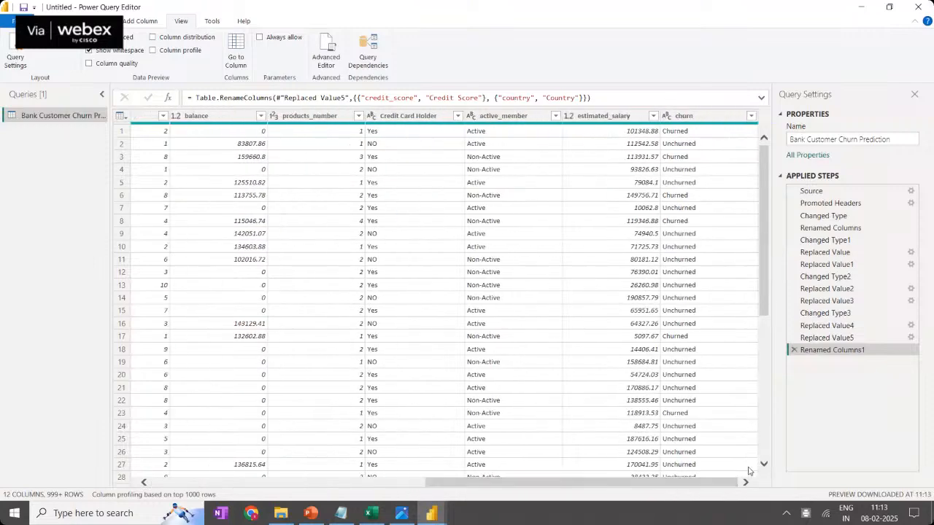
pyautogui.click(710, 118)
pyautogui.click(368, 514)
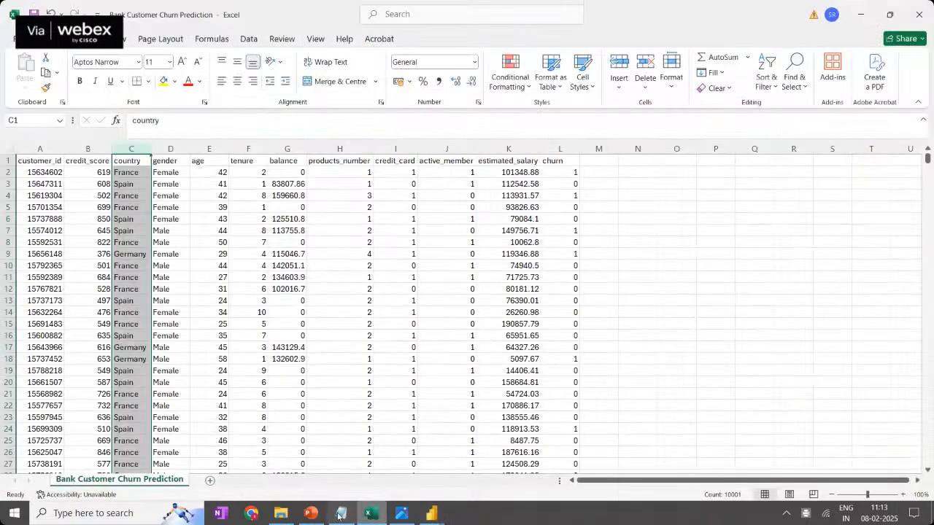
# Switch to the Notepad notes and write the heading "Missing Values" on an empty line below the existing text
pyautogui.click(342, 514)
pyautogui.scroll(-2, 583, 86)
pyautogui.click(583, 86)
pyautogui.write('Mis')
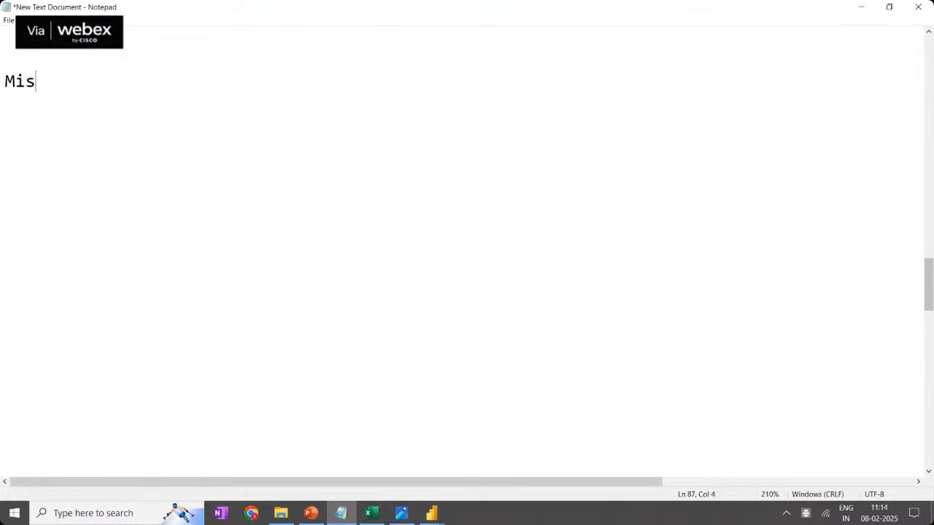
pyautogui.write('sing Values')
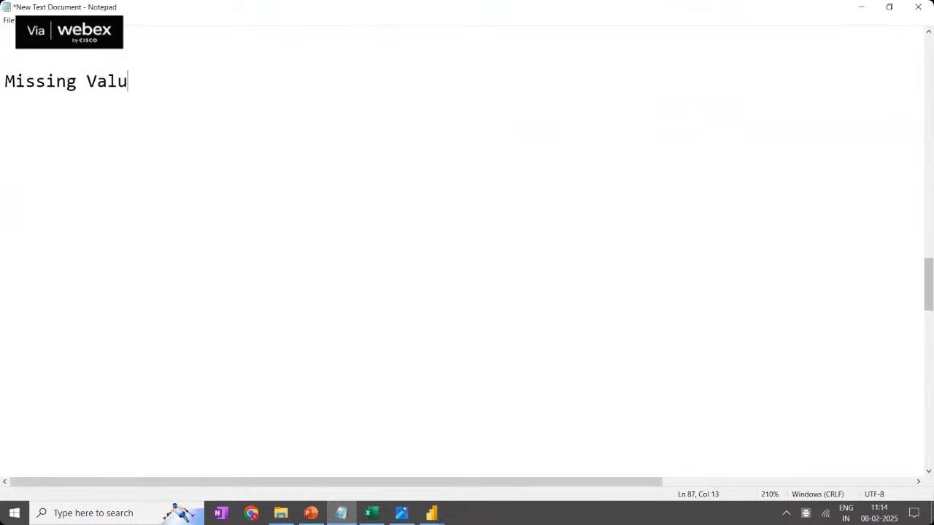
# Add two indented dash items, "Remove" and "Replace", under the Missing Values heading, separated by blank lines
pyautogui.press('Return')
pyautogui.press('Return')
pyautogui.press('Tab')
pyautogui.write('- Remo')
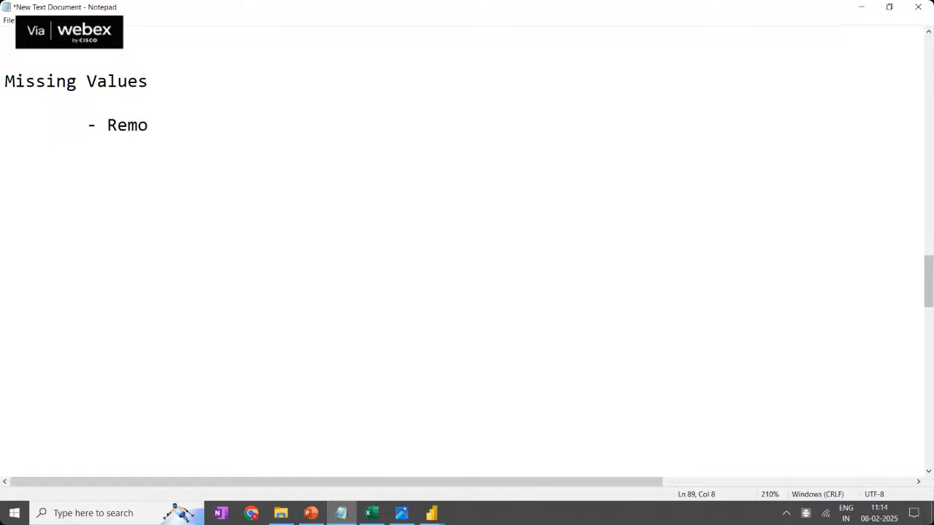
pyautogui.write('ve')
pyautogui.press('Return')
pyautogui.press('Return')
pyautogui.press('Tab')
pyautogui.write('- Replace')
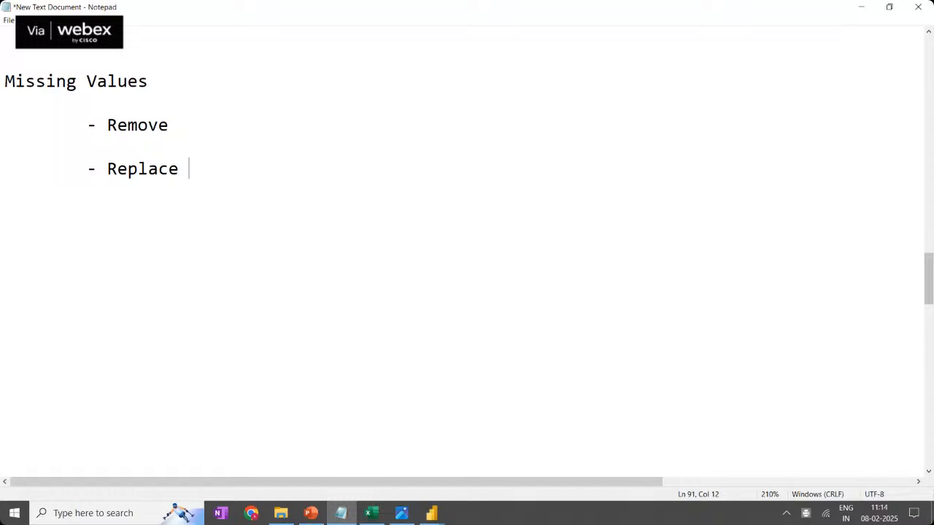
# Append "(value)" to the Replace item under the Missing Values heading
pyautogui.write(' (')
pyautogui.write('fi')
pyautogui.press('BackSpace')
pyautogui.press('BackSpace')
pyautogui.write('value')
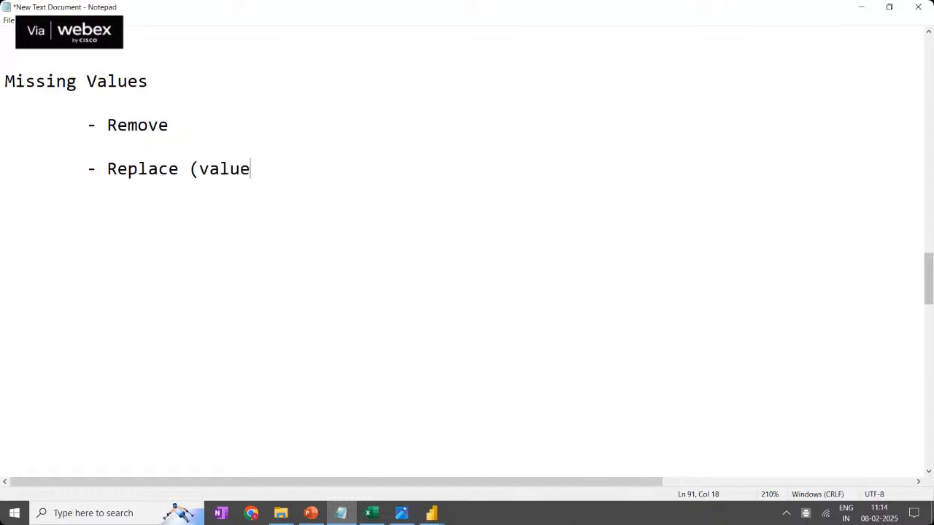
pyautogui.write(')')
# Add a more deeply indented line "--> Mean, Median, Mode" below the Replace (value) item, separated by a blank line
pyautogui.press('Return')
pyautogui.press('Return')
pyautogui.press('Tab')
pyautogui.press('Tab')
pyautogui.write('-->')
pyautogui.write('Mean')
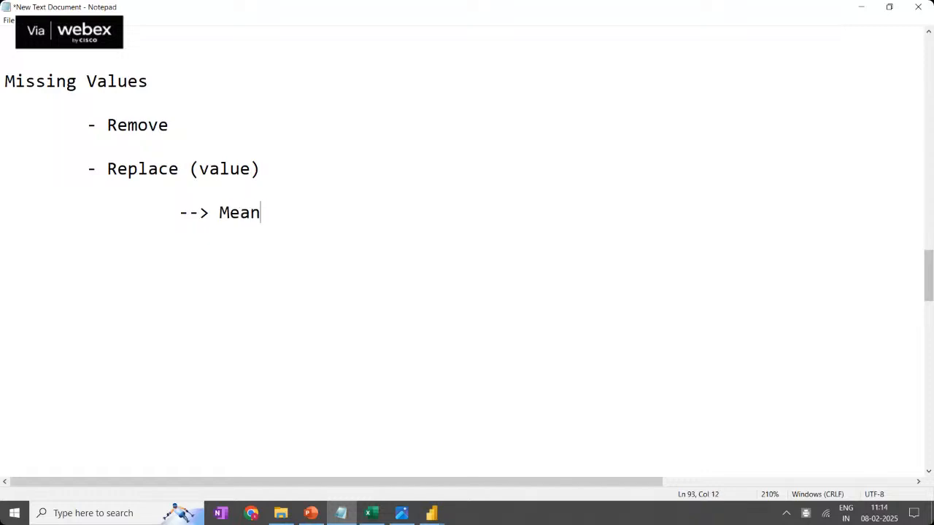
pyautogui.write(', Median, Mode')
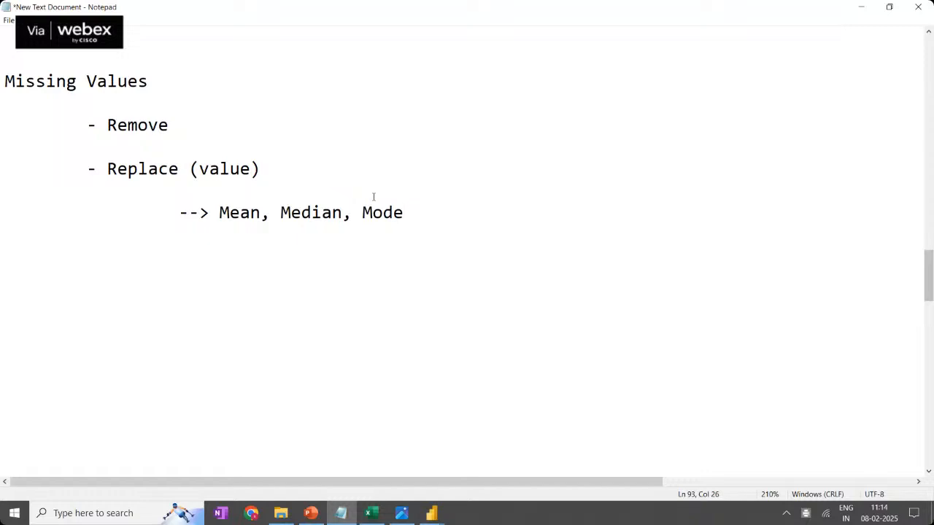
# Remove the arrow before "Mean, Median, Mode" and indent that line to the same level as the dash items
pyautogui.click(218, 212)
pyautogui.keyDown('shift'); pyautogui.click(115, 198); pyautogui.keyUp('shift')
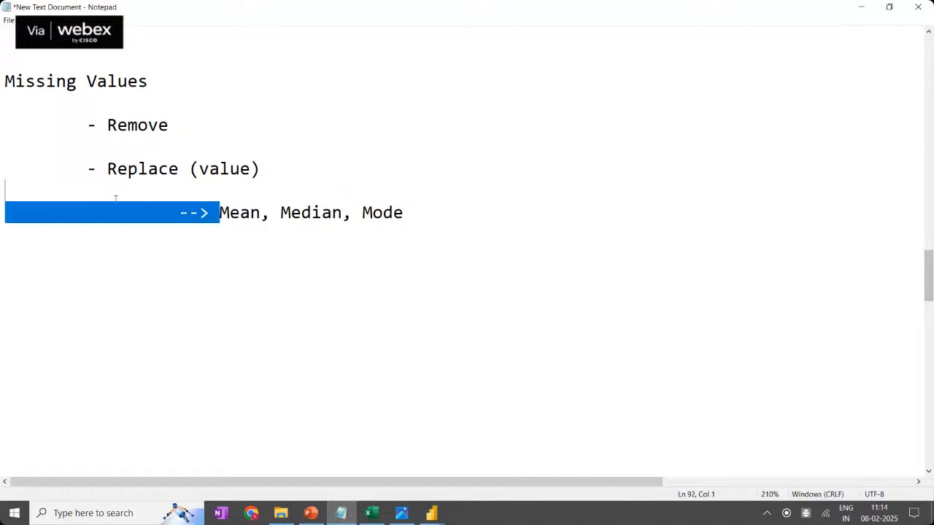
pyautogui.press('BackSpace')
pyautogui.press('Tab')
pyautogui.press('Return')
pyautogui.press('Tab')
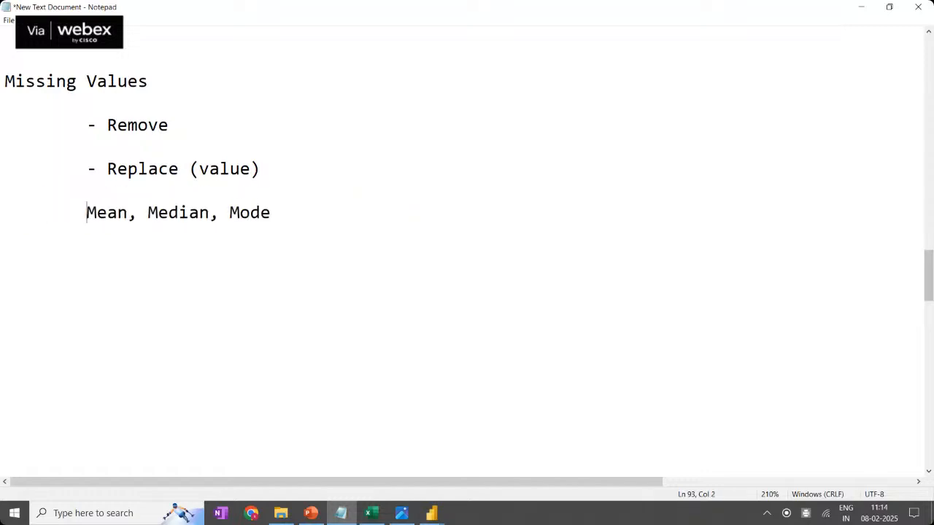
# Complete the line as "- Replace Statistical Measure (Mean, Median, Mode)" and start a new paragraph below it
pyautogui.write('- R')
pyautogui.write('eplace S')
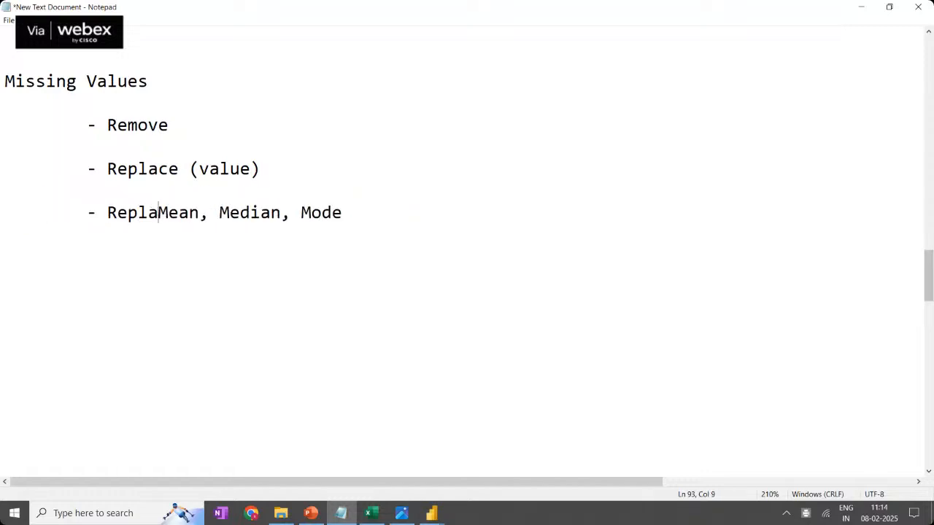
pyautogui.write('tatistical')
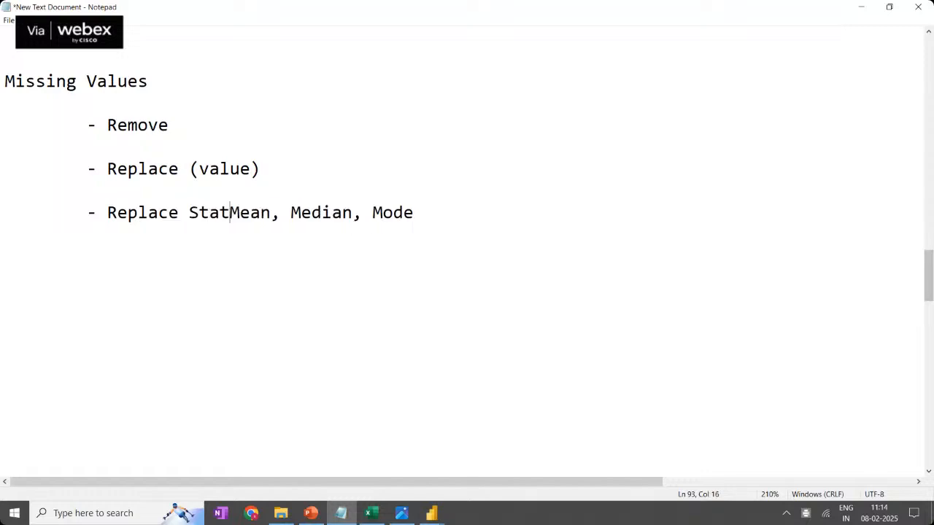
pyautogui.write(' Meas')
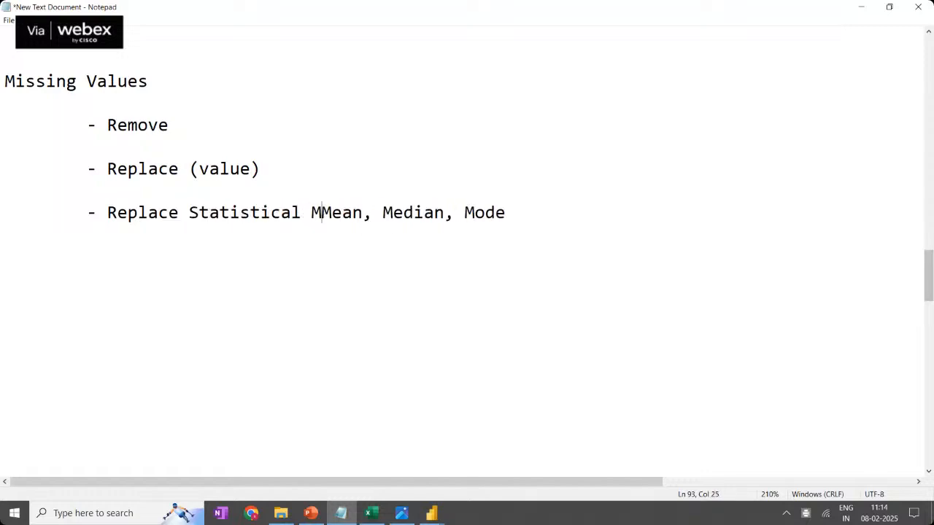
pyautogui.write('ure (')
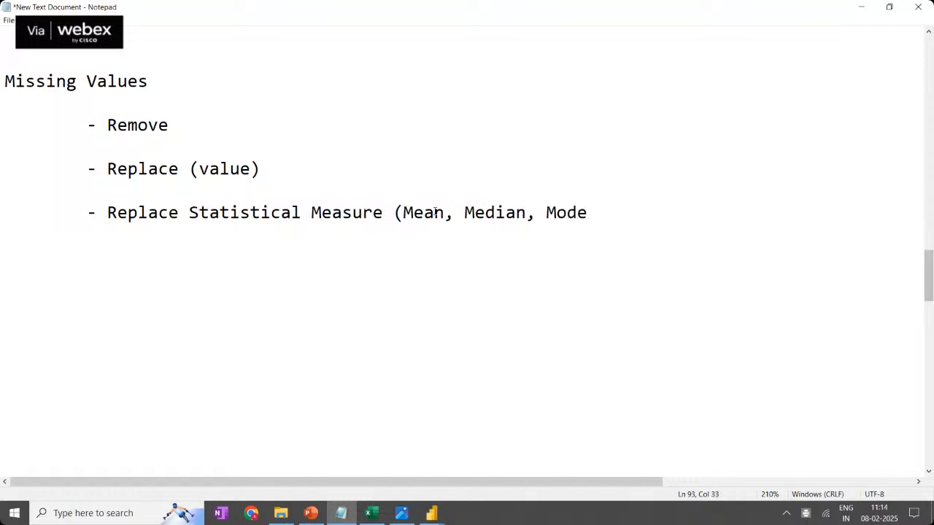
pyautogui.click(599, 212)
pyautogui.write(')')
pyautogui.press('Return')
pyautogui.press('Return')
pyautogui.write('Active ')
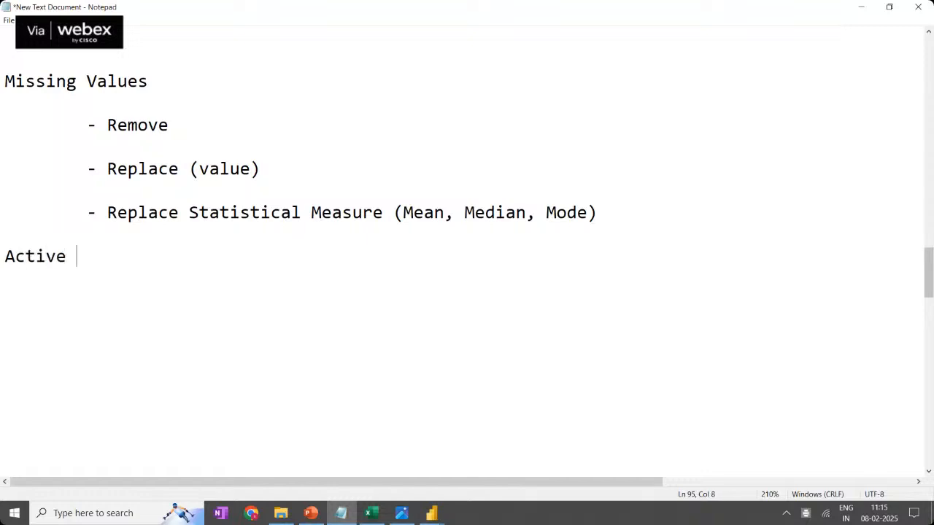
pyautogui.write('0,1')
pyautogui.press('BackSpace')
pyautogui.press('BackSpace')
pyautogui.press('BackSpace')
pyautogui.press('BackSpace')
pyautogui.press('BackSpace')
pyautogui.press('BackSpace')
pyautogui.press('BackSpace')
pyautogui.press('BackSpace')
pyautogui.press('BackSpace')
pyautogui.press('BackSpace')
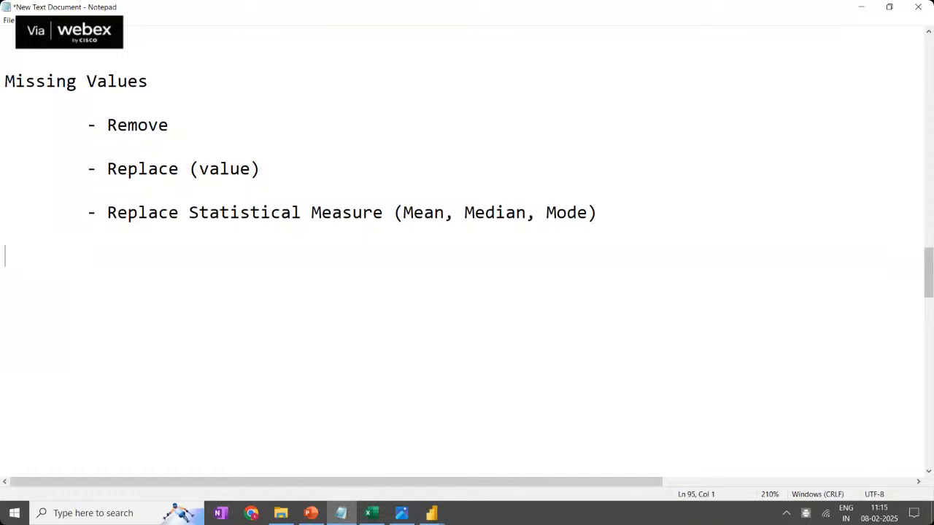
# Write "Text (Numerical) ---> 0 NO" on the empty line below the missing-values items
pyautogui.write('Text (Numer')
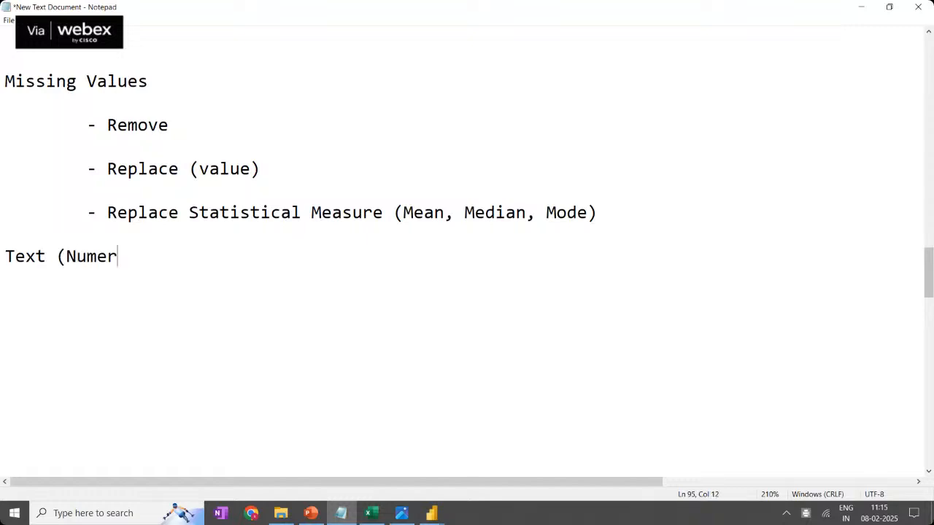
pyautogui.write('ical) ---> 0')
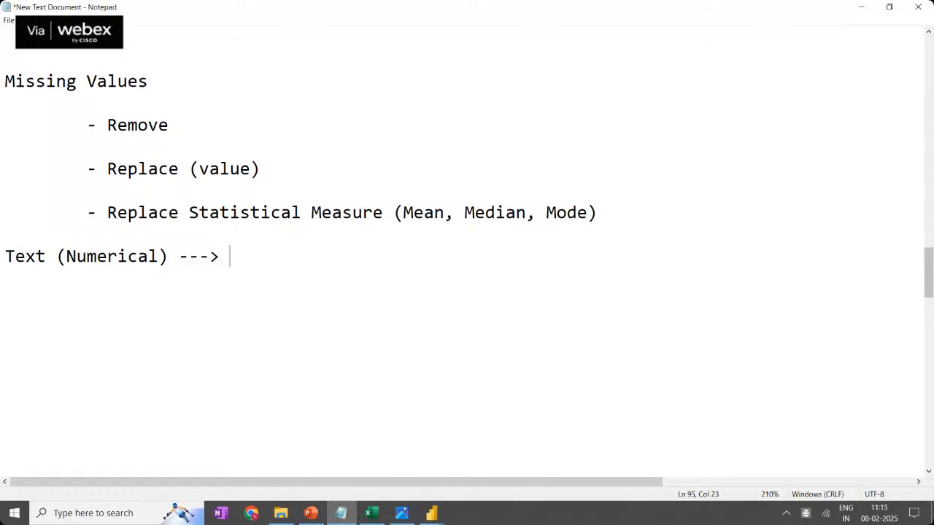
pyautogui.write(' NO')
# Add "1 yes" aligned under the 0 after a blank line, and change "NO" to lowercase "no"
pyautogui.press('Return')
pyautogui.press('Return')
pyautogui.press('Tab')
pyautogui.press('Tab')
pyautogui.press('Tab')
pyautogui.press('BackSpace')
pyautogui.write('1')
pyautogui.press('BackSpace')
pyautogui.press('Left')
pyautogui.press('BackSpace')
pyautogui.press('BackSpace')
pyautogui.press('BackSpace')
pyautogui.press('Right')
pyautogui.write('yes')
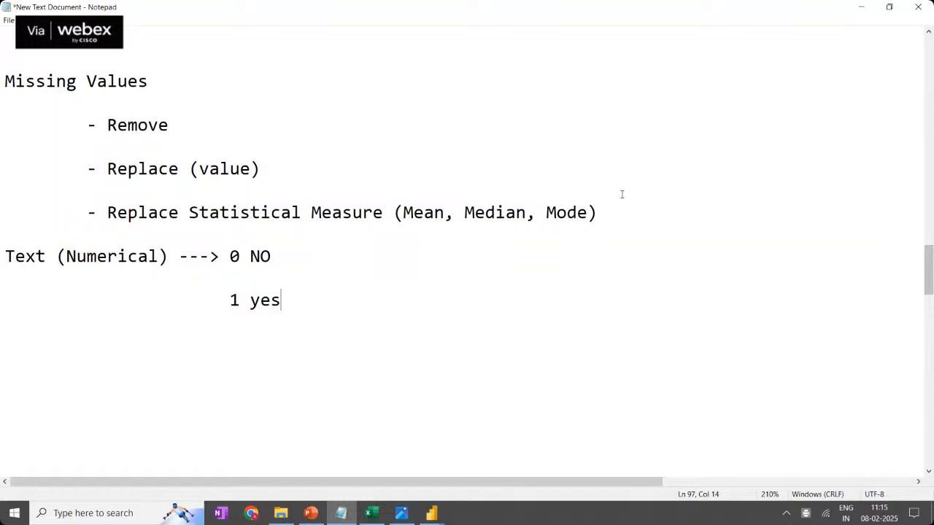
pyautogui.doubleClick(268, 256)
pyautogui.write('no')
# Write "Gender (numerical) --> 0" on a separate line below the yes/no mapping
pyautogui.click(5, 366)
pyautogui.write('F')
pyautogui.press('BackSpace')
pyautogui.write('Gender')
pyautogui.press('BackSpace')
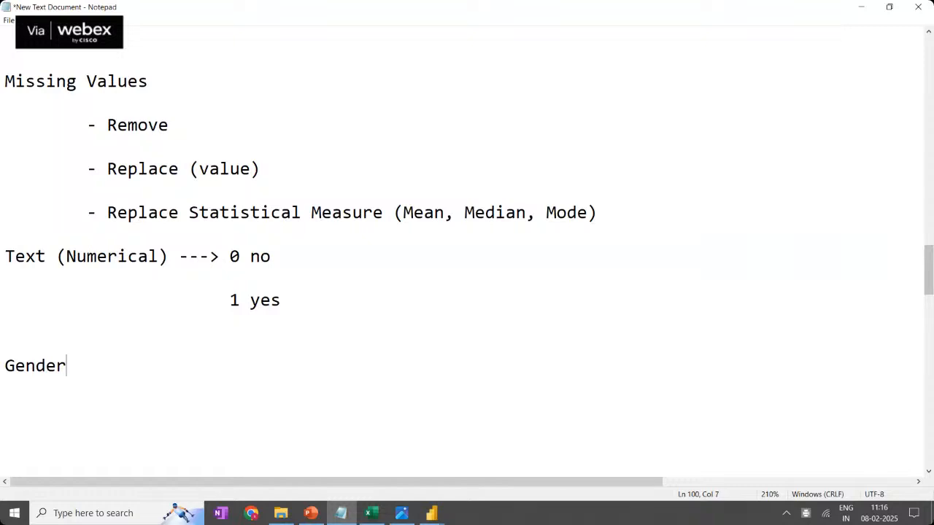
pyautogui.write('(numerical)  -')
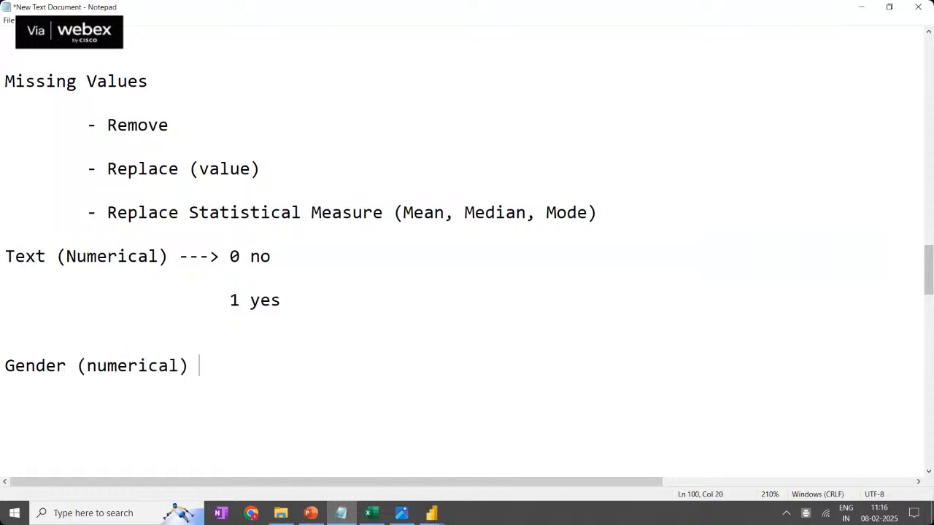
pyautogui.write('-> 1')
pyautogui.press('BackSpace')
pyautogui.write('0')
# Add an aligned 1 below the Gender line's 0, labelling 0 as "Female" and 1 as "Male"
pyautogui.press('Return')
pyautogui.press('Return')
pyautogui.write('1')
pyautogui.click(288, 357)
pyautogui.write('Female')
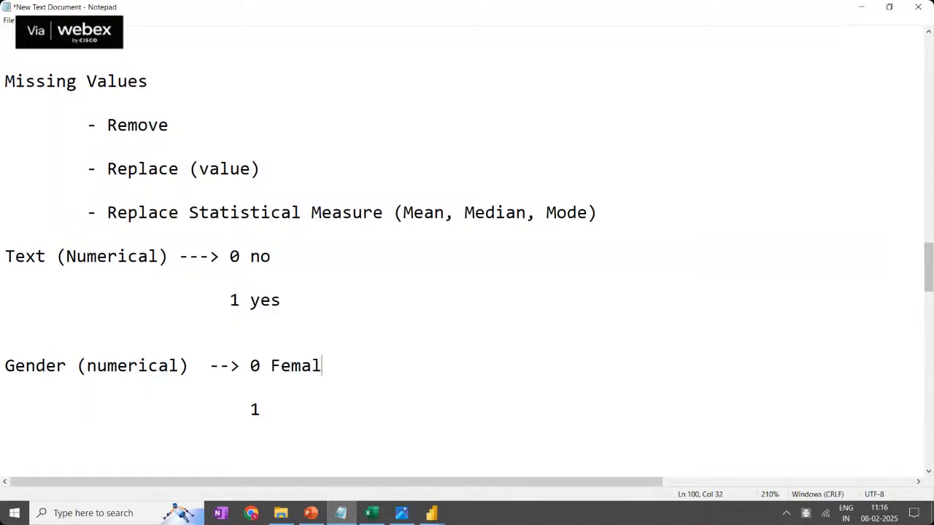
pyautogui.click(298, 417)
pyautogui.write('Male')
# Write "Label Encoding : Category Encoding (text-numeric)" on a new line below the Gender mapping
pyautogui.press('Return')
pyautogui.press('Return')
pyautogui.write('Lab')
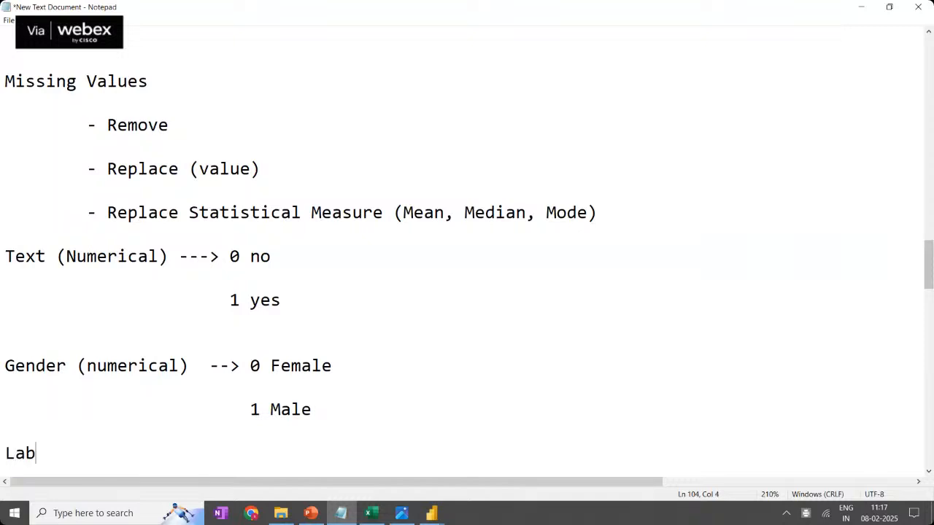
pyautogui.write('el Encodi')
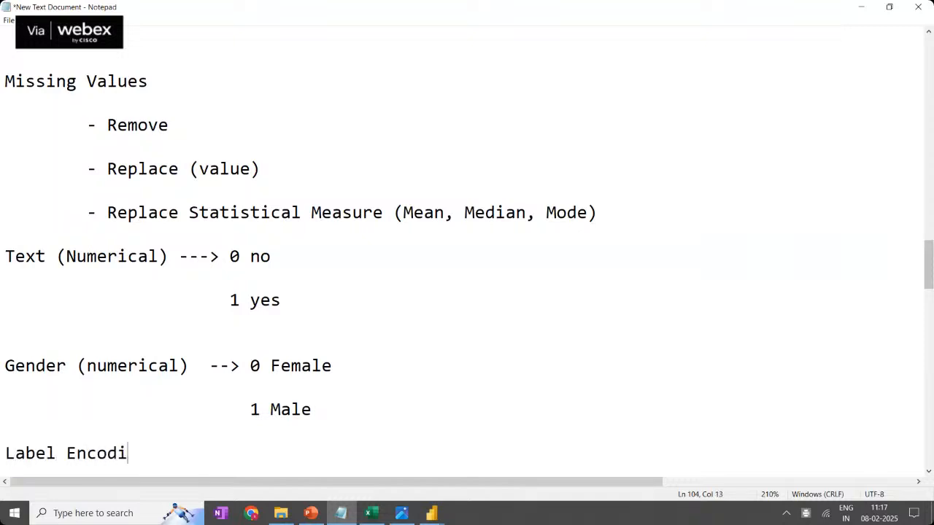
pyautogui.write('ng : Category ')
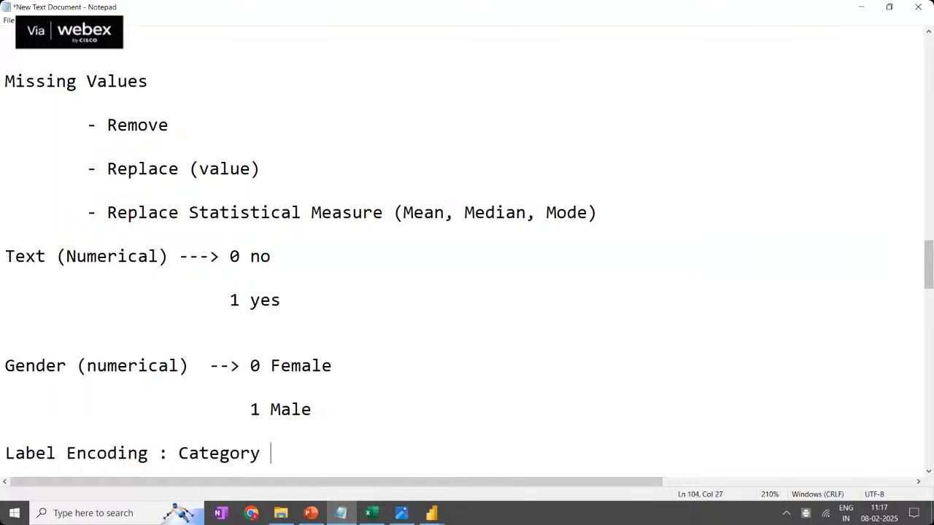
pyautogui.write('Encoding (')
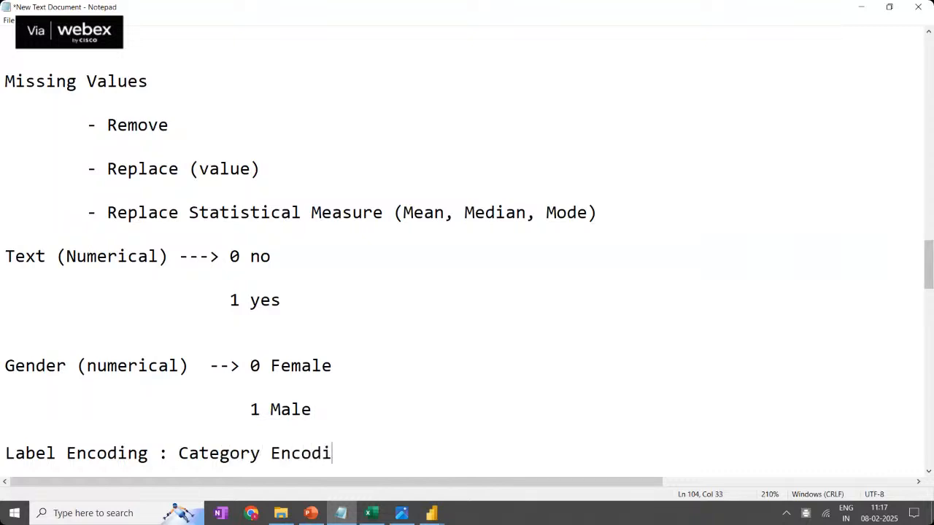
pyautogui.write('num')
pyautogui.press('BackSpace')
pyautogui.press('BackSpace')
pyautogui.press('BackSpace')
pyautogui.write('tect')
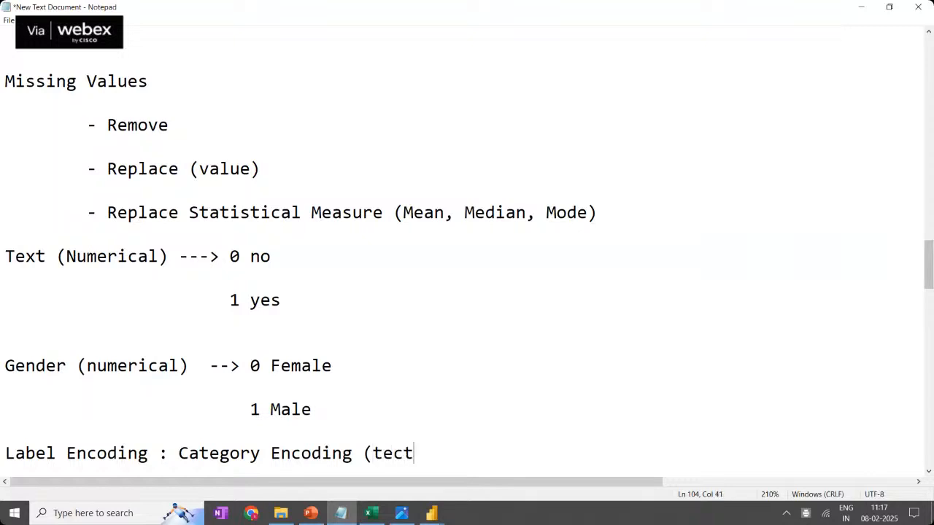
pyautogui.write('-n')
pyautogui.press('BackSpace')
pyautogui.press('BackSpace')
pyautogui.press('BackSpace')
pyautogui.press('BackSpace')
pyautogui.write('xt-numeric)')
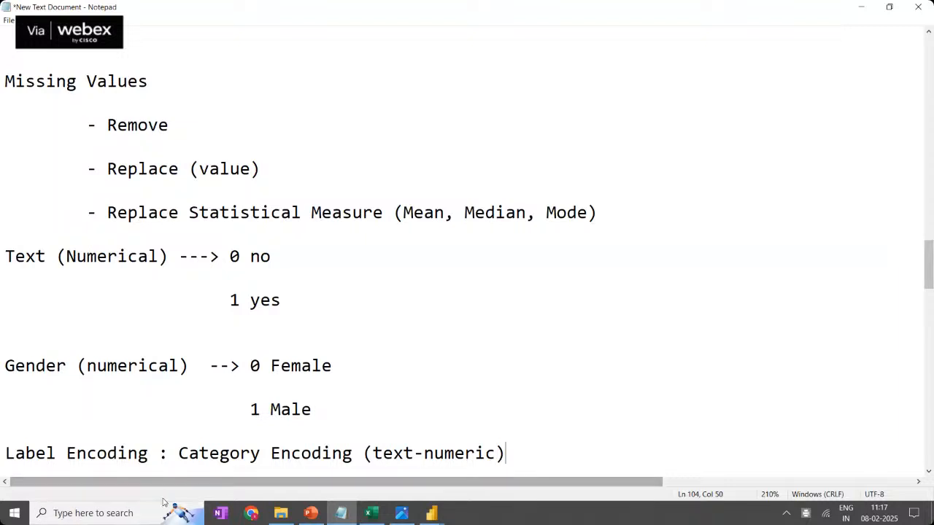
# Switch to the PowerPoint slide show to view the Data Understanding slide, and return to the Notepad notes
pyautogui.moveTo(311, 512)
pyautogui.click(296, 248)
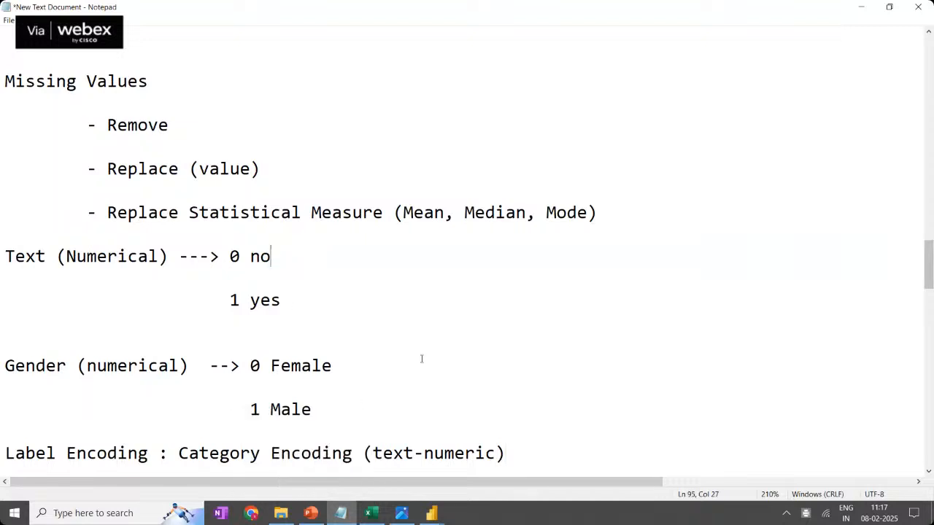
pyautogui.click(314, 514)
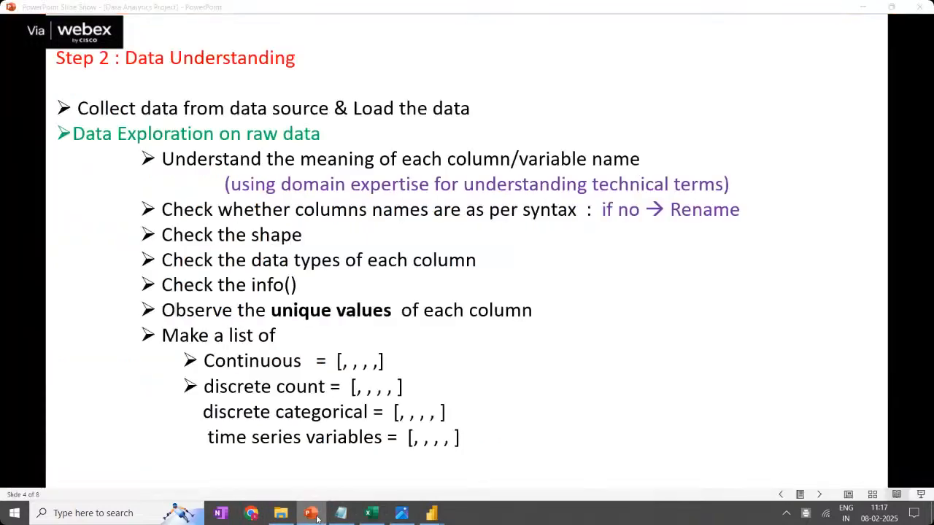
pyautogui.click(312, 514)
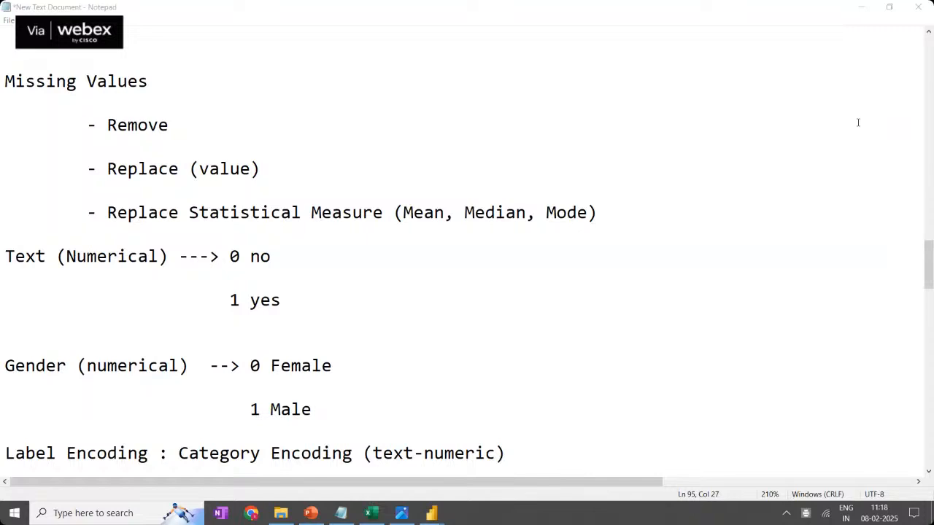
pyautogui.click(305, 111)
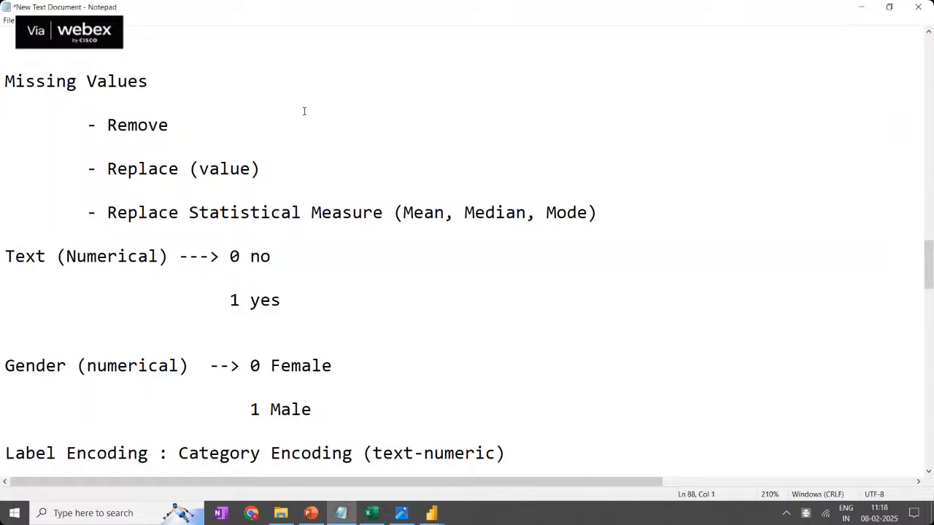
# Add the dash item "- bfill" below the Replace Statistical Measure item, at the same indentation
pyautogui.click(602, 208)
pyautogui.press('Return')
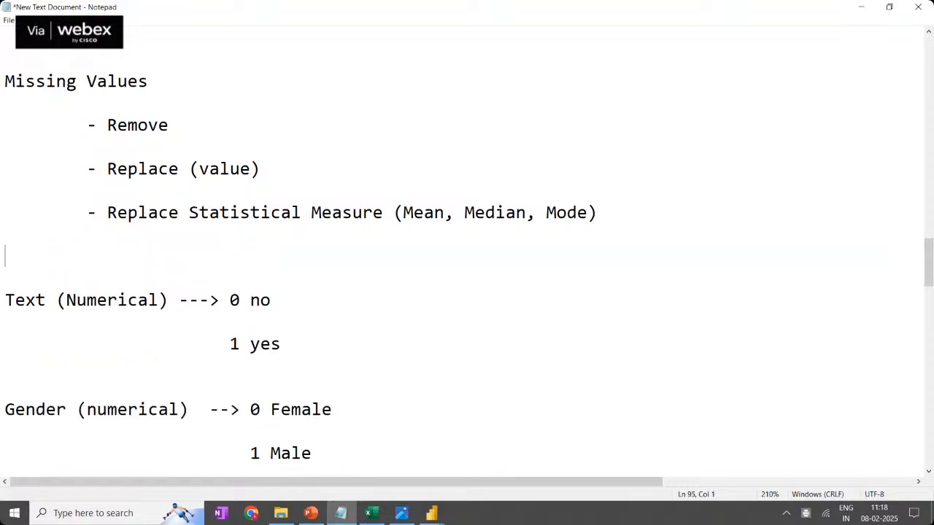
pyautogui.press('Tab')
pyautogui.press('Tab')
pyautogui.press('BackSpace')
pyautogui.write('- bfill')
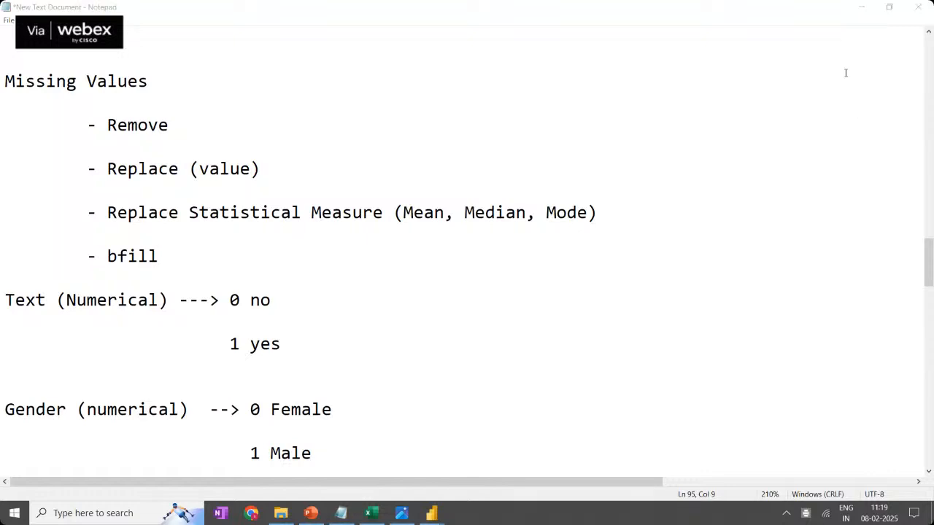
# Review the encoding notes at the end of the document, highlighting the Gender mapping lines
pyautogui.click(371, 471)
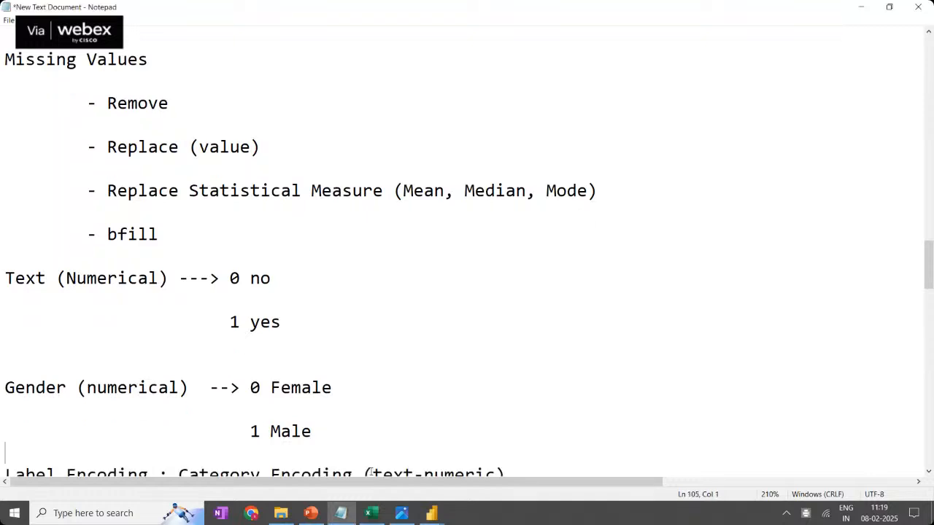
pyautogui.scroll(-3, 370, 471)
pyautogui.scroll(-2, 370, 471)
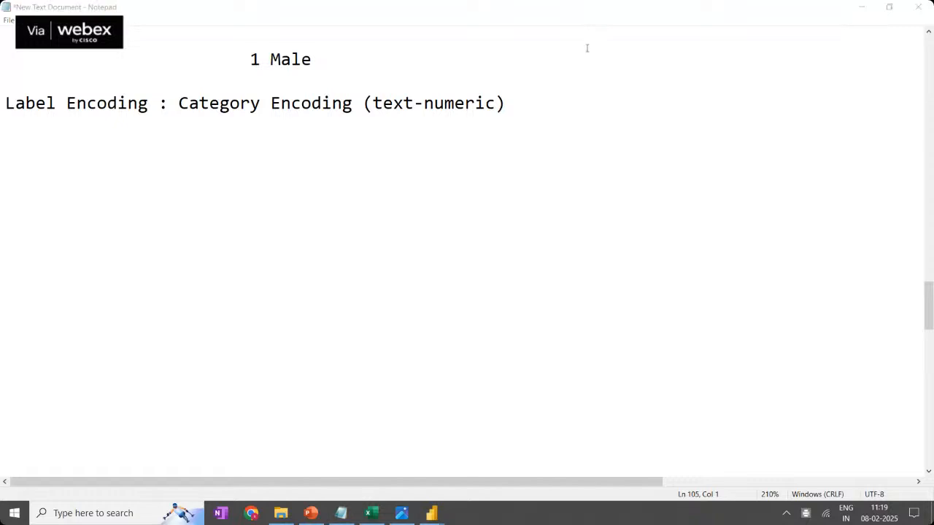
pyautogui.scroll(2, 587, 49)
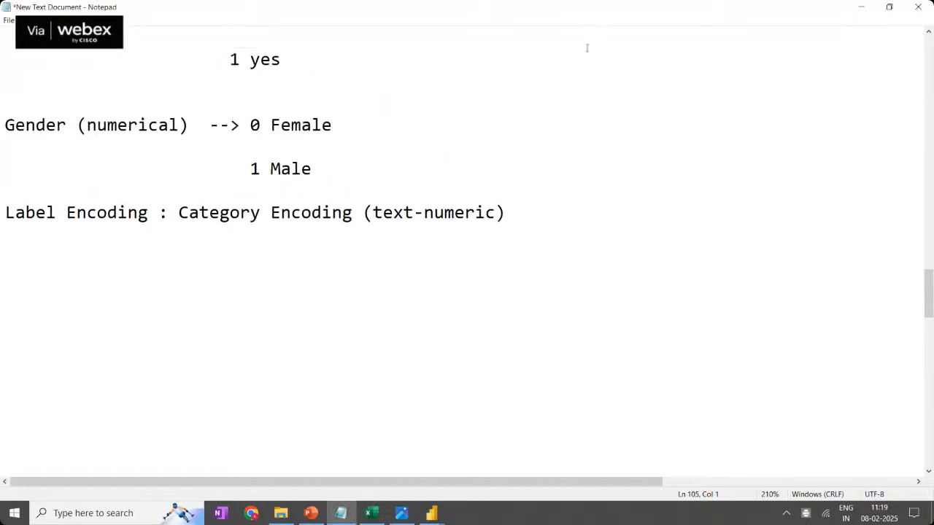
pyautogui.scroll(1, 587, 48)
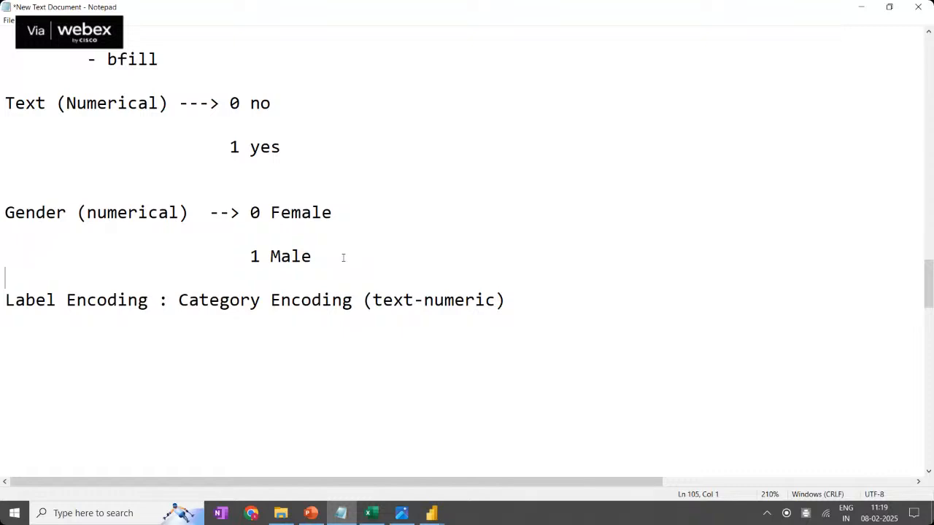
pyautogui.moveTo(343, 258); pyautogui.dragTo(11, 192)
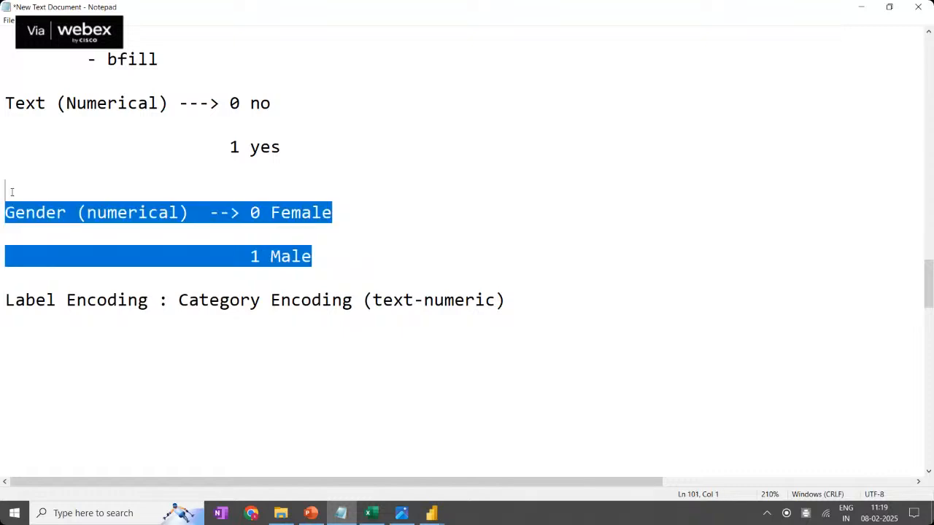
pyautogui.click(307, 322)
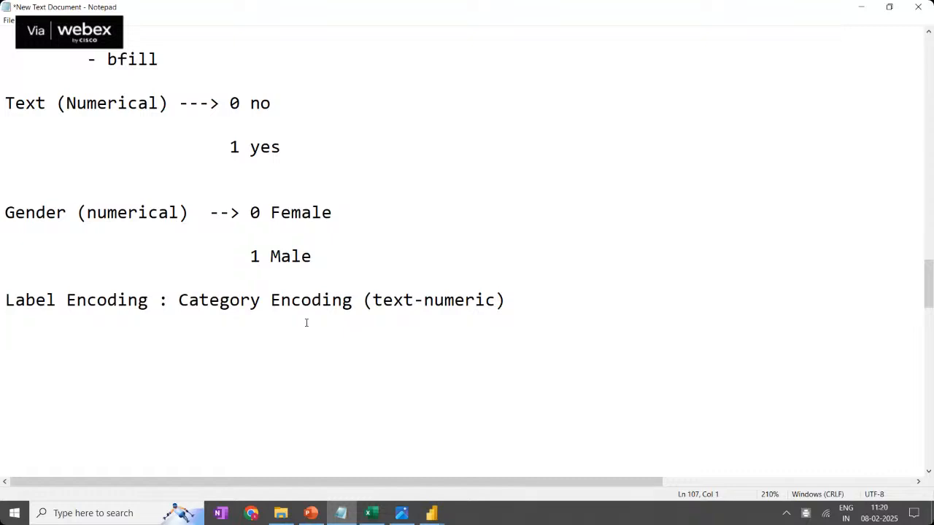
# Delete the surplus blank lines between the Label Encoding note and the Measures section
pyautogui.scroll(-2, 306, 322)
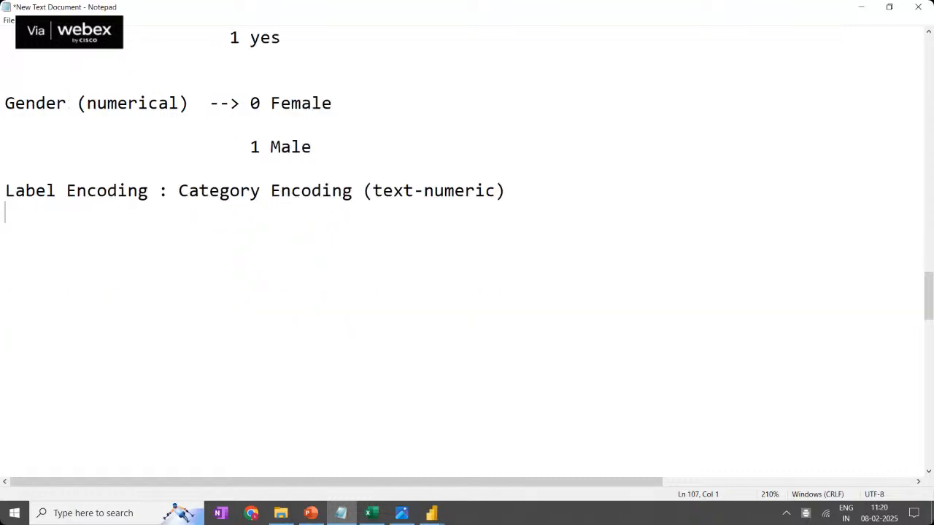
pyautogui.click(506, 146)
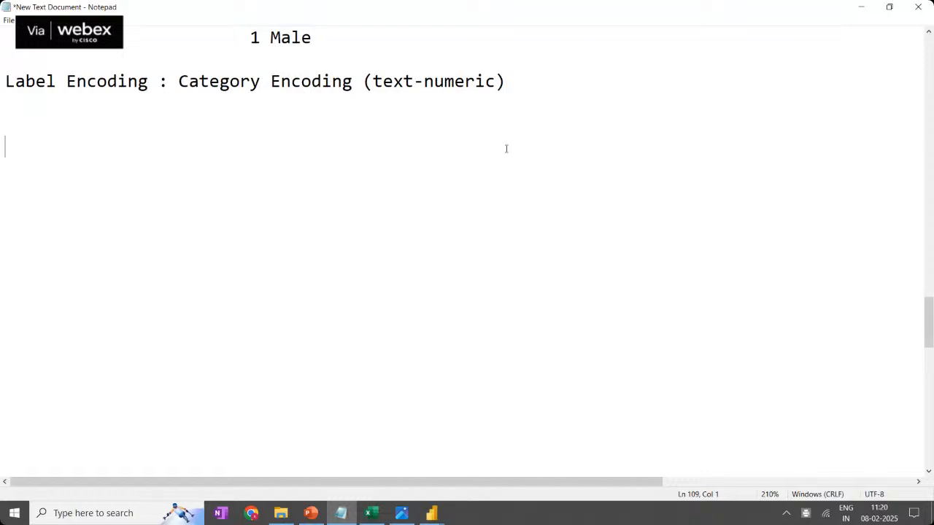
pyautogui.press('Delete')
pyautogui.press('Delete')
pyautogui.press('Delete')
pyautogui.press('Delete')
pyautogui.press('Delete')
pyautogui.press('Delete')
pyautogui.press('Delete')
pyautogui.press('Delete')
pyautogui.press('Delete')
pyautogui.press('Delete')
pyautogui.press('Delete')
pyautogui.press('Delete')
pyautogui.press('Delete')
pyautogui.press('Delete')
pyautogui.press('Delete')
pyautogui.press('Delete')
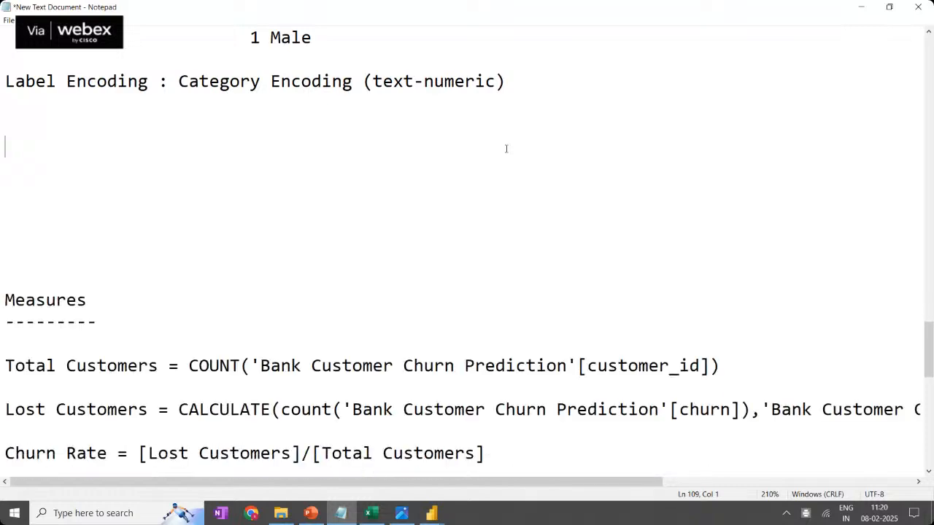
# Insert eight blank lines below the Label Encoding note, above the Measures section
pyautogui.press('Return')
pyautogui.press('Return')
pyautogui.press('Return')
pyautogui.press('Return')
pyautogui.press('Return')
pyautogui.press('Return')
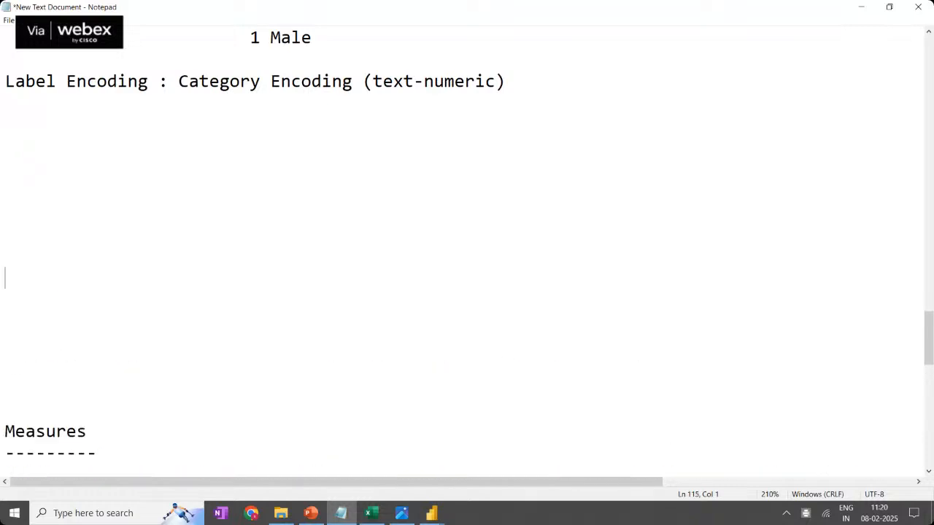
pyautogui.press('Return')
pyautogui.press('Return')
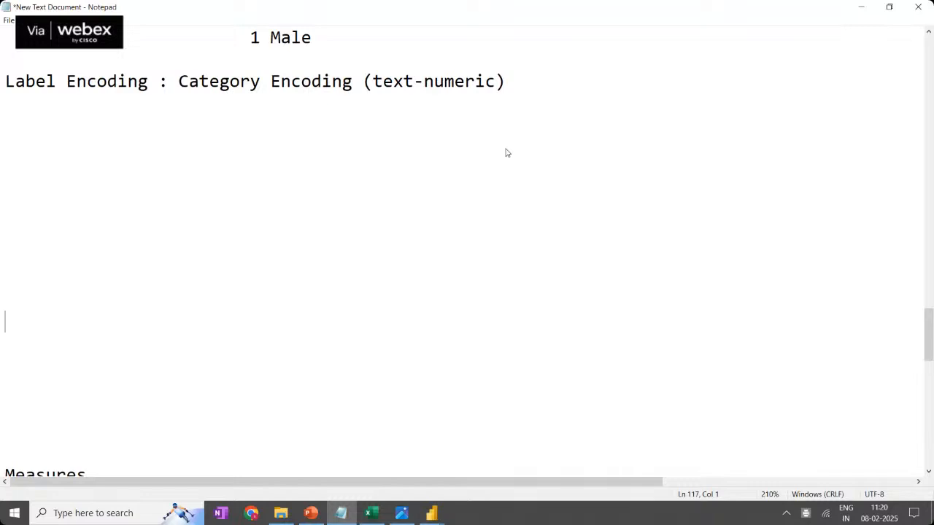
# Switch to the PowerPoint slide show to check the Data Understanding slide, and minimize it to return to Notepad
pyautogui.click(311, 513)
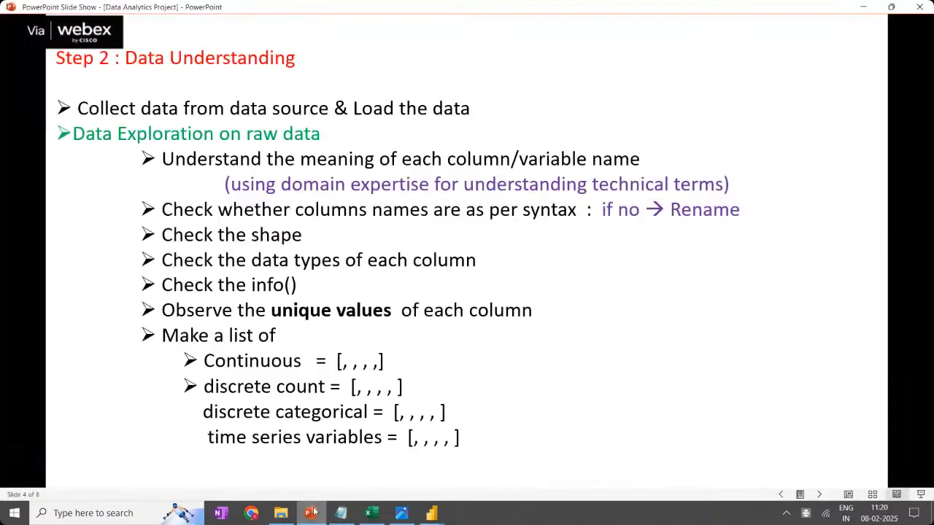
pyautogui.click(865, 8)
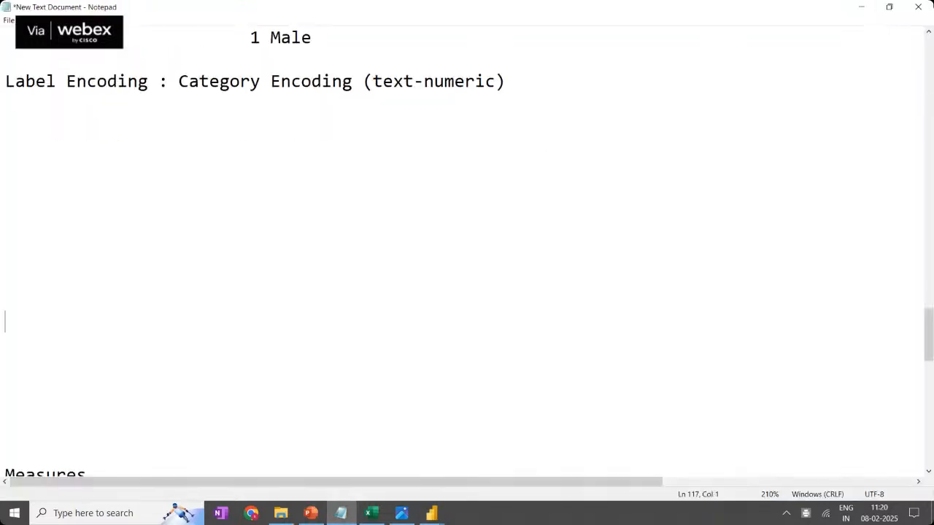
pyautogui.click(589, 40)
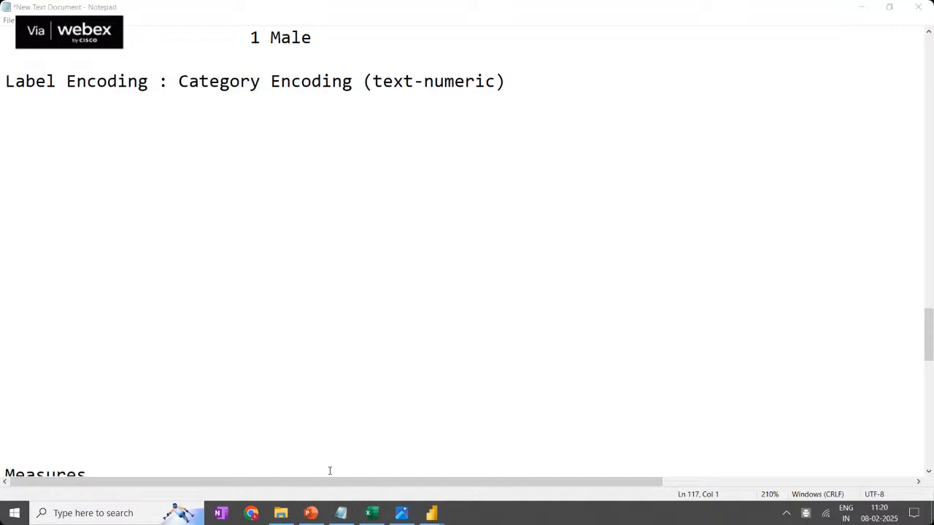
# Switch to Power Query Editor and look through the churn table's columns from customer_id to churn, highlighting the age column
pyautogui.moveTo(434, 514)
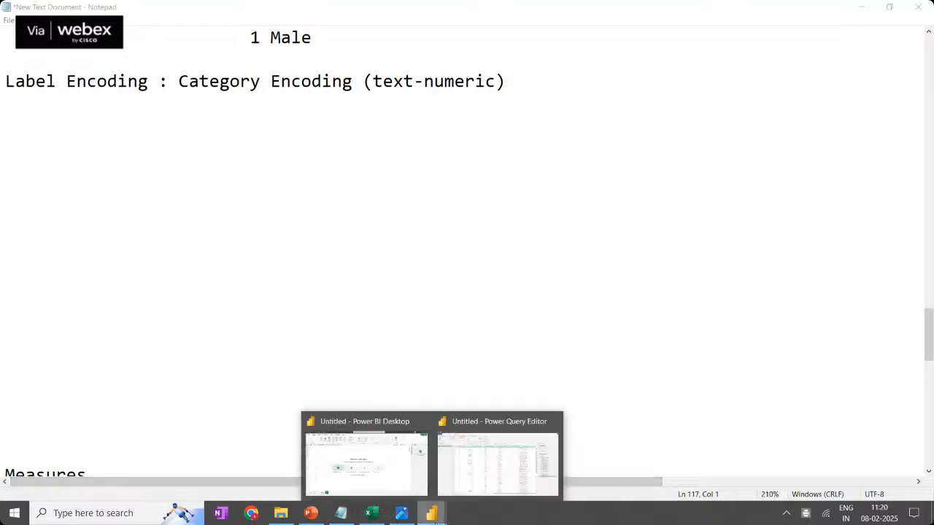
pyautogui.click(504, 467)
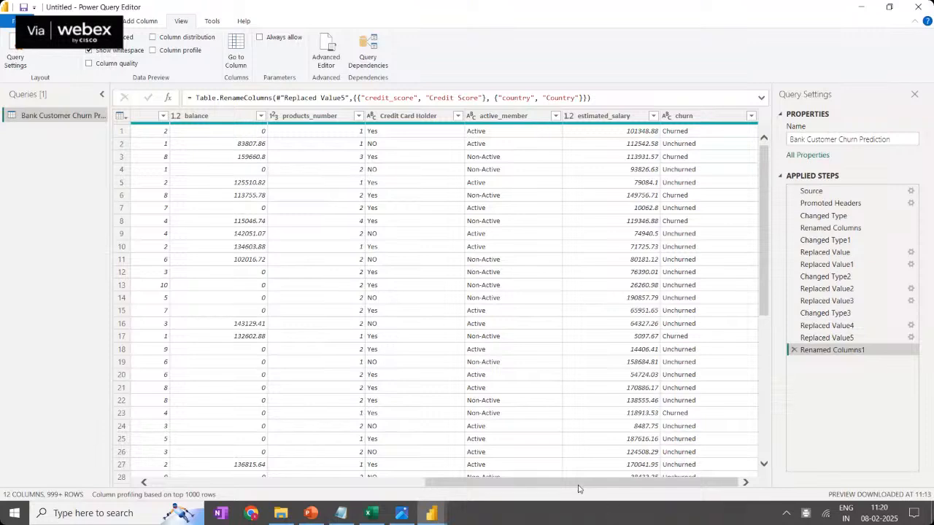
pyautogui.moveTo(578, 488); pyautogui.dragTo(239, 487)
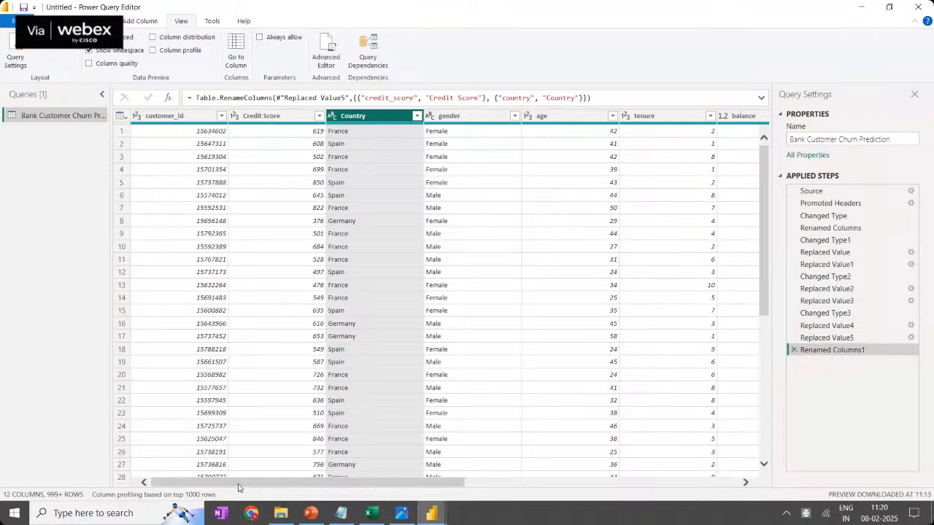
pyautogui.click(547, 119)
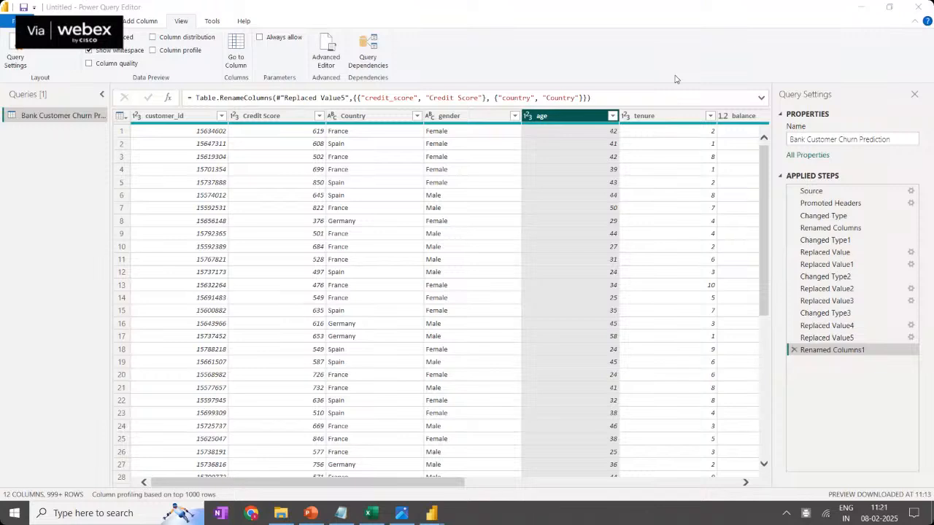
pyautogui.moveTo(445, 483); pyautogui.dragTo(722, 483)
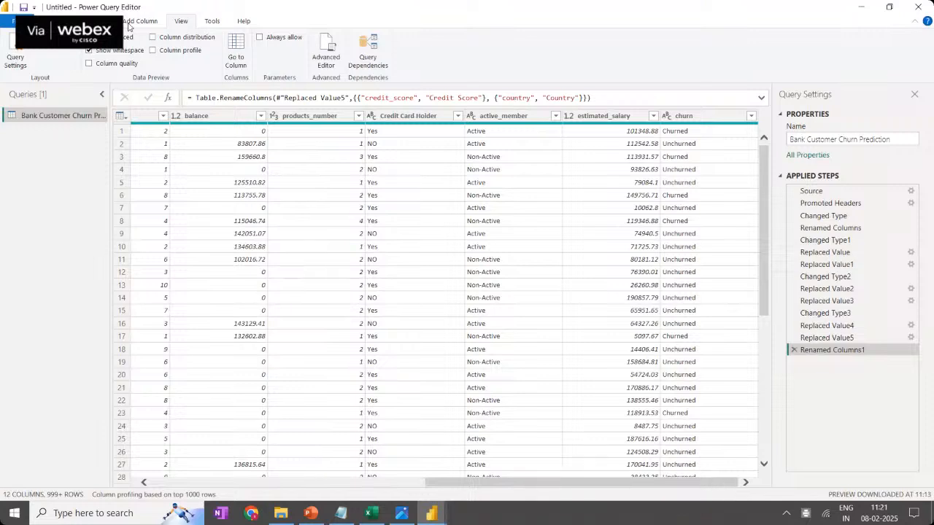
pyautogui.click(141, 22)
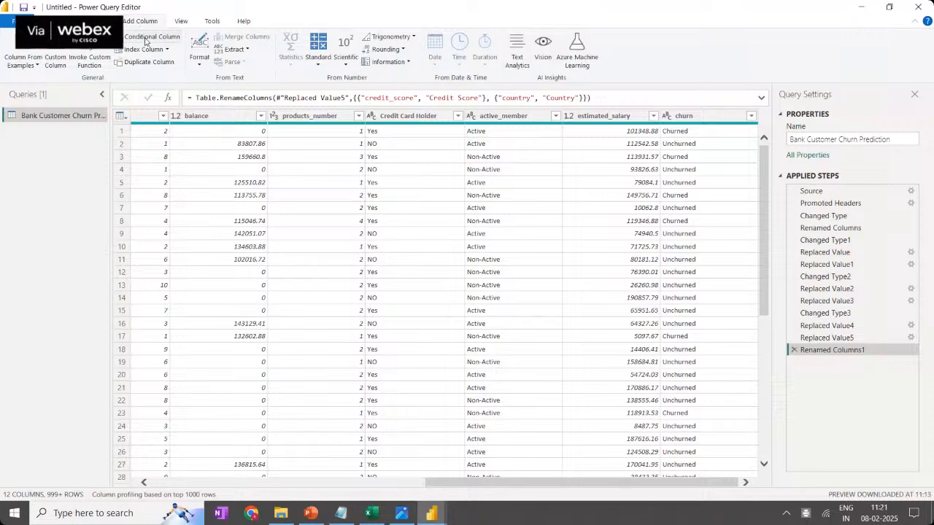
pyautogui.click(146, 38)
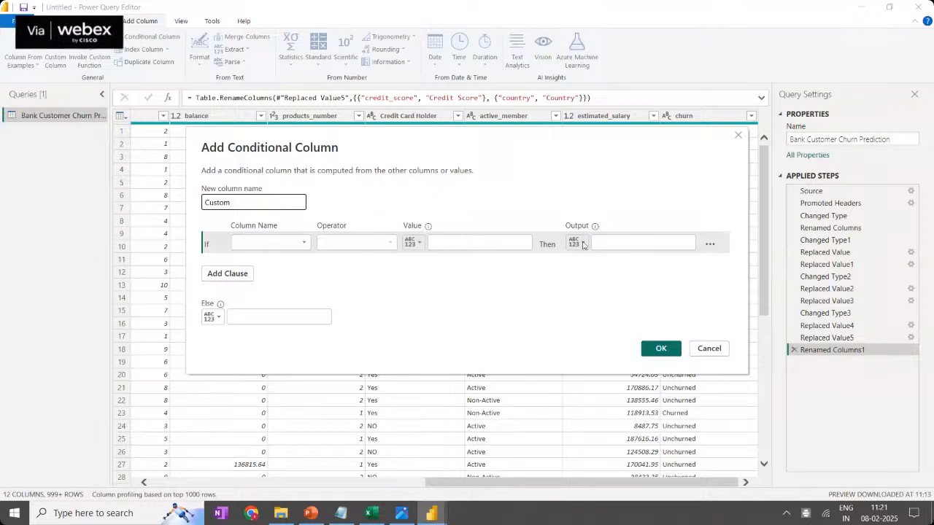
pyautogui.click(713, 351)
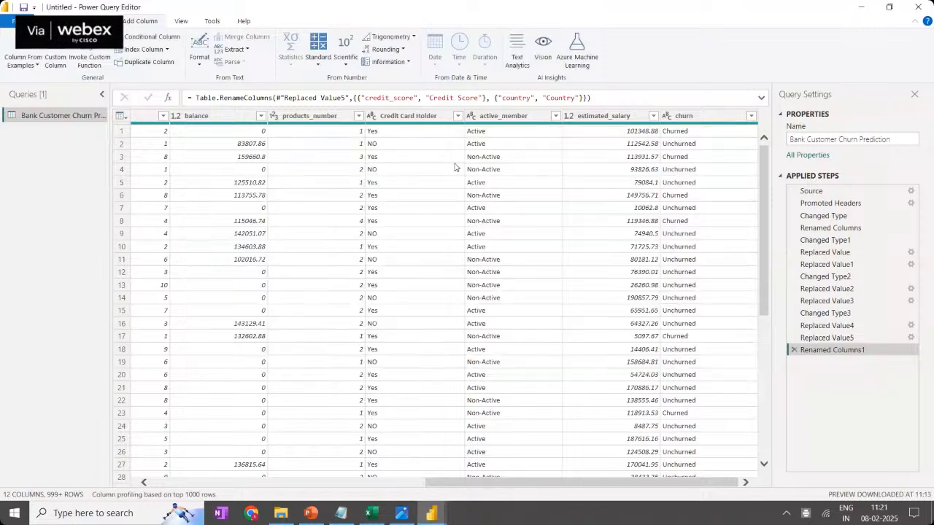
pyautogui.click(412, 116)
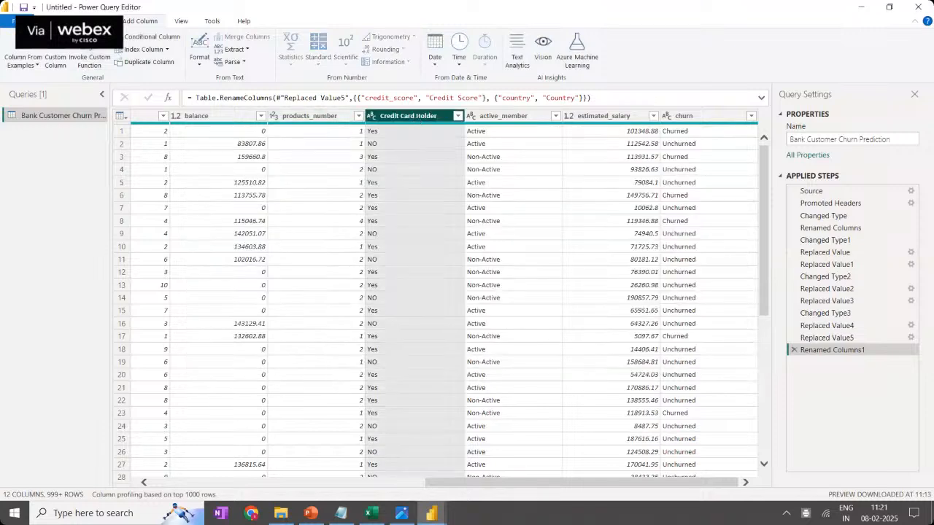
pyautogui.click(89, 22)
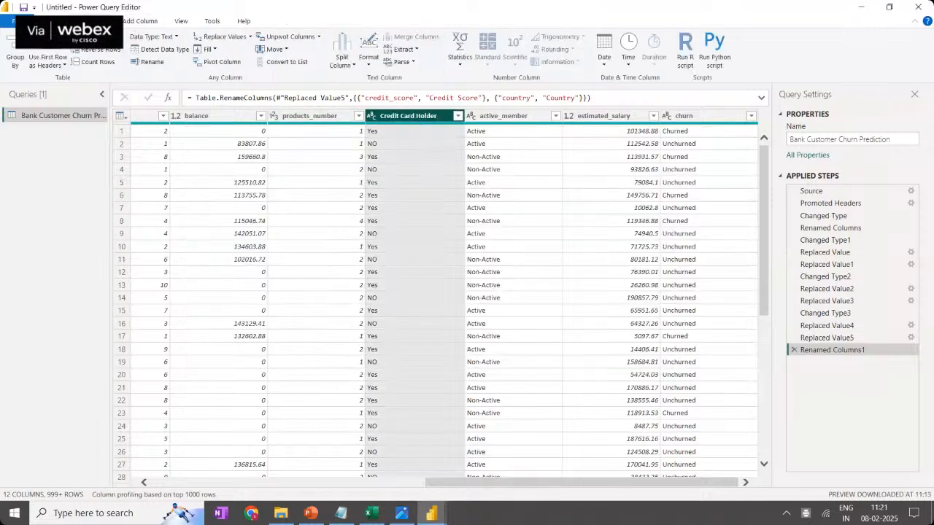
# Start a new conditional column and name it Age Bins
pyautogui.click(138, 21)
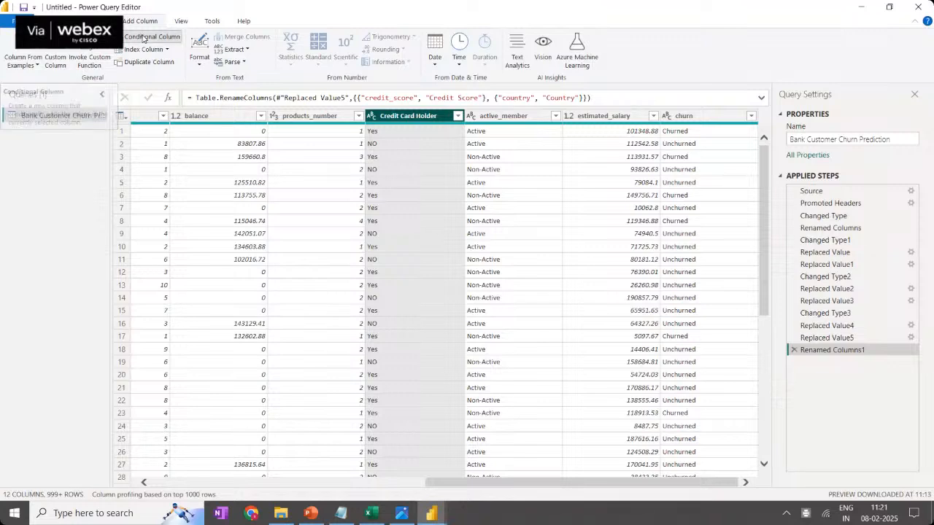
pyautogui.click(143, 38)
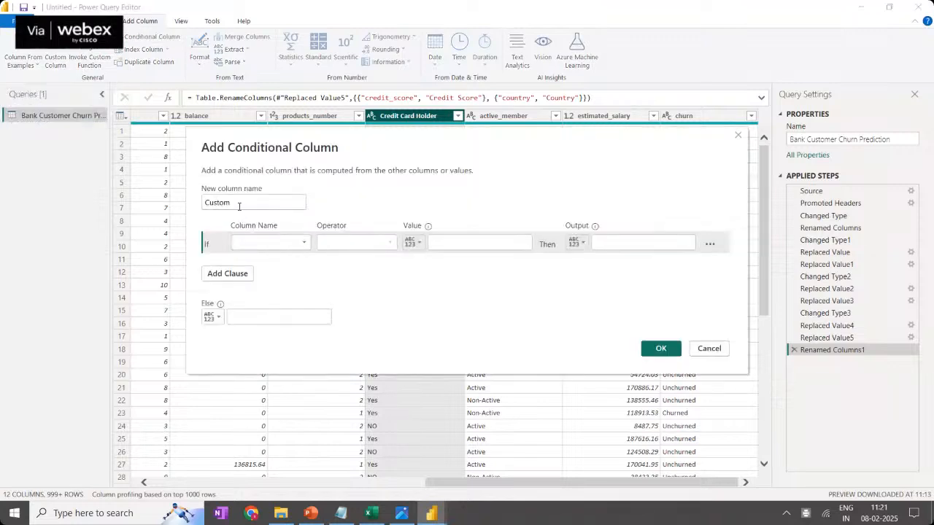
pyautogui.moveTo(243, 204); pyautogui.dragTo(93, 192)
pyautogui.write('Age Bins')
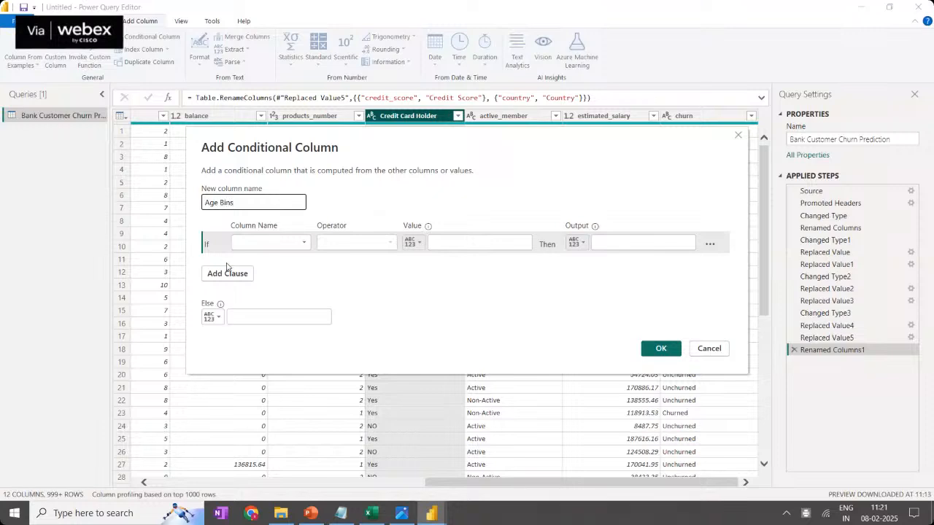
# Define the first Age Bins condition so that age is less than 20 outputs "<20"
pyautogui.click(303, 245)
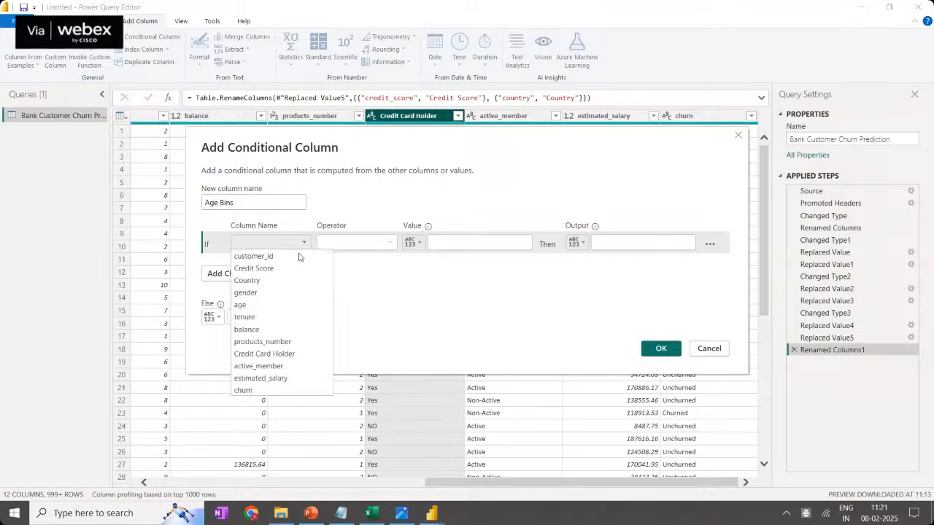
pyautogui.click(277, 306)
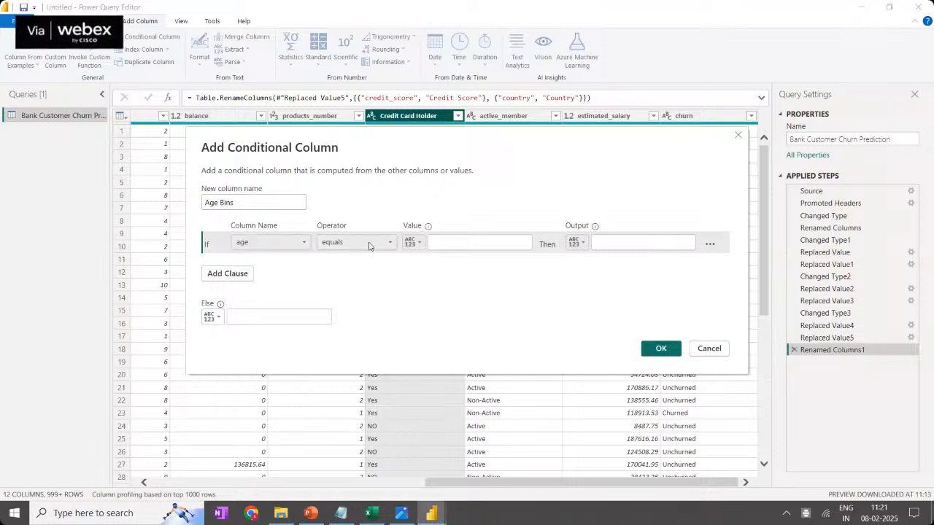
pyautogui.click(370, 243)
pyautogui.click(368, 305)
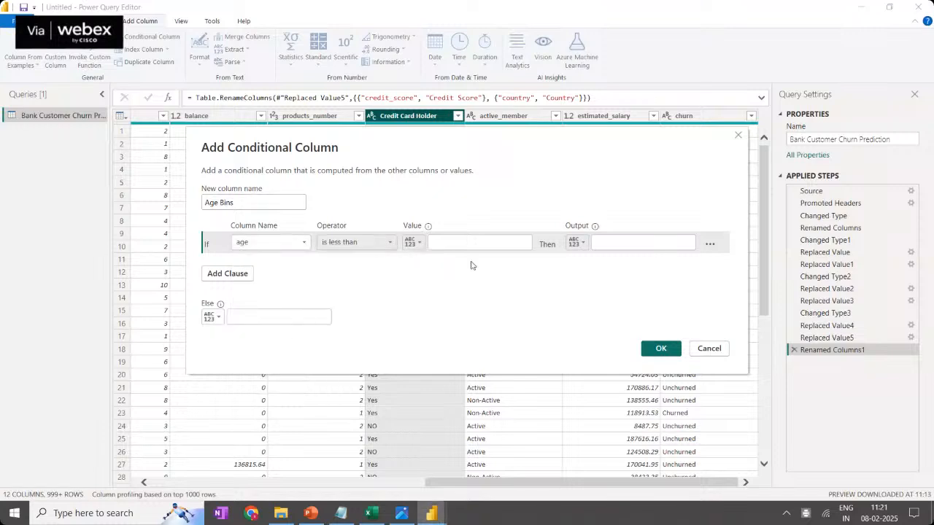
pyautogui.click(481, 246)
pyautogui.write('20')
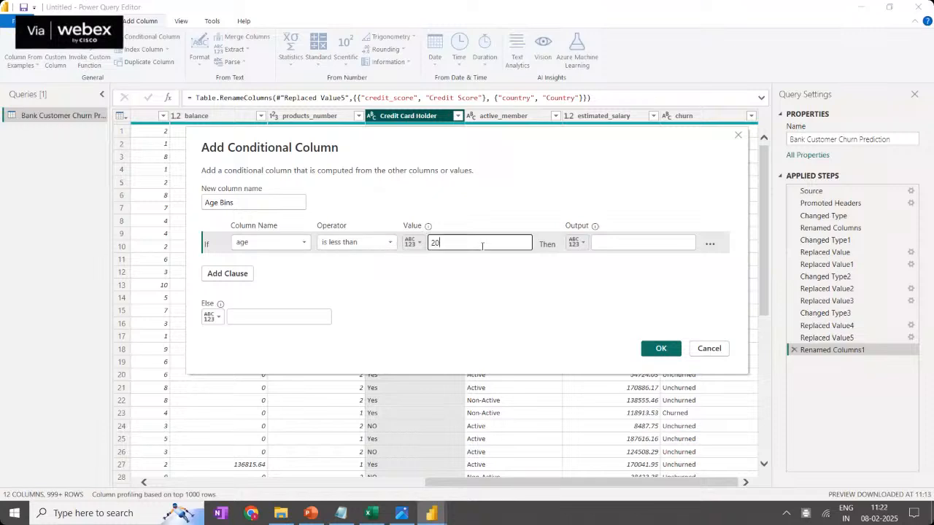
pyautogui.click(607, 246)
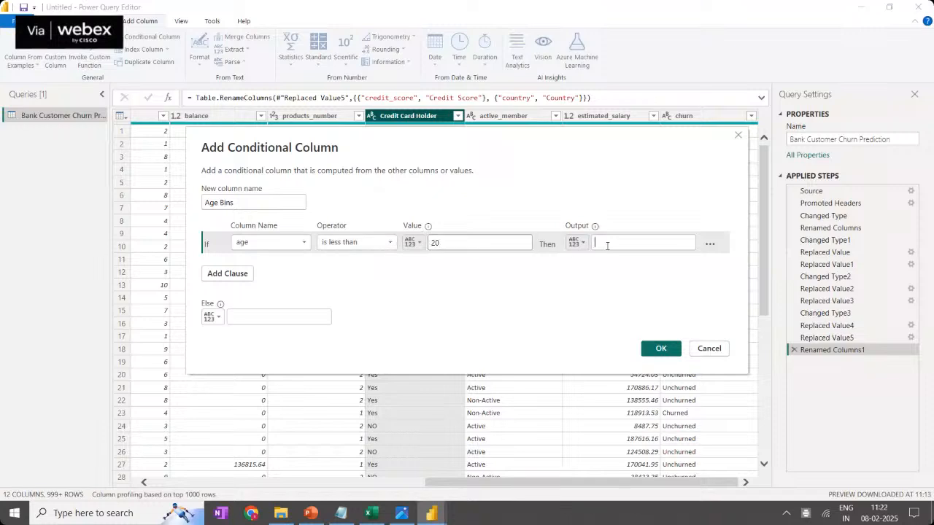
pyautogui.write('<20')
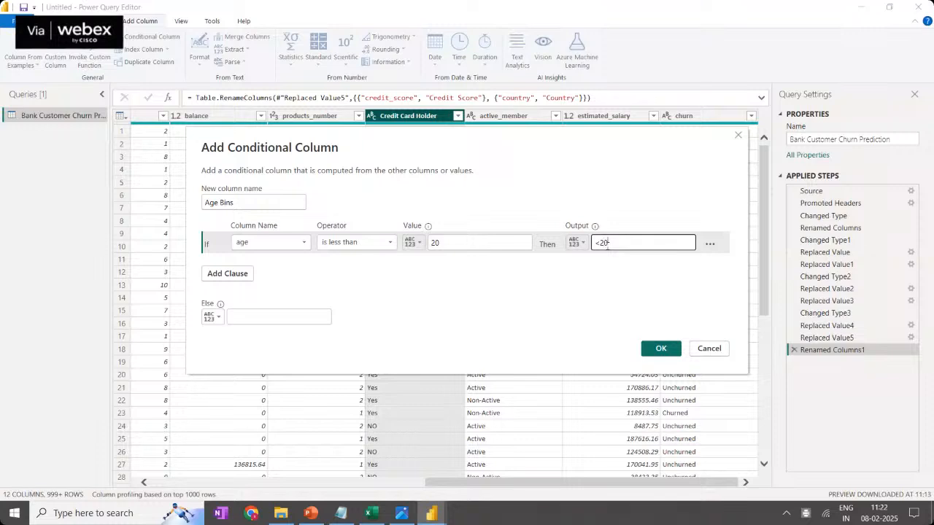
# Add an Else If clause to Age Bins where age is less than 30 outputs "20-30"
pyautogui.click(227, 274)
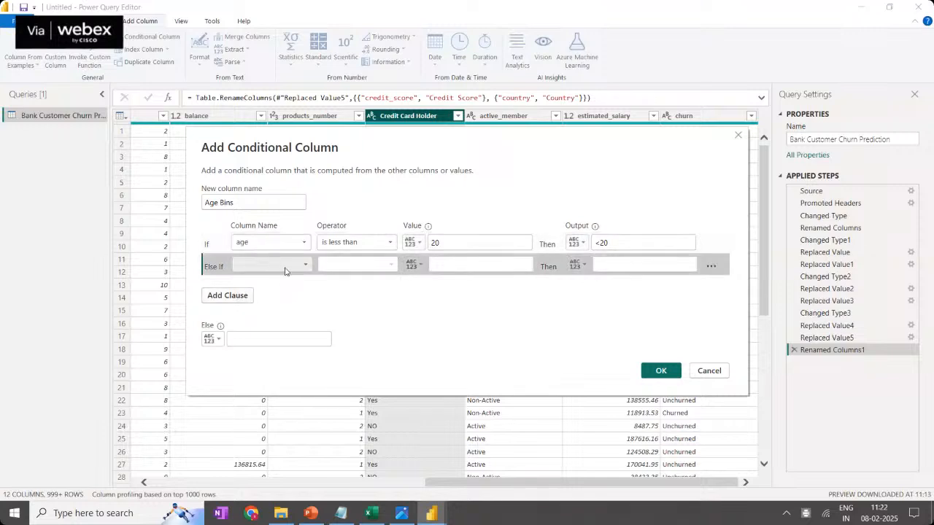
pyautogui.click(284, 265)
pyautogui.click(248, 328)
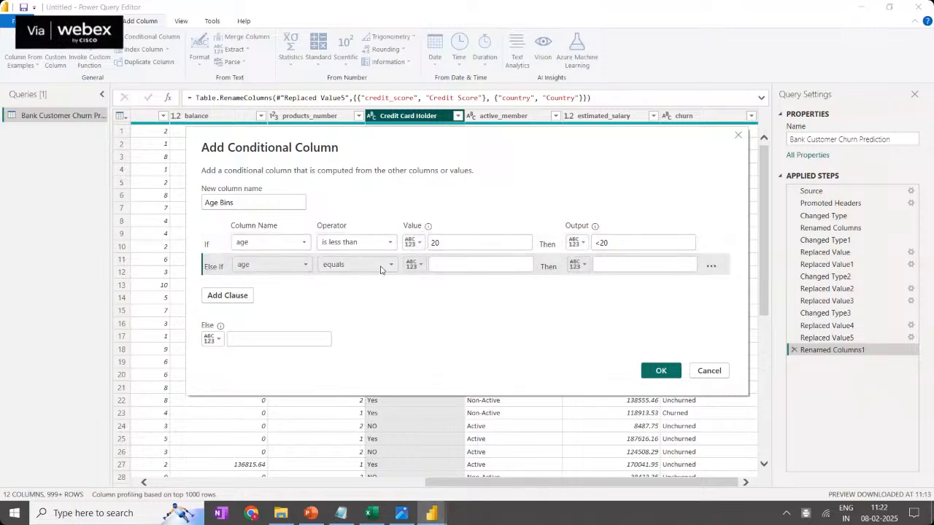
pyautogui.click(380, 267)
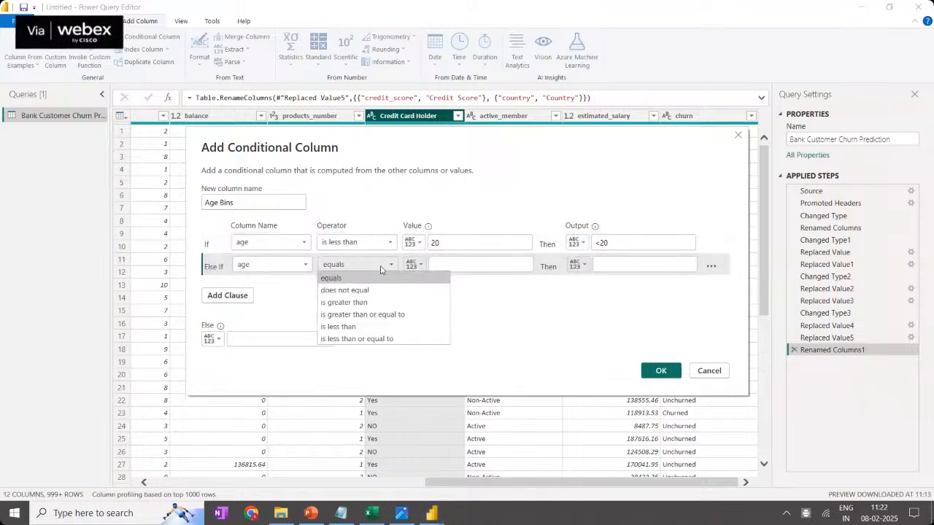
pyautogui.click(373, 327)
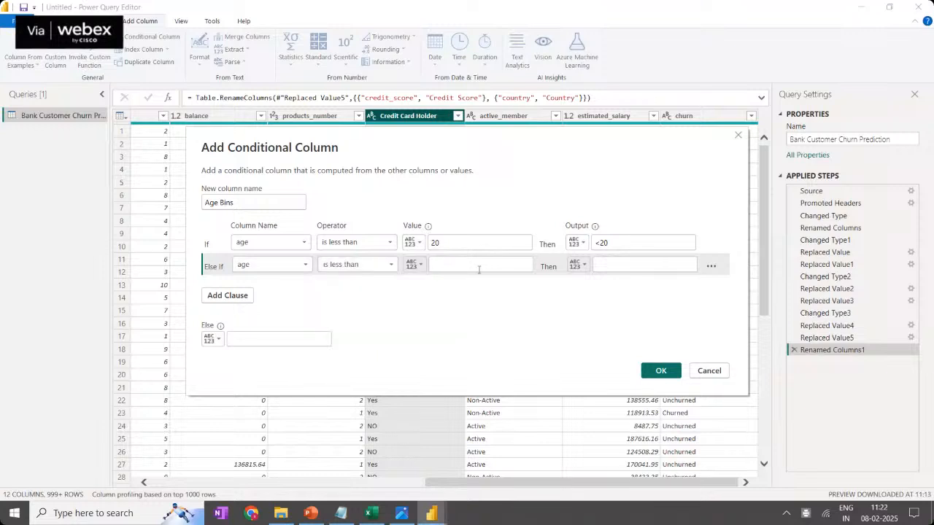
pyautogui.click(479, 270)
pyautogui.write('30')
pyautogui.click(627, 263)
pyautogui.write('20-30')
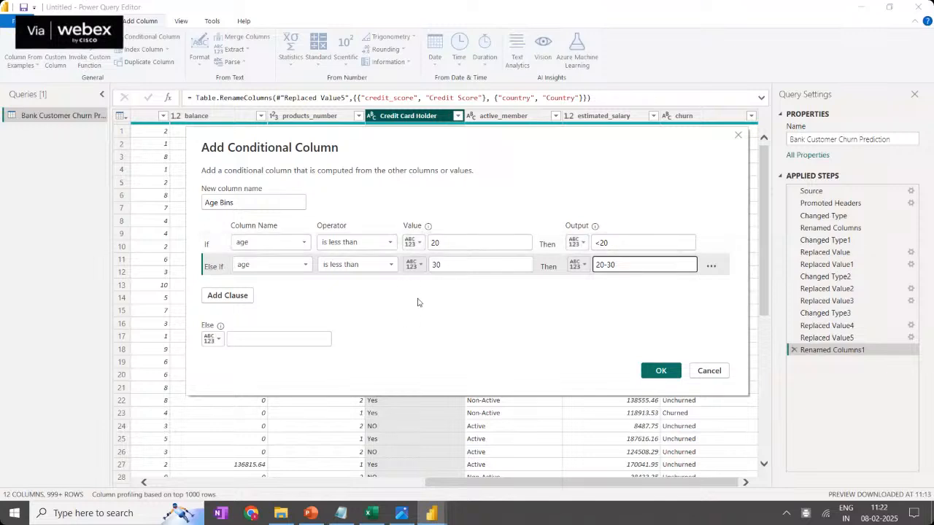
# Add an Else If clause to Age Bins where age is less than 40 outputs "30-40"
pyautogui.click(219, 249)
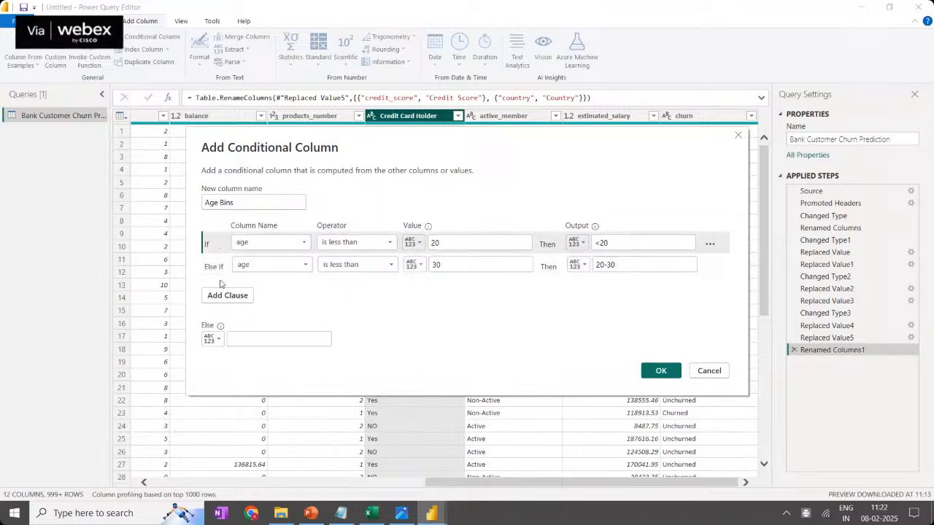
pyautogui.moveTo(215, 278)
pyautogui.click(224, 296)
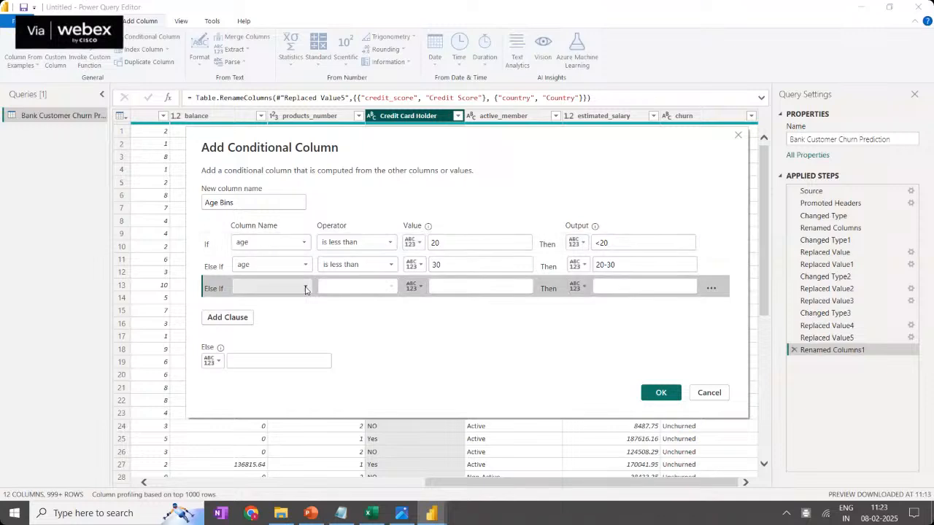
pyautogui.click(305, 288)
pyautogui.press('a')
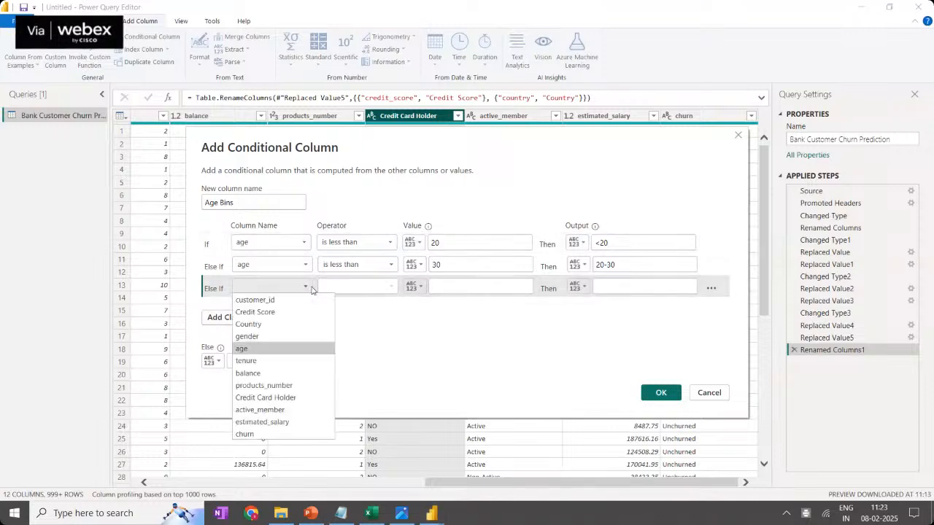
pyautogui.click(290, 349)
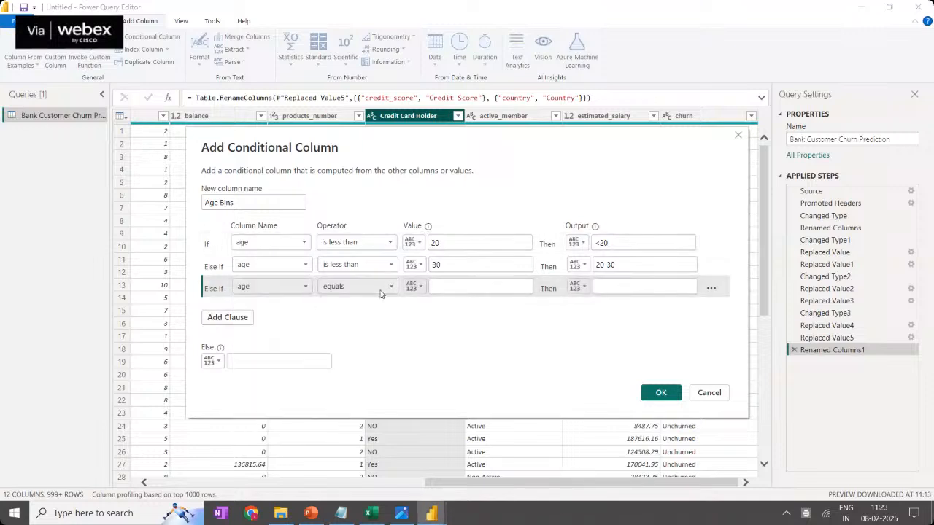
pyautogui.click(372, 287)
pyautogui.click(357, 348)
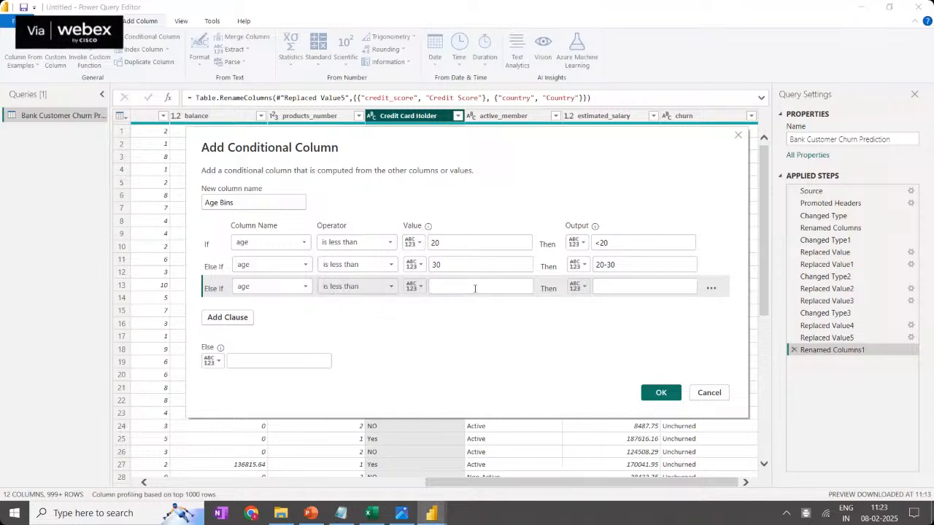
pyautogui.click(475, 288)
pyautogui.write('40')
pyautogui.press('Tab')
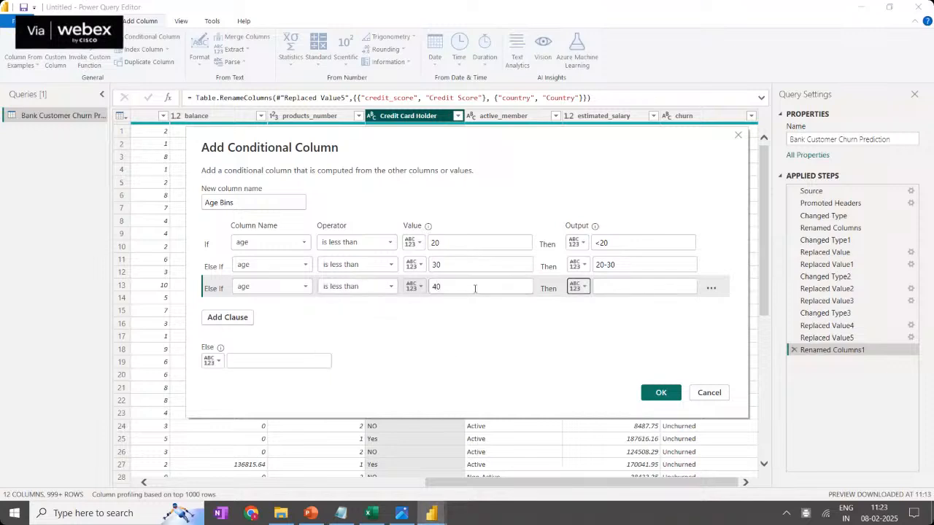
pyautogui.click(600, 290)
pyautogui.write('30-40')
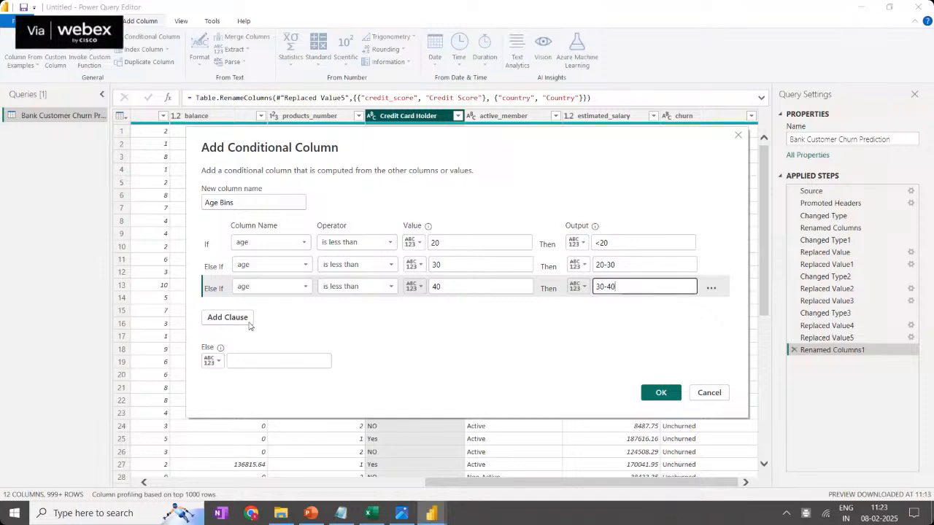
# Add an Else If clause to Age Bins where age is less than 50 outputs "40-50"
pyautogui.click(219, 318)
pyautogui.click(283, 309)
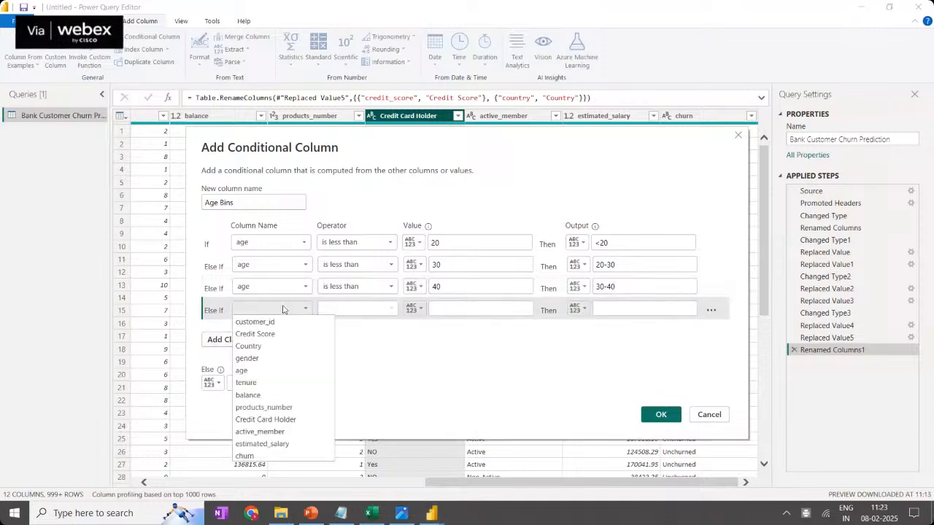
pyautogui.click(271, 369)
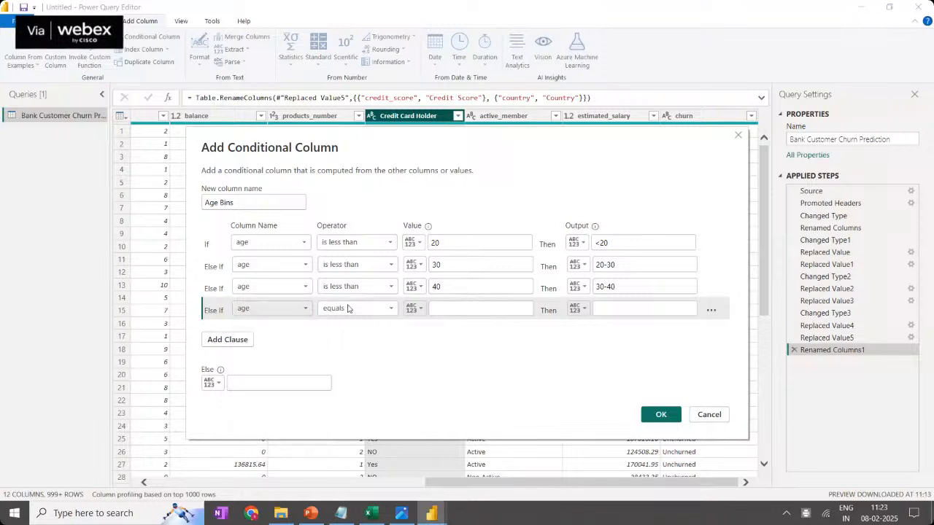
pyautogui.click(348, 308)
pyautogui.click(350, 372)
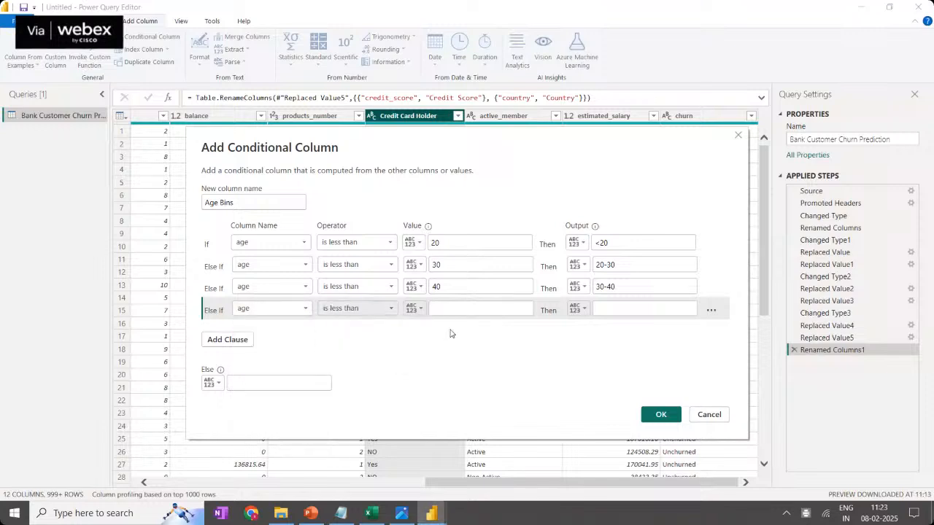
pyautogui.click(464, 308)
pyautogui.write('50')
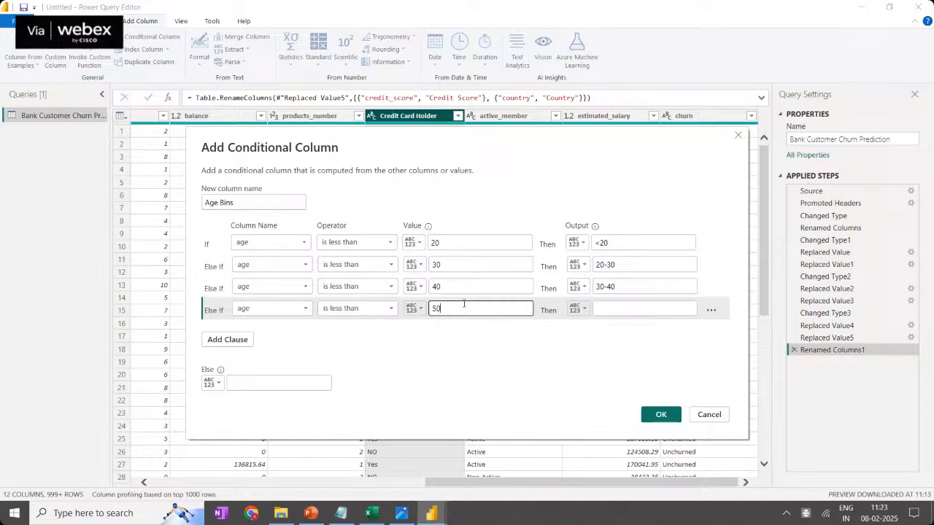
pyautogui.press('Tab')
pyautogui.press('Tab')
pyautogui.write('40')
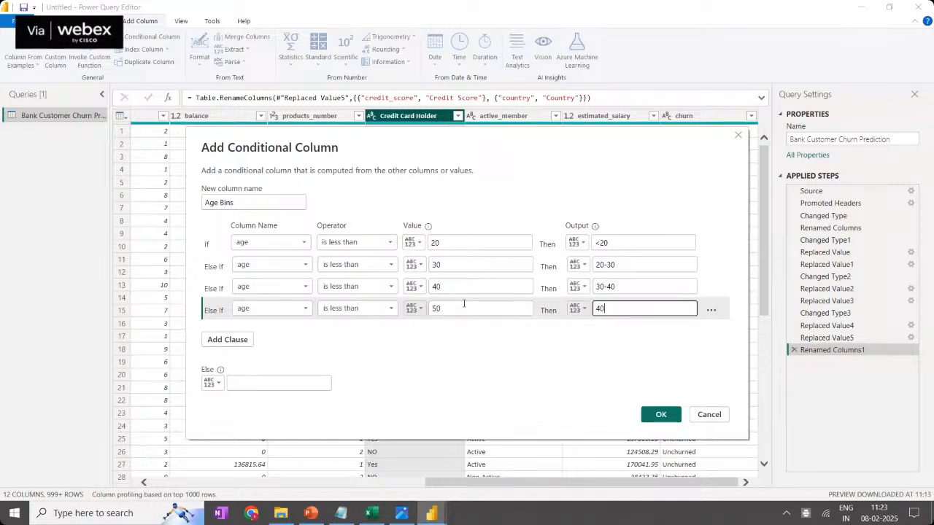
pyautogui.write('-40')
# Add an Else If clause to Age Bins where age is less than 60 outputs "50-60"
pyautogui.click(241, 340)
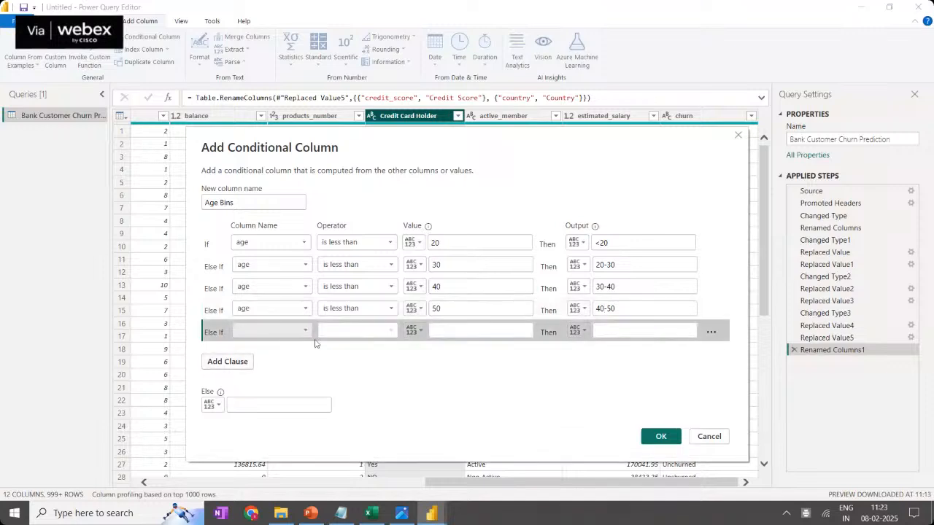
pyautogui.click(307, 330)
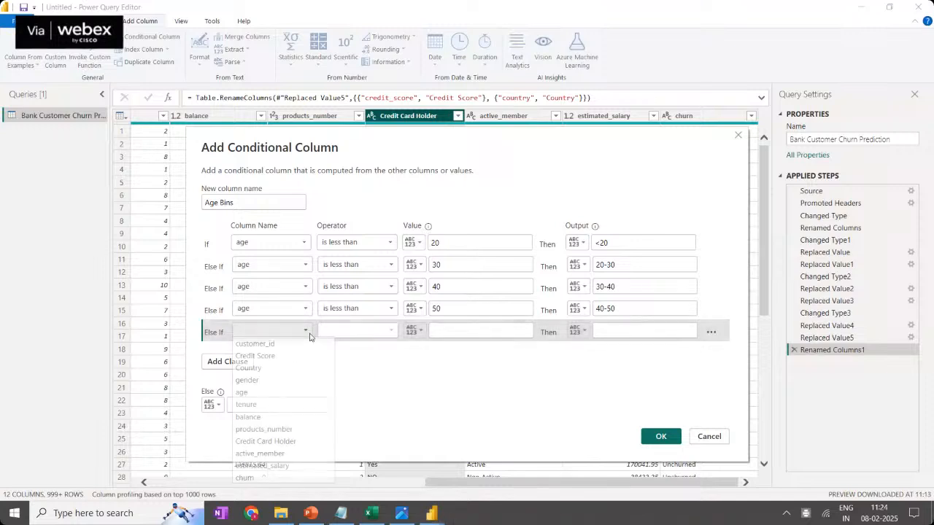
pyautogui.click(272, 394)
pyautogui.click(388, 332)
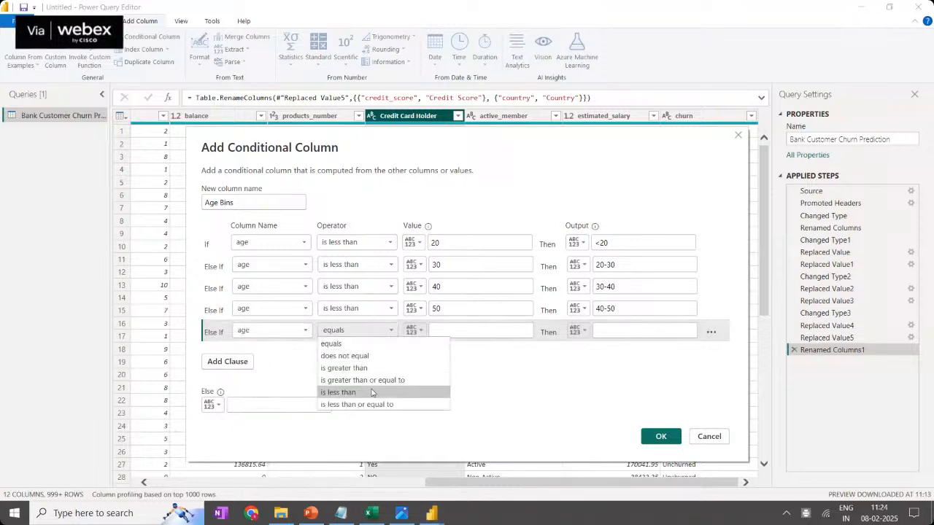
pyautogui.click(371, 393)
pyautogui.click(479, 329)
pyautogui.write('60')
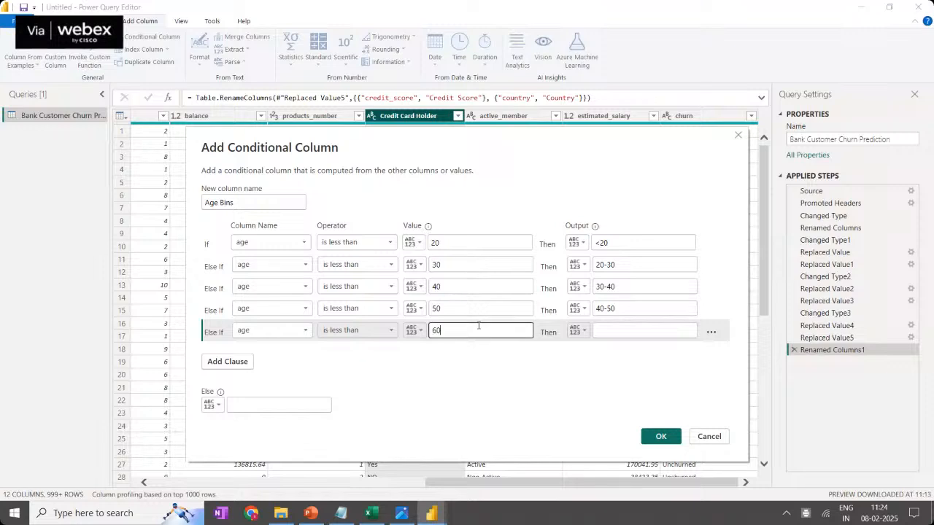
pyautogui.press('Tab')
pyautogui.click(632, 332)
pyautogui.write('50')
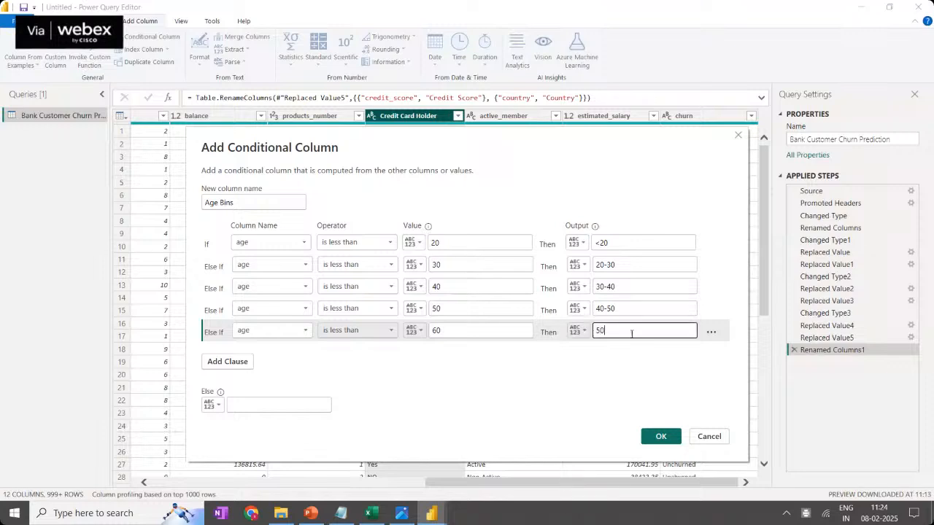
pyautogui.write('-60')
# Add a final Else If clause to Age Bins where age is greater than or equal to 60 outputs ">60"
pyautogui.click(226, 362)
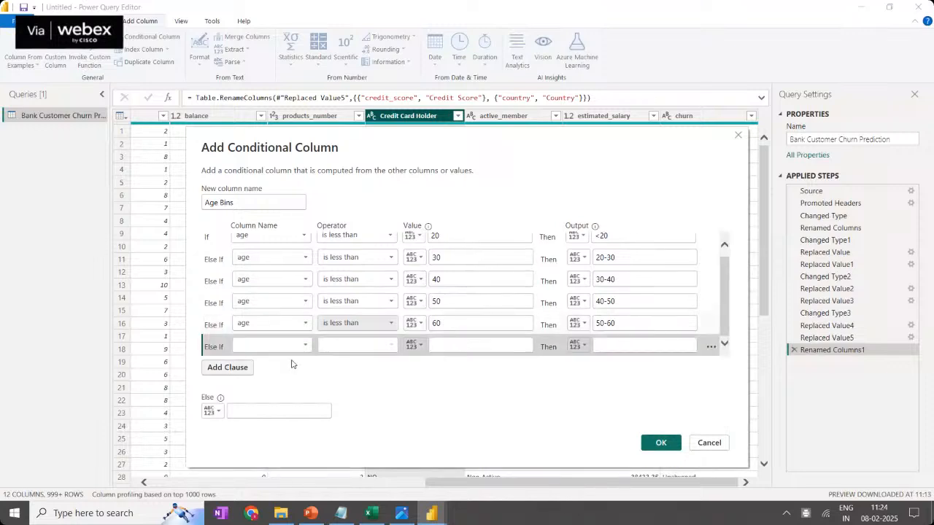
pyautogui.click(286, 348)
pyautogui.click(277, 406)
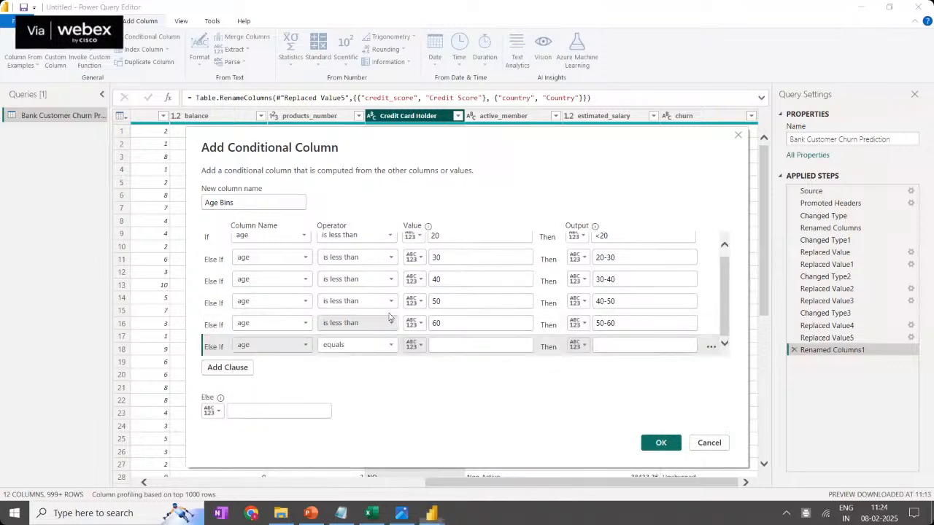
pyautogui.click(391, 348)
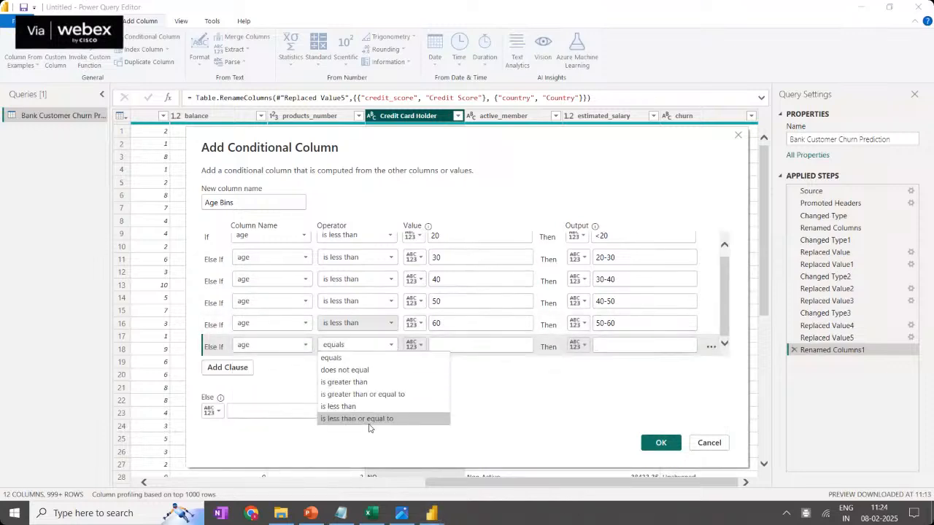
pyautogui.click(372, 418)
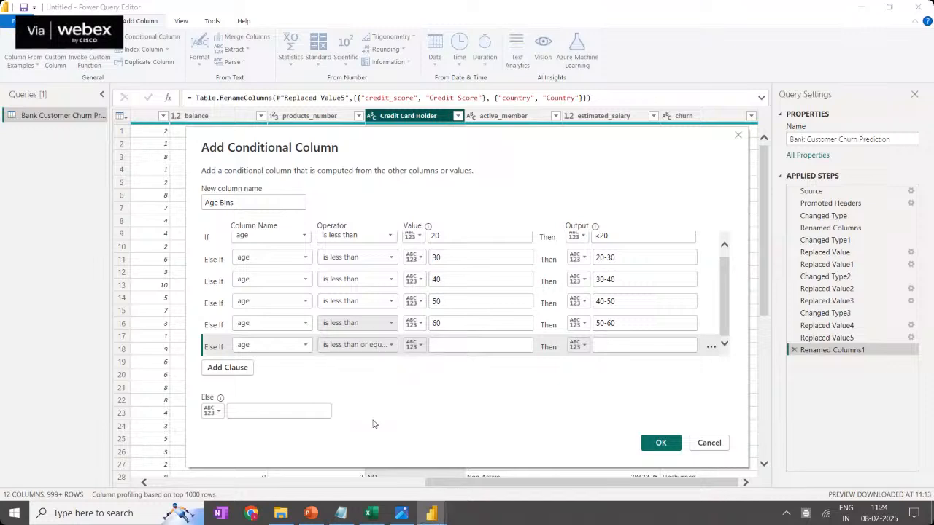
pyautogui.click(468, 343)
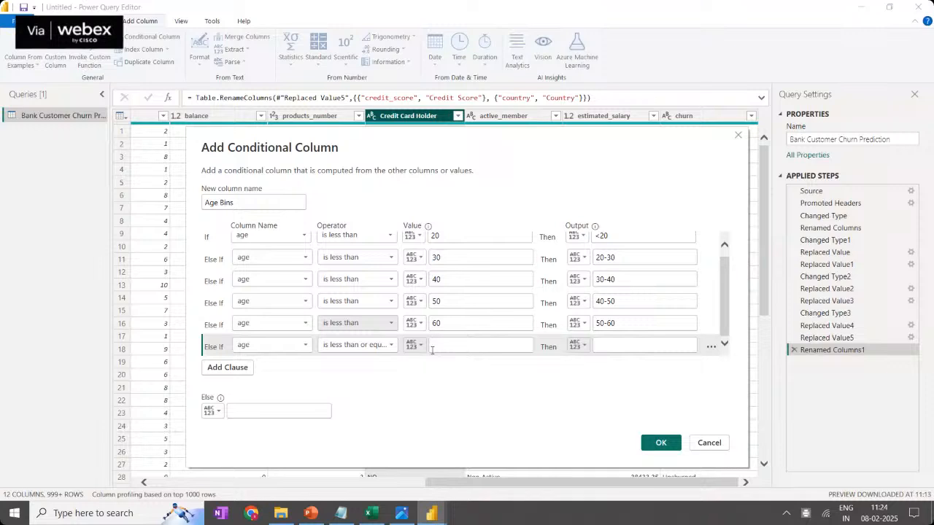
pyautogui.click(387, 345)
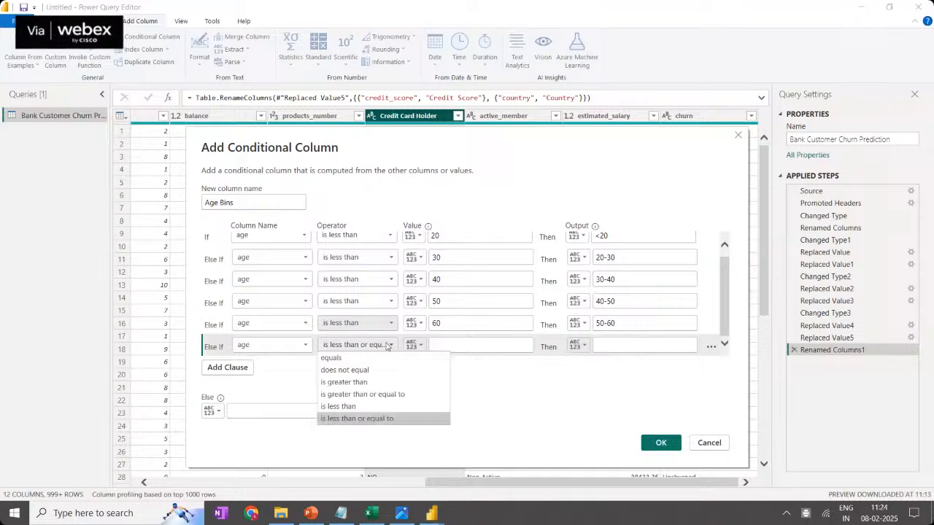
pyautogui.click(414, 394)
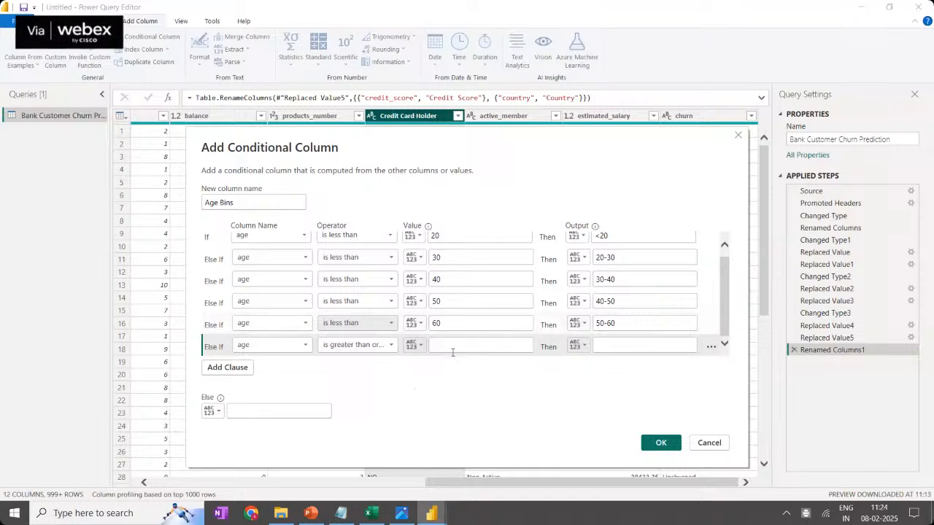
pyautogui.click(452, 350)
pyautogui.write('60')
pyautogui.click(609, 345)
pyautogui.write('>60')
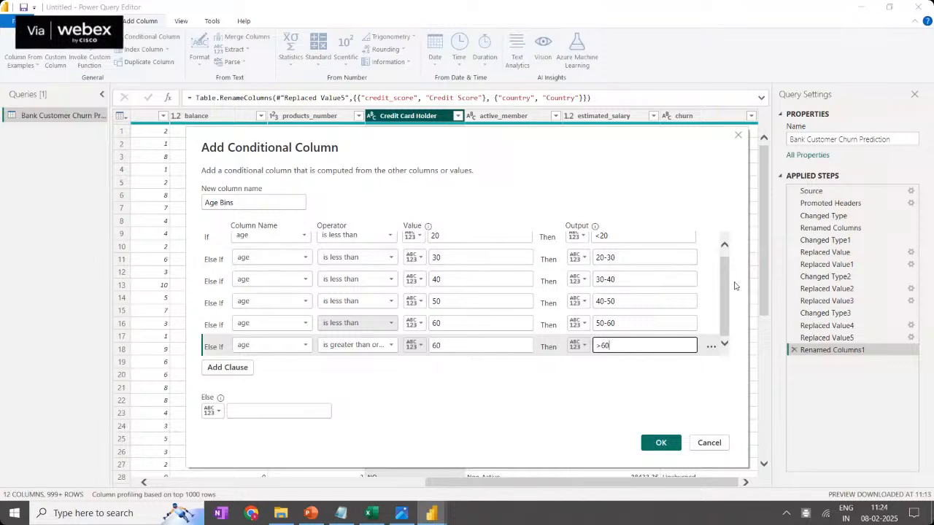
# Review the full list of age conditions and create the Age Bins column
pyautogui.scroll(1, 733, 286)
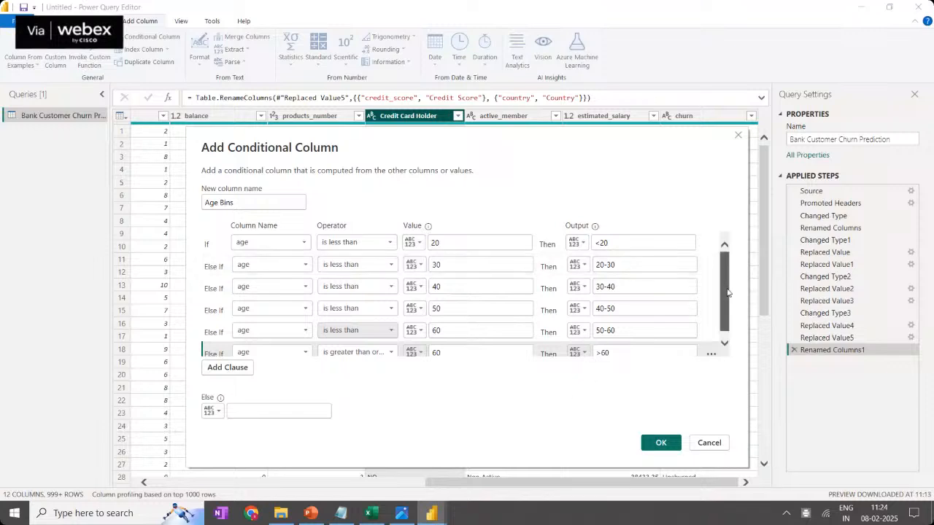
pyautogui.moveTo(727, 292); pyautogui.dragTo(726, 338)
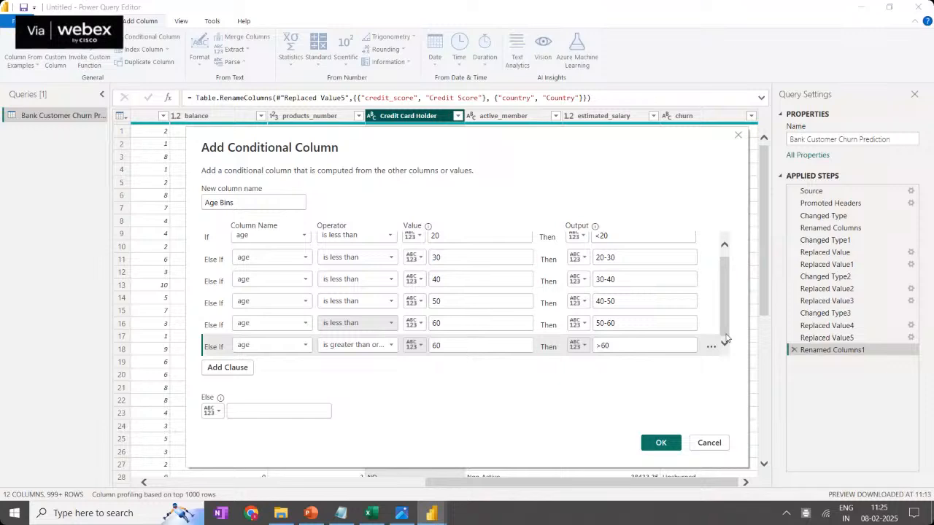
pyautogui.click(662, 442)
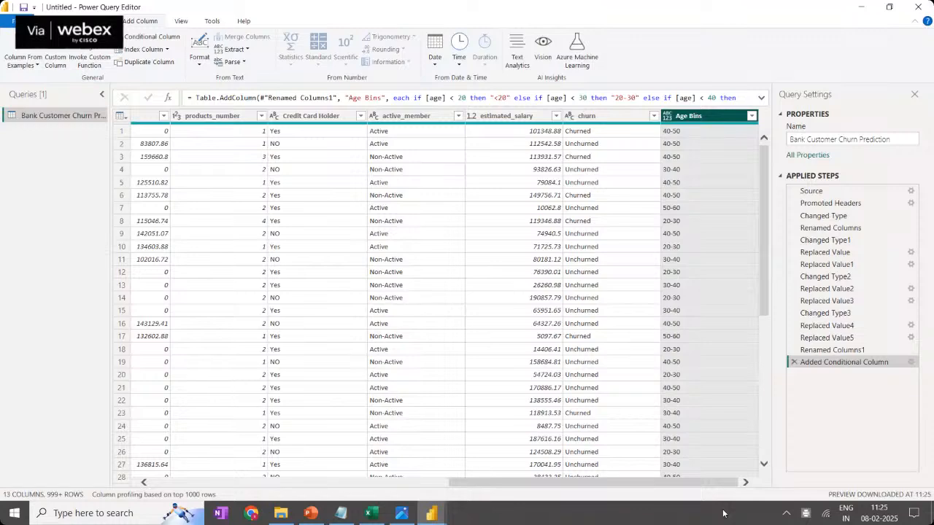
# Compare the first rows' age values with their assigned groups in the new Age Bins column
pyautogui.moveTo(482, 485); pyautogui.dragTo(380, 486)
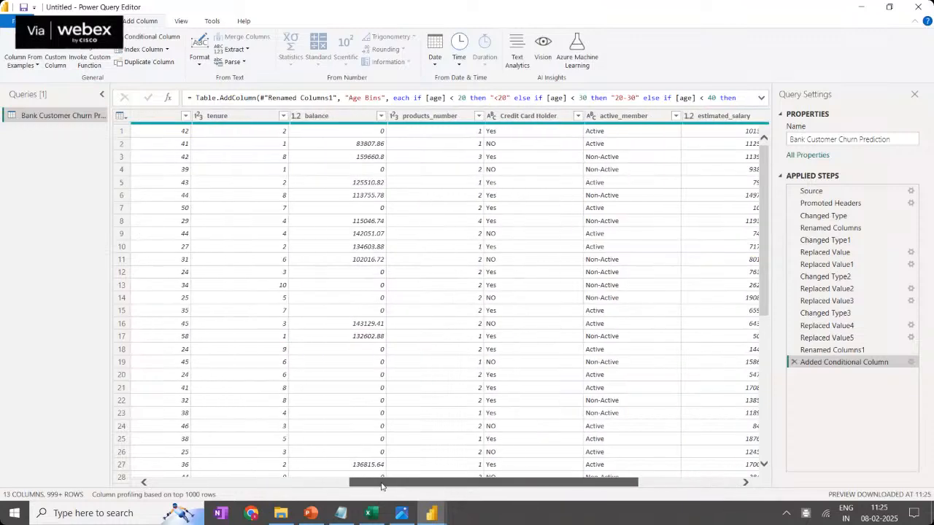
pyautogui.hscroll(-2, 173, 142)
pyautogui.click(173, 137)
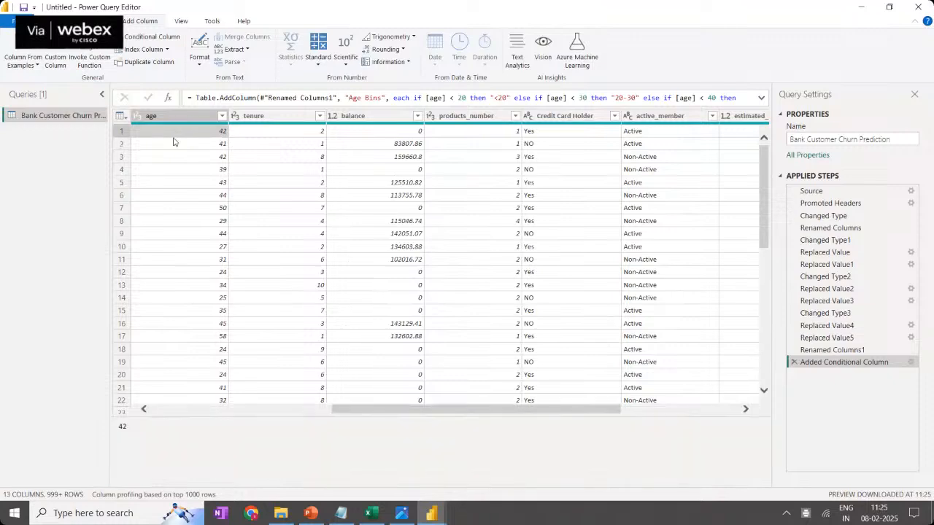
pyautogui.press('Right')
pyautogui.press('Right')
pyautogui.press('Right')
pyautogui.press('Right')
pyautogui.press('Right')
pyautogui.press('Right')
pyautogui.press('Right')
pyautogui.press('Right')
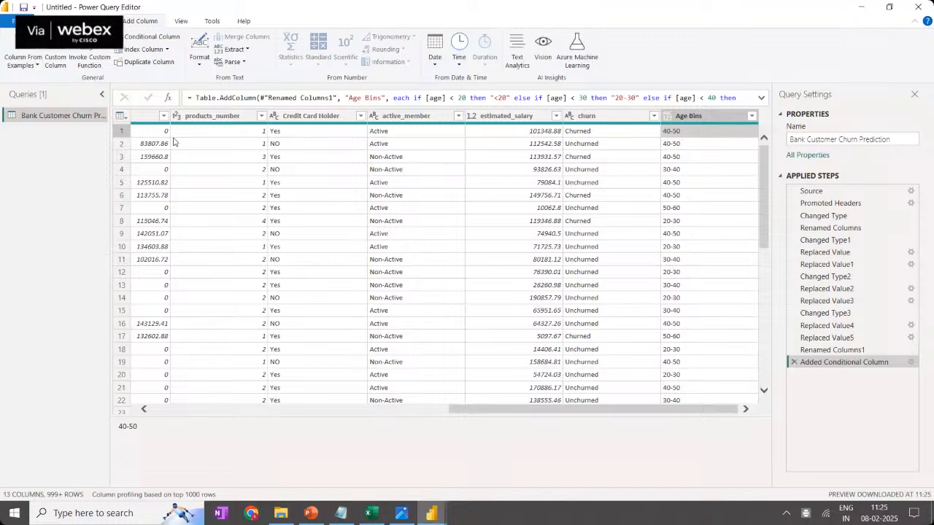
pyautogui.press('Down')
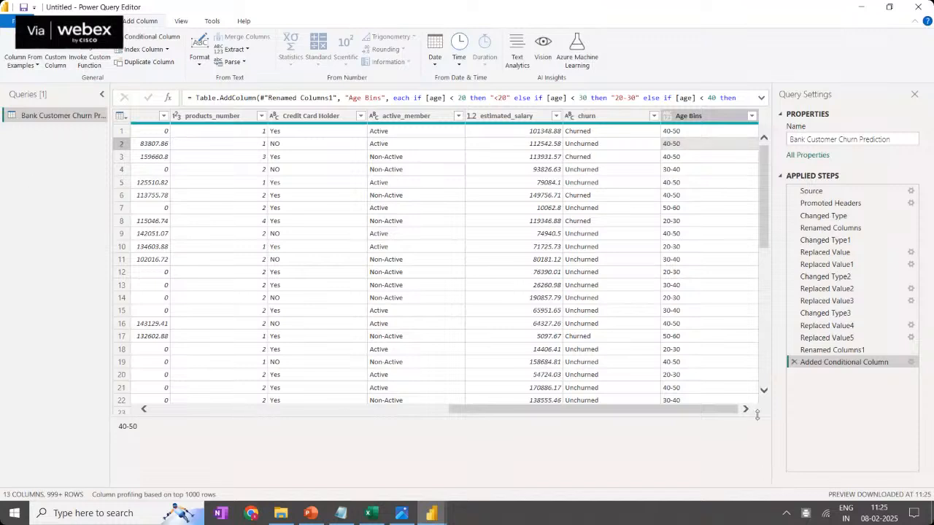
pyautogui.moveTo(758, 418); pyautogui.dragTo(766, 482)
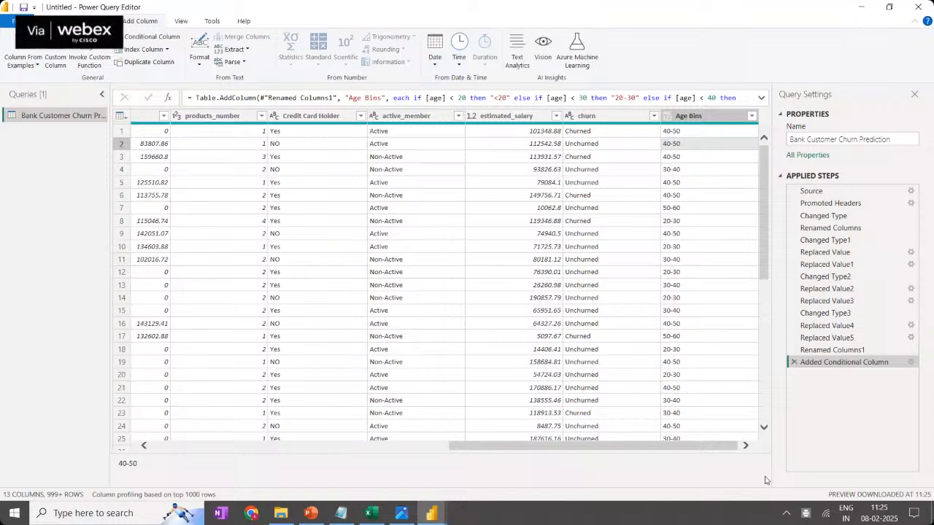
# Switch to Notepad and add the line "Numerical data into Categorical Data -- Discretization" below the Label Encoding note
pyautogui.click(339, 513)
pyautogui.click(127, 109)
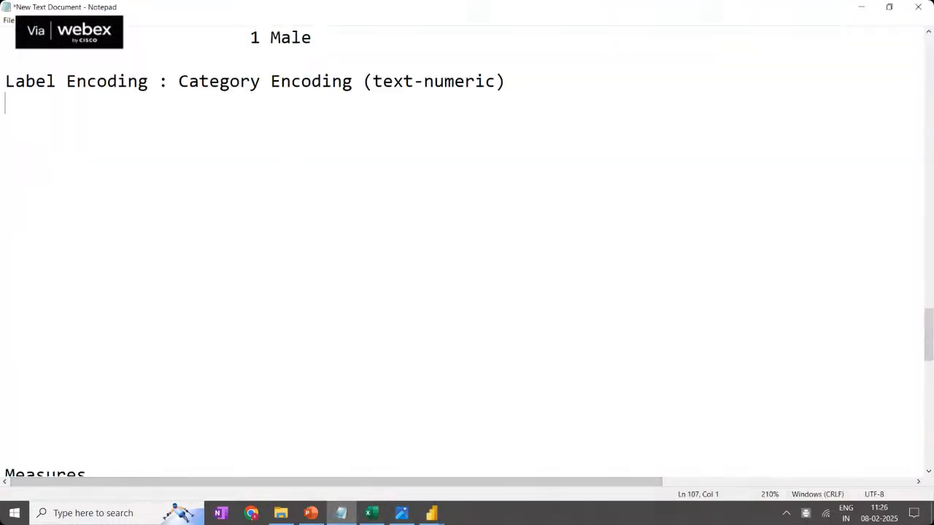
pyautogui.press('Return')
pyautogui.write('Cont')
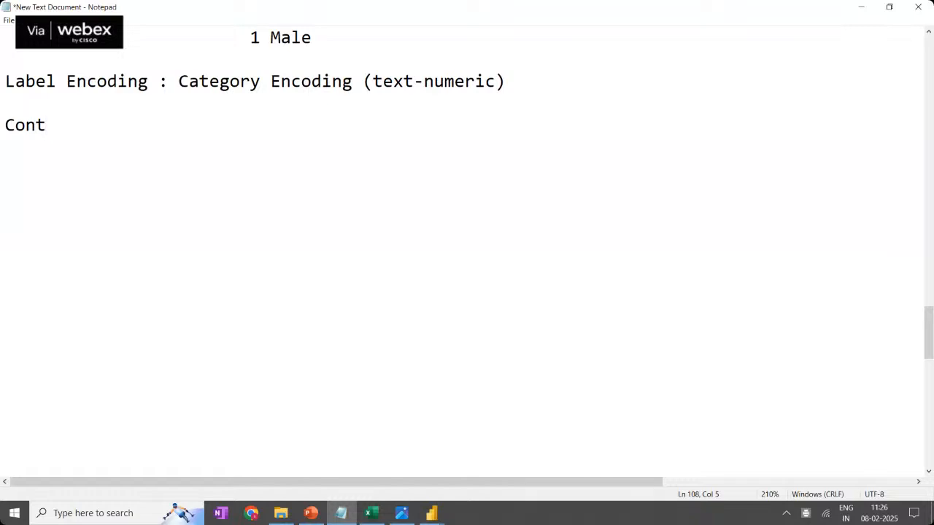
pyautogui.press('BackSpace')
pyautogui.press('BackSpace')
pyautogui.press('BackSpace')
pyautogui.press('BackSpace')
pyautogui.write('Numeric')
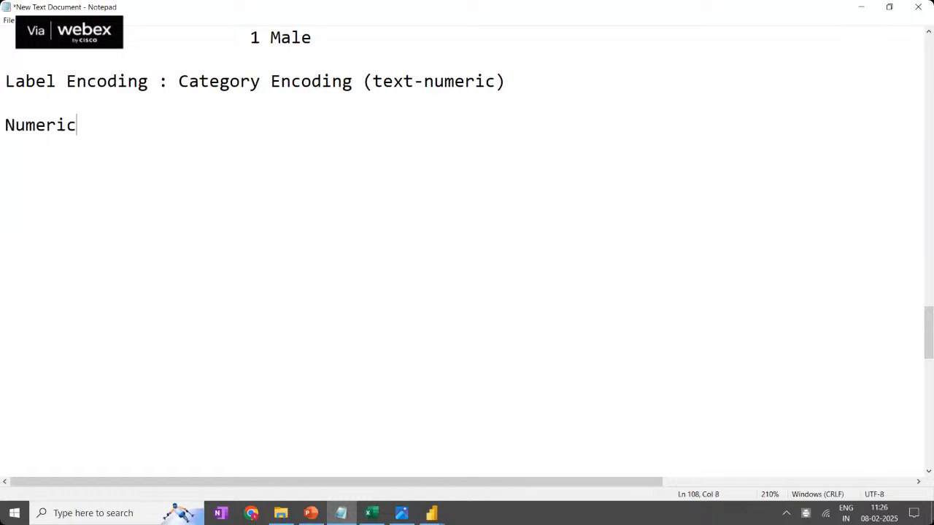
pyautogui.write('al data into ')
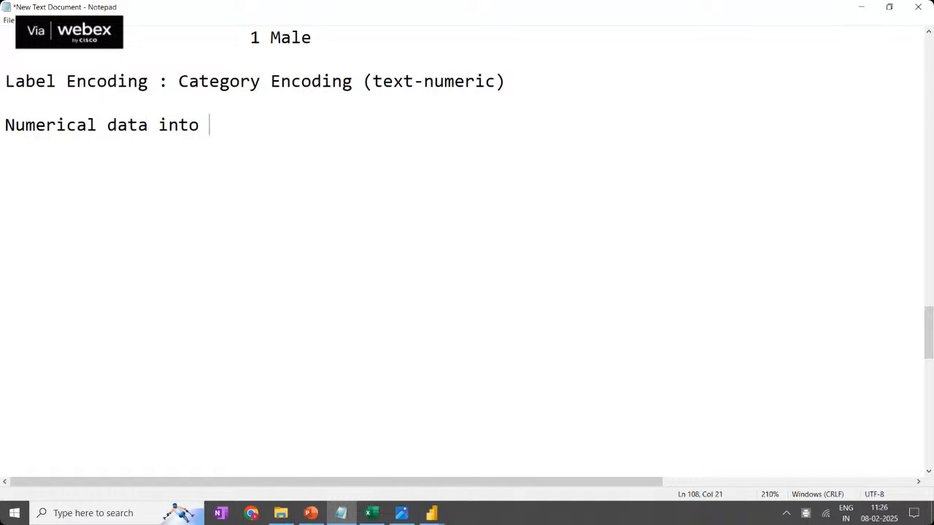
pyautogui.write('Categorical')
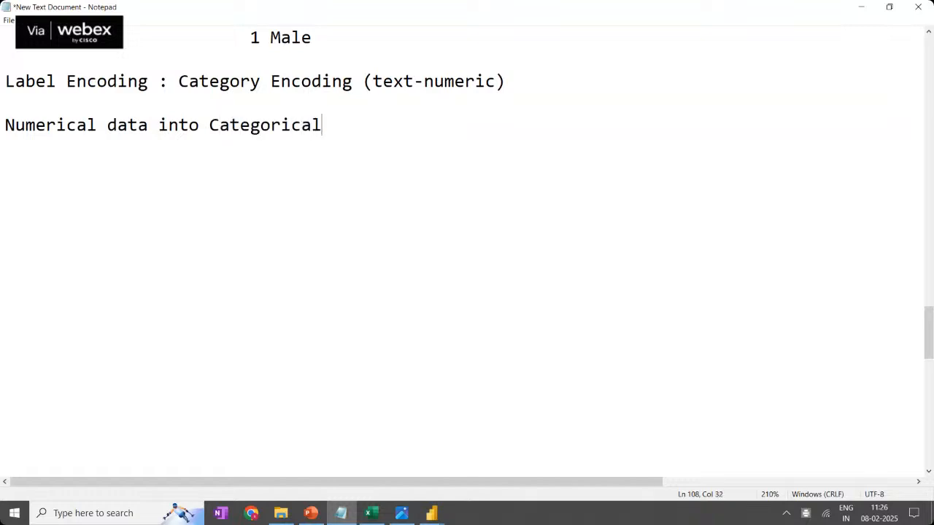
pyautogui.write(' Data   -- Discre')
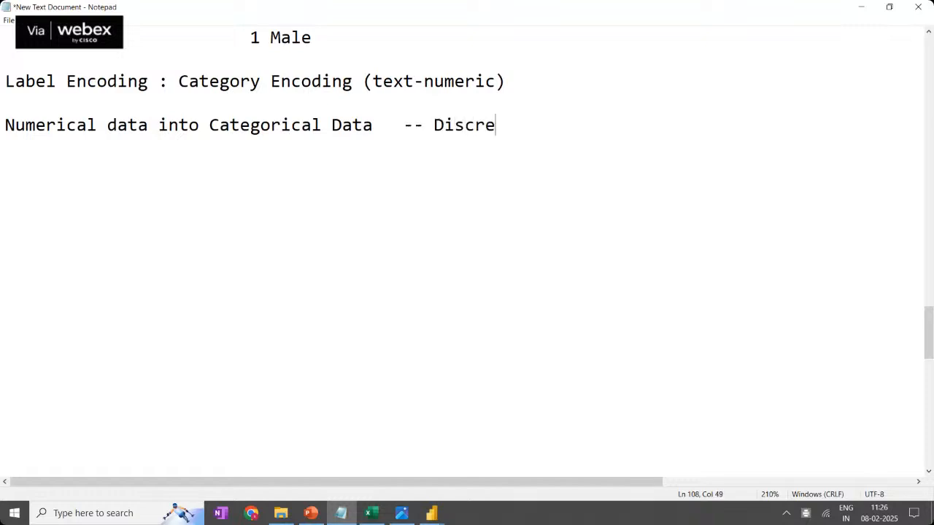
pyautogui.write('tization')
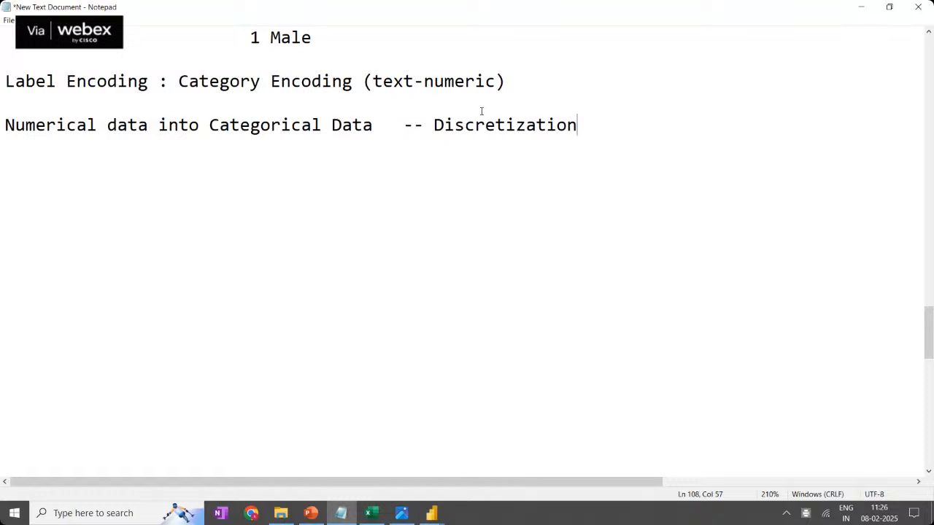
# Add the line "Categorical Data into Numerical Data -- Encoding" below and remove the extra space before "-- Discretization"
pyautogui.press('Return')
pyautogui.press('Return')
pyautogui.write('Cate')
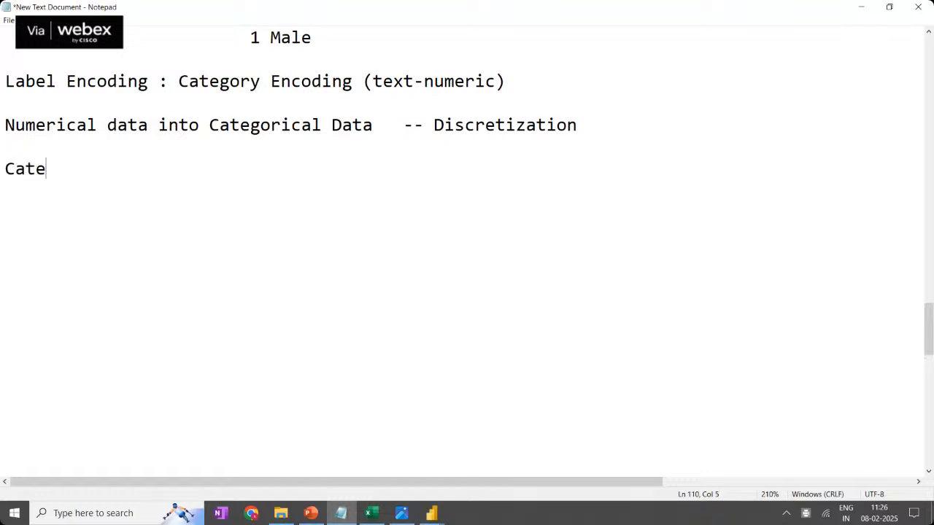
pyautogui.write('gorical ')
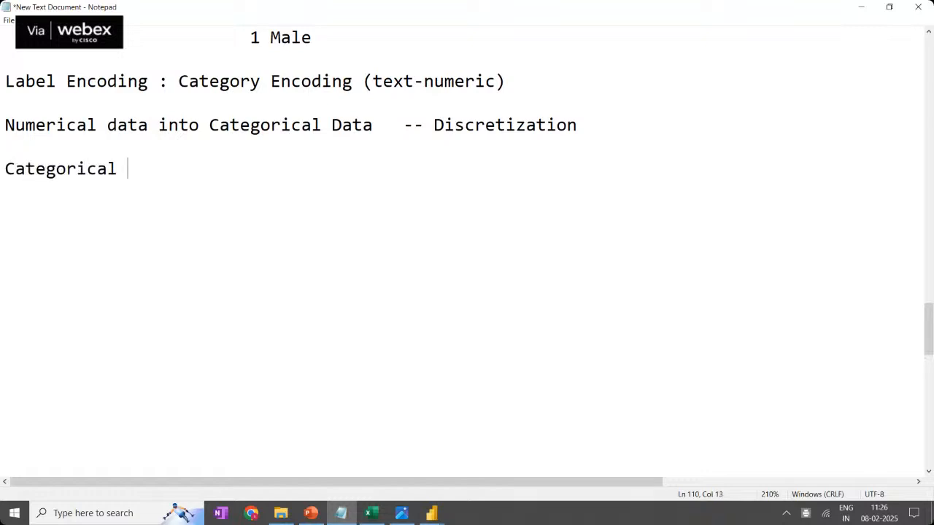
pyautogui.write('Data int')
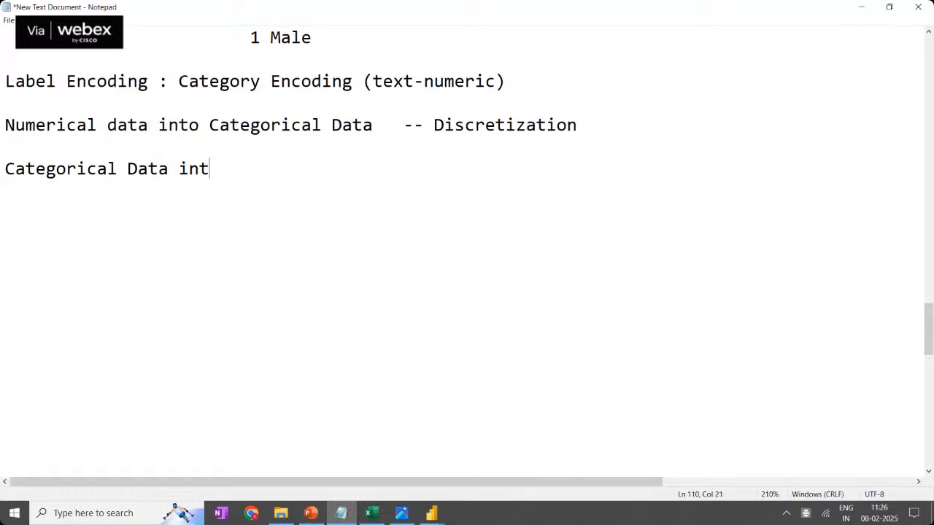
pyautogui.write('o Numeri')
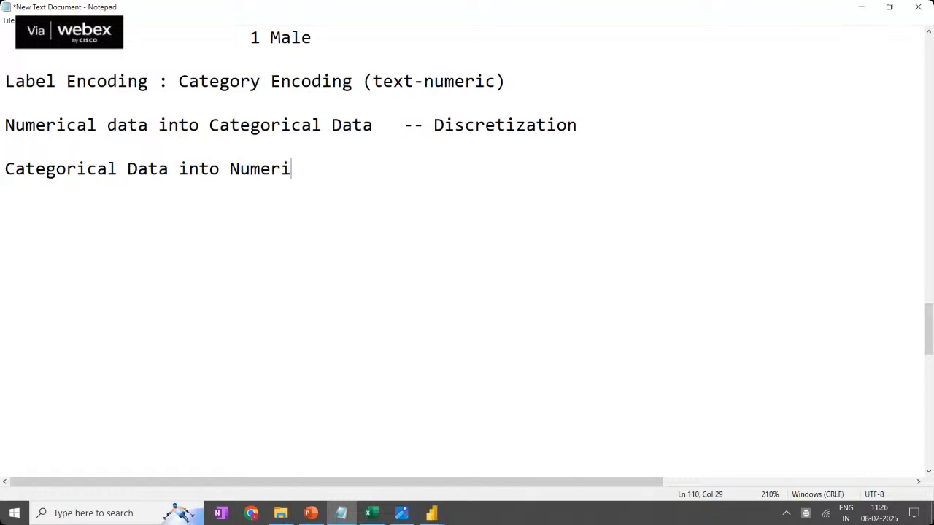
pyautogui.write('cal Data ')
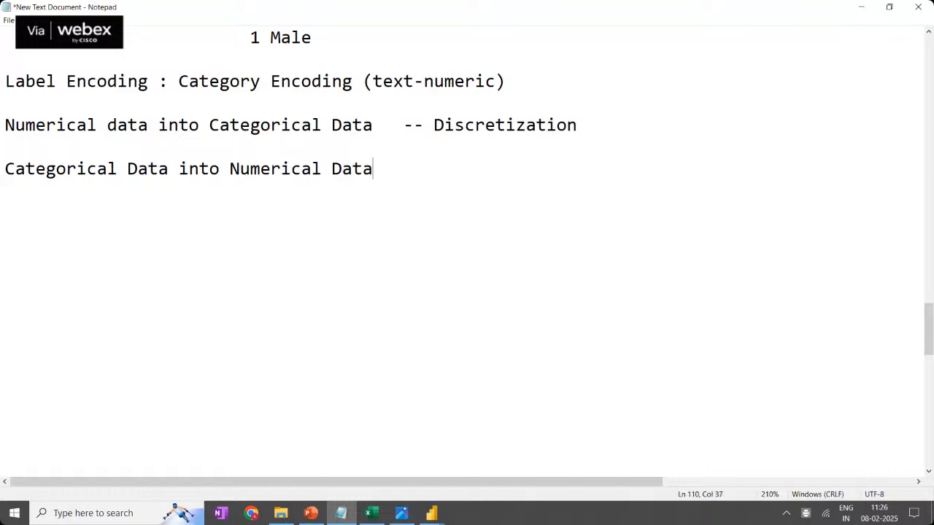
pyautogui.write(' ---')
pyautogui.press('BackSpace')
pyautogui.write('Encoding')
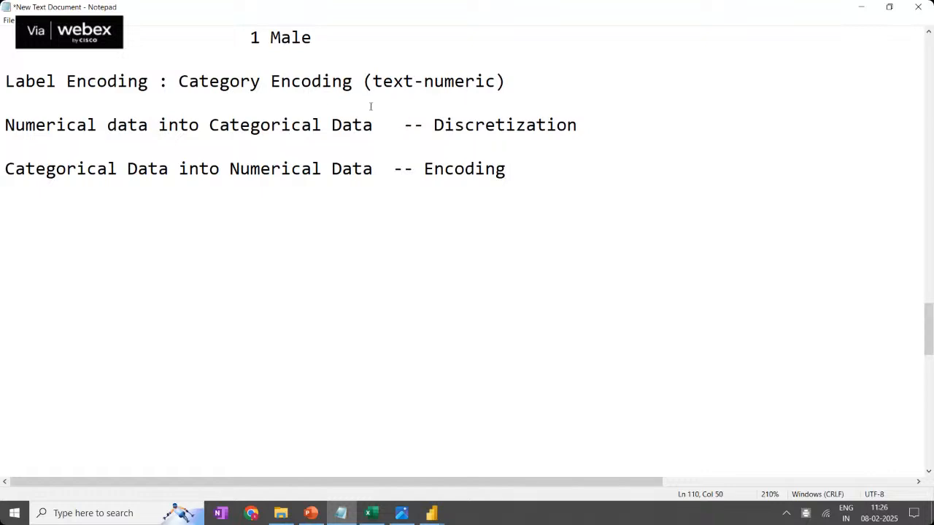
pyautogui.click(406, 125)
pyautogui.press('BackSpace')
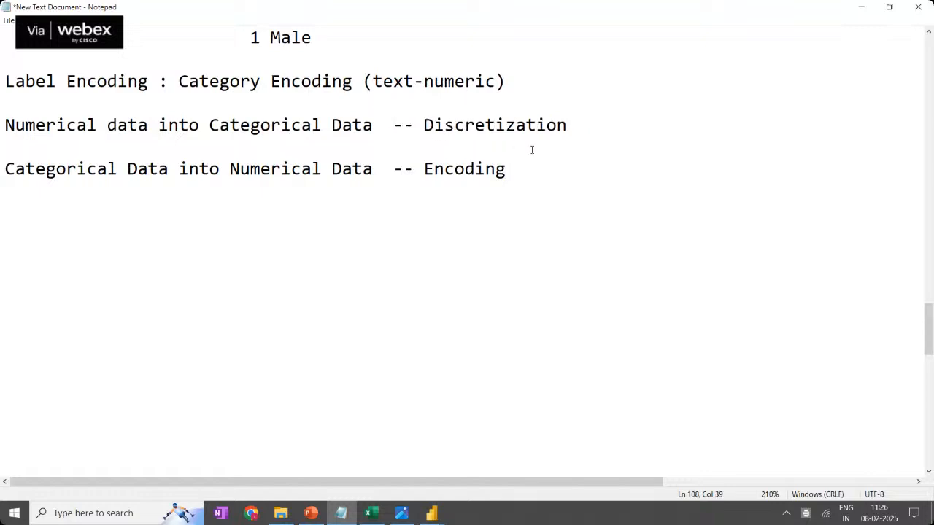
pyautogui.click(532, 150)
# Switch to the Excel workbook, add a new sheet and start an Exp column in A1 with the values 0, 1 and 2
pyautogui.click(371, 514)
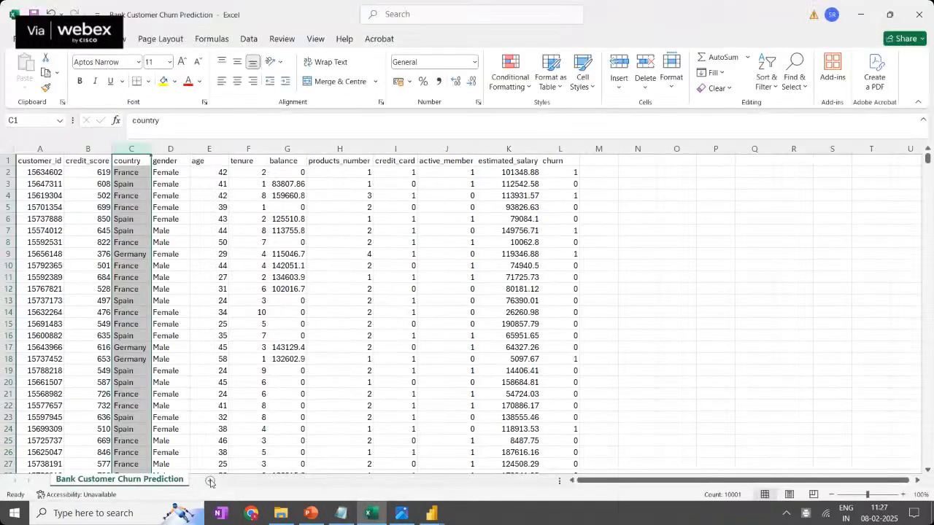
pyautogui.click(210, 482)
pyautogui.write('Exp')
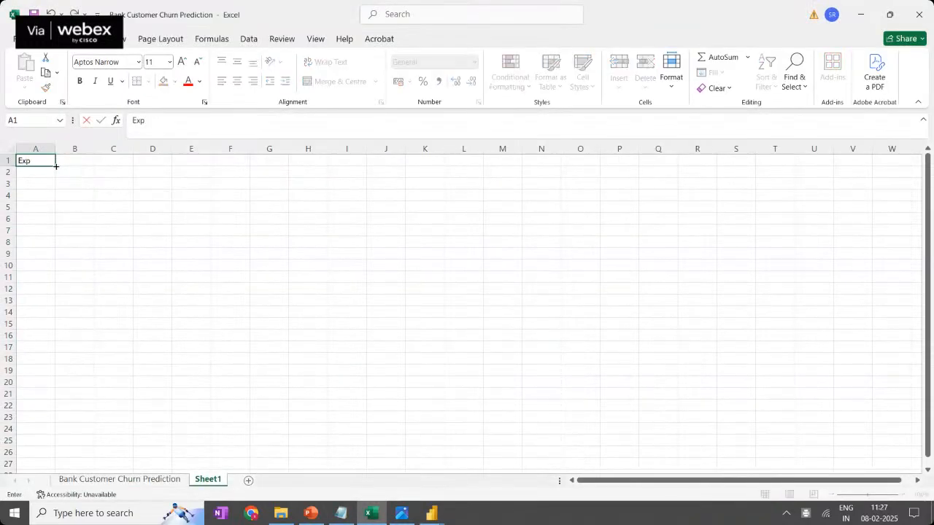
pyautogui.press('Return')
pyautogui.write('0')
pyautogui.press('Return')
pyautogui.write('1')
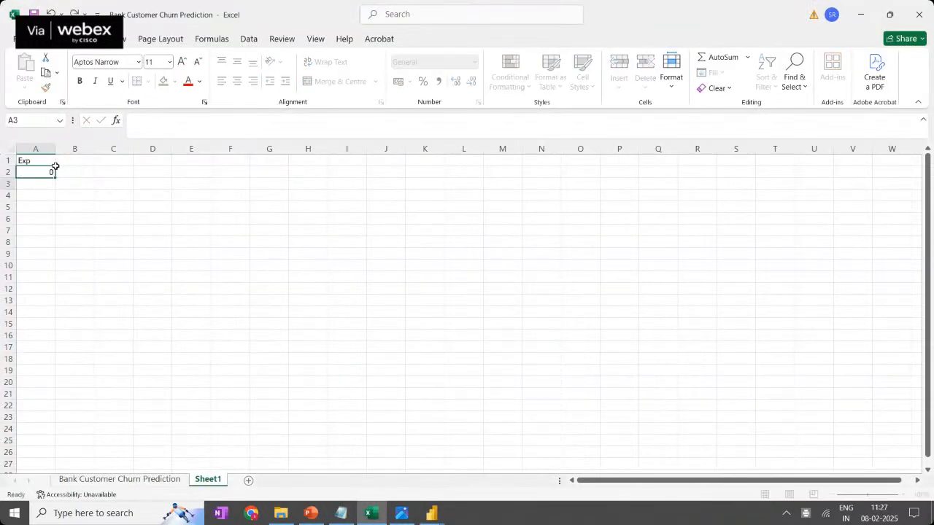
pyautogui.press('Return')
pyautogui.write('2')
pyautogui.press('Return')
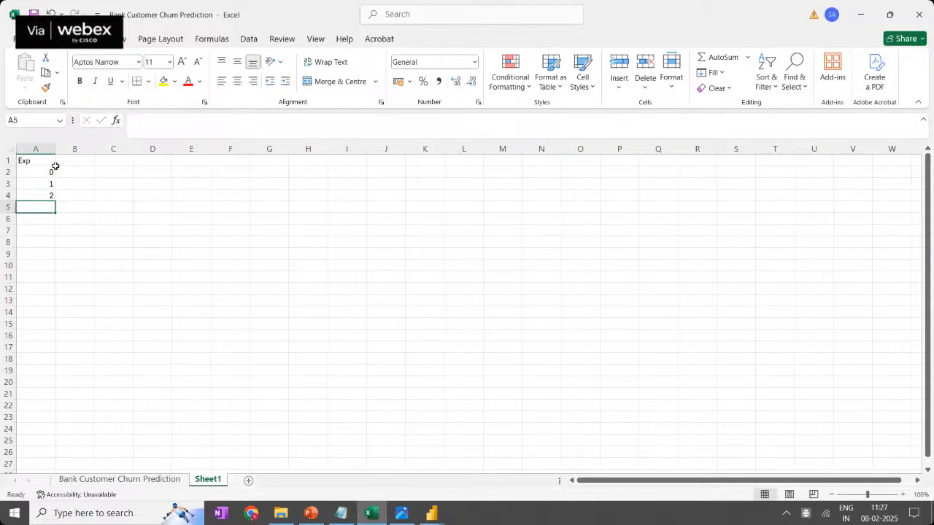
# Continue the Exp column in A5:A11 with the values 1, 0, 2, 3, 1, 1 and 0.3
pyautogui.write('1')
pyautogui.press('Return')
pyautogui.write('0')
pyautogui.press('Return')
pyautogui.write('2')
pyautogui.press('Return')
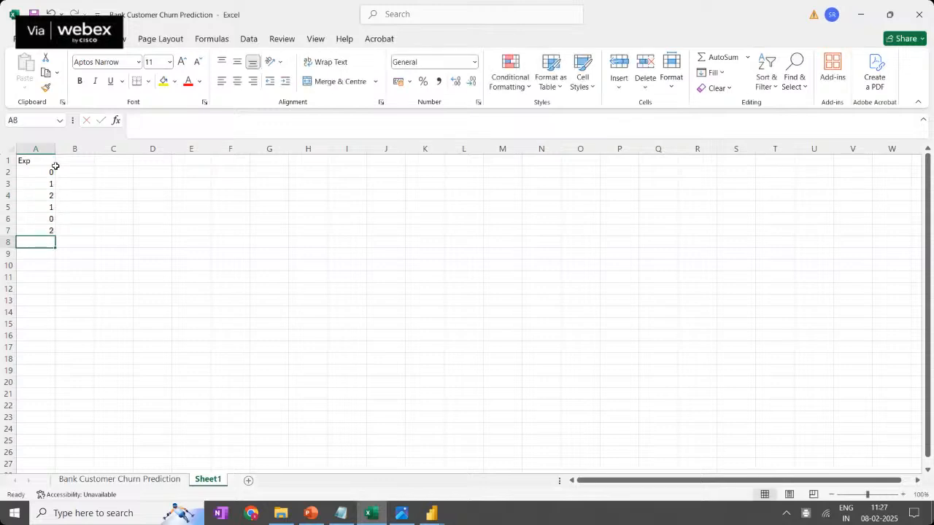
pyautogui.write('3')
pyautogui.press('Return')
pyautogui.write('1')
pyautogui.press('Return')
pyautogui.press('Return')
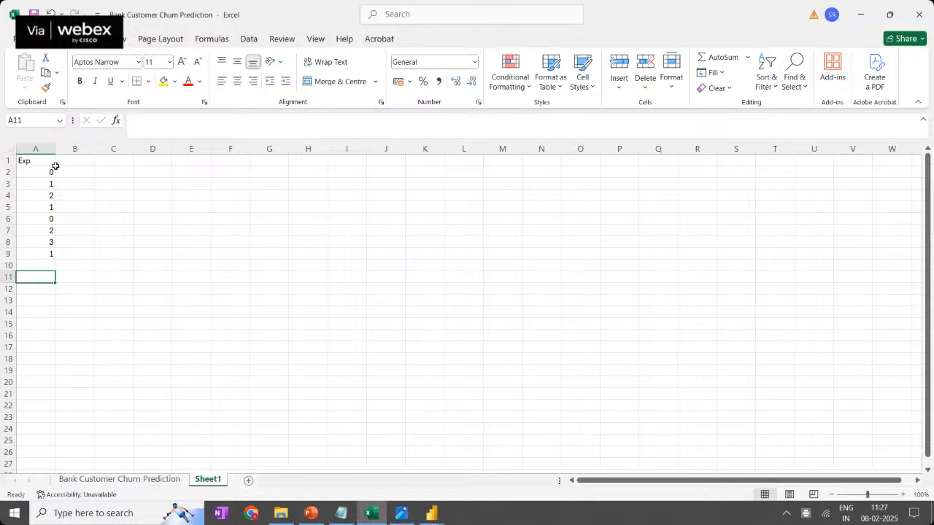
pyautogui.press('Up')
pyautogui.write('1')
pyautogui.press('Return')
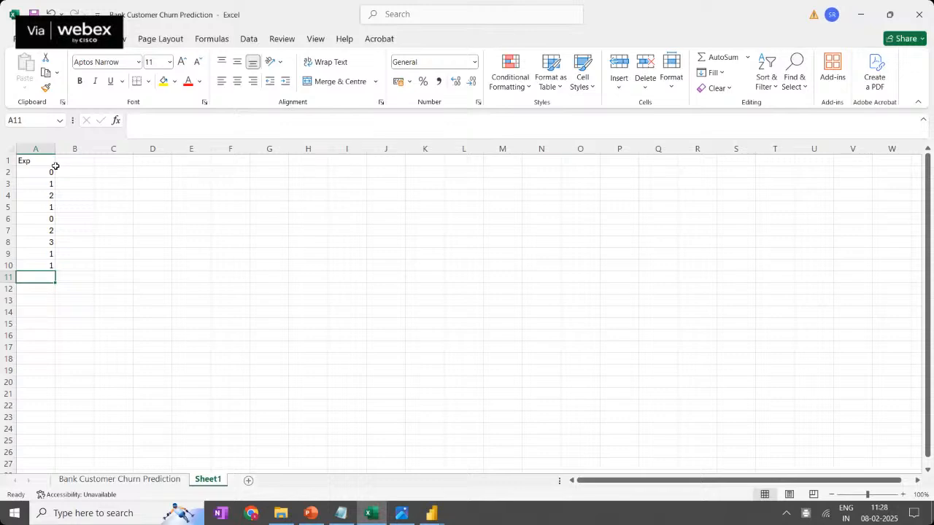
pyautogui.write('0.3')
pyautogui.press('Return')
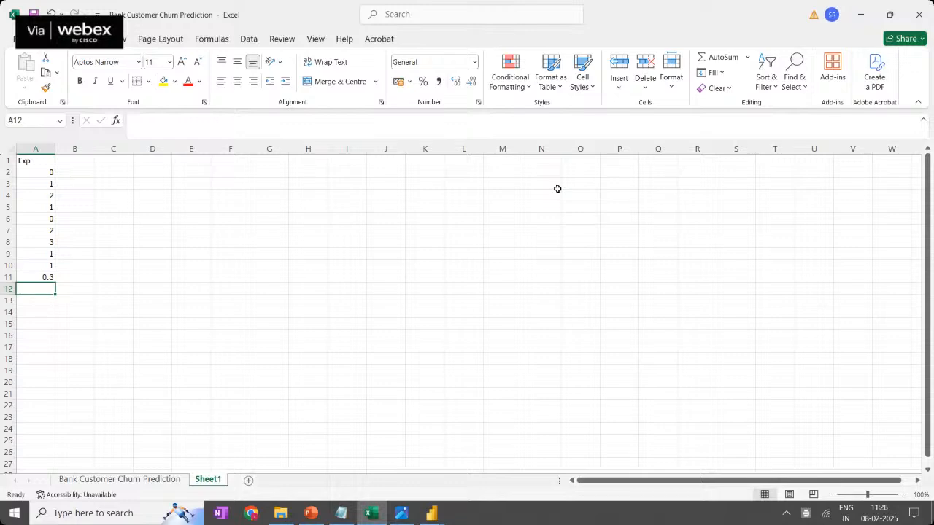
# Switch back to the Power Query Editor and close it, applying the query changes to the Power BI report
pyautogui.click(430, 513)
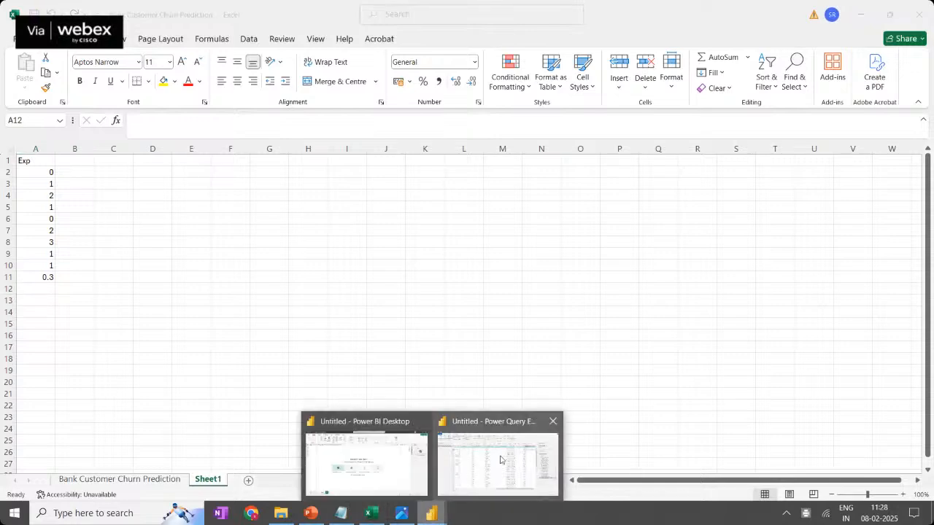
pyautogui.click(502, 460)
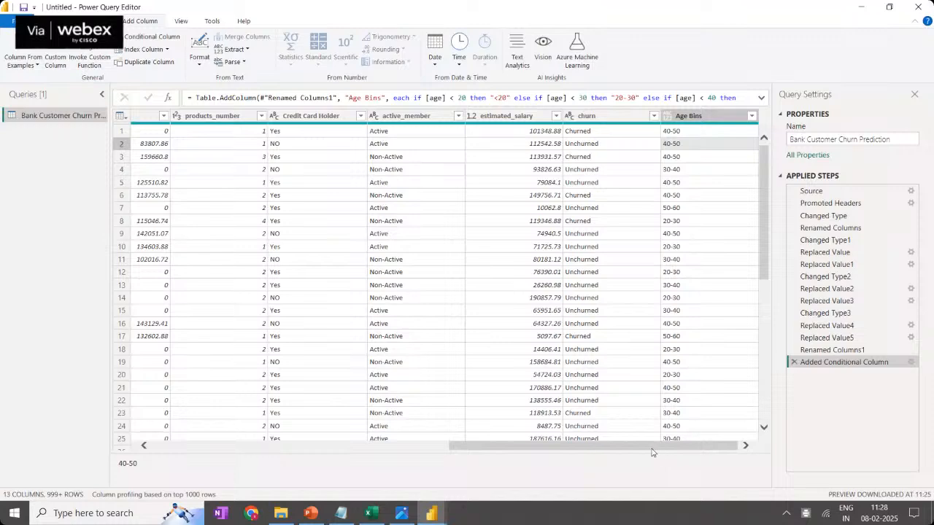
pyautogui.moveTo(654, 446); pyautogui.dragTo(361, 448)
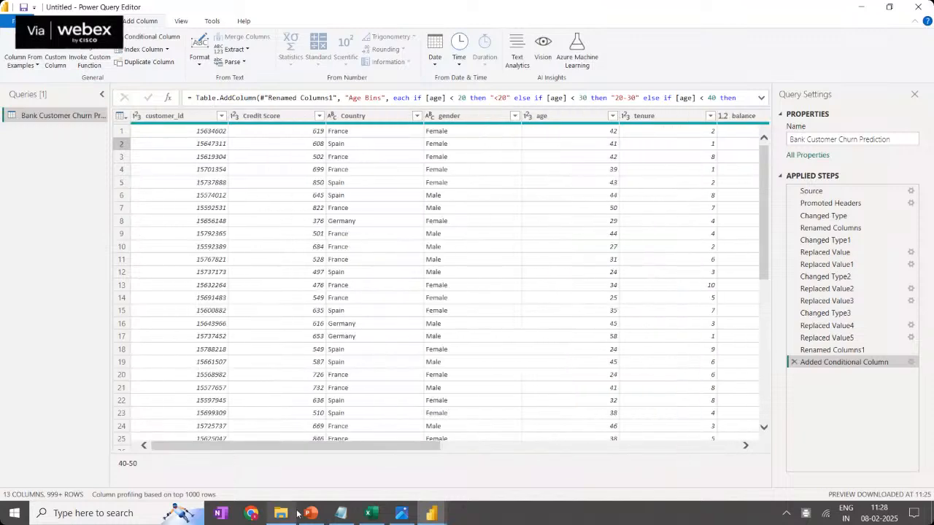
pyautogui.moveTo(297, 514)
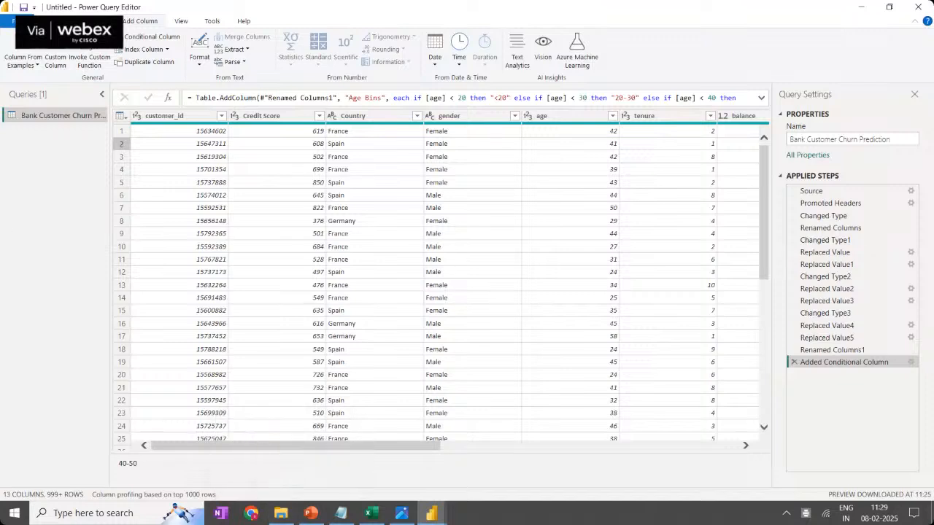
pyautogui.click(45, 21)
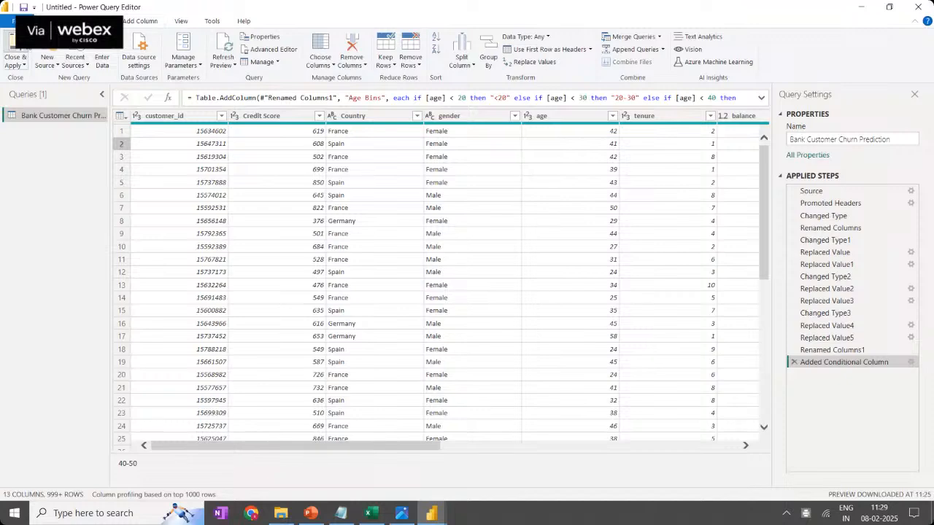
pyautogui.click(16, 45)
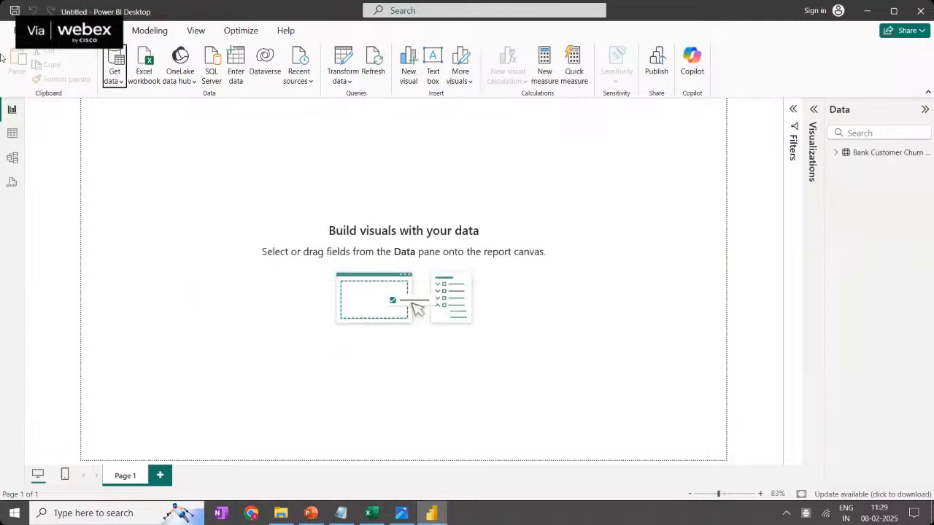
# List the fields of the Bank Customer Churn Prediction table and expand the visualization and filter options beside the report canvas
pyautogui.click(881, 158)
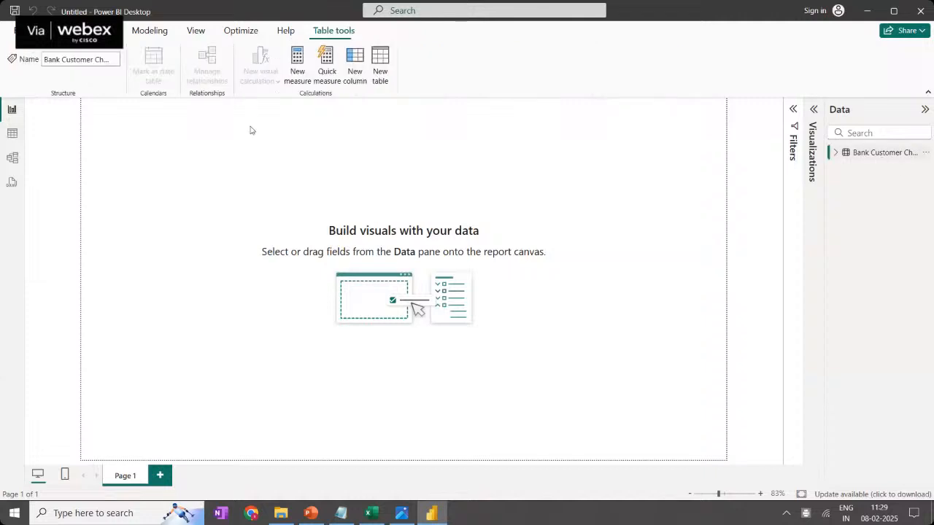
pyautogui.click(835, 152)
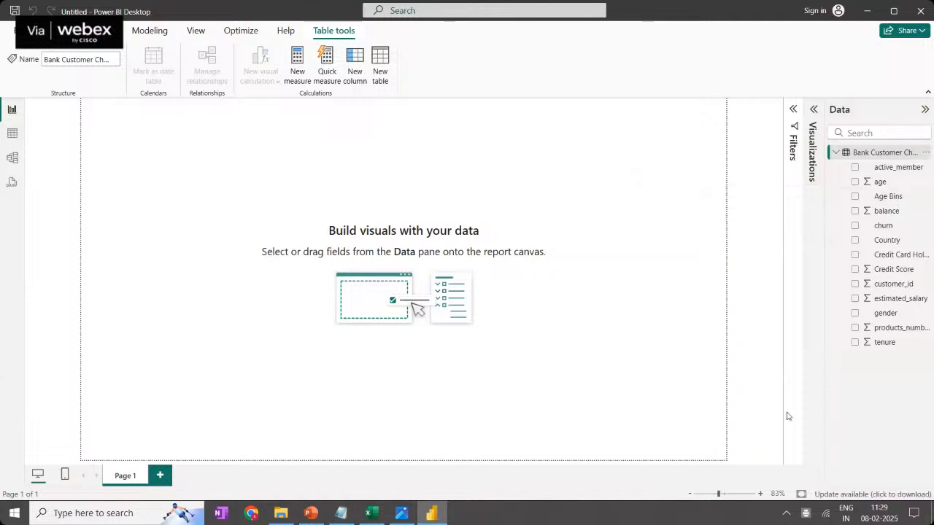
pyautogui.click(813, 110)
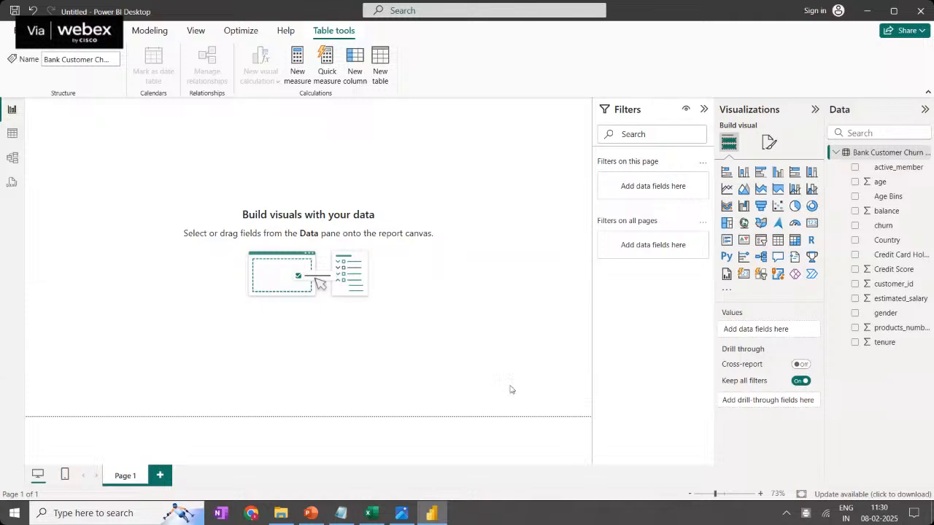
pyautogui.click(437, 264)
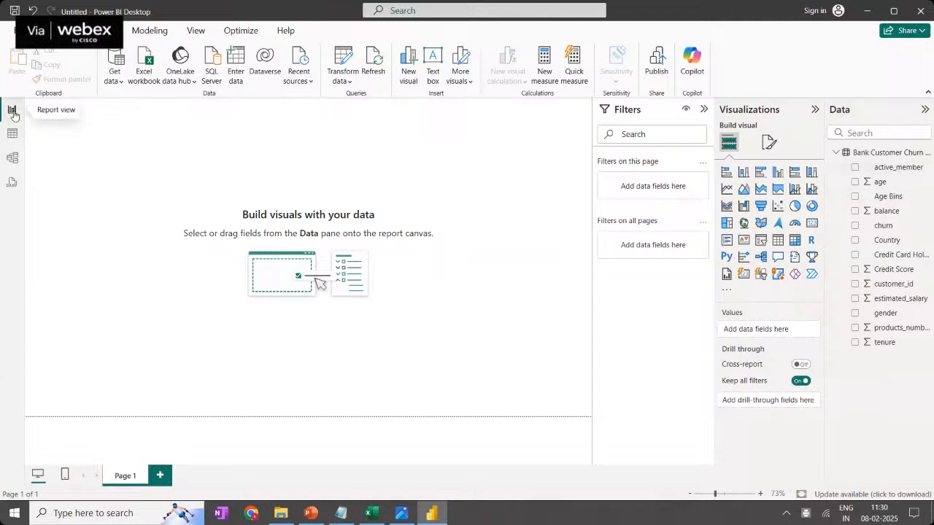
# Inspect the loaded churn data in Table view and its structure in Model view, and return to Report view
pyautogui.click(13, 134)
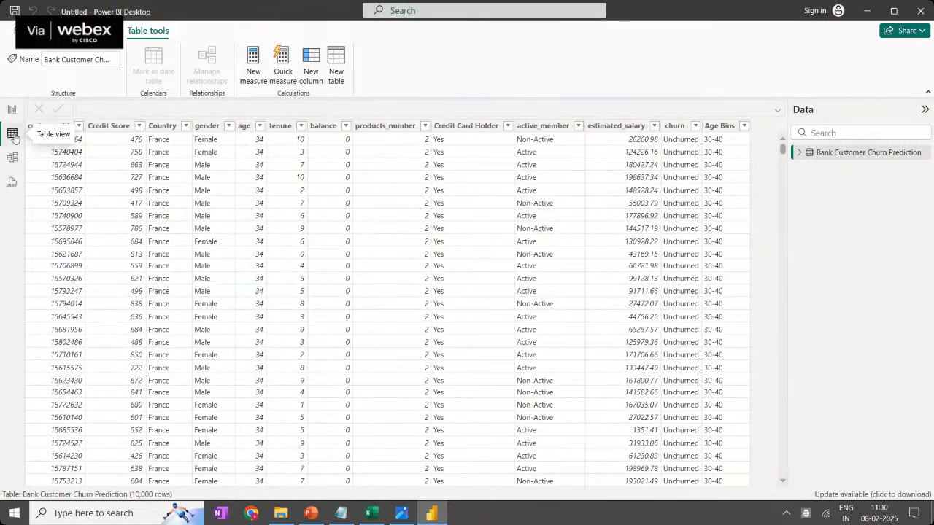
pyautogui.click(13, 165)
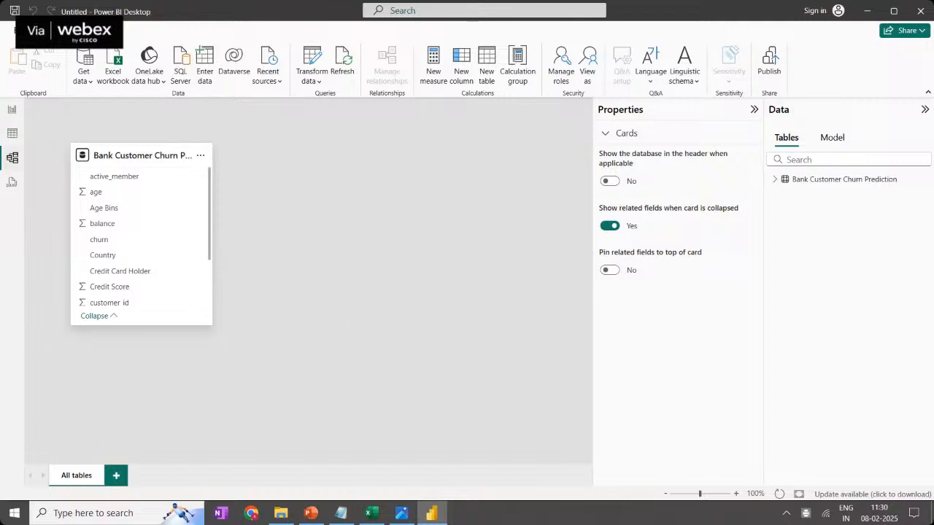
pyautogui.click(12, 109)
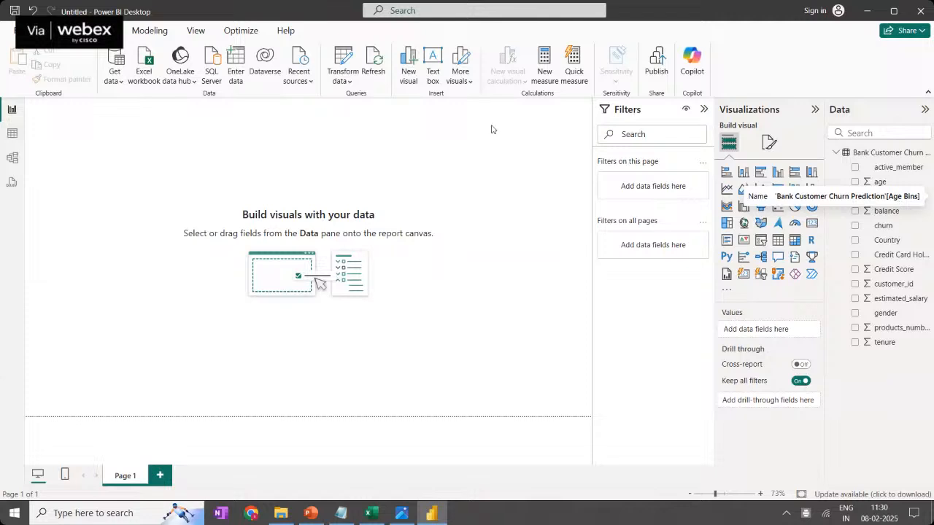
# Reopen the Power Query Editor and duplicate the Bank Customer Churn Prediction query
pyautogui.click(342, 80)
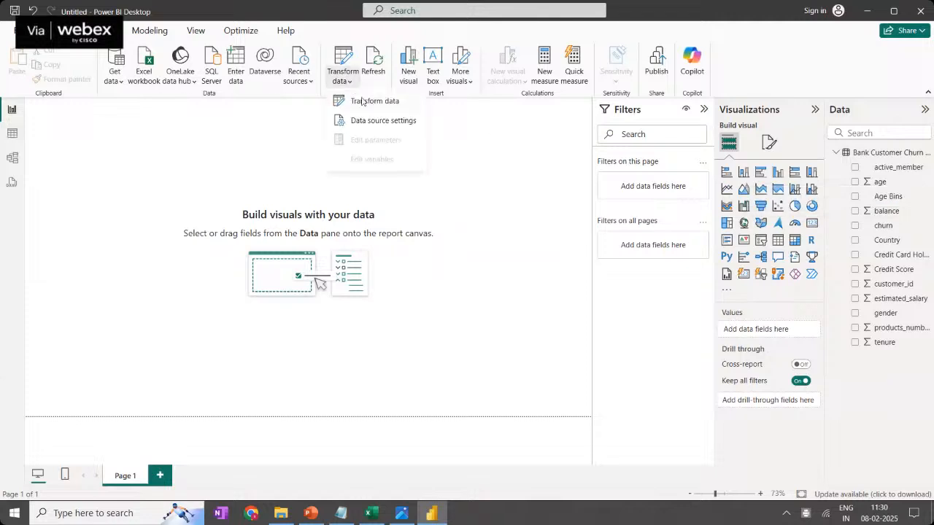
pyautogui.click(359, 99)
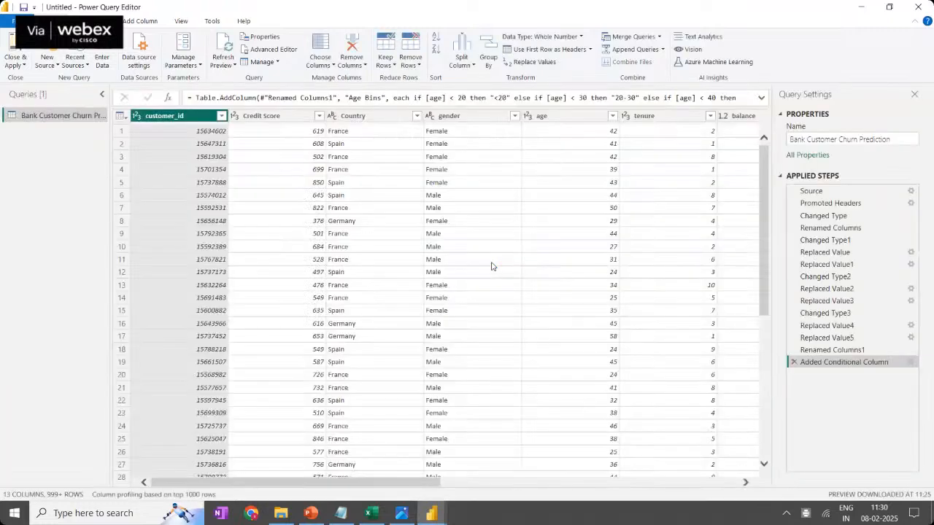
pyautogui.rightClick(55, 119)
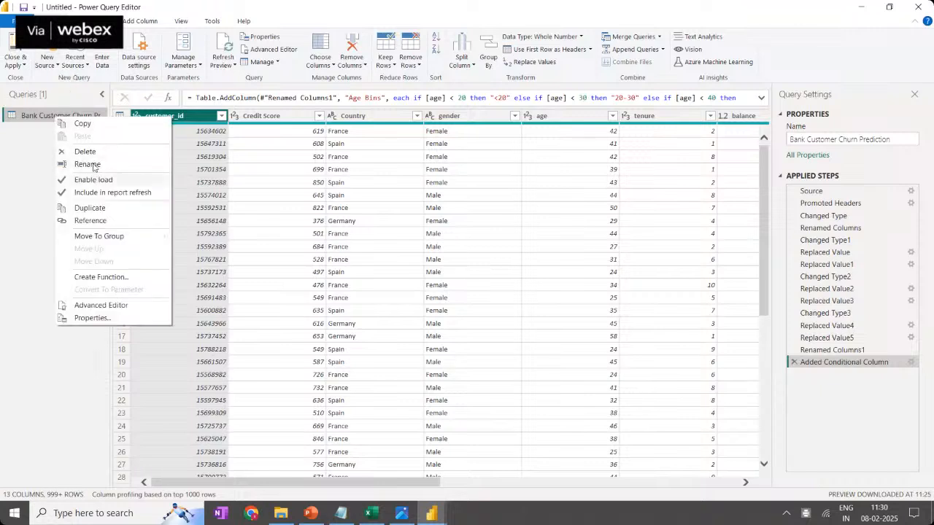
pyautogui.click(95, 208)
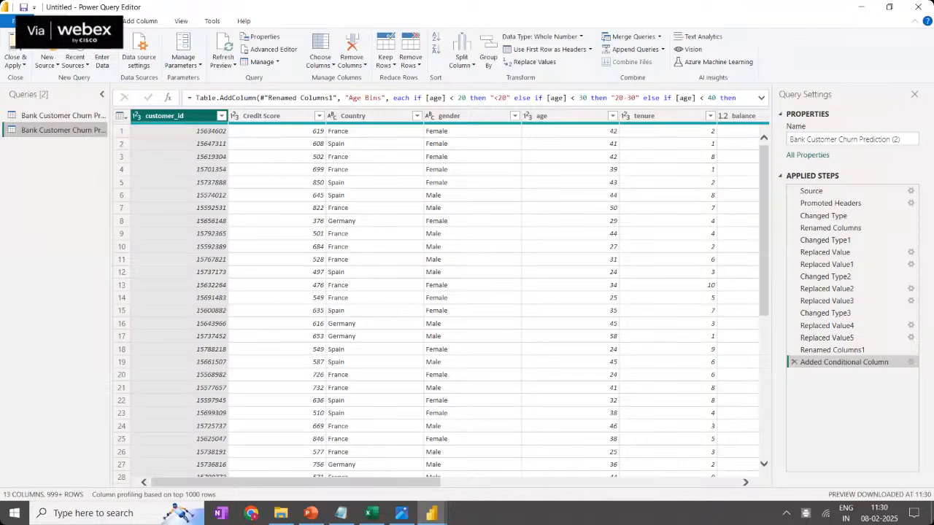
# In the duplicated query, remove all columns except Age Bins and remove the duplicate values from it
pyautogui.moveTo(428, 486); pyautogui.dragTo(743, 487)
pyautogui.click(701, 118)
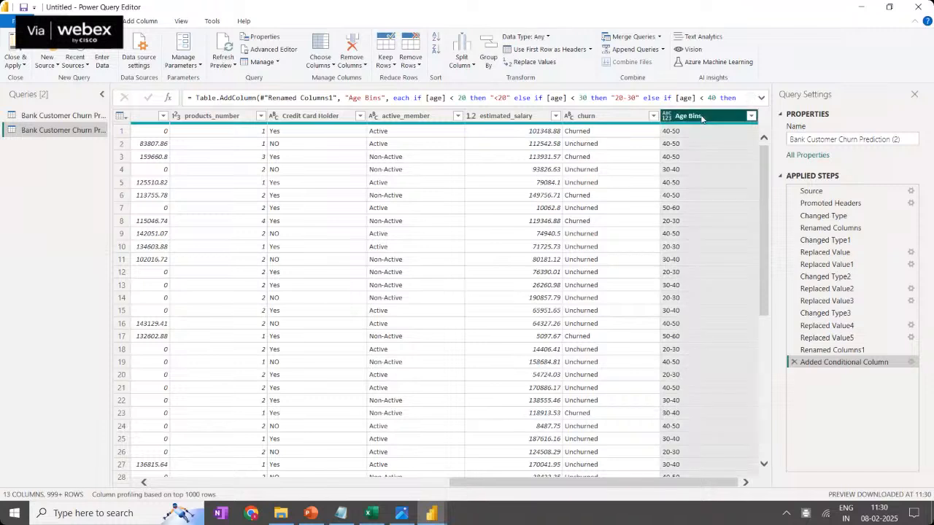
pyautogui.rightClick(701, 118)
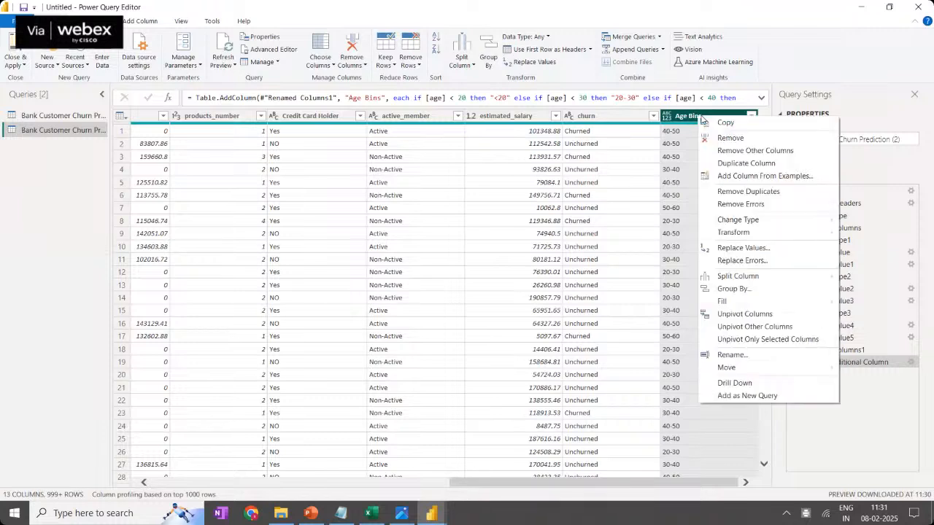
pyautogui.click(765, 151)
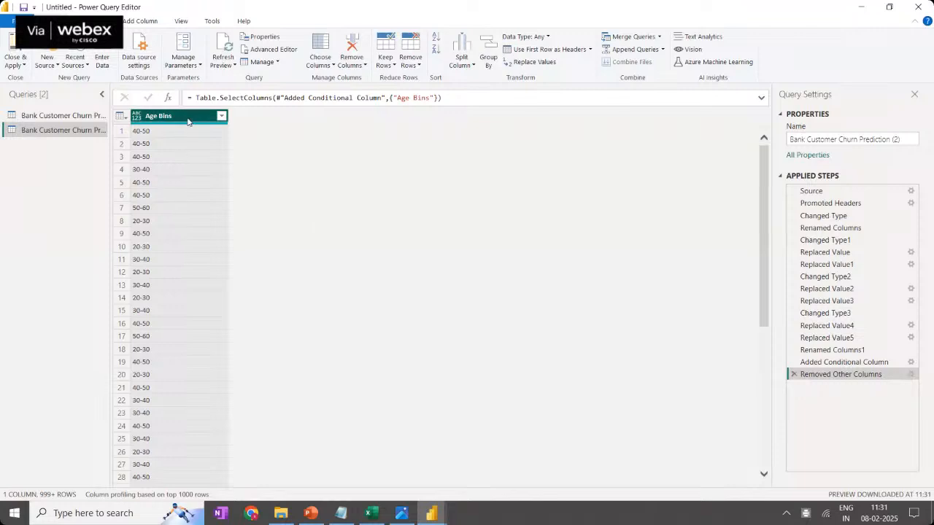
pyautogui.rightClick(189, 119)
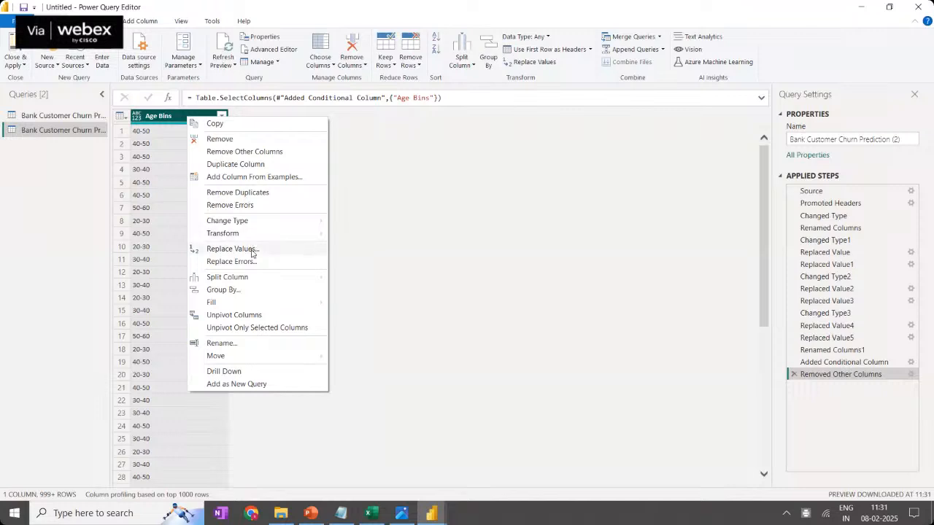
pyautogui.click(257, 196)
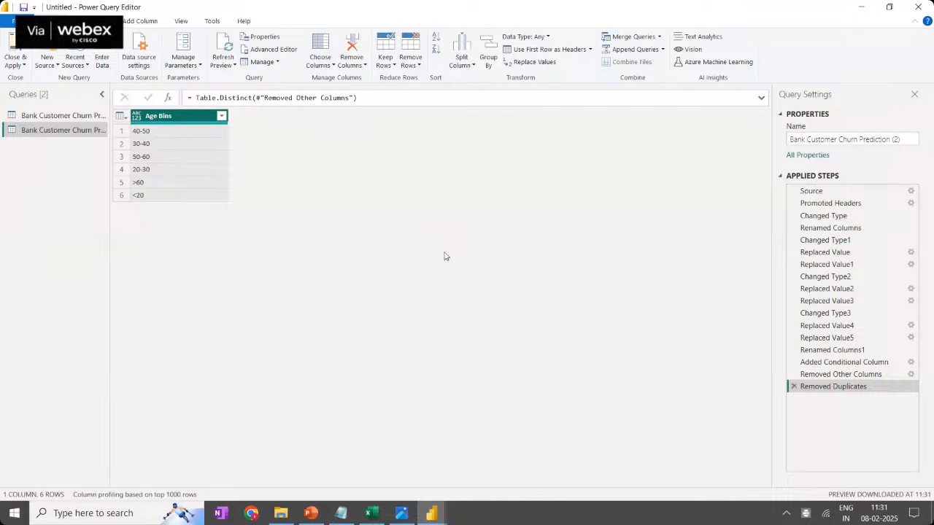
# Rename the duplicated query as Age Groups, then close Power Query and apply the changes to the report
pyautogui.rightClick(34, 130)
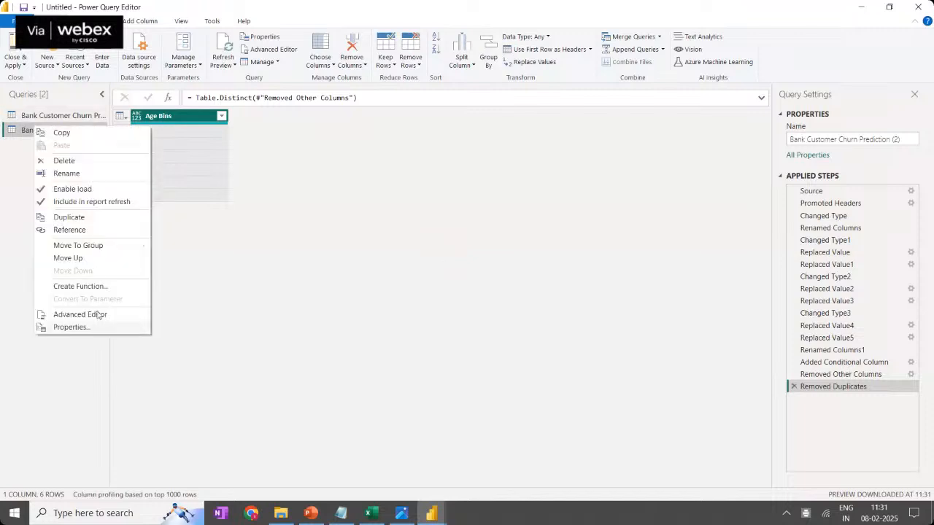
pyautogui.click(95, 177)
pyautogui.write('Ag')
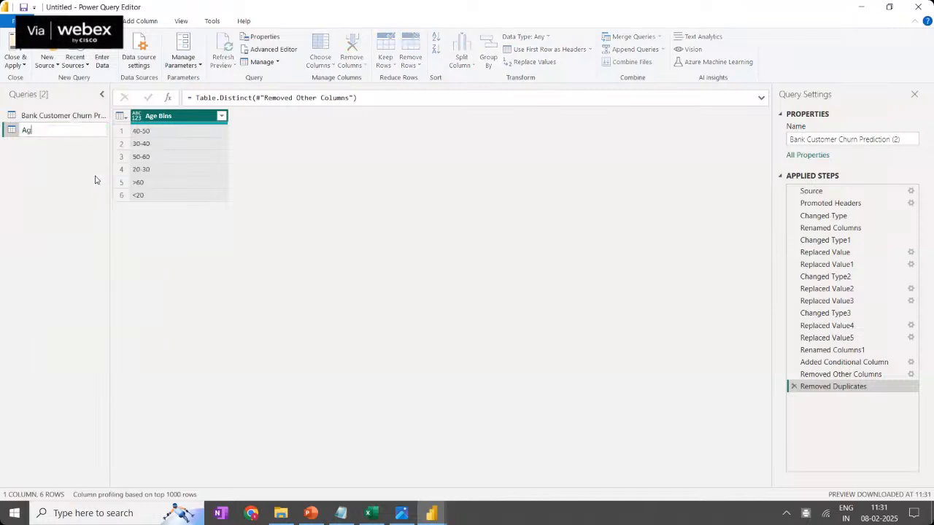
pyautogui.write('e Groups')
pyautogui.press('Return')
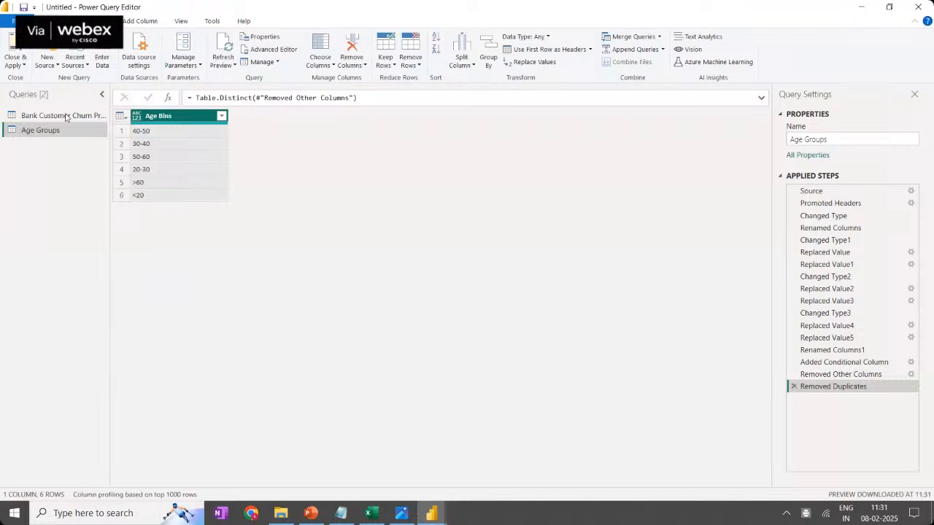
pyautogui.click(16, 50)
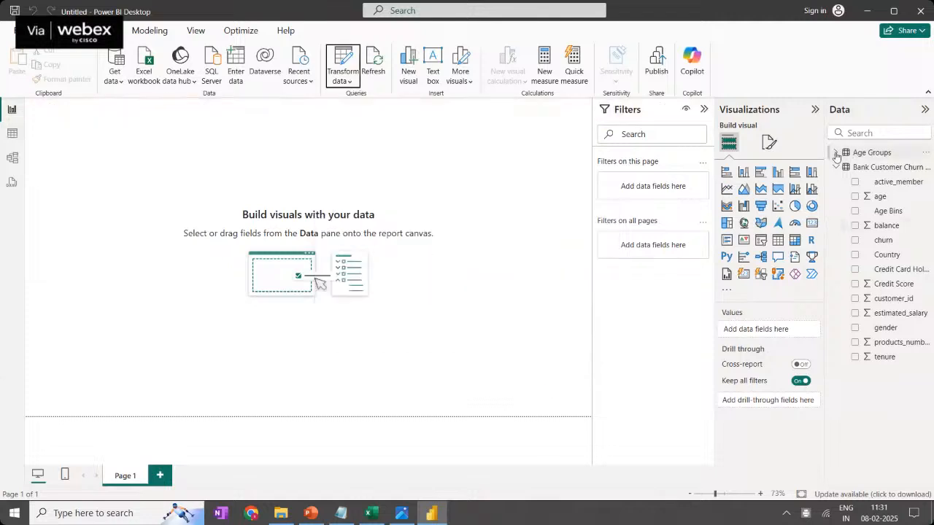
# Open Model view and move the Age Groups table clear of the churn table so their relationship line shows
pyautogui.click(836, 167)
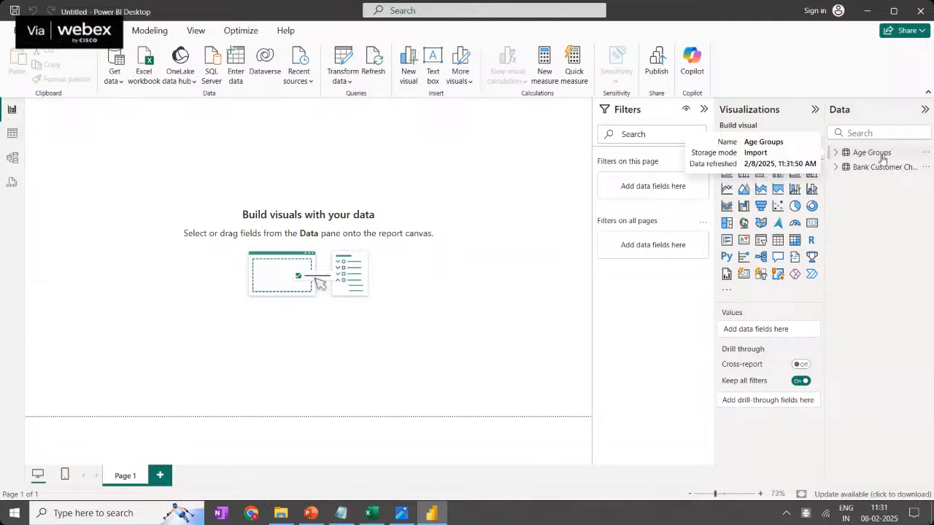
pyautogui.click(11, 158)
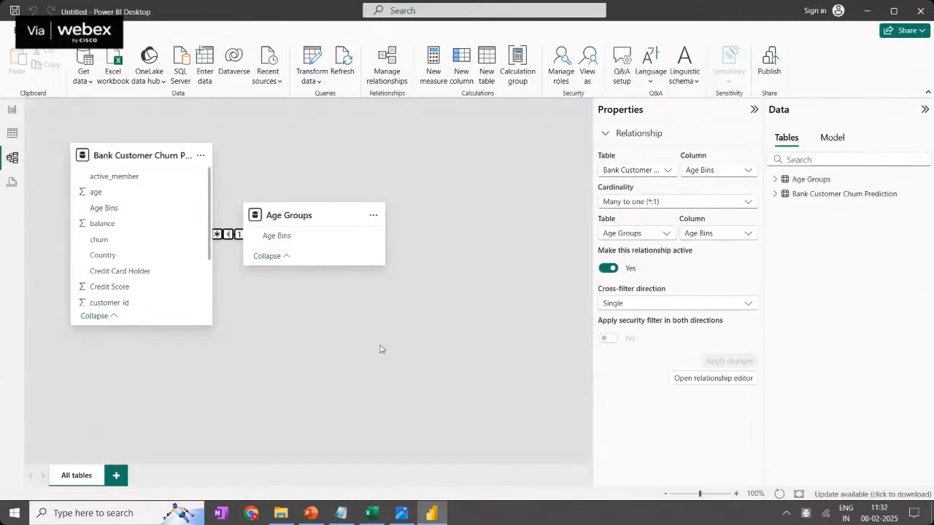
pyautogui.moveTo(310, 213); pyautogui.dragTo(505, 139)
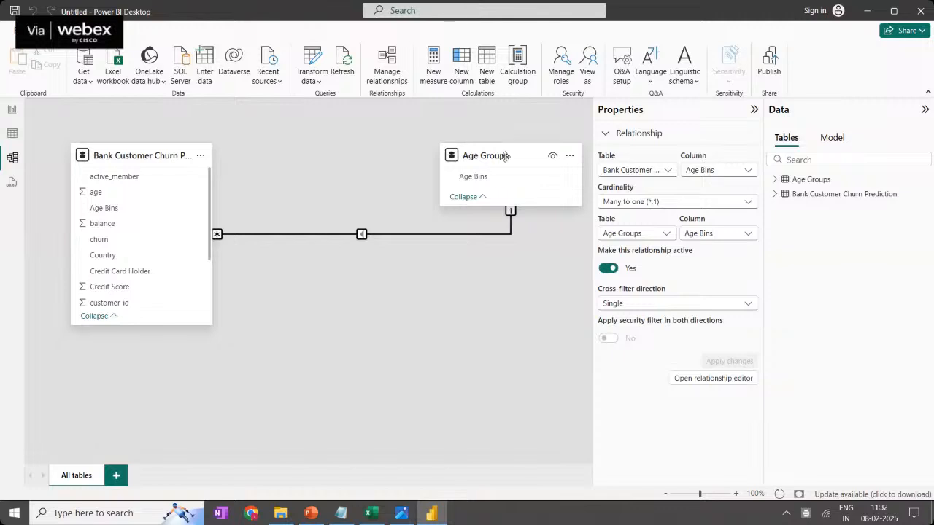
pyautogui.moveTo(505, 155); pyautogui.dragTo(382, 156)
pyautogui.click(469, 322)
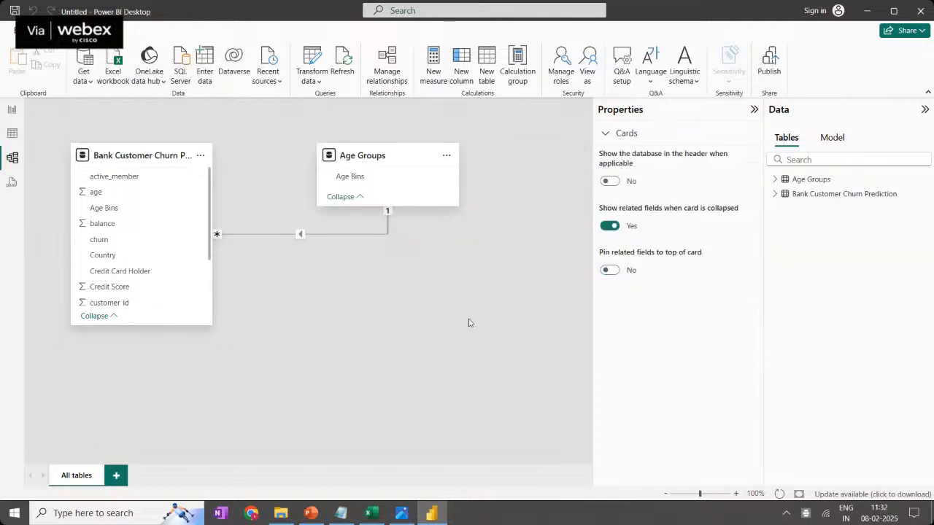
# Collapse the Data and Properties panes in Model view, review the table relationship and return to Report view
pyautogui.click(924, 109)
pyautogui.click(904, 111)
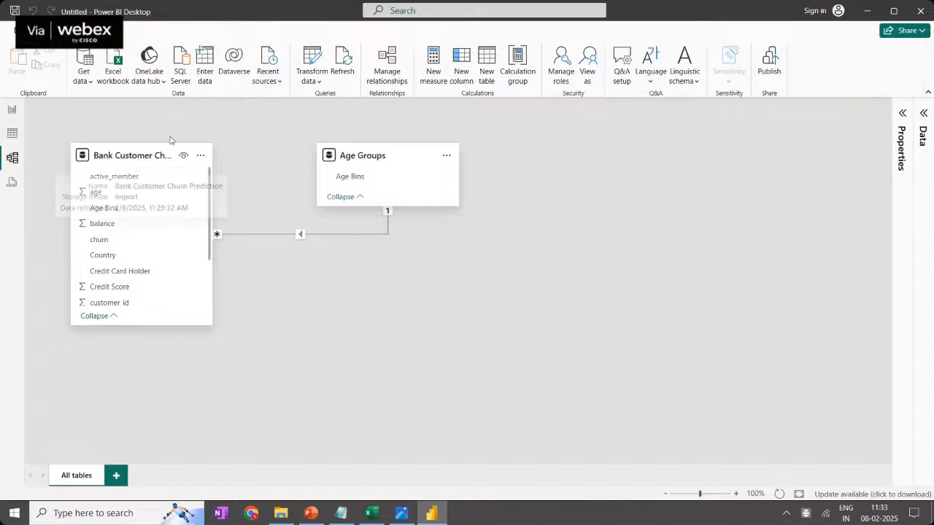
pyautogui.click(12, 110)
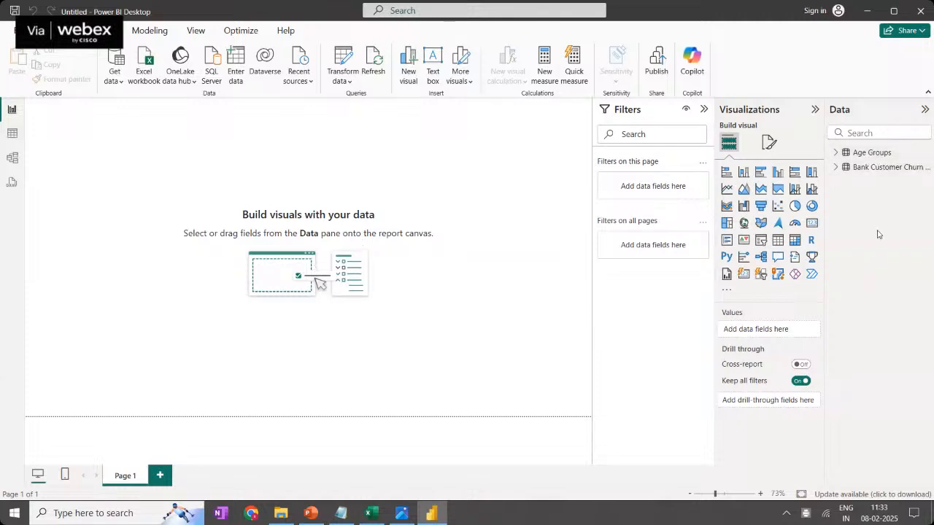
pyautogui.click(12, 159)
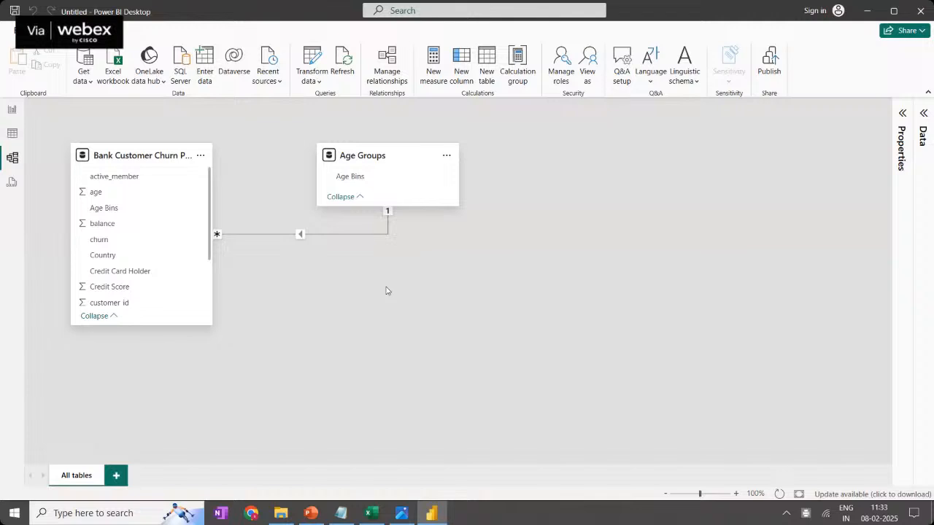
pyautogui.click(11, 109)
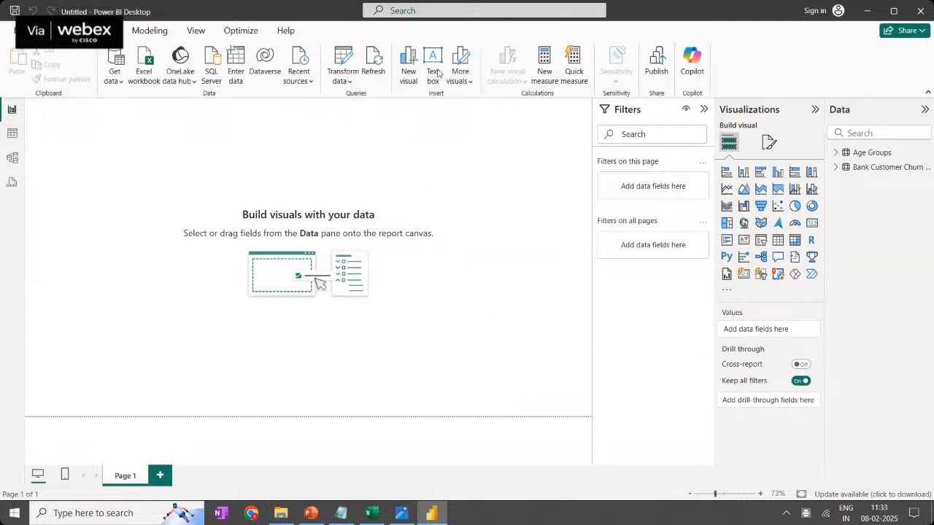
# Add a text box to the report page reading "Bank Churn Analysis Dashboard"
pyautogui.click(432, 49)
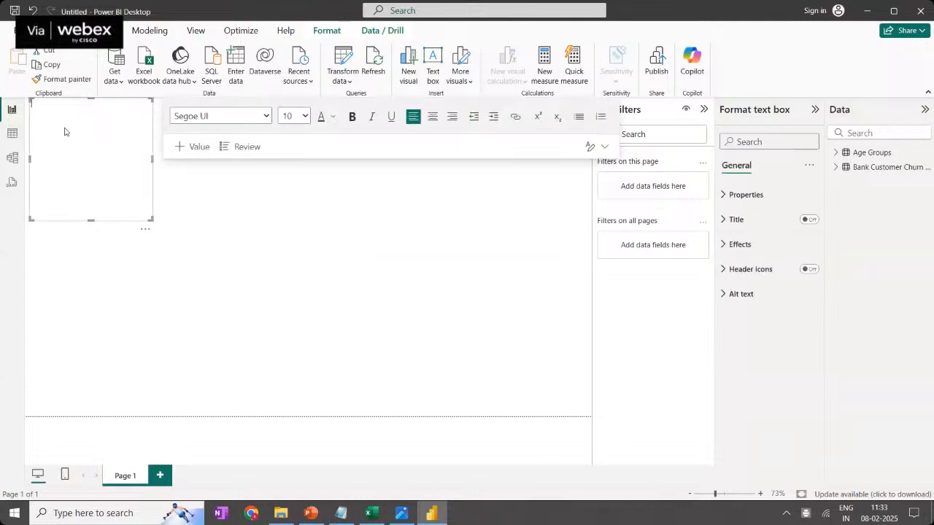
pyautogui.write('Bank C')
pyautogui.write('hurn A')
pyautogui.write('na')
pyautogui.write('lysis P')
pyautogui.write('rojec')
pyautogui.press('BackSpace')
pyautogui.press('BackSpace')
pyautogui.press('BackSpace')
pyautogui.press('BackSpace')
pyautogui.press('BackSpace')
pyautogui.write('Dashboard')
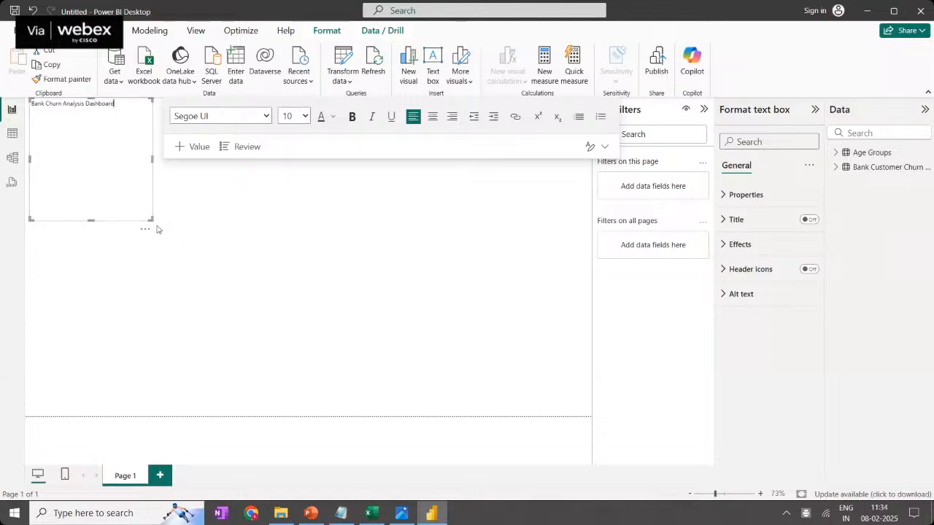
# Shrink the title text box to a short strip and set its text to Times New Roman
pyautogui.moveTo(151, 219); pyautogui.dragTo(152, 117)
pyautogui.click(218, 115)
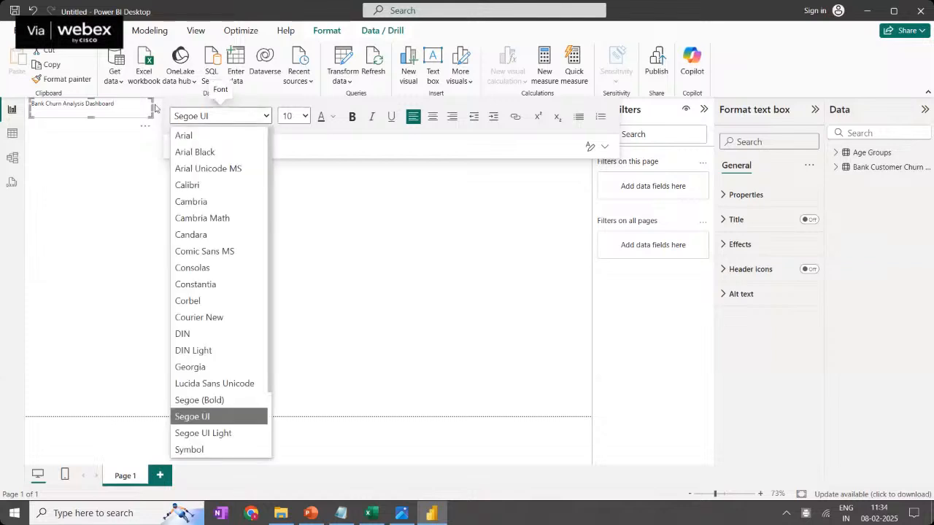
pyautogui.click(116, 101)
pyautogui.moveTo(117, 101); pyautogui.dragTo(30, 102)
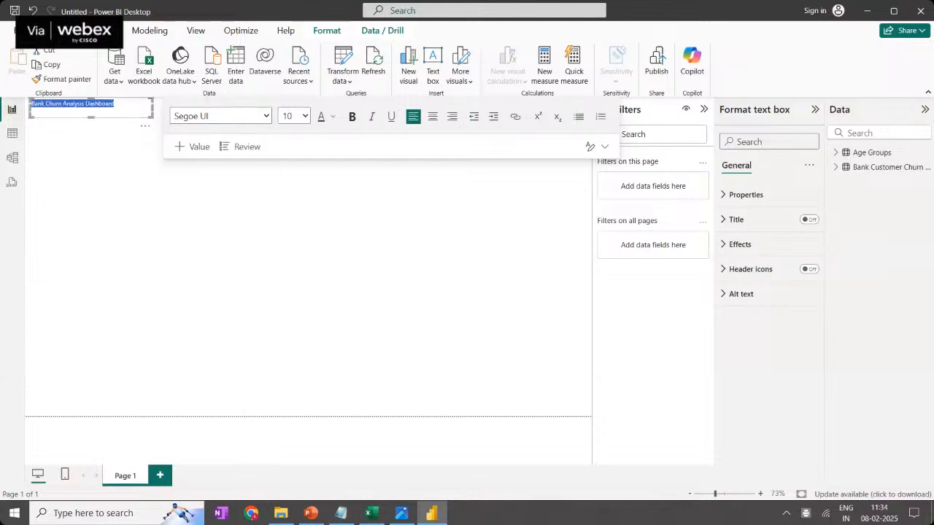
pyautogui.click(267, 116)
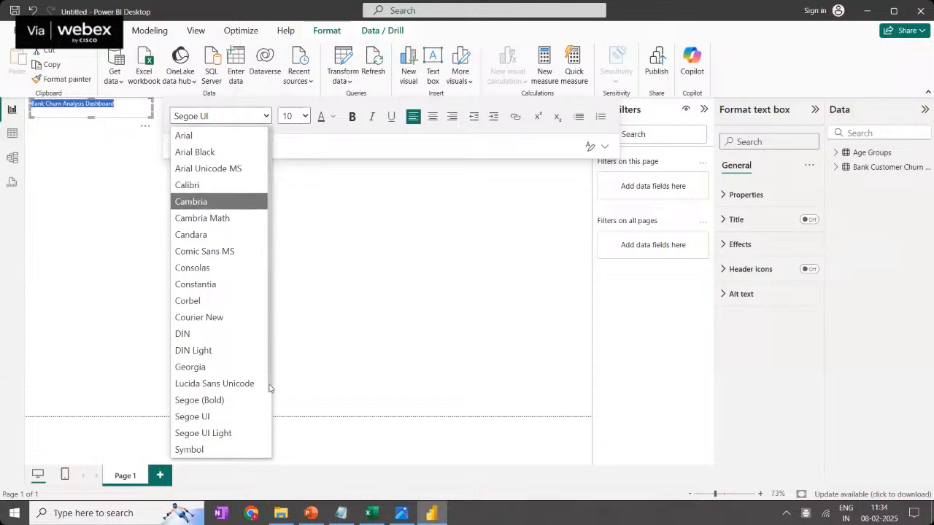
pyautogui.scroll(-3, 269, 387)
pyautogui.click(241, 404)
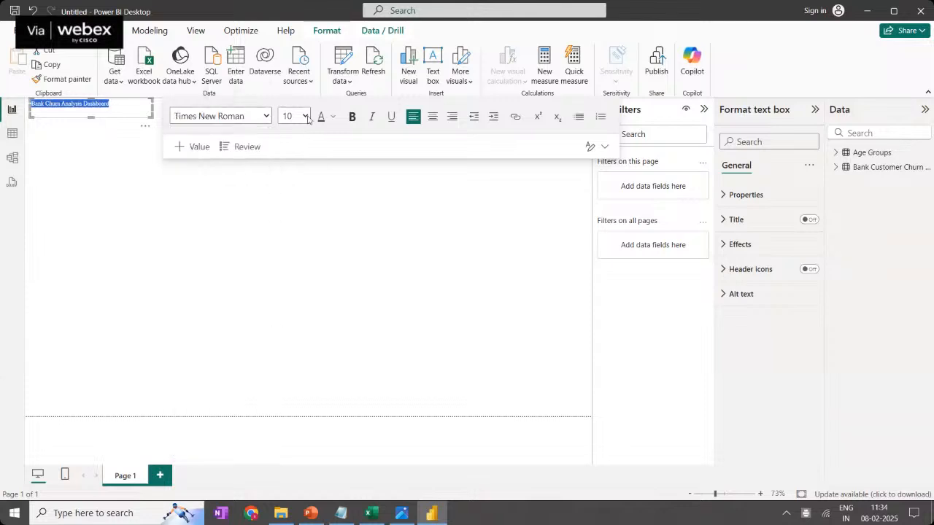
# Format the dashboard title as size 28, bold and centred, without underline
pyautogui.click(307, 118)
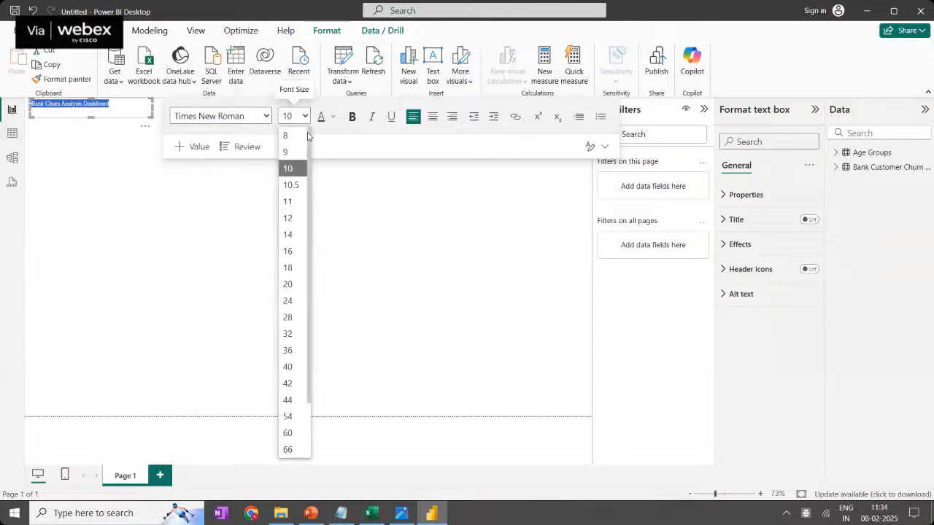
pyautogui.click(290, 318)
pyautogui.click(352, 116)
pyautogui.click(391, 117)
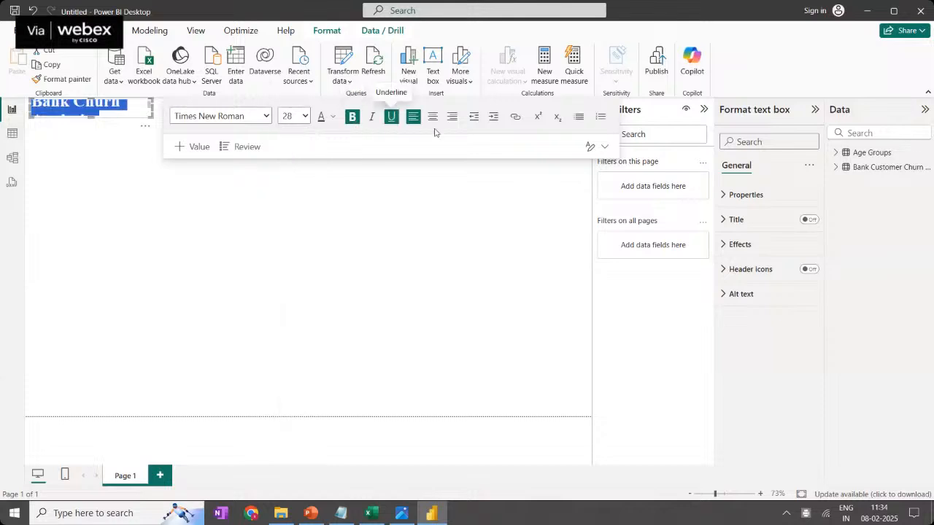
pyautogui.click(433, 117)
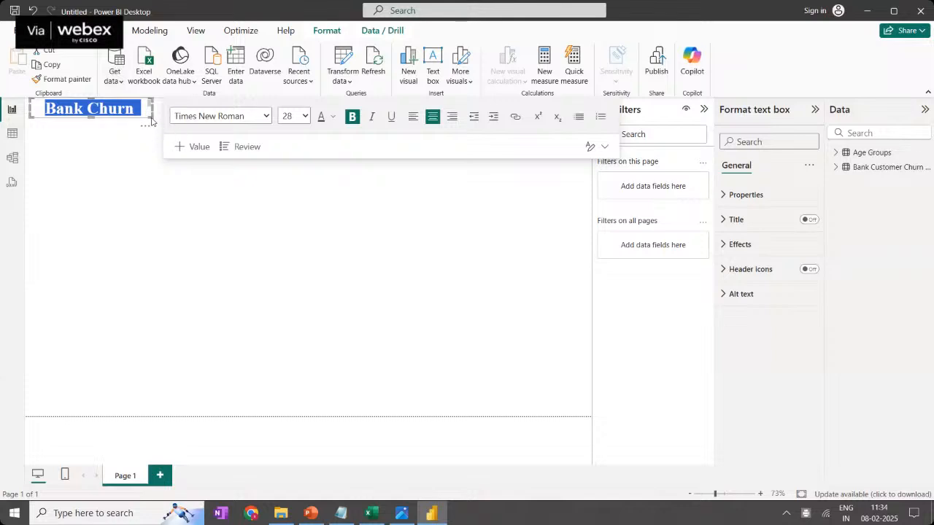
# Stretch the title text box across the full page width and trim its height to one line of text
pyautogui.moveTo(151, 118); pyautogui.dragTo(590, 137)
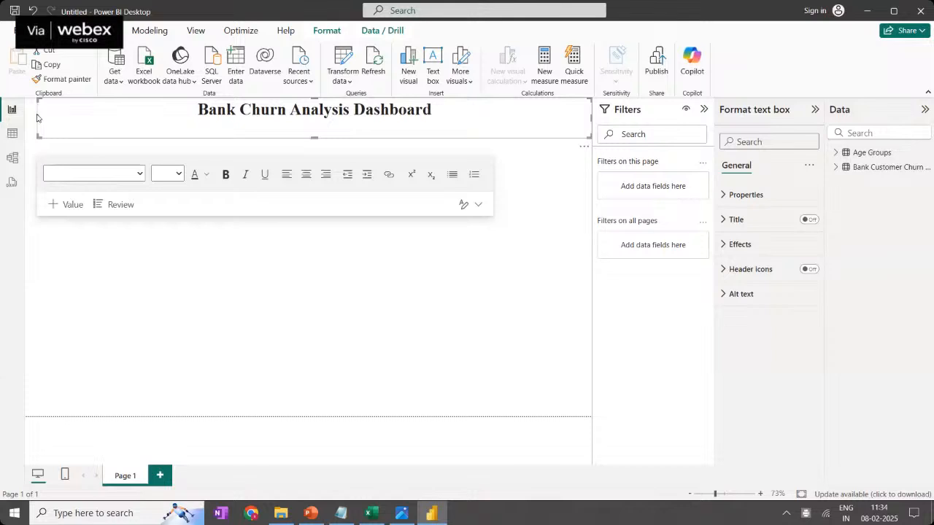
pyautogui.moveTo(36, 118); pyautogui.dragTo(26, 118)
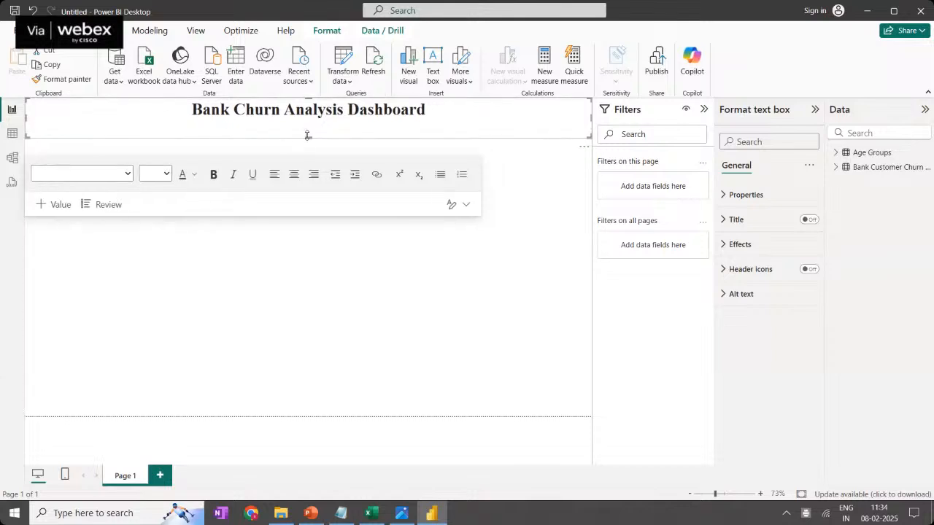
pyautogui.moveTo(307, 135); pyautogui.dragTo(308, 116)
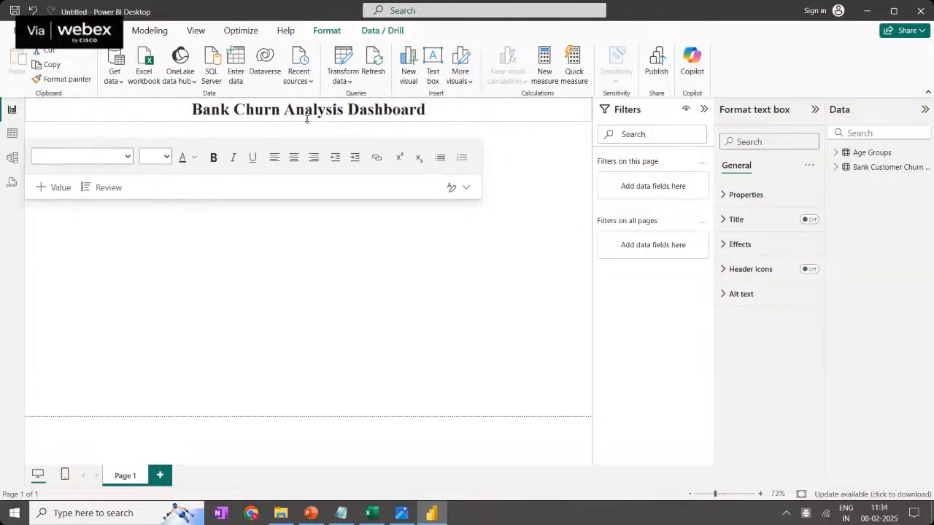
pyautogui.click(430, 334)
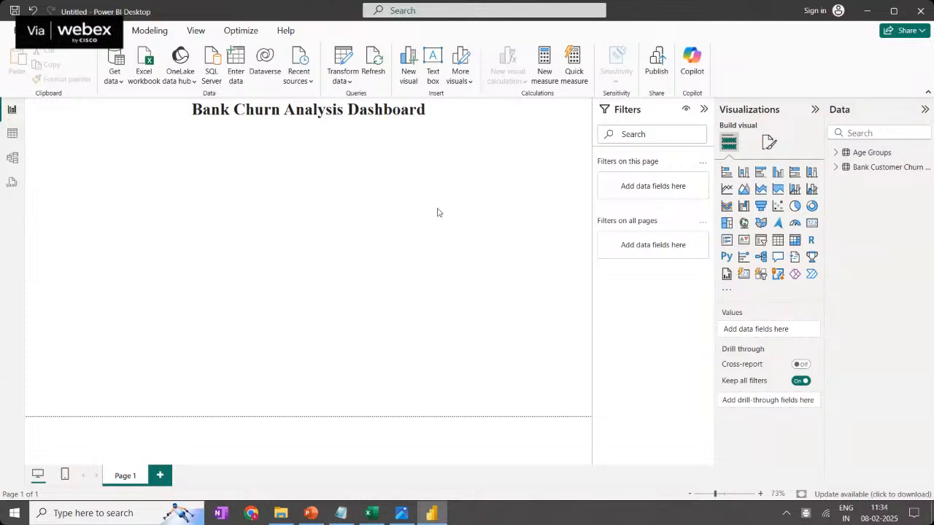
pyautogui.click(452, 115)
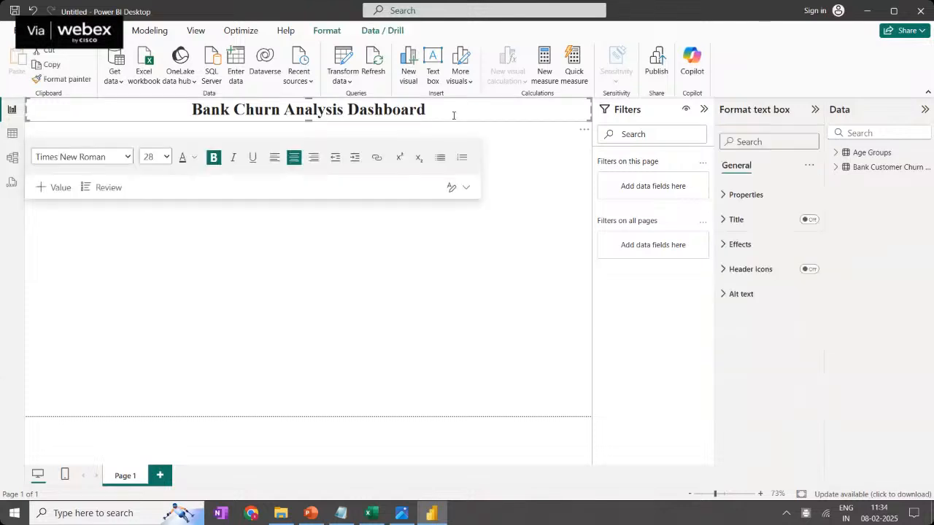
# Turn on a visual border around the dashboard title text box
pyautogui.click(756, 243)
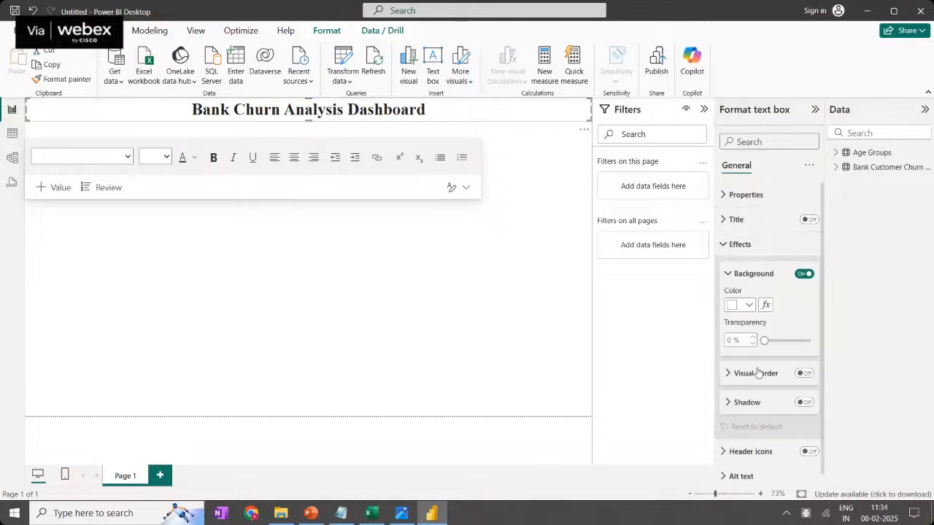
pyautogui.click(809, 374)
pyautogui.click(583, 344)
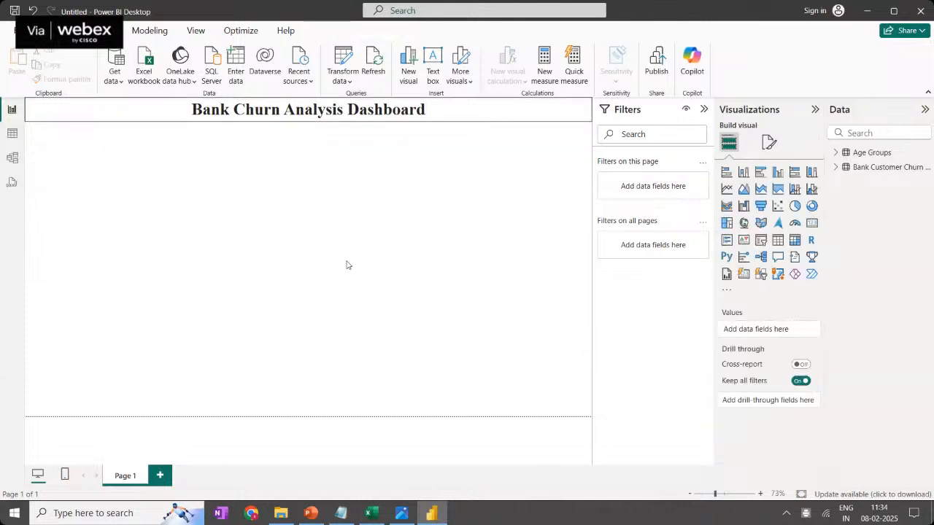
# Fill the title text box's background with the gold theme colour
pyautogui.click(482, 109)
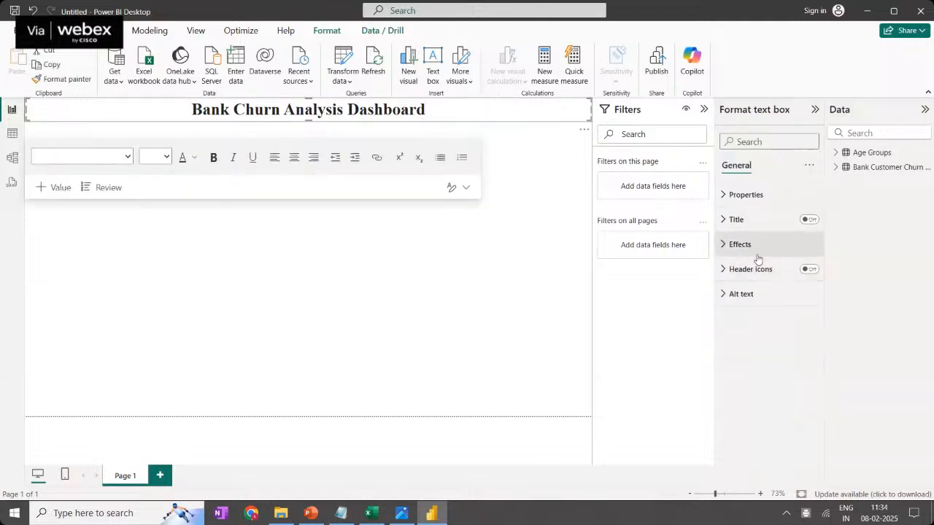
pyautogui.click(757, 256)
pyautogui.click(749, 305)
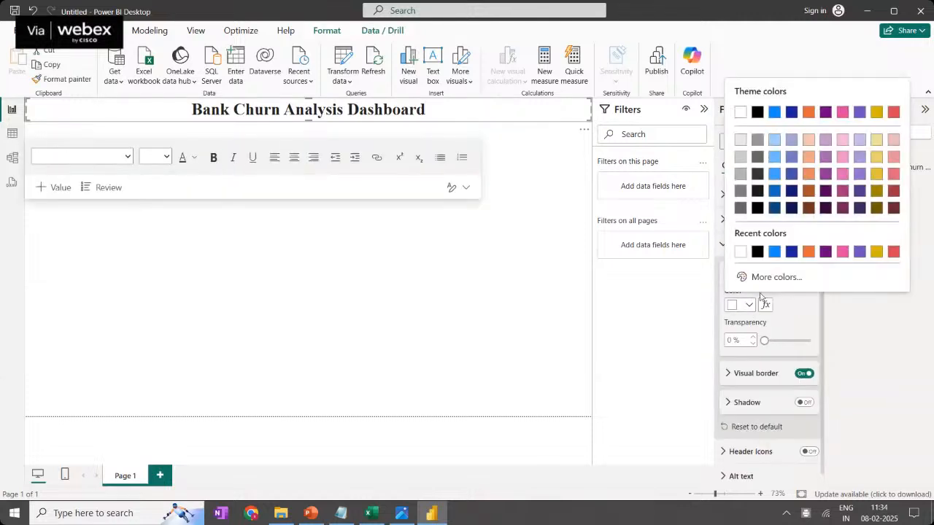
pyautogui.click(877, 252)
pyautogui.click(451, 307)
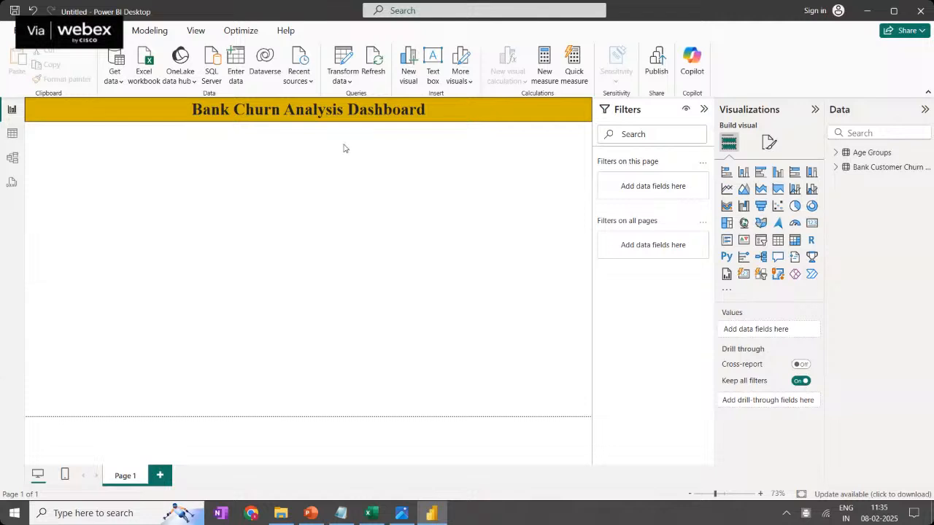
# Trim the title text box's height slightly and collapse the Filters pane to enlarge the report canvas
pyautogui.click(338, 111)
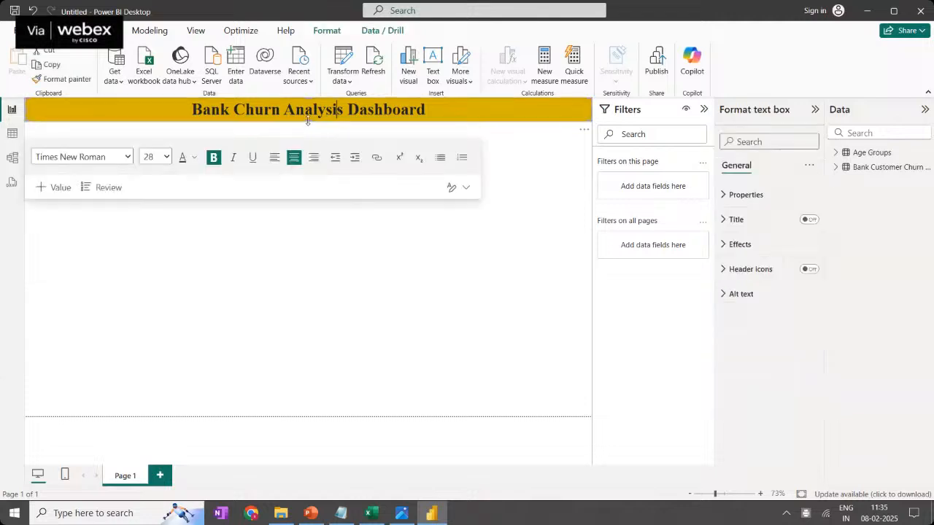
pyautogui.click(477, 289)
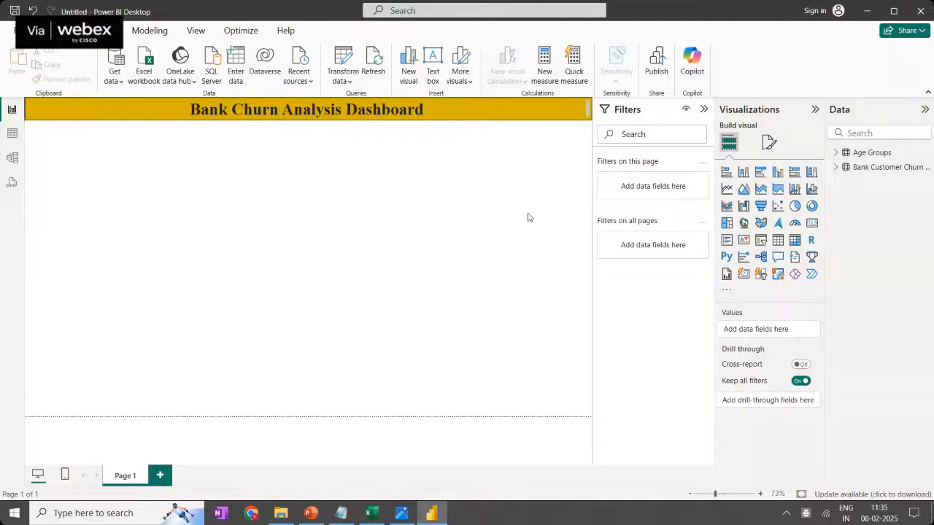
pyautogui.click(703, 110)
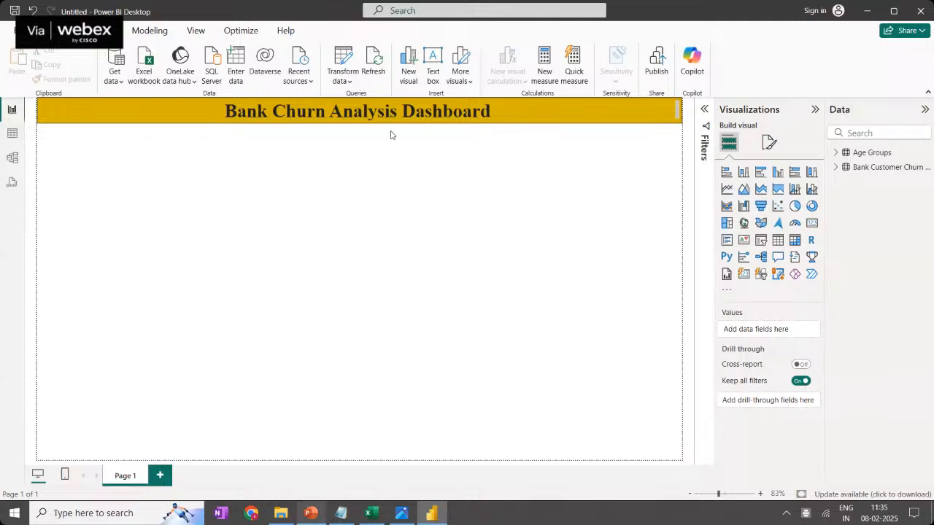
# Open the report's data in Power Query Editor and show the column quality statistics
pyautogui.click(348, 79)
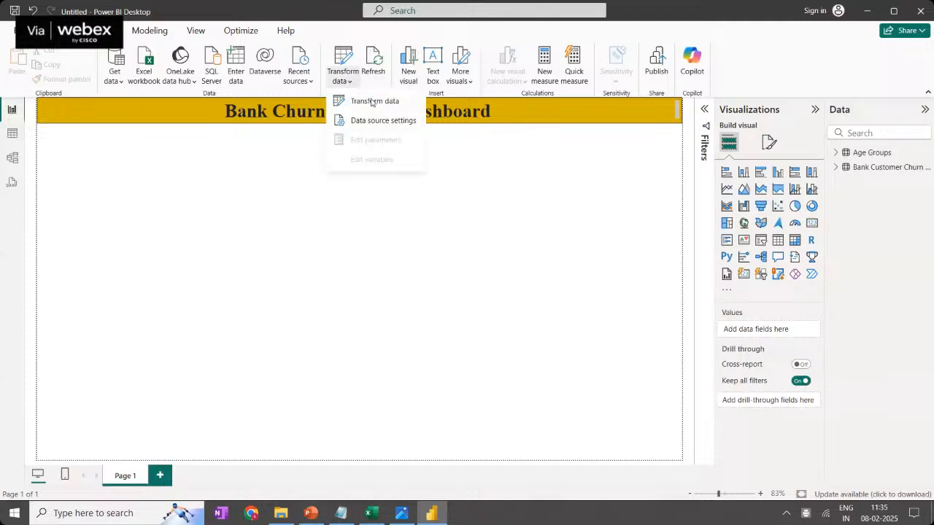
pyautogui.click(371, 102)
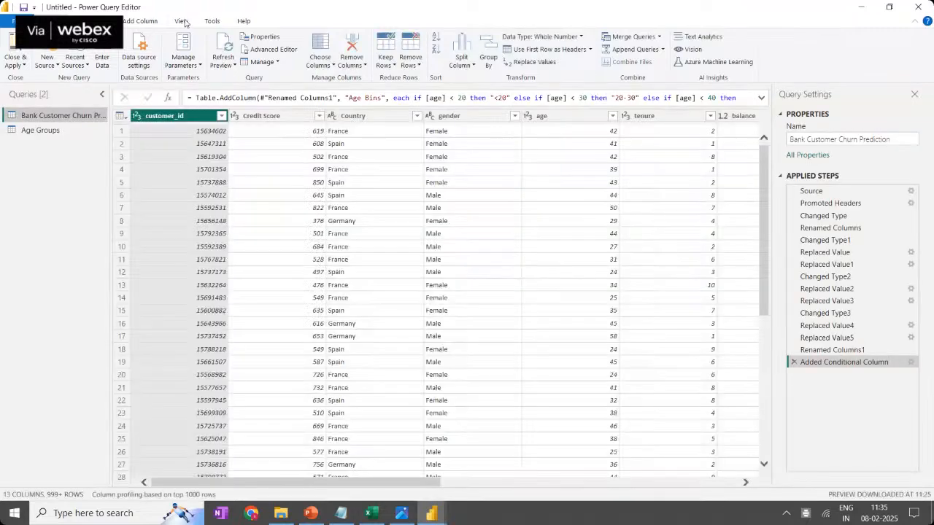
pyautogui.click(180, 20)
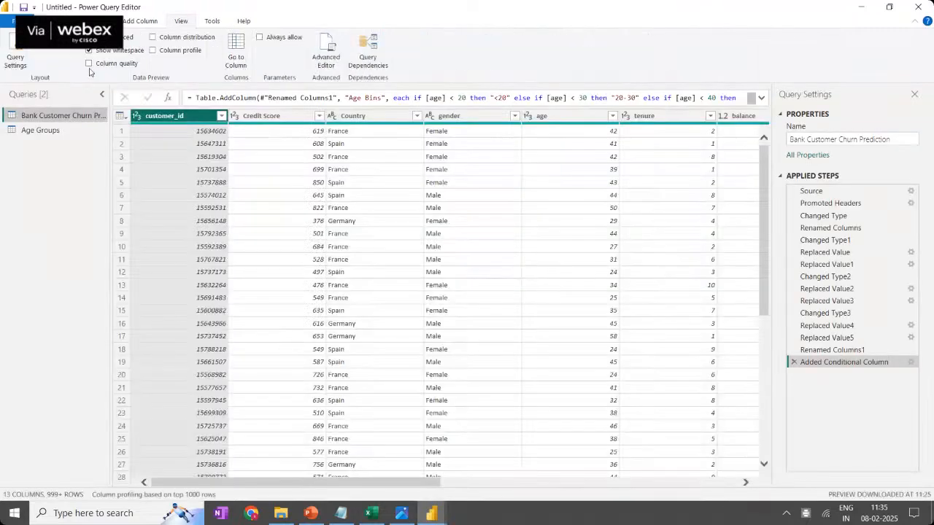
pyautogui.click(89, 63)
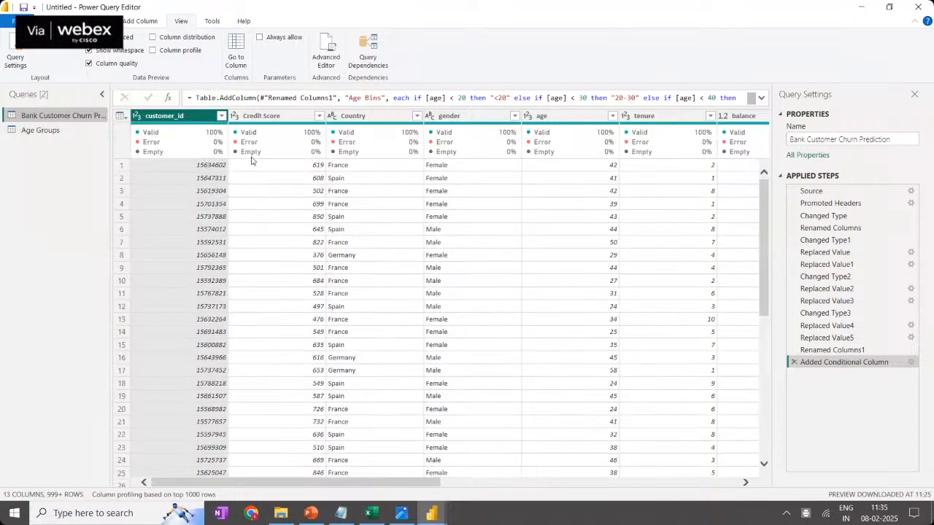
# Check the valid, error and empty percentages across all columns of the Bank Customer Churn Prediction query
pyautogui.moveTo(412, 157)
pyautogui.moveTo(429, 483); pyautogui.dragTo(724, 508)
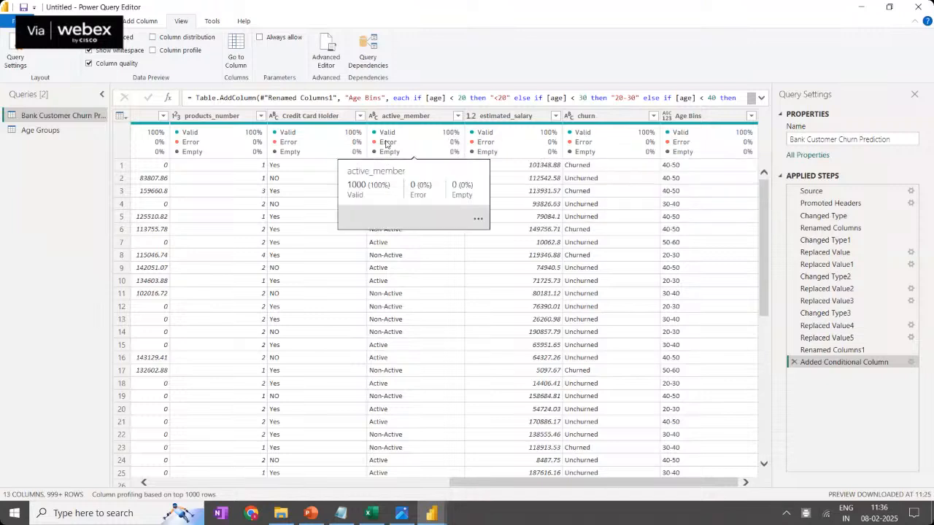
pyautogui.moveTo(636, 482); pyautogui.dragTo(543, 489)
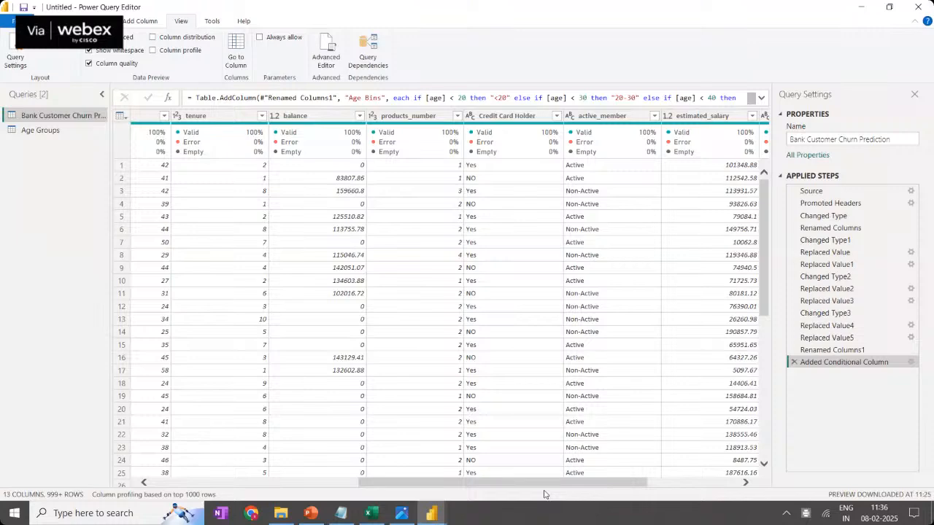
pyautogui.moveTo(430, 483); pyautogui.dragTo(285, 500)
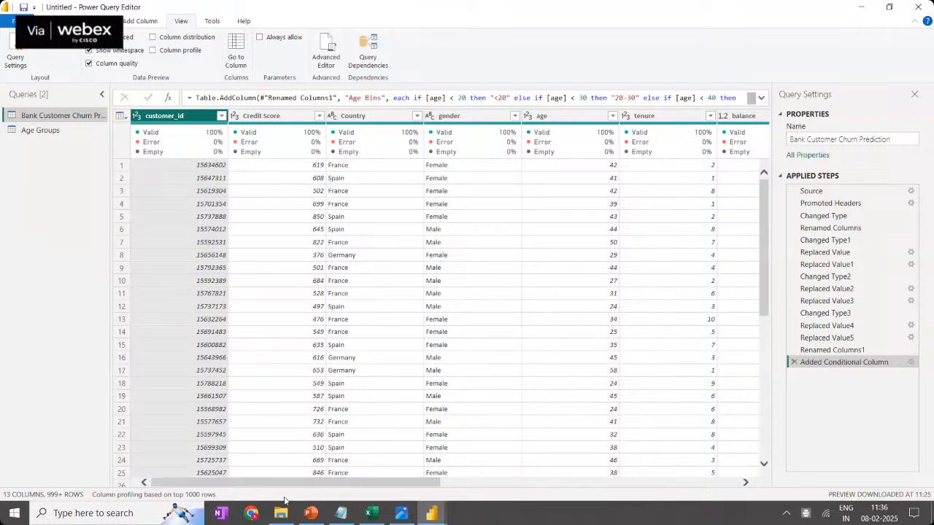
pyautogui.moveTo(412, 483); pyautogui.dragTo(724, 502)
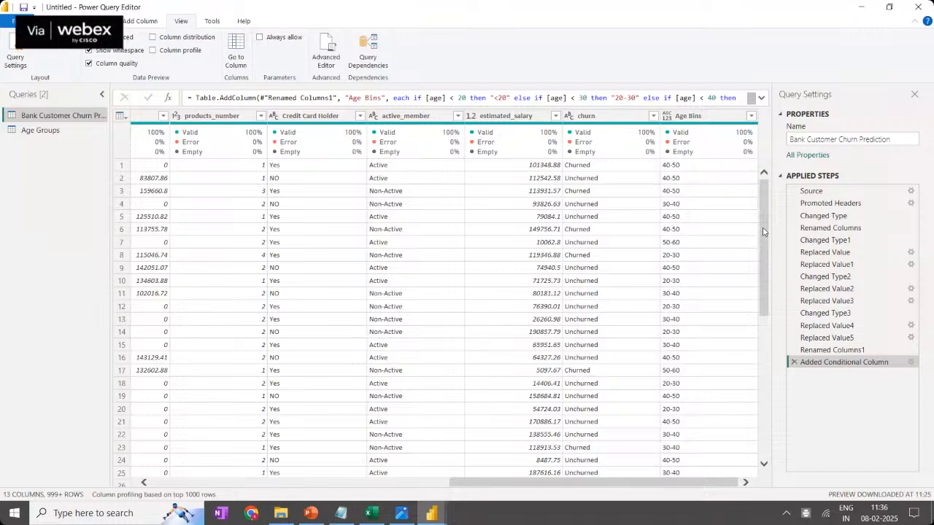
pyautogui.click(698, 119)
pyautogui.click(614, 118)
pyautogui.rightClick(614, 119)
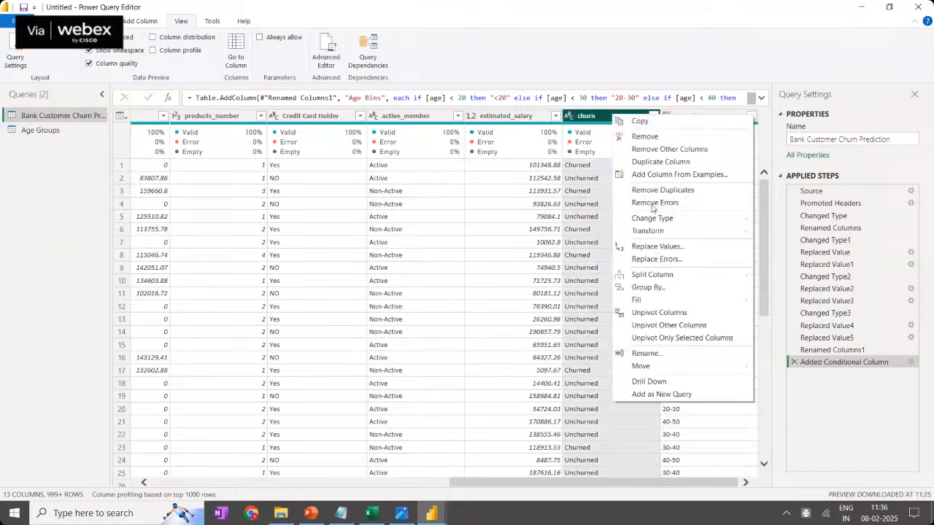
pyautogui.click(666, 247)
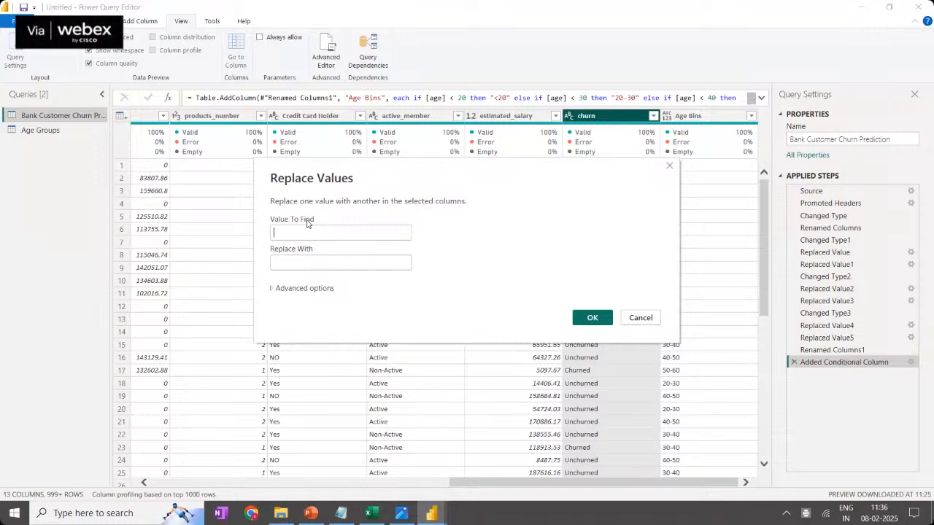
pyautogui.write('null')
pyautogui.press('Tab')
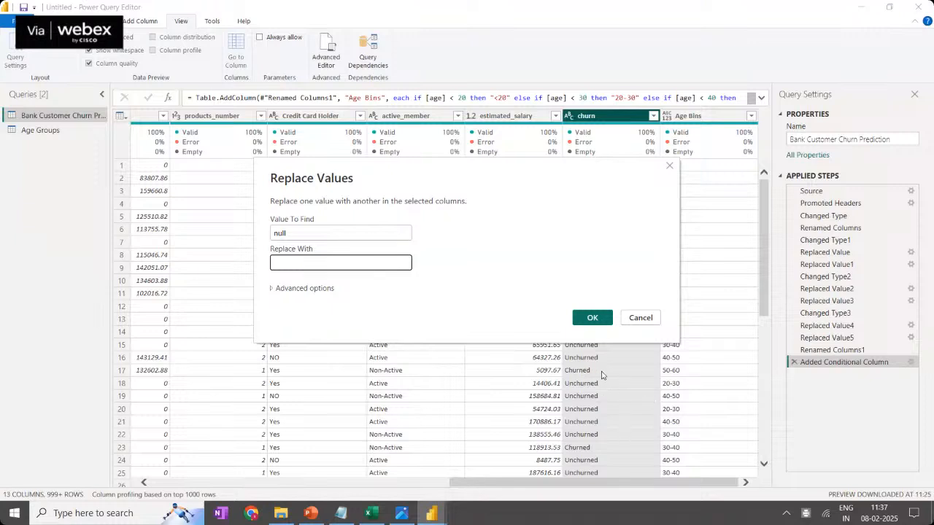
pyautogui.doubleClick(275, 233)
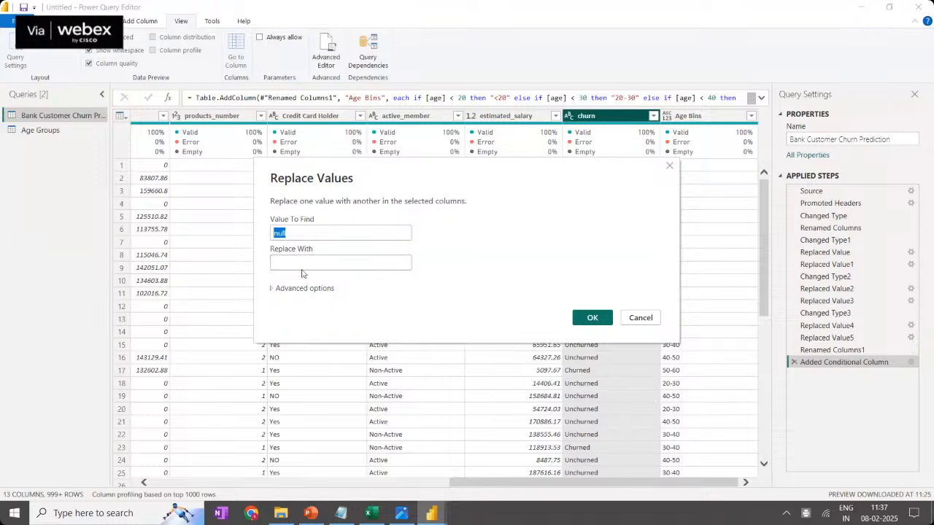
pyautogui.click(299, 264)
pyautogui.click(669, 167)
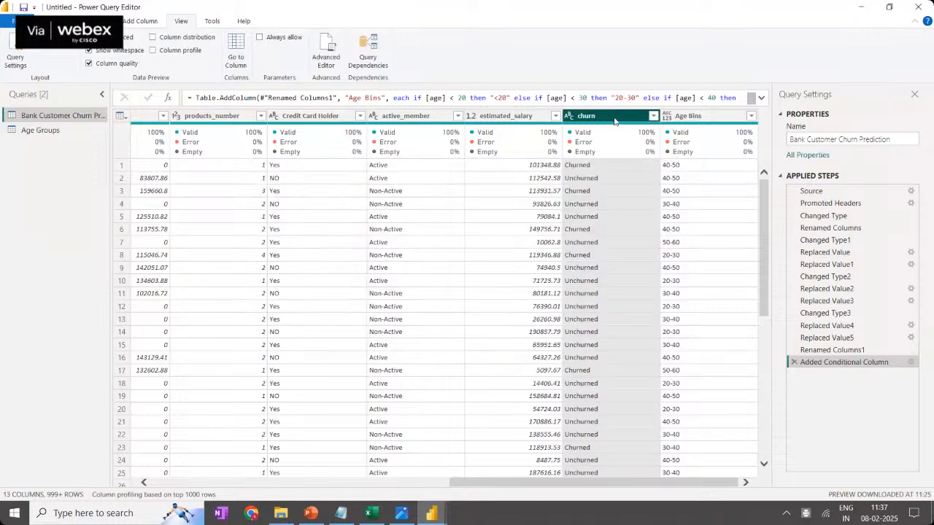
pyautogui.rightClick(614, 119)
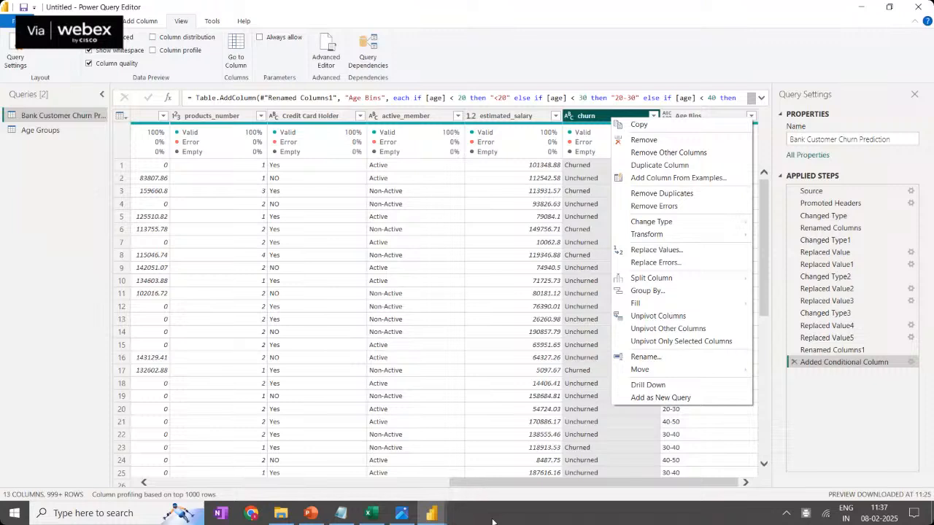
# Close the Query Settings pane, then close Power Query Editor and apply the queries to the report
pyautogui.click(914, 98)
pyautogui.click(914, 99)
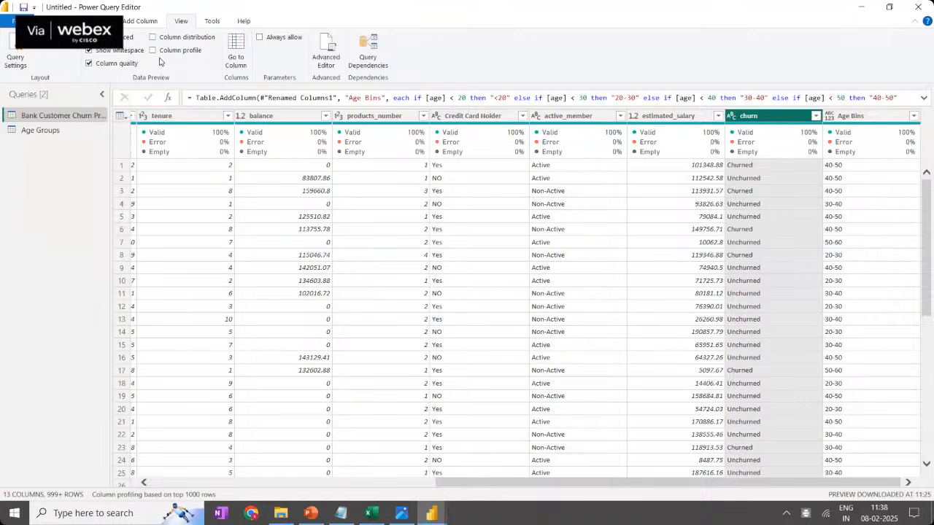
pyautogui.scroll(3, 17, 69)
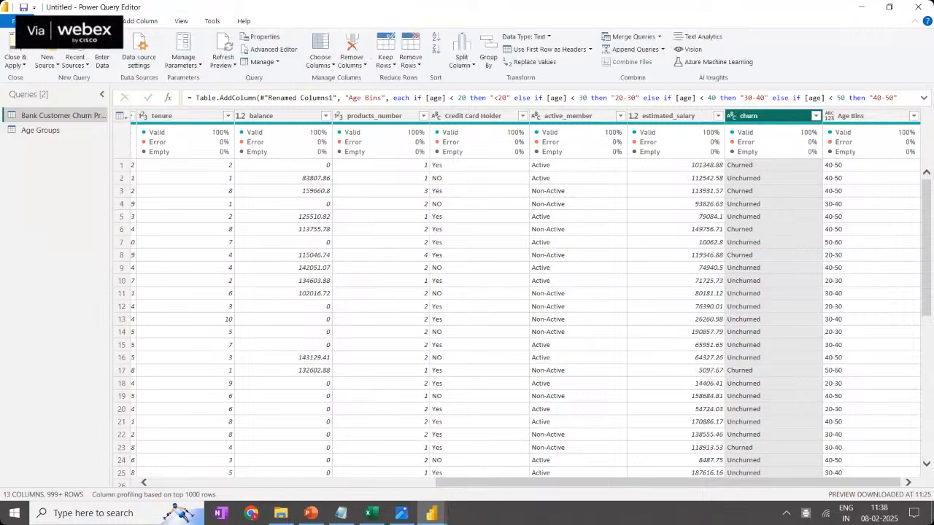
pyautogui.click(24, 70)
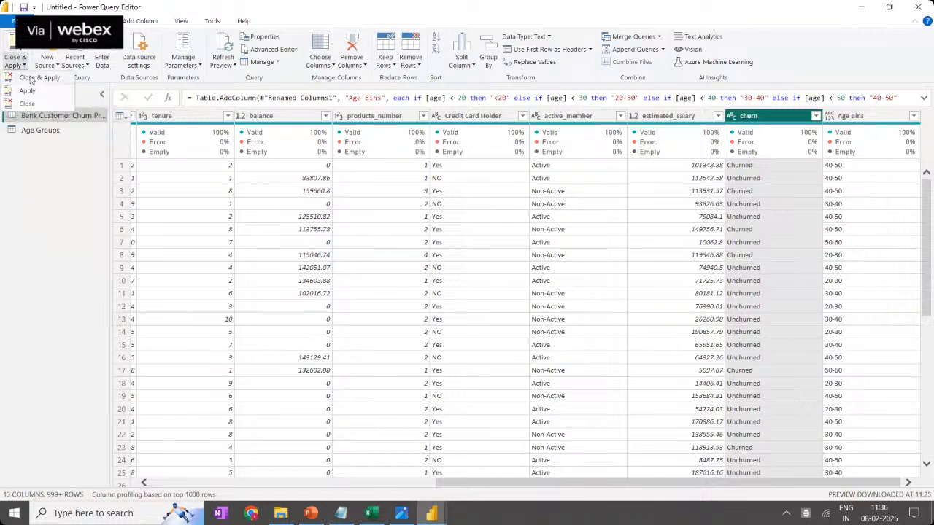
pyautogui.click(30, 78)
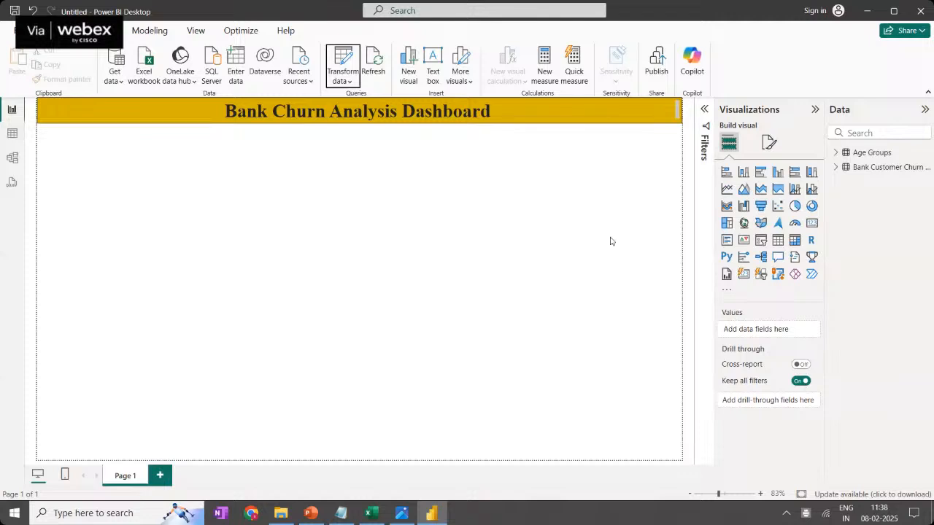
# Create a new measure in the Bank Customer Churn Prediction table and clear its default formula text
pyautogui.click(885, 169)
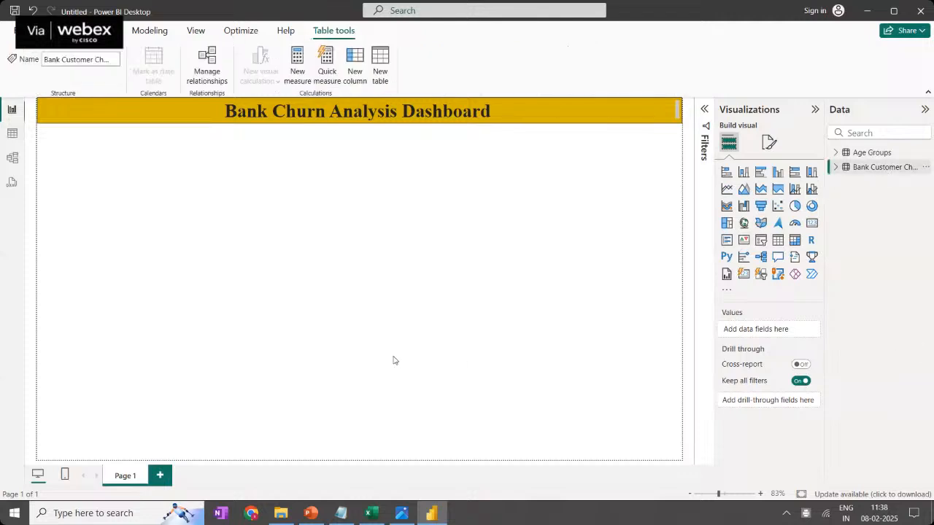
pyautogui.click(837, 168)
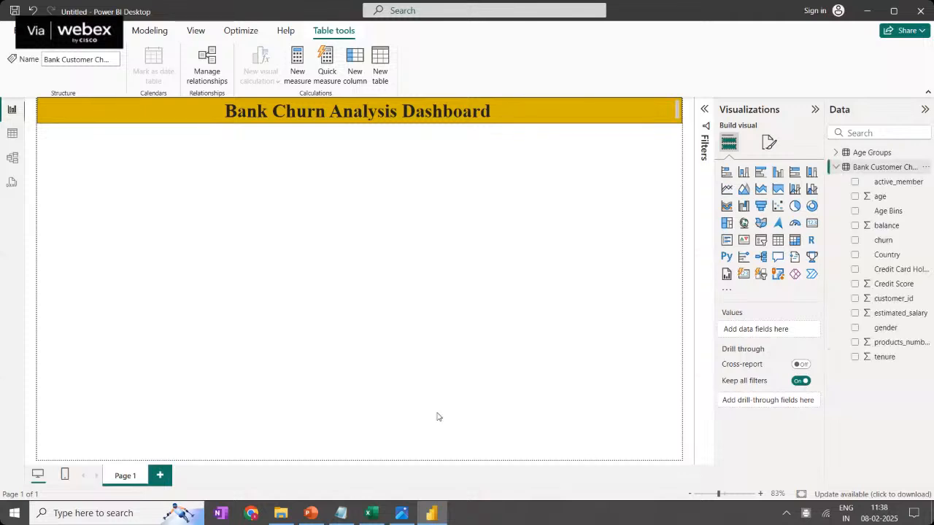
pyautogui.click(926, 167)
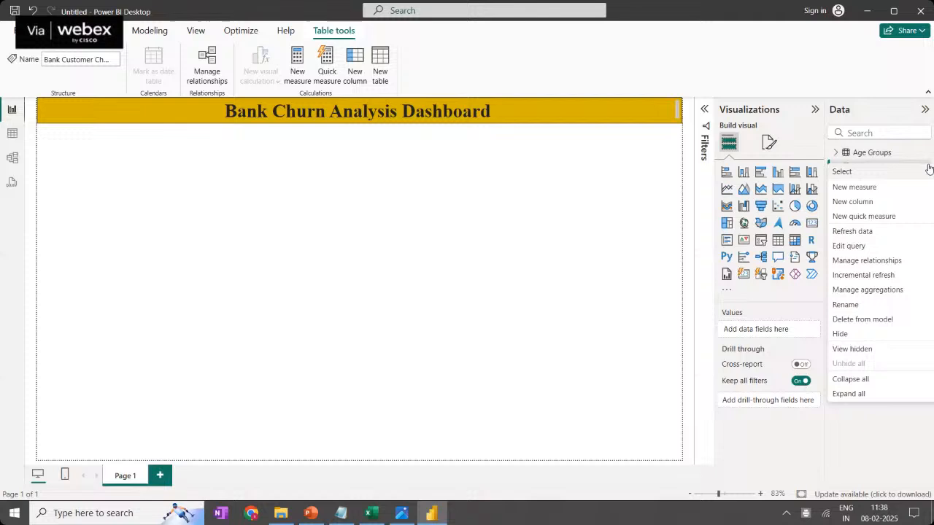
pyautogui.click(867, 191)
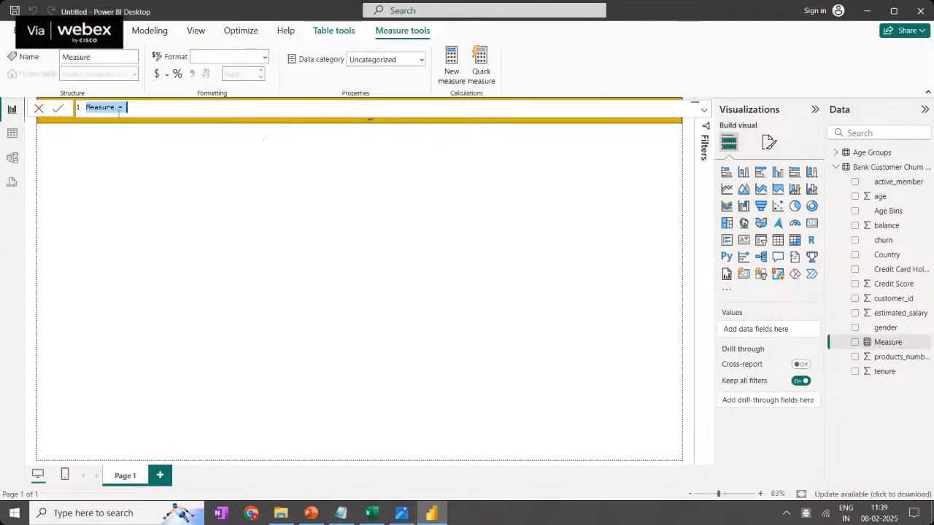
pyautogui.click(119, 113)
pyautogui.press('BackSpace')
pyautogui.press('BackSpace')
pyautogui.press('BackSpace')
pyautogui.press('BackSpace')
pyautogui.press('BackSpace')
pyautogui.press('BackSpace')
pyautogui.press('BackSpace')
pyautogui.press('BackSpace')
pyautogui.press('BackSpace')
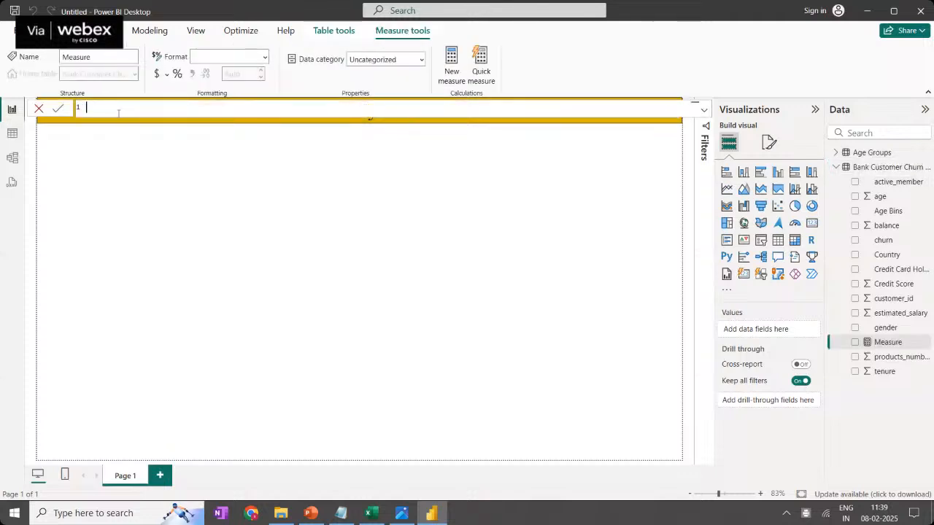
# Start the new measure's formula as Total Customers = COUNT( using the COUNT function
pyautogui.write('Total Customers = Sount')
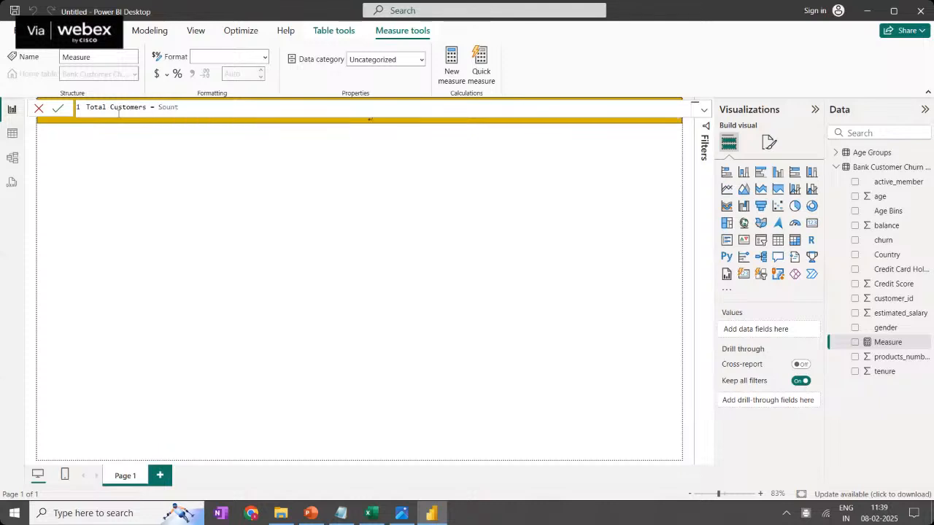
pyautogui.press('BackSpace')
pyautogui.press('BackSpace')
pyautogui.press('BackSpace')
pyautogui.press('BackSpace')
pyautogui.press('BackSpace')
pyautogui.write('cou')
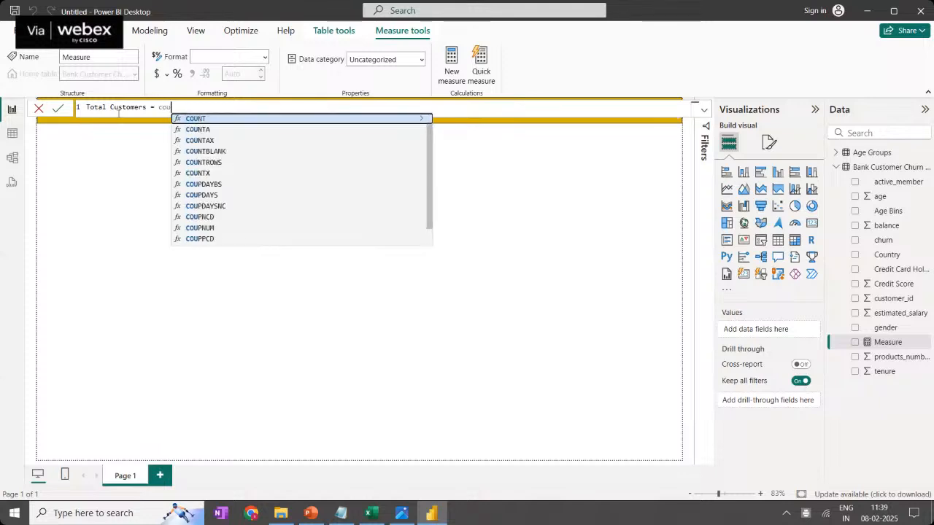
pyautogui.write('nt')
pyautogui.click(224, 130)
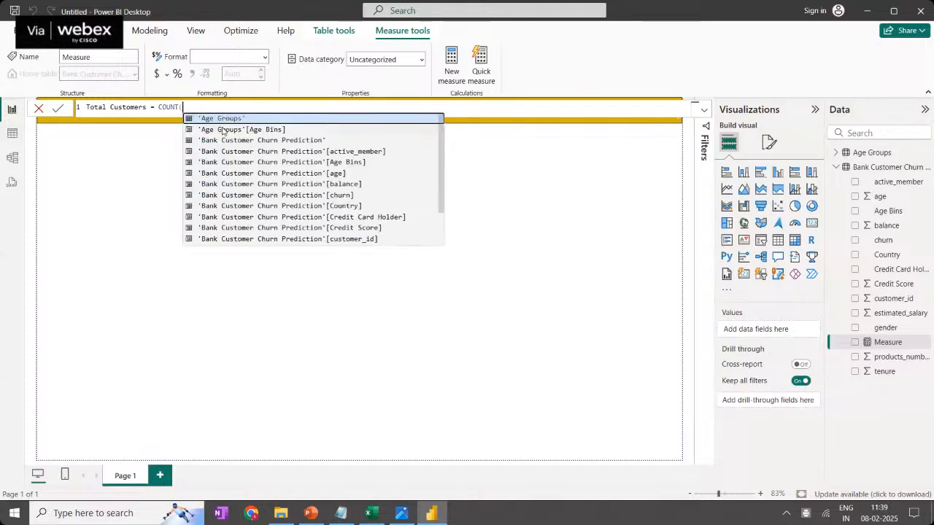
pyautogui.click(224, 129)
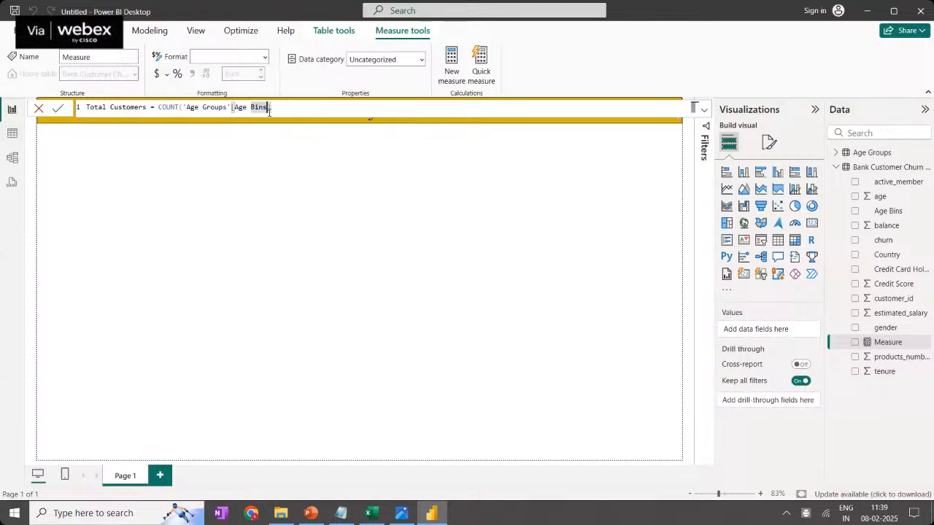
pyautogui.press('BackSpace')
pyautogui.press('BackSpace')
pyautogui.press('BackSpace')
pyautogui.press('BackSpace')
pyautogui.press('BackSpace')
pyautogui.press('BackSpace')
pyautogui.press('BackSpace')
pyautogui.press('BackSpace')
pyautogui.press('BackSpace')
pyautogui.press('BackSpace')
pyautogui.press('BackSpace')
pyautogui.press('BackSpace')
pyautogui.press('BackSpace')
pyautogui.press('BackSpace')
pyautogui.press('BackSpace')
pyautogui.press('BackSpace')
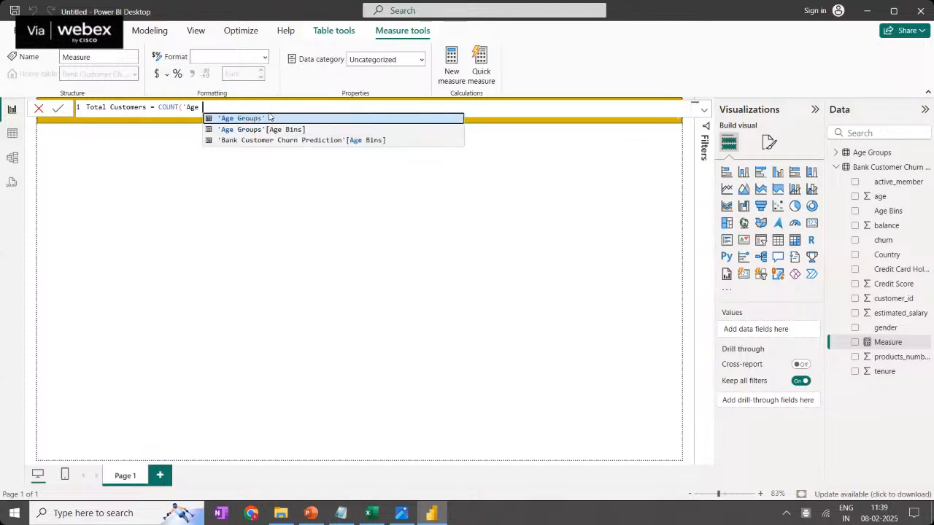
pyautogui.press('BackSpace')
pyautogui.press('BackSpace')
pyautogui.press('BackSpace')
pyautogui.press('BackSpace')
pyautogui.press('BackSpace')
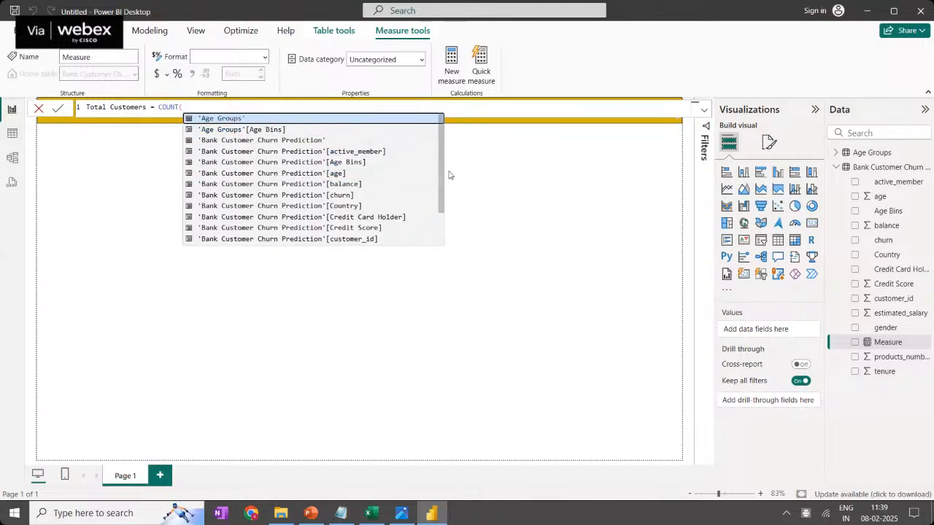
# Complete the COUNT formula with 'Bank Customer Churn Prediction'[customer_id] and commit the Total Customers measure
pyautogui.moveTo(441, 176); pyautogui.dragTo(441, 213)
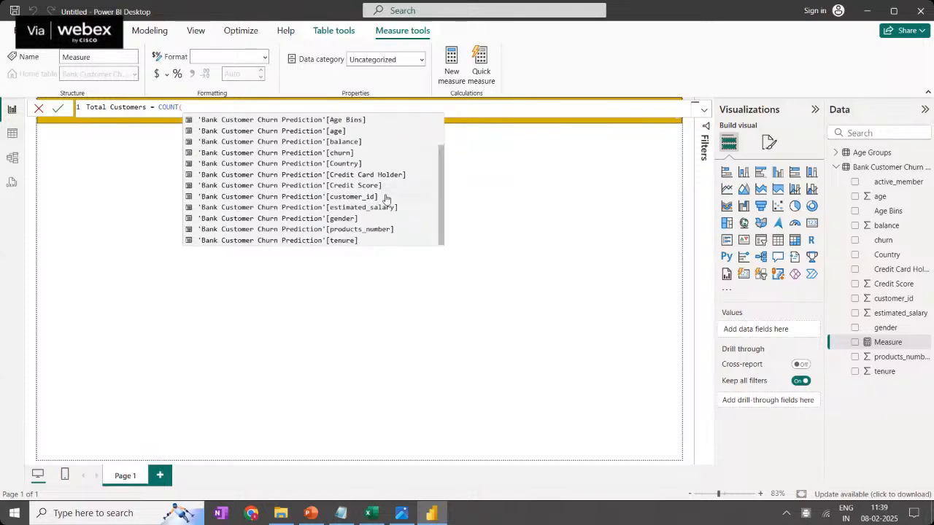
pyautogui.click(385, 198)
pyautogui.write(')')
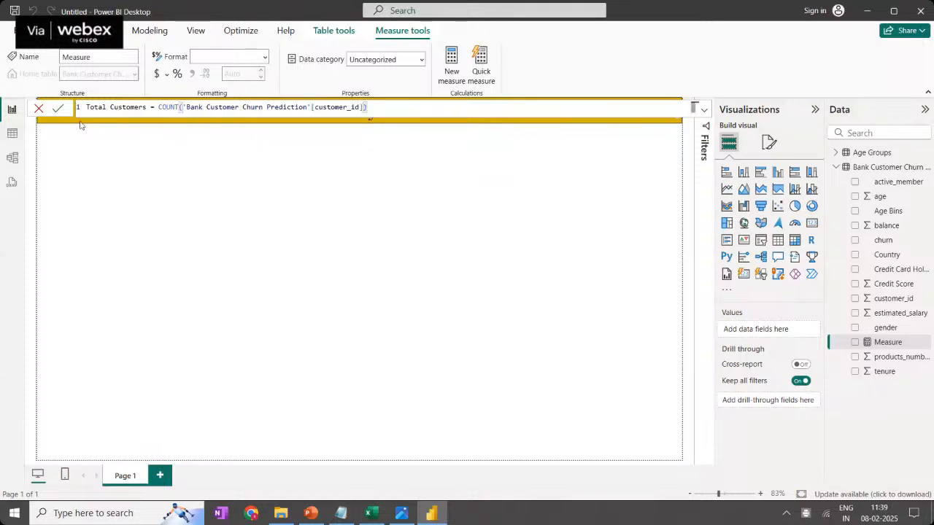
pyautogui.press('Return')
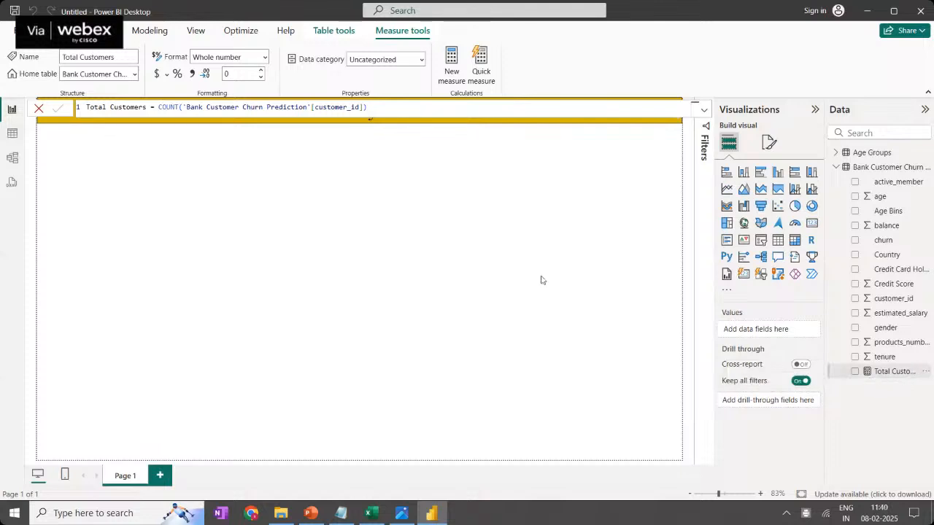
# Add a small card visual directly below the dashboard title at the page's left edge, showing the Total Customers measure
pyautogui.click(514, 227)
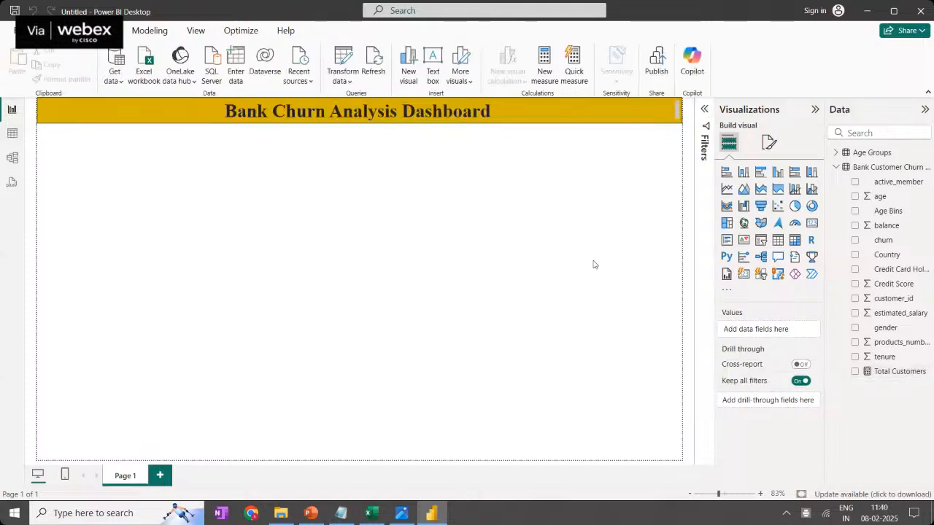
pyautogui.click(815, 229)
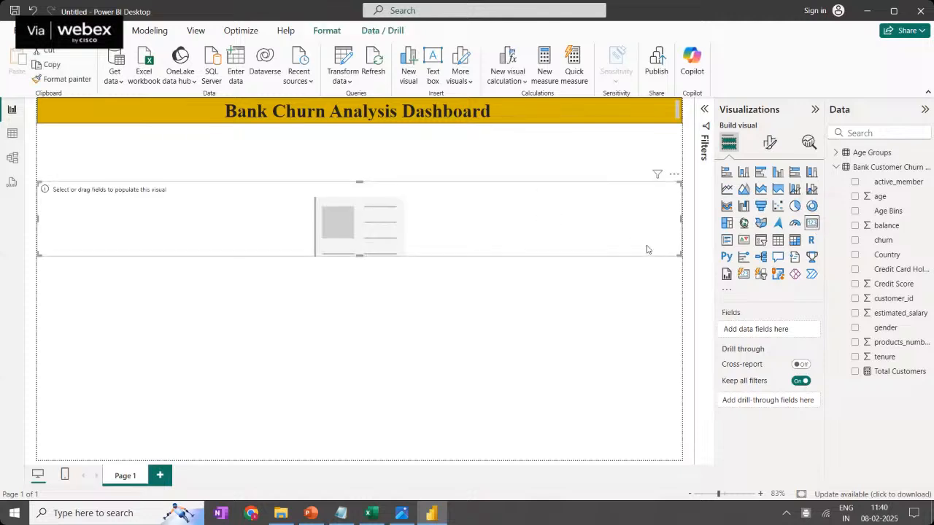
pyautogui.moveTo(680, 254); pyautogui.dragTo(155, 166)
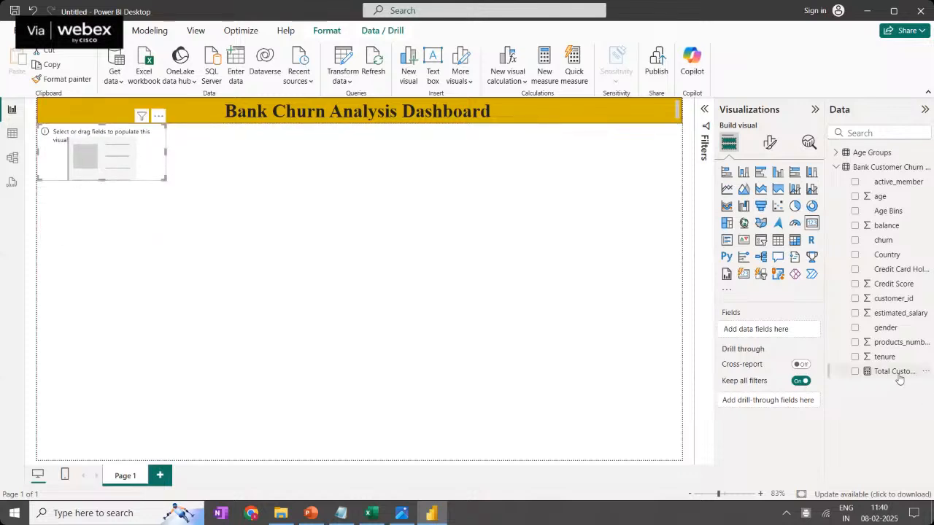
pyautogui.moveTo(899, 379); pyautogui.dragTo(775, 330)
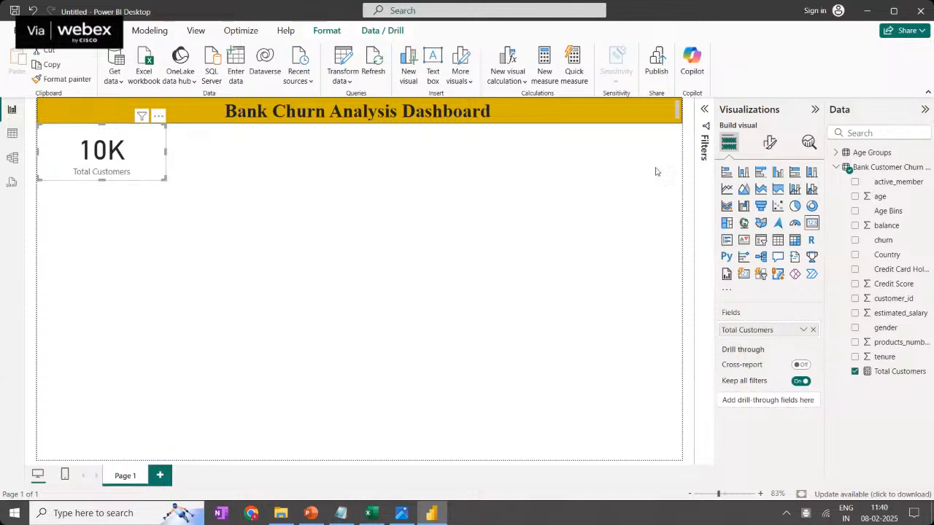
# Make the category label of the Total Customers card bold
pyautogui.click(770, 143)
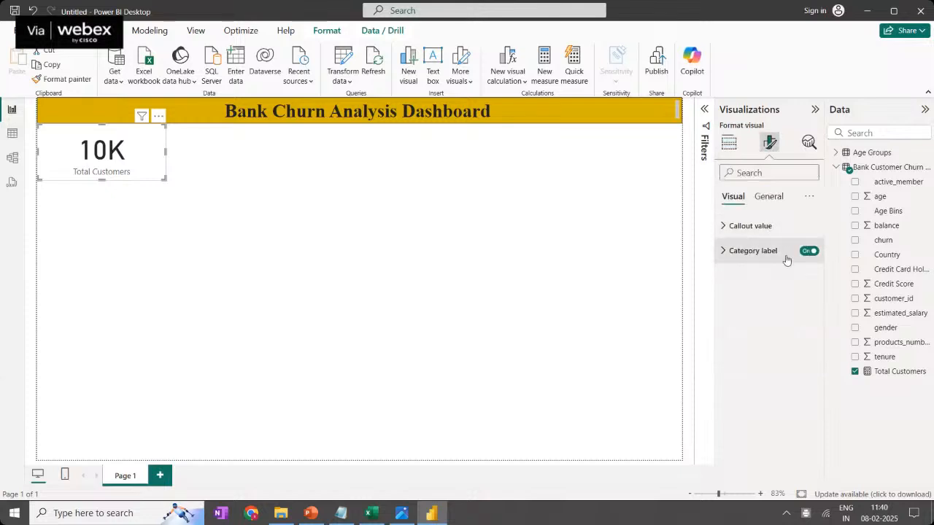
pyautogui.click(775, 197)
pyautogui.click(727, 198)
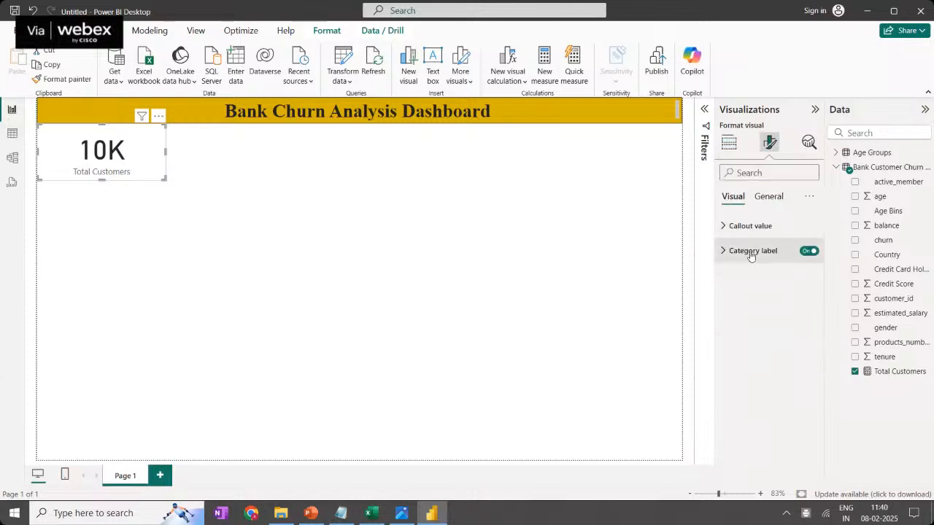
pyautogui.click(752, 252)
pyautogui.click(731, 310)
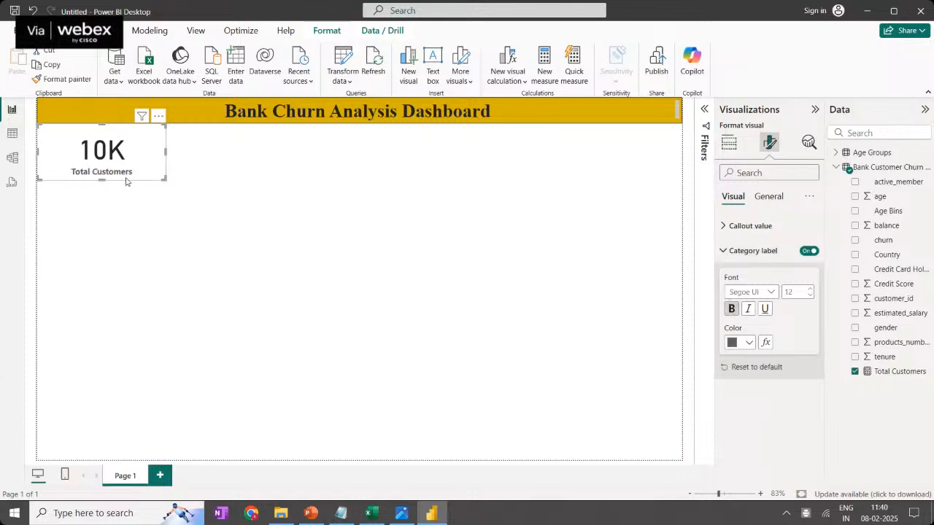
# Set the category label color of the Total Customers card to orange
pyautogui.click(759, 227)
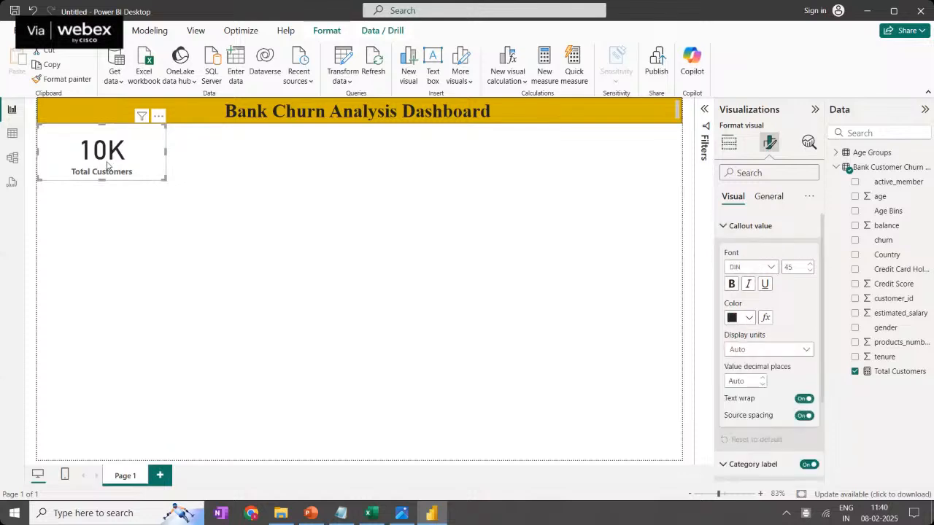
pyautogui.click(761, 227)
pyautogui.click(759, 250)
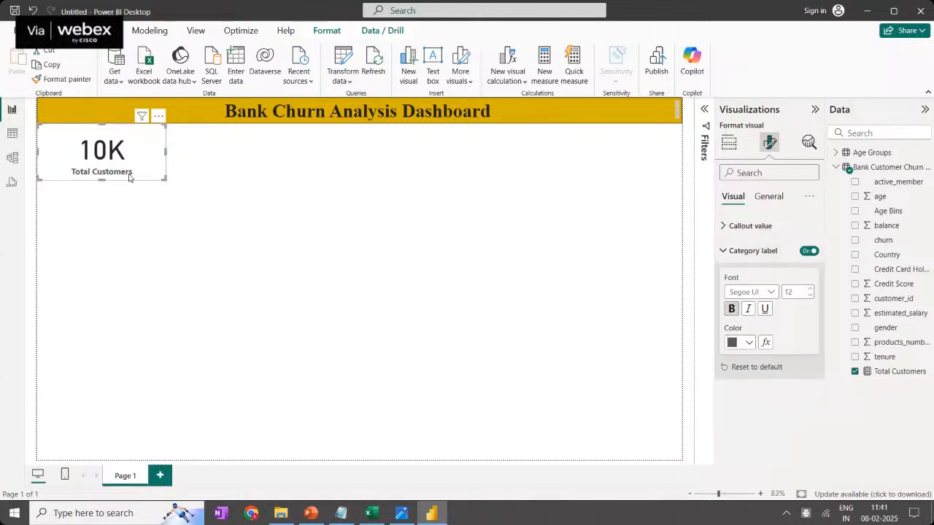
pyautogui.click(746, 342)
pyautogui.click(825, 289)
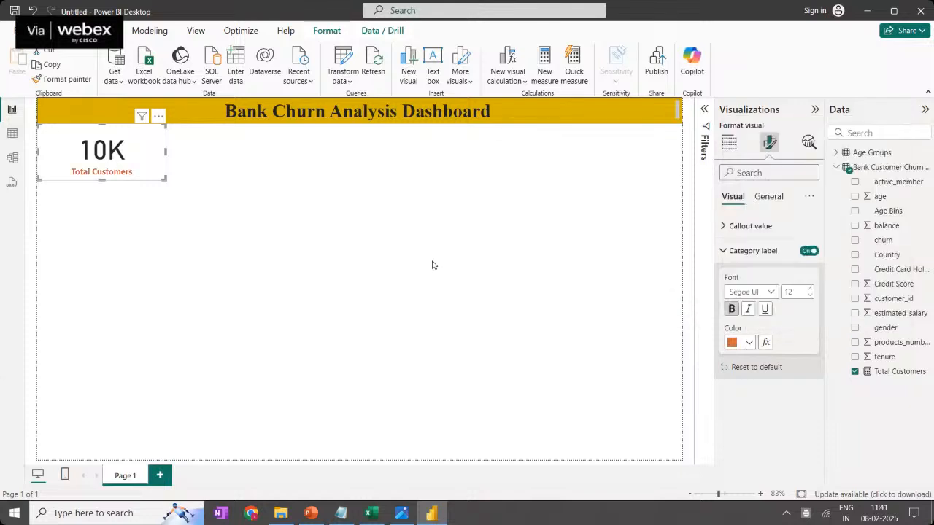
pyautogui.click(431, 265)
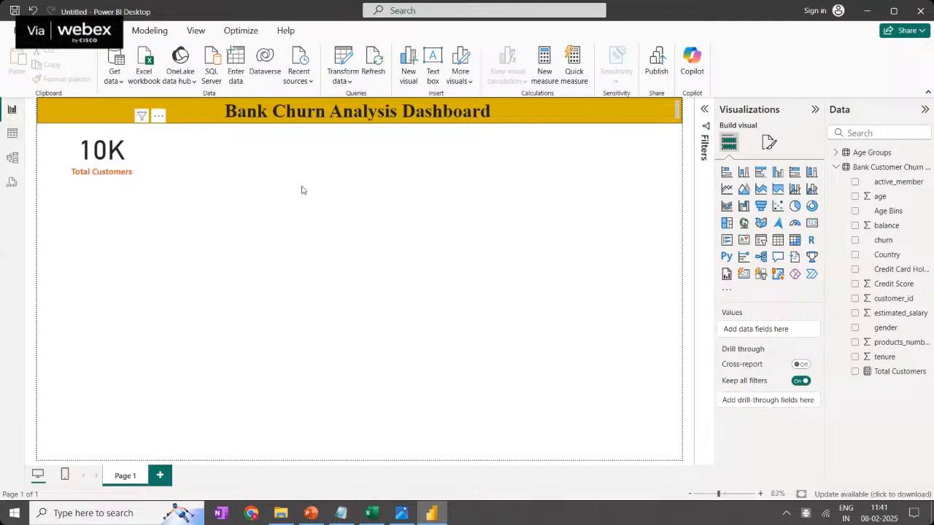
# Turn on the visual border for the Total Customers card
pyautogui.click(131, 154)
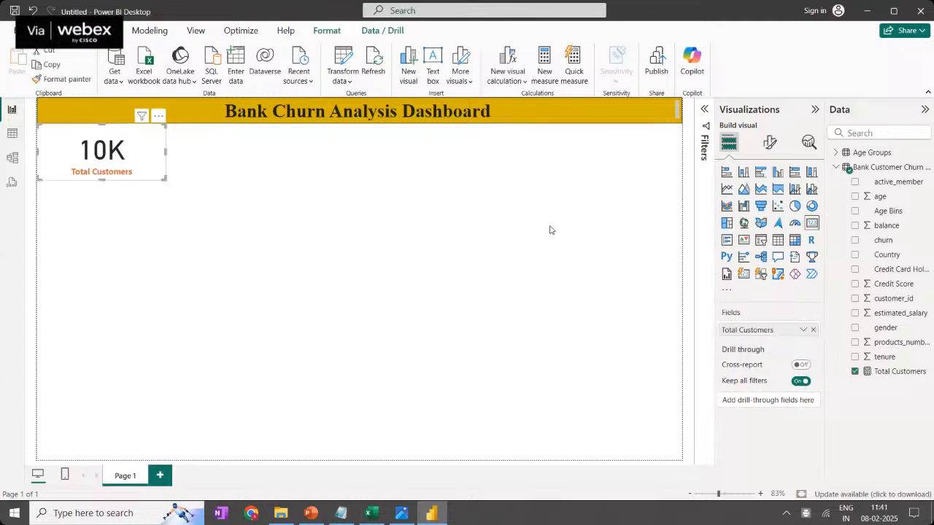
pyautogui.click(770, 144)
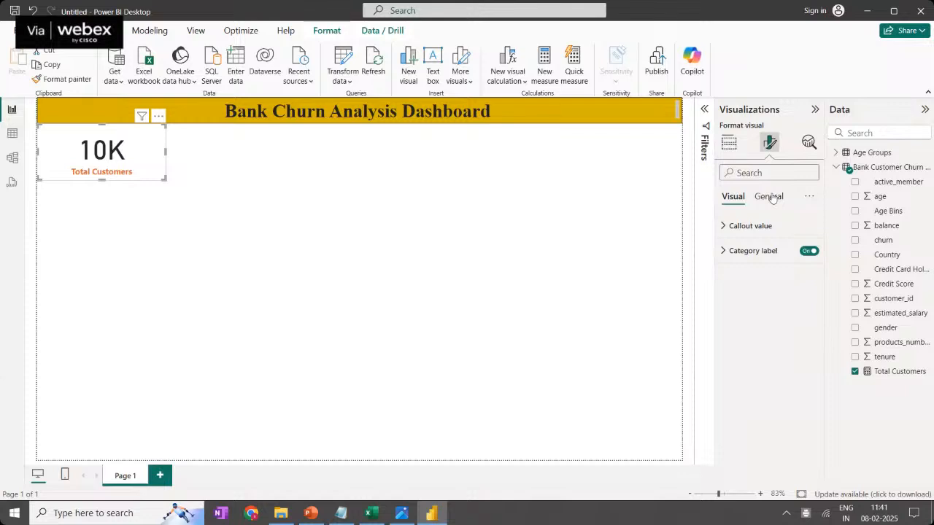
pyautogui.click(769, 196)
pyautogui.click(735, 275)
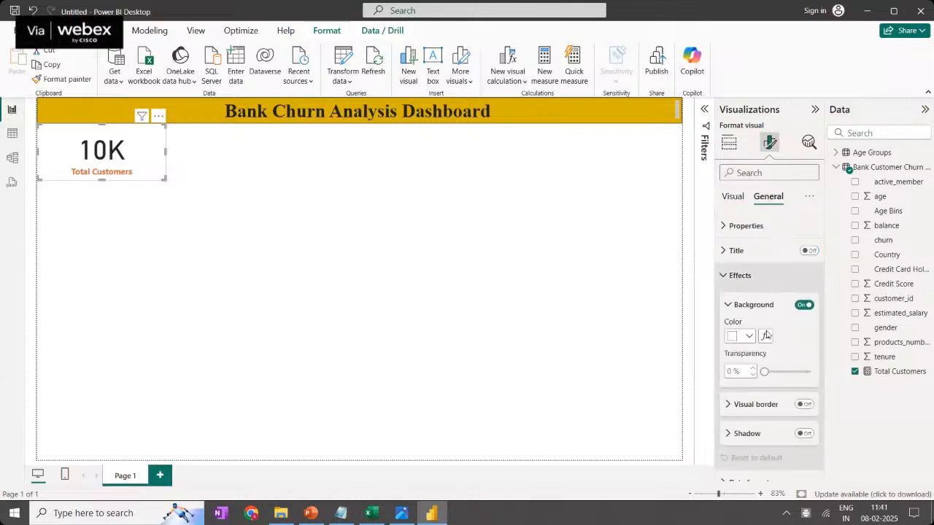
pyautogui.click(805, 404)
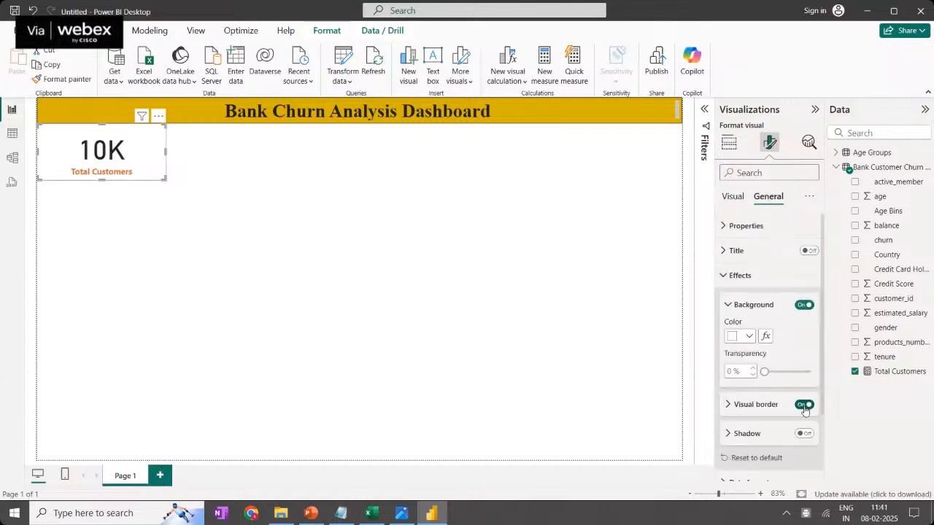
pyautogui.click(727, 308)
pyautogui.click(226, 206)
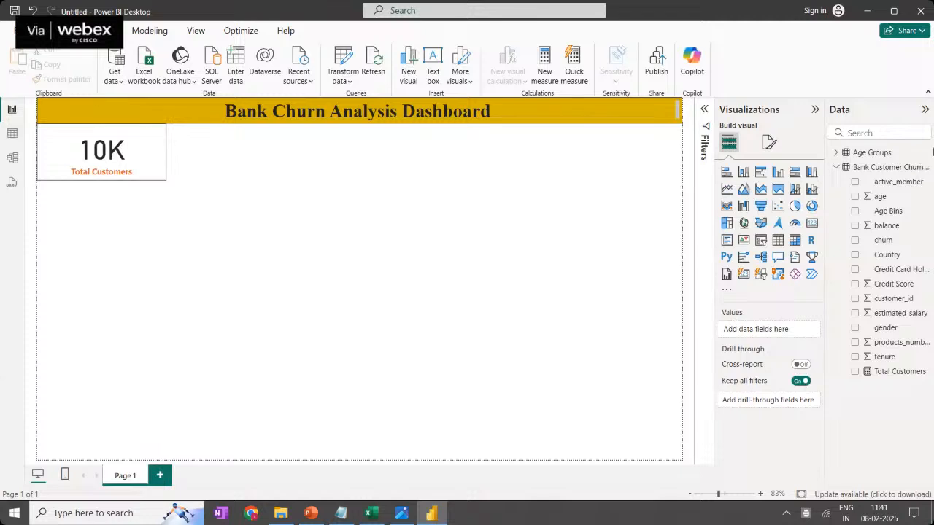
# Create another measure in the Bank Customer Churn Prediction table and name it Lost Customers in its formula
pyautogui.rightClick(897, 168)
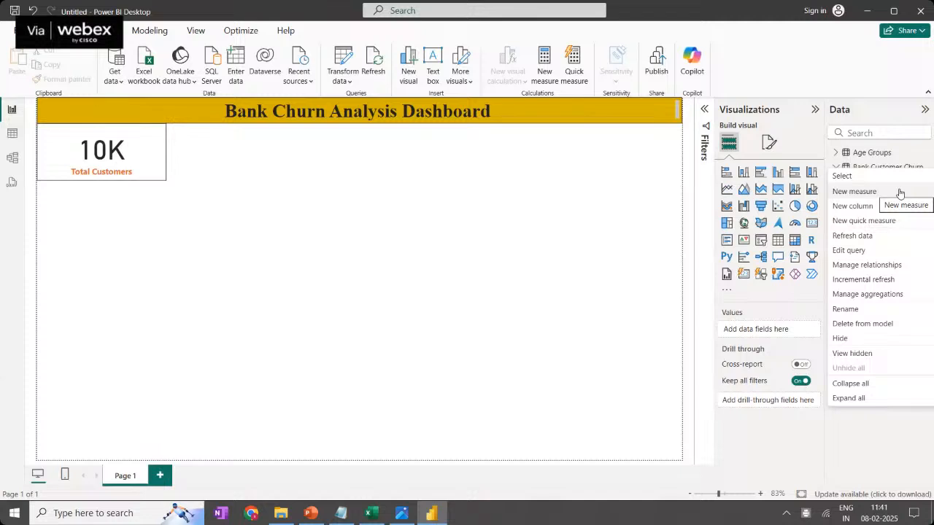
pyautogui.click(900, 193)
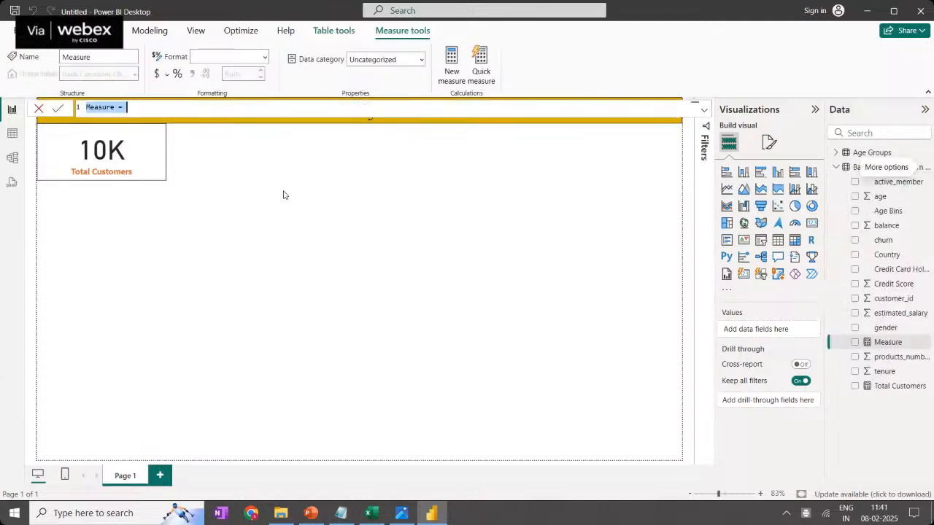
pyautogui.click(171, 109)
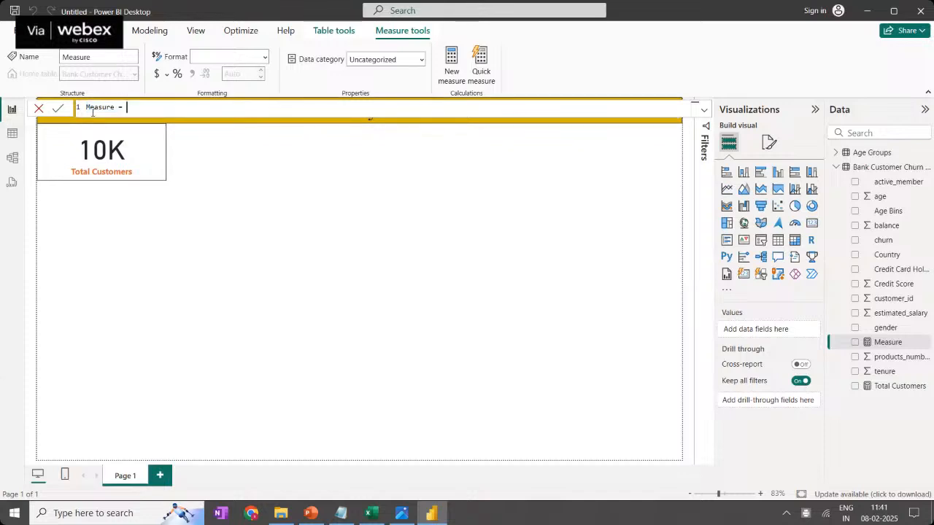
pyautogui.doubleClick(115, 107)
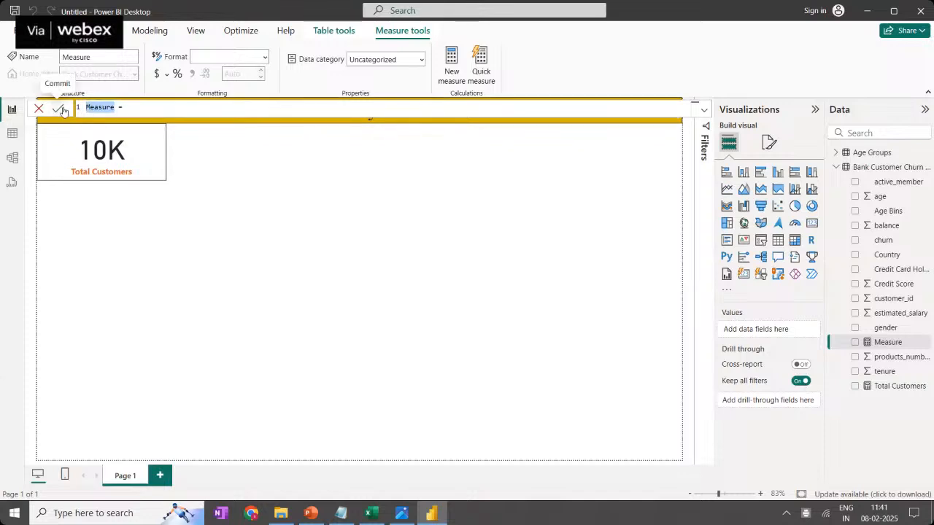
pyautogui.write('Lost C')
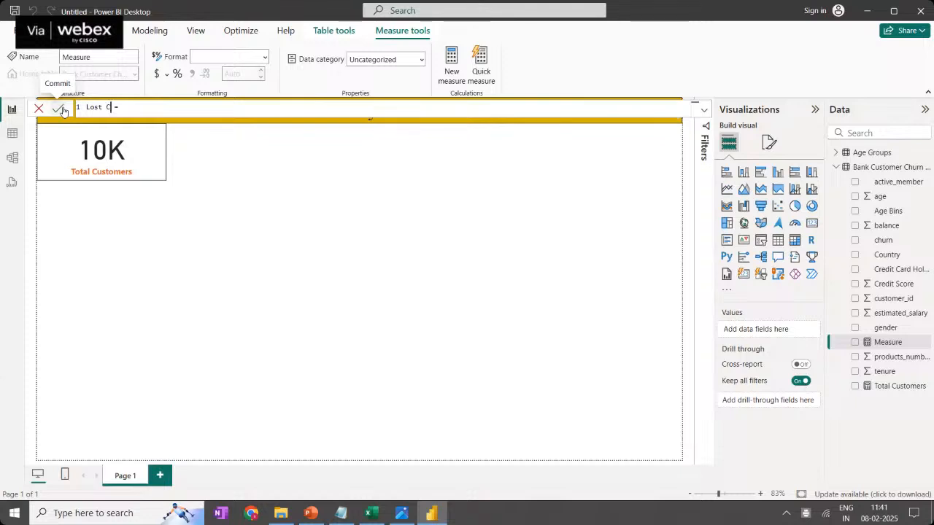
pyautogui.write('ustomers')
pyautogui.press('Right')
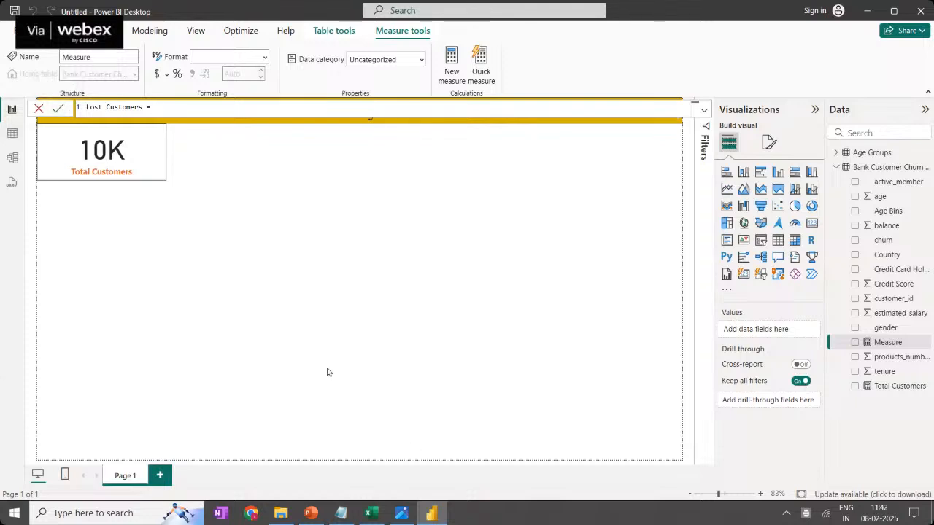
# Switch to the Notepad notes and look up the Lost Customers formula in the Measures section
pyautogui.click(340, 513)
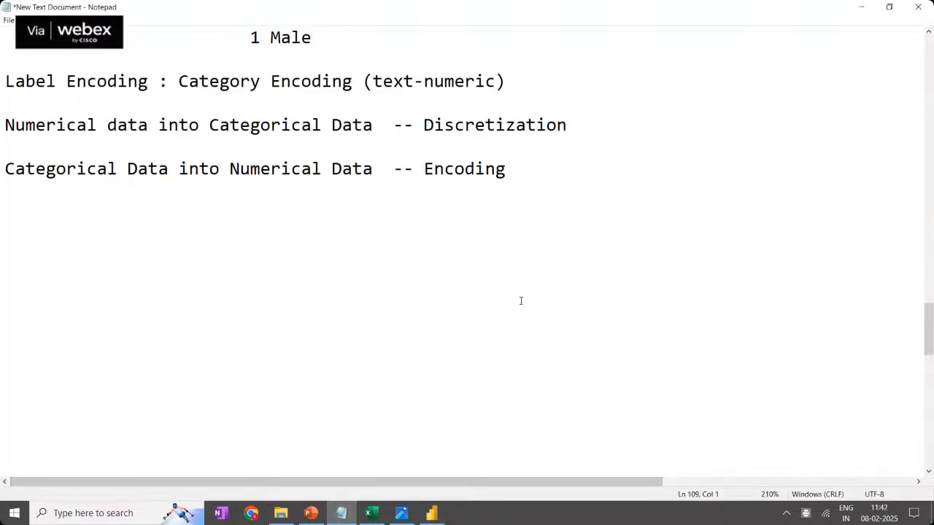
pyautogui.scroll(-1, 183, 173)
pyautogui.click(64, 97)
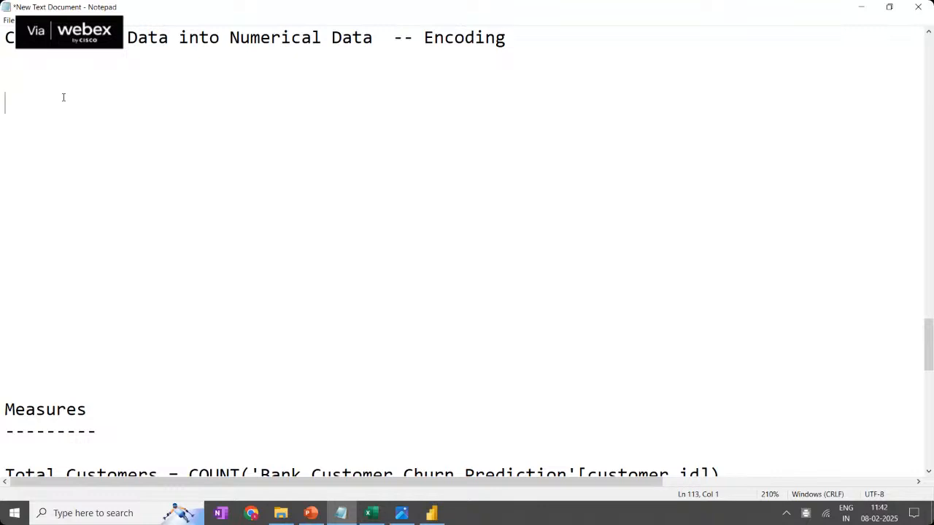
pyautogui.scroll(-4, 63, 97)
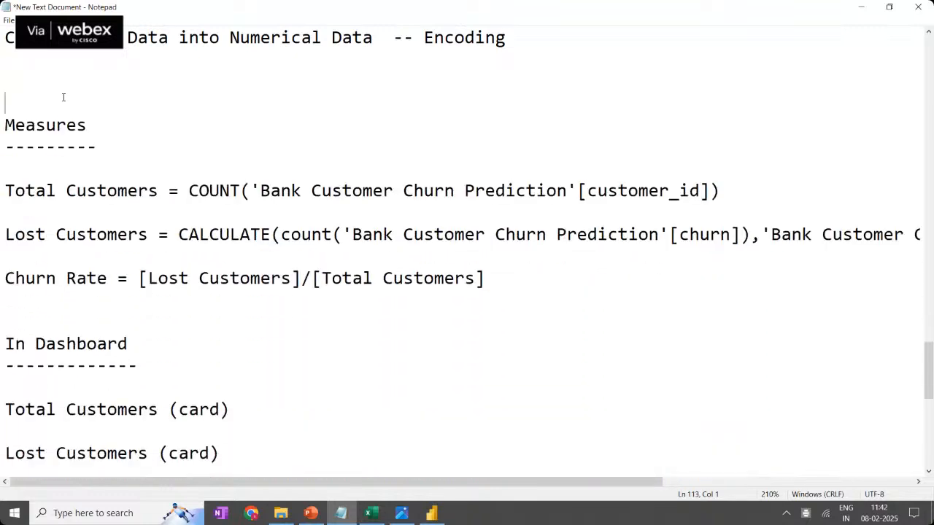
pyautogui.scroll(-1, 64, 97)
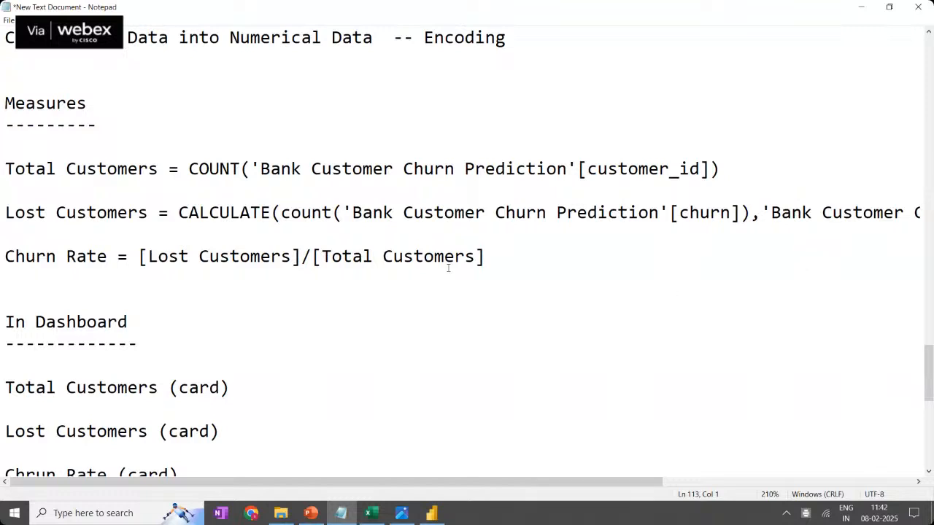
# Copy the Lost Customers formula from the notes and complete the Power BI measure with CALCULATE(count('Bank Customer Churn Prediction'[churn]),'Bank Customer Churn Prediction'[churn]="churned")
pyautogui.moveTo(178, 212); pyautogui.dragTo(887, 233)
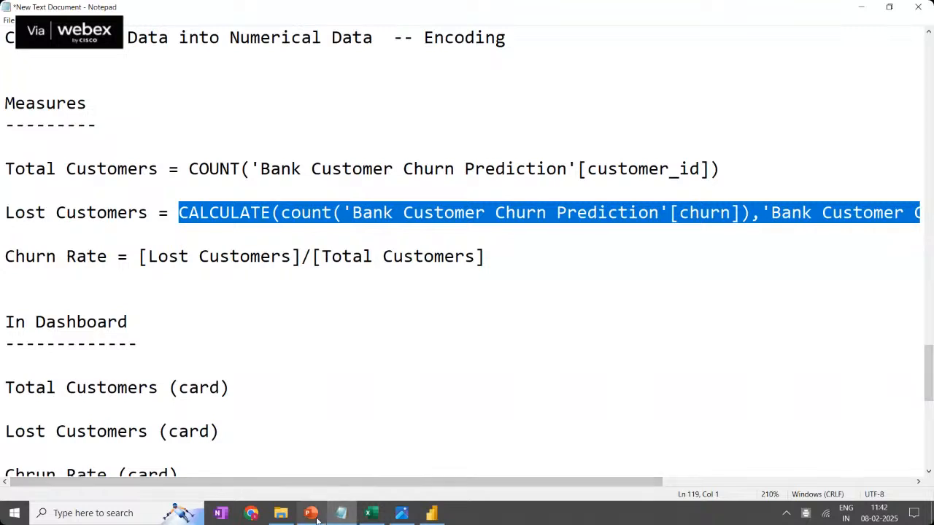
pyautogui.hotkey('alt', 'Tab')
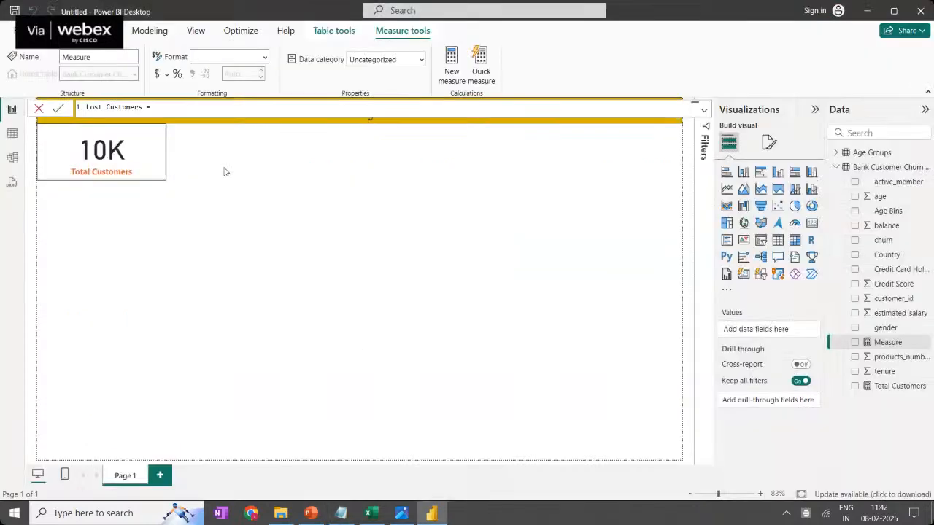
pyautogui.write('CALCULATE(count(\'Bank Customer Churn Prediction\'[churn]),\'Bank Customer Churn Prediction\'[churn]="churned")')
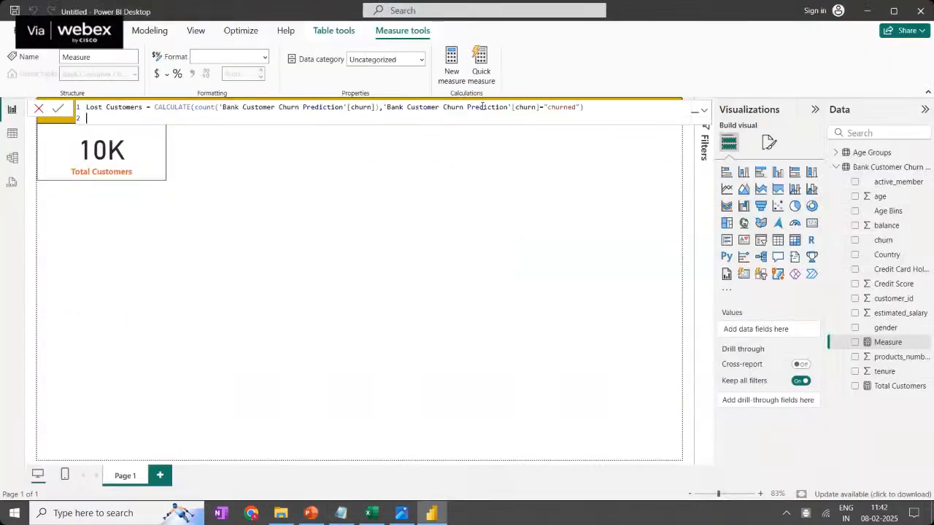
pyautogui.press('BackSpace')
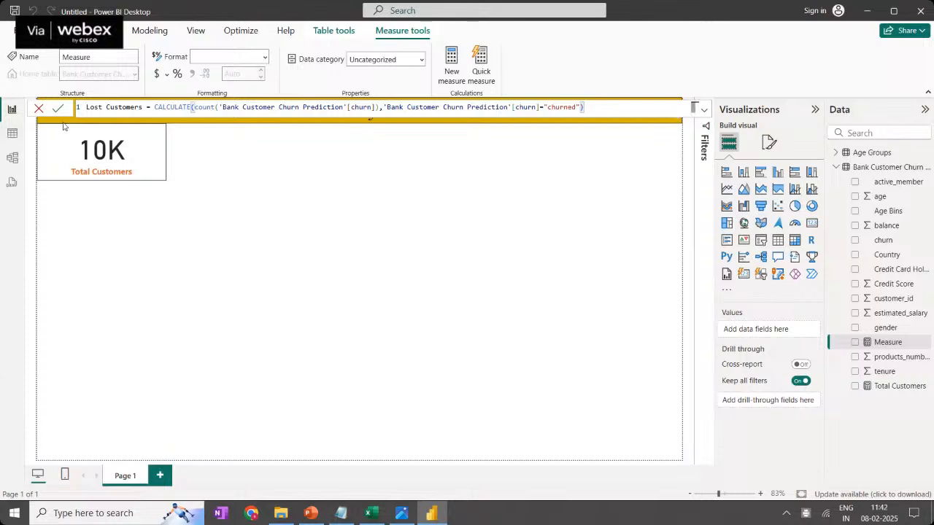
pyautogui.click(59, 111)
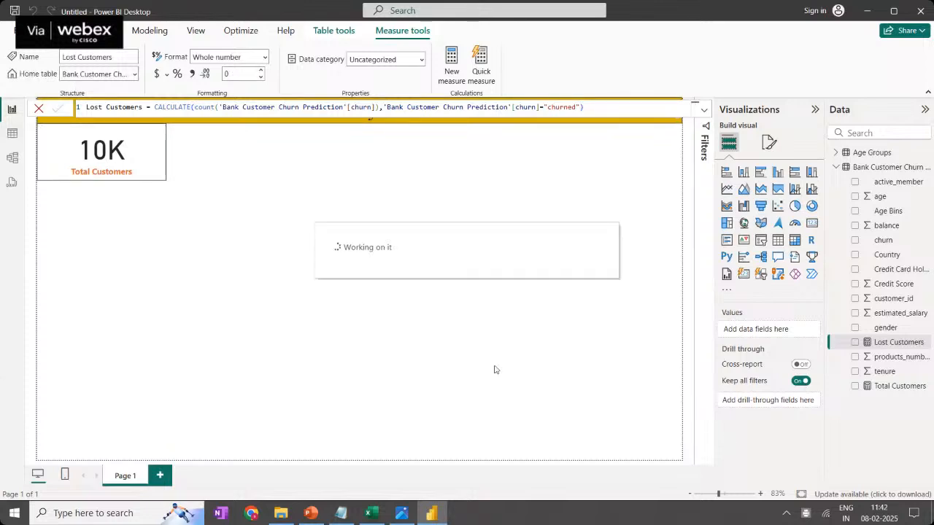
pyautogui.click(40, 108)
pyautogui.click(360, 309)
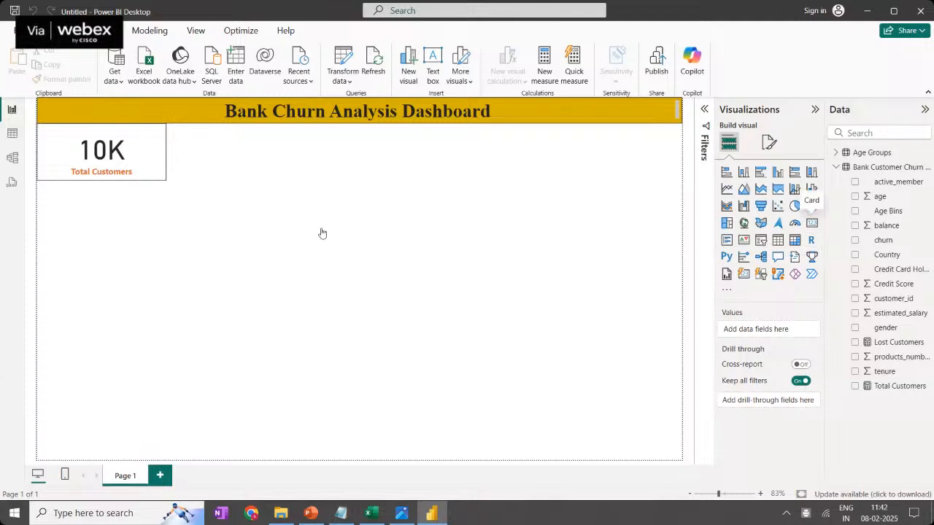
# Add a card showing the Lost Customers measure beside the Total Customers card and narrow it slightly
pyautogui.moveTo(98, 291); pyautogui.dragTo(232, 187)
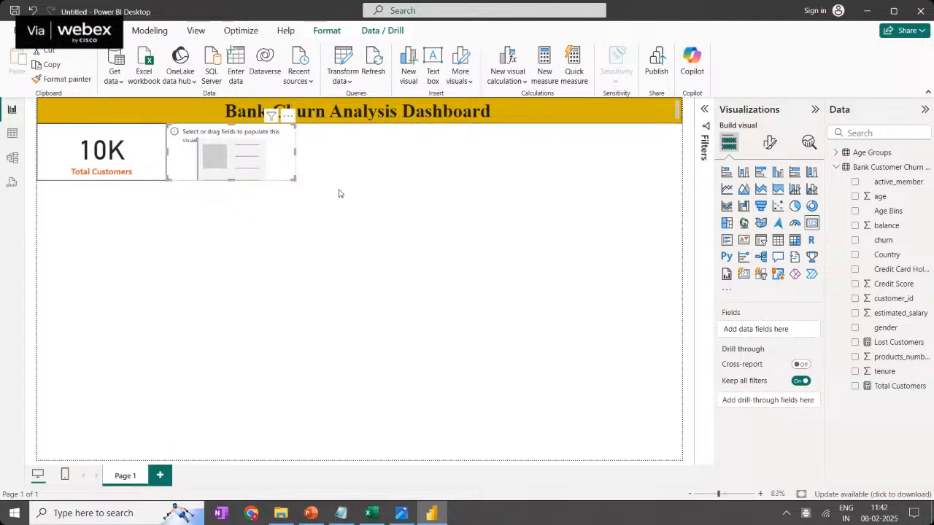
pyautogui.click(904, 347)
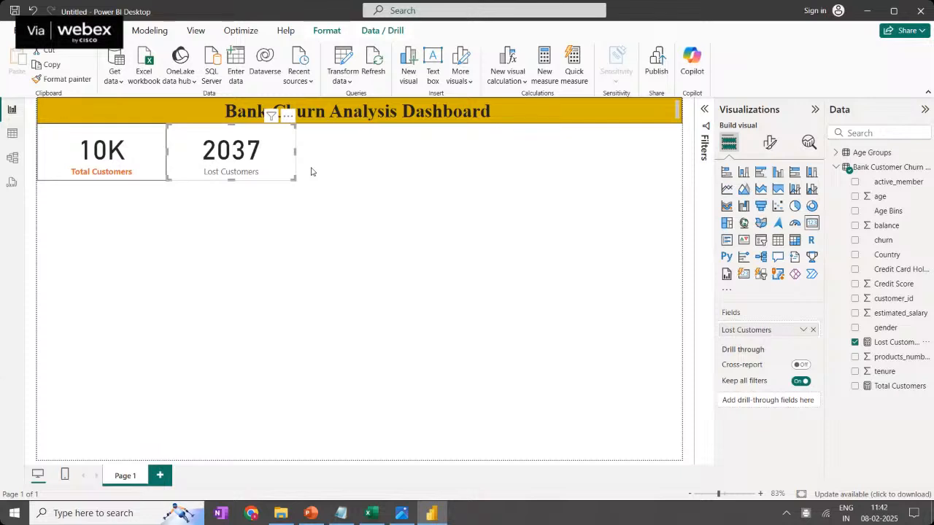
pyautogui.moveTo(296, 179); pyautogui.dragTo(292, 180)
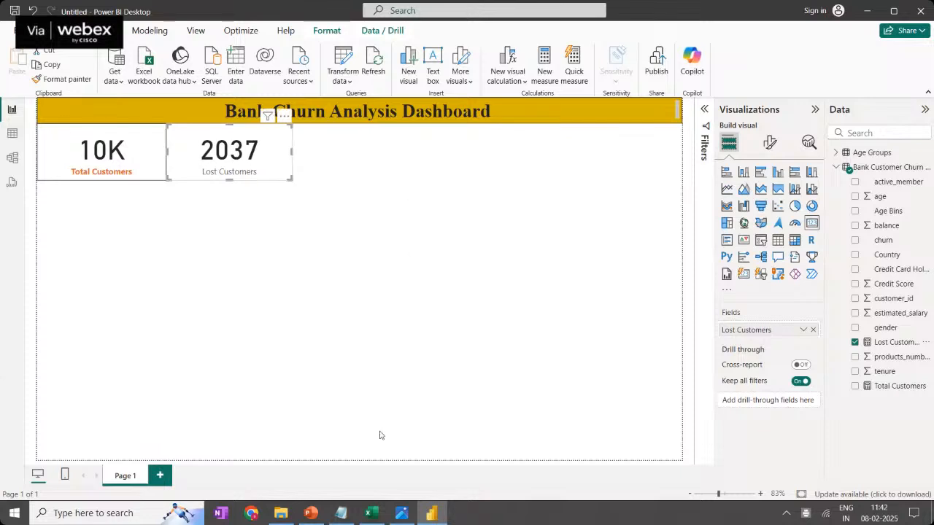
# Examine the reference image Bank Customer Churn Dashboard.jpg for the layout of the cards and charts, and return to the Power BI report
pyautogui.moveTo(400, 514)
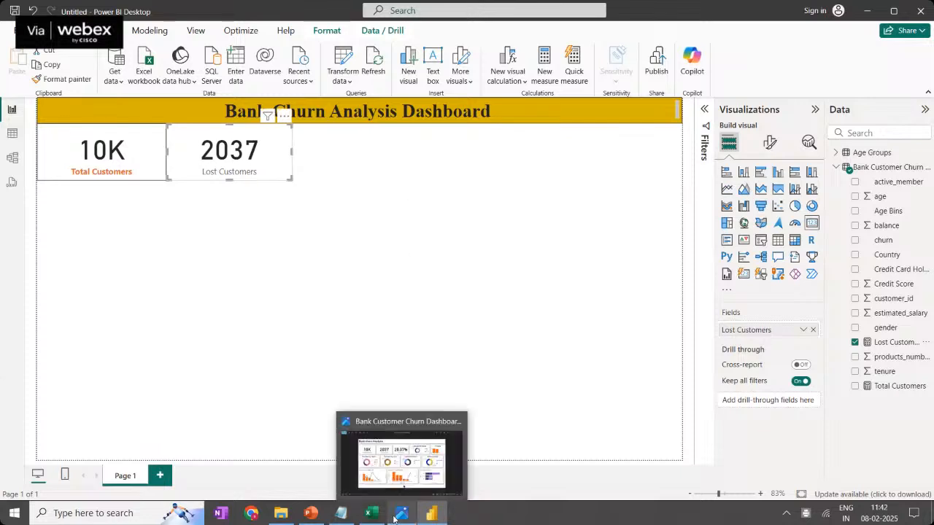
pyautogui.click(409, 465)
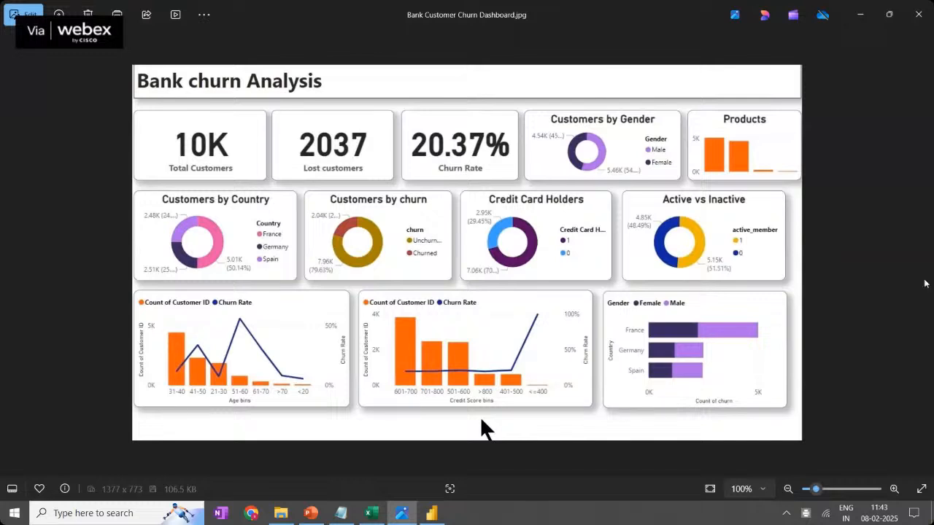
pyautogui.click(872, 20)
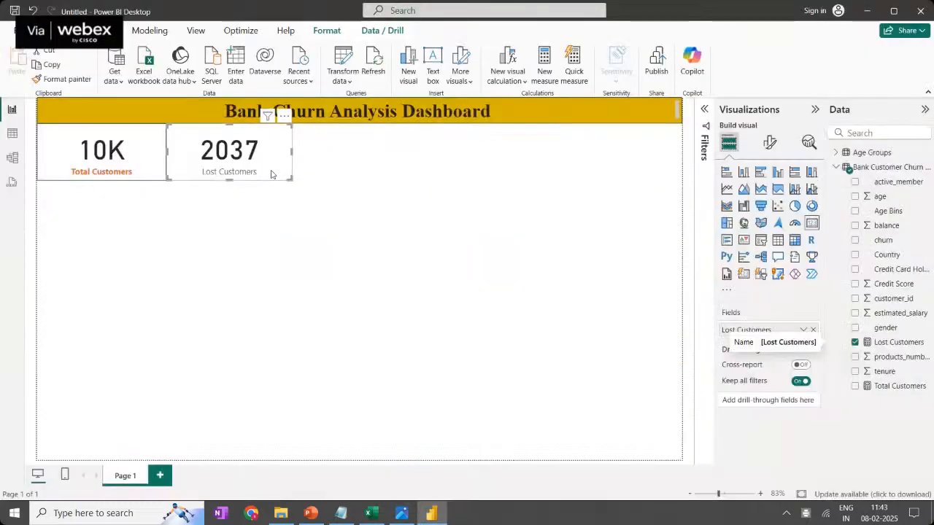
# Make the category label of the Lost Customers card bold and set its color to purple
pyautogui.click(770, 142)
pyautogui.click(767, 251)
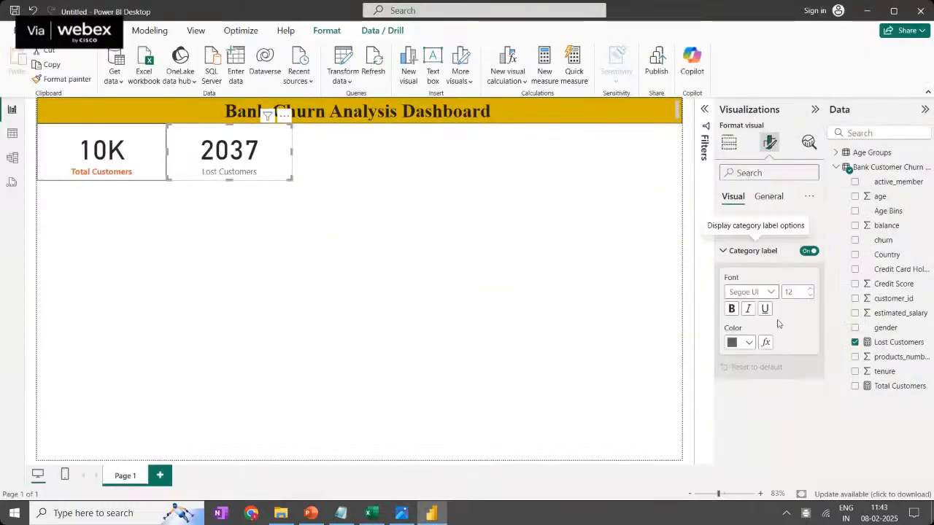
pyautogui.click(732, 309)
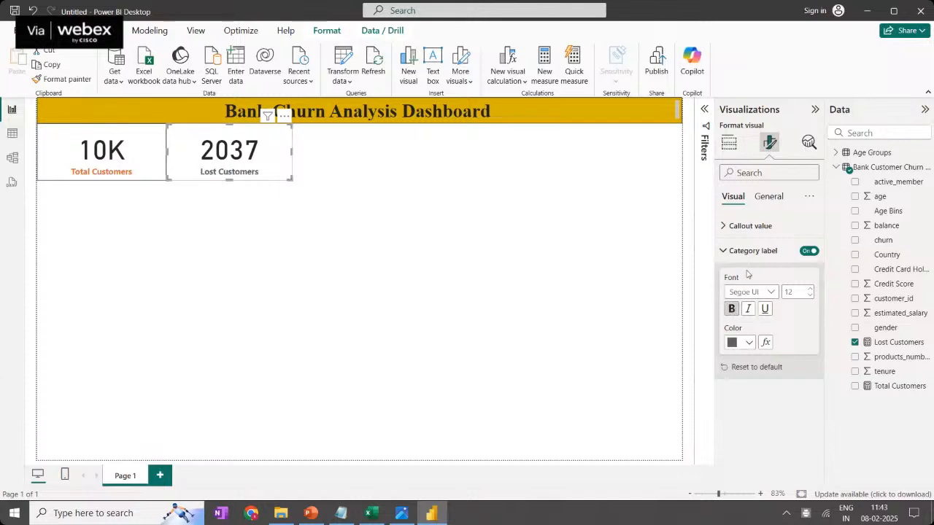
pyautogui.click(747, 343)
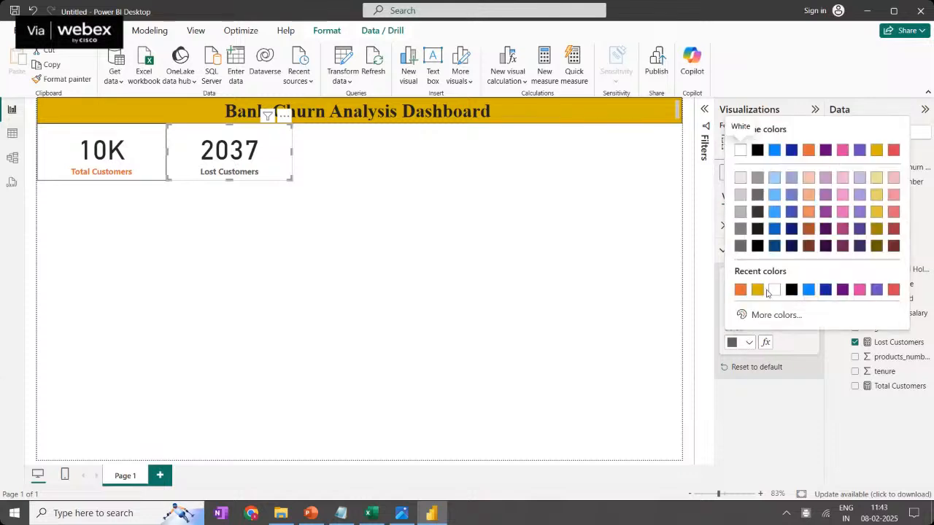
pyautogui.click(843, 290)
pyautogui.click(523, 248)
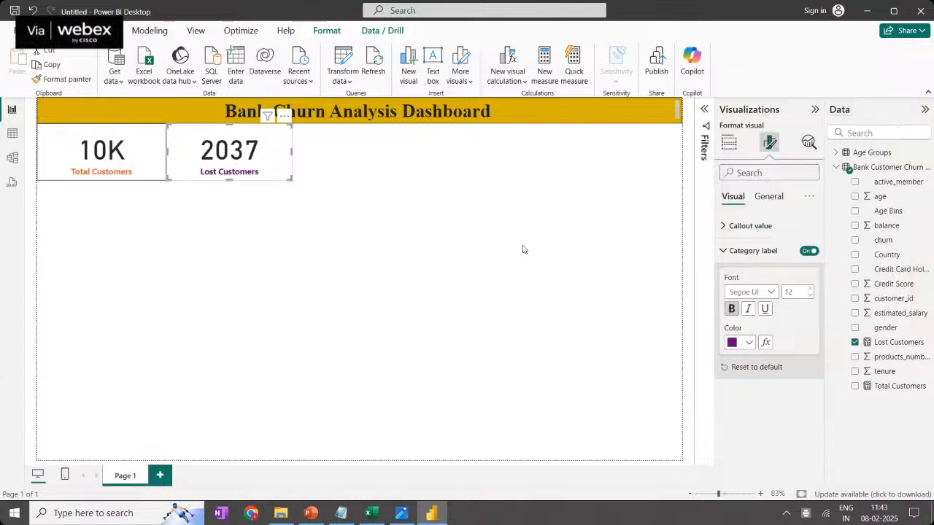
# Turn on the visual border for the Lost Customers card
pyautogui.click(265, 149)
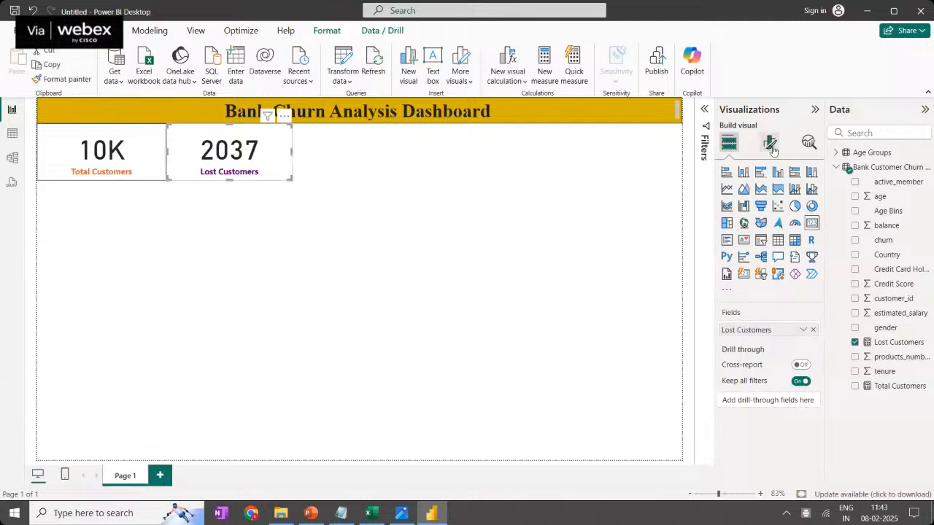
pyautogui.click(770, 144)
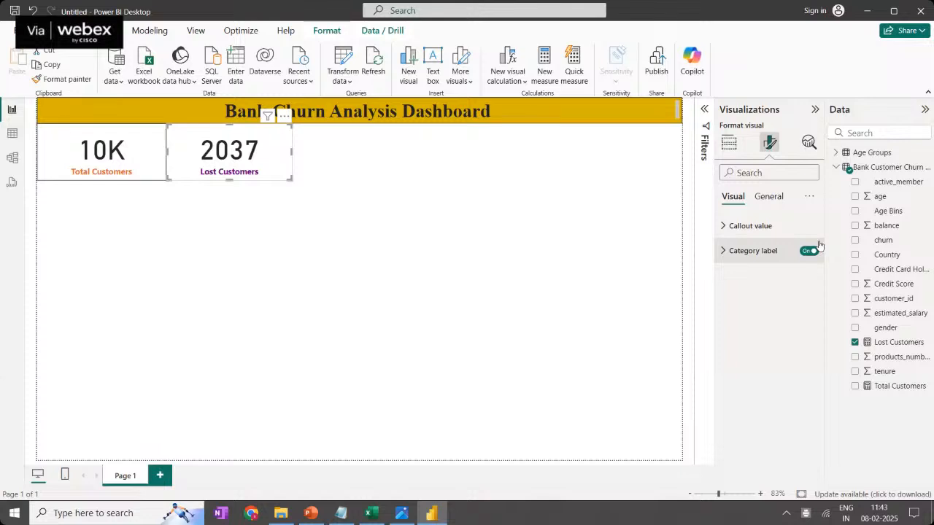
pyautogui.click(776, 197)
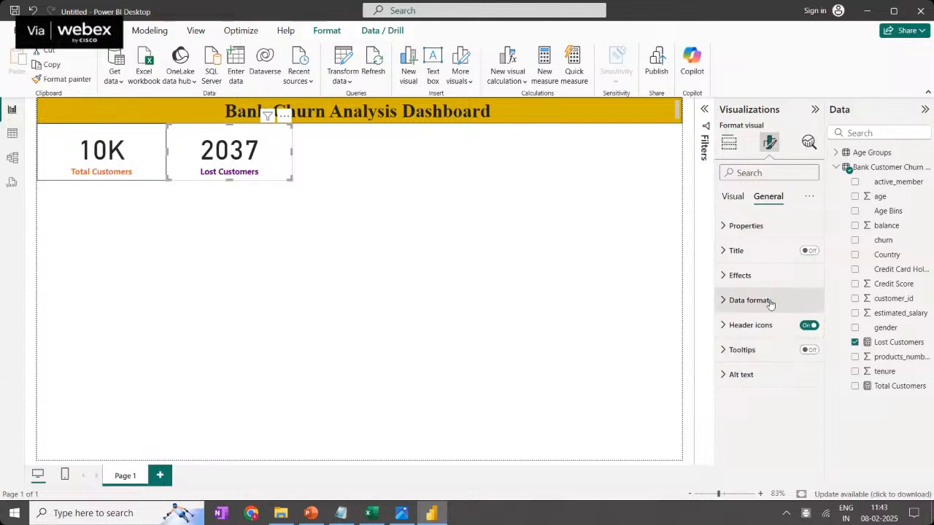
pyautogui.click(741, 275)
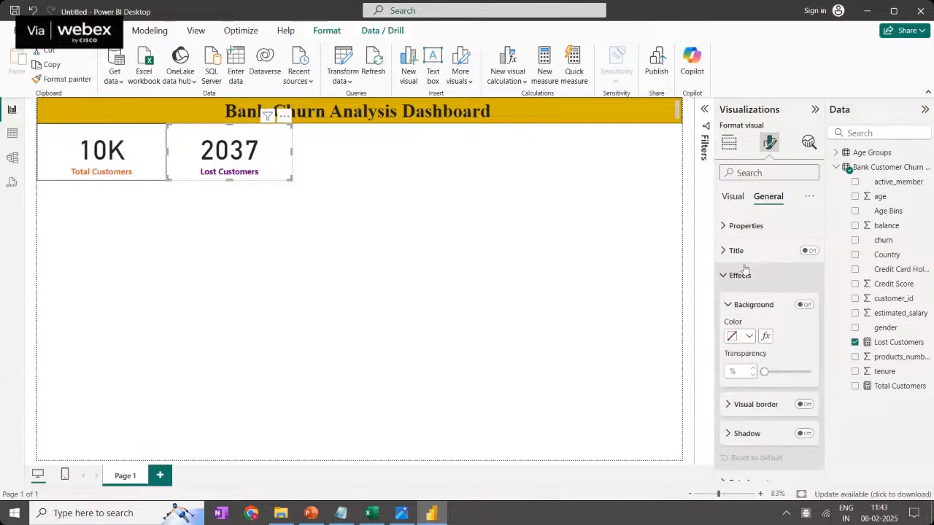
pyautogui.click(731, 305)
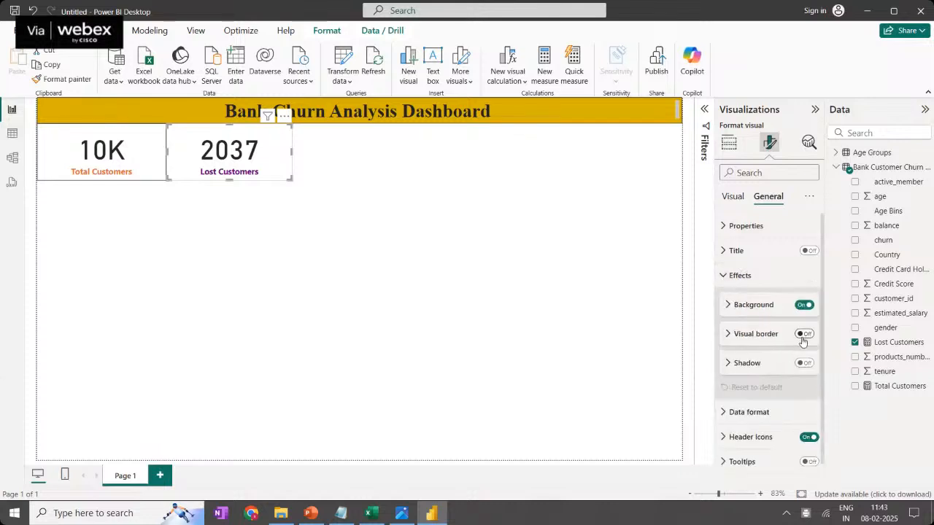
pyautogui.click(802, 334)
pyautogui.click(304, 223)
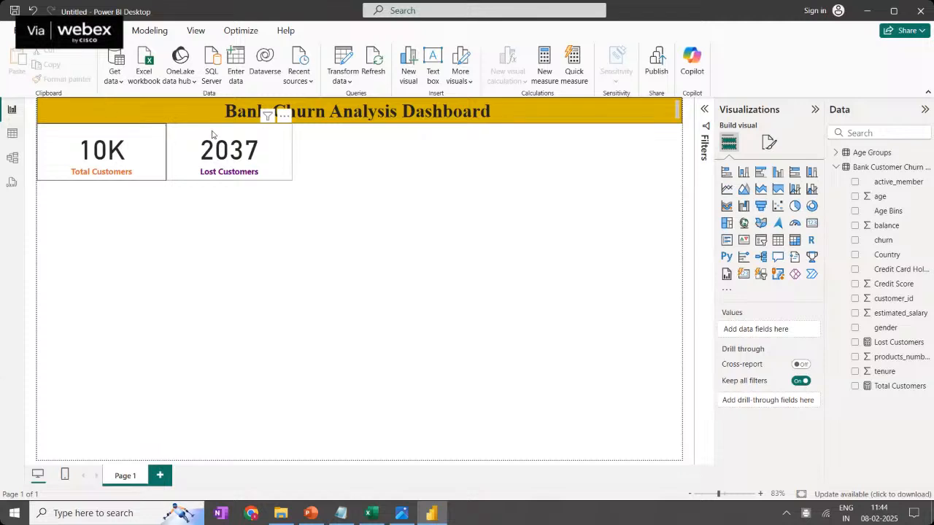
# Reposition the Total Customers and Lost Customers cards side by side with a small gap between them and below the title banner
pyautogui.moveTo(267, 152); pyautogui.dragTo(307, 158)
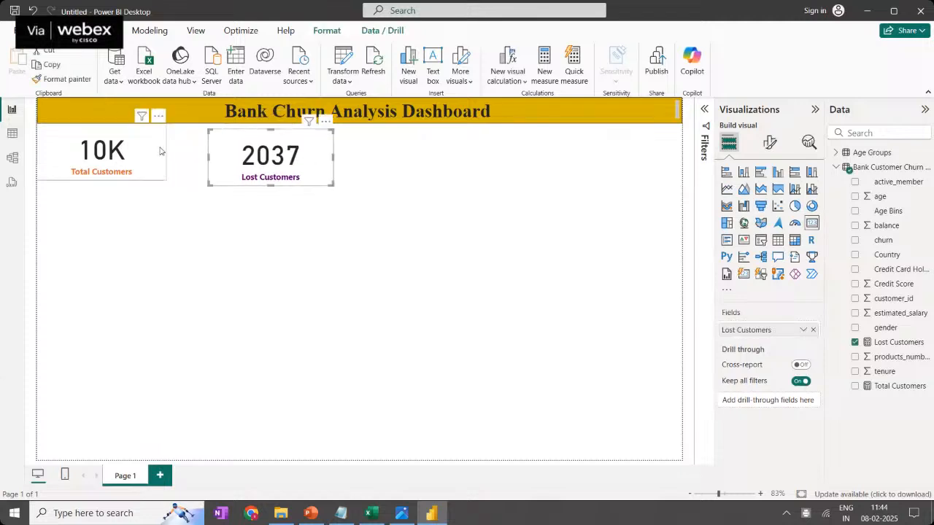
pyautogui.moveTo(149, 140); pyautogui.dragTo(155, 143)
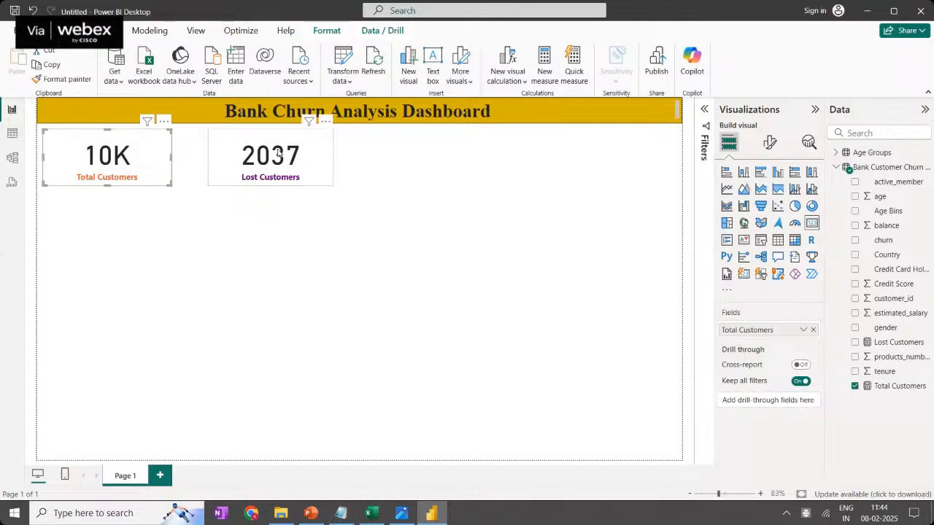
pyautogui.moveTo(267, 145); pyautogui.dragTo(253, 144)
pyautogui.click(333, 222)
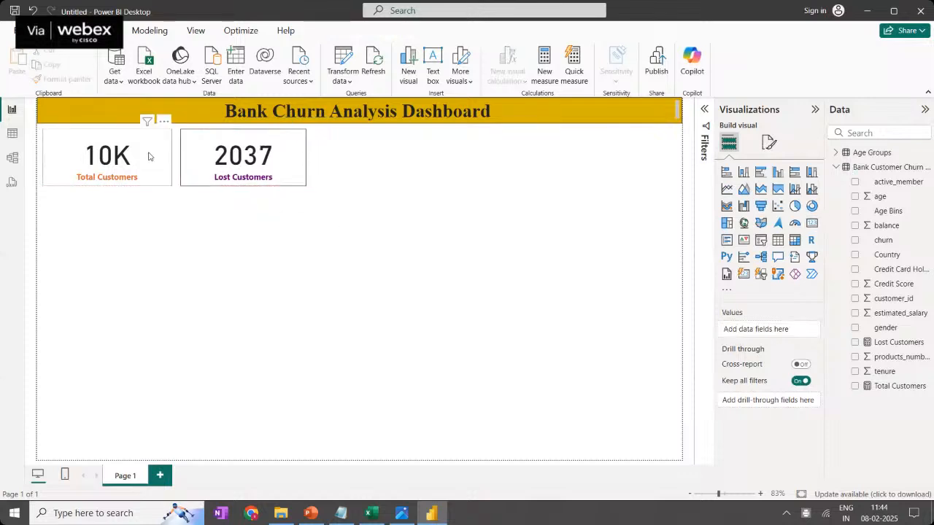
pyautogui.click(148, 156)
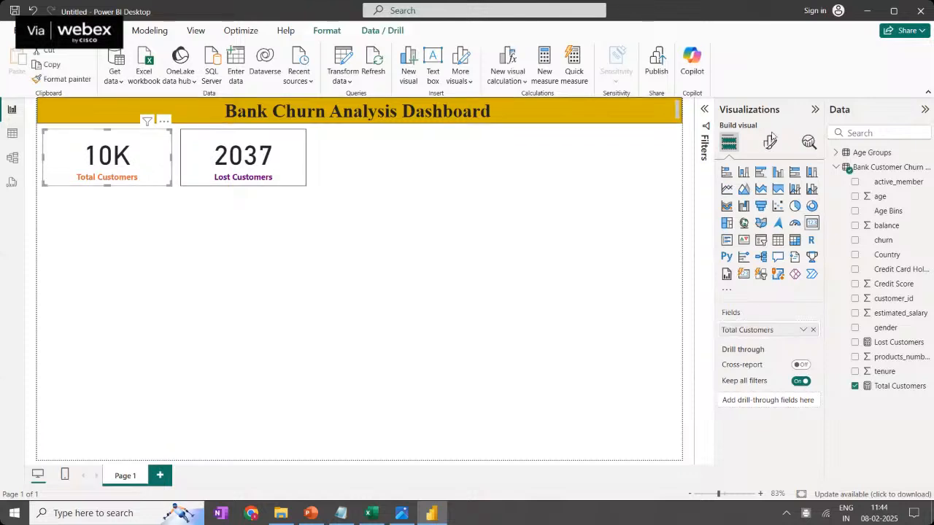
pyautogui.click(770, 144)
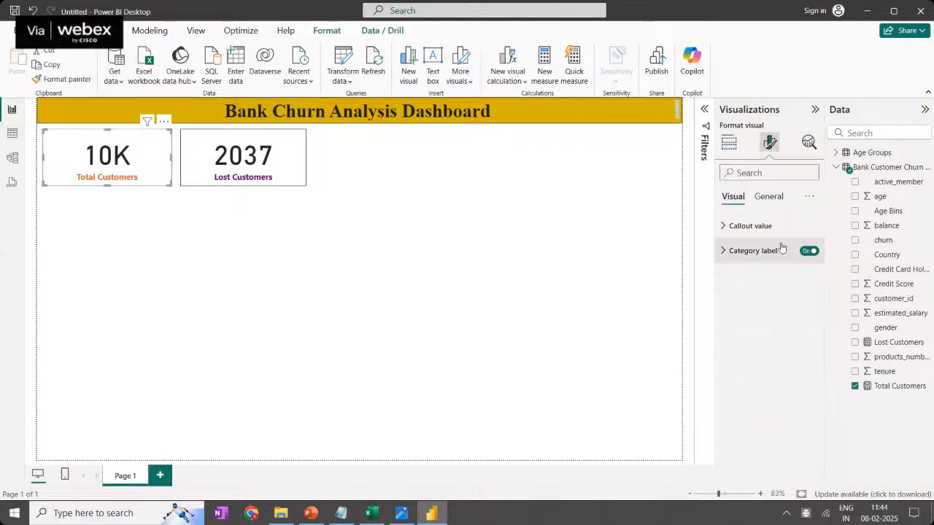
pyautogui.click(779, 198)
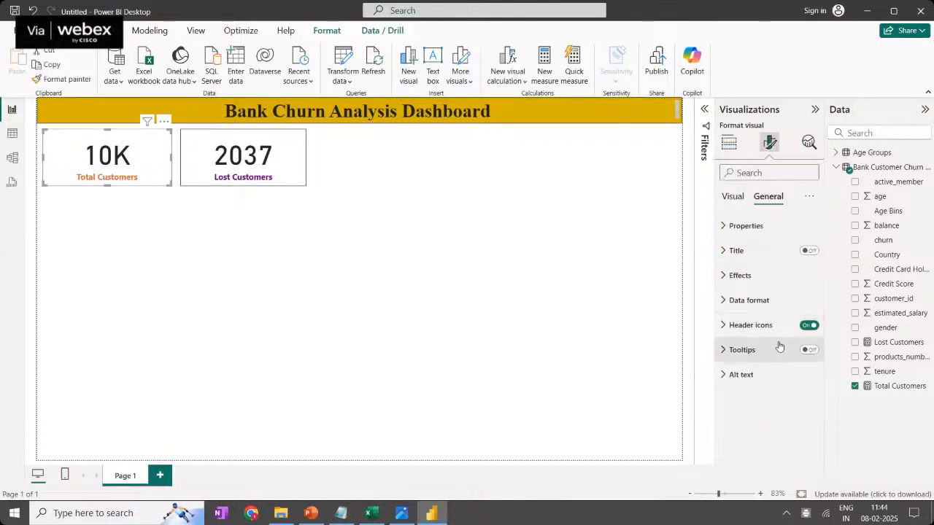
pyautogui.click(759, 306)
pyautogui.click(748, 300)
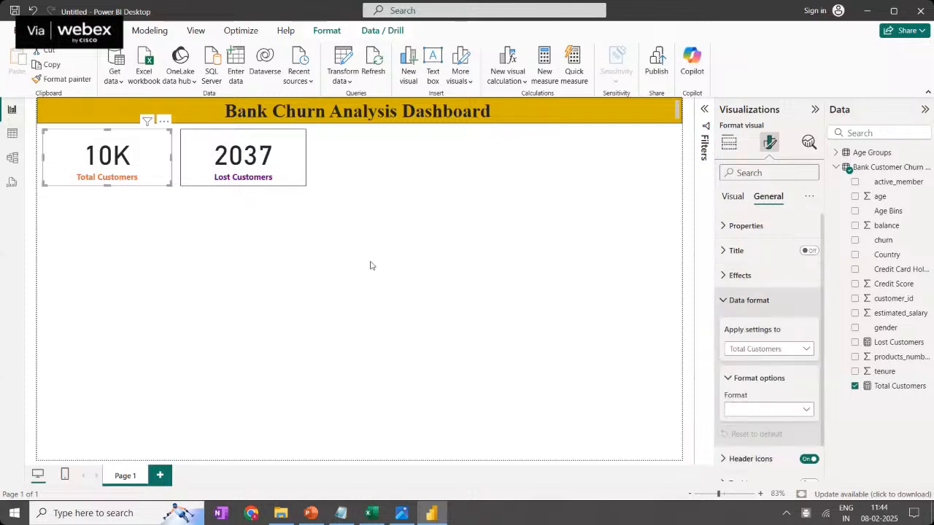
pyautogui.click(370, 265)
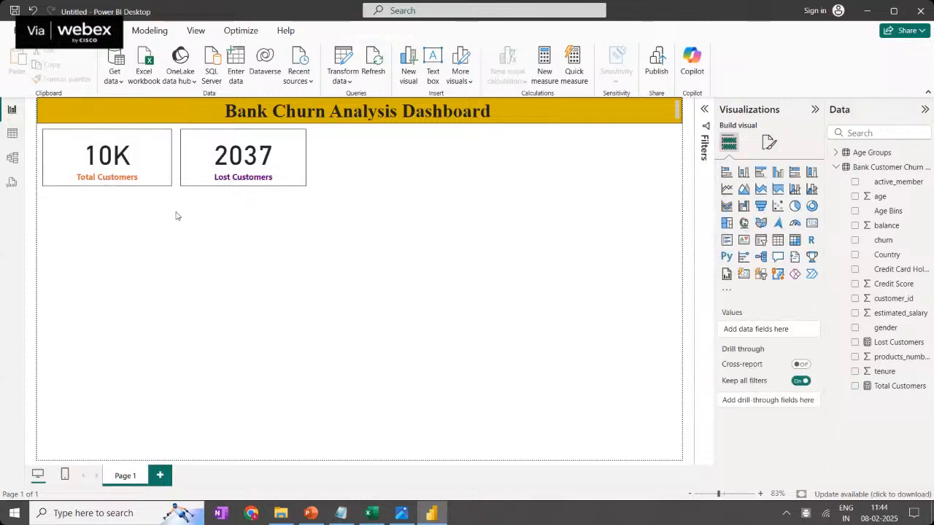
# Turn on the shadow effect for the Total Customers card
pyautogui.click(167, 181)
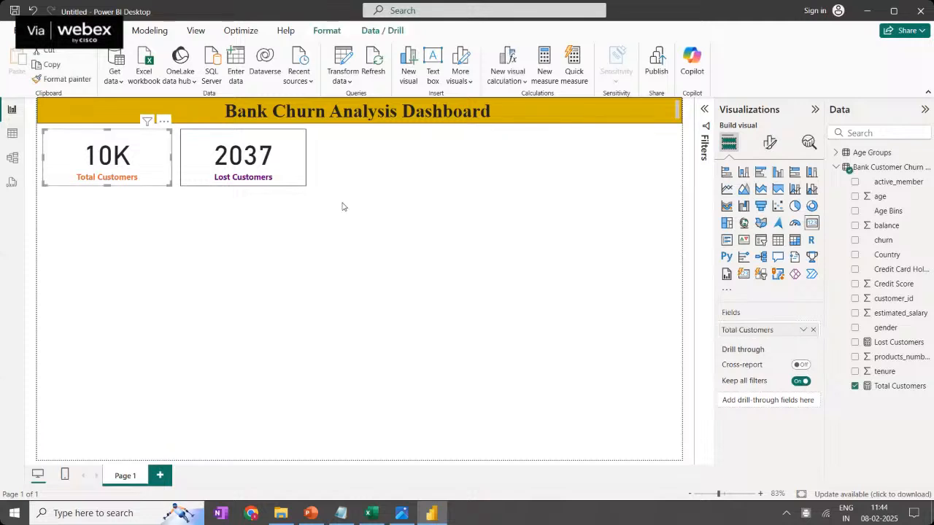
pyautogui.click(773, 146)
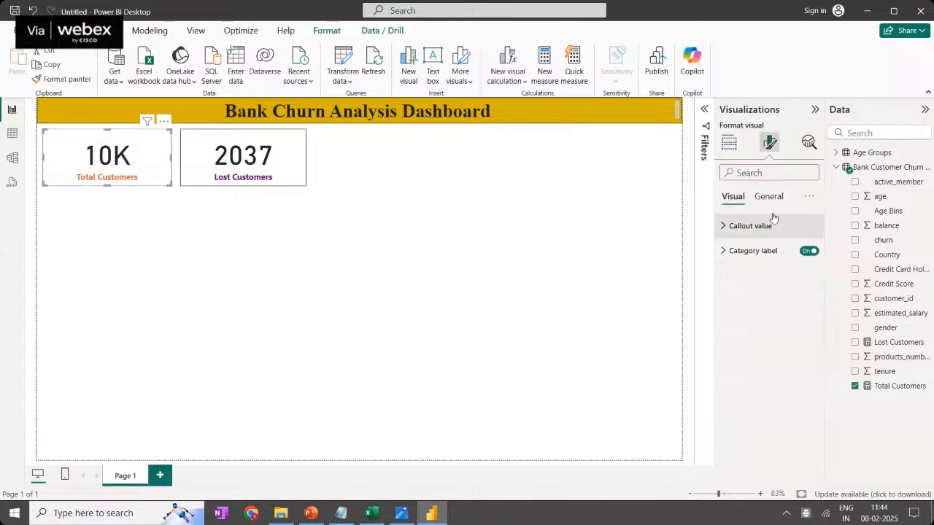
pyautogui.click(768, 196)
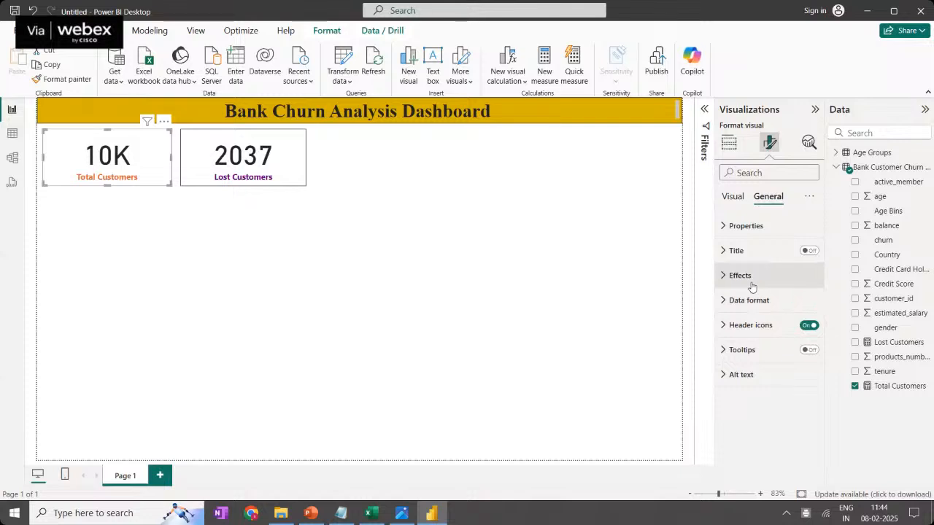
pyautogui.click(751, 282)
pyautogui.scroll(-3, 758, 306)
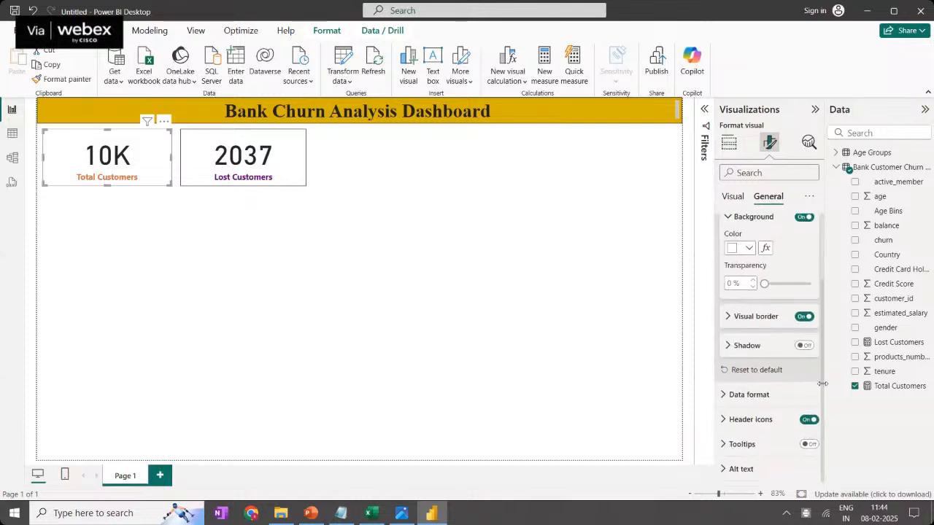
pyautogui.click(802, 347)
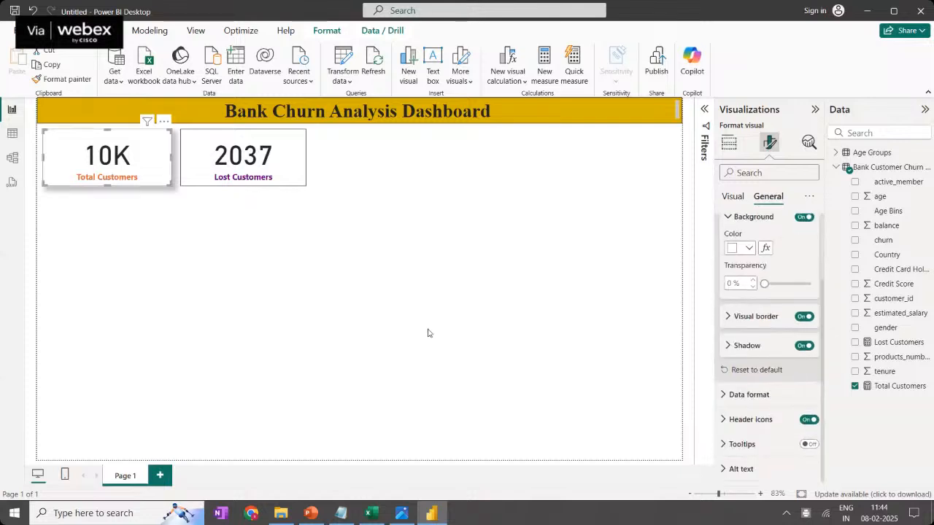
pyautogui.click(237, 269)
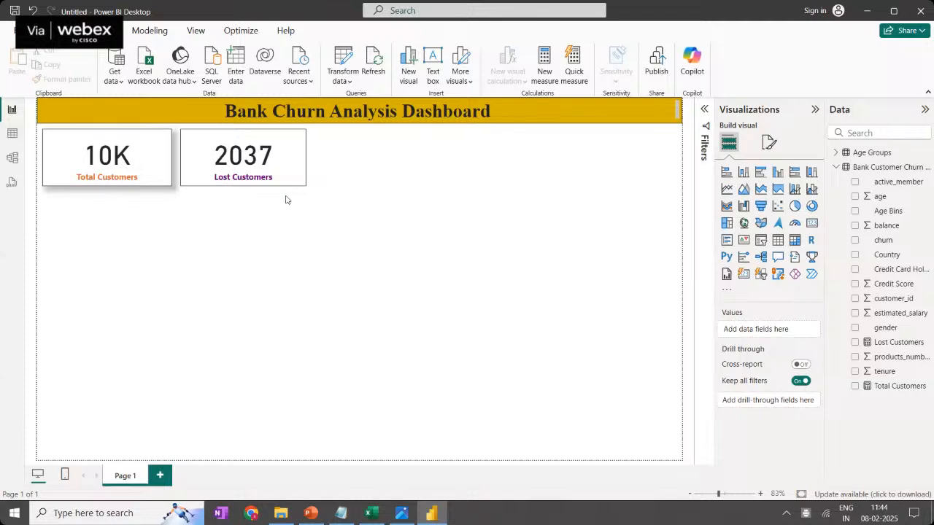
# Turn on the shadow effect for the Lost Customers card
pyautogui.click(298, 149)
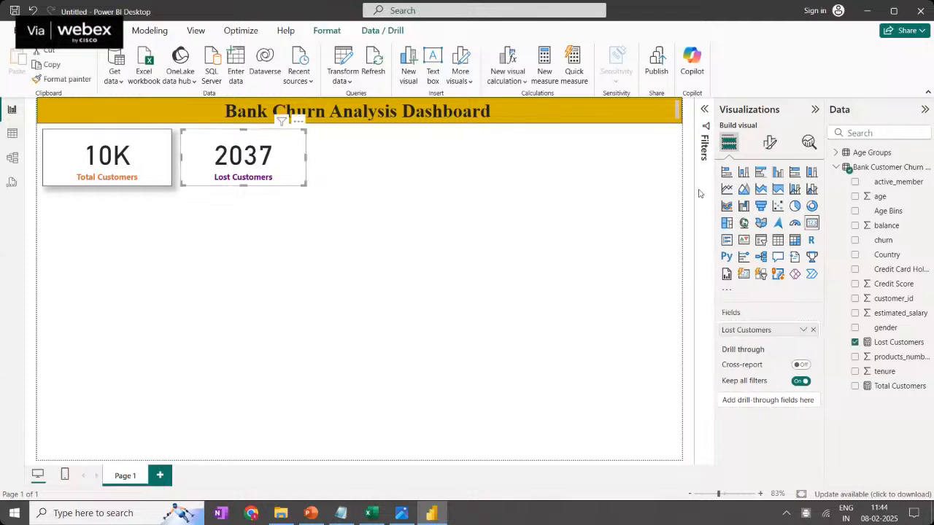
pyautogui.click(769, 143)
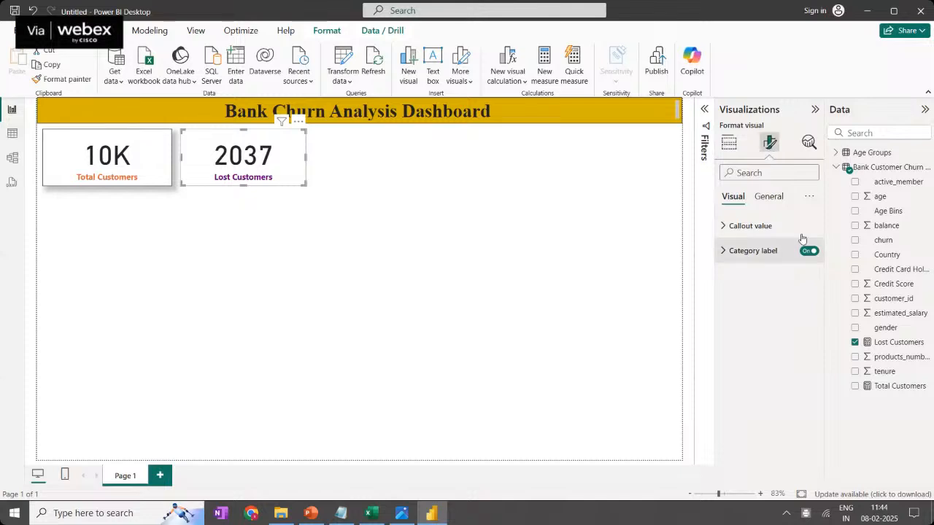
pyautogui.click(770, 197)
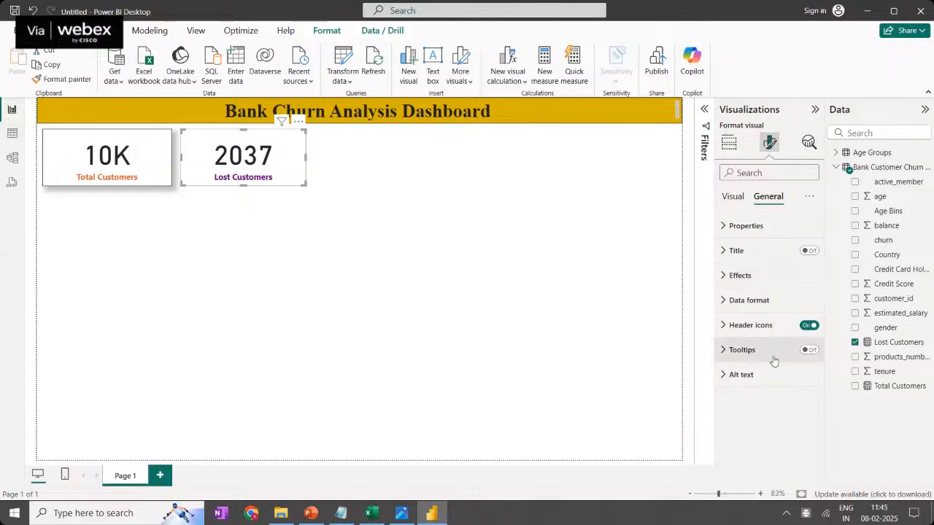
pyautogui.click(757, 283)
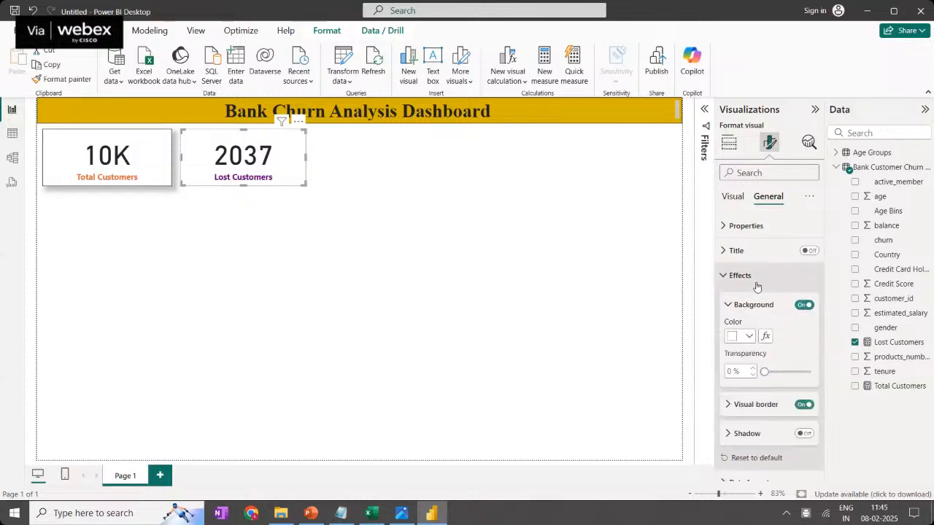
pyautogui.click(802, 434)
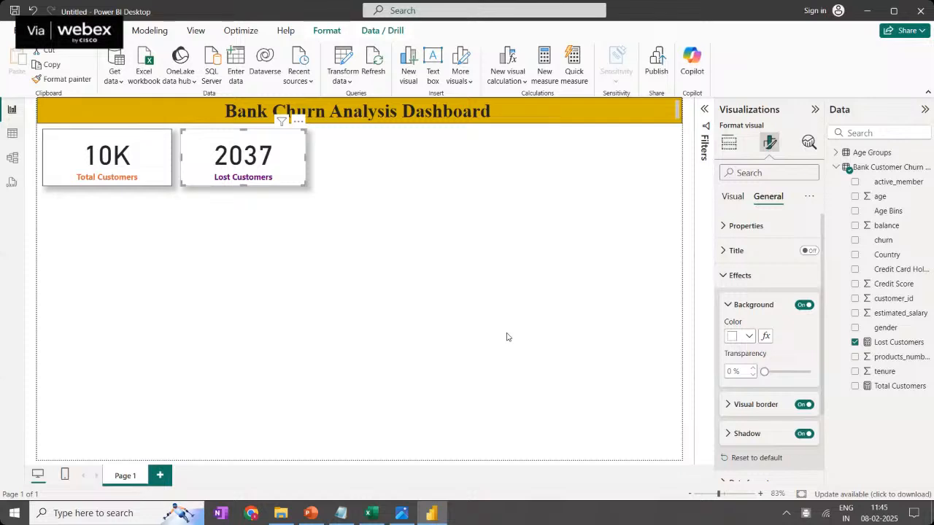
pyautogui.click(508, 337)
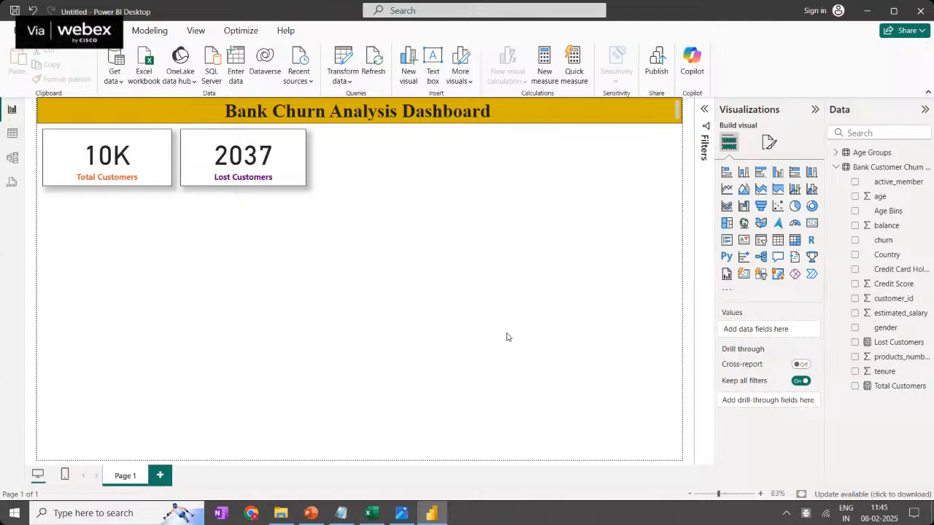
# Create a measure in the Bank Customer Churn Prediction table: Churn Rate = [Lost Customers]/[Total Customers]
pyautogui.rightClick(860, 434)
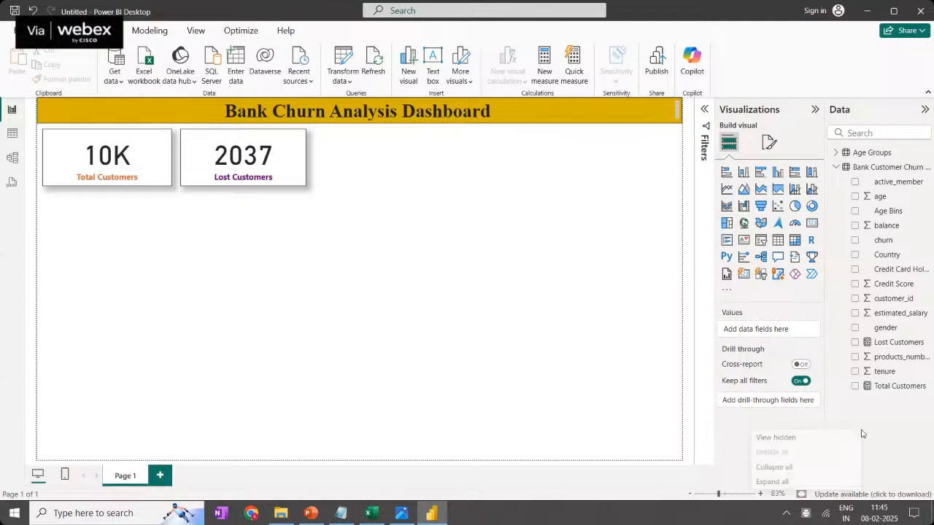
pyautogui.click(925, 168)
pyautogui.rightClick(925, 168)
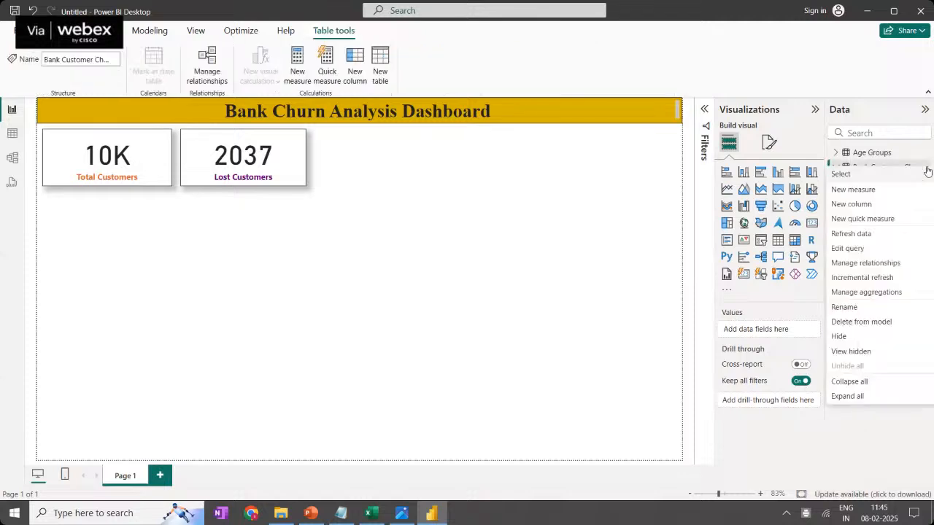
pyautogui.click(896, 191)
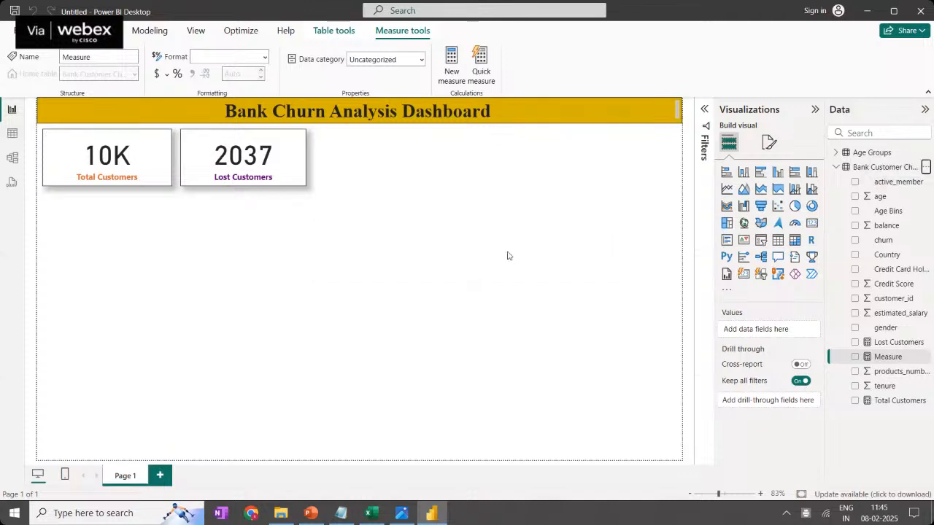
pyautogui.press('BackSpace')
pyautogui.press('BackSpace')
pyautogui.press('BackSpace')
pyautogui.press('BackSpace')
pyautogui.press('BackSpace')
pyautogui.press('BackSpace')
pyautogui.press('BackSpace')
pyautogui.press('BackSpace')
pyautogui.press('BackSpace')
pyautogui.press('BackSpace')
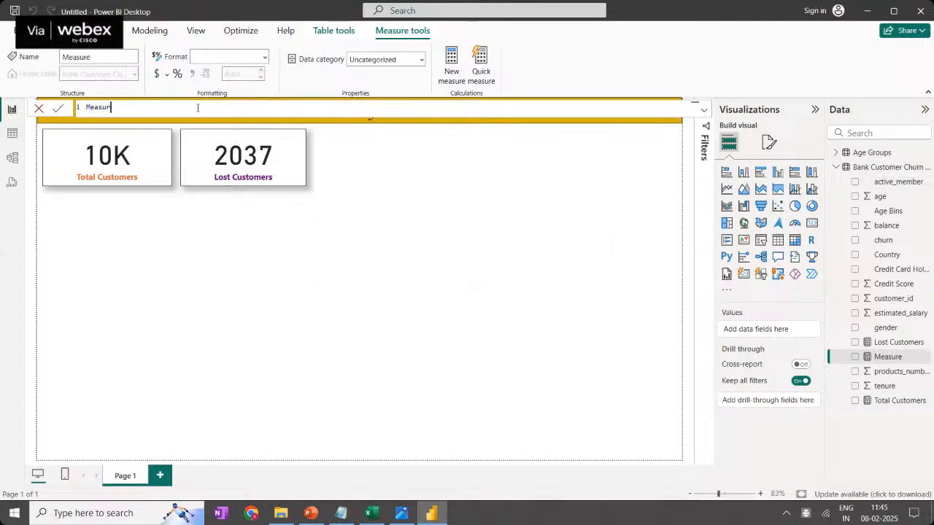
pyautogui.write('Churn Rate = los')
pyautogui.press('Tab')
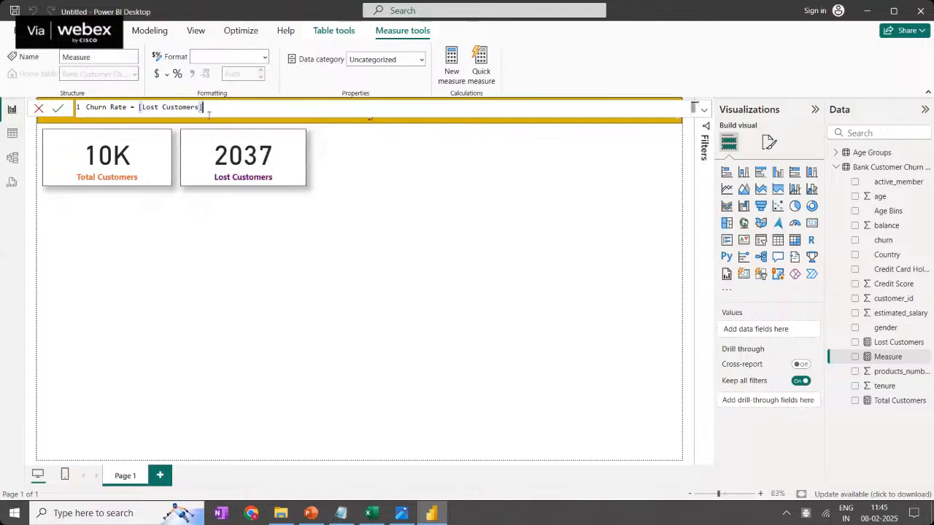
pyautogui.write('/total')
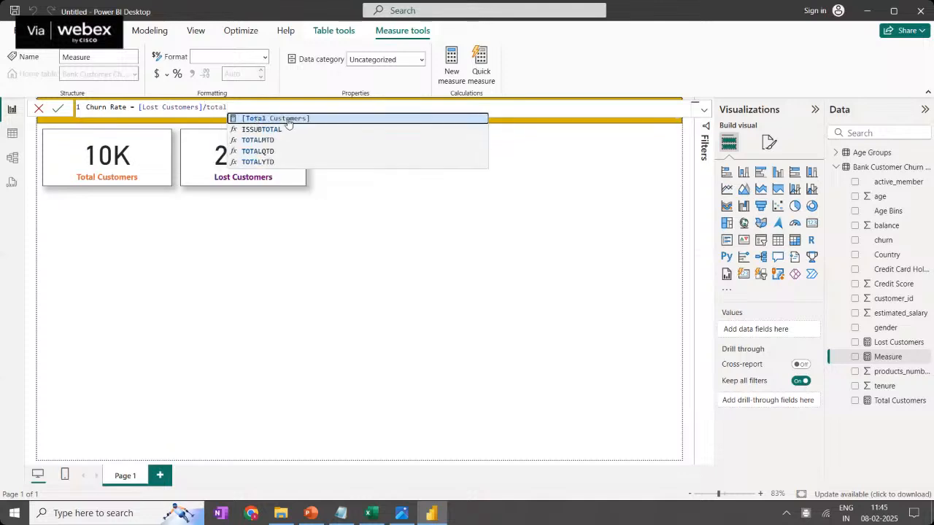
pyautogui.press('Tab')
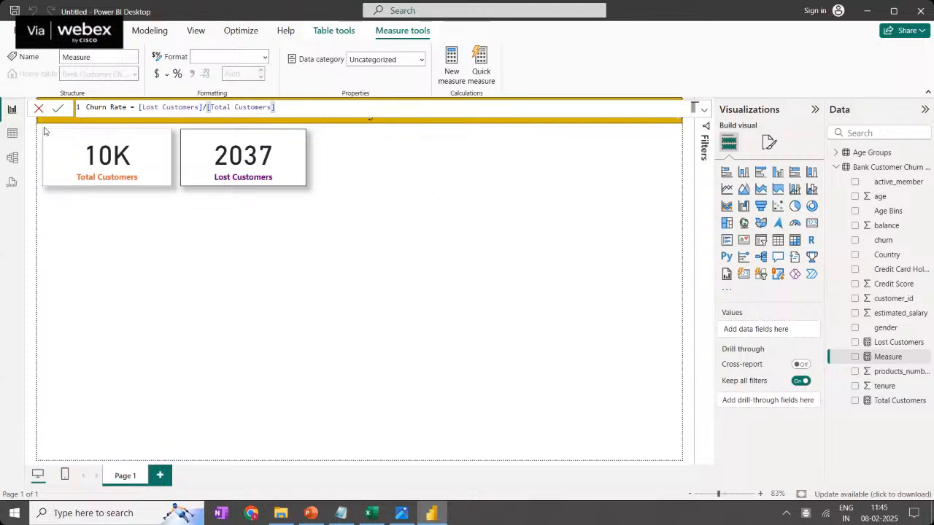
pyautogui.click(57, 107)
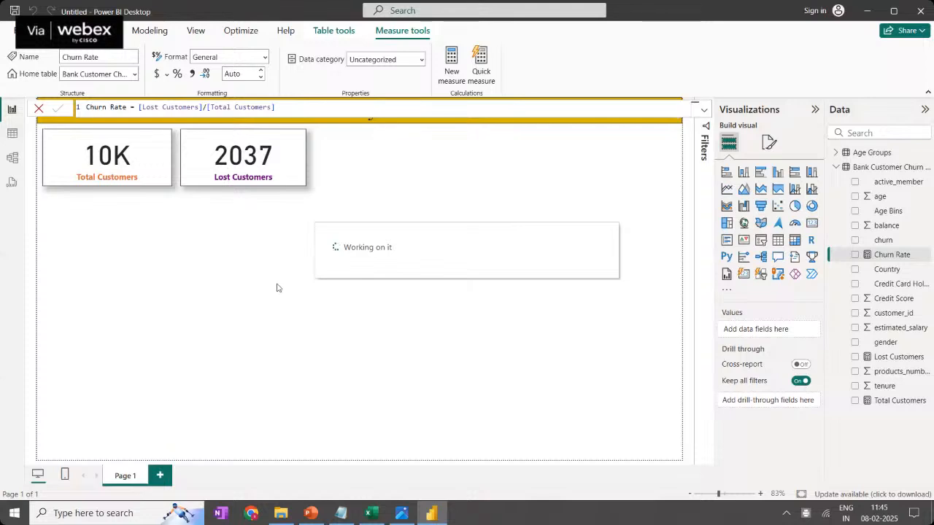
pyautogui.click(39, 107)
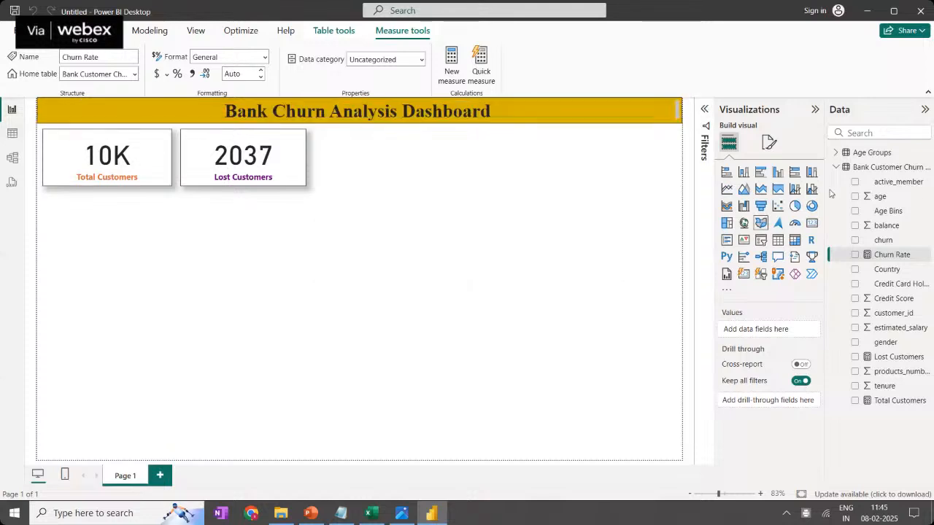
pyautogui.click(815, 227)
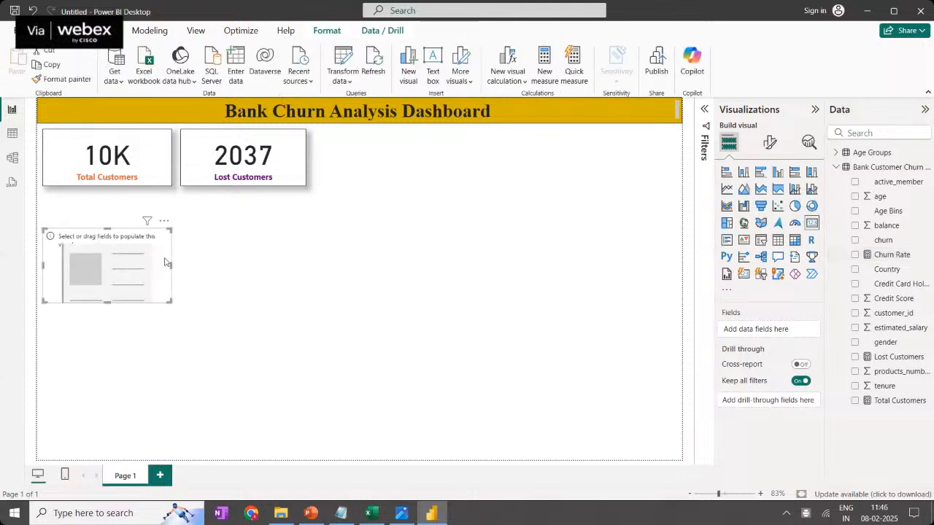
pyautogui.moveTo(165, 263); pyautogui.dragTo(429, 309)
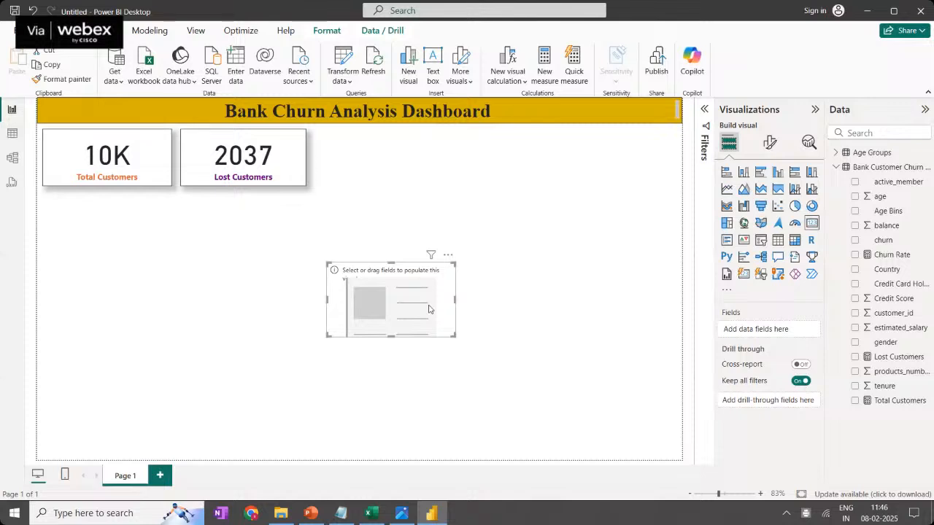
pyautogui.rightClick(429, 309)
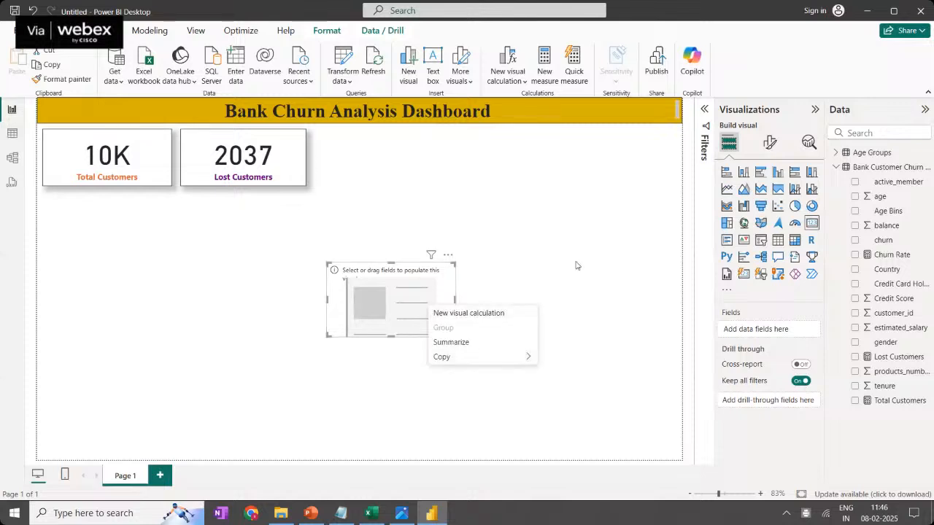
pyautogui.click(449, 256)
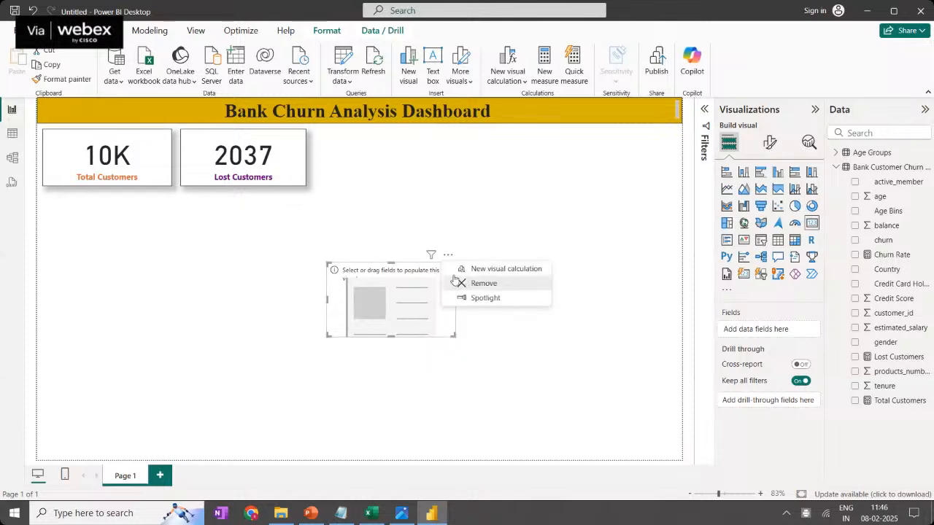
# Duplicate the Lost Customers card, place the copy beside the original, and replace its field with Churn Rate
pyautogui.click(287, 155)
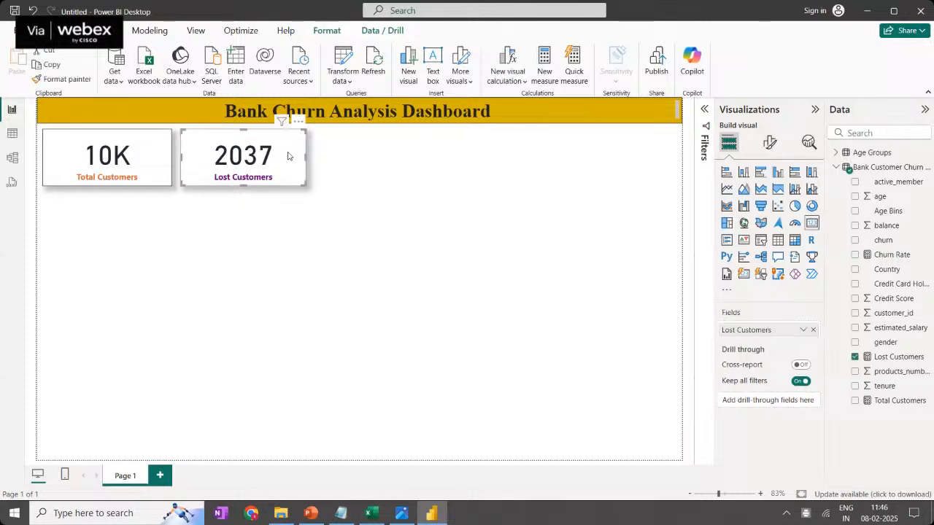
pyautogui.hotkey('ctrl', 'c')
pyautogui.hotkey('ctrl', 'v')
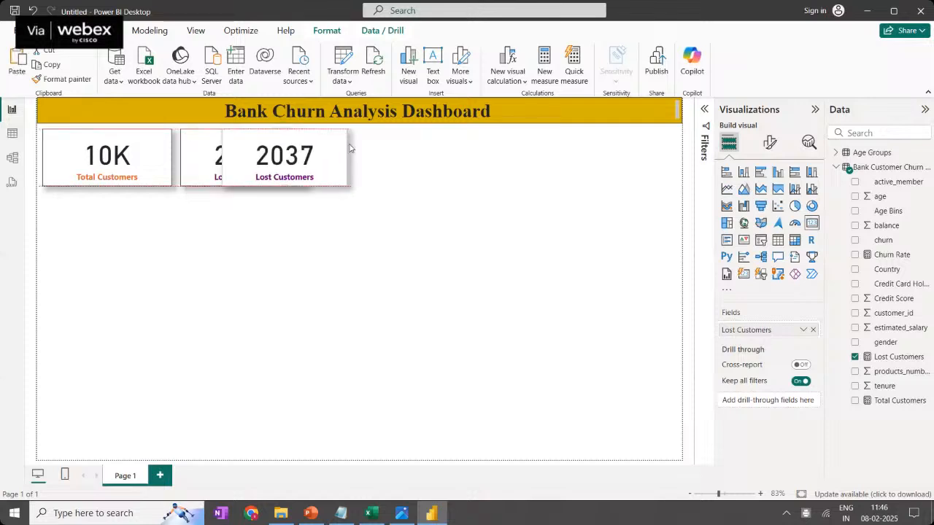
pyautogui.moveTo(350, 148); pyautogui.dragTo(441, 150)
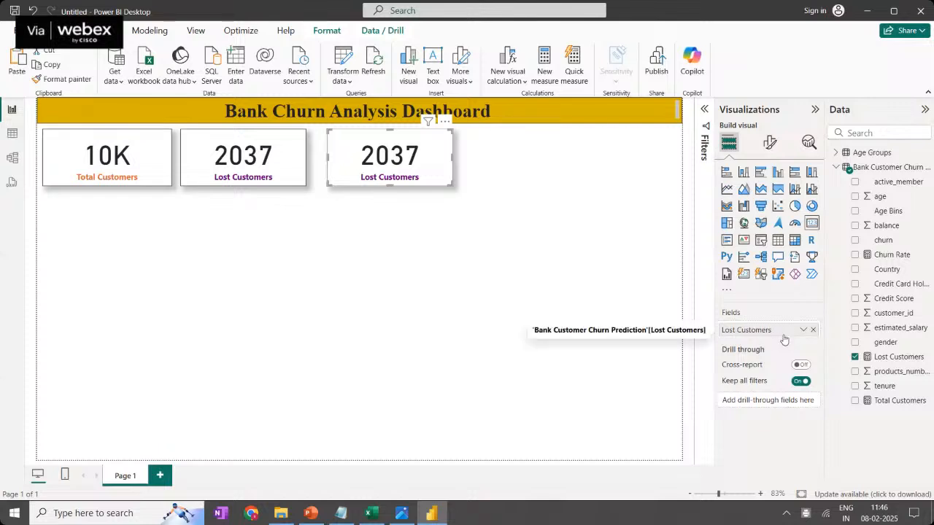
pyautogui.click(813, 329)
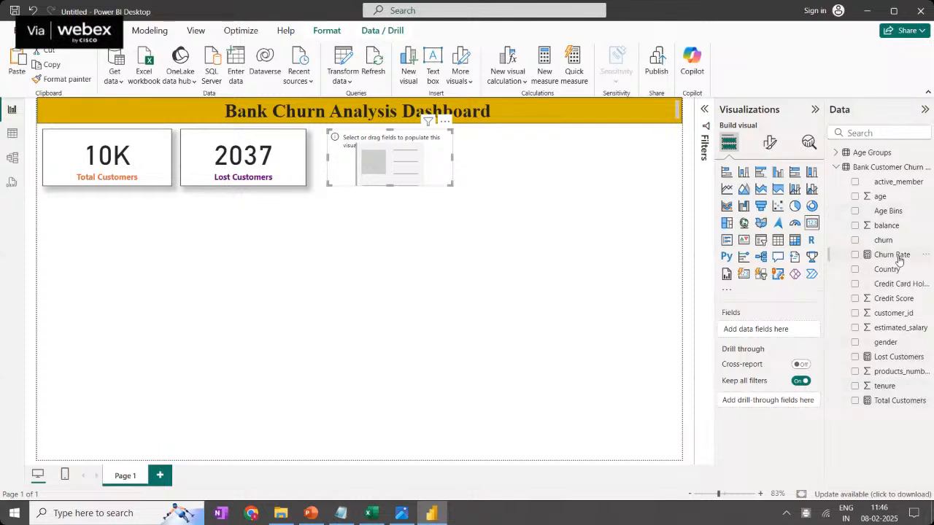
pyautogui.moveTo(898, 261); pyautogui.dragTo(782, 334)
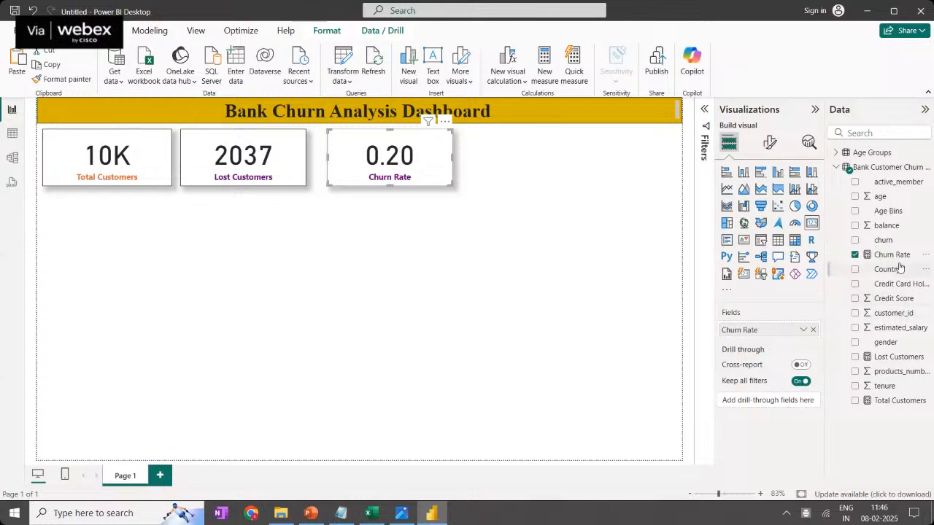
pyautogui.click(924, 255)
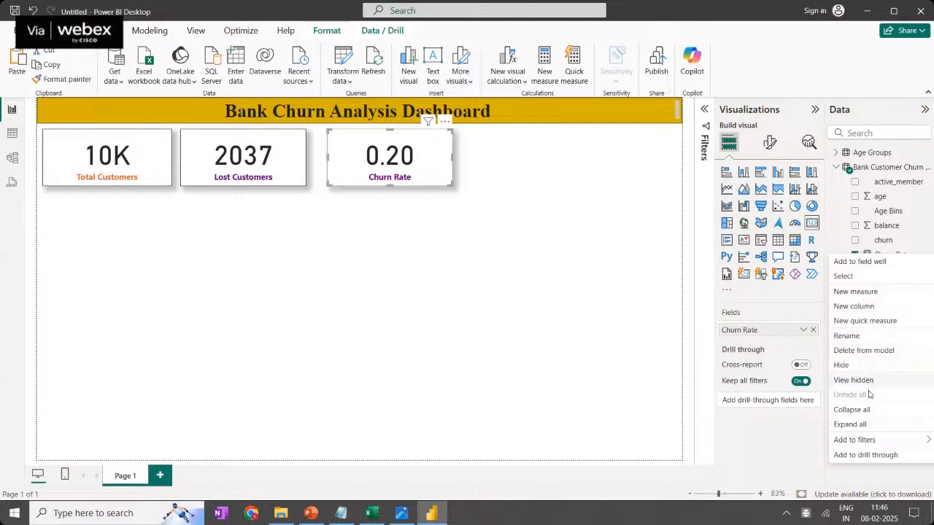
pyautogui.moveTo(873, 436)
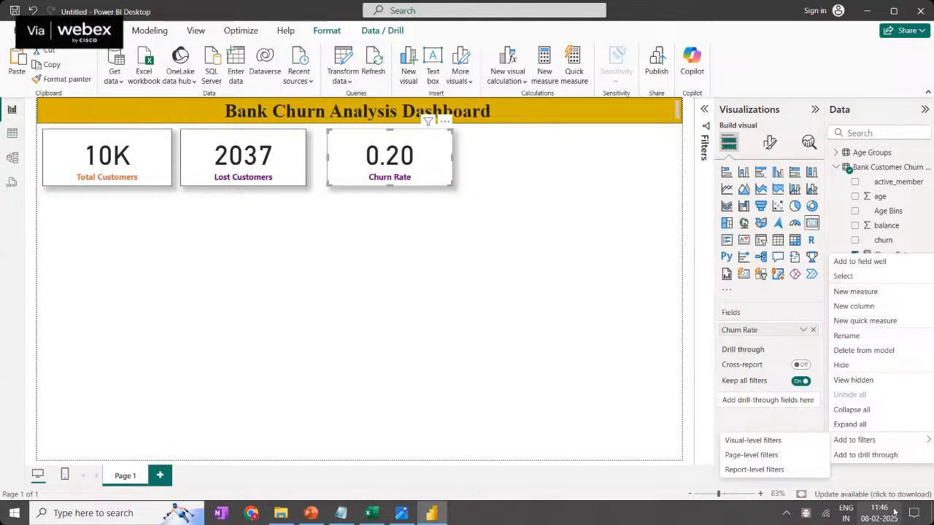
pyautogui.click(872, 478)
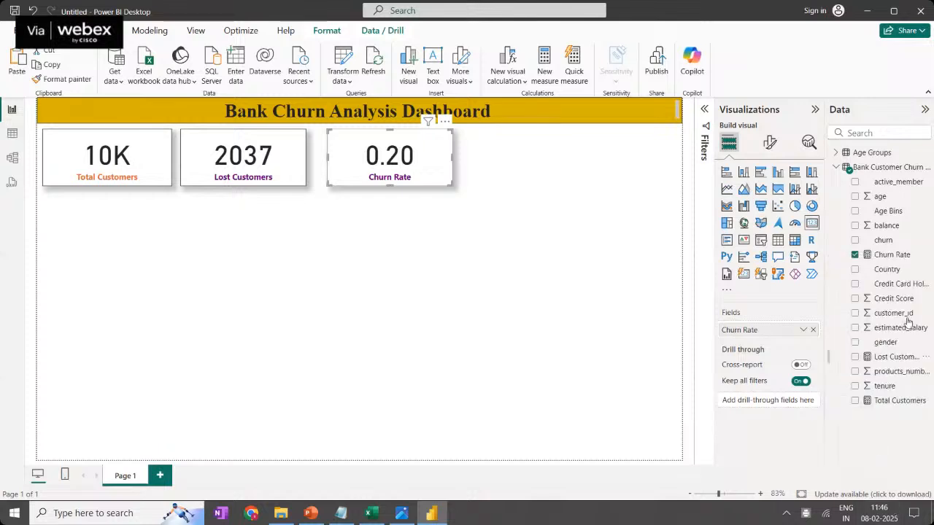
# Format the Churn Rate measure as a percentage with 2 decimal places
pyautogui.click(890, 255)
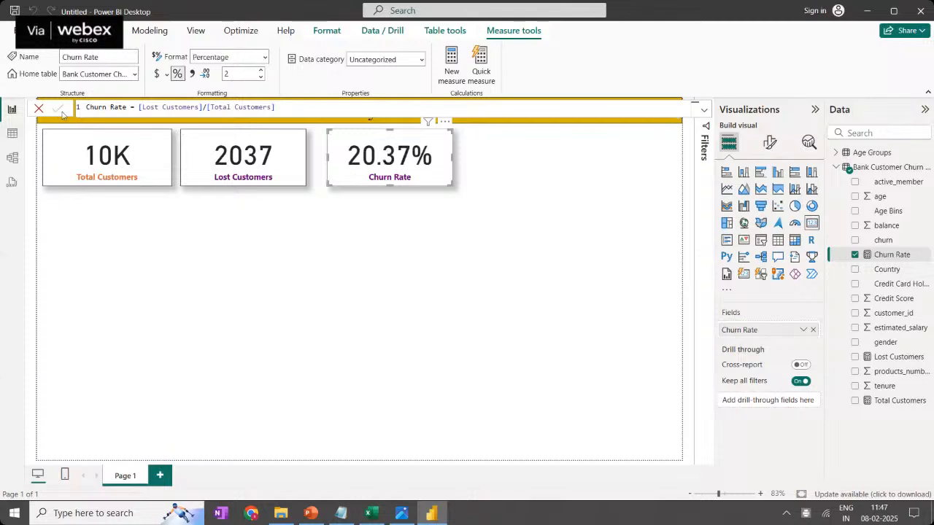
pyautogui.click(419, 199)
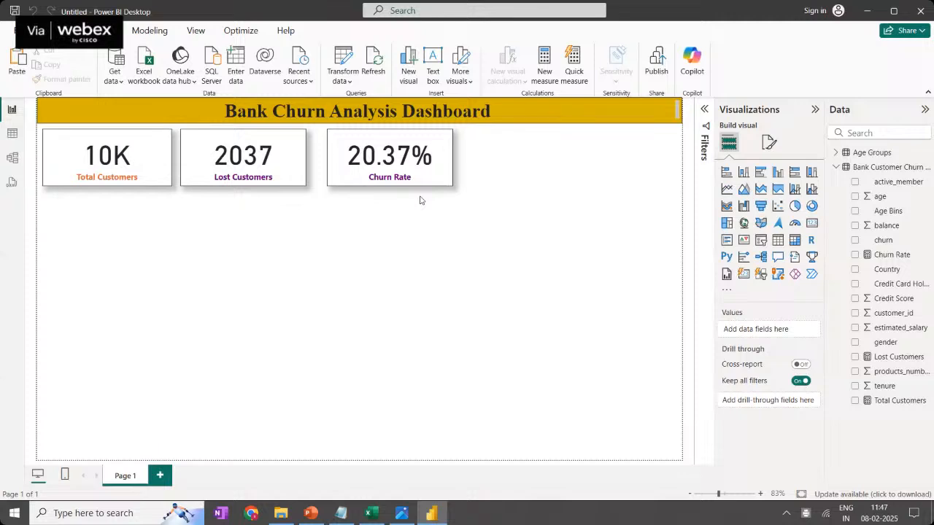
# Switch to Notepad and add a line reading "0.1 10%" between the Encoding line and the Measures heading
pyautogui.click(339, 514)
pyautogui.click(527, 254)
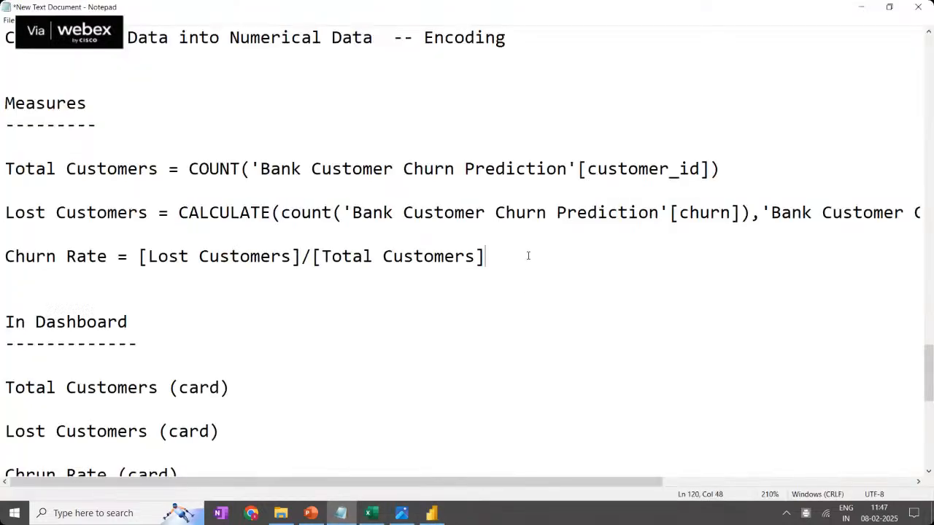
pyautogui.click(539, 41)
pyautogui.press('Return')
pyautogui.press('Return')
pyautogui.write('0.1')
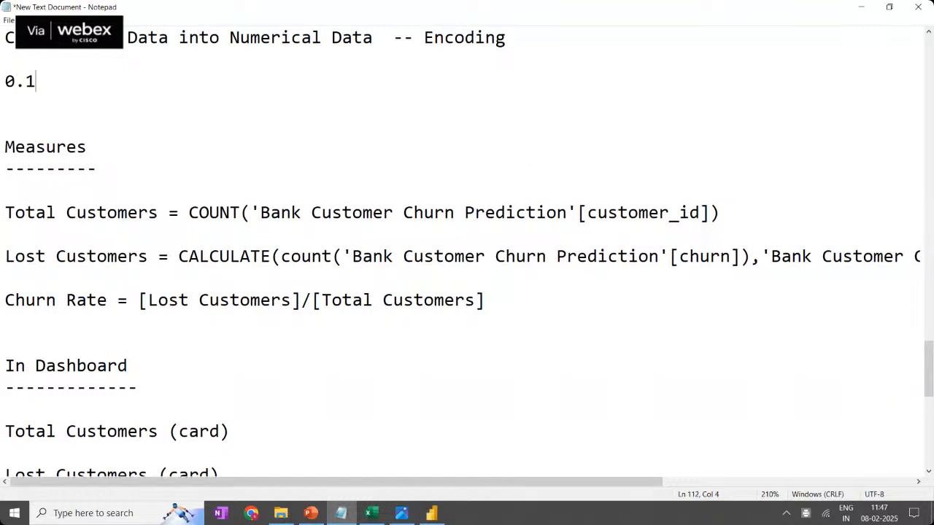
pyautogui.write('  or')
pyautogui.press('BackSpace')
pyautogui.press('BackSpace')
pyautogui.write('10%')
# Highlight 0.1 and 10% one after the other in the new example line
pyautogui.moveTo(76, 80); pyautogui.dragTo(92, 78)
pyautogui.moveTo(32, 81); pyautogui.dragTo(4, 81)
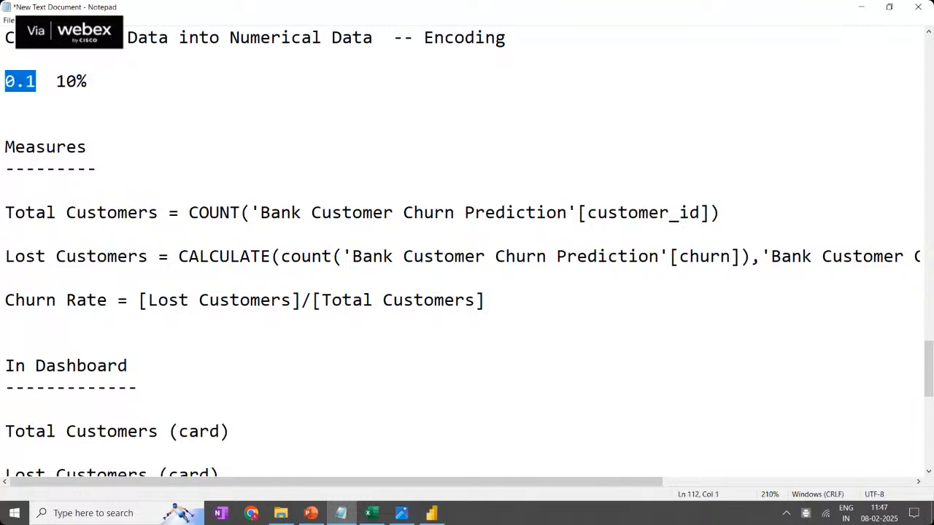
pyautogui.moveTo(88, 83); pyautogui.dragTo(59, 82)
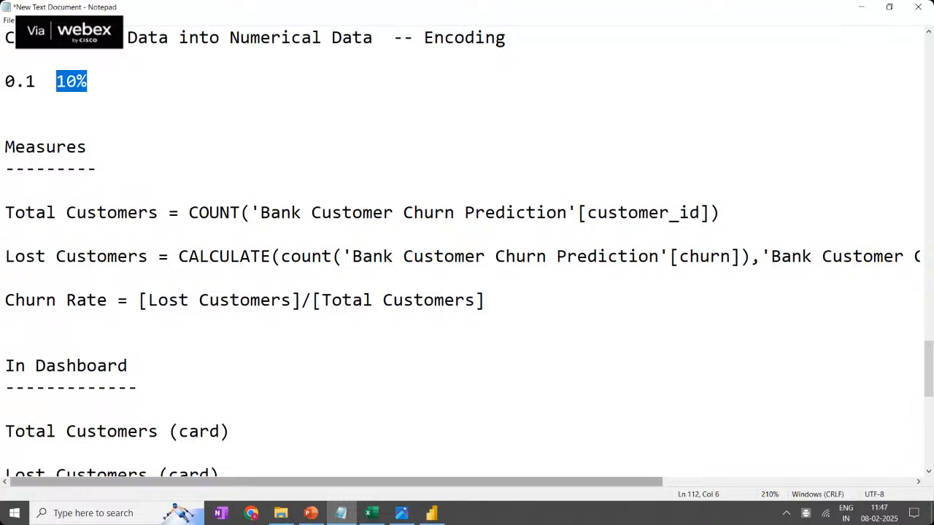
# Switch to Power BI, add a donut chart, enlarge it and place it just below the Total Customers card
pyautogui.click(436, 514)
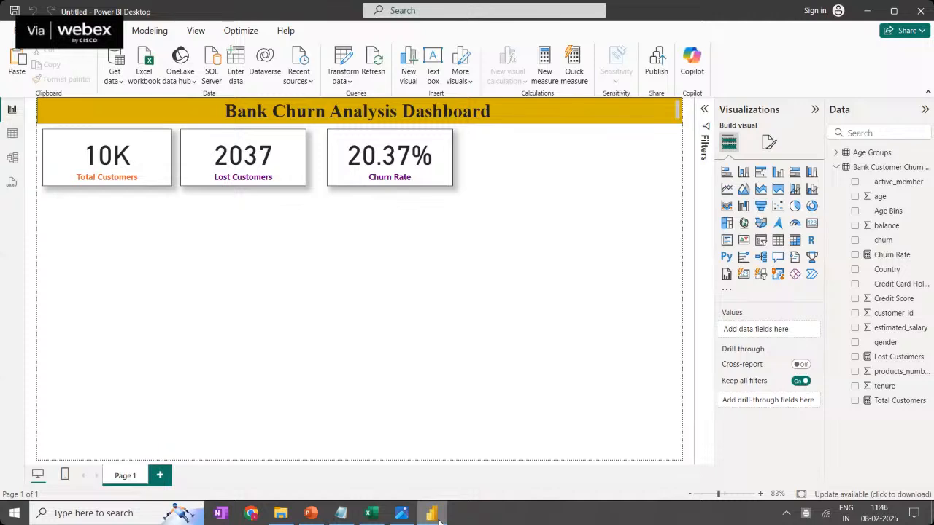
pyautogui.click(812, 207)
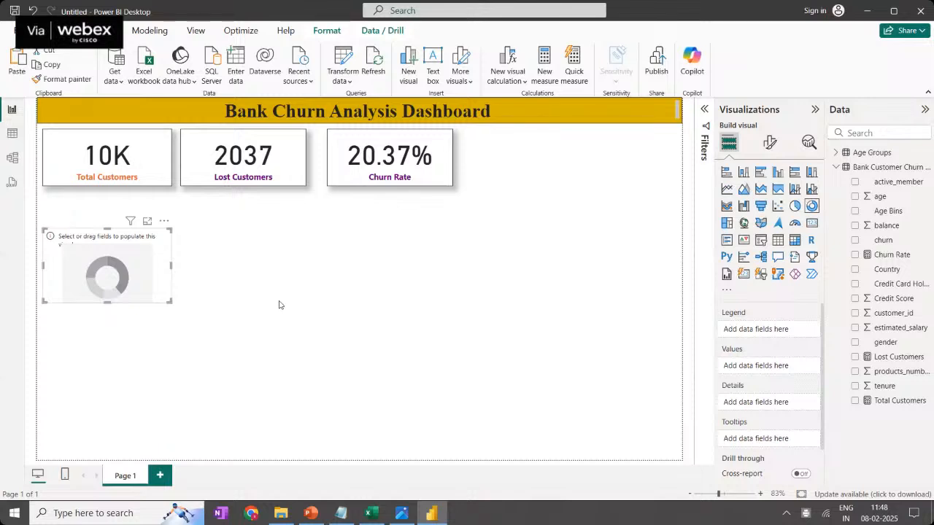
pyautogui.moveTo(171, 302); pyautogui.dragTo(185, 342)
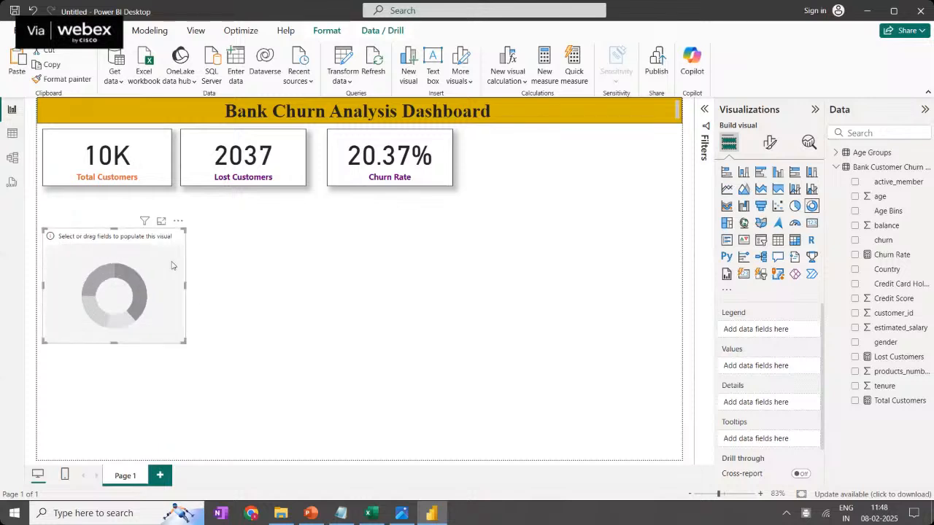
pyautogui.moveTo(170, 232); pyautogui.dragTo(170, 204)
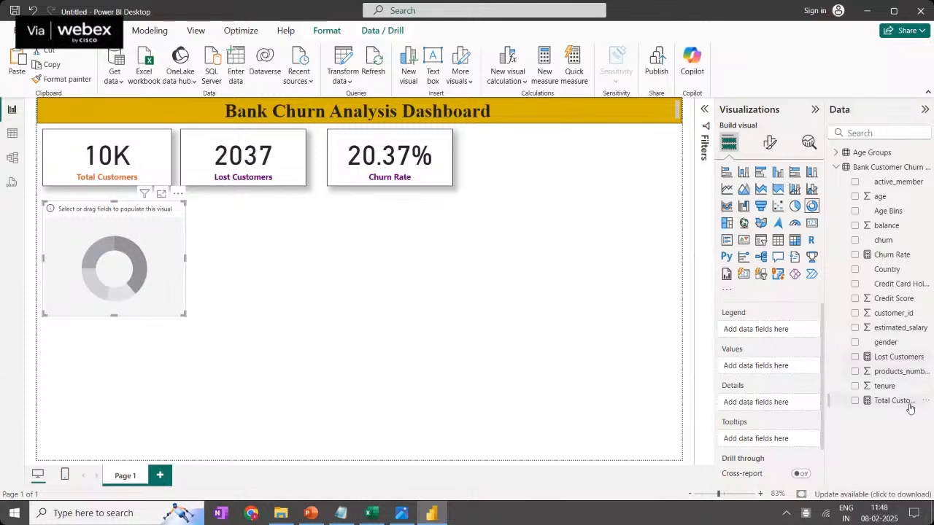
# Plot Total Customers as values with Country as the legend in the donut chart, and enlarge the chart
pyautogui.moveTo(909, 408); pyautogui.dragTo(800, 374)
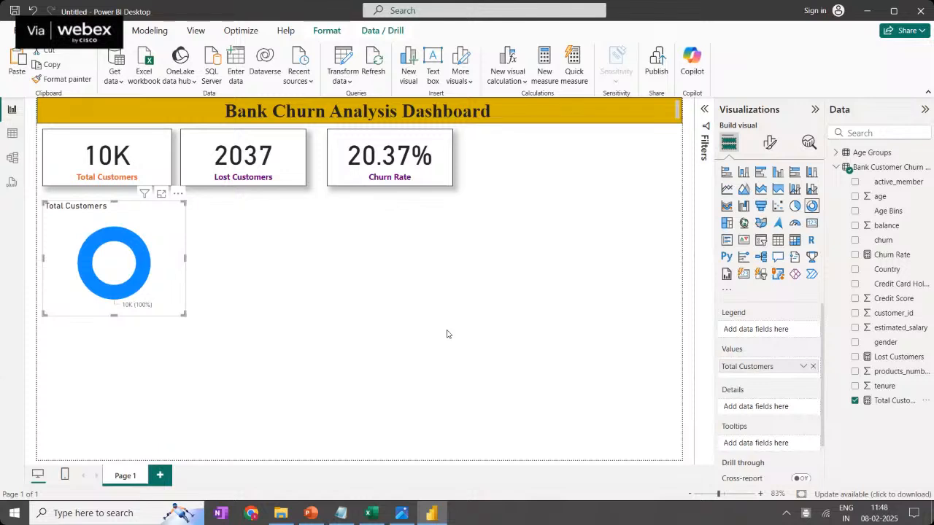
pyautogui.click(897, 271)
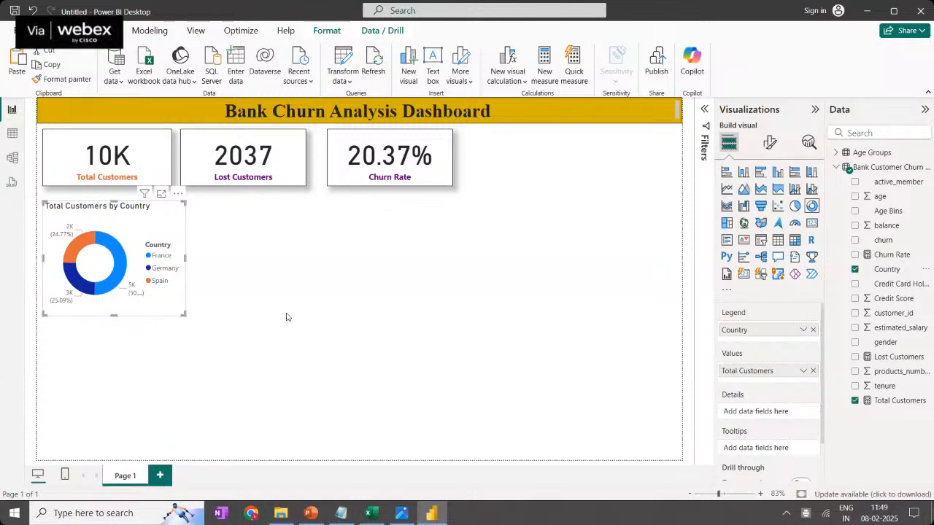
pyautogui.moveTo(184, 314); pyautogui.dragTo(215, 330)
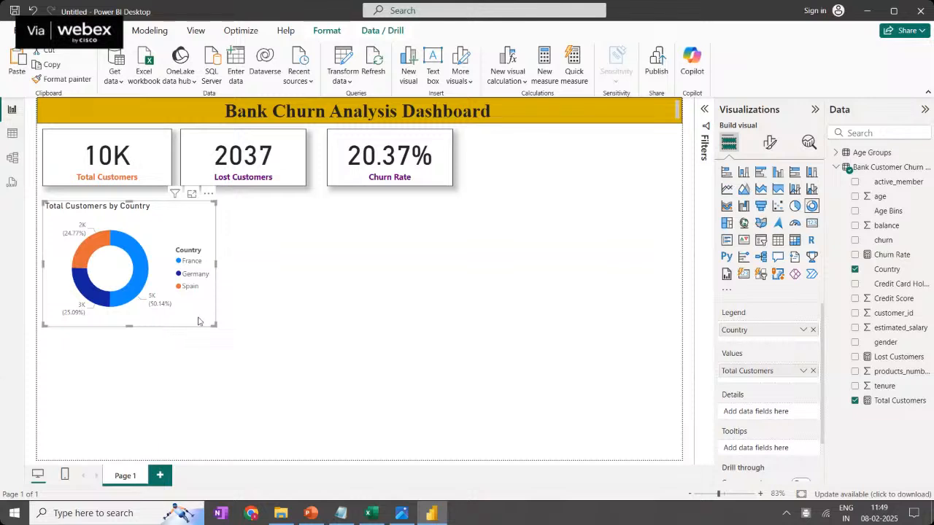
# Set the donut chart's label contents to All detail labels and widen the chart to fit them
pyautogui.click(769, 142)
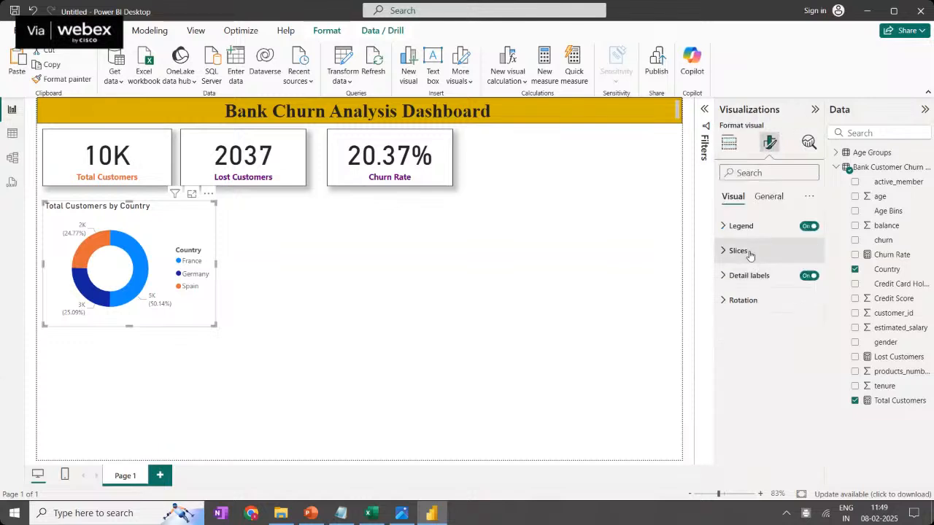
pyautogui.click(752, 281)
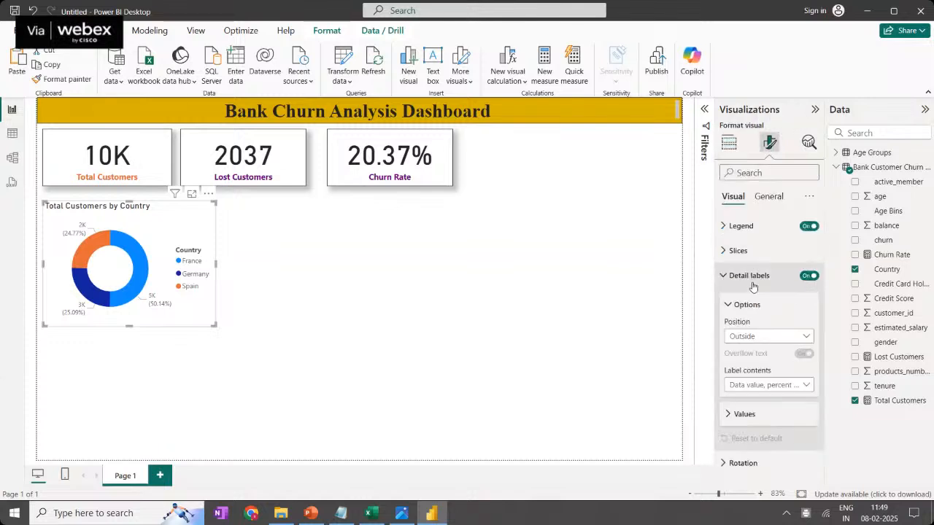
pyautogui.click(787, 337)
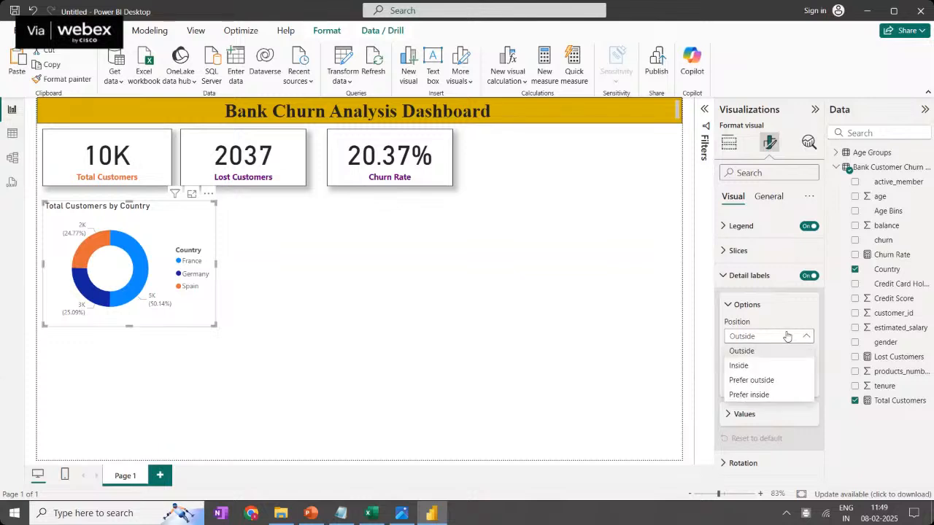
pyautogui.click(787, 336)
pyautogui.click(783, 385)
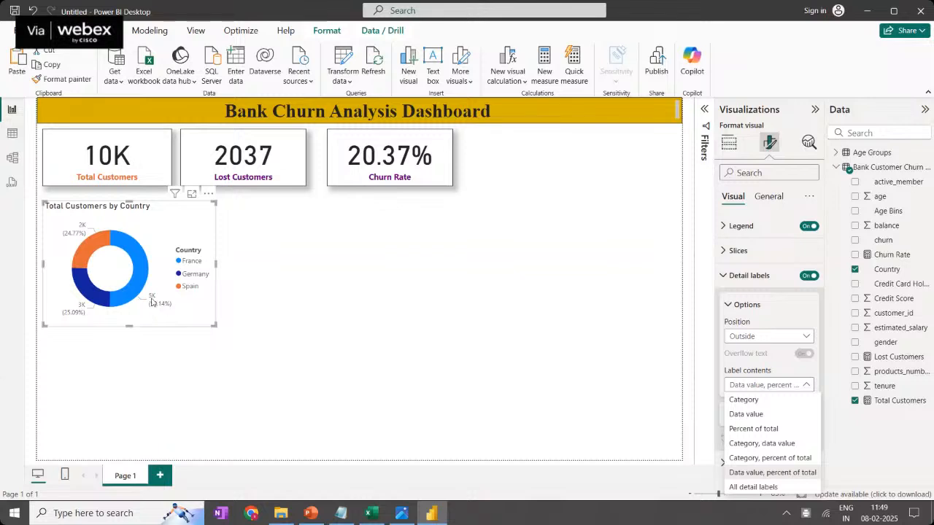
pyautogui.click(760, 488)
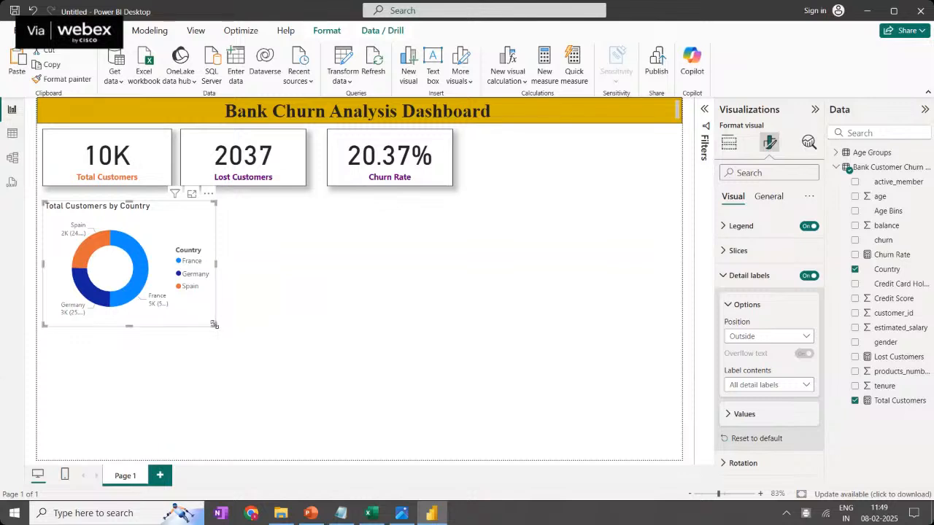
pyautogui.moveTo(214, 325); pyautogui.dragTo(254, 329)
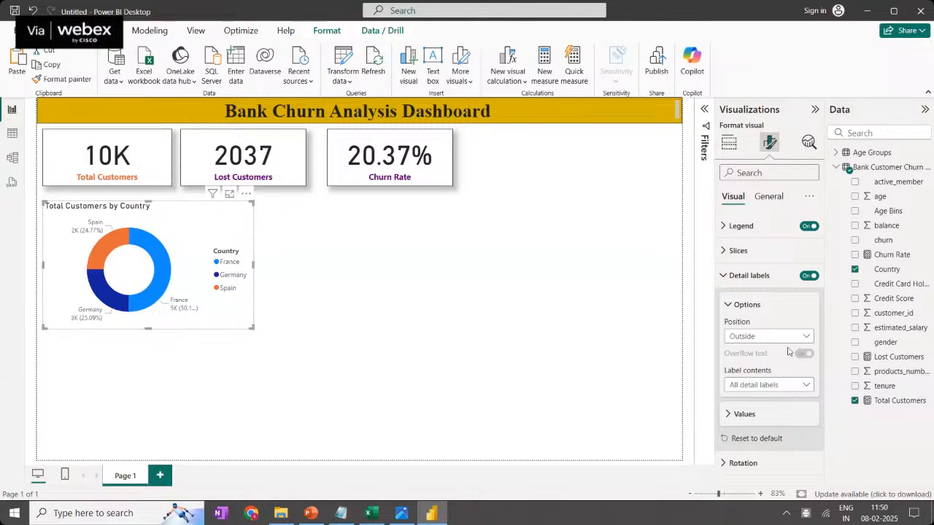
# Turn off the donut chart's legend and change its title to "Country Wise Customers"
pyautogui.click(719, 275)
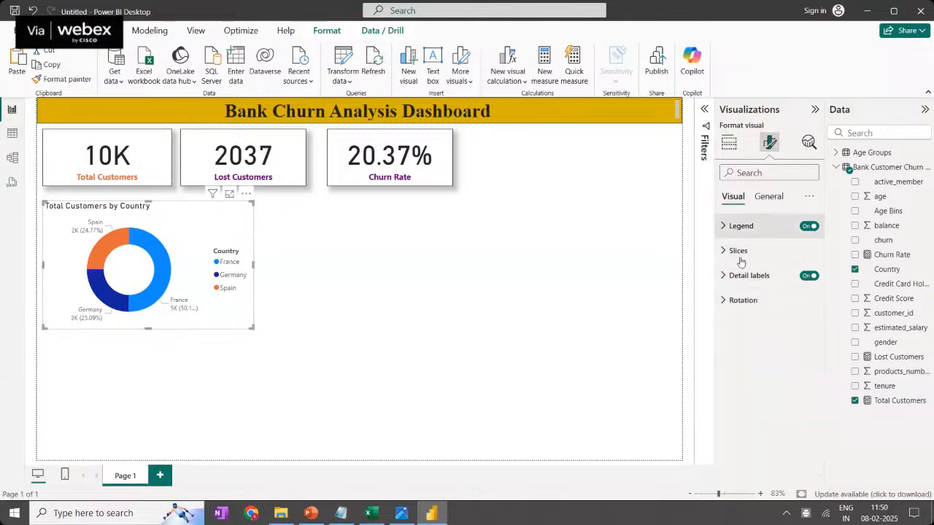
pyautogui.click(811, 225)
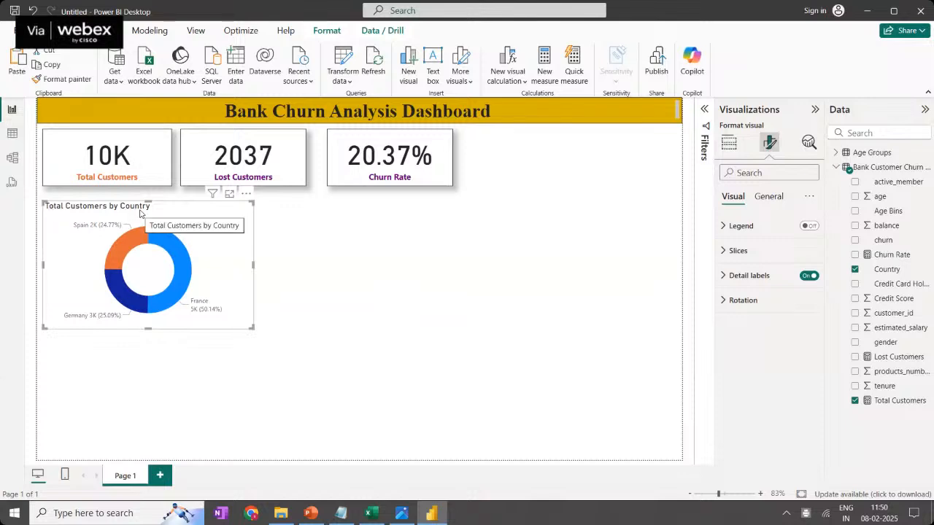
pyautogui.click(778, 204)
pyautogui.click(763, 255)
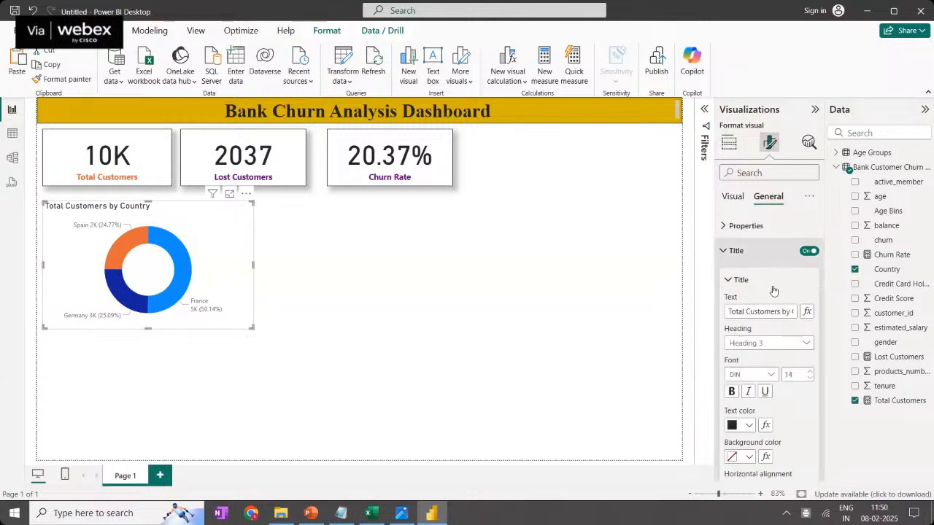
pyautogui.tripleClick(728, 311)
pyautogui.press('BackSpace')
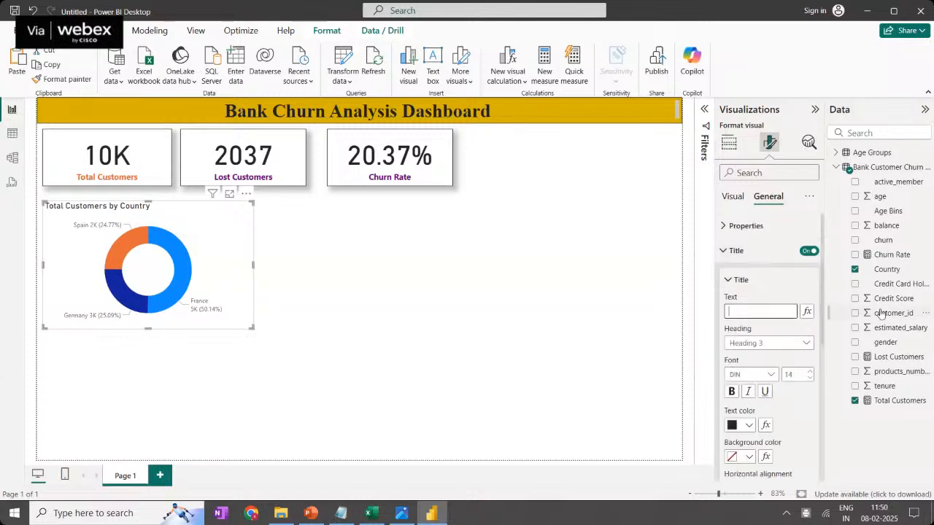
pyautogui.write('Coun')
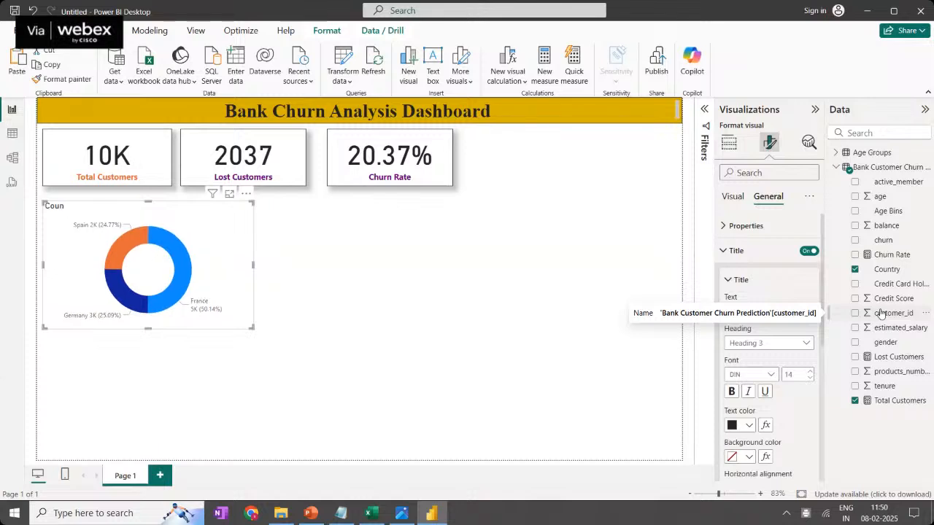
pyautogui.write('try Wise')
pyautogui.write('Customers')
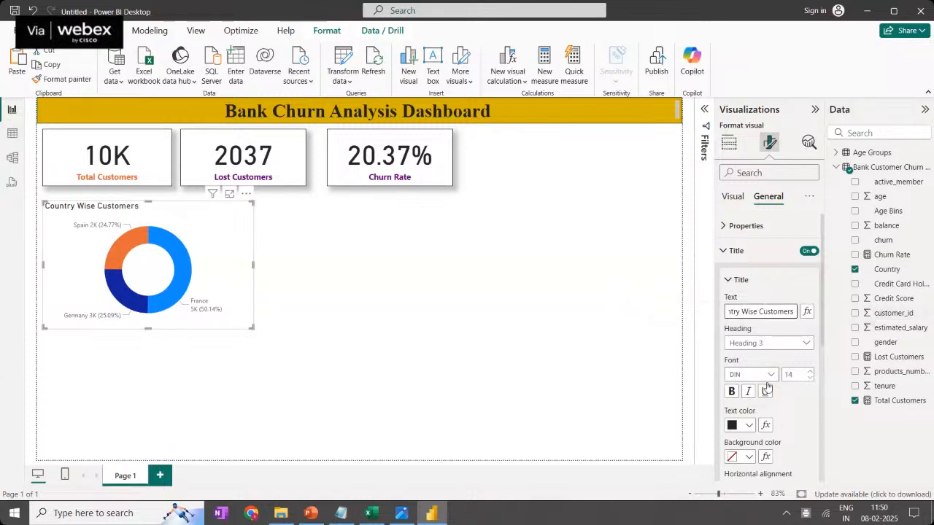
# Make the donut chart's title bold and black, and centre it horizontally
pyautogui.click(736, 395)
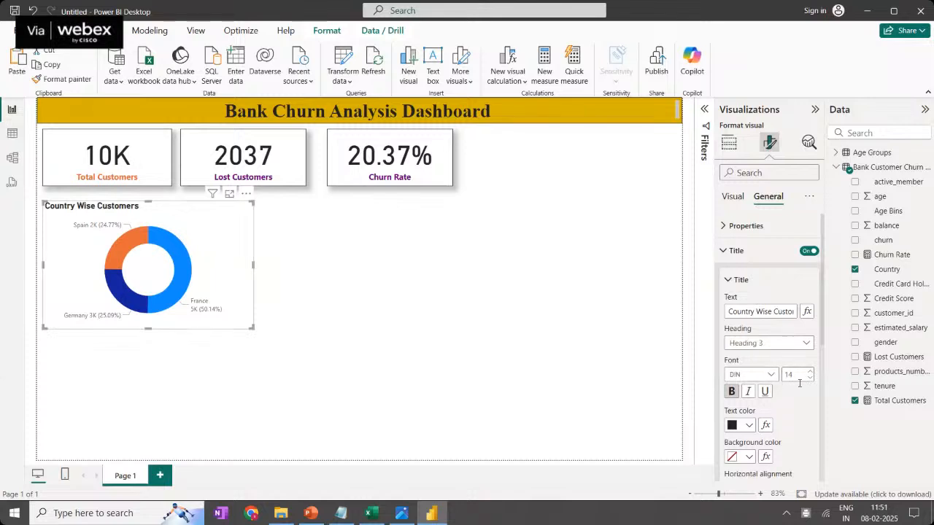
pyautogui.click(749, 425)
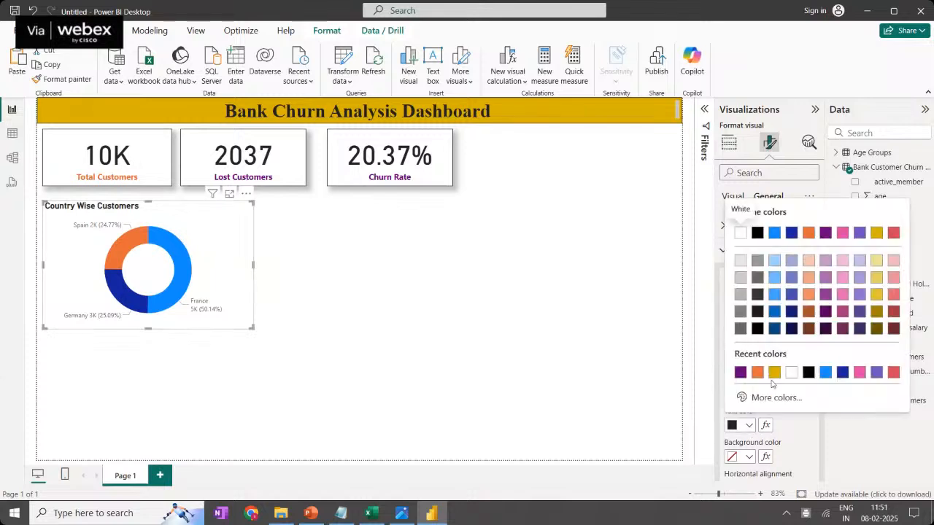
pyautogui.click(860, 373)
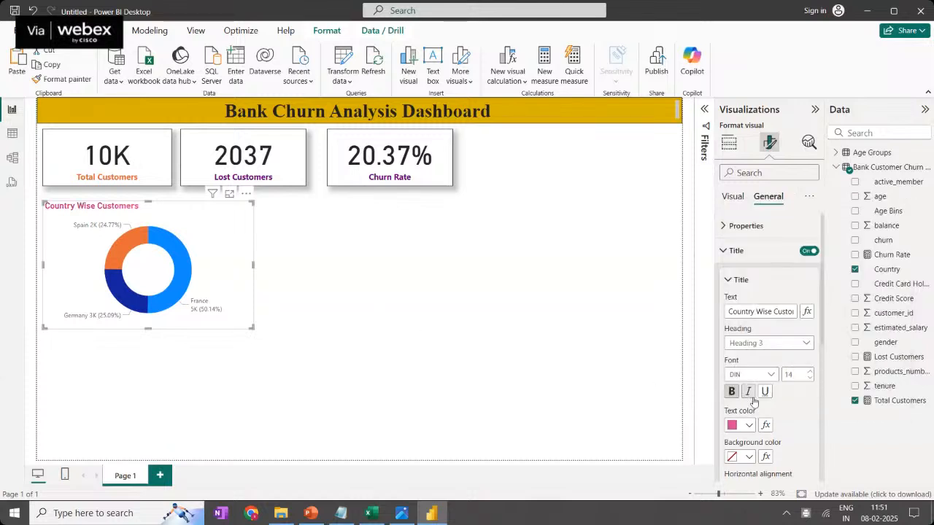
pyautogui.click(750, 429)
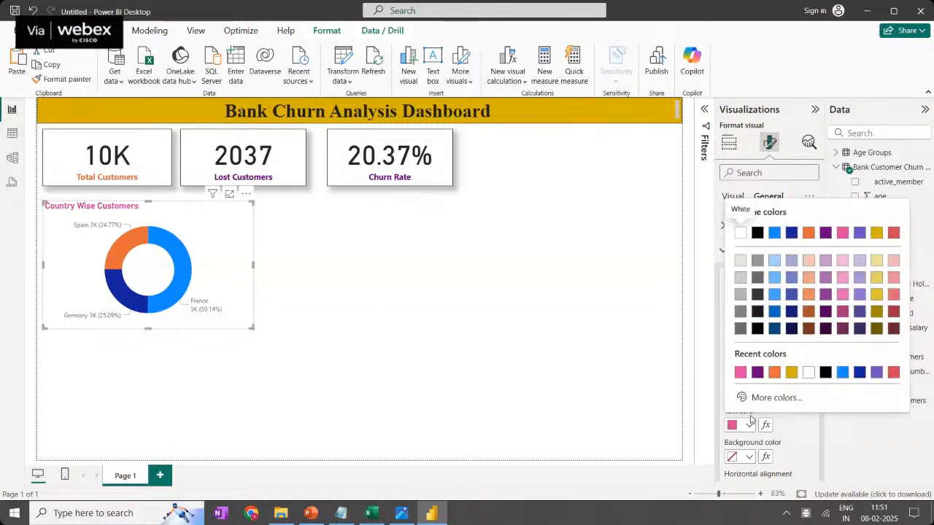
pyautogui.click(756, 234)
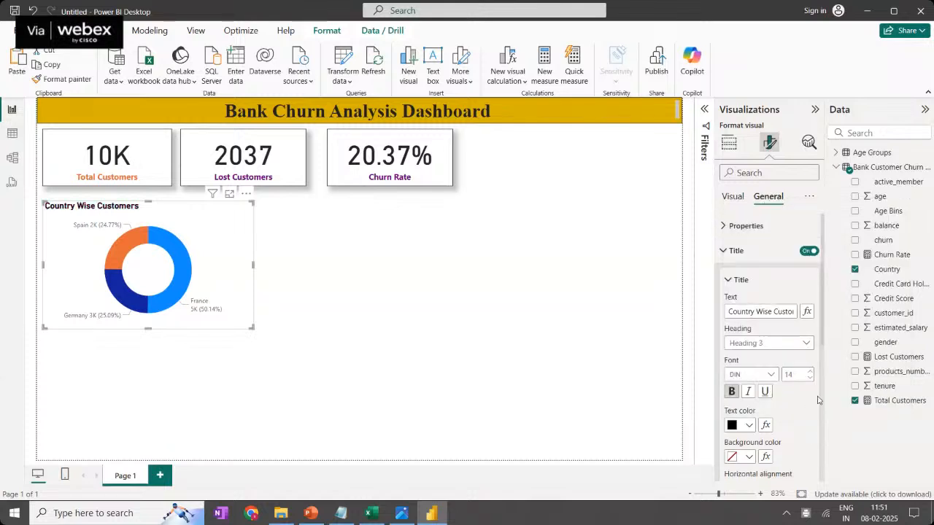
pyautogui.scroll(-3, 773, 322)
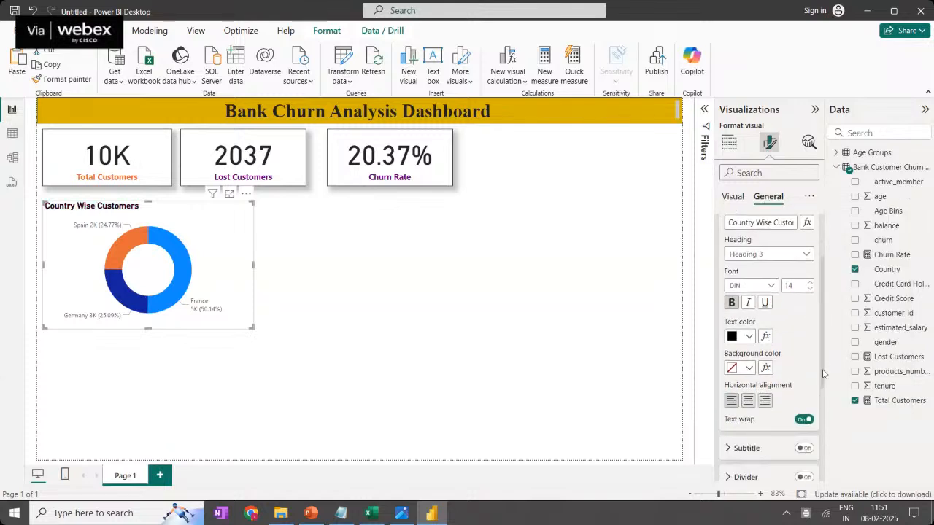
pyautogui.click(748, 382)
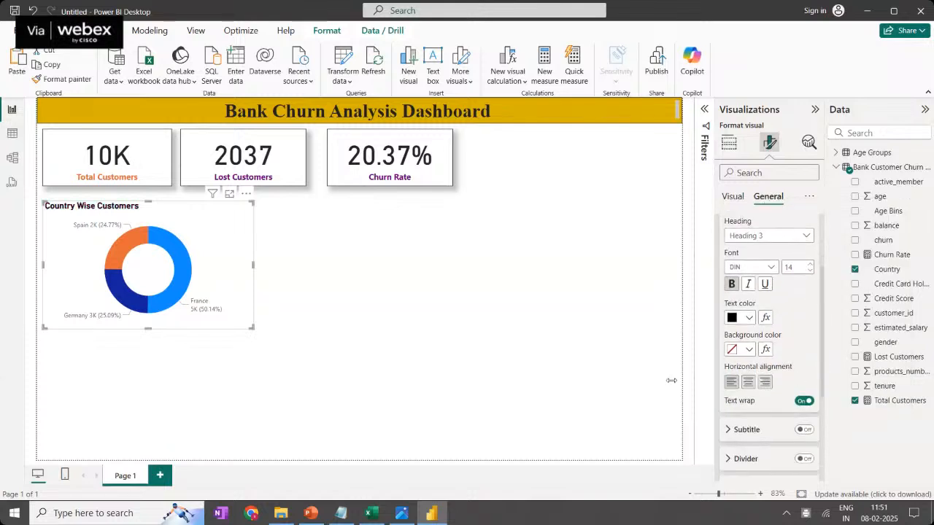
pyautogui.click(316, 327)
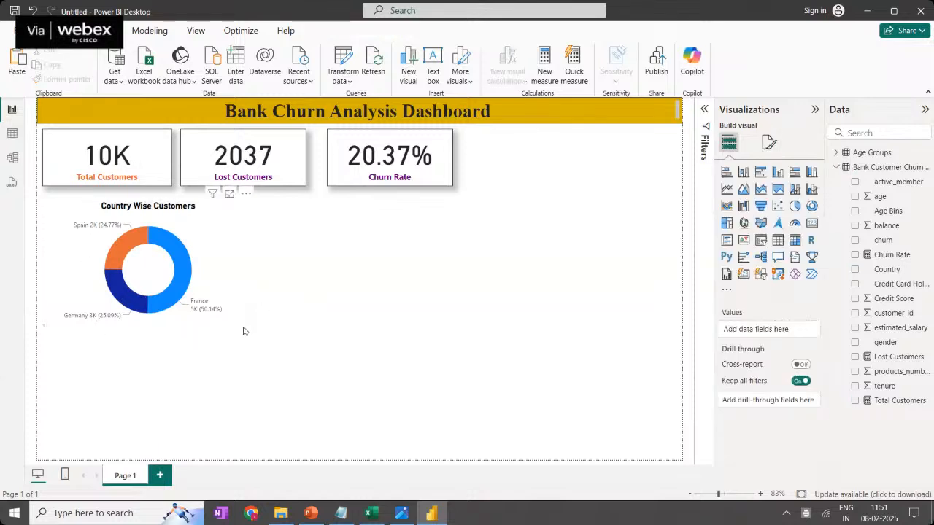
# Set the donut chart's detail label values to font size 12 and bold
pyautogui.click(210, 277)
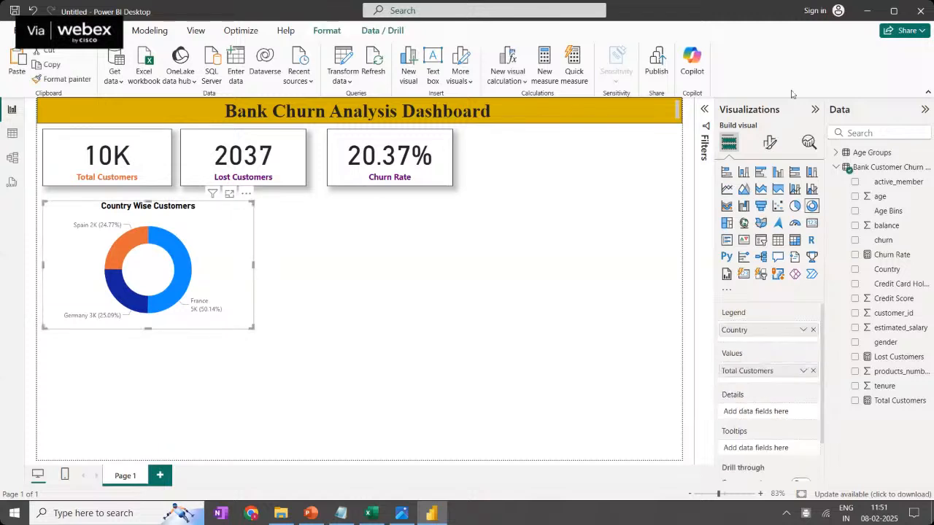
pyautogui.click(769, 142)
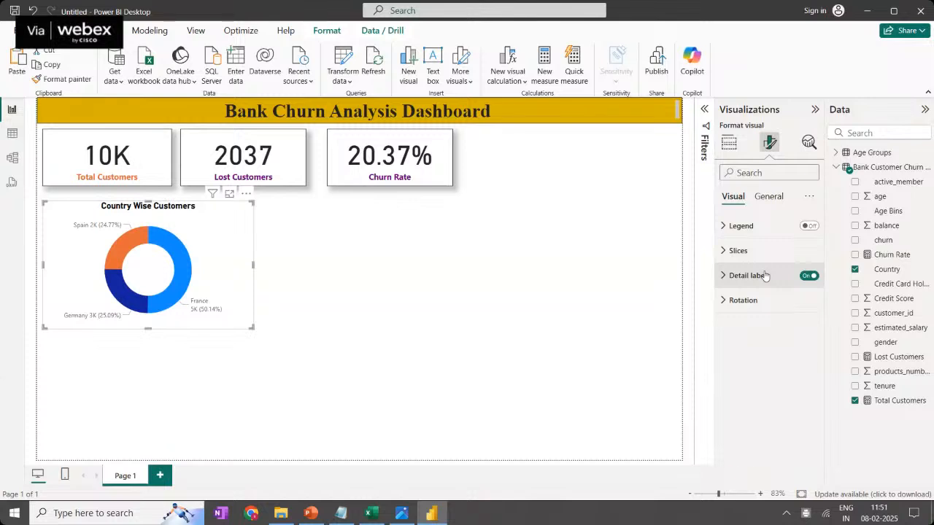
pyautogui.click(762, 274)
pyautogui.click(729, 305)
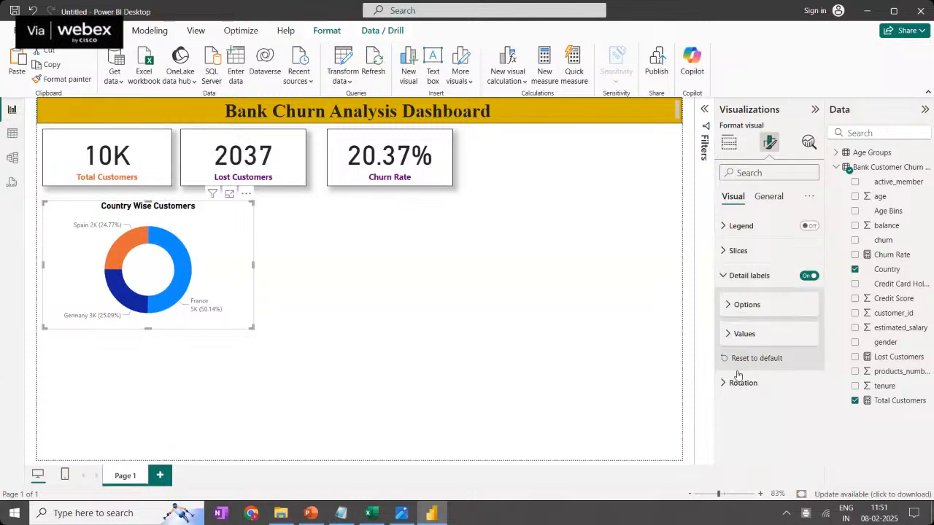
pyautogui.click(733, 334)
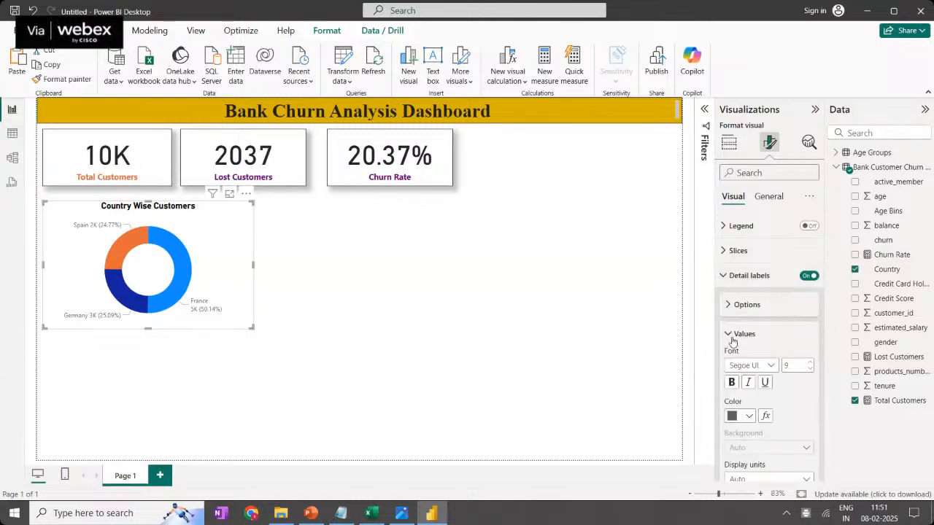
pyautogui.click(809, 362)
pyautogui.click(809, 362)
pyautogui.click(809, 362)
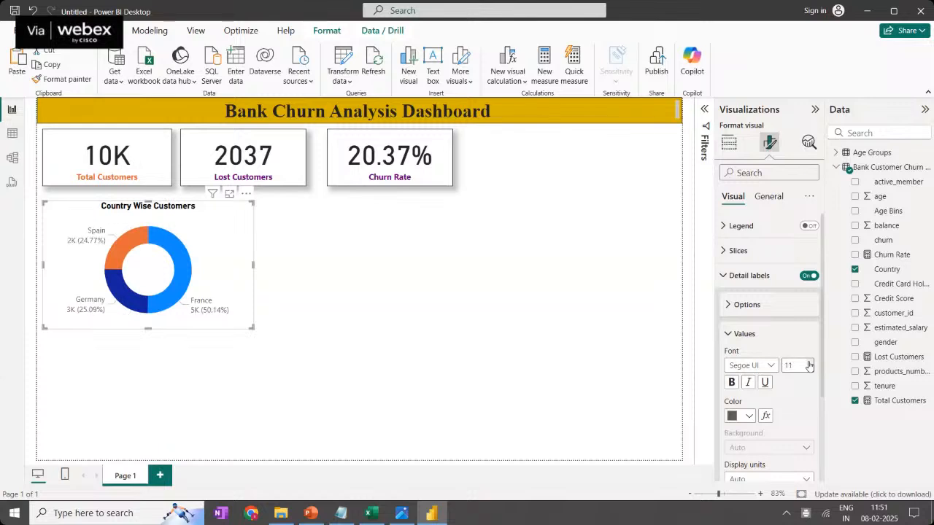
pyautogui.click(732, 382)
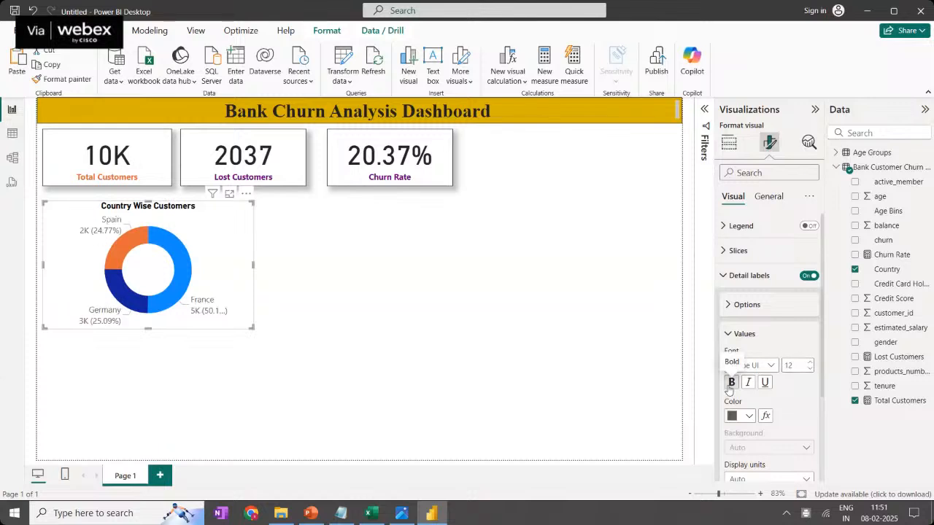
pyautogui.click(474, 318)
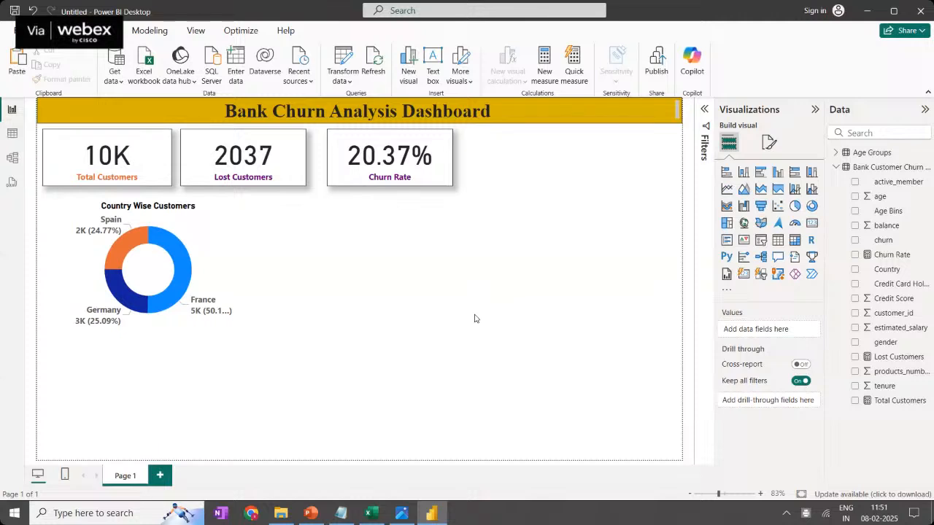
pyautogui.click(195, 269)
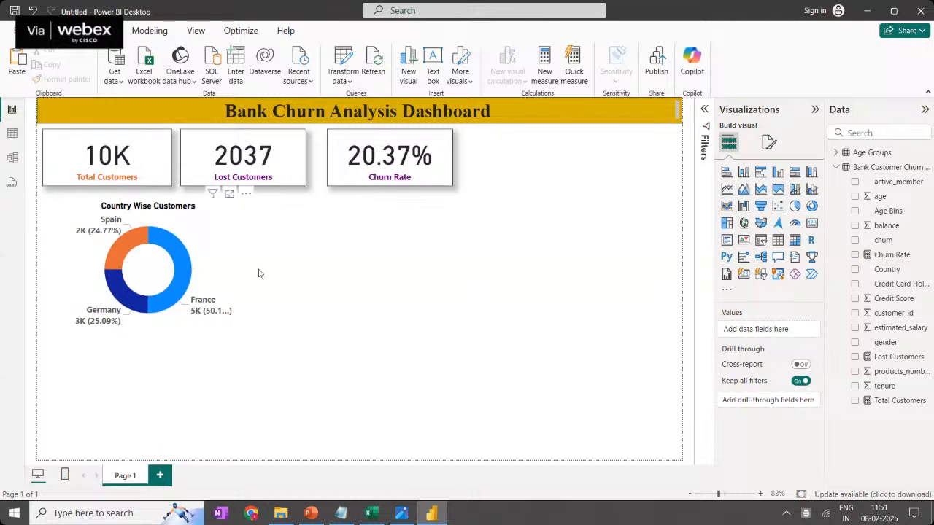
pyautogui.click(769, 143)
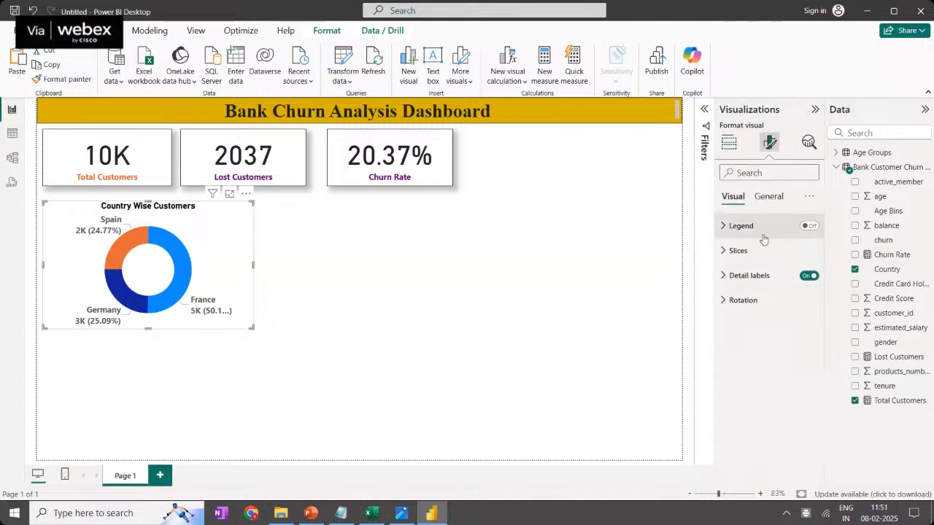
pyautogui.click(751, 275)
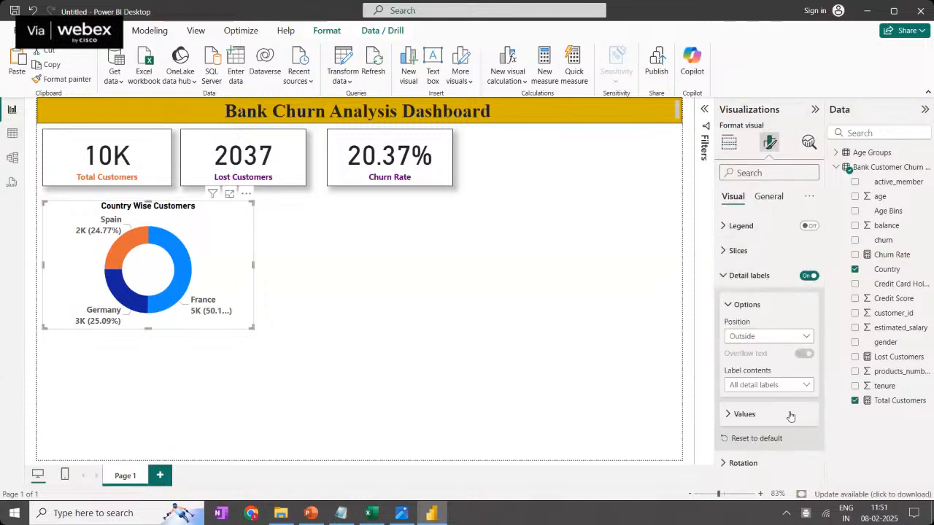
pyautogui.click(727, 306)
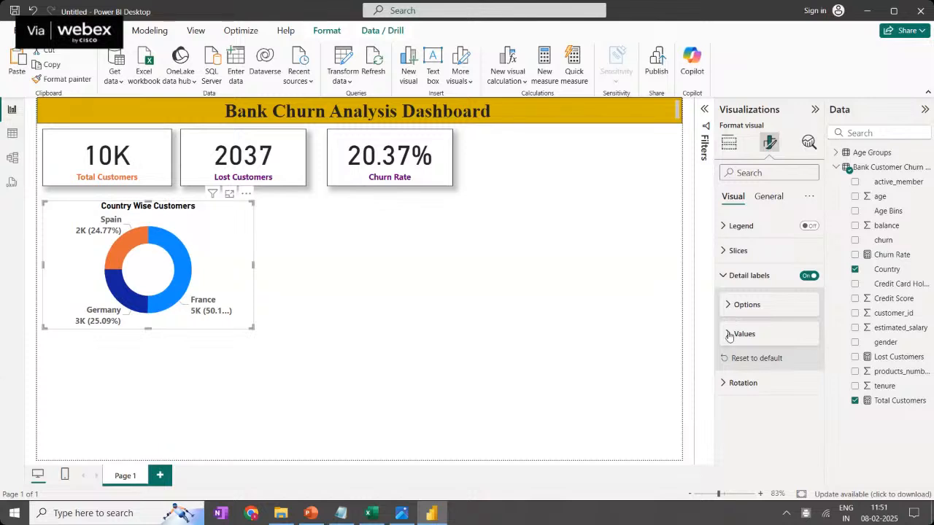
pyautogui.click(729, 334)
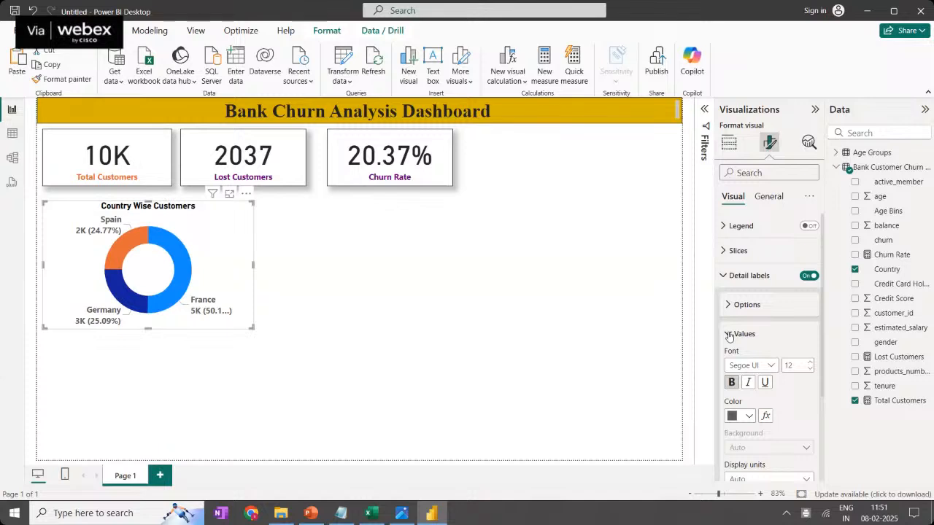
pyautogui.scroll(-1, 728, 336)
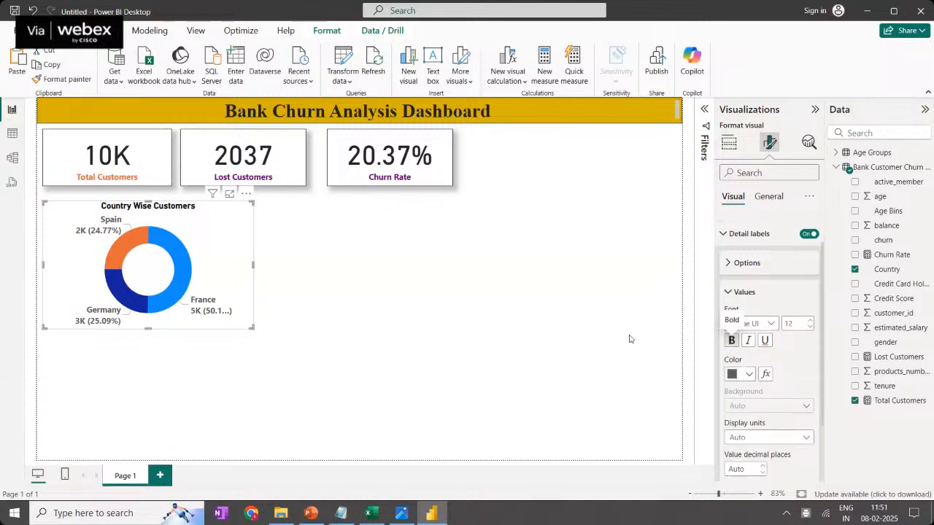
pyautogui.click(416, 319)
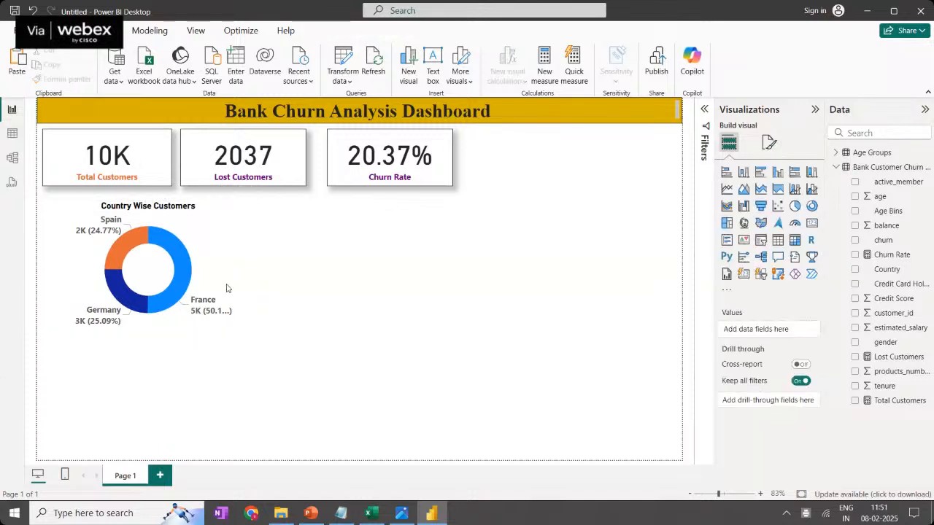
# Enlarge the Country Wise Customers donut chart so its detail labels fit in full, and adjust its placement beneath the KPI cards
pyautogui.click(259, 329)
pyautogui.moveTo(257, 329); pyautogui.dragTo(285, 341)
pyautogui.moveTo(250, 243); pyautogui.dragTo(244, 243)
pyautogui.click(388, 294)
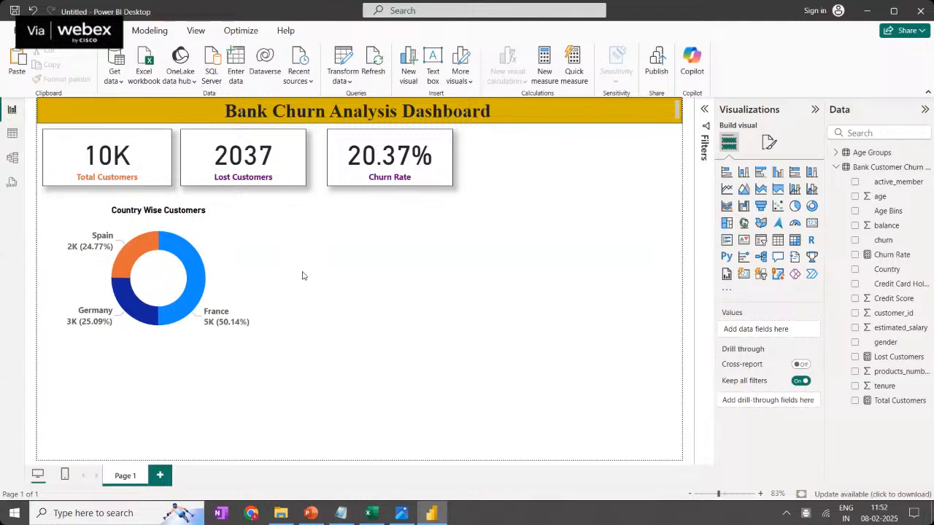
# Switch to the Notepad notes and add a run of blank lines after the dashboard visuals list
pyautogui.click(341, 513)
pyautogui.scroll(-2, 467, 256)
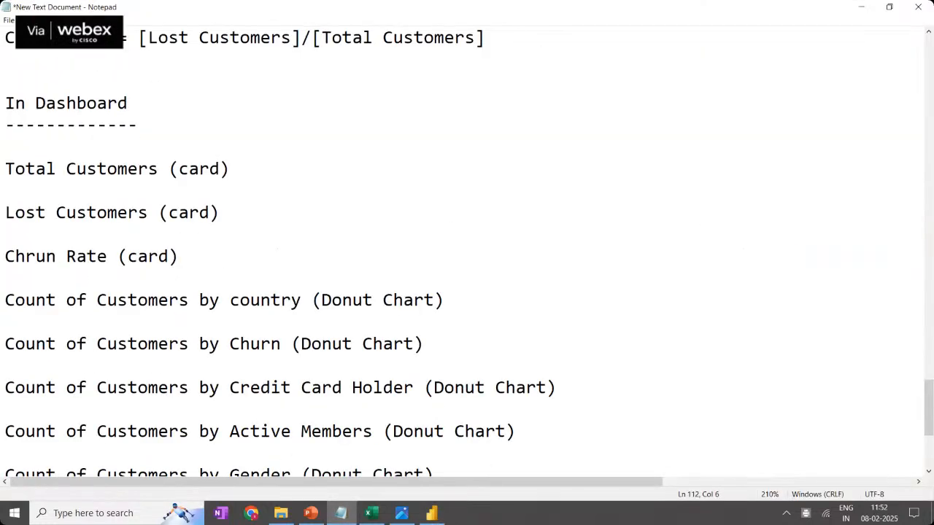
pyautogui.scroll(-5, 466, 255)
pyautogui.click(503, 367)
pyautogui.press('Return')
pyautogui.press('Return')
pyautogui.press('Return')
pyautogui.press('Return')
pyautogui.press('Return')
pyautogui.press('Return')
pyautogui.press('Return')
pyautogui.press('Return')
pyautogui.press('Return')
pyautogui.press('Return')
pyautogui.press('Return')
pyautogui.press('Return')
pyautogui.press('Return')
pyautogui.press('Return')
pyautogui.press('Return')
pyautogui.press('Return')
pyautogui.press('Return')
pyautogui.press('Return')
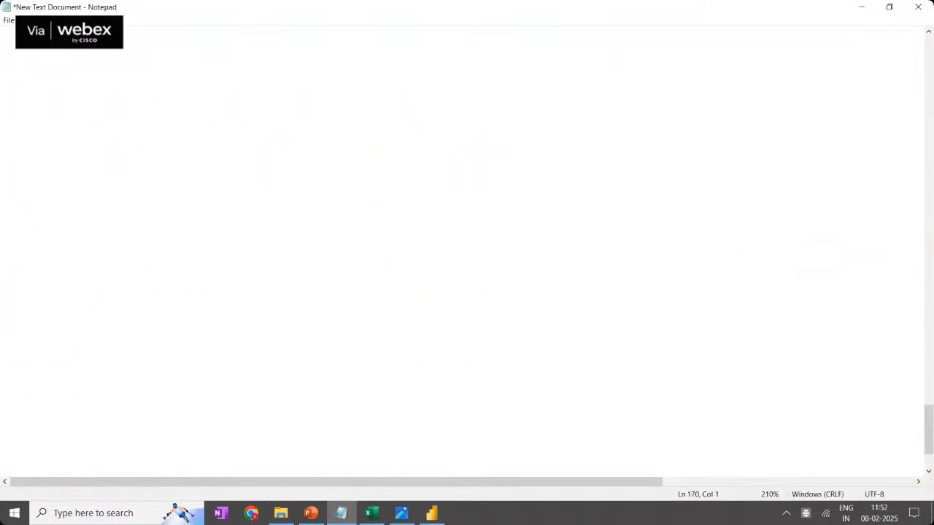
# Write the heading "Data Analysis" in the blank area and underline it with a row of dashes
pyautogui.click(183, 81)
pyautogui.write('Data ')
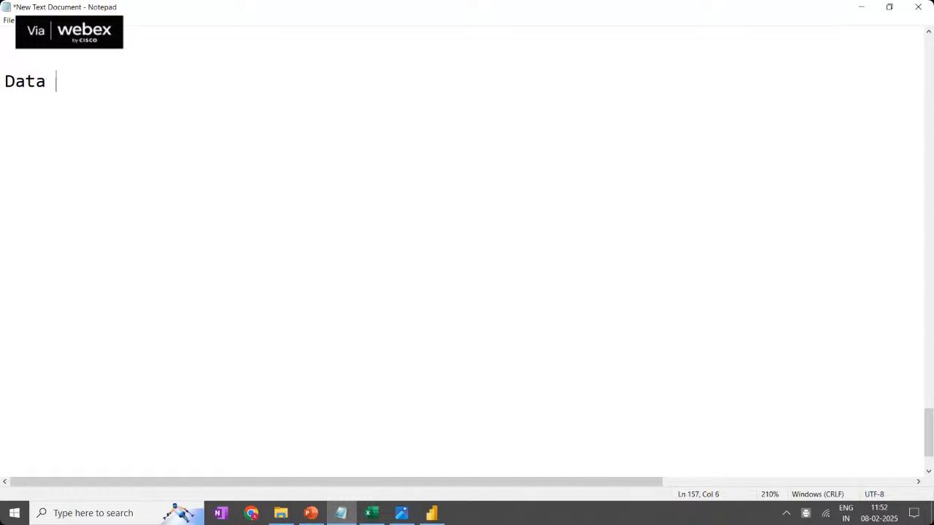
pyautogui.write('Analysis')
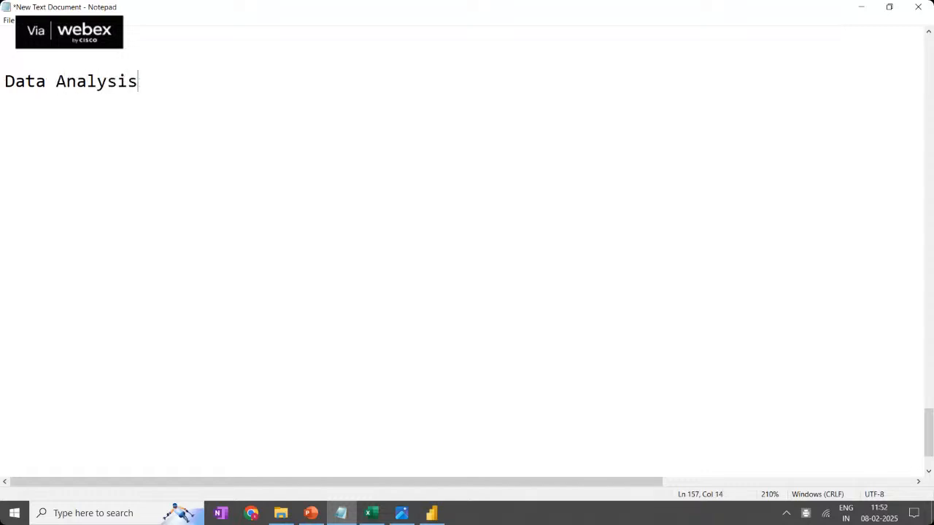
pyautogui.press('Return')
pyautogui.write('--------------')
# Add the line "Think Question" below the Data Analysis heading, separated by a blank line
pyautogui.press('Return')
pyautogui.press('Return')
pyautogui.write('Question')
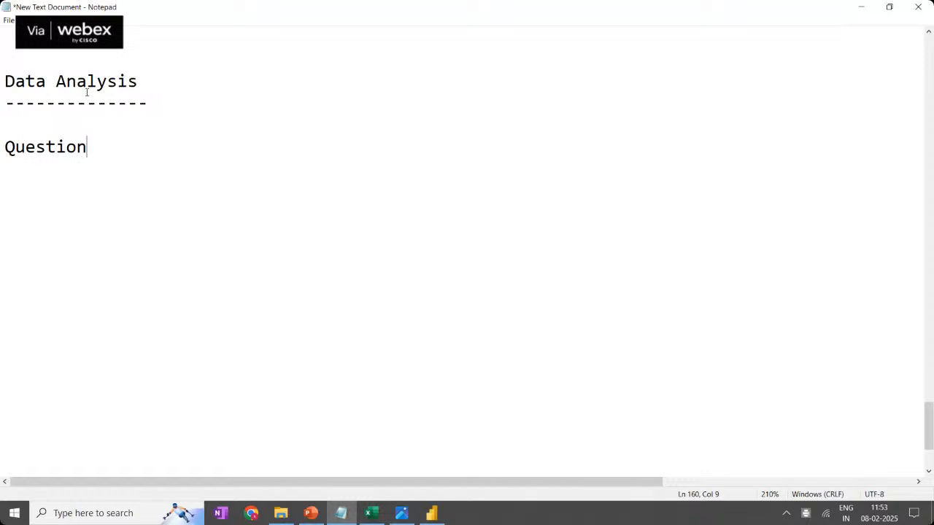
pyautogui.press('Home')
pyautogui.write('Thin')
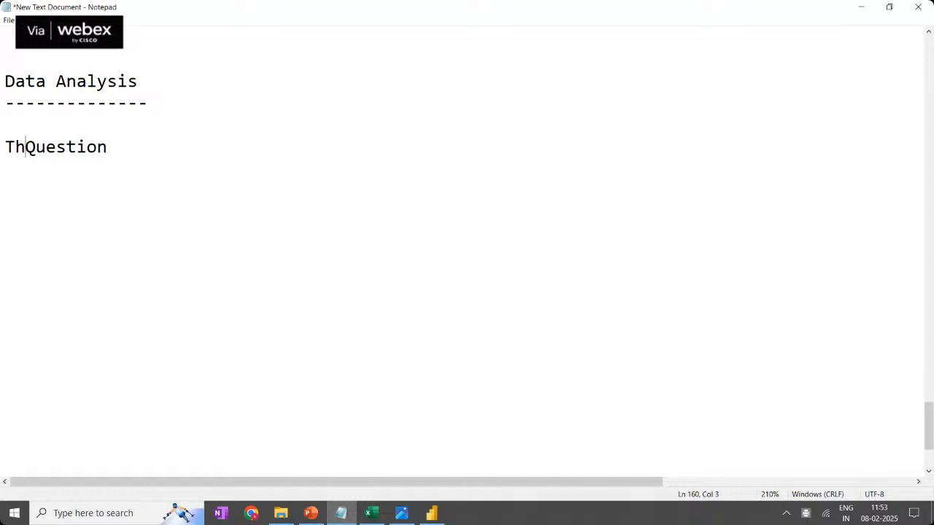
pyautogui.write('k')
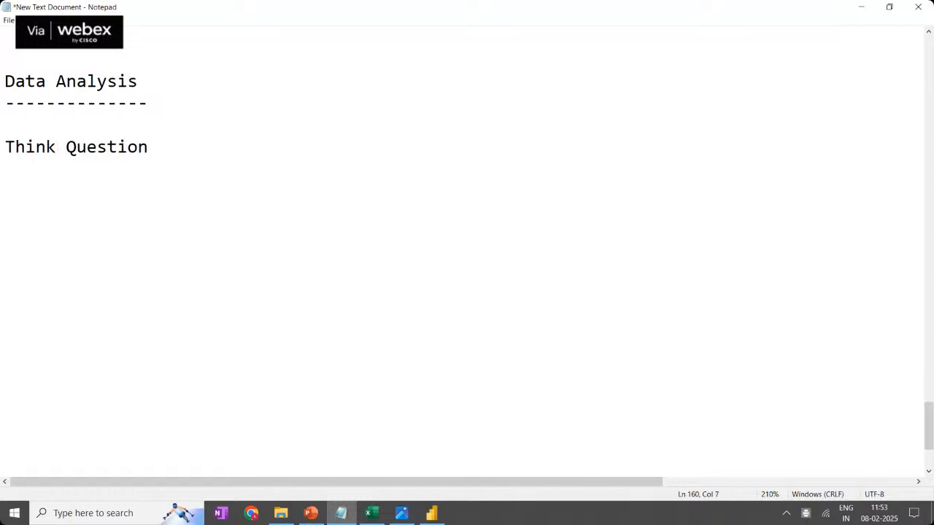
# Add the line "Select the plot/Measure/Table" below Think Question, leaving a blank line between them
pyautogui.press('End')
pyautogui.press('Return')
pyautogui.press('Return')
pyautogui.write('Slec')
pyautogui.press('BackSpace')
pyautogui.press('BackSpace')
pyautogui.press('BackSpace')
pyautogui.write('elect ')
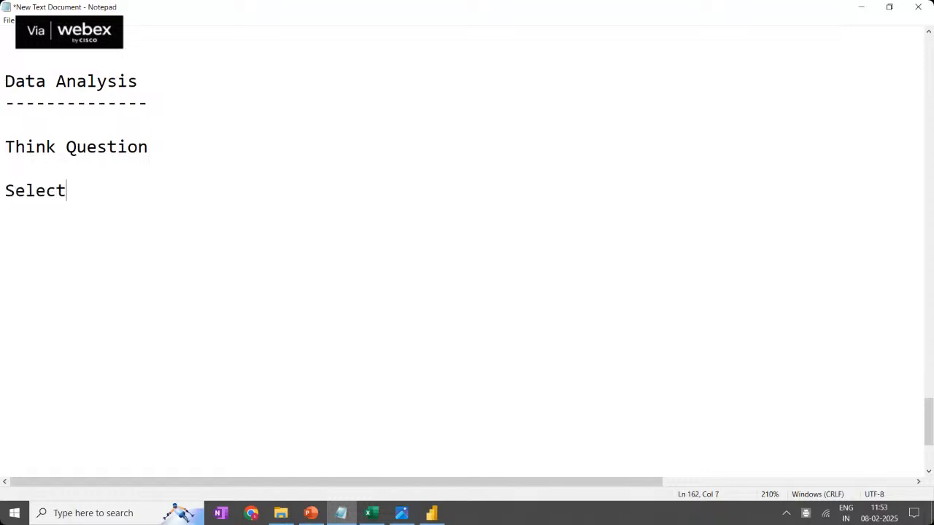
pyautogui.write('the plo')
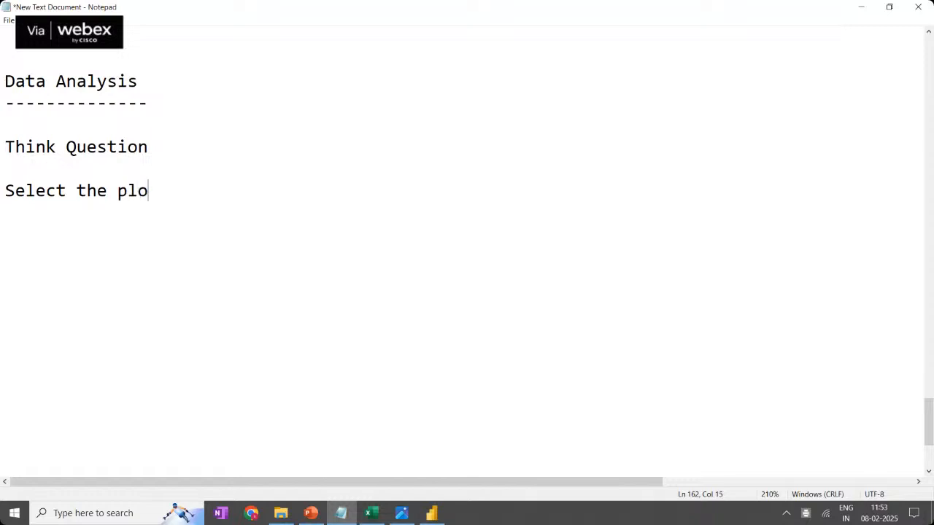
pyautogui.write('t/Measure')
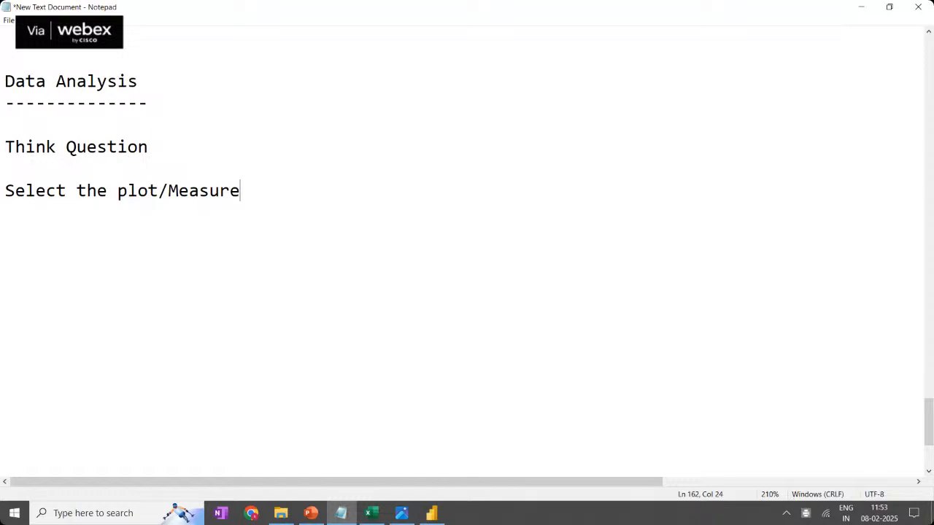
pyautogui.write('/Table')
# Add the line "Formating" as the third item of the Data Analysis notes, after a blank line
pyautogui.press('Return')
pyautogui.press('Return')
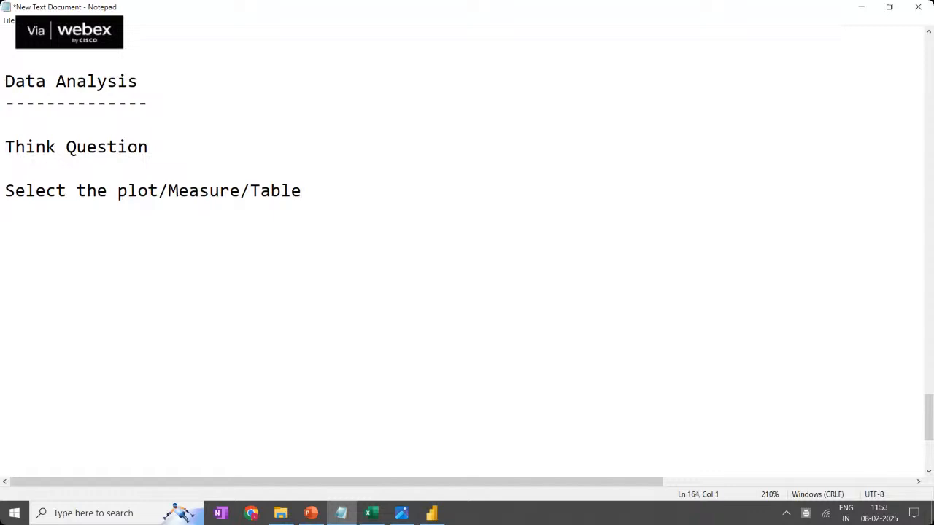
pyautogui.write('Formating')
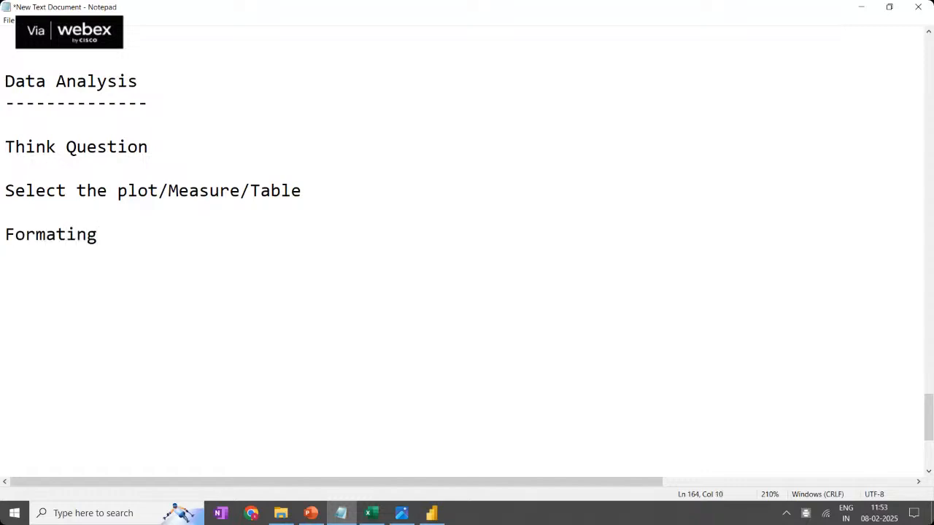
# Add the example line "Question : % active & non active" two blank lines below Formating
pyautogui.press('Return')
pyautogui.press('Return')
pyautogui.press('Return')
pyautogui.write('% active ')
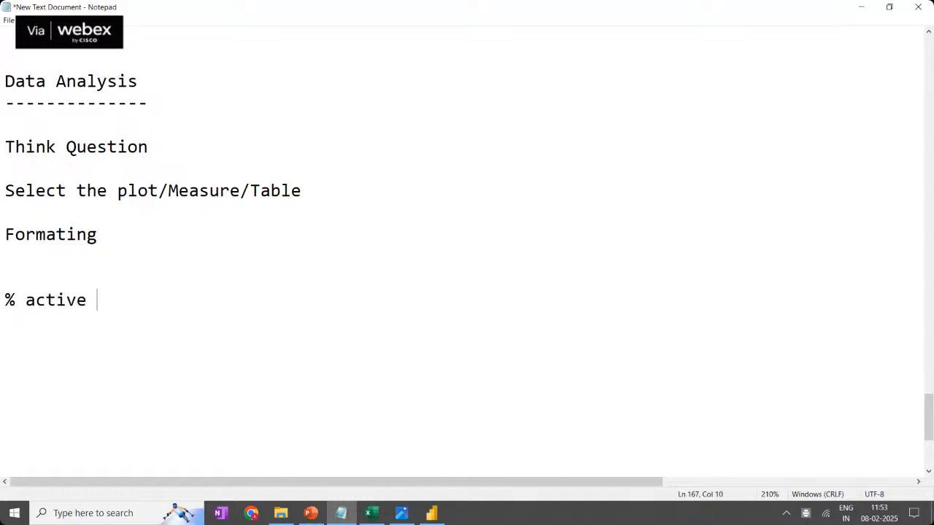
pyautogui.write('& non active')
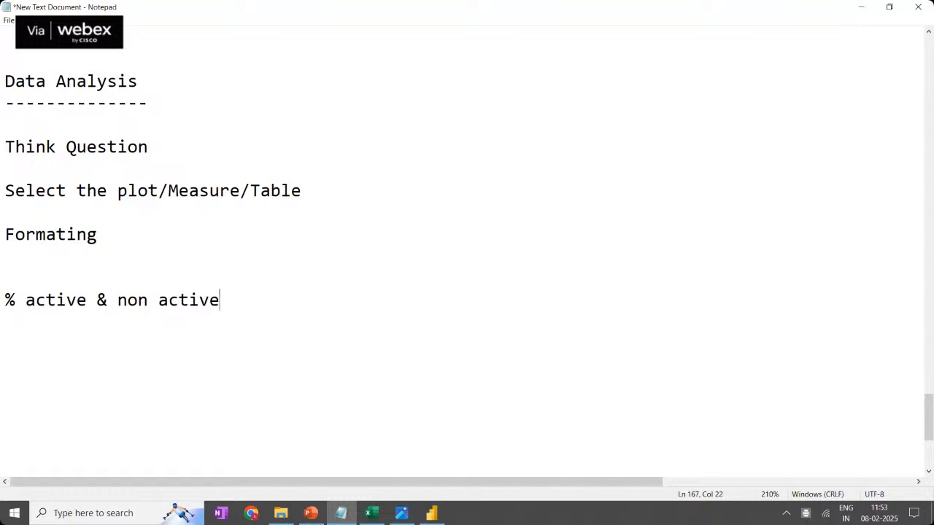
pyautogui.press('Home')
pyautogui.write('Questi')
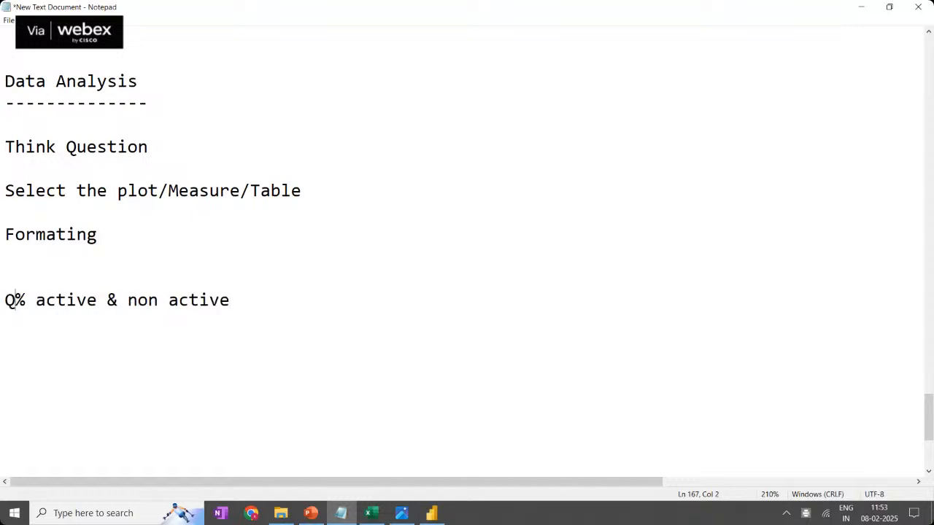
pyautogui.write('on :')
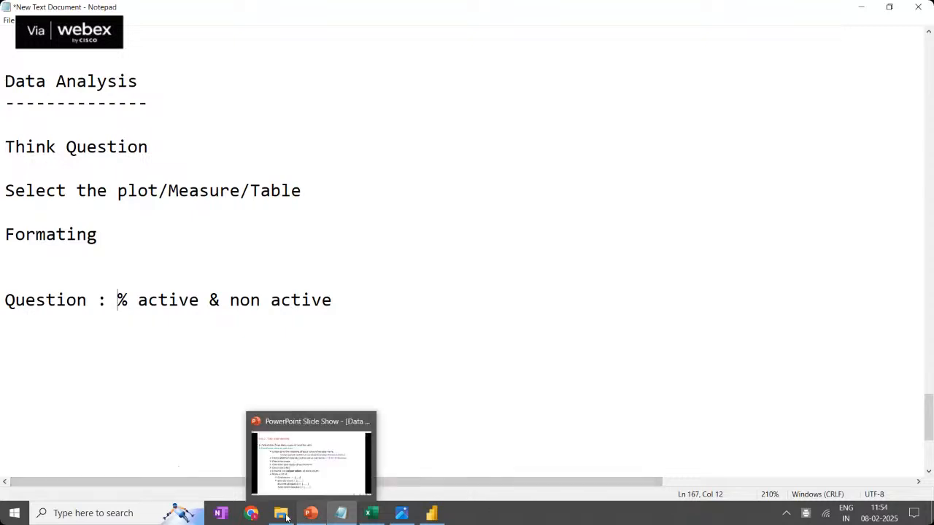
# Switch to Power BI, insert an empty pie chart and place it beside the Country Wise Customers donut chart
pyautogui.click(431, 512)
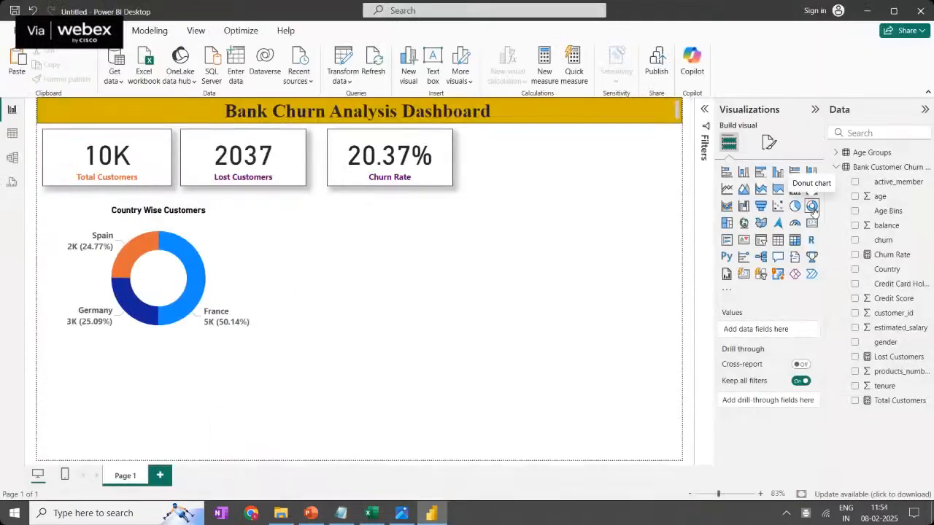
pyautogui.click(794, 206)
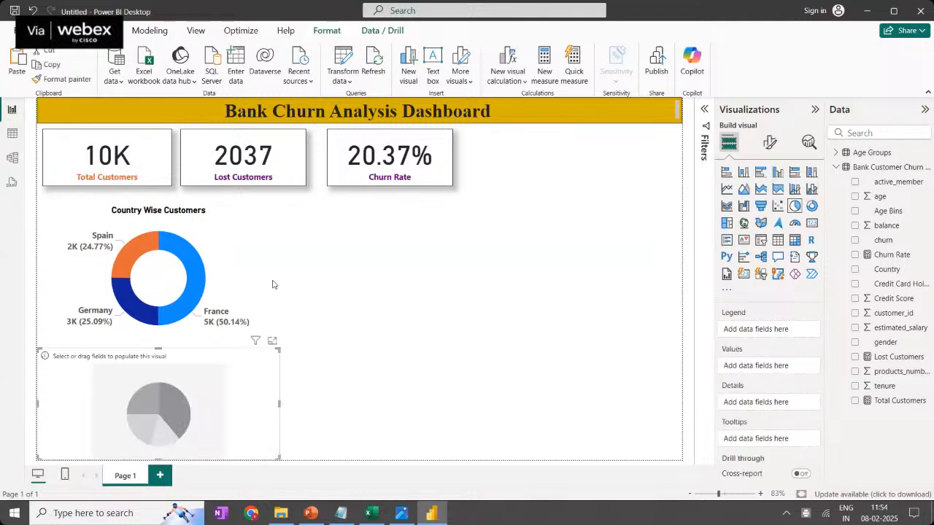
pyautogui.moveTo(224, 385); pyautogui.dragTo(469, 245)
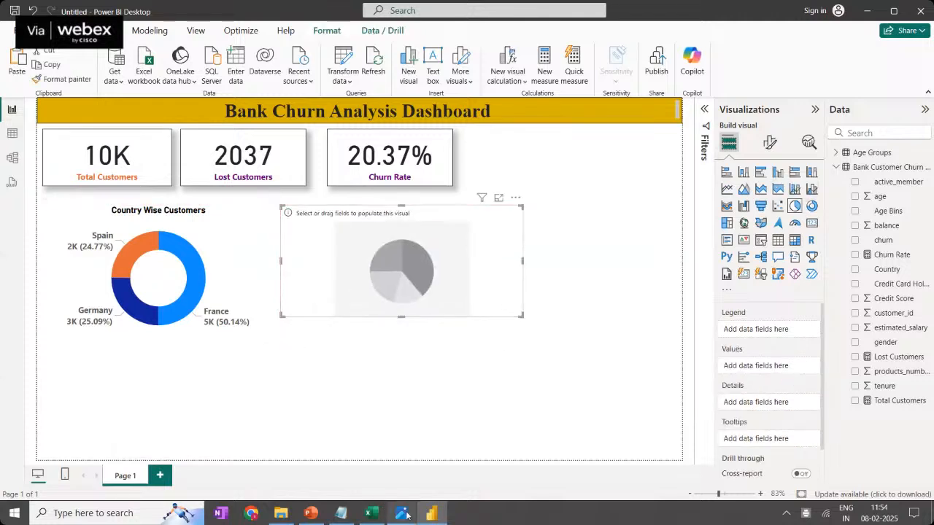
# Switch back to the Notepad notes and add the line "Plot : Pie" directly under the Question line
pyautogui.moveTo(421, 517)
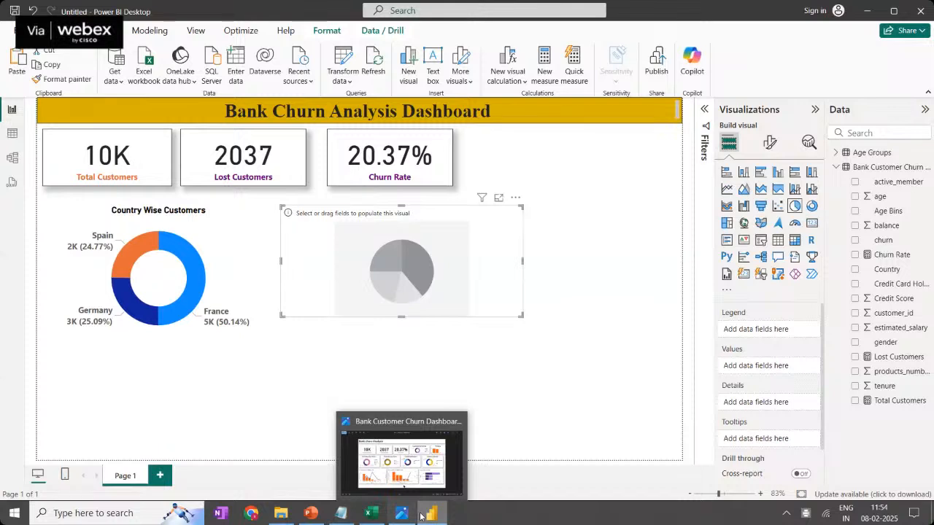
pyautogui.click(341, 513)
pyautogui.click(340, 300)
pyautogui.press('Return')
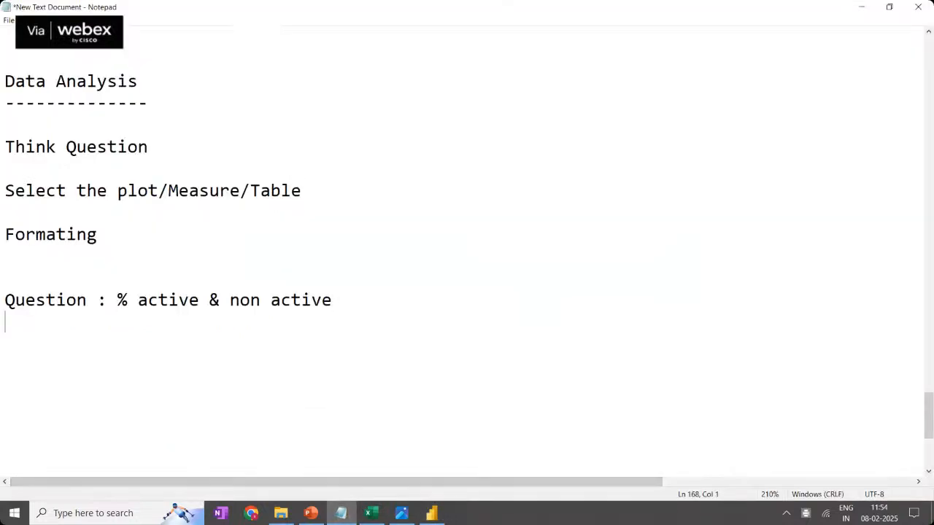
pyautogui.write('Plot : Pi')
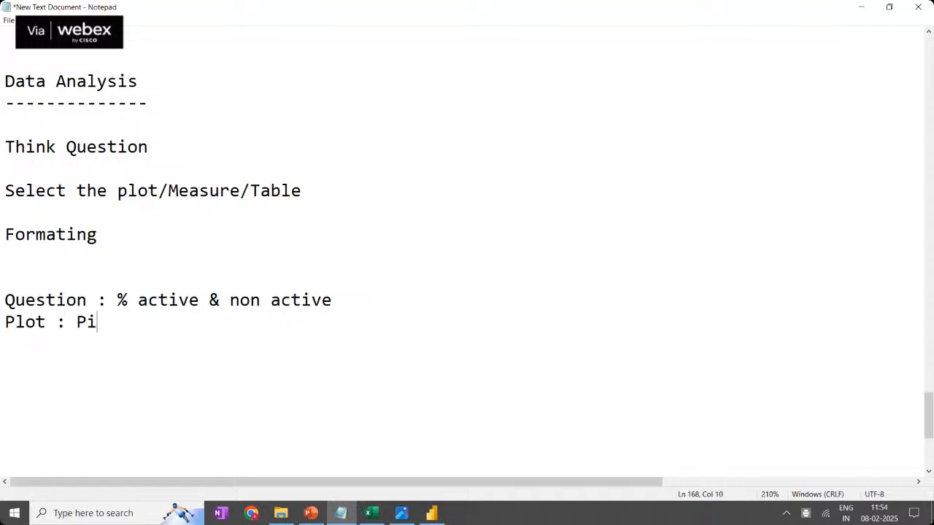
pyautogui.write('e')
# Insert a blank line between the Question and Plot lines and align the Plot colon with the Question colon
pyautogui.click(379, 294)
pyautogui.press('Return')
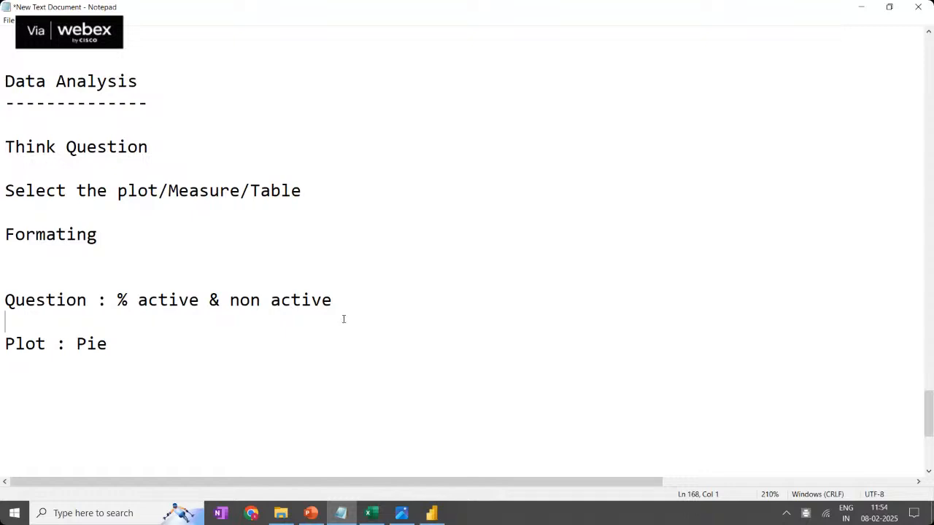
pyautogui.click(65, 344)
pyautogui.click(58, 343)
pyautogui.press('BackSpace')
pyautogui.press('BackSpace')
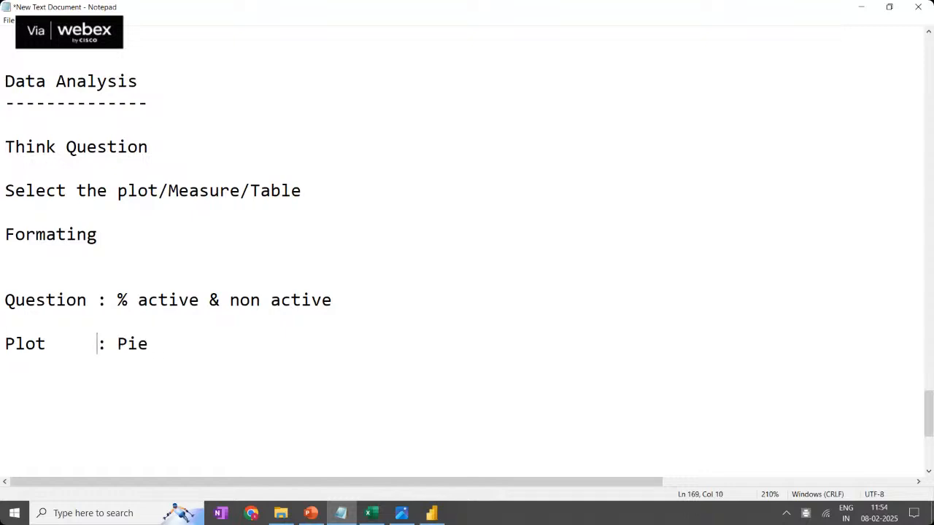
# Extend the Plot entry to read "Pie chart" and leave blank lines after it
pyautogui.click(158, 349)
pyautogui.write('chart')
pyautogui.press('Return')
pyautogui.press('Return')
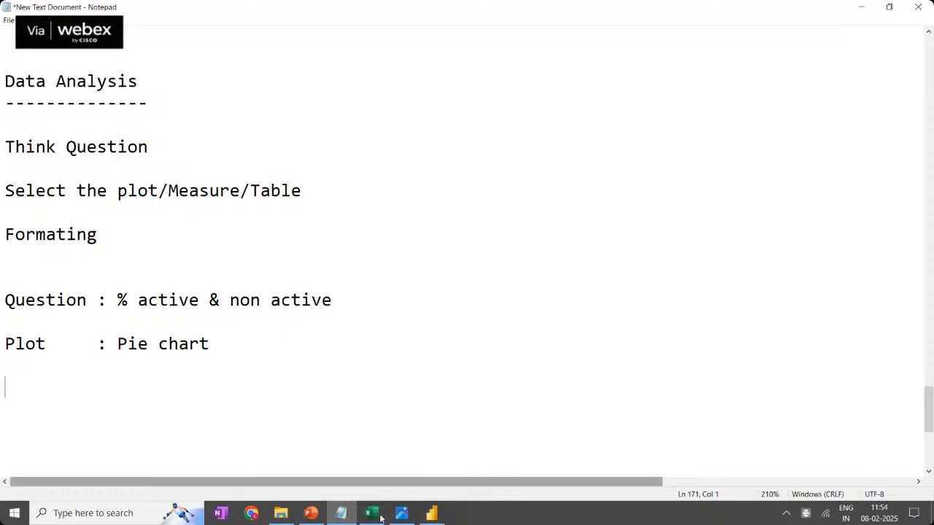
# Switch to Power BI and assign Total Customers as the pie chart's values and active_member as its legend
pyautogui.click(433, 515)
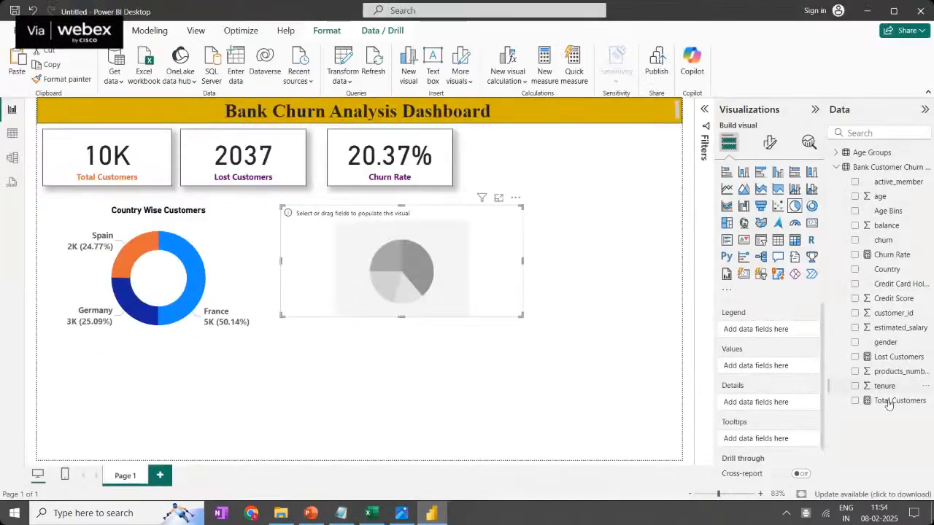
pyautogui.moveTo(891, 405); pyautogui.dragTo(789, 368)
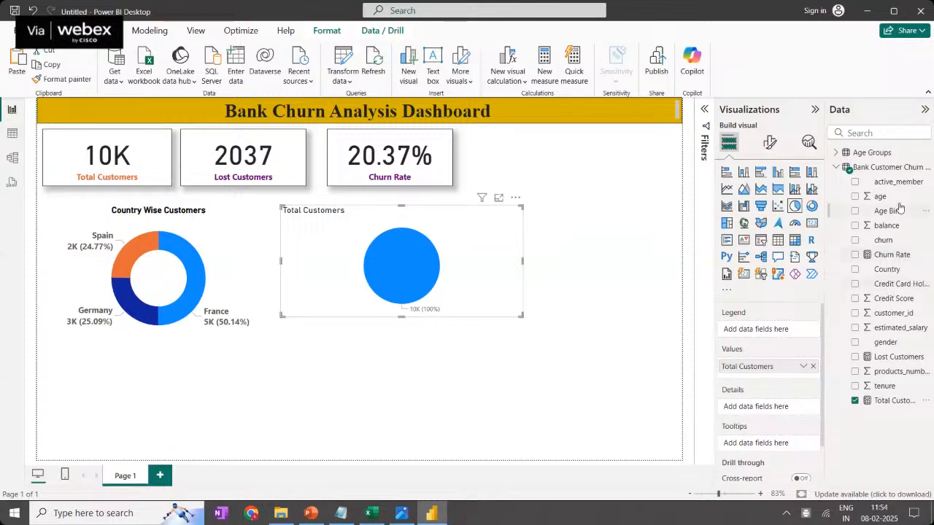
pyautogui.moveTo(896, 188); pyautogui.dragTo(781, 332)
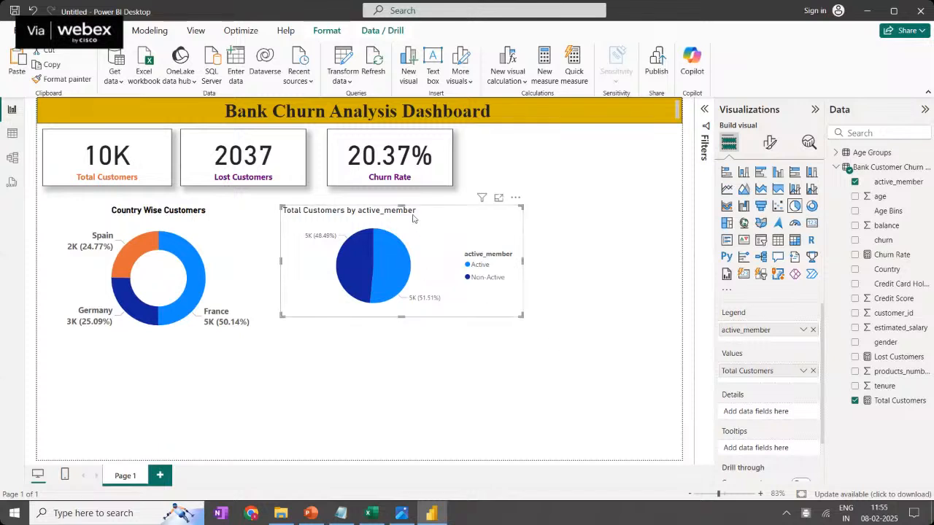
# Set the pie chart's label contents to All detail labels and turn off its legend
pyautogui.click(773, 144)
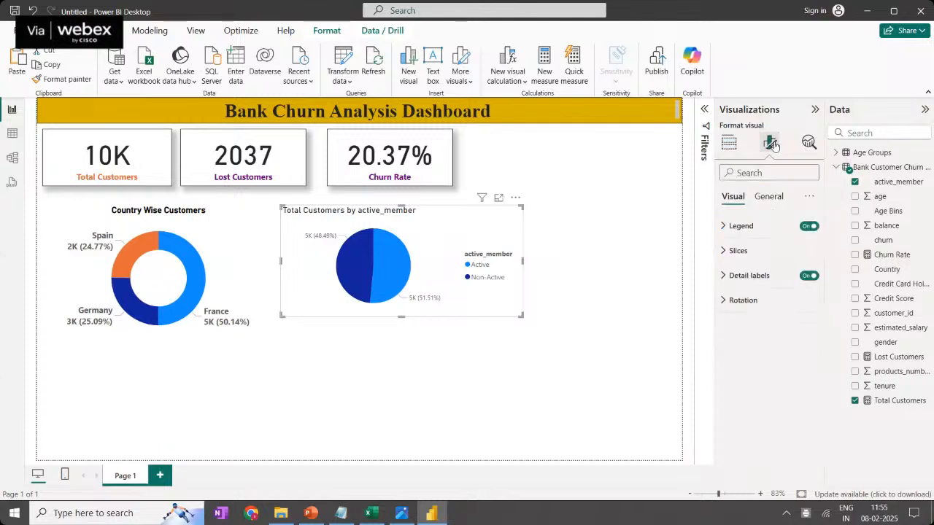
pyautogui.click(779, 277)
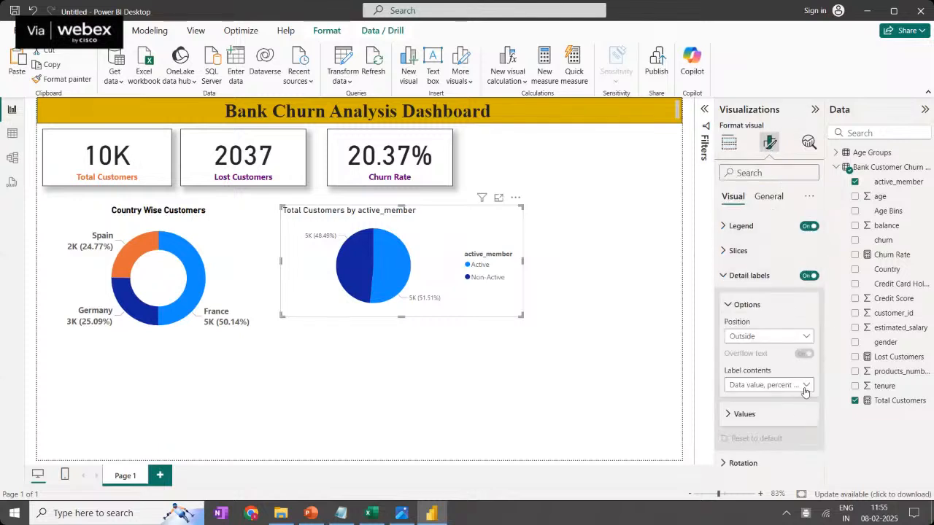
pyautogui.click(806, 385)
pyautogui.click(755, 487)
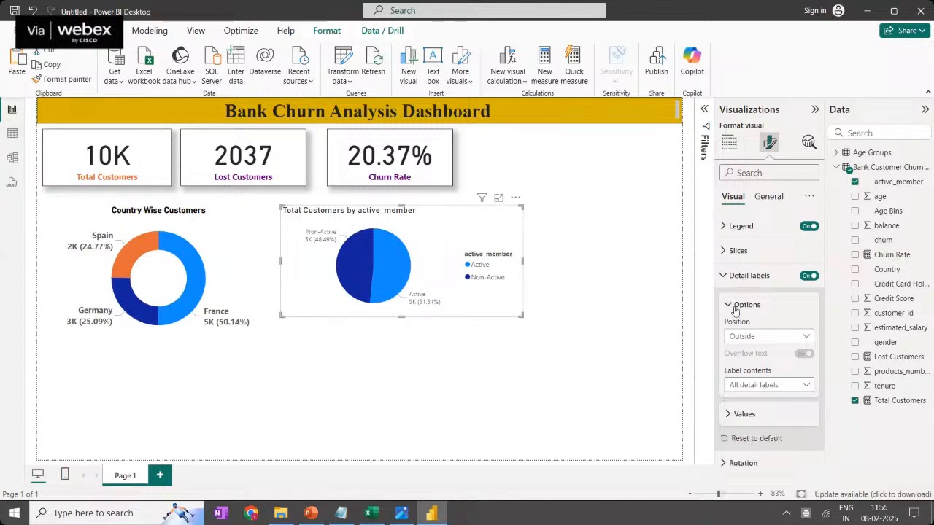
pyautogui.click(746, 305)
pyautogui.click(808, 226)
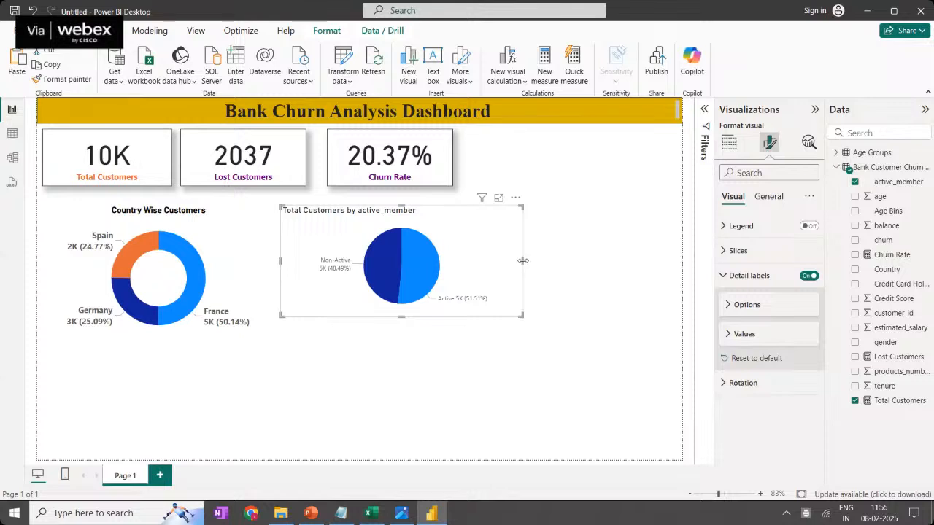
# Narrow the pie chart so it ends just past the Churn Rate card, and make it slightly taller
pyautogui.moveTo(522, 260); pyautogui.dragTo(442, 280)
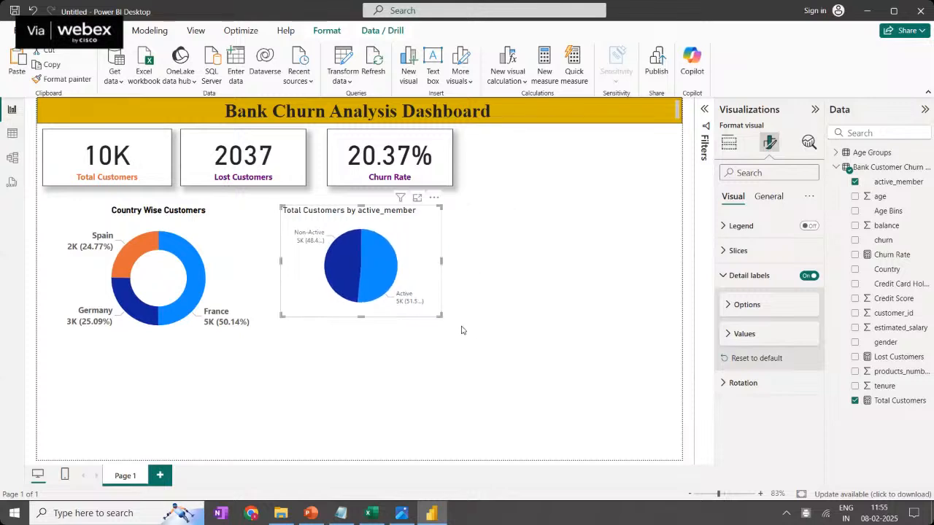
pyautogui.moveTo(443, 320); pyautogui.dragTo(470, 326)
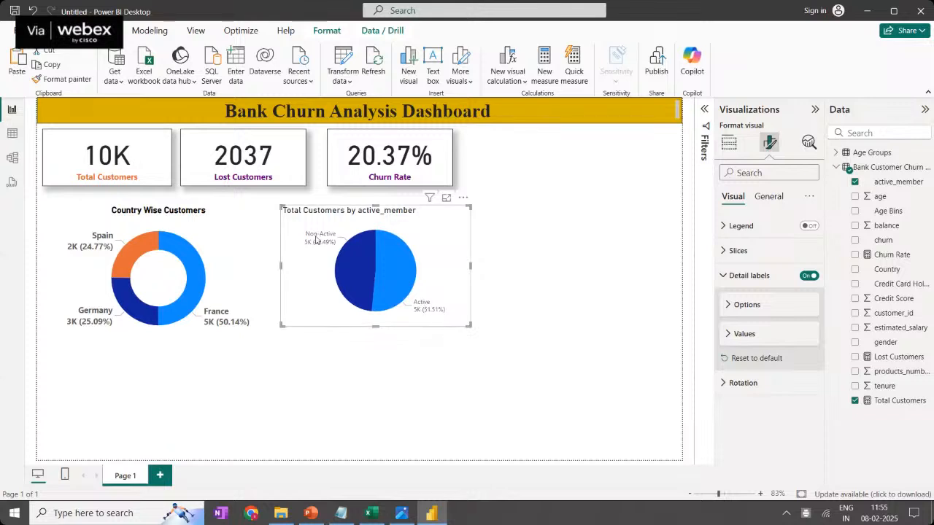
pyautogui.moveTo(330, 243)
# Color the pie chart's Active slice pink and its Non-Active slice red
pyautogui.click(724, 276)
pyautogui.click(730, 254)
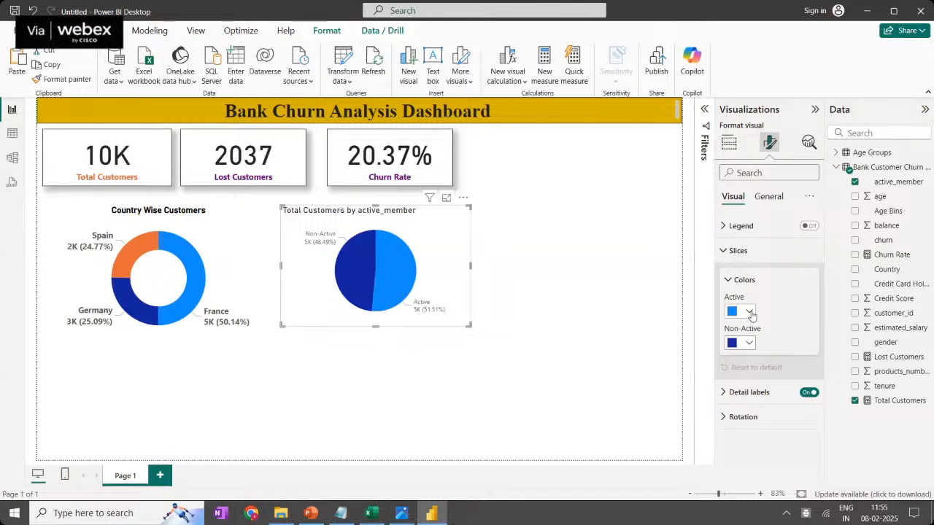
pyautogui.click(750, 312)
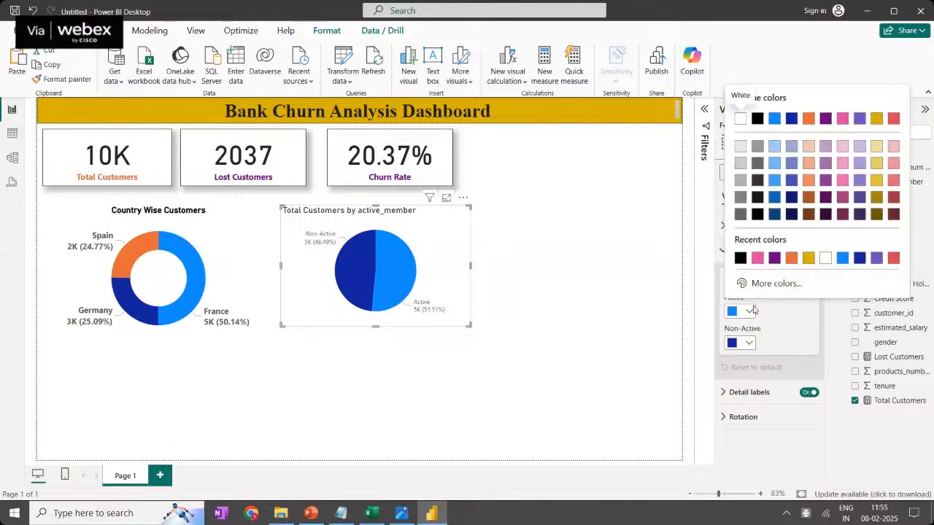
pyautogui.click(757, 257)
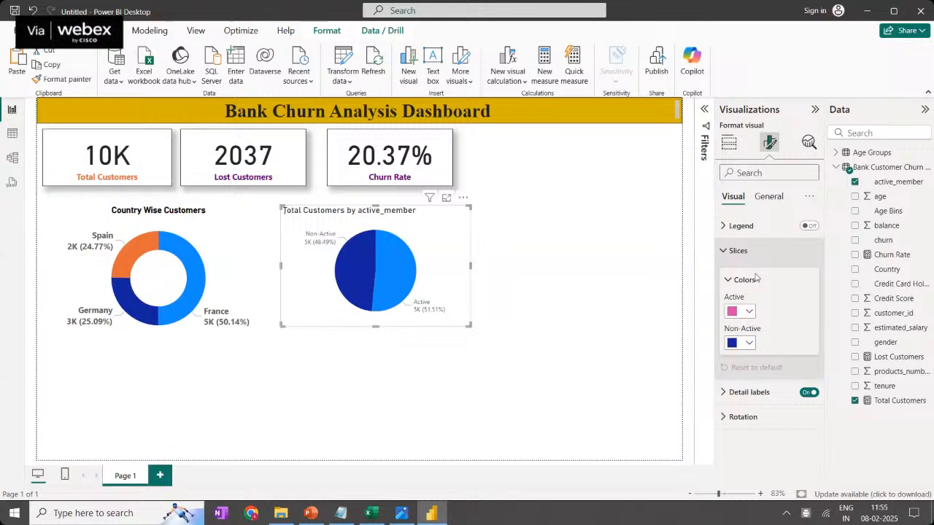
pyautogui.click(750, 346)
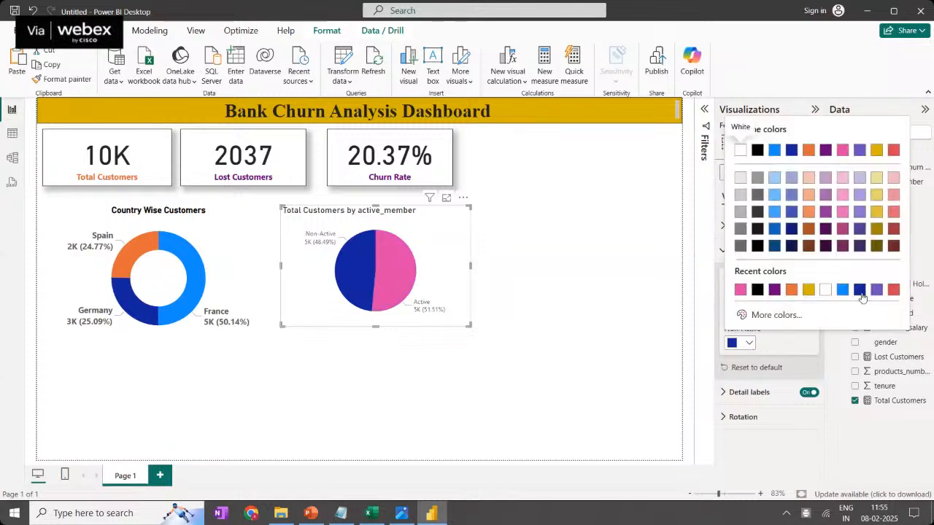
pyautogui.click(894, 289)
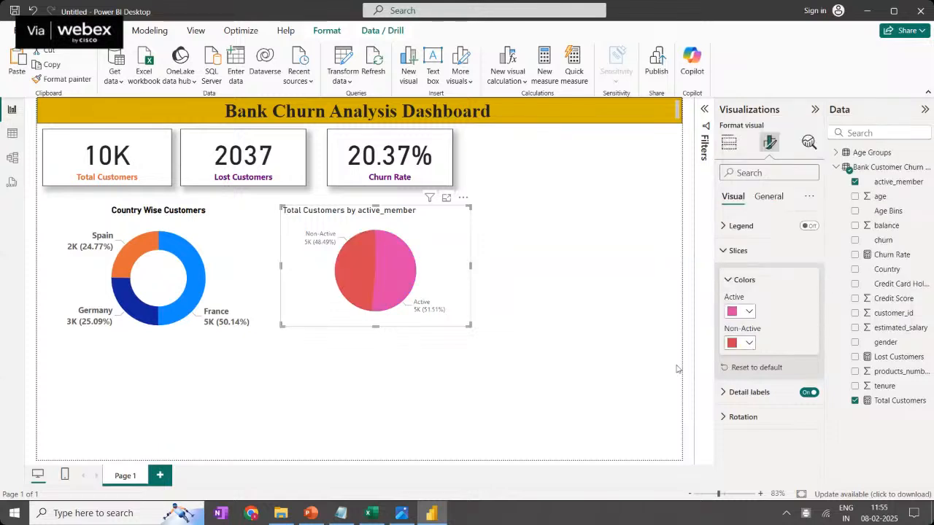
# Try light blue (#118DFF) on the Non-Active slice, and return it to red
pyautogui.click(749, 343)
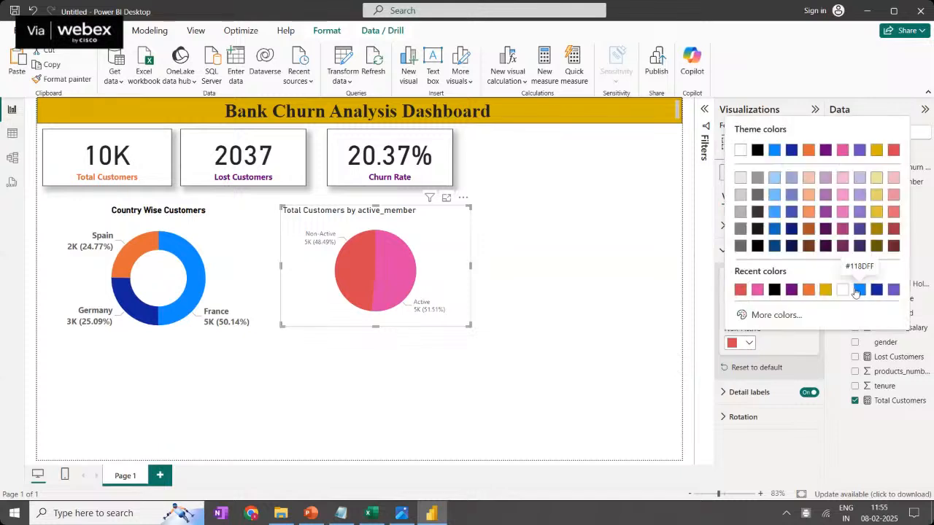
pyautogui.click(859, 290)
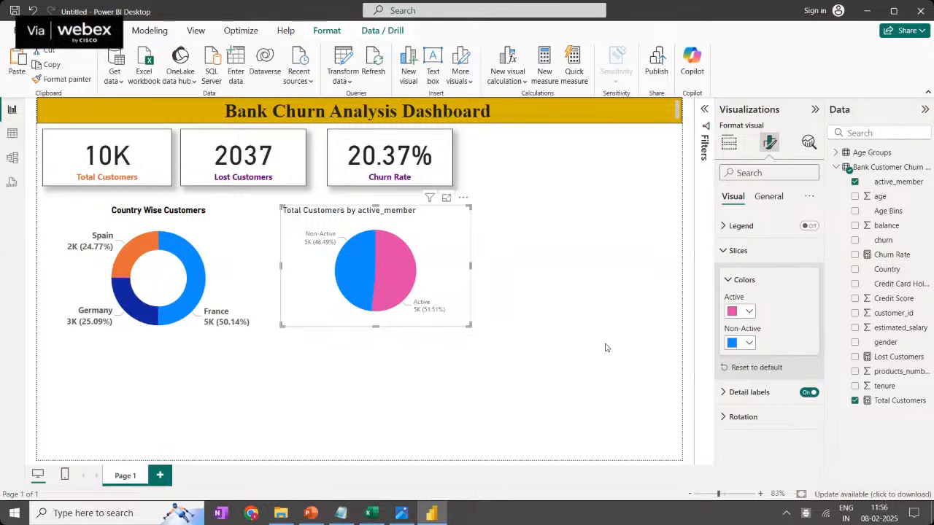
pyautogui.click(744, 343)
pyautogui.click(855, 290)
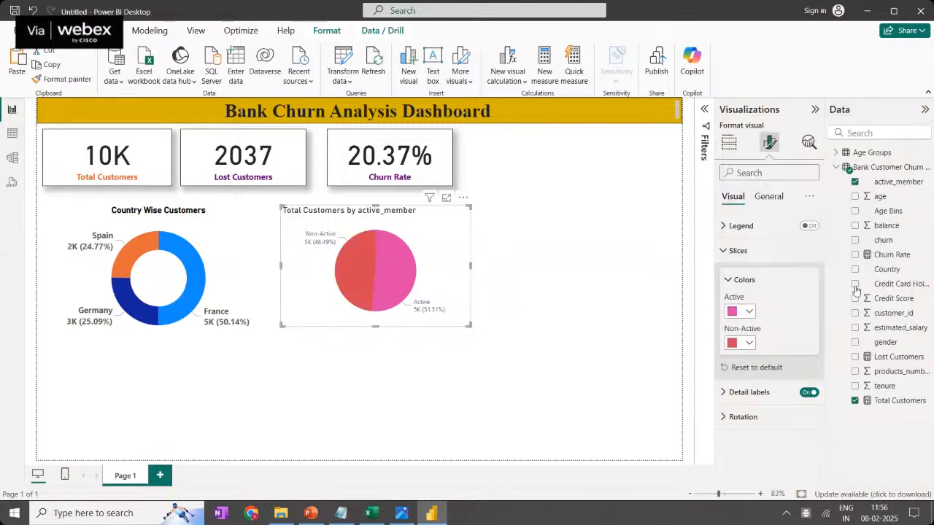
# Set the Non-Active slice's color to gold
pyautogui.click(746, 342)
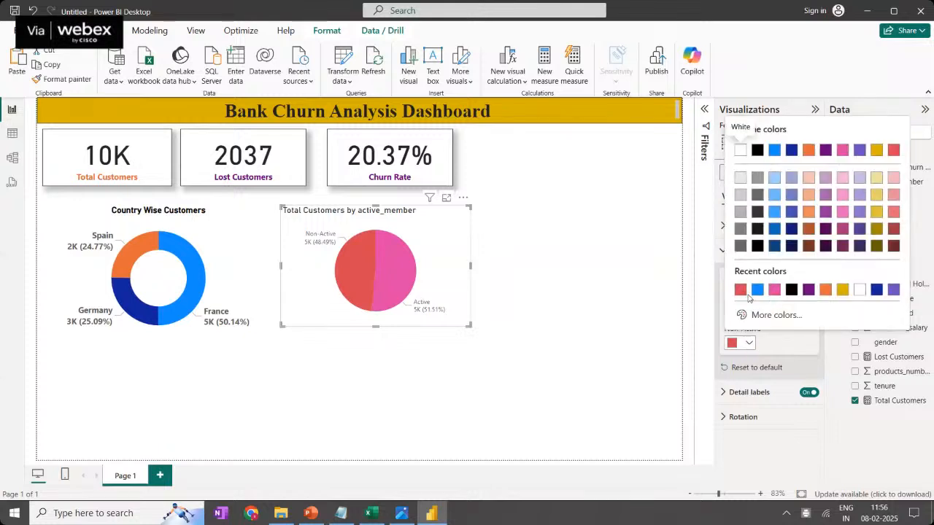
pyautogui.click(842, 290)
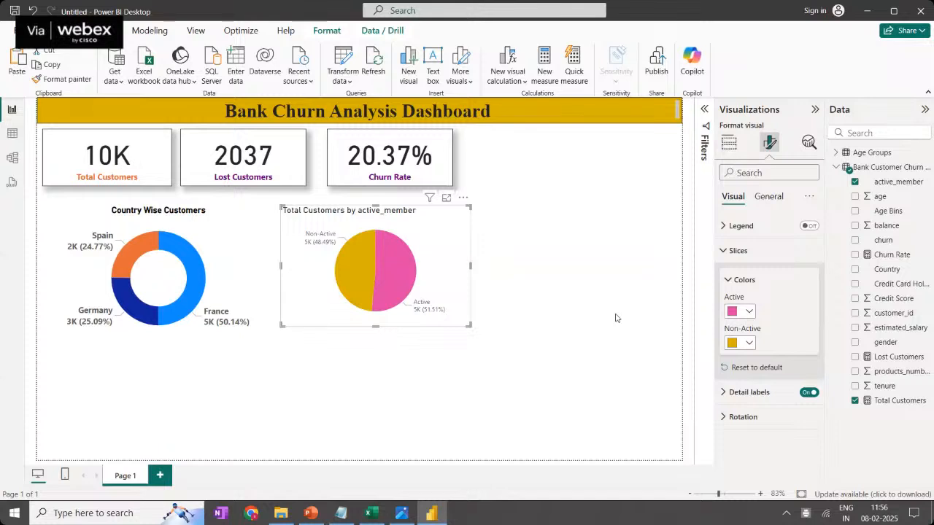
pyautogui.click(728, 283)
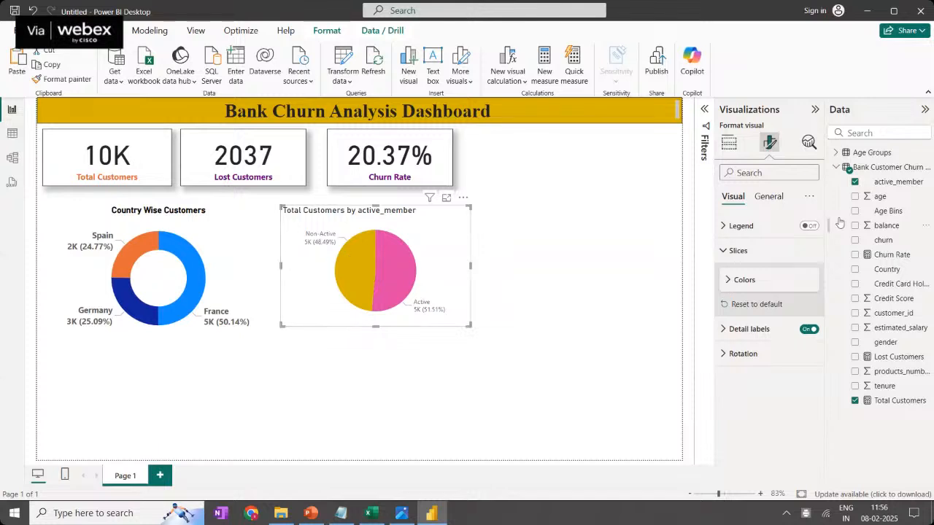
# Set the pie chart's detail label values to font size 11 and bold
pyautogui.click(751, 330)
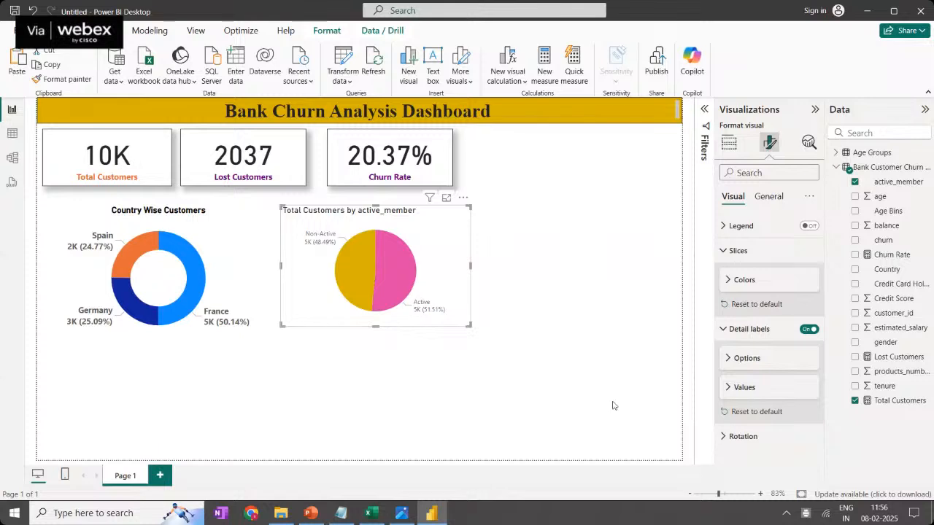
pyautogui.click(727, 394)
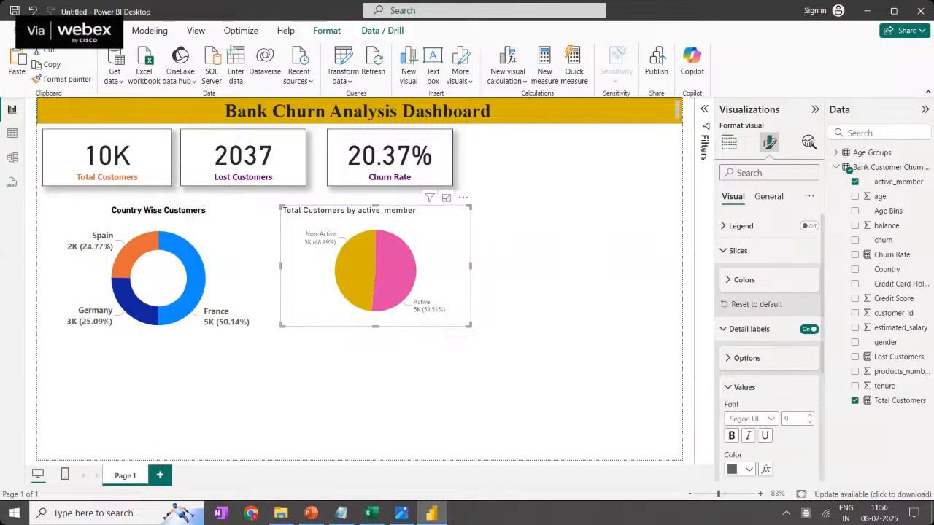
pyautogui.scroll(-3, 727, 398)
pyautogui.click(809, 298)
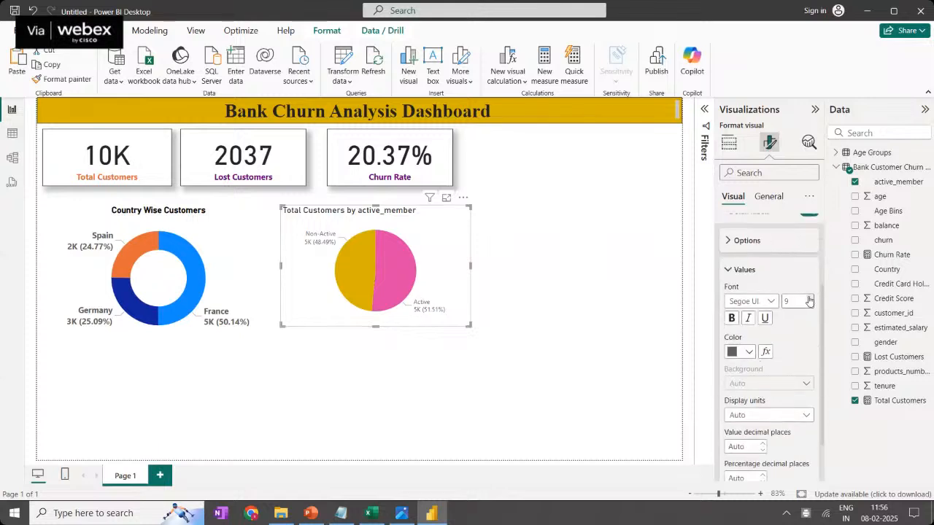
pyautogui.click(809, 297)
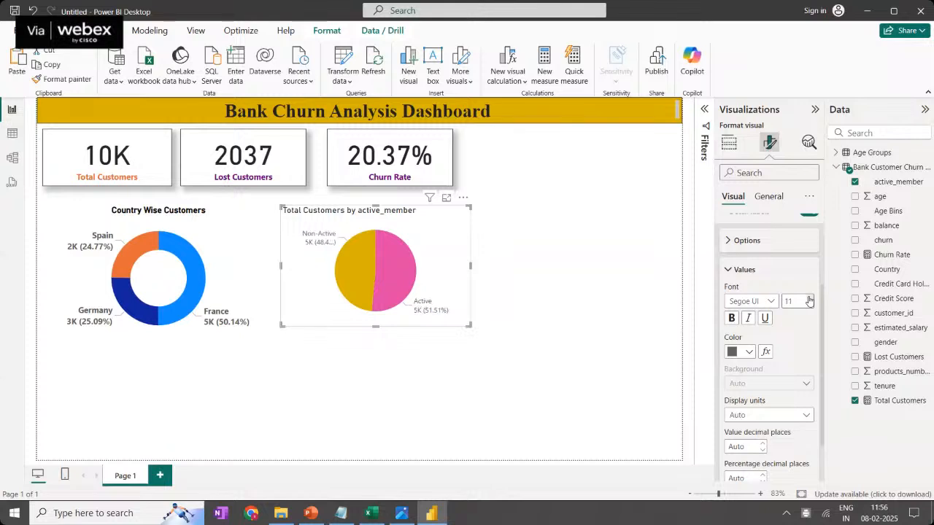
pyautogui.click(575, 322)
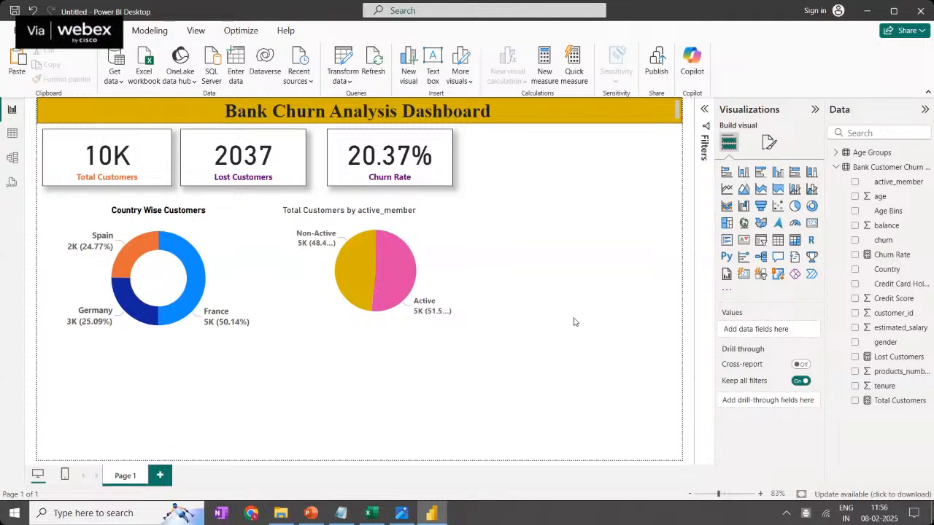
# Try several custom shades on the Active slice, ending with the dark magenta #872664
pyautogui.click(436, 289)
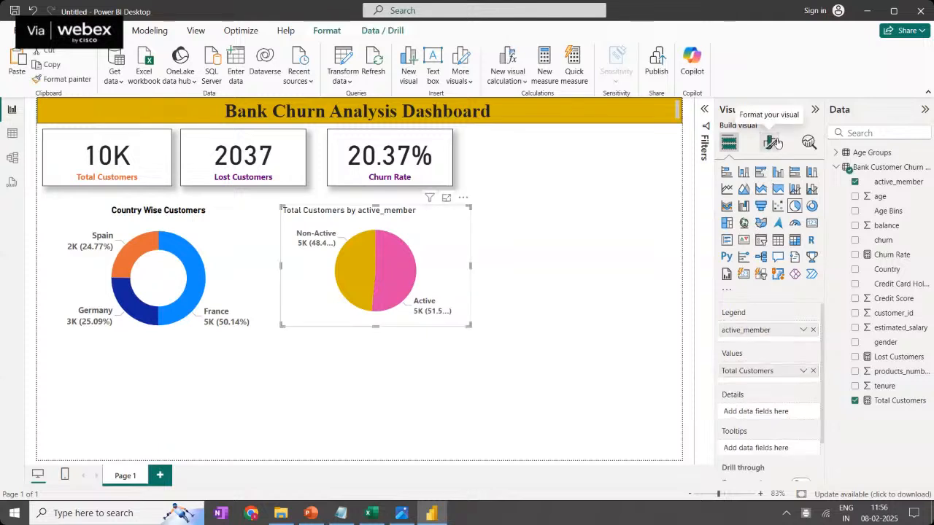
pyautogui.click(769, 142)
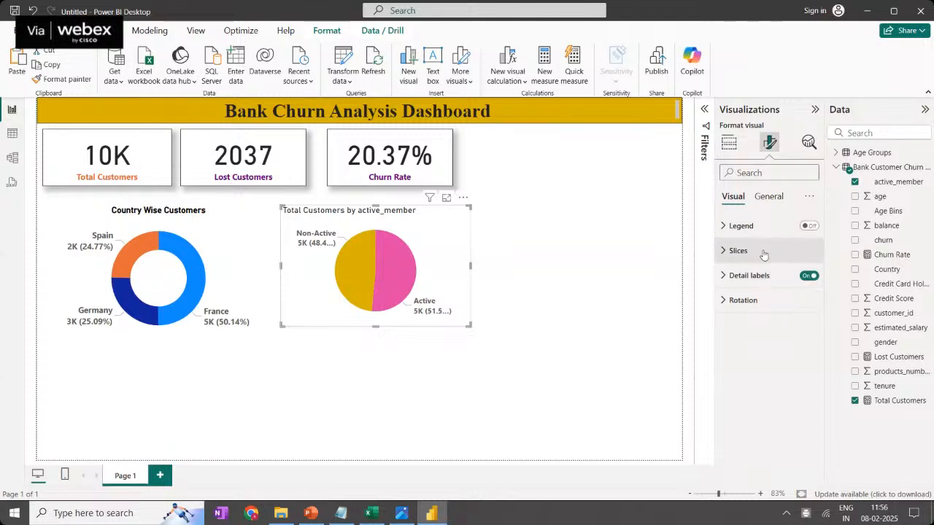
pyautogui.click(762, 252)
pyautogui.click(750, 311)
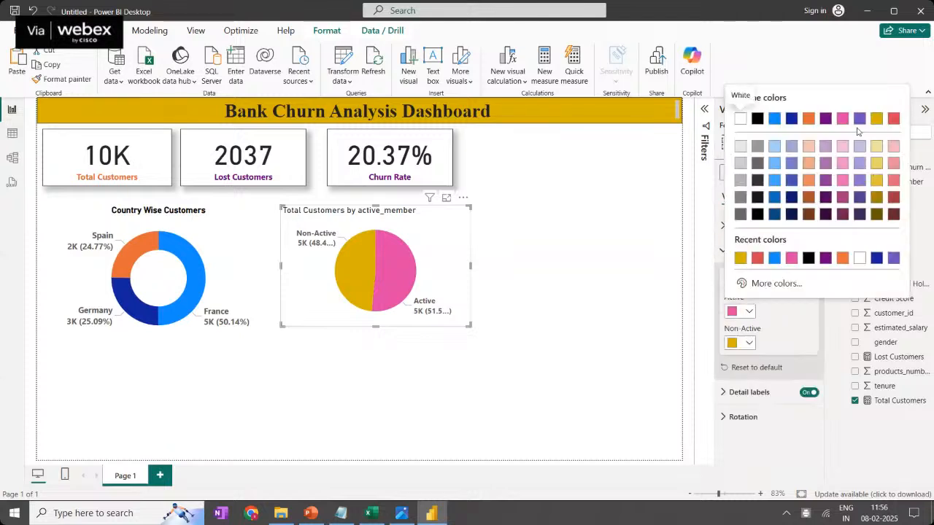
pyautogui.click(783, 285)
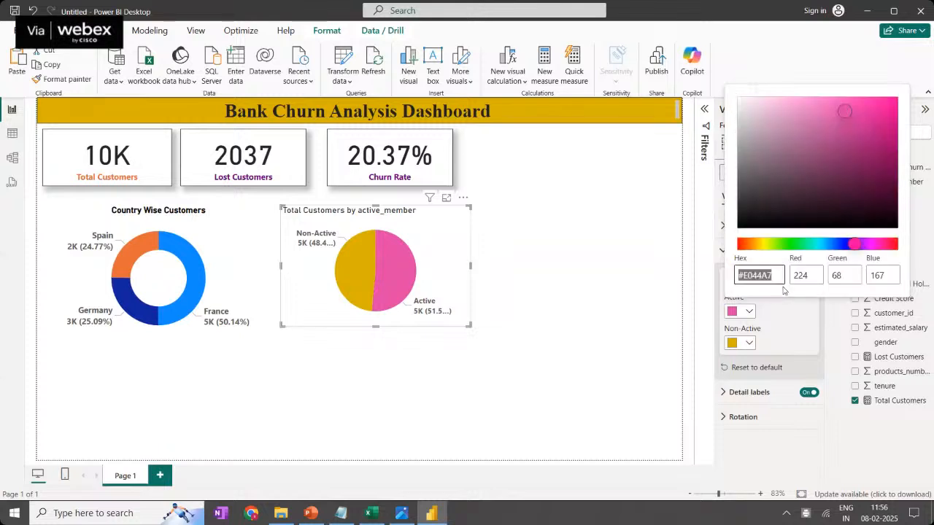
pyautogui.click(780, 142)
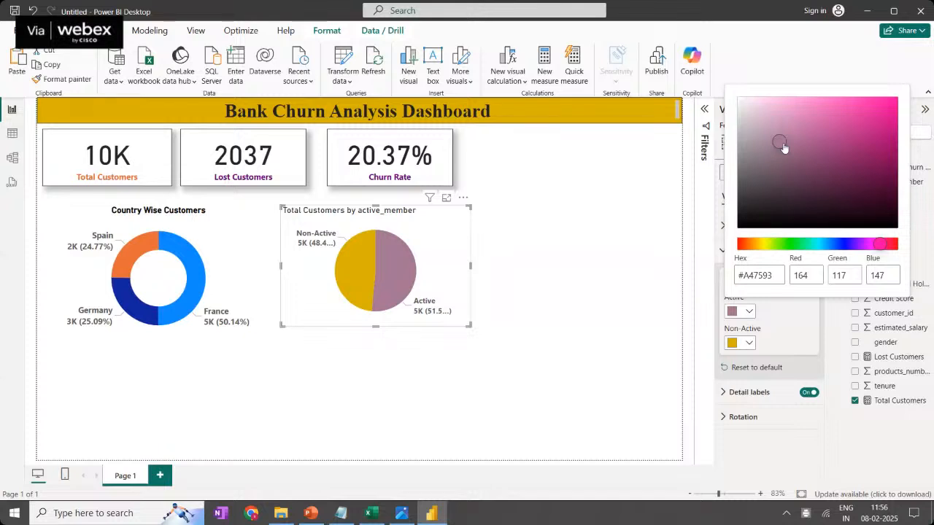
pyautogui.click(744, 215)
pyautogui.click(824, 207)
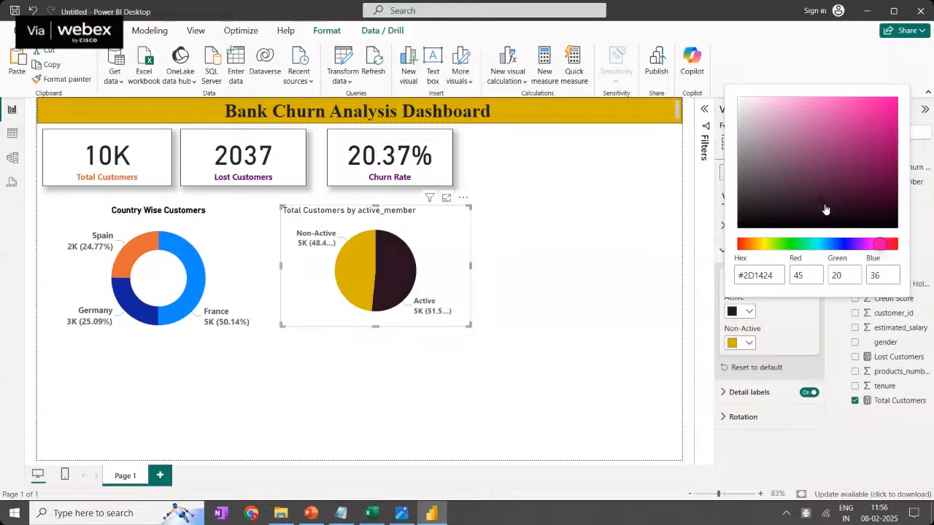
pyautogui.click(850, 137)
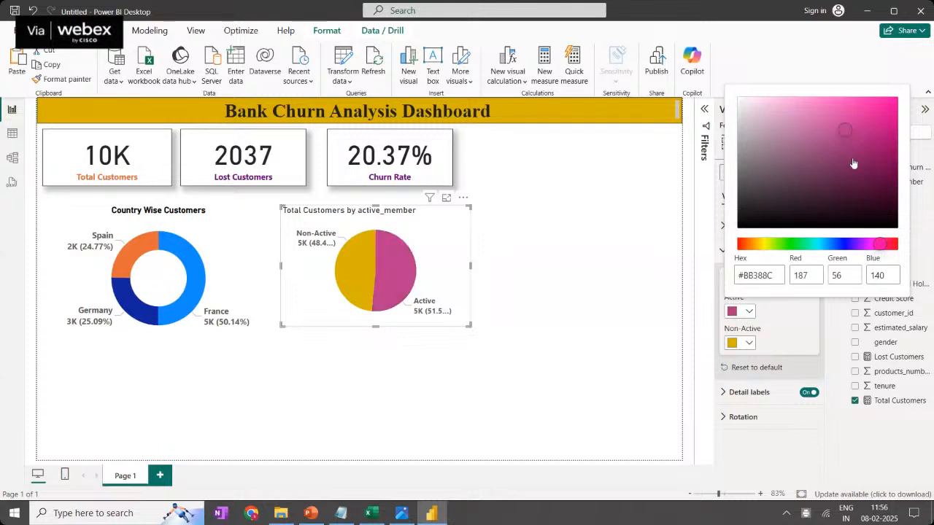
pyautogui.click(851, 160)
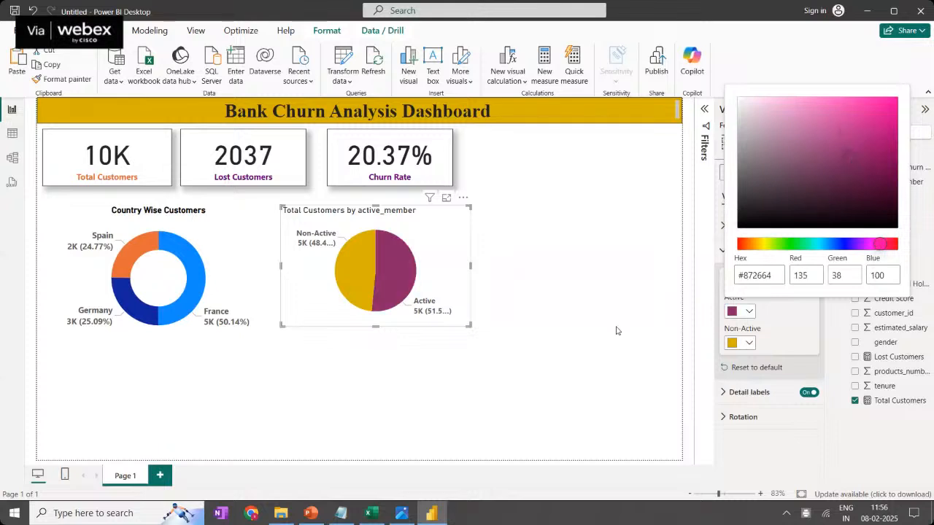
pyautogui.click(514, 335)
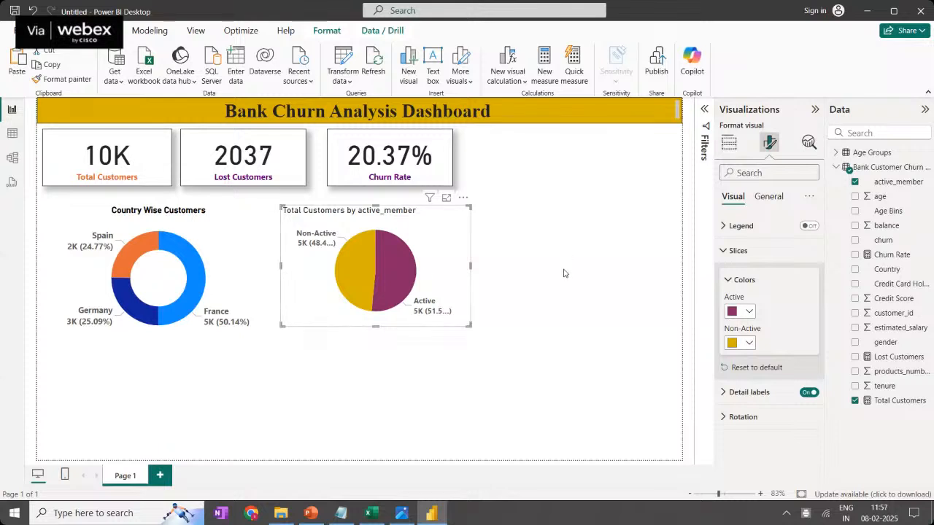
# Set the Active slice's color to red
pyautogui.click(748, 312)
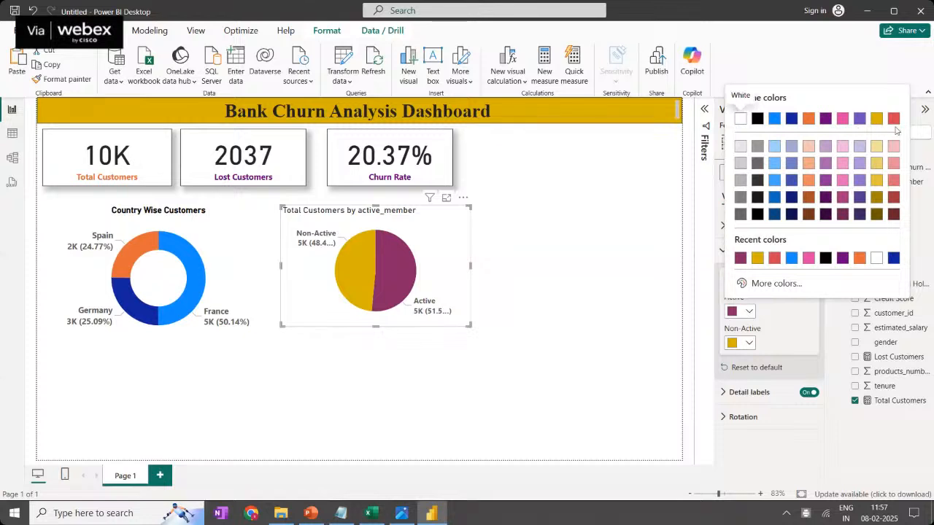
pyautogui.click(775, 258)
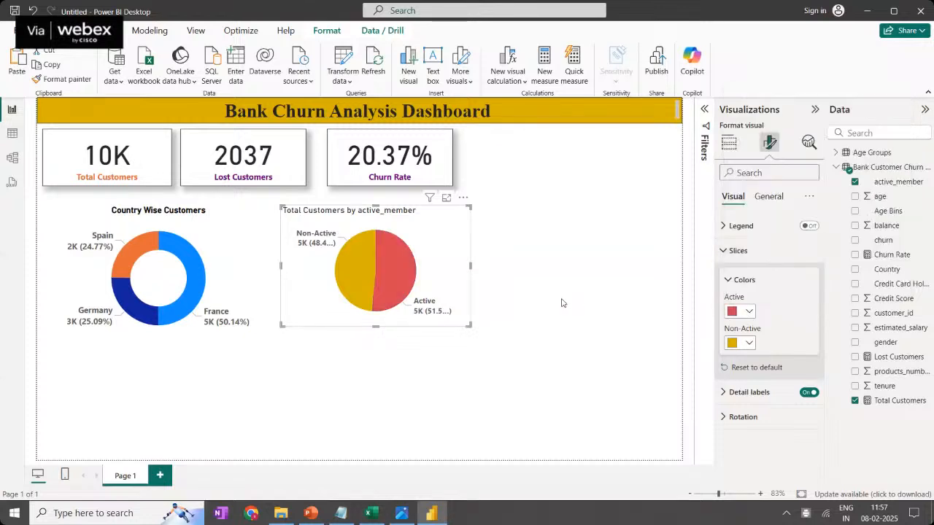
# Set the Non-Active slice's color to red
pyautogui.click(350, 269)
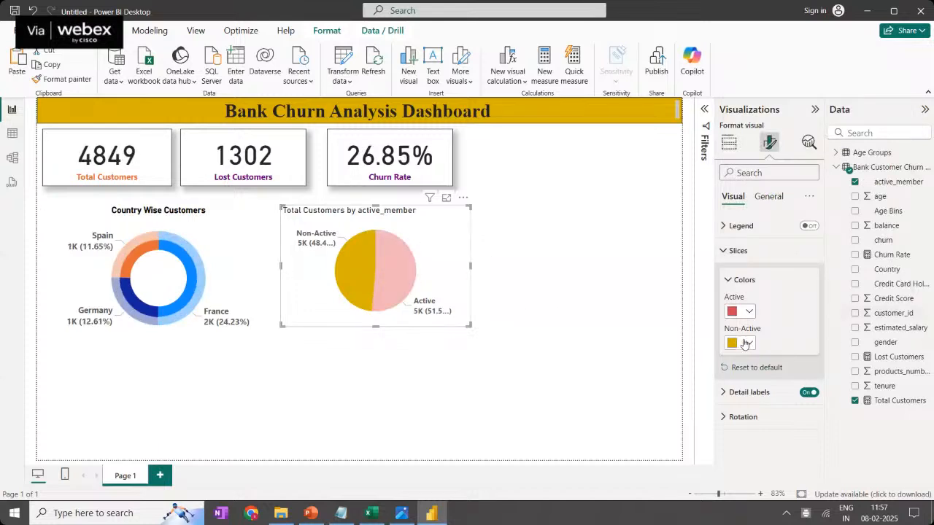
pyautogui.click(745, 344)
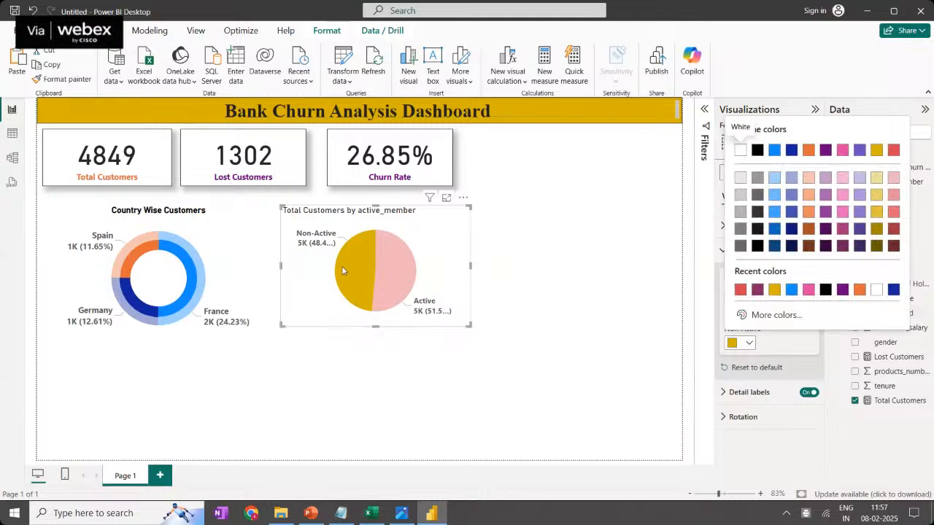
pyautogui.click(749, 342)
pyautogui.click(751, 345)
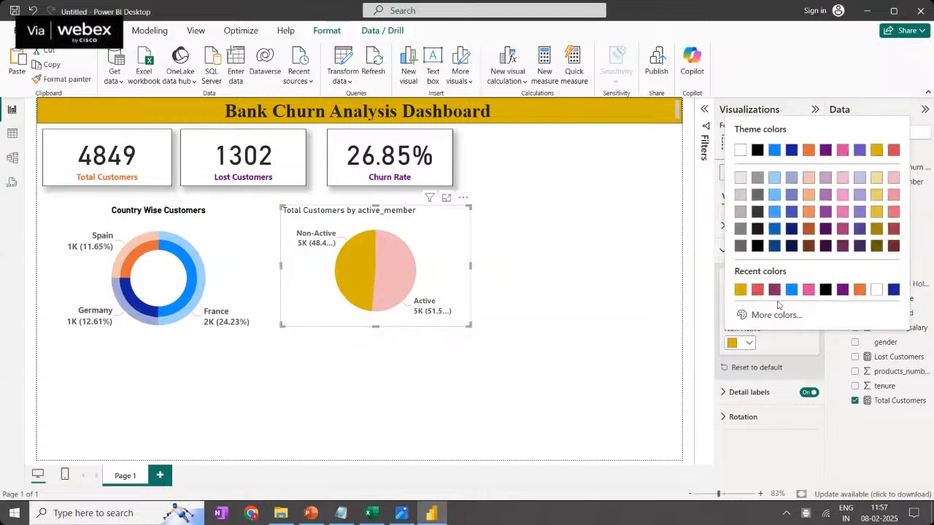
pyautogui.click(757, 290)
# Set the Active slice's color to light yellow
pyautogui.click(398, 275)
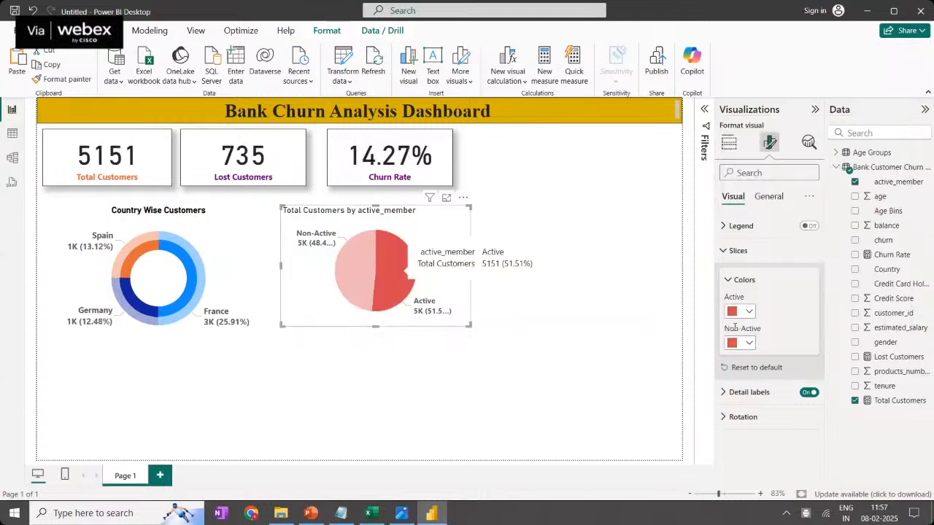
pyautogui.click(751, 313)
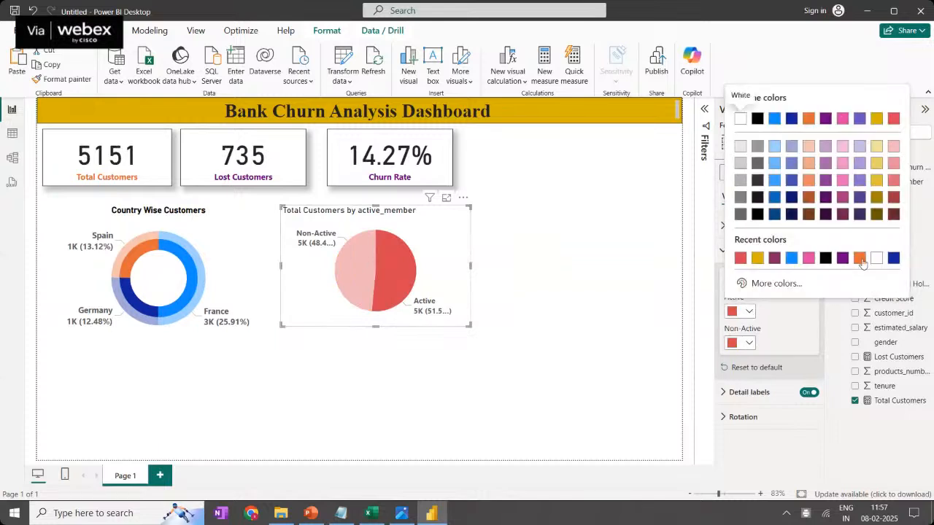
pyautogui.click(875, 148)
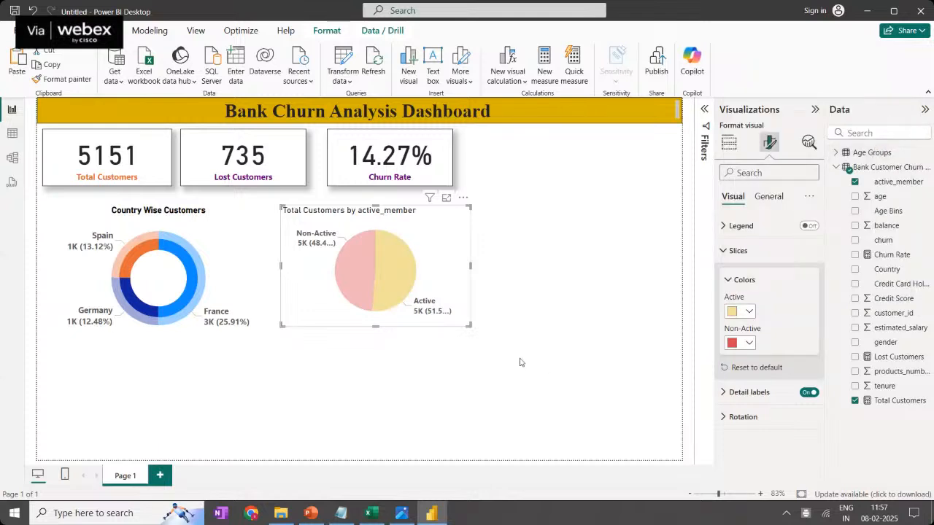
# Set the Active slice's color to the custom light green #6EE8A3
pyautogui.click(749, 311)
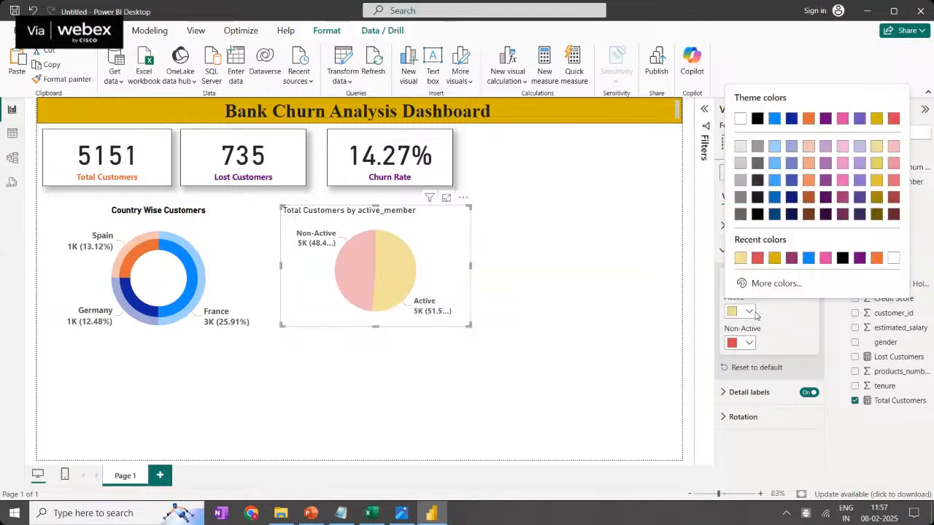
pyautogui.click(776, 283)
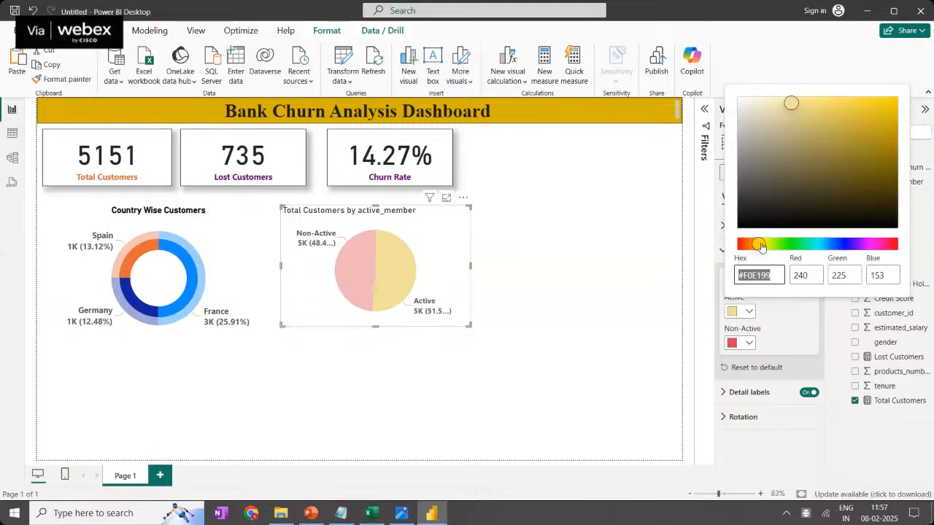
pyautogui.moveTo(759, 244); pyautogui.dragTo(801, 247)
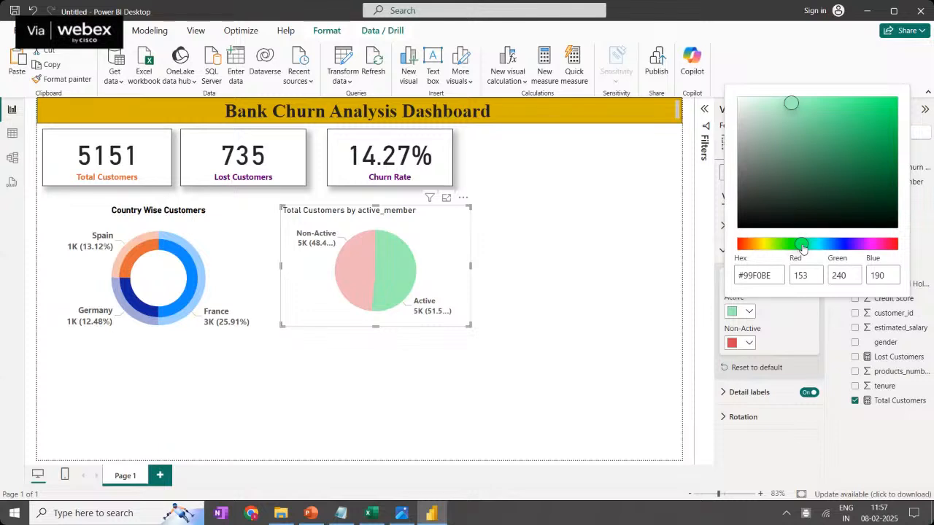
pyautogui.click(818, 108)
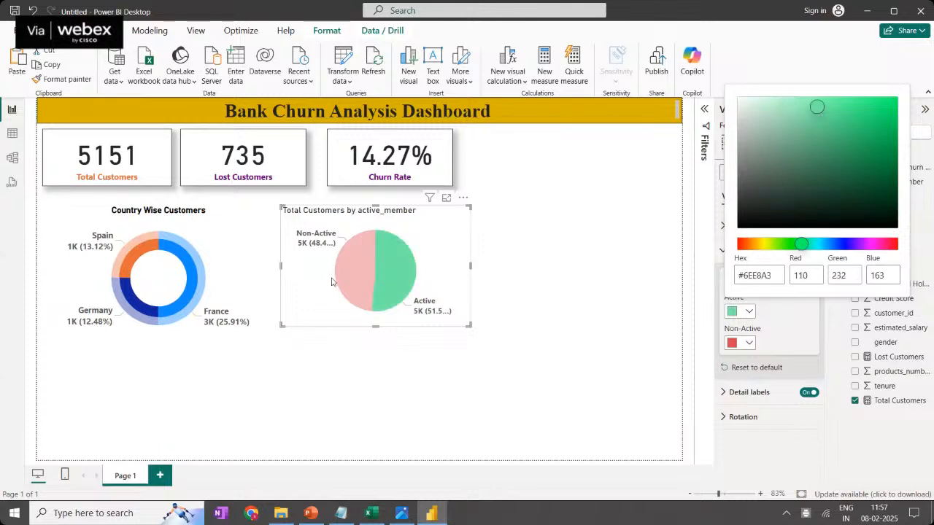
# Change the Non-Active slice to a brighter custom red, about #F90013
pyautogui.click(364, 284)
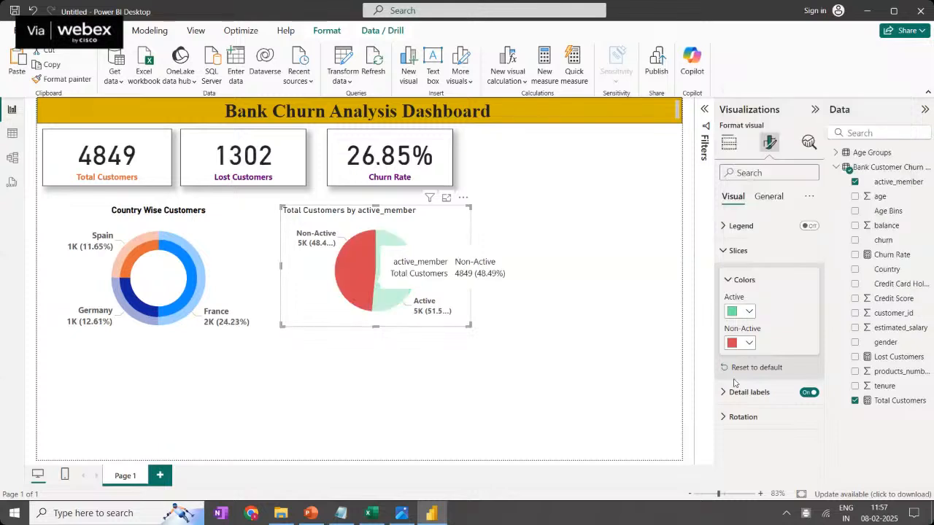
pyautogui.click(748, 343)
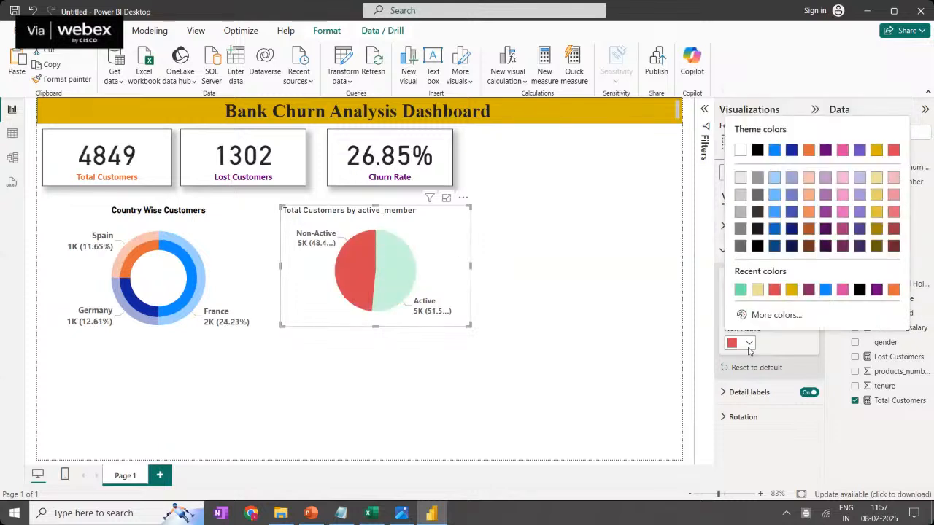
pyautogui.click(894, 150)
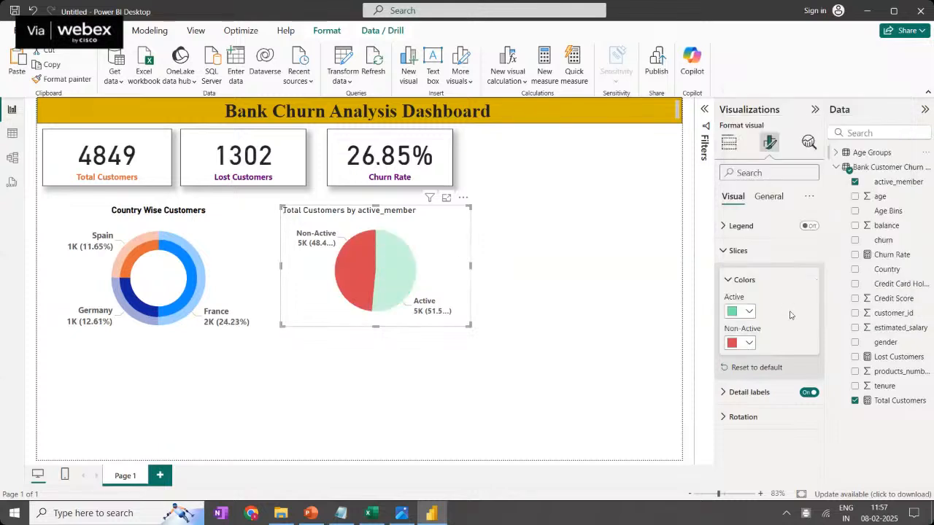
pyautogui.click(748, 343)
pyautogui.click(773, 313)
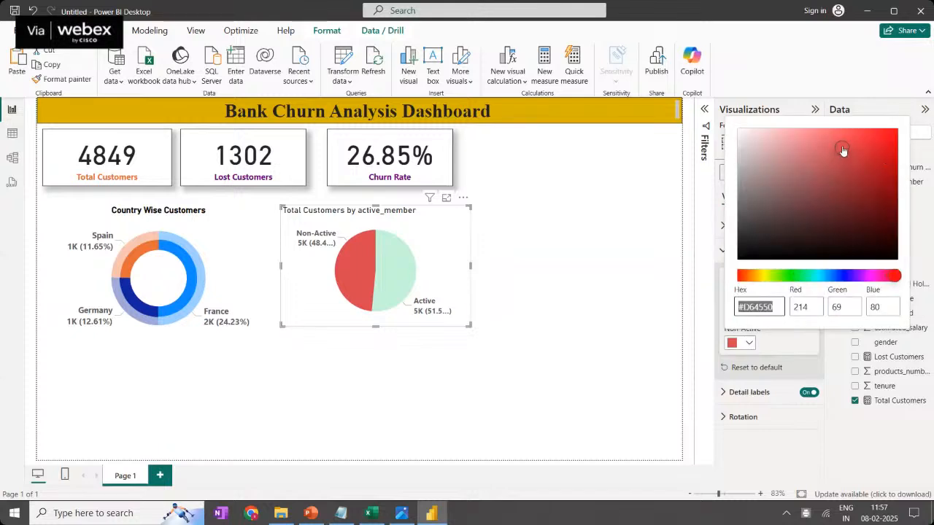
pyautogui.moveTo(843, 150); pyautogui.dragTo(893, 133)
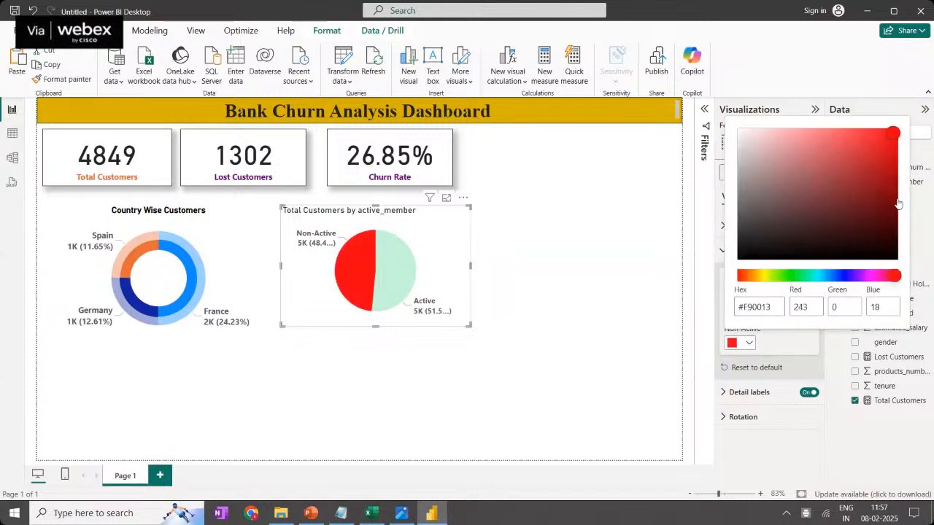
pyautogui.click(574, 394)
pyautogui.click(574, 393)
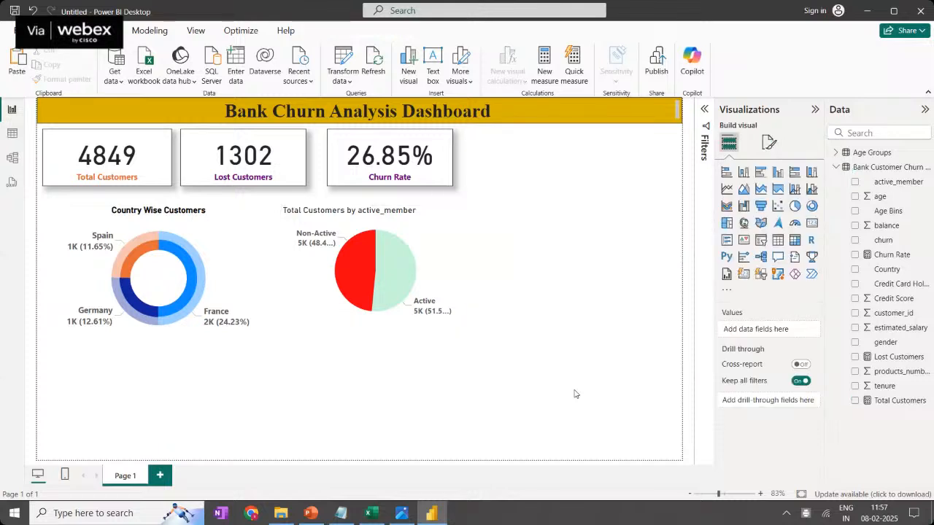
# Change the pie chart's title text to "Active Customers"
pyautogui.click(419, 224)
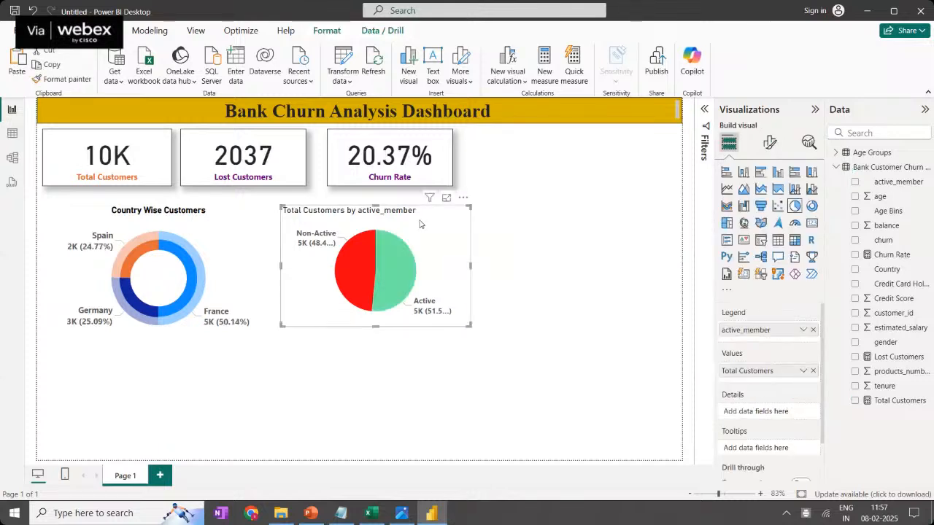
pyautogui.click(771, 143)
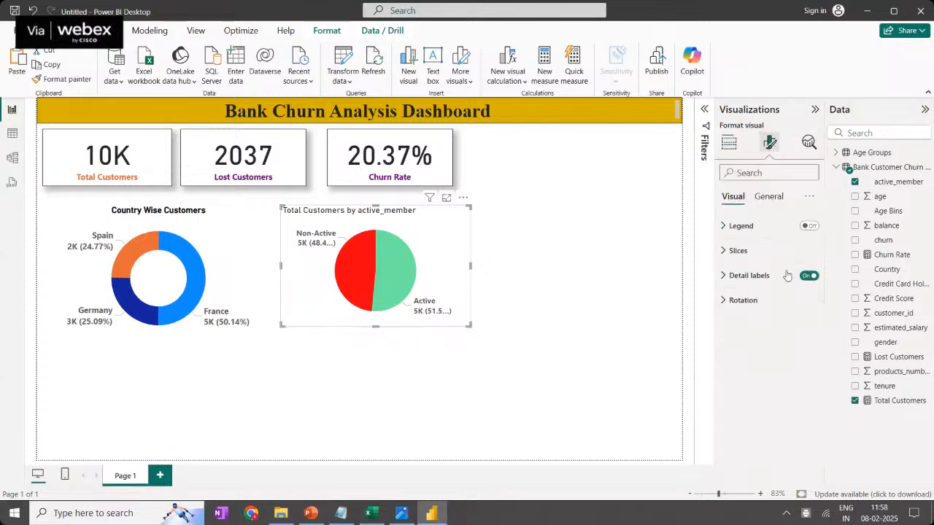
pyautogui.click(768, 196)
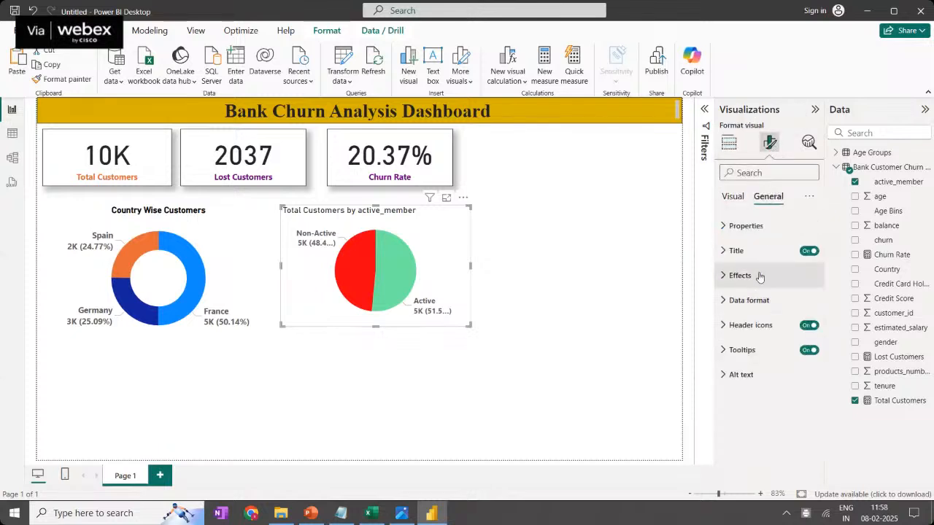
pyautogui.click(751, 251)
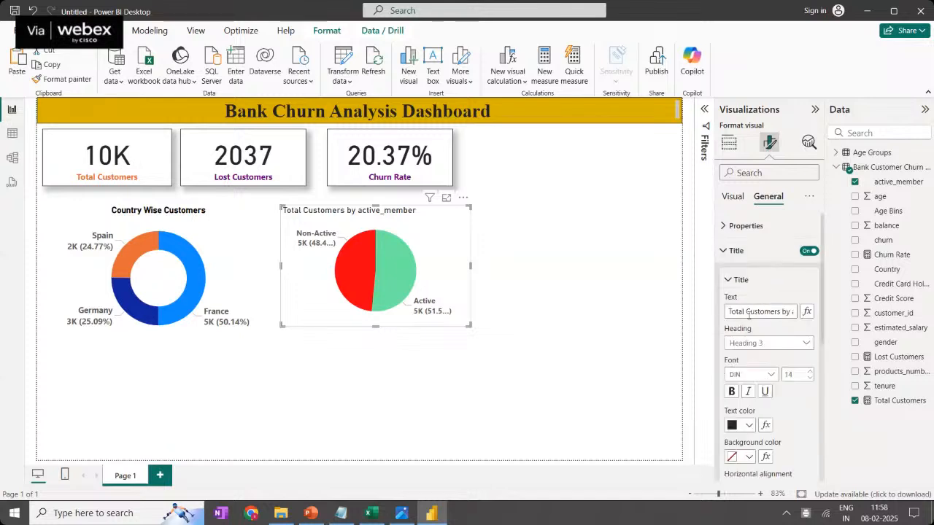
pyautogui.moveTo(728, 310); pyautogui.dragTo(916, 310)
pyautogui.write('A')
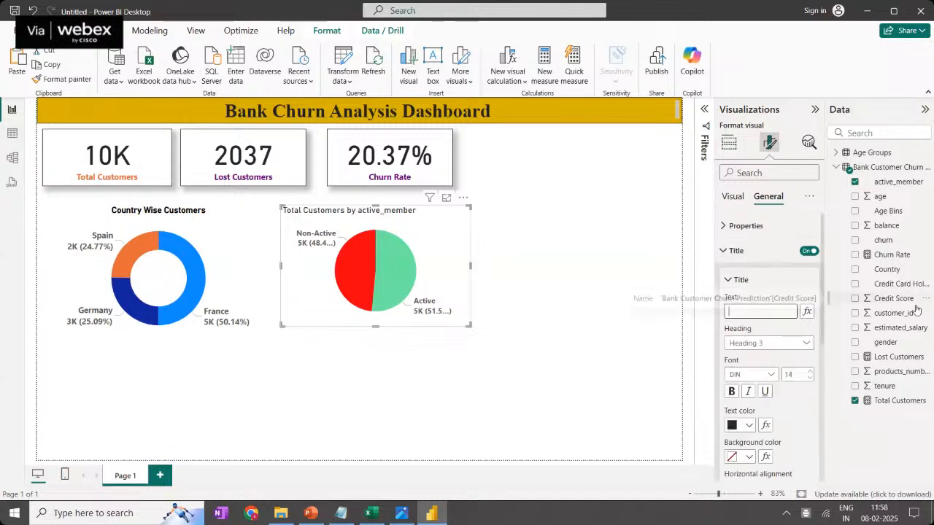
pyautogui.write('ct')
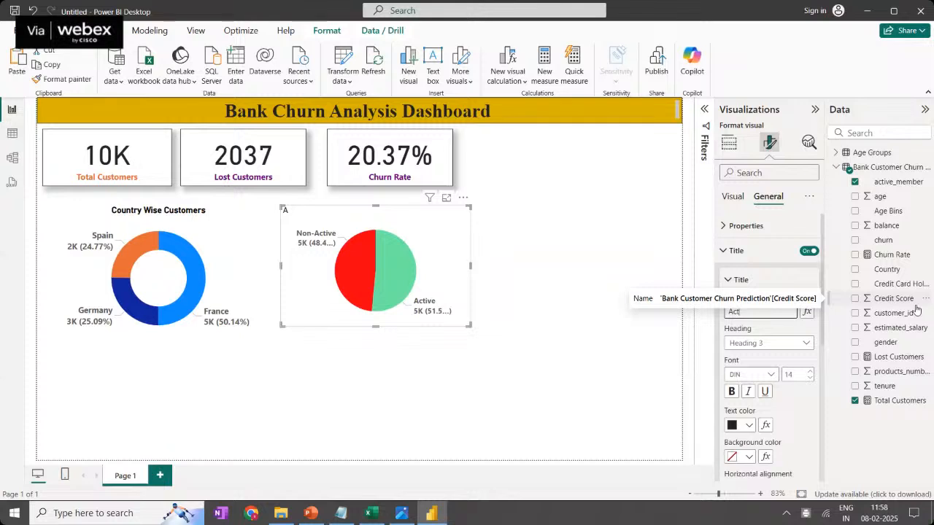
pyautogui.write('ive Customers')
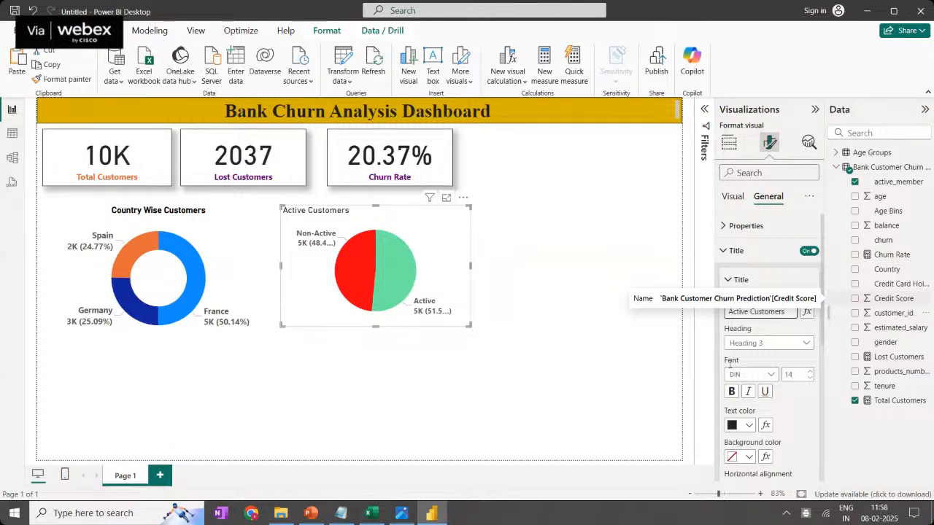
pyautogui.click(690, 367)
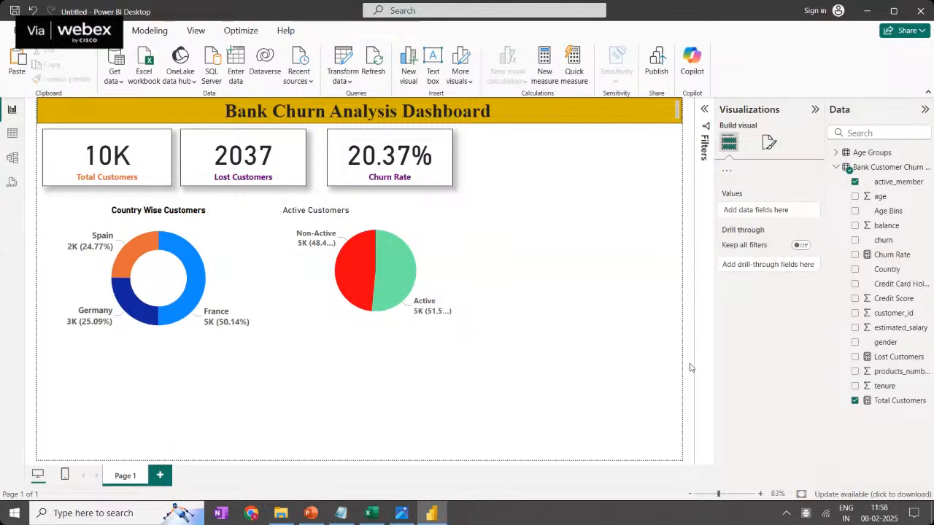
# Make the pie chart's title bold and center it horizontally
pyautogui.click(771, 144)
pyautogui.click(450, 233)
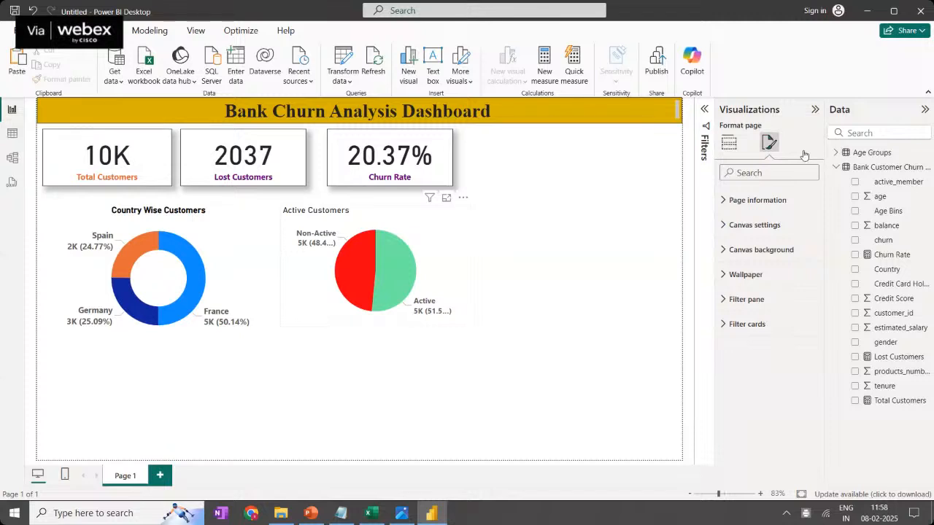
pyautogui.click(770, 196)
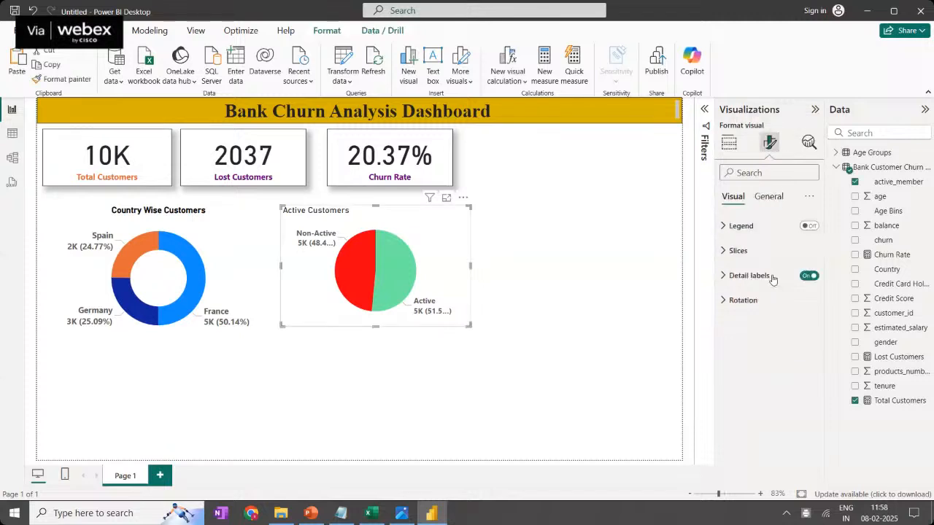
pyautogui.click(754, 250)
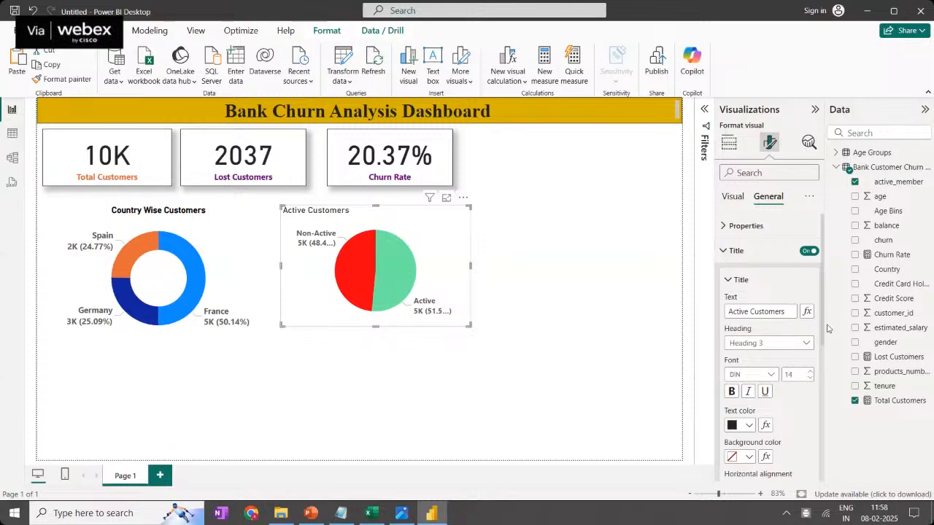
pyautogui.scroll(-2, 822, 324)
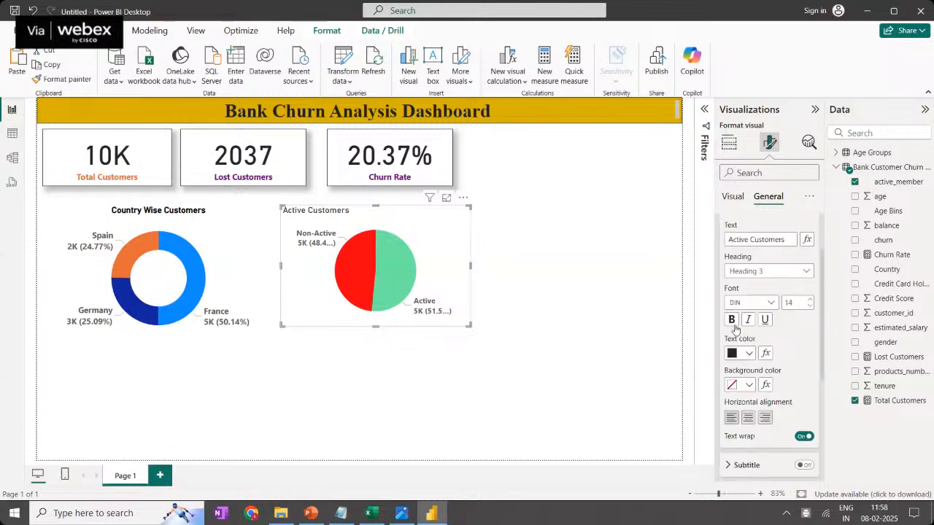
pyautogui.click(731, 320)
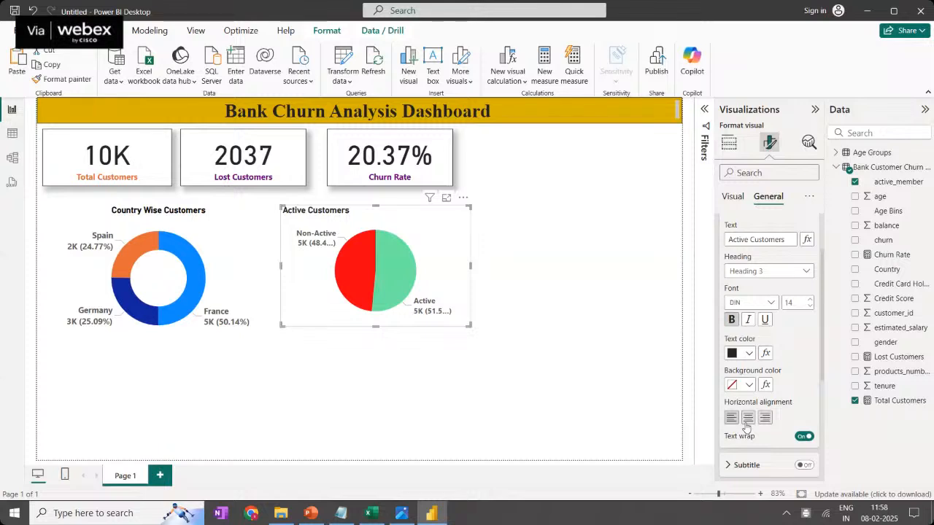
pyautogui.click(748, 417)
pyautogui.click(572, 396)
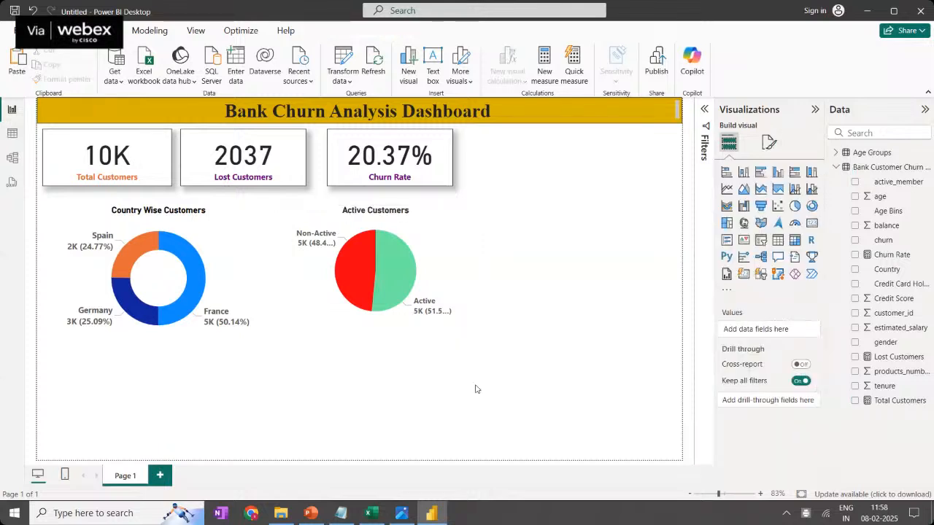
# Turn on the visual border for the Country Wise Customers donut chart
pyautogui.click(282, 348)
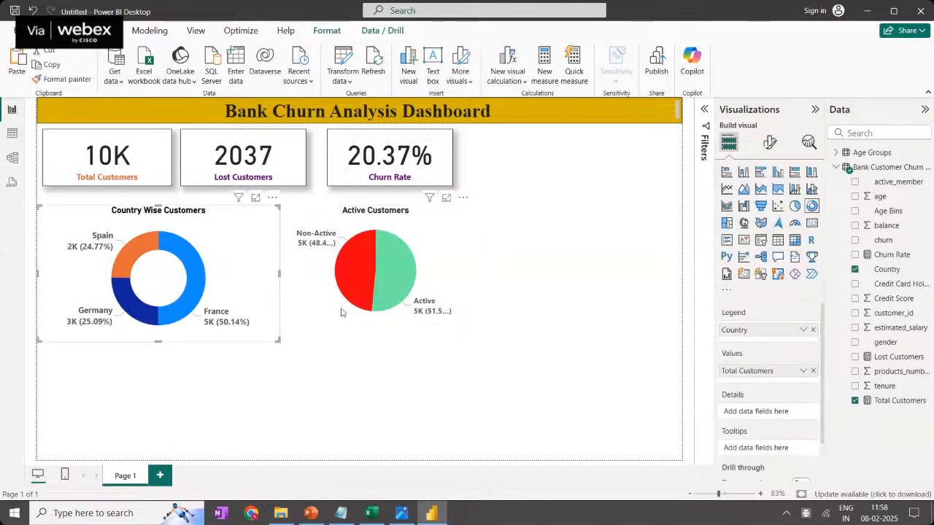
pyautogui.click(341, 312)
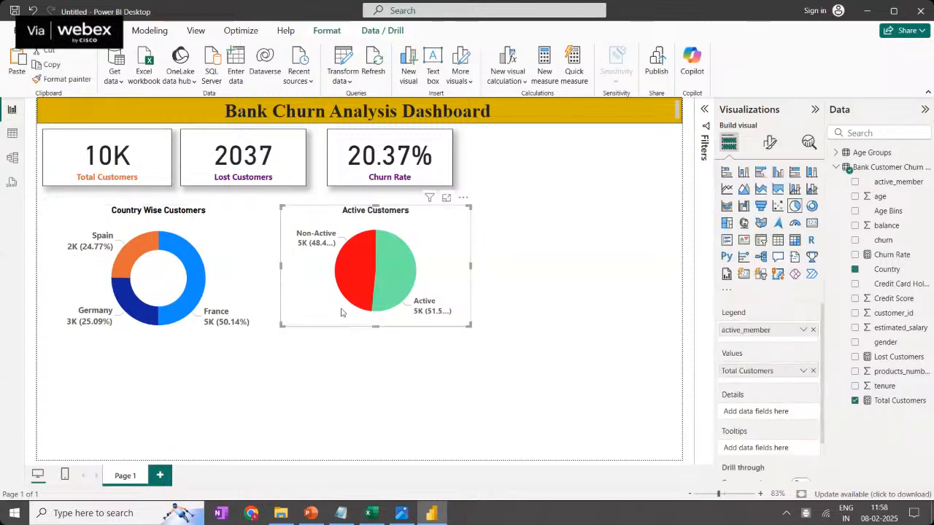
pyautogui.click(259, 281)
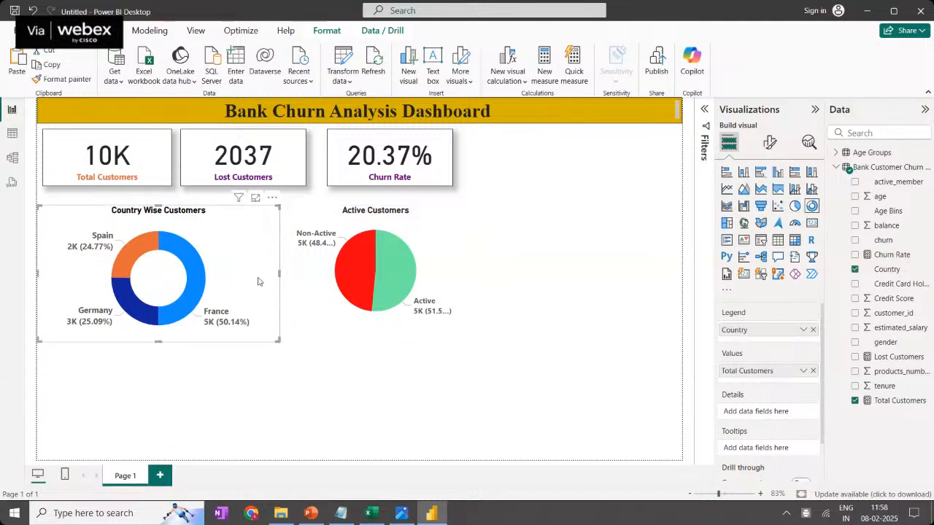
pyautogui.click(770, 142)
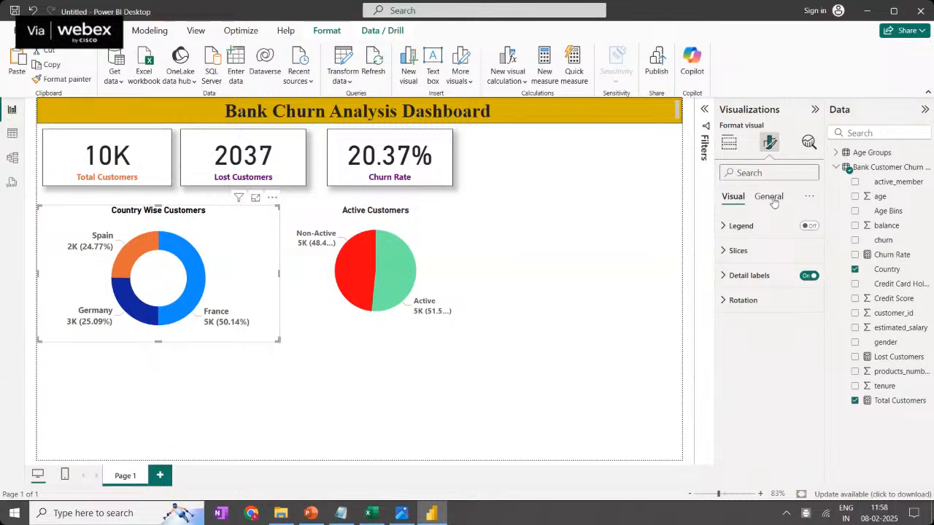
pyautogui.click(771, 199)
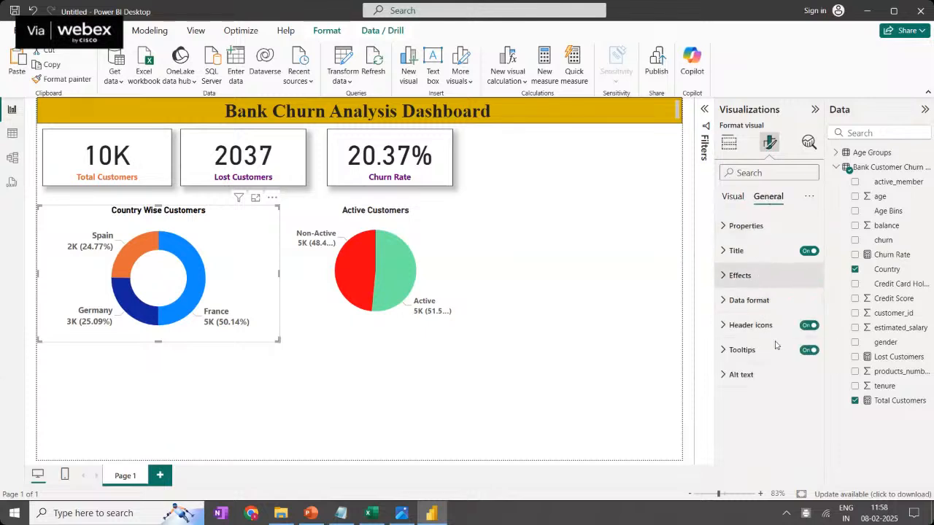
pyautogui.click(758, 278)
pyautogui.click(804, 404)
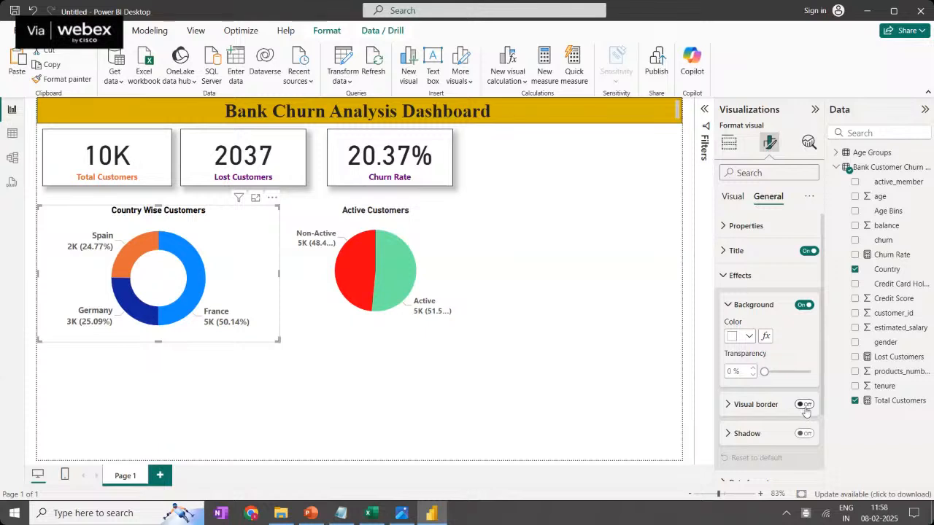
pyautogui.click(727, 306)
pyautogui.click(722, 277)
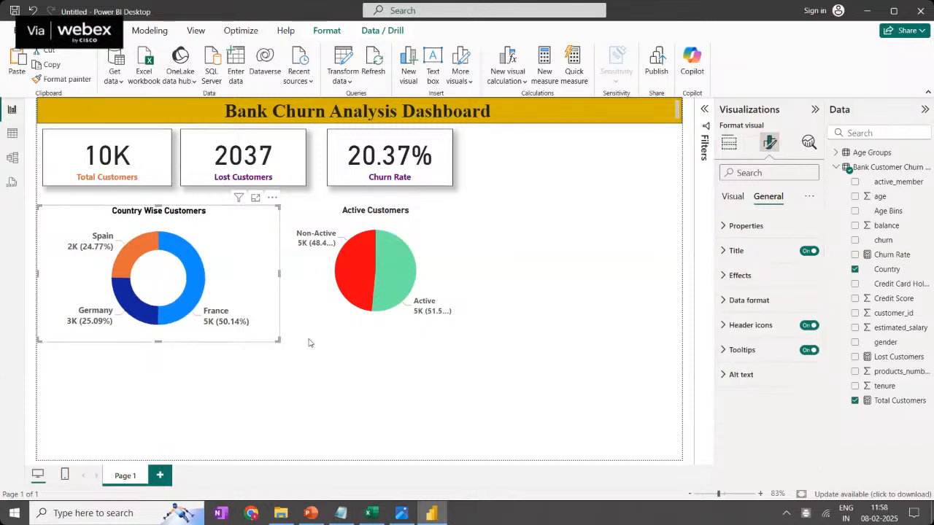
# Shrink the donut chart slightly, place it directly beneath the KPI cards, and turn on its shadow
pyautogui.moveTo(277, 340); pyautogui.dragTo(262, 334)
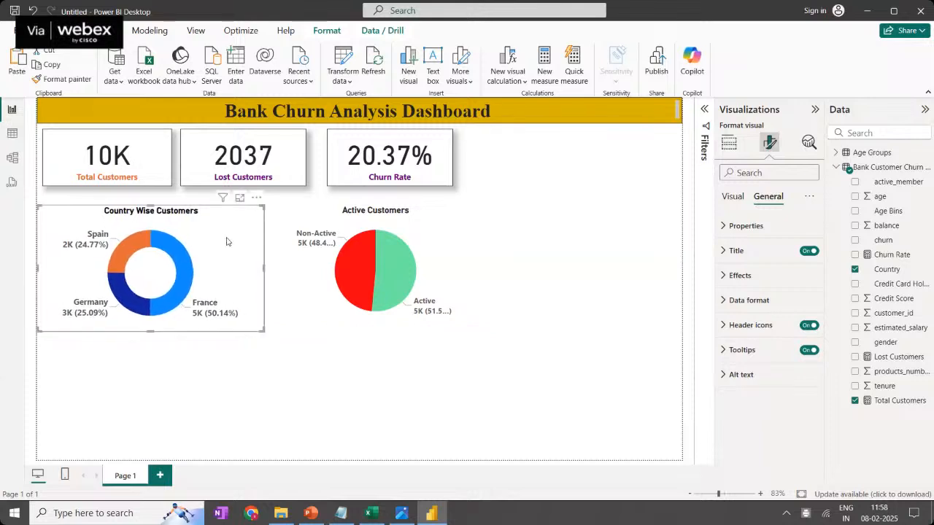
pyautogui.moveTo(223, 240)
pyautogui.mouseDown()
pyautogui.moveTo(235, 227)
pyautogui.moveTo(226, 228)
pyautogui.mouseUp()
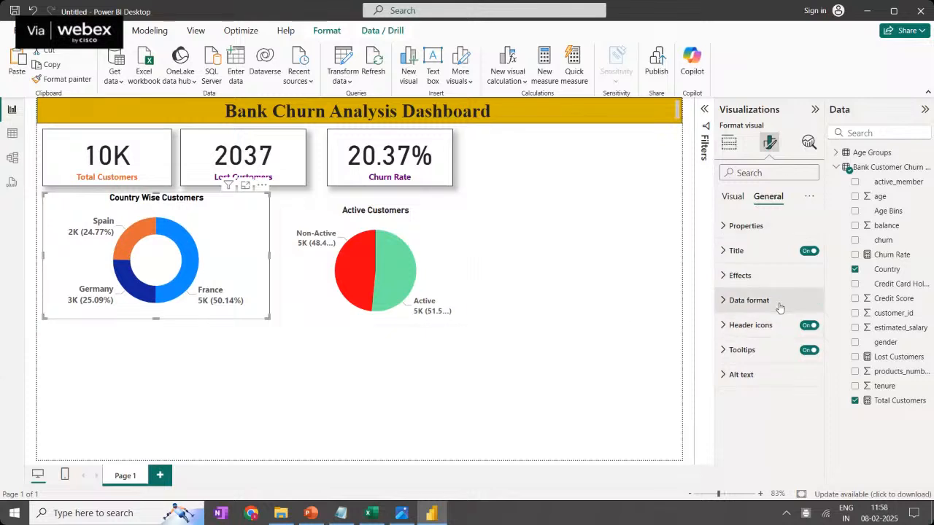
pyautogui.click(755, 278)
pyautogui.click(802, 365)
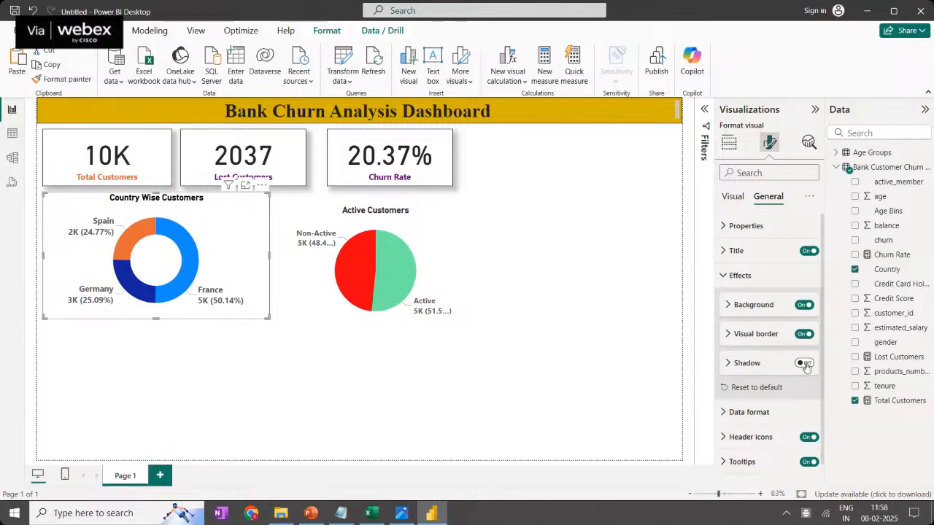
pyautogui.click(382, 395)
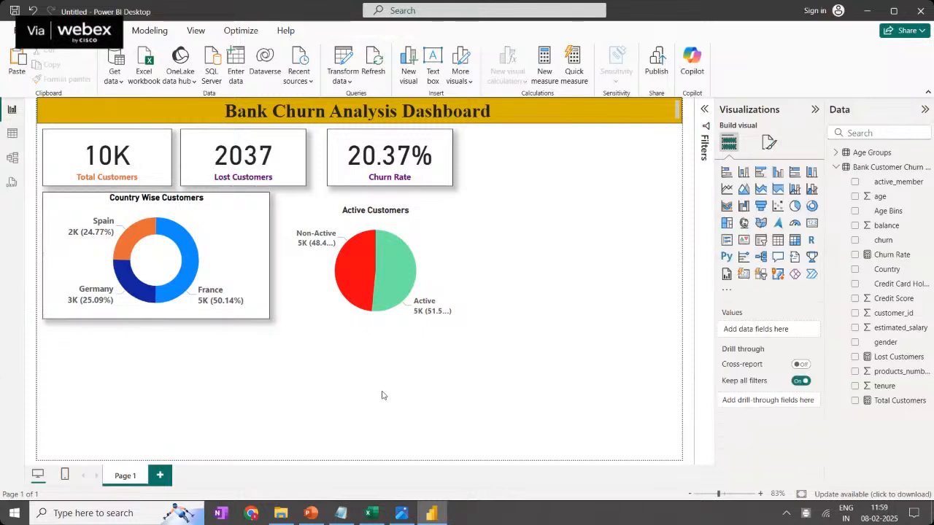
# Turn on the visual border and shadow for the Active Customers pie chart
pyautogui.click(454, 285)
pyautogui.click(771, 143)
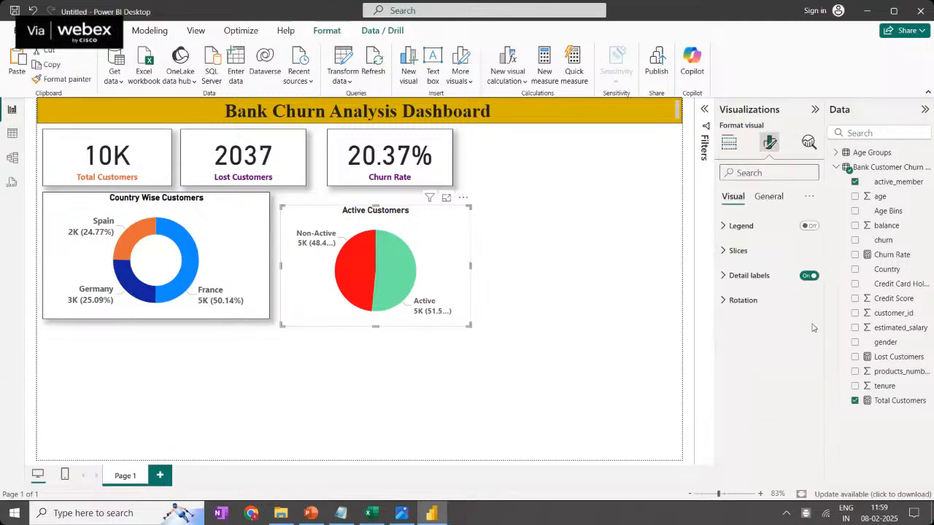
pyautogui.click(768, 197)
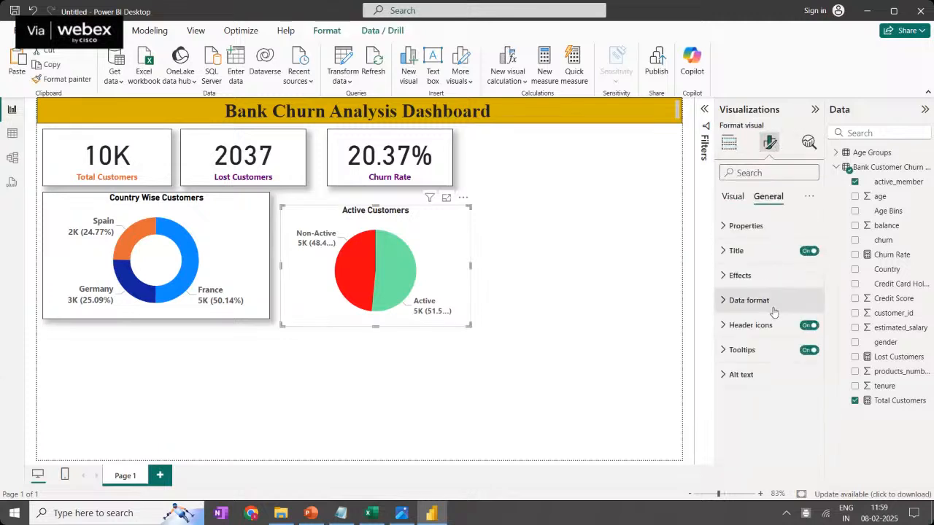
pyautogui.click(754, 282)
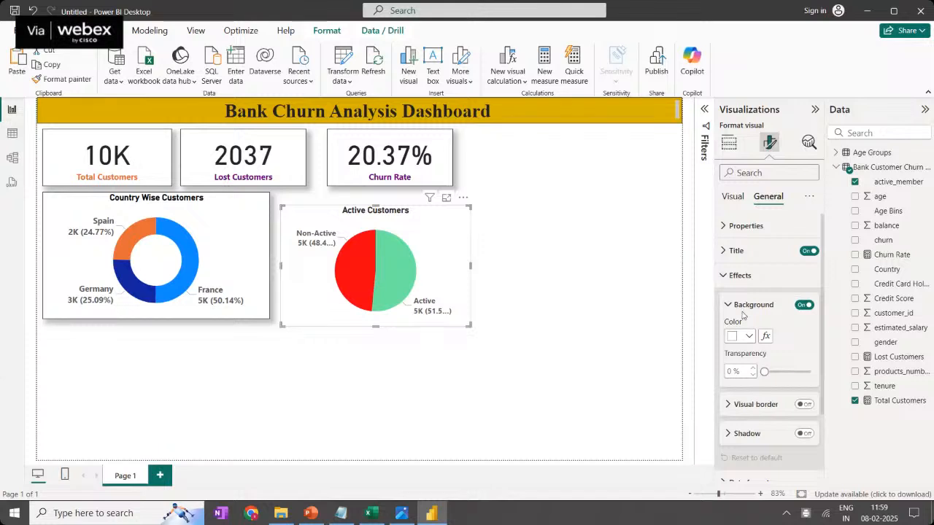
pyautogui.click(726, 306)
pyautogui.click(803, 334)
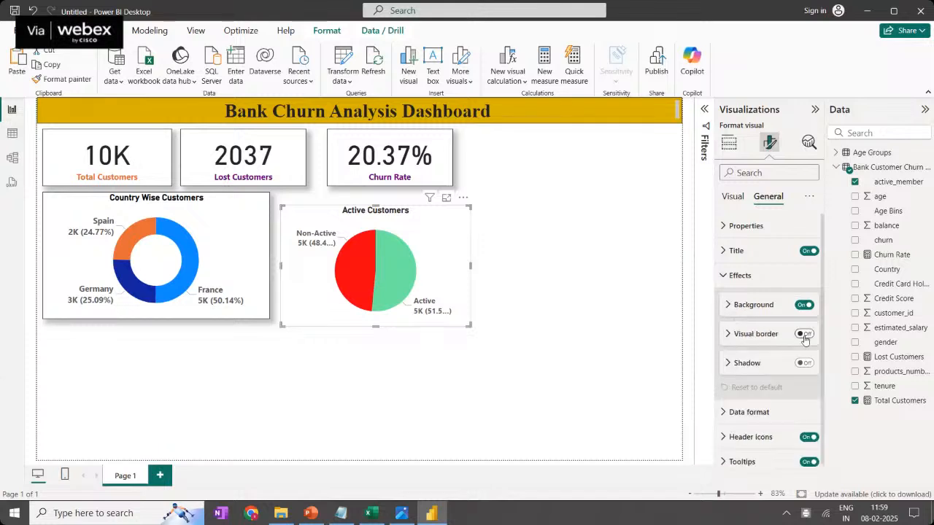
pyautogui.click(805, 363)
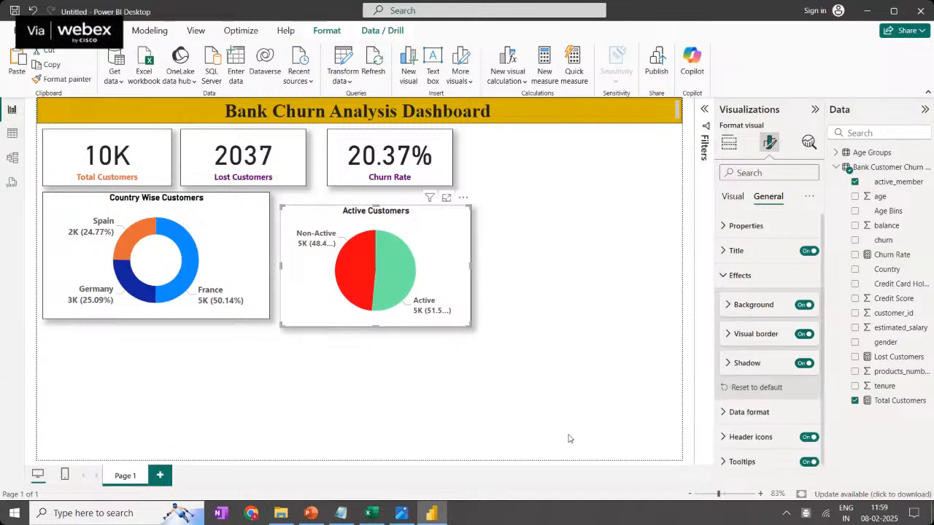
# Move the pie chart up beside the donut chart and adjust both charts' sizes so their heights match
pyautogui.click(494, 323)
pyautogui.moveTo(462, 277); pyautogui.dragTo(446, 261)
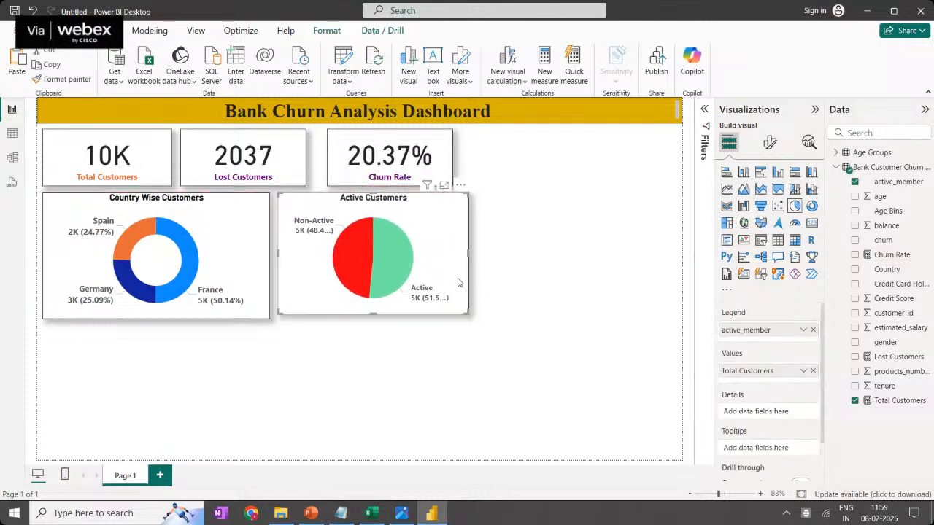
pyautogui.moveTo(467, 315); pyautogui.dragTo(472, 319)
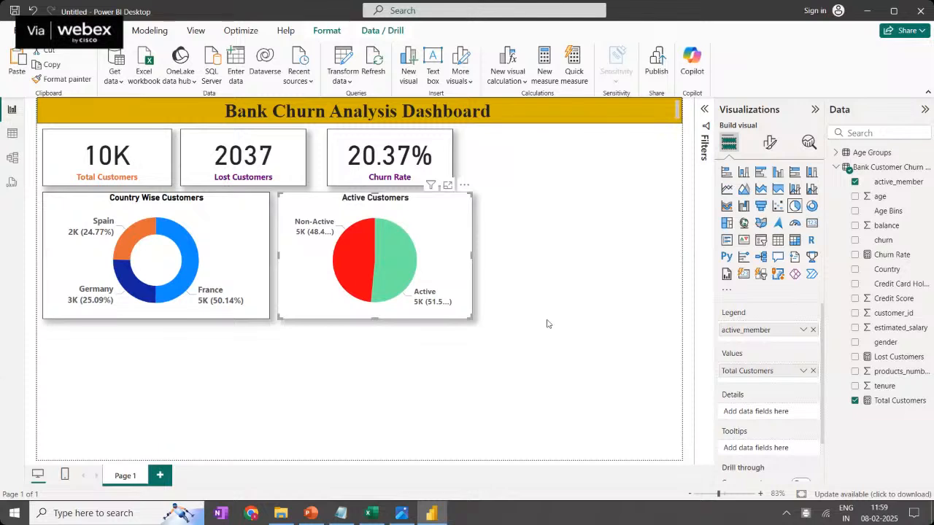
pyautogui.click(547, 324)
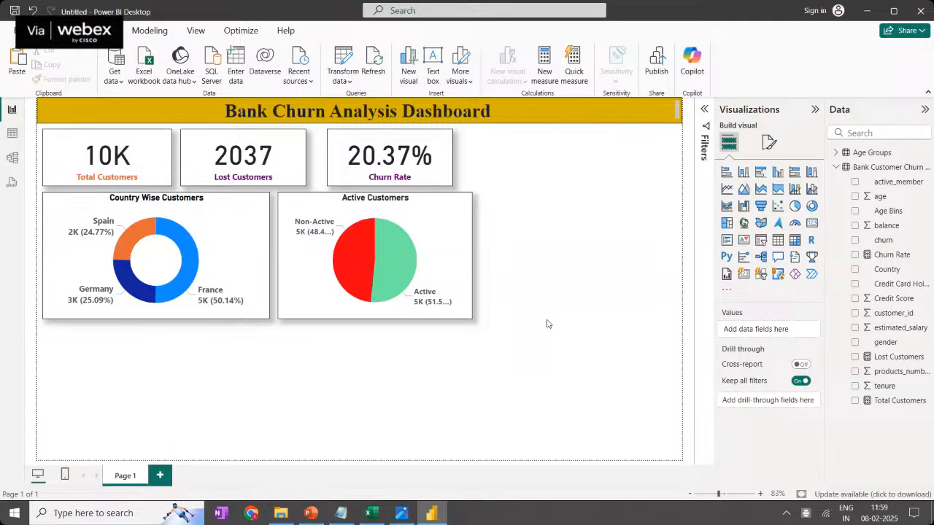
pyautogui.click(262, 315)
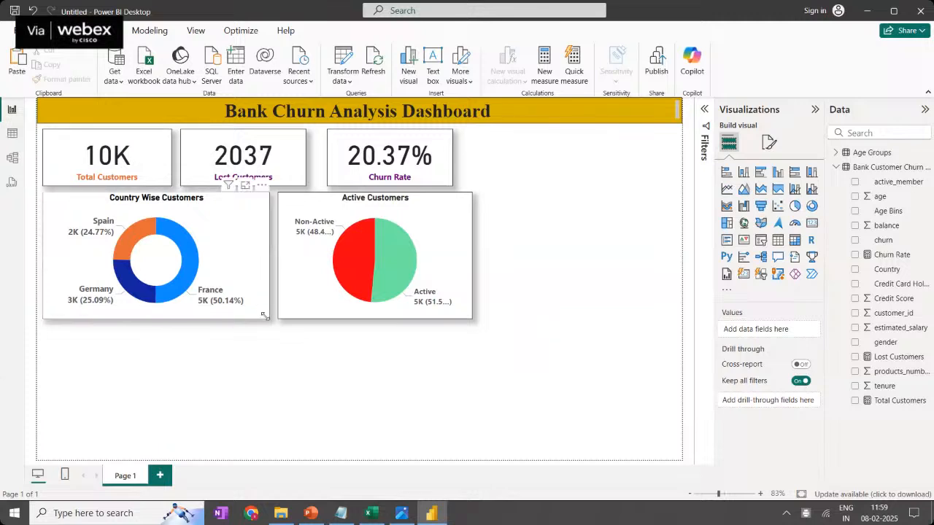
pyautogui.moveTo(264, 318); pyautogui.dragTo(268, 319)
pyautogui.click(581, 337)
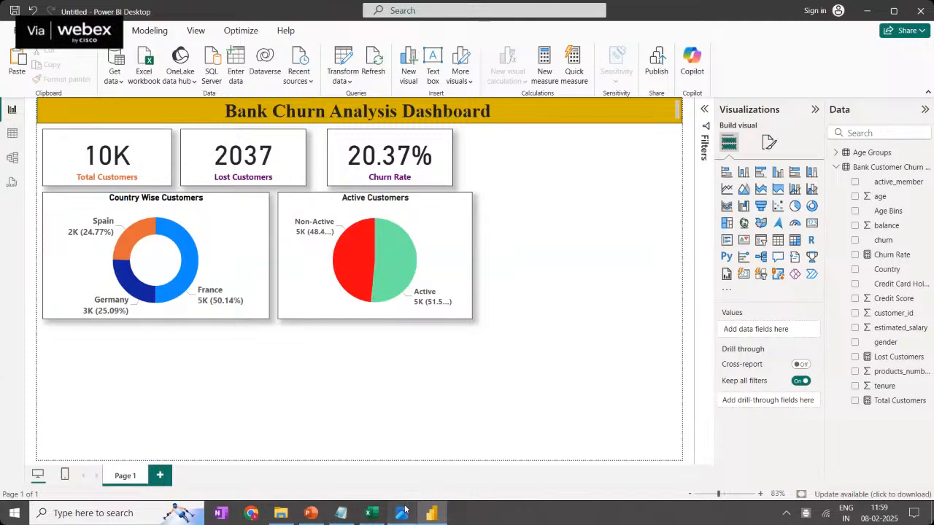
# Switch to Notepad and review the list of planned dashboard visuals and their chart types
pyautogui.click(341, 512)
pyautogui.scroll(5, 466, 255)
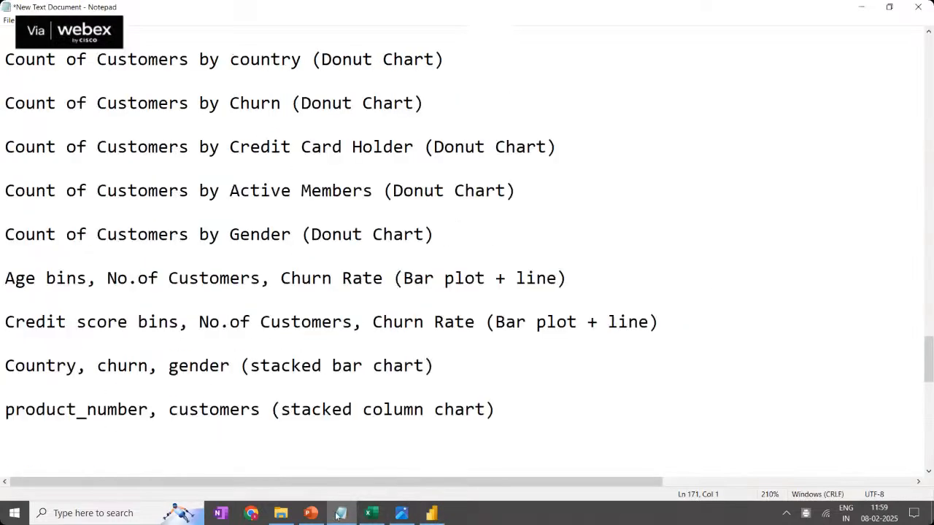
pyautogui.scroll(1, 67, 287)
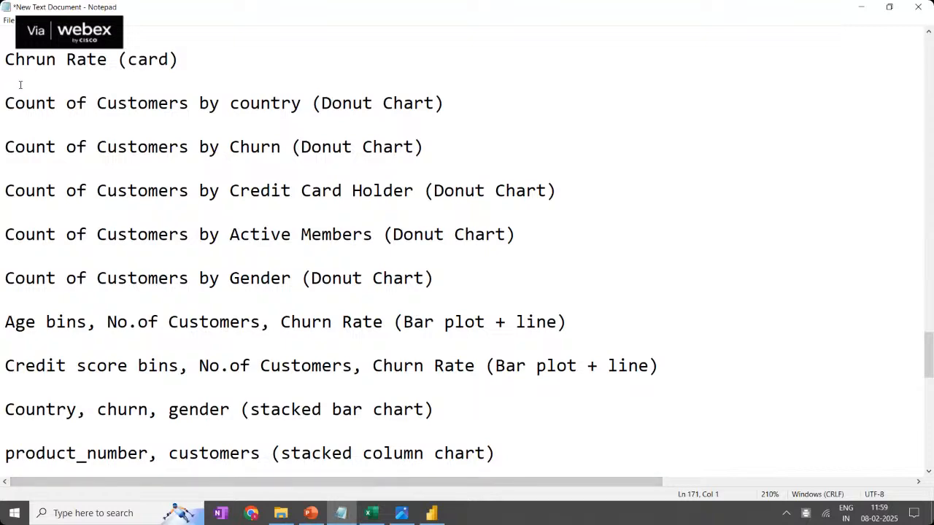
pyautogui.scroll(2, 54, 68)
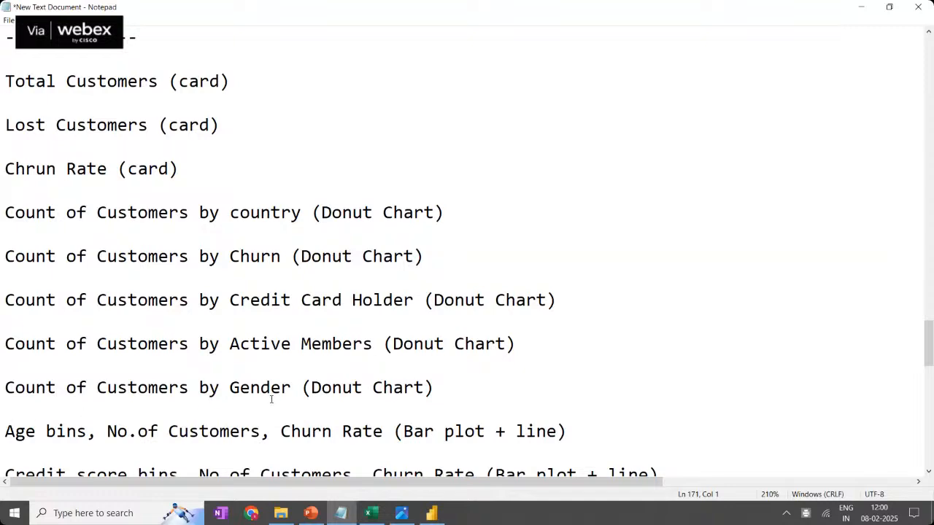
pyautogui.scroll(-2, 270, 399)
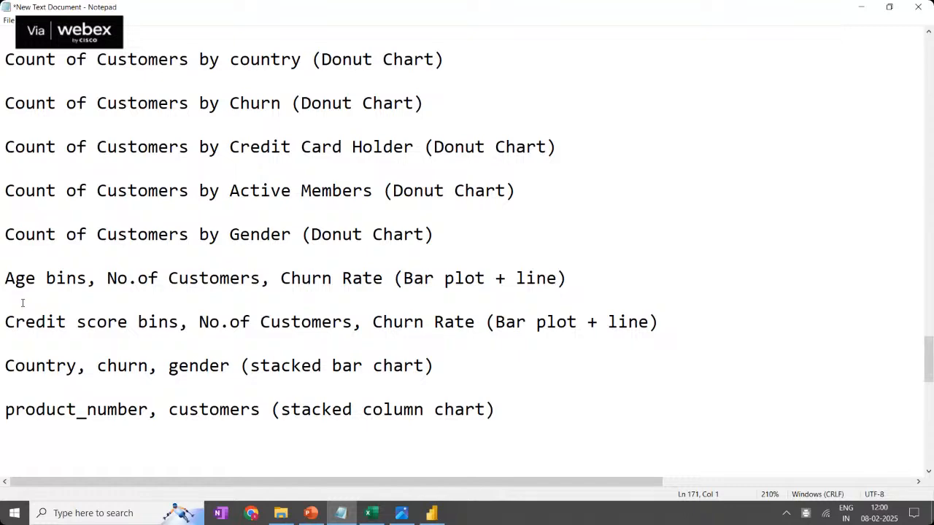
# Switch back to Power BI and add a stacked column chart with Age Bins on the X-axis and Total Customers on the Y-axis
pyautogui.click(431, 513)
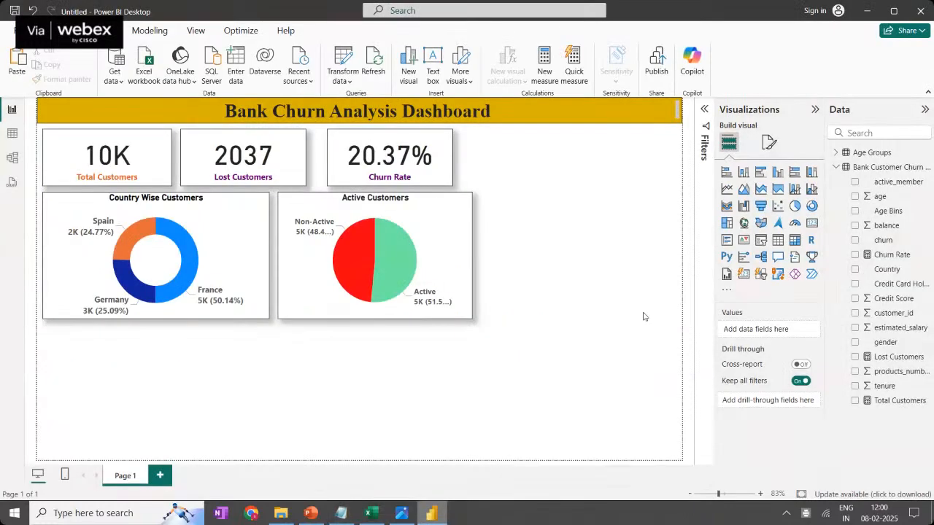
pyautogui.click(742, 174)
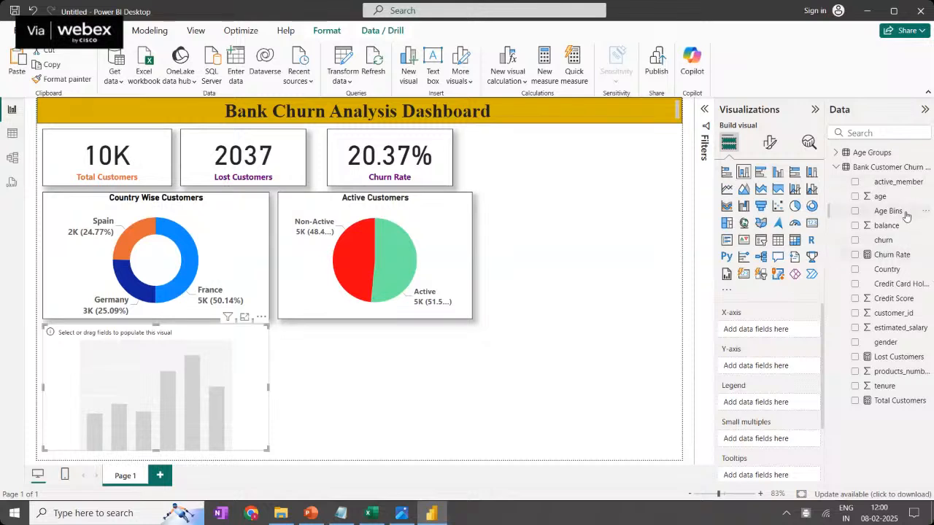
pyautogui.moveTo(905, 216); pyautogui.dragTo(792, 330)
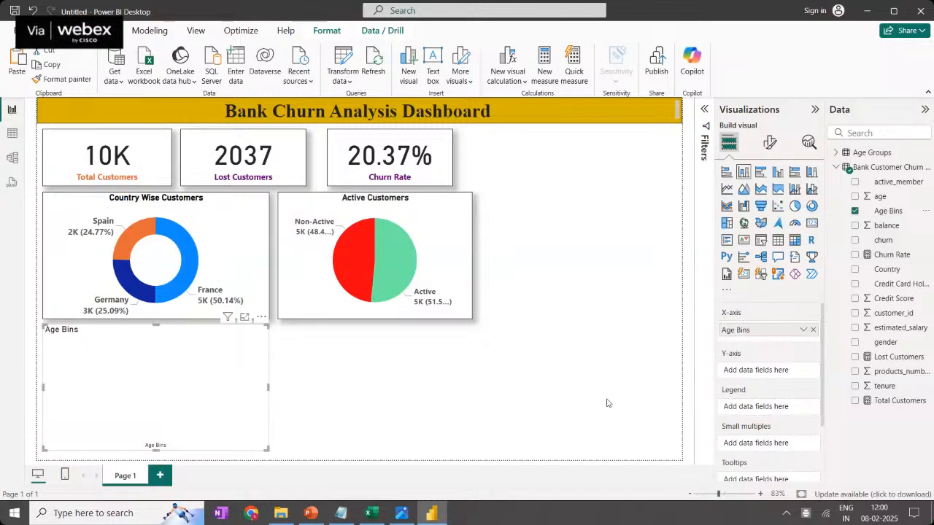
pyautogui.click(899, 401)
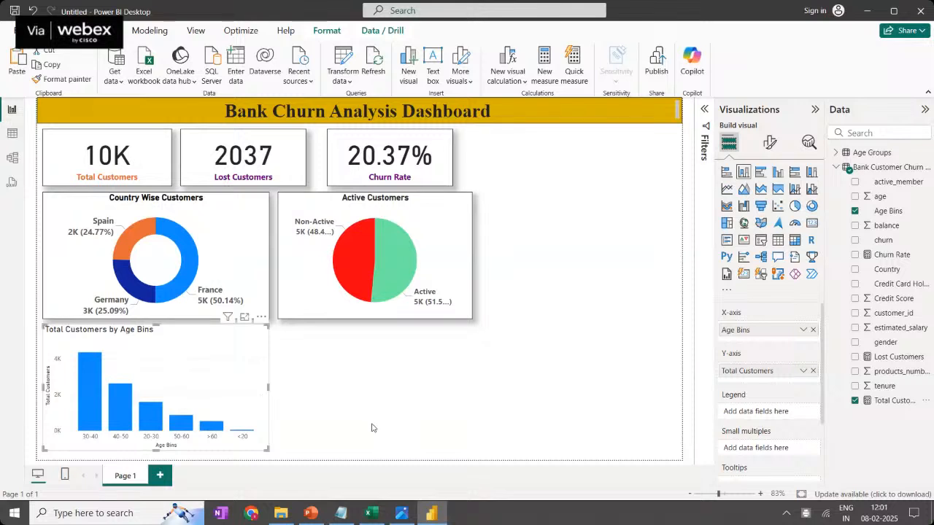
# Convert the age chart to a line and stacked column chart with Churn Rate on the line y-axis, enlarged to the page's lower edge
pyautogui.moveTo(822, 421)
pyautogui.mouseDown()
pyautogui.moveTo(822, 478)
pyautogui.moveTo(824, 415)
pyautogui.mouseUp()
pyautogui.click(795, 190)
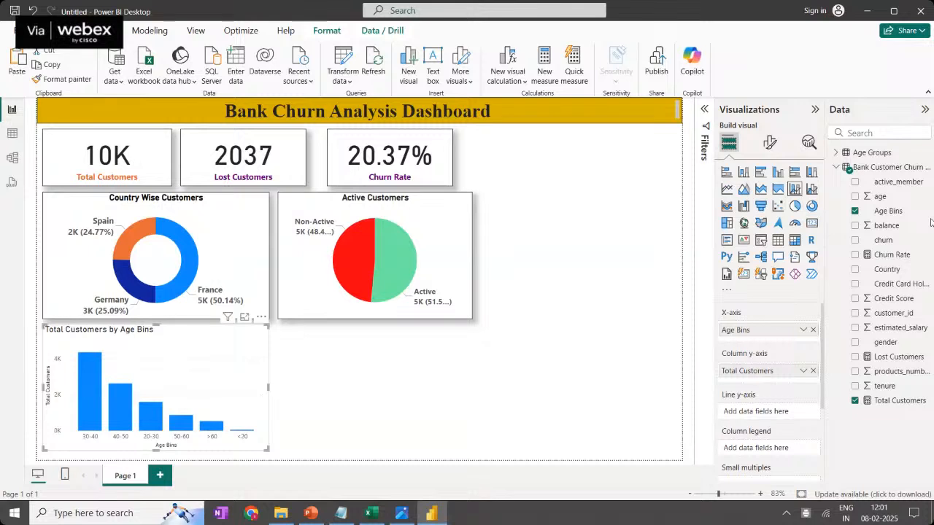
pyautogui.moveTo(891, 254); pyautogui.dragTo(758, 412)
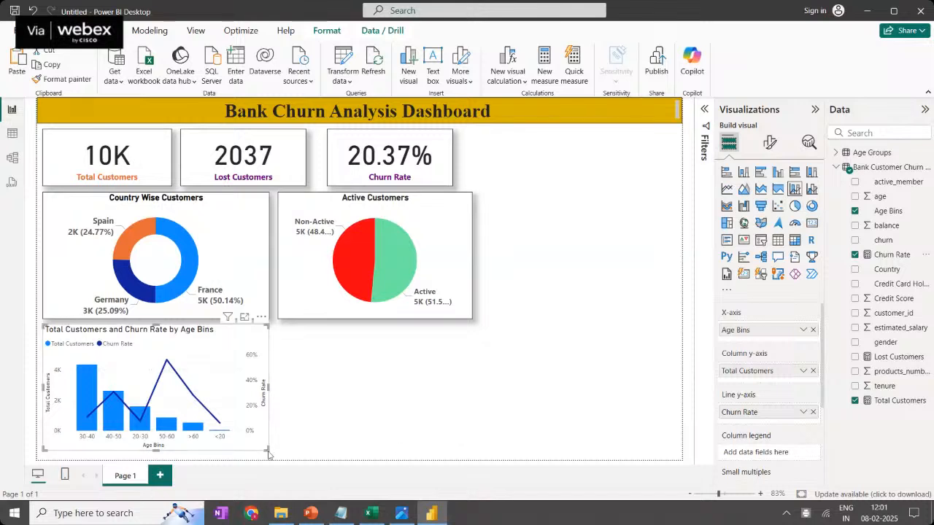
pyautogui.moveTo(268, 453); pyautogui.dragTo(277, 460)
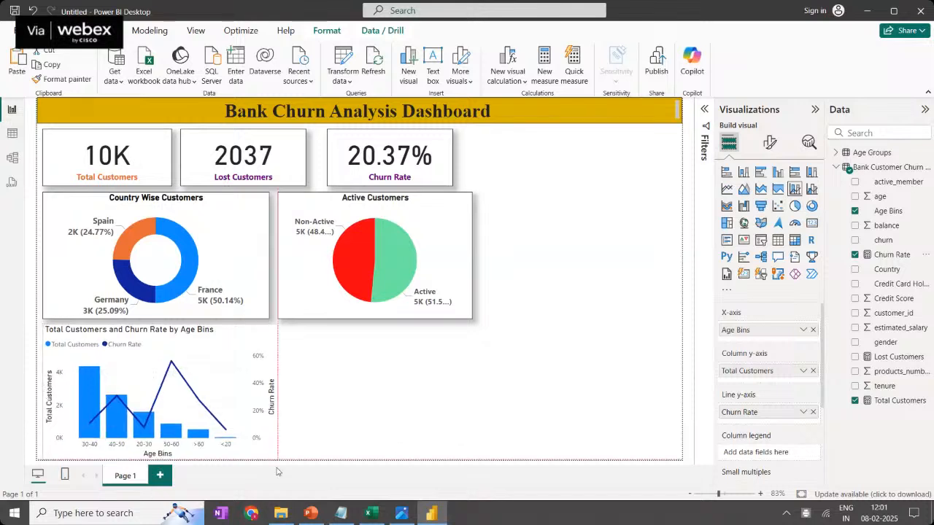
# Shrink the Country Wise Customers donut chart from its lower-right corner to free space above the age chart
pyautogui.click(263, 285)
pyautogui.moveTo(267, 318); pyautogui.dragTo(238, 298)
pyautogui.click(223, 335)
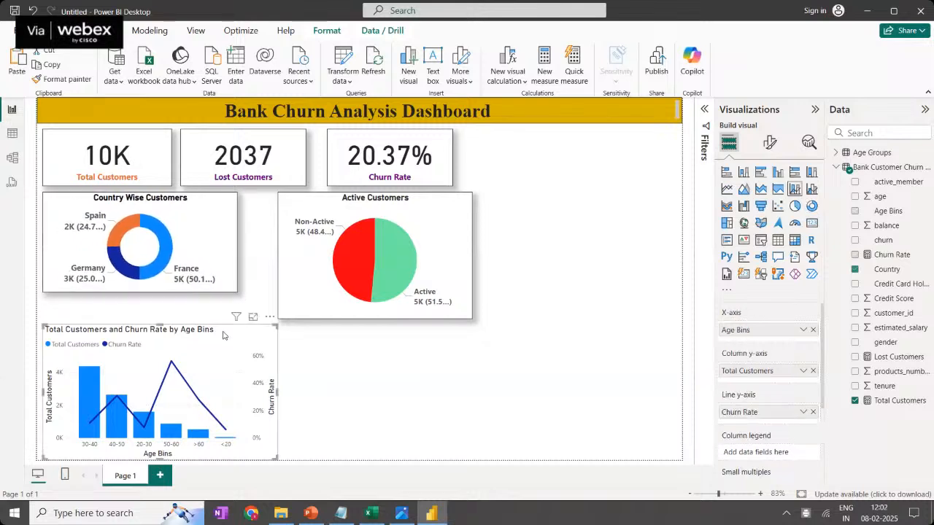
# Shrink the Active Customers pie chart to align with the donut chart's lower edge and the Churn Rate card's right edge
pyautogui.click(472, 322)
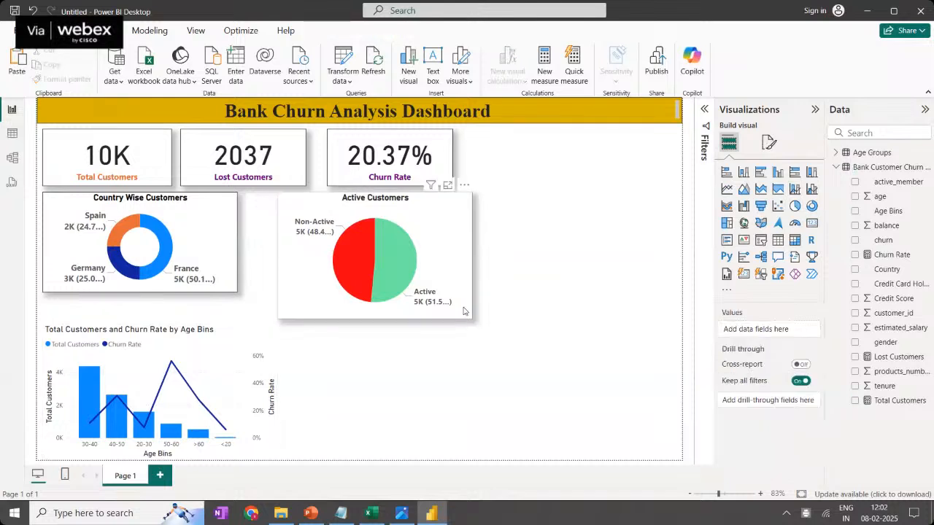
pyautogui.click(463, 312)
pyautogui.moveTo(470, 318); pyautogui.dragTo(450, 291)
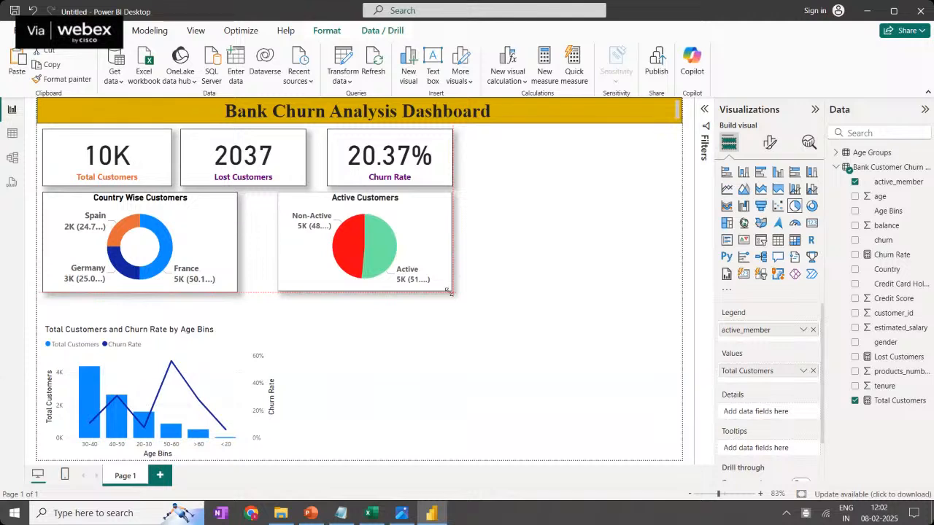
# Move the Active Customers pie chart directly beside the donut chart and extend the age chart upward to just below the donut chart
pyautogui.moveTo(424, 251); pyautogui.dragTo(390, 252)
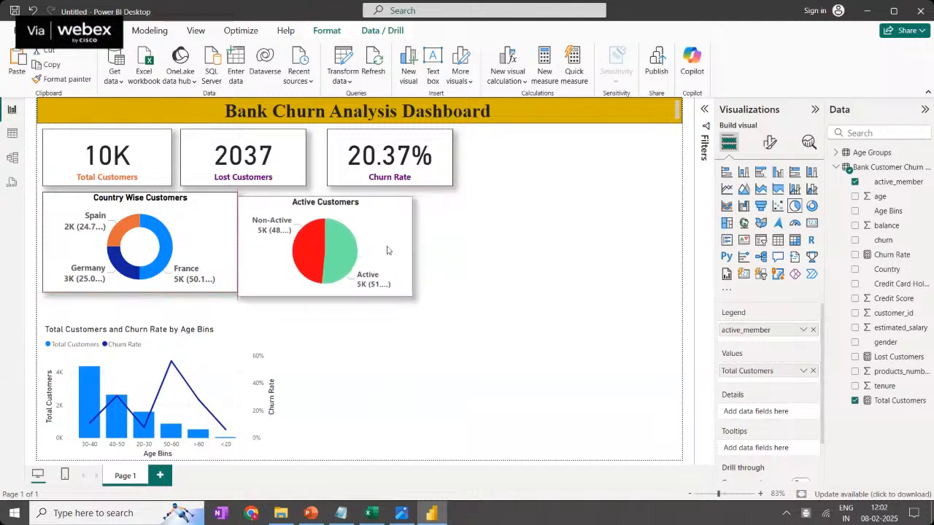
pyautogui.click(539, 287)
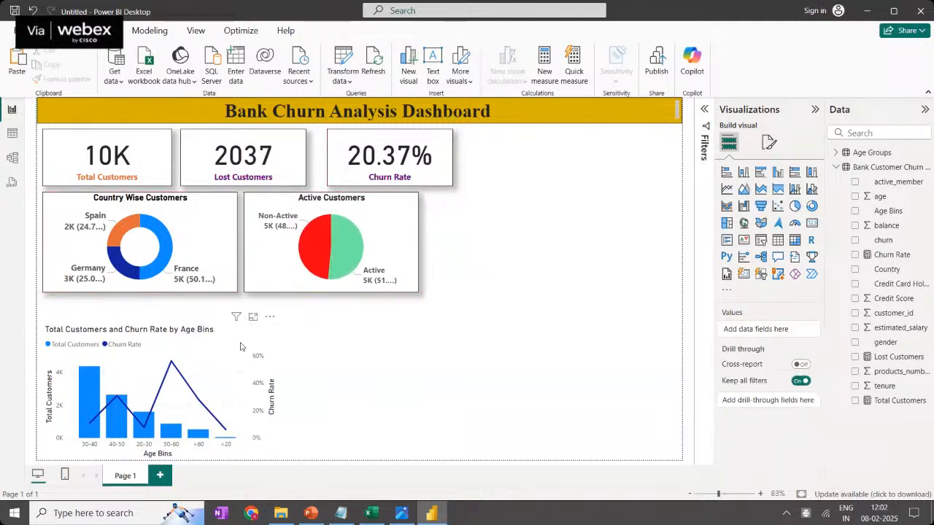
pyautogui.click(99, 330)
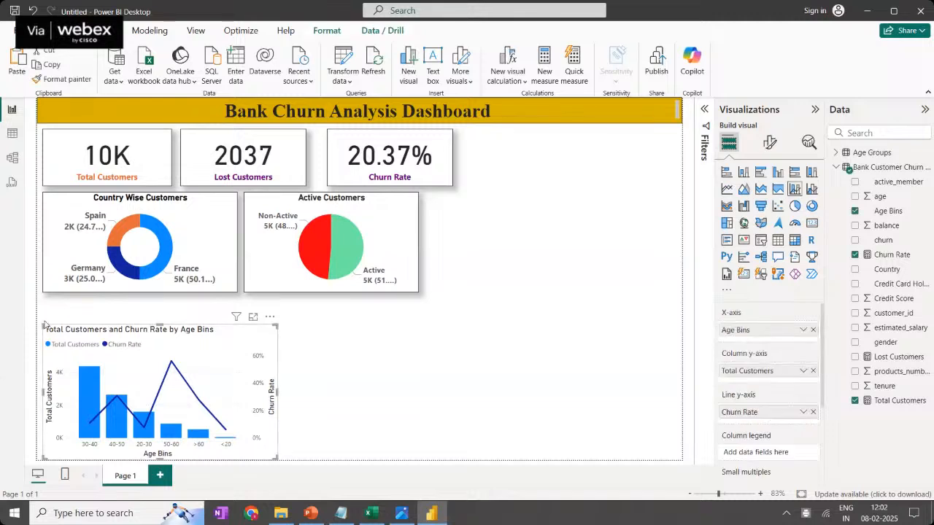
pyautogui.moveTo(46, 326); pyautogui.dragTo(45, 300)
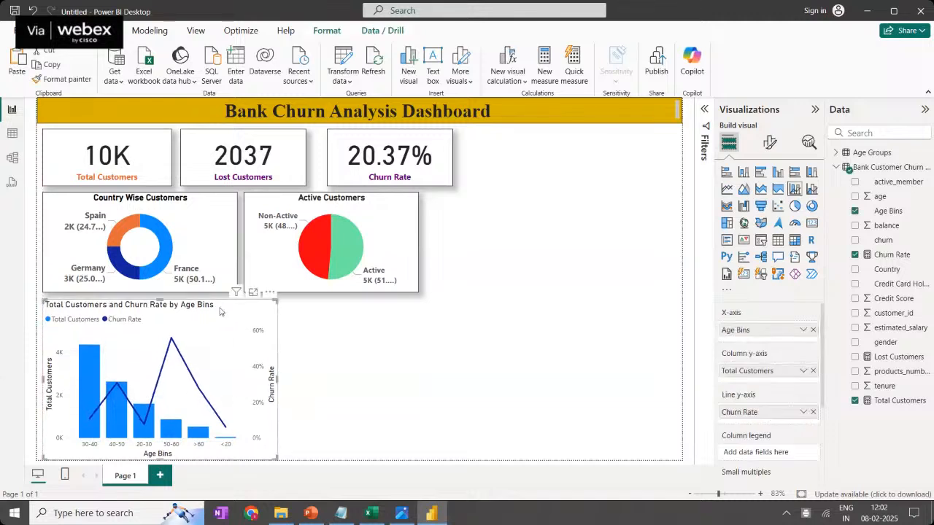
# Format the age chart's X-axis values with font size 11 and bold
pyautogui.click(771, 143)
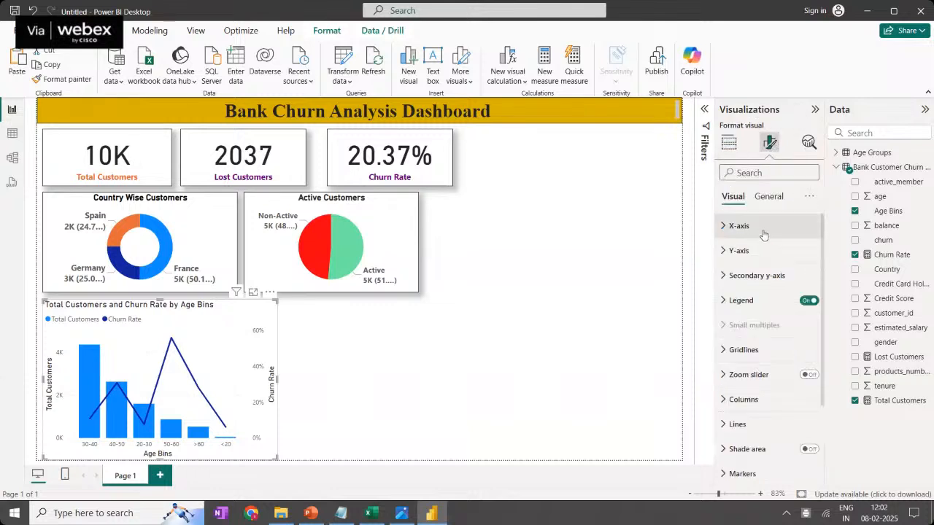
pyautogui.click(764, 232)
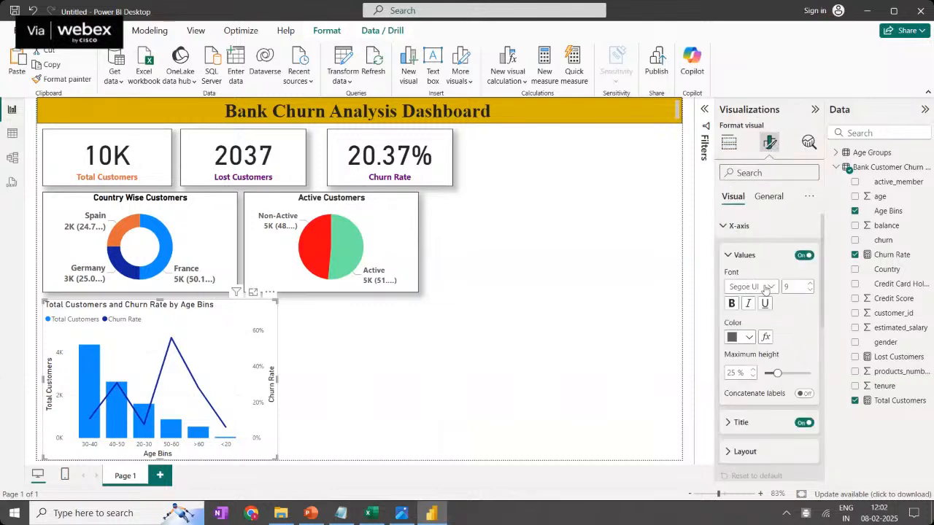
pyautogui.click(810, 284)
pyautogui.click(810, 283)
pyautogui.click(732, 304)
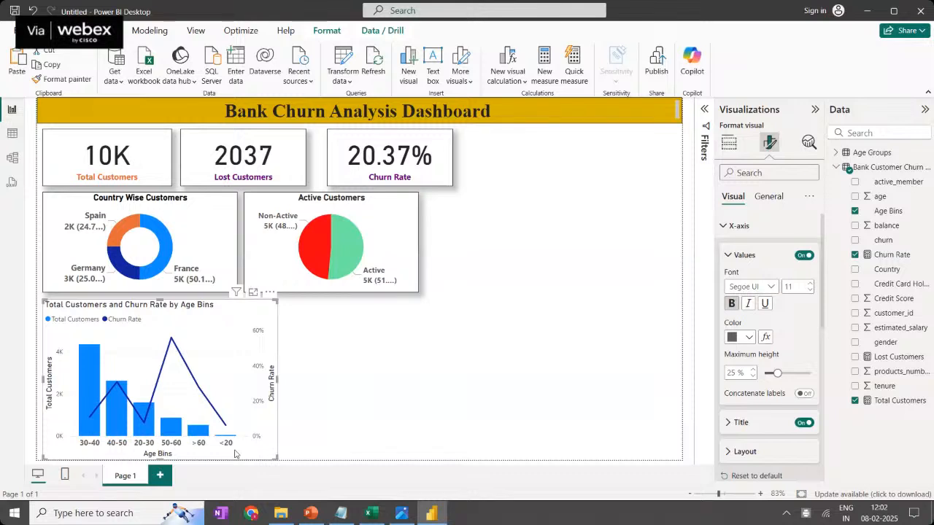
pyautogui.click(732, 260)
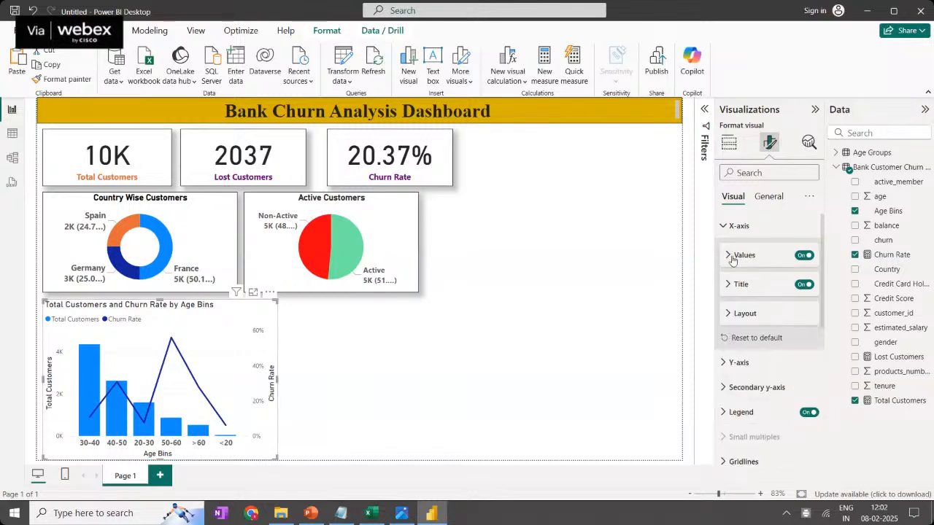
# Change the age chart's X-axis title text to Age Groups
pyautogui.click(728, 285)
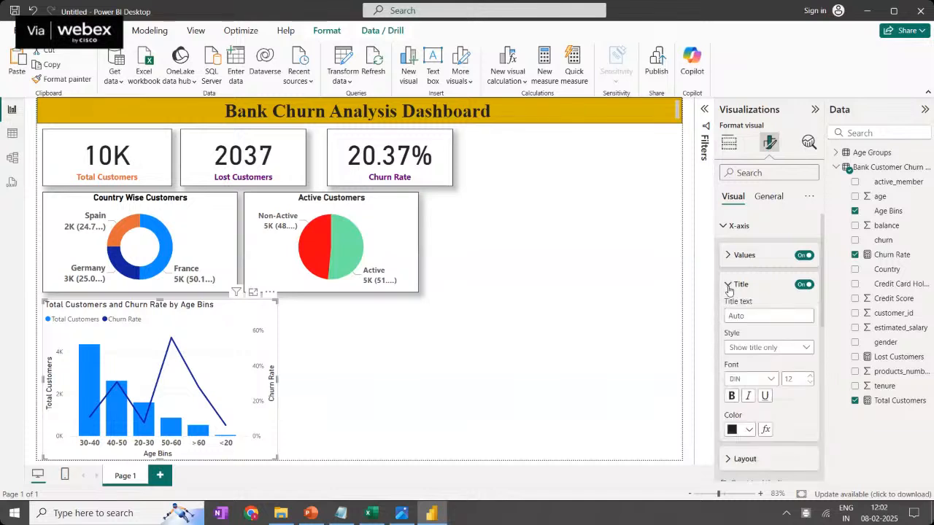
pyautogui.click(759, 316)
pyautogui.write('Age')
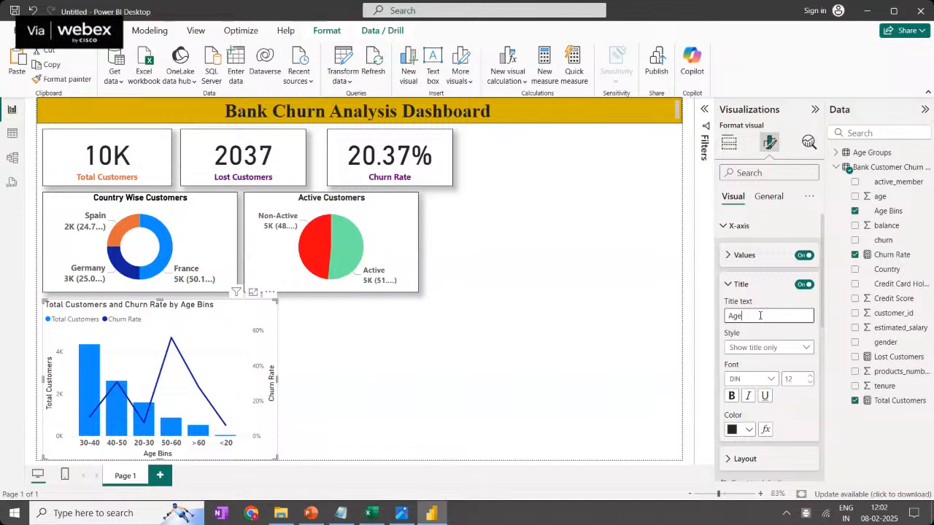
pyautogui.write(' Groups')
pyautogui.click(724, 289)
pyautogui.click(730, 285)
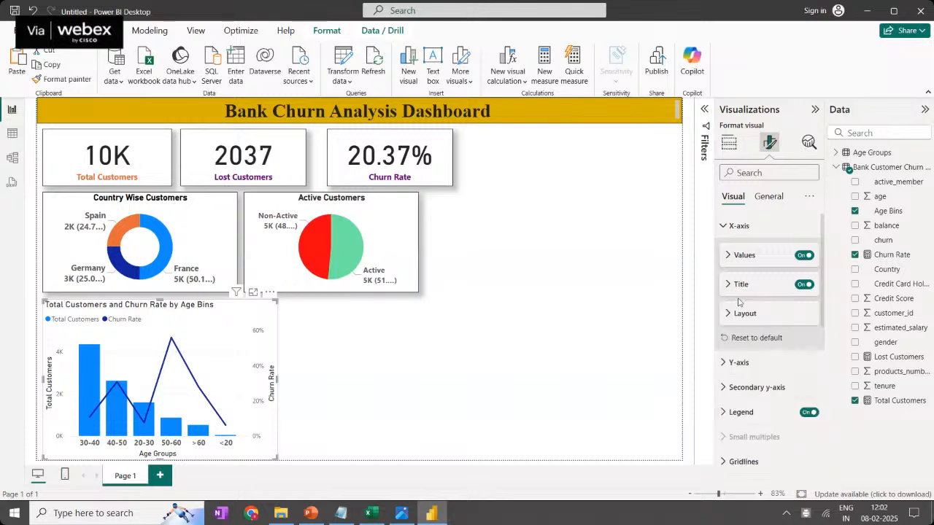
# Make the age chart's X-axis title bold with font size 21
pyautogui.click(730, 285)
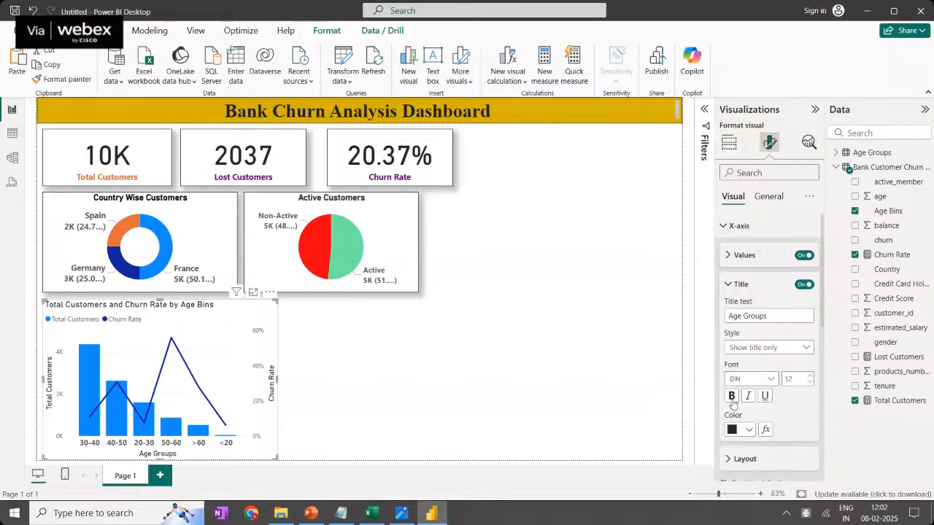
pyautogui.click(732, 396)
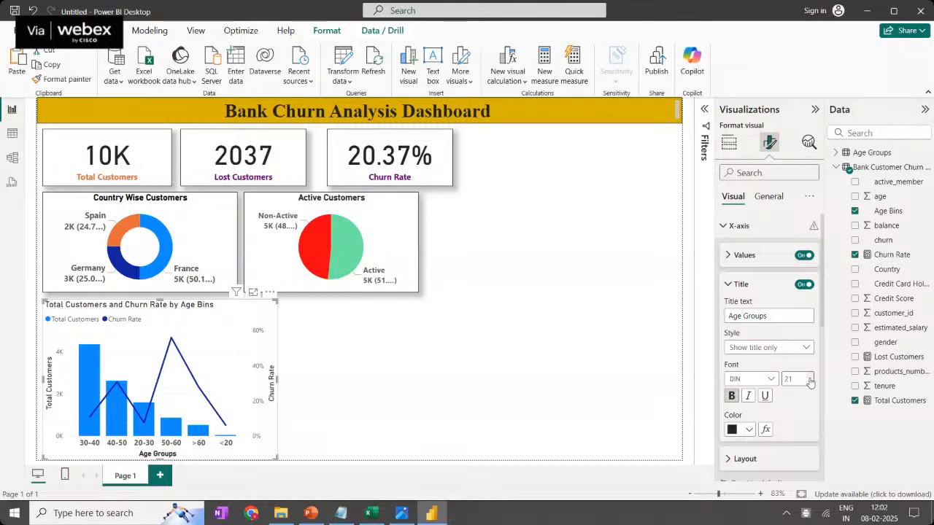
pyautogui.click(810, 376)
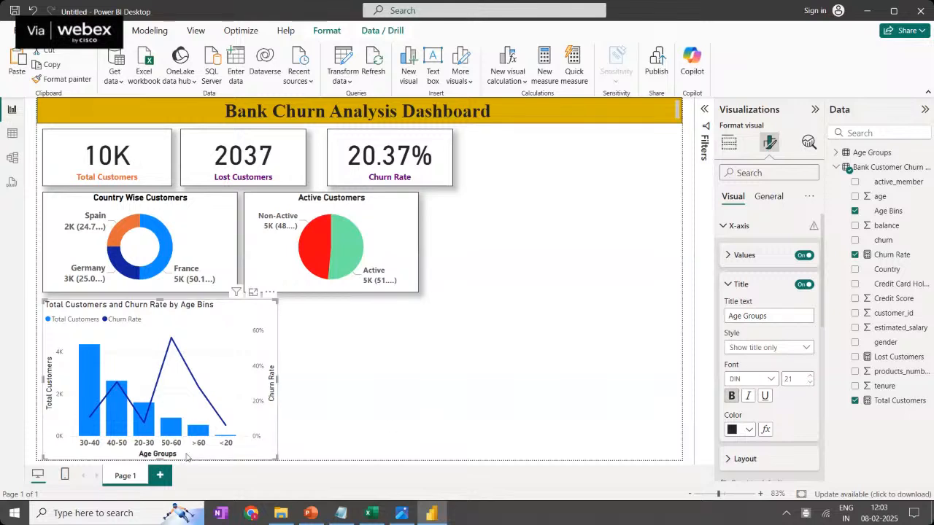
pyautogui.click(313, 474)
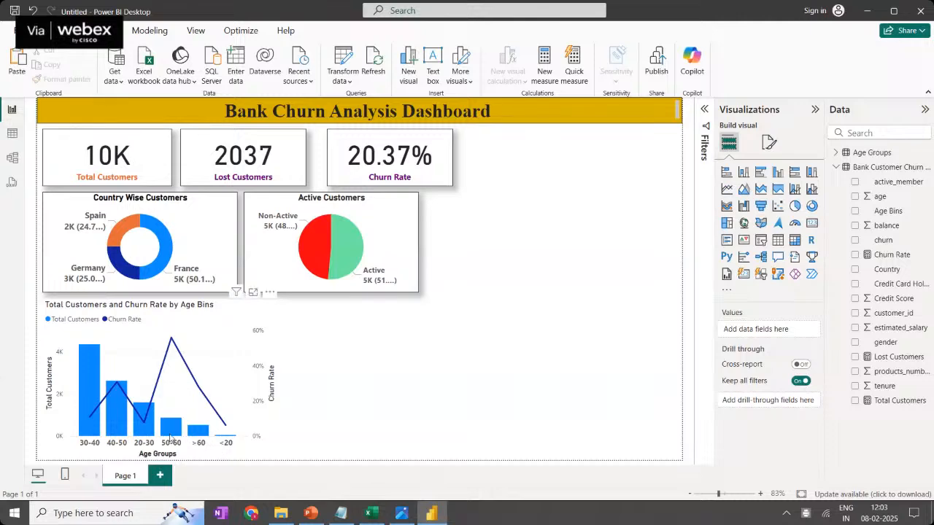
# Look at the Bank Customer Churn Prediction sheet in Excel, return to Power BI and inspect the churn rate of the 50-60 age group
pyautogui.click(367, 517)
pyautogui.click(145, 479)
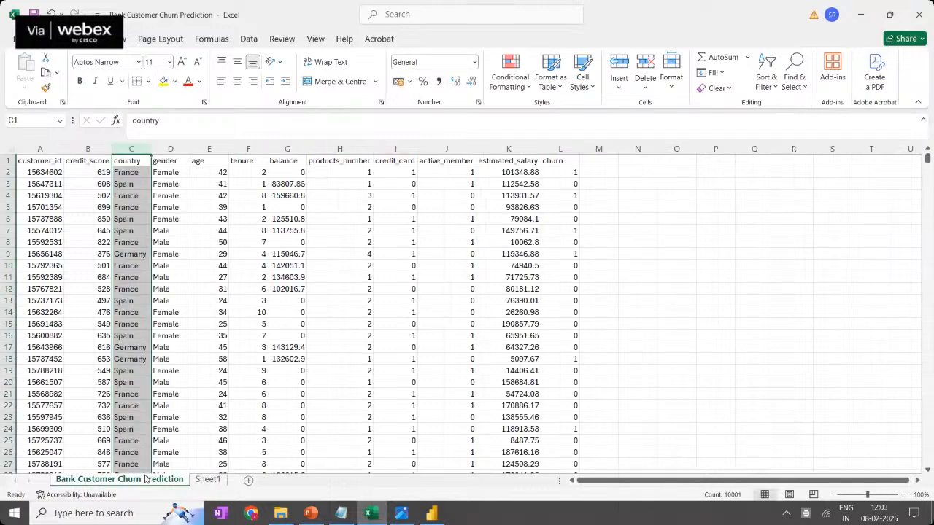
pyautogui.click(433, 515)
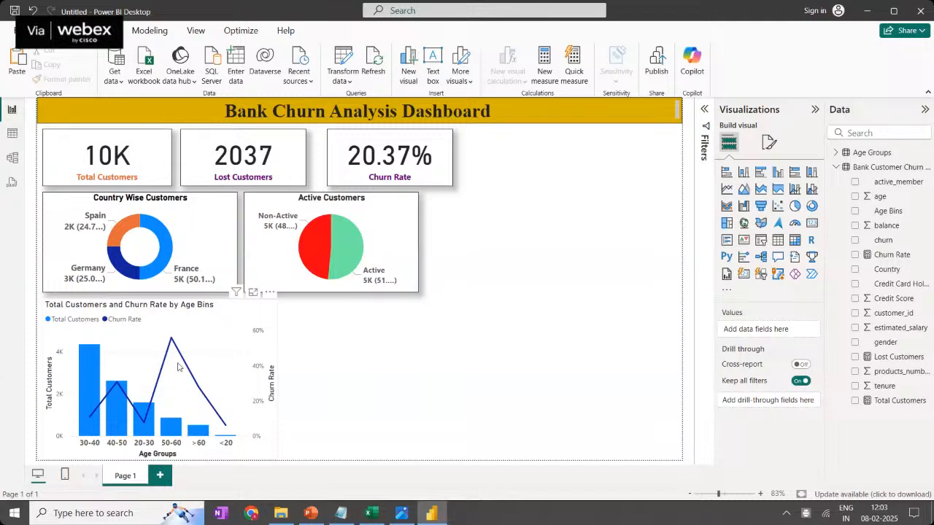
pyautogui.moveTo(171, 341)
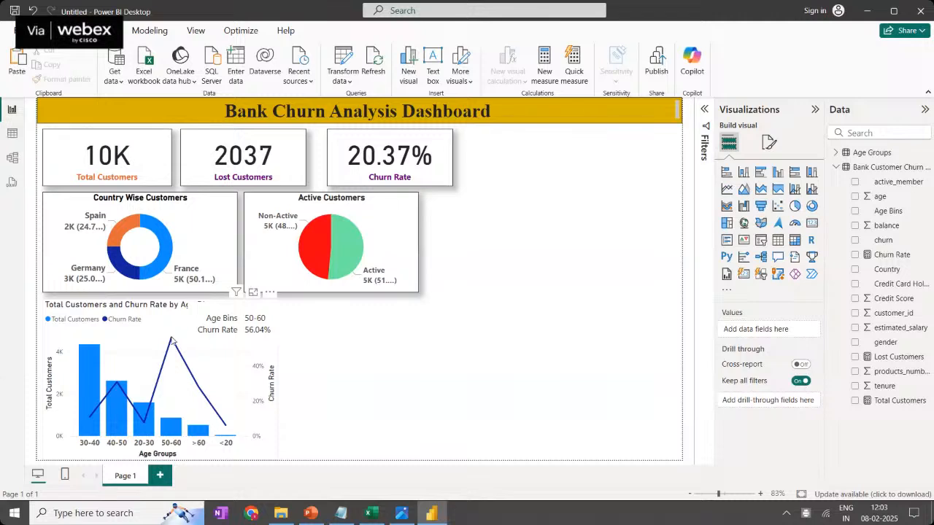
# Turn off the Y-axis values of the age chart, keeping the Y-axis title on
pyautogui.click(53, 390)
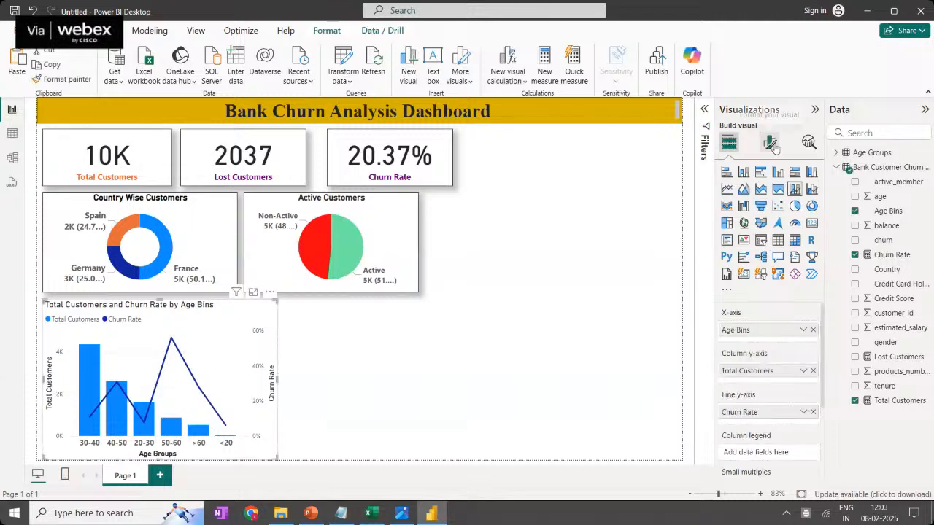
pyautogui.click(775, 148)
pyautogui.click(774, 250)
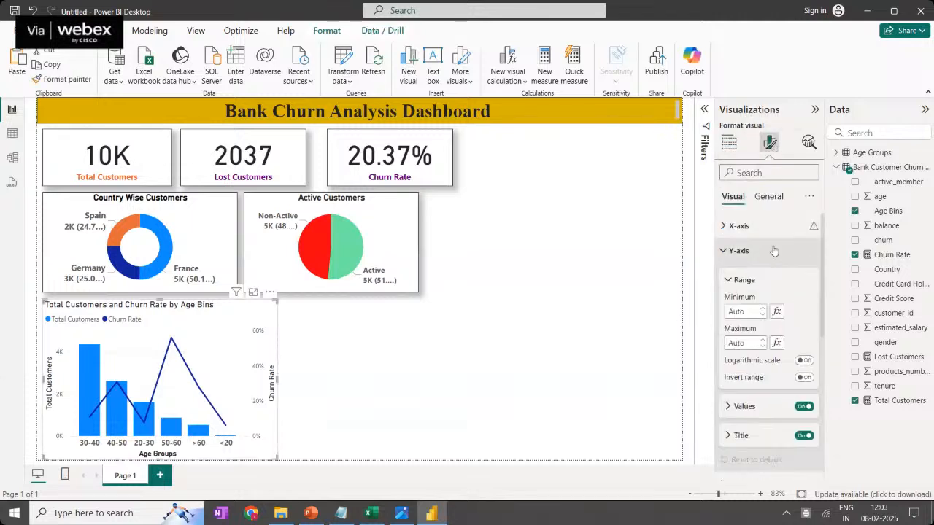
pyautogui.click(727, 280)
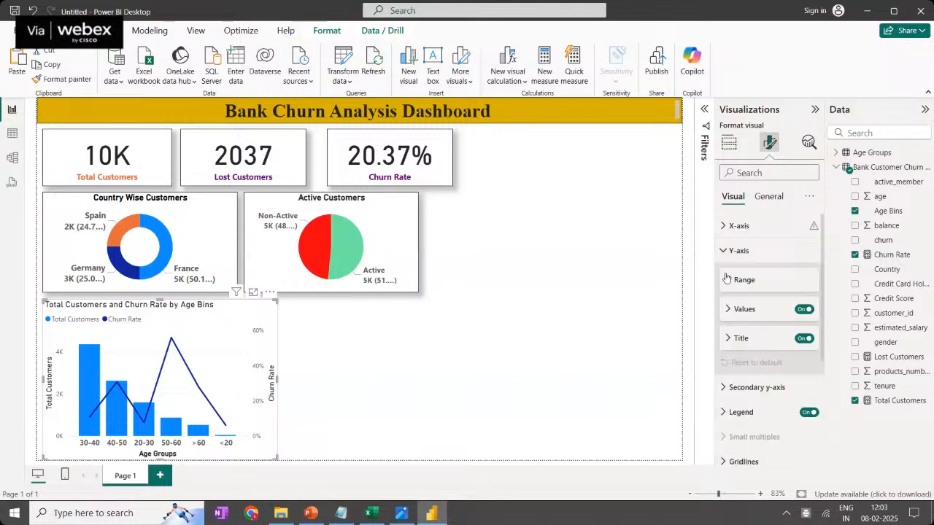
pyautogui.click(799, 312)
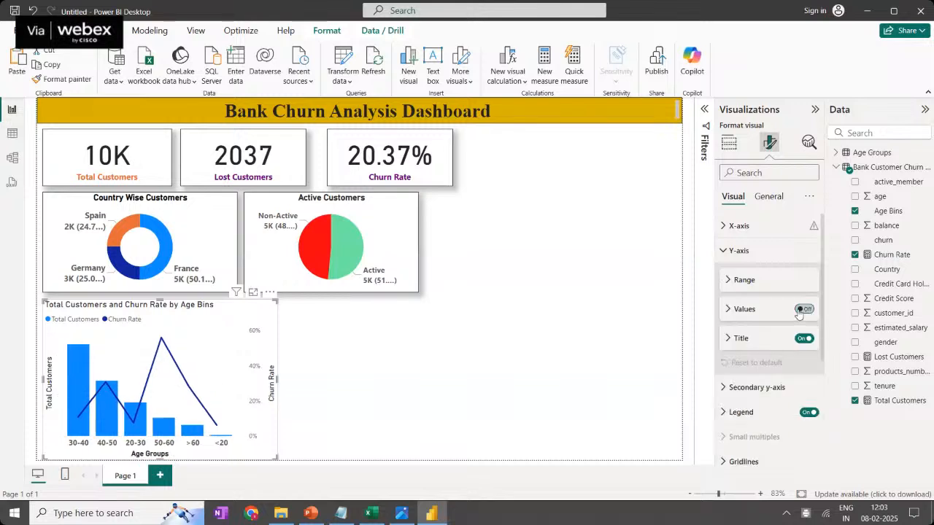
pyautogui.click(757, 343)
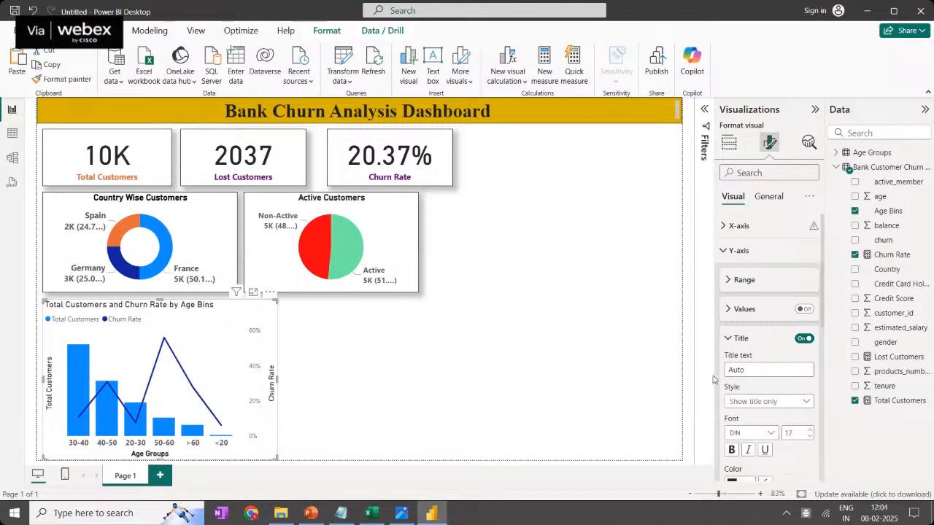
pyautogui.click(729, 339)
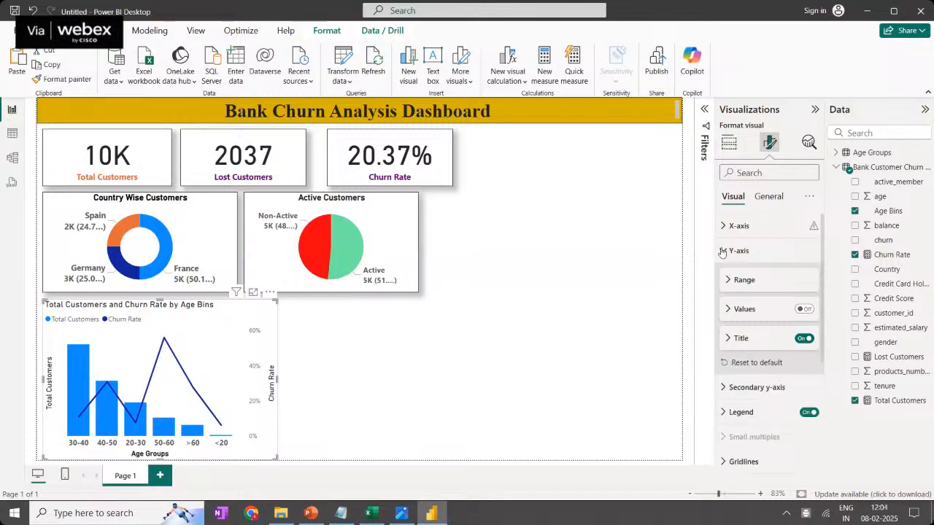
pyautogui.click(722, 251)
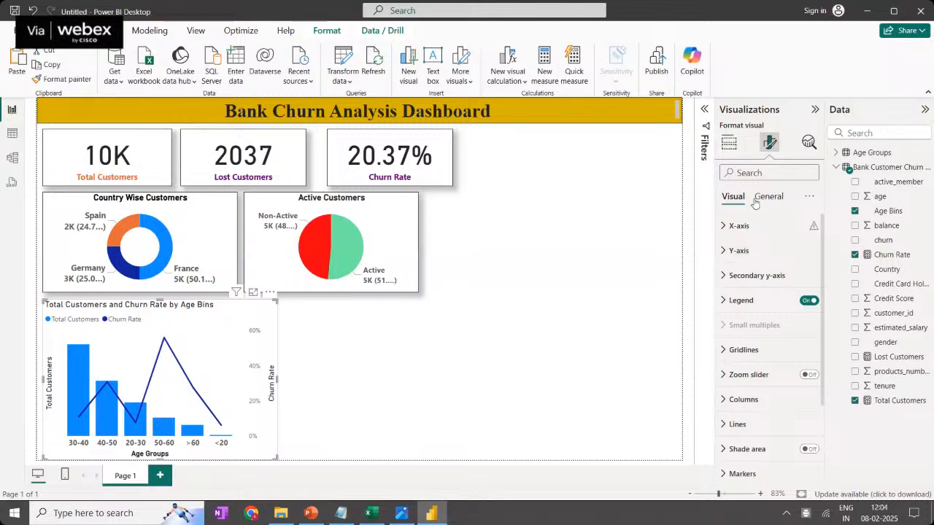
# Replace the age chart's title with "Customers Churn on Age Gruops"
pyautogui.click(766, 196)
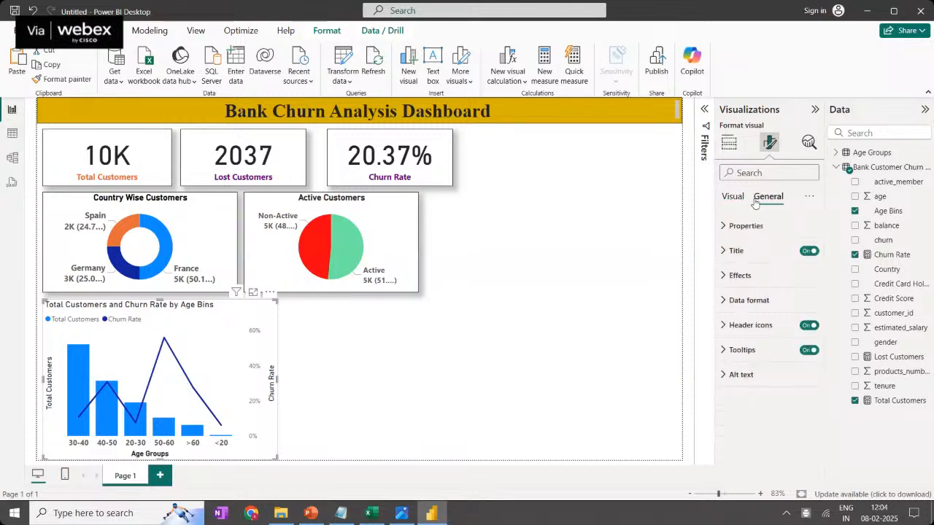
pyautogui.click(768, 253)
pyautogui.click(729, 312)
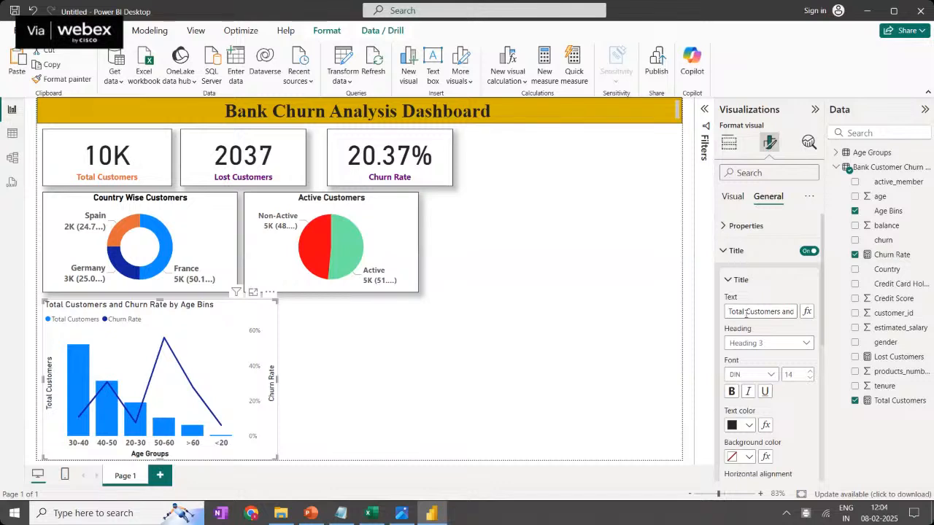
pyautogui.moveTo(729, 312); pyautogui.dragTo(849, 324)
pyautogui.write('C')
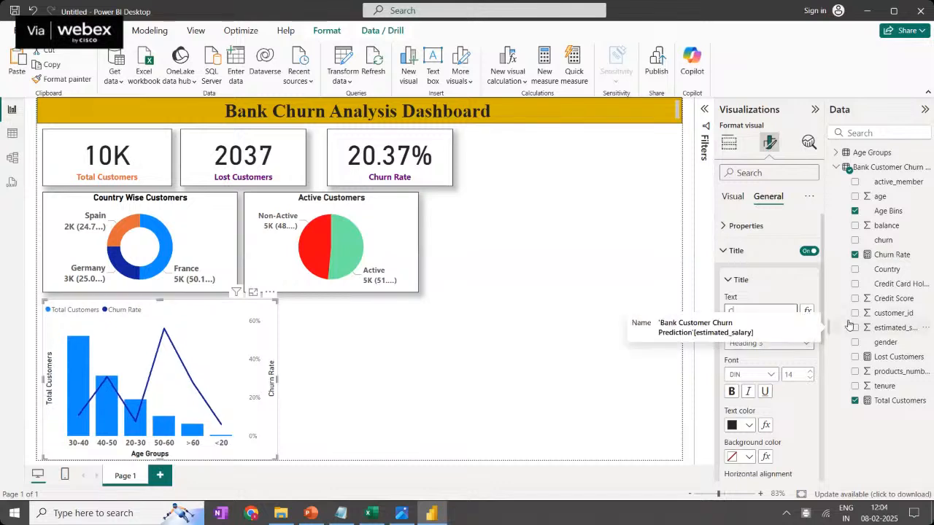
pyautogui.write('ust')
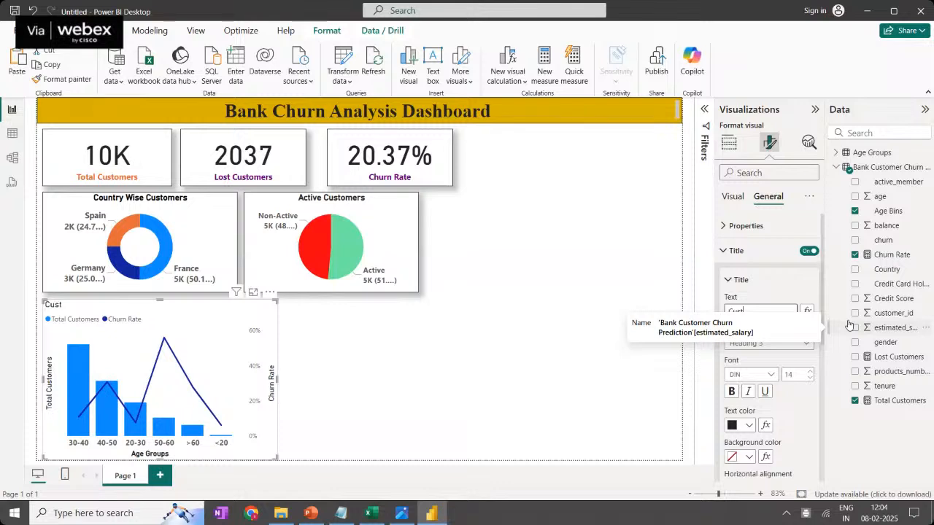
pyautogui.write('omers Churn on Age')
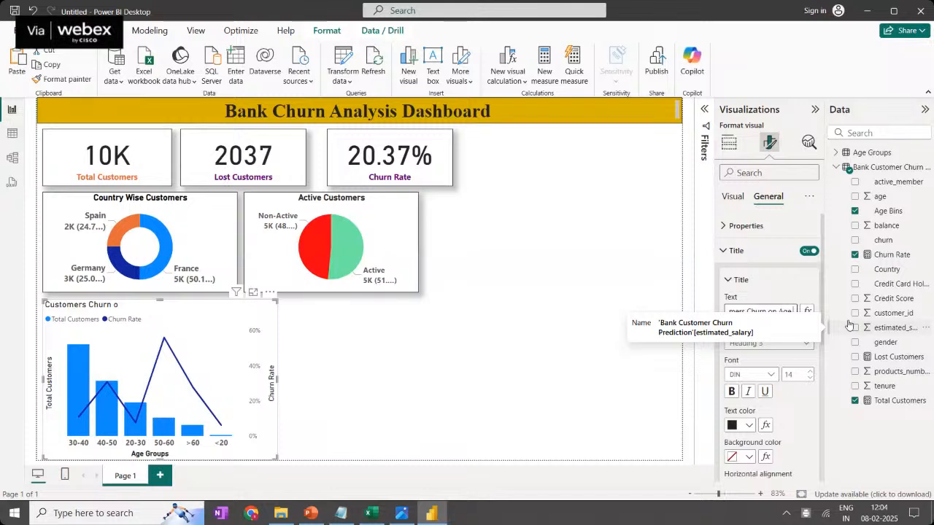
pyautogui.write(' Groups')
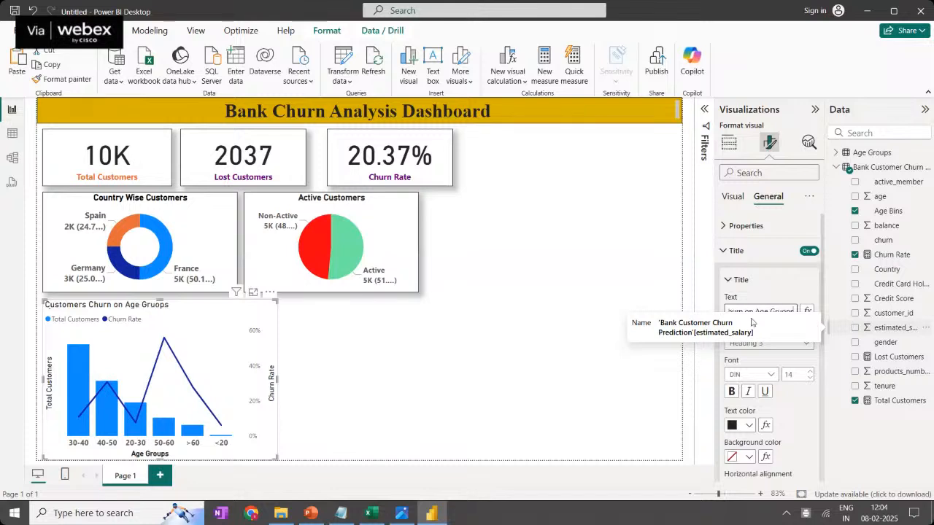
pyautogui.click(322, 343)
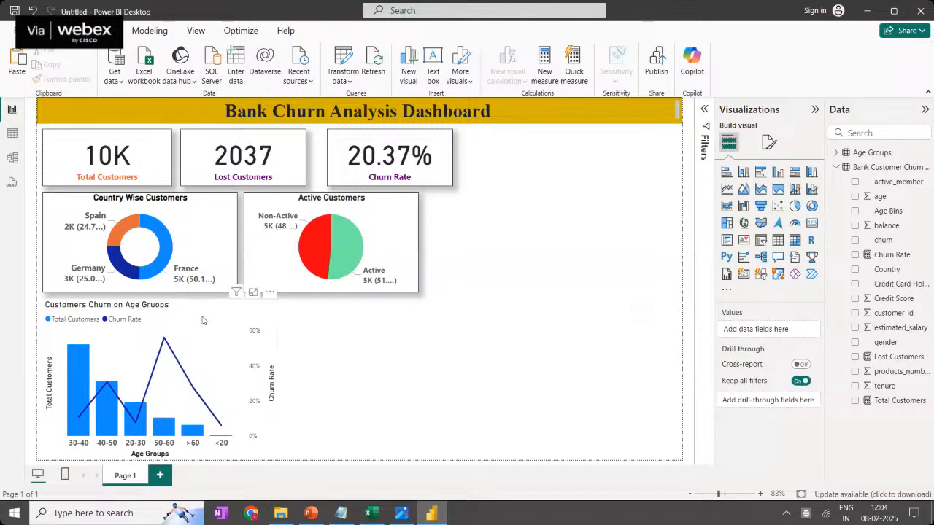
# Center the title of the age-groups combo chart and make it bold
pyautogui.click(768, 143)
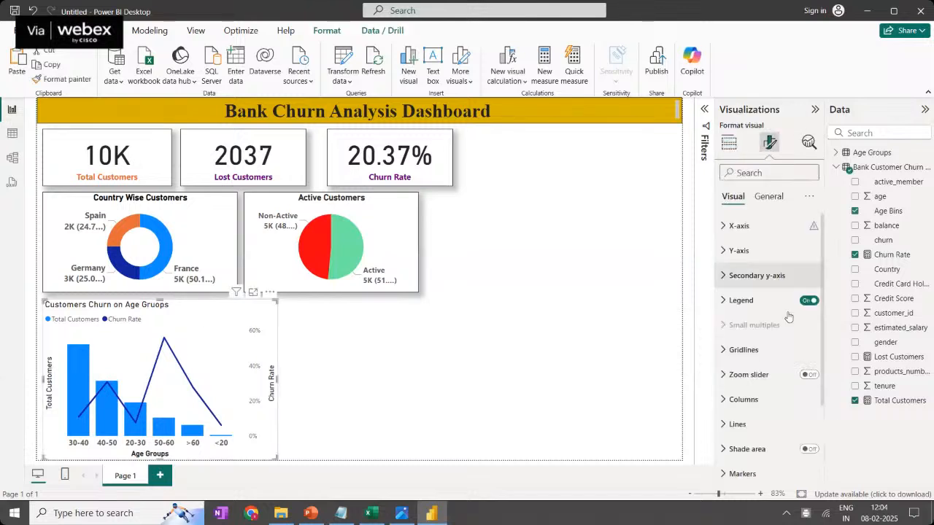
pyautogui.click(769, 197)
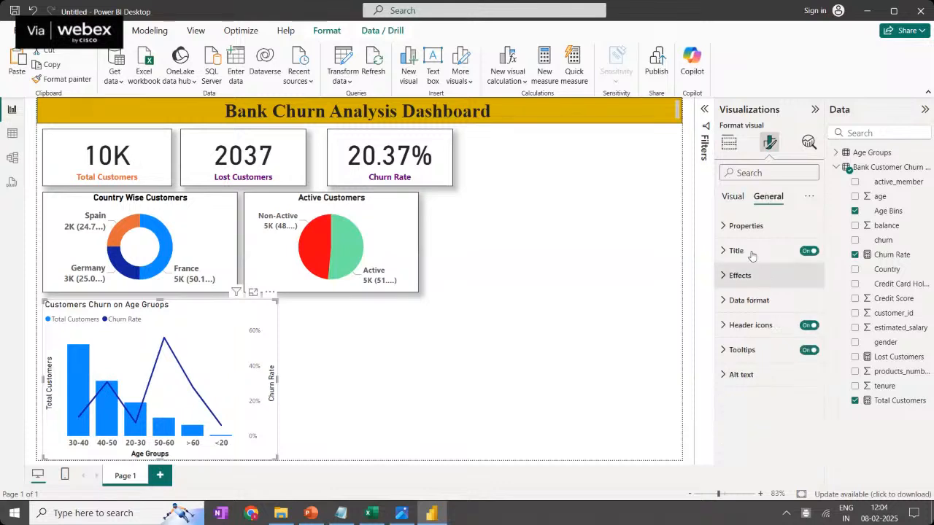
pyautogui.click(751, 254)
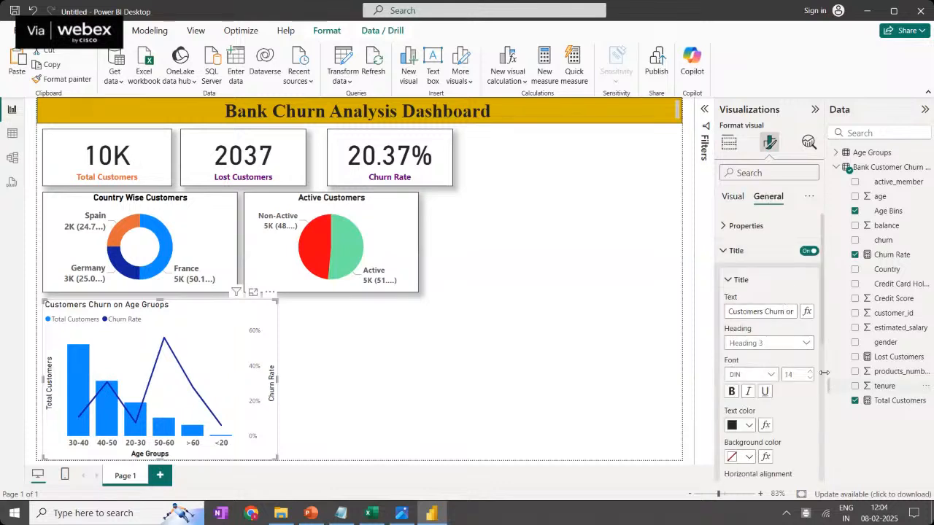
pyautogui.moveTo(823, 338); pyautogui.dragTo(823, 371)
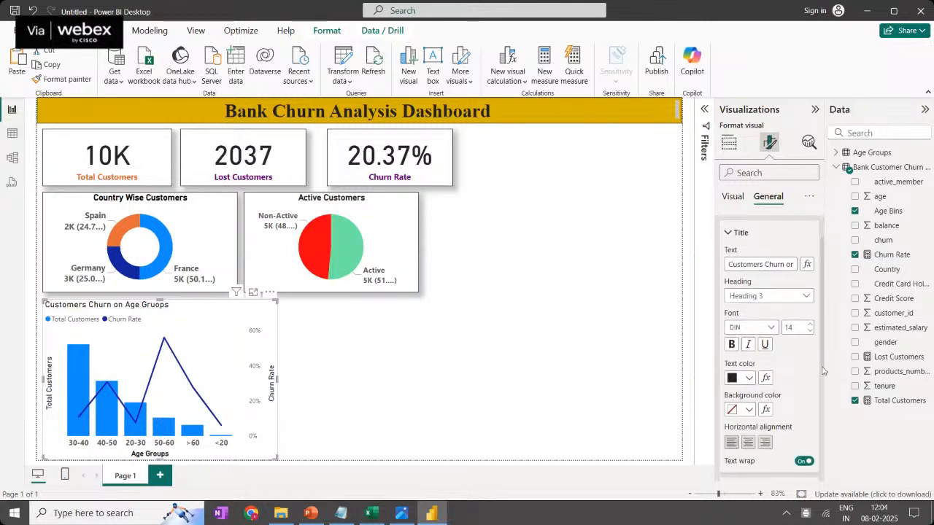
pyautogui.click(747, 443)
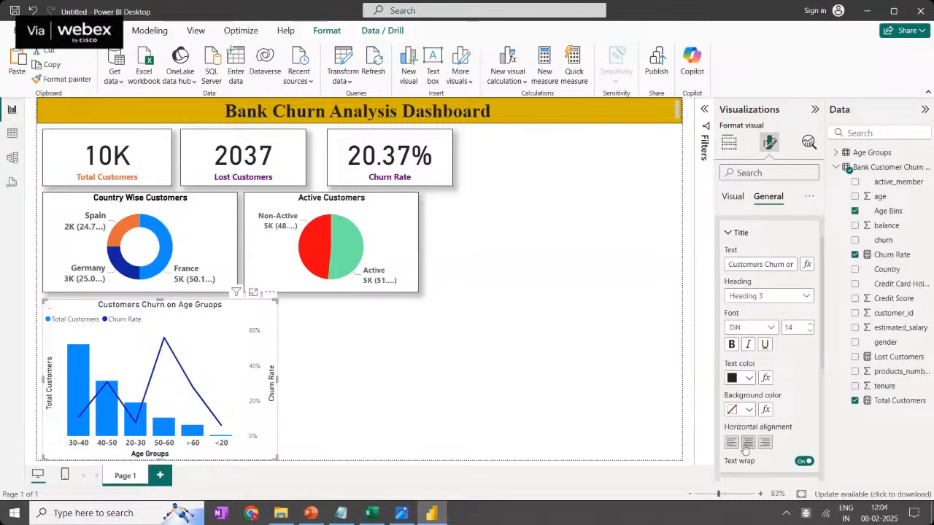
pyautogui.click(732, 344)
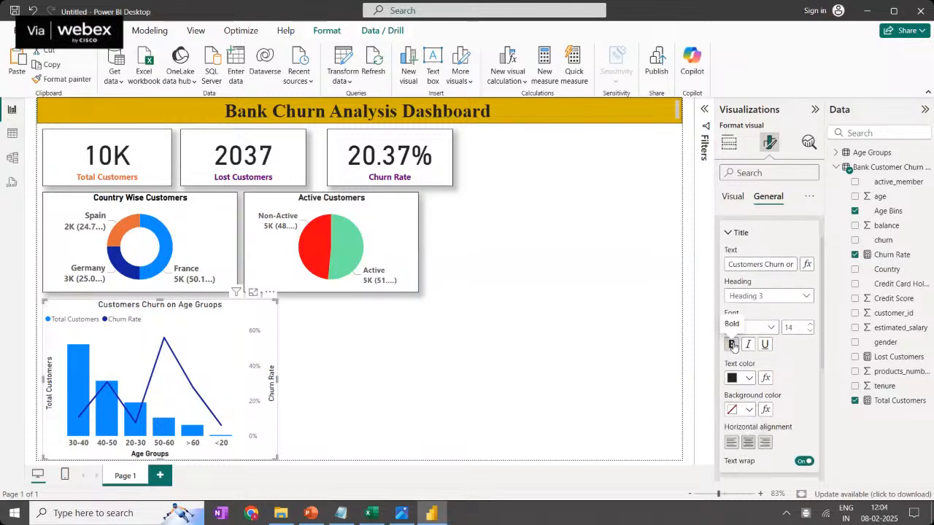
pyautogui.click(578, 407)
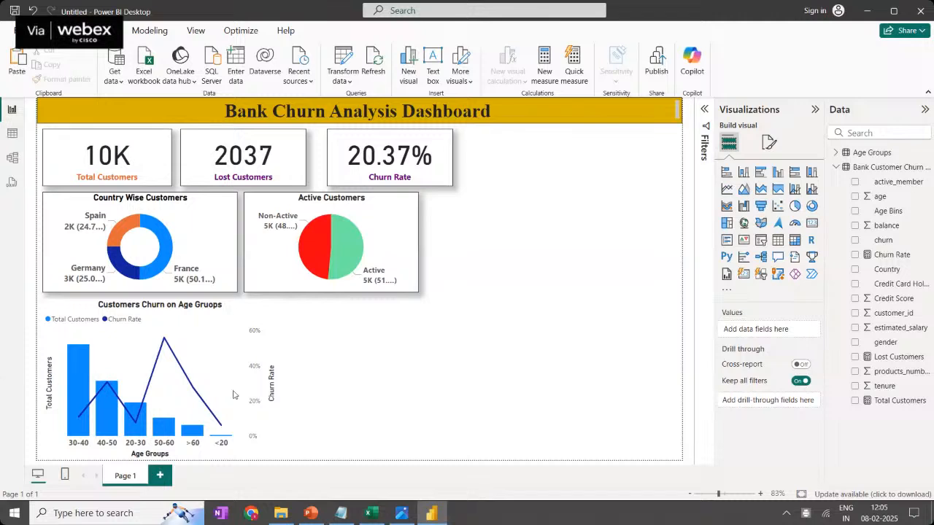
# Cross-filter the dashboard by the Active and Non-Active slices of the pie chart to compare churn, ending with the filter cleared
pyautogui.click(352, 253)
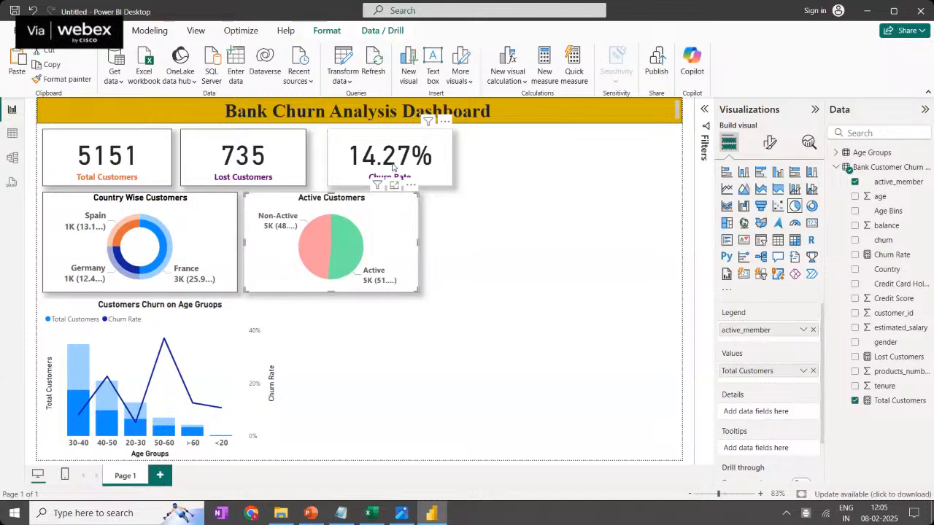
pyautogui.click(312, 249)
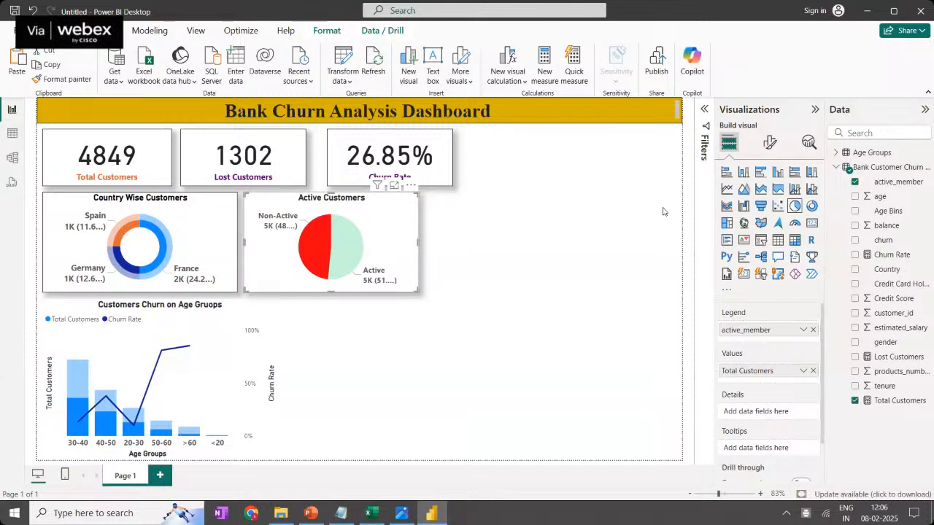
pyautogui.click(565, 288)
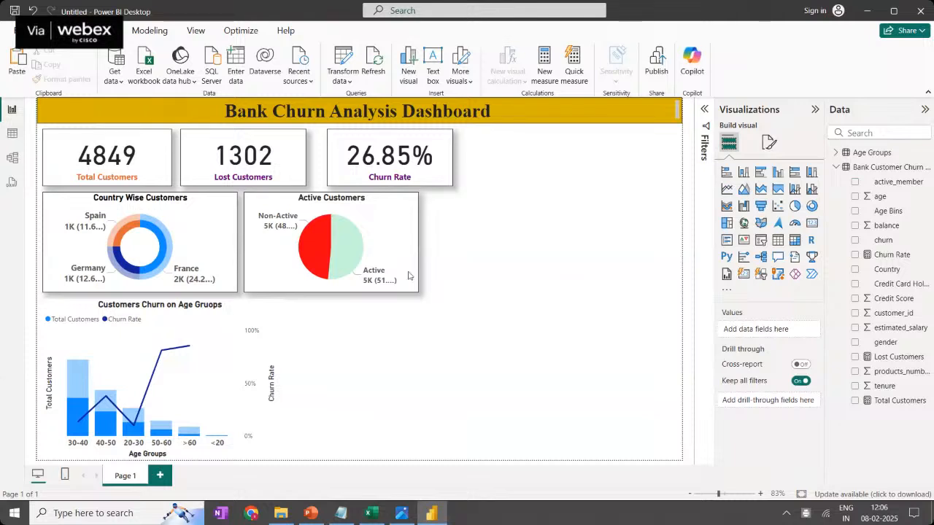
pyautogui.click(353, 255)
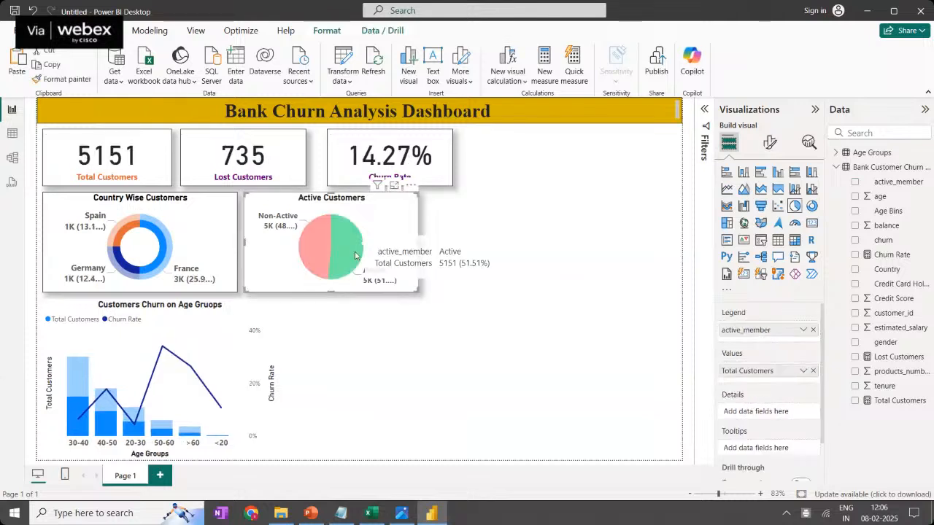
pyautogui.click(323, 254)
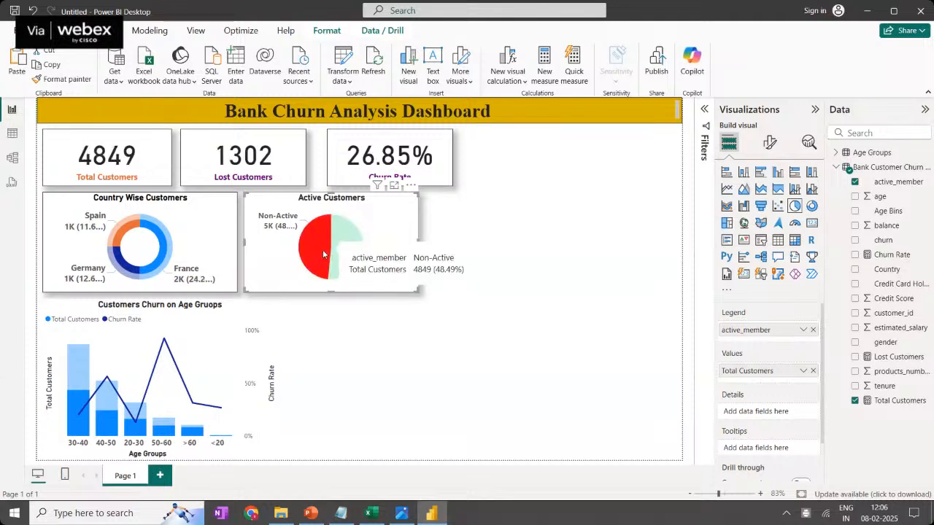
pyautogui.click(323, 254)
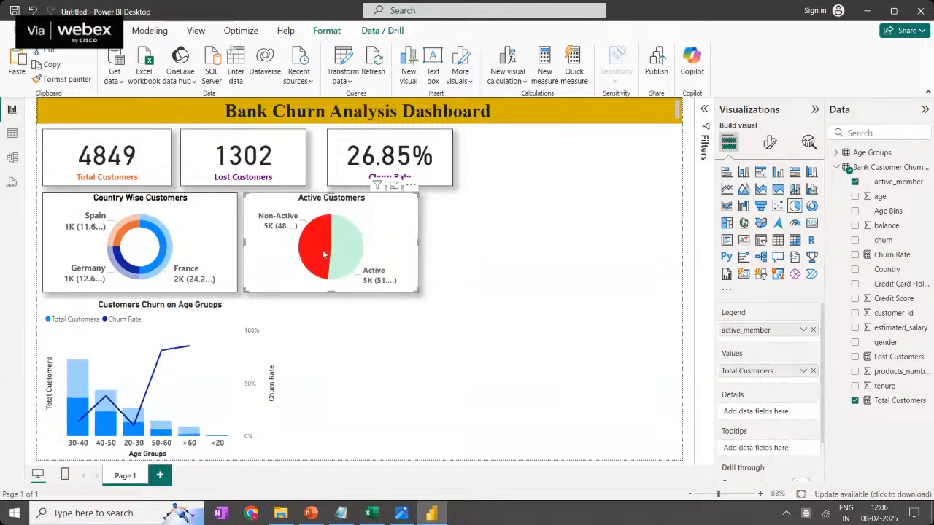
pyautogui.click(639, 274)
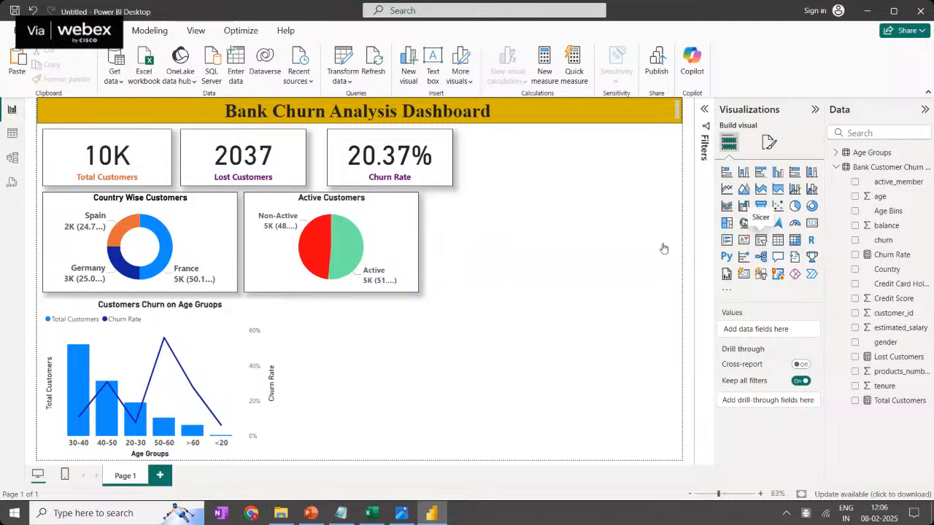
# Add a slicer on the active_member field and place it in the dashboard's upper-right corner under the title banner
pyautogui.moveTo(378, 363); pyautogui.dragTo(663, 188)
pyautogui.moveTo(615, 286); pyautogui.dragTo(639, 207)
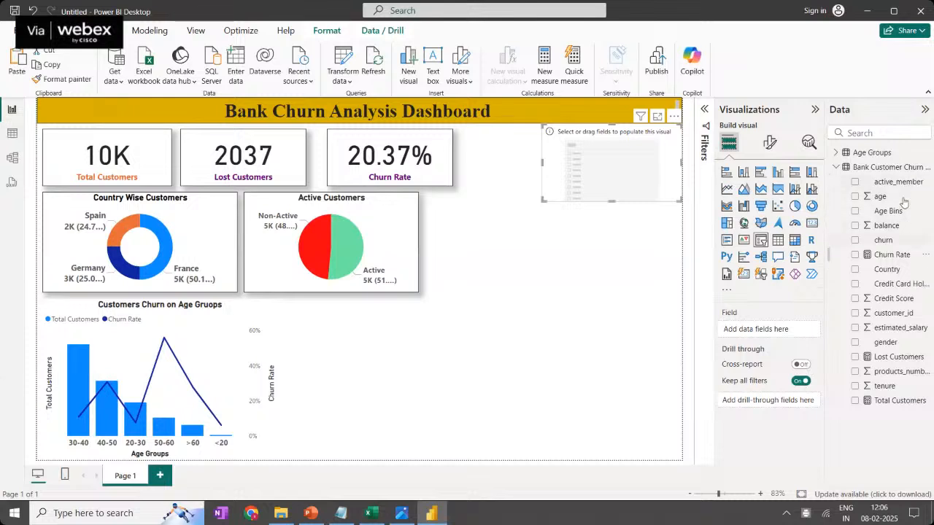
pyautogui.moveTo(898, 182); pyautogui.dragTo(762, 330)
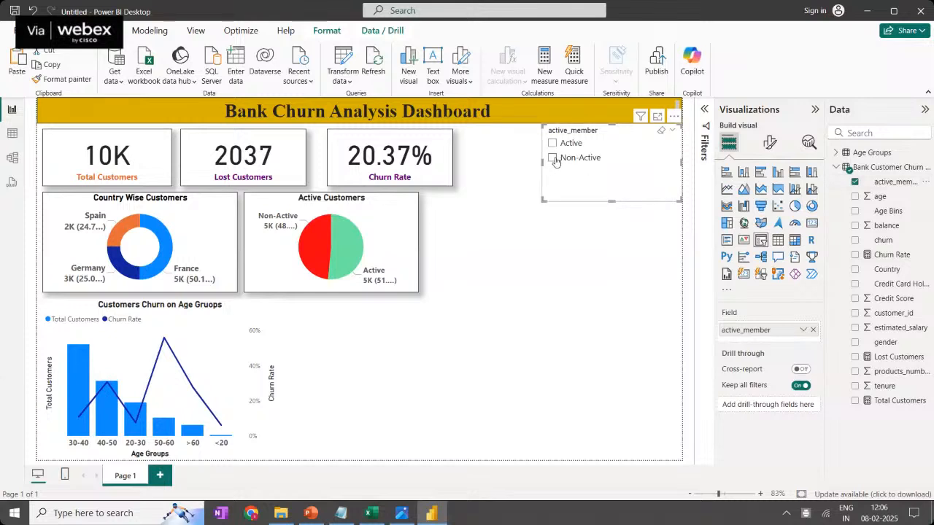
# Compare the dashboard figures for Active, Non-Active and both customer types using the active_member slicer
pyautogui.click(552, 143)
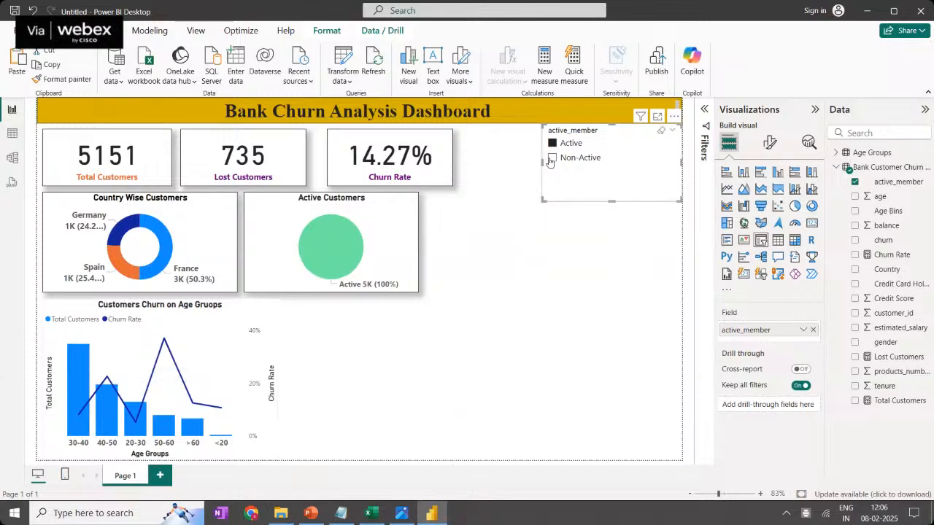
pyautogui.click(552, 159)
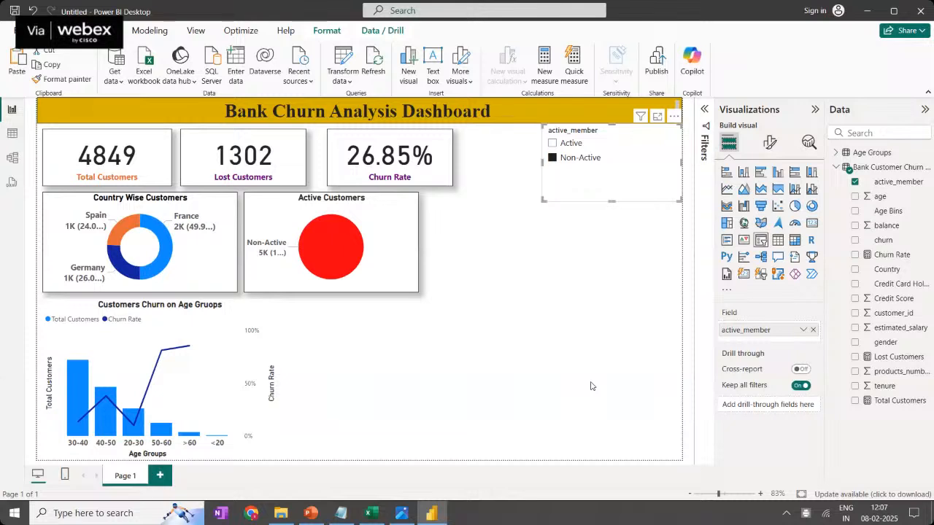
pyautogui.click(552, 144)
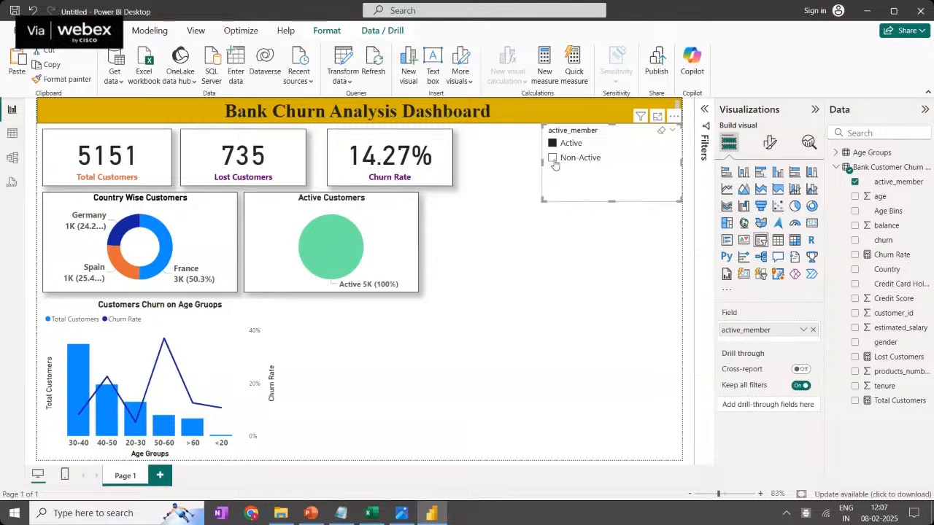
pyautogui.click(553, 159)
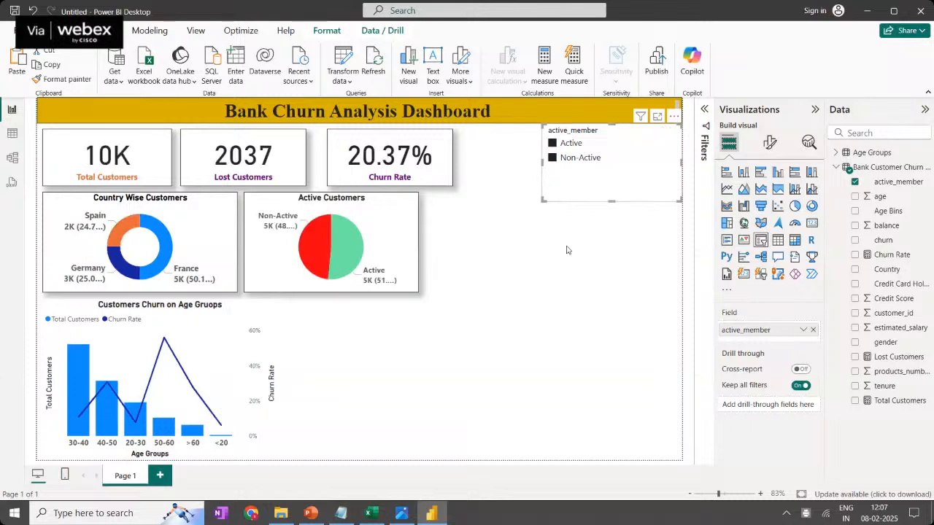
# Shrink the active_member slicer to fit its two options and filter the dashboard to Non-Active only
pyautogui.moveTo(542, 200); pyautogui.dragTo(599, 177)
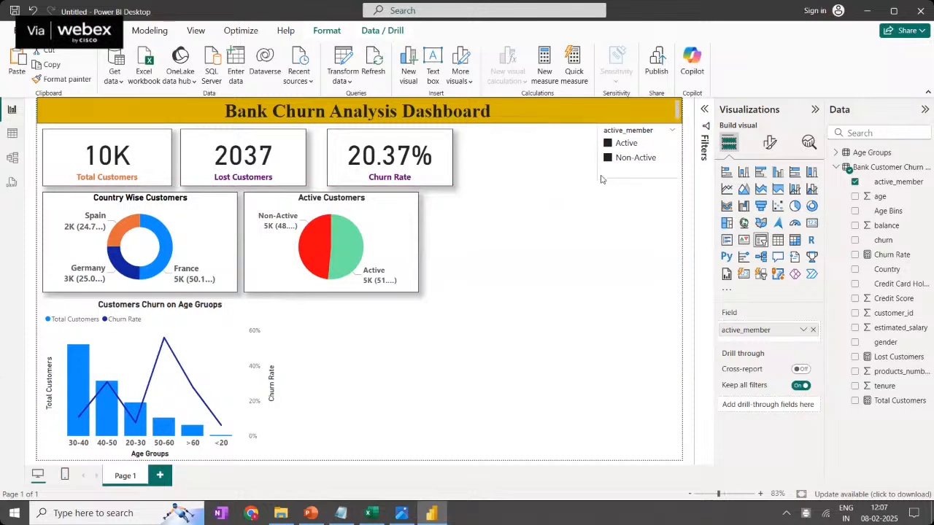
pyautogui.keyDown('ctrl'); pyautogui.click(608, 156); pyautogui.keyUp('ctrl')
pyautogui.keyDown('ctrl'); pyautogui.click(608, 144); pyautogui.keyUp('ctrl')
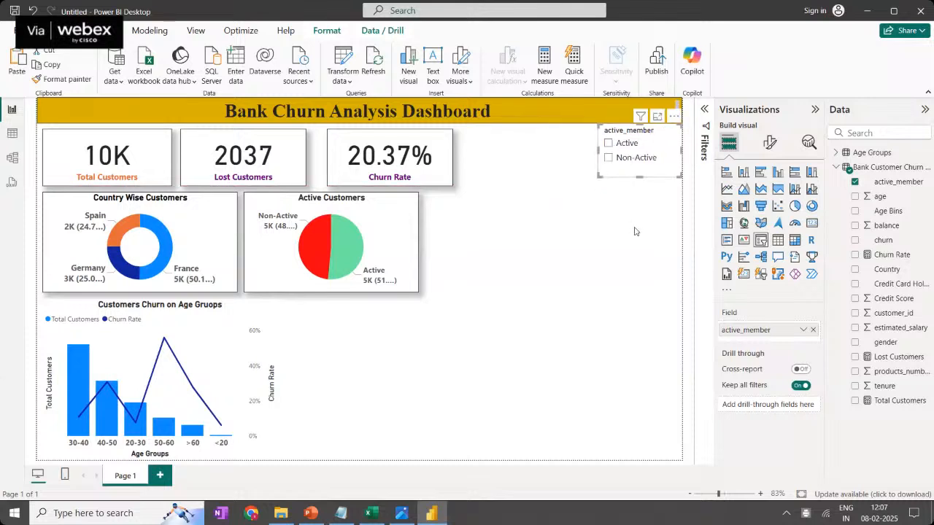
pyautogui.click(609, 158)
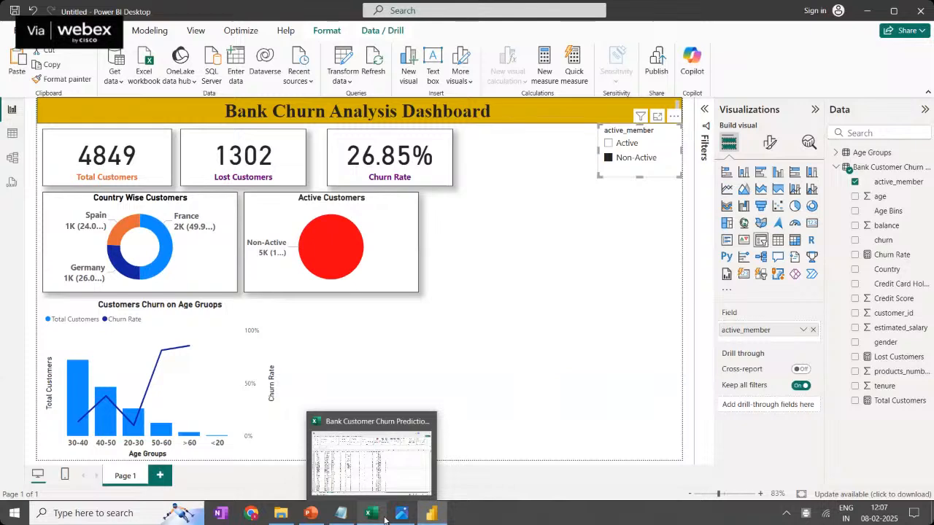
# Switch to Notepad to read the list of planned charts, and return to Power BI
pyautogui.moveTo(340, 513)
pyautogui.click(347, 467)
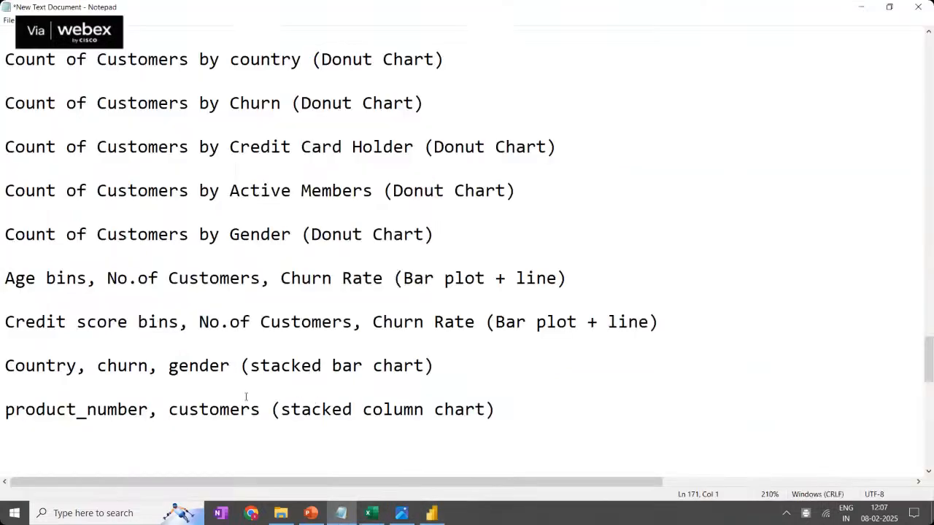
pyautogui.click(346, 520)
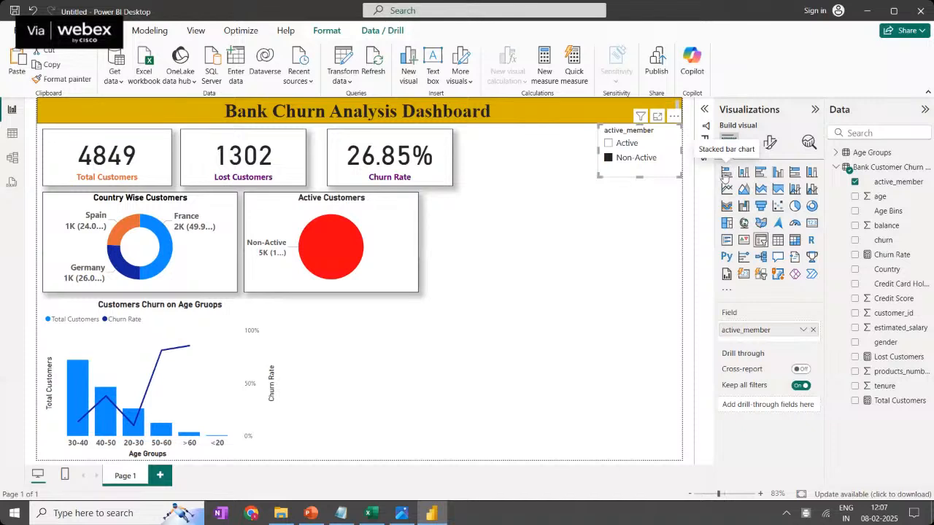
pyautogui.click(726, 171)
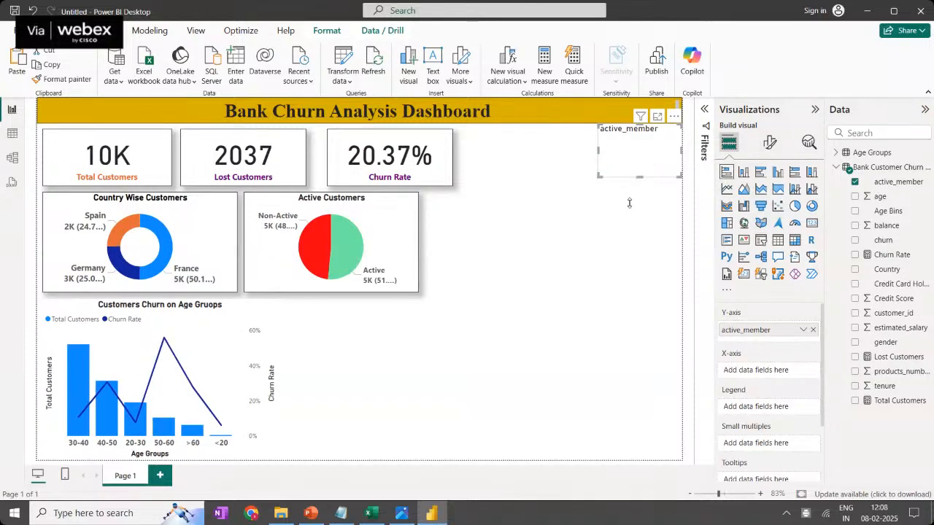
pyautogui.hotkey('ctrl', 'z')
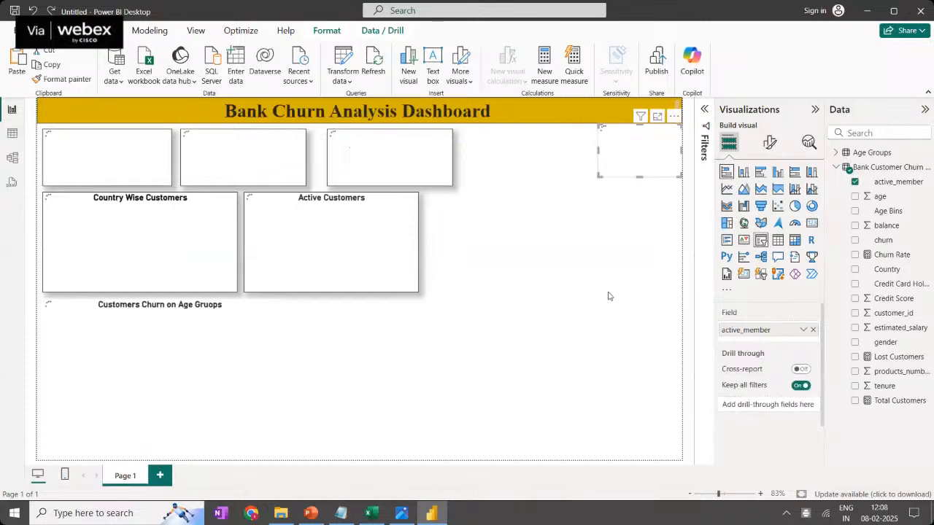
# Insert a new stacked bar chart beside the age chart, reposition and widen it, and convert it to a stacked column chart
pyautogui.click(698, 258)
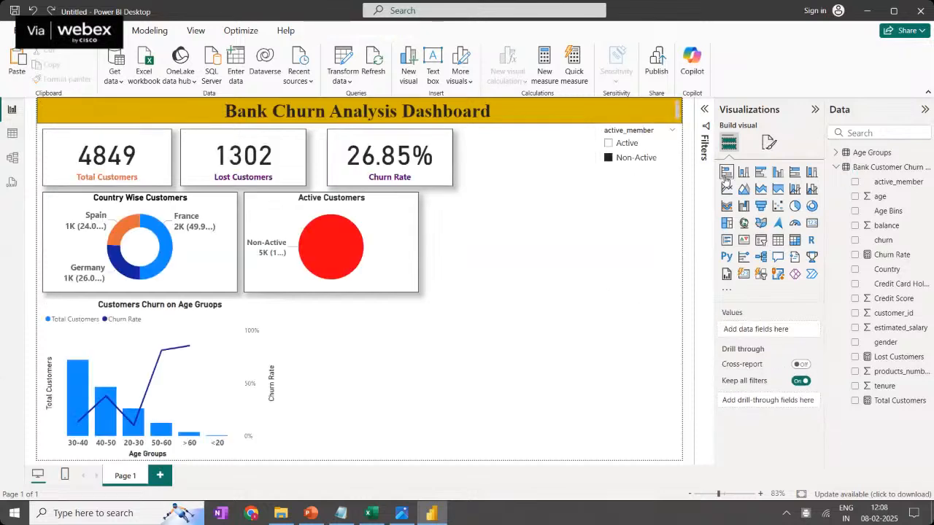
pyautogui.click(726, 175)
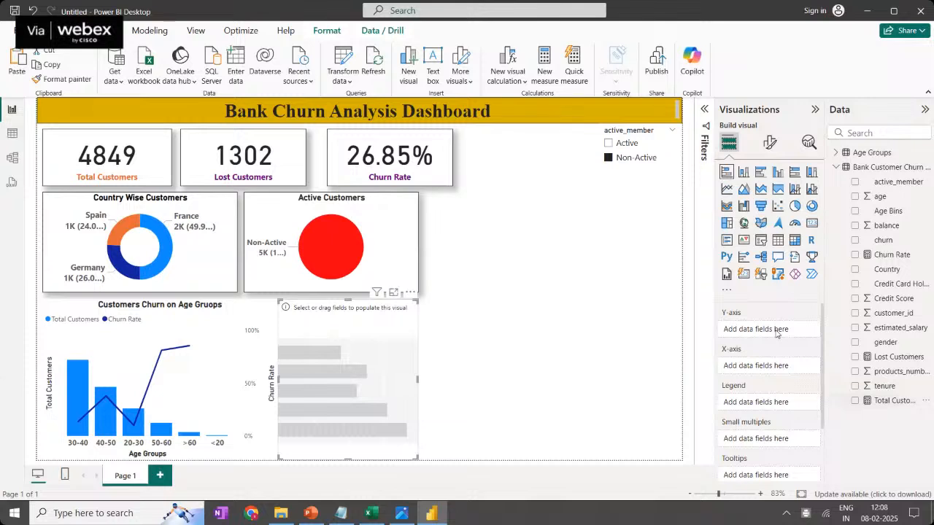
pyautogui.moveTo(906, 406); pyautogui.dragTo(788, 333)
pyautogui.moveTo(416, 380); pyautogui.dragTo(570, 385)
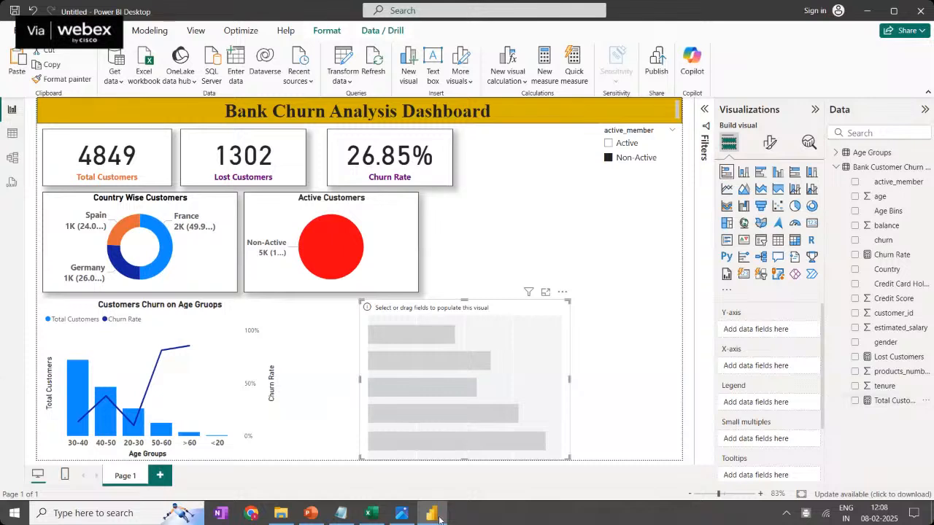
pyautogui.click(743, 172)
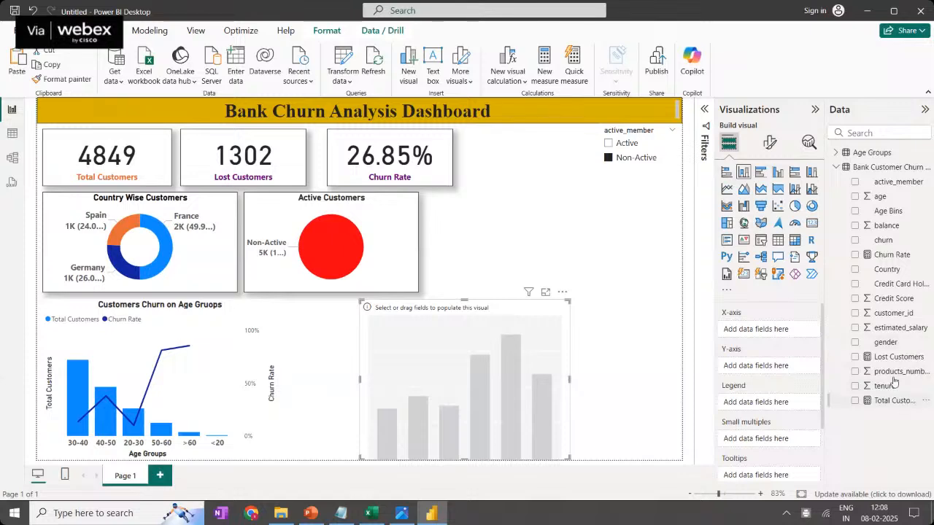
# Check the chart list in Notepad and put Country on the X-axis of the new stacked column chart in Power BI
pyautogui.click(337, 519)
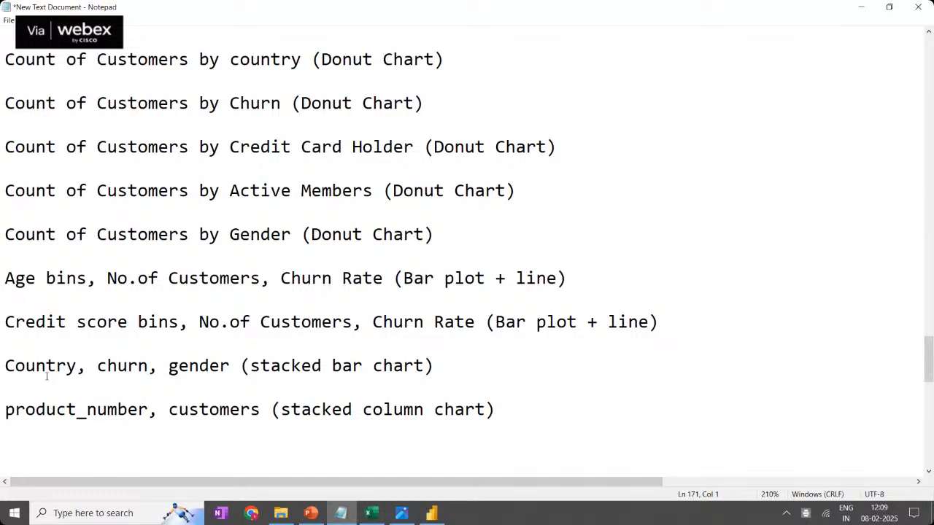
pyautogui.click(431, 513)
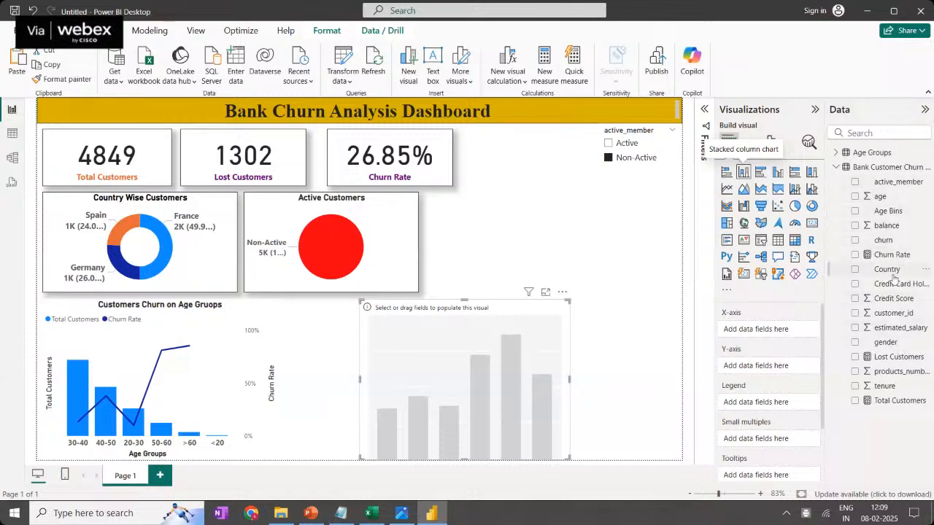
pyautogui.moveTo(894, 278); pyautogui.dragTo(793, 331)
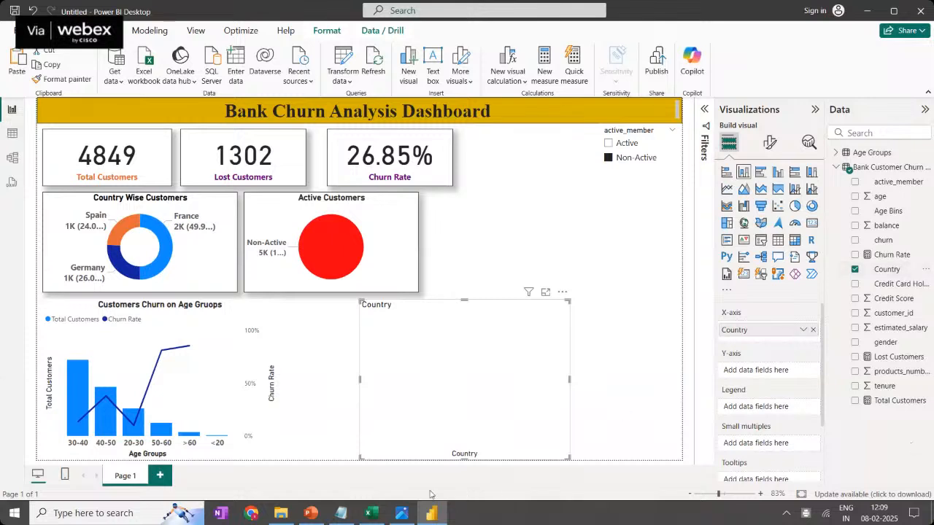
# Check the chart list in Notepad, and in Power BI assign churn to the country chart's legend and Total Customers to its Y-axis
pyautogui.click(333, 515)
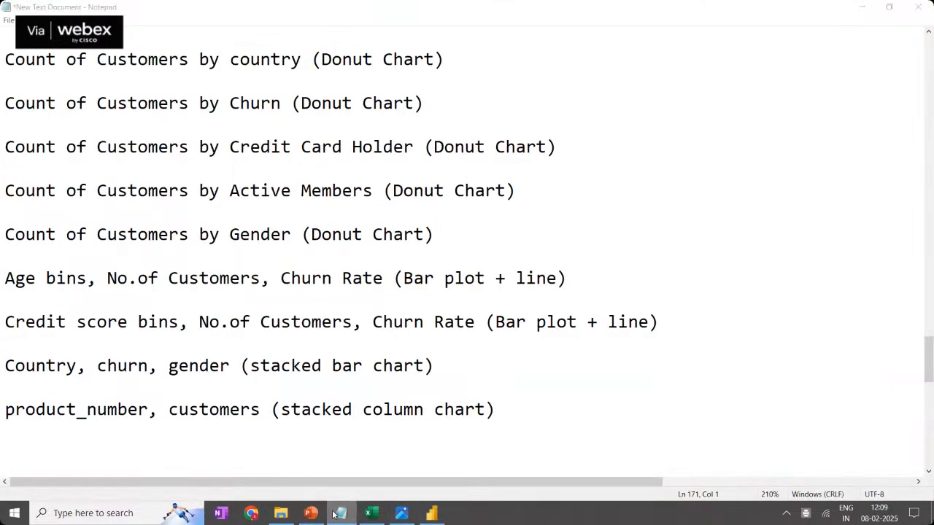
pyautogui.click(333, 514)
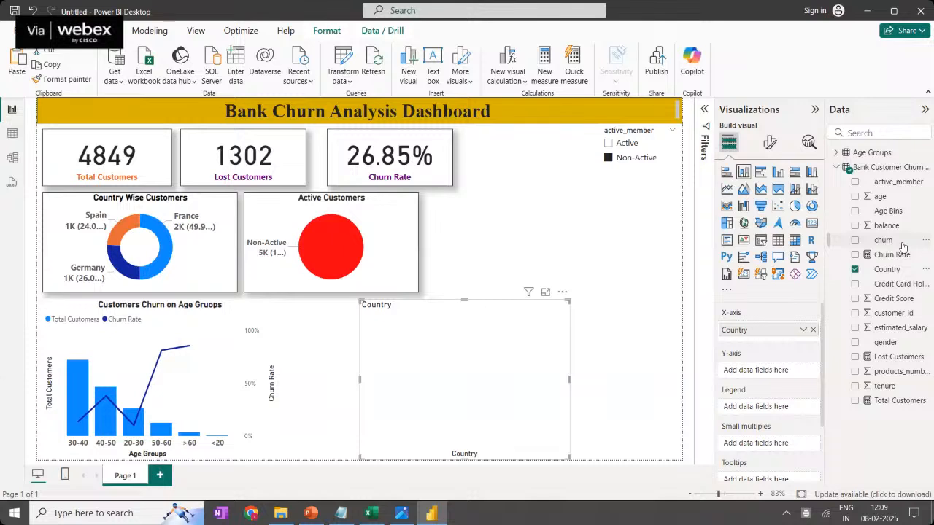
pyautogui.moveTo(902, 247); pyautogui.dragTo(762, 407)
pyautogui.moveTo(904, 406); pyautogui.dragTo(762, 371)
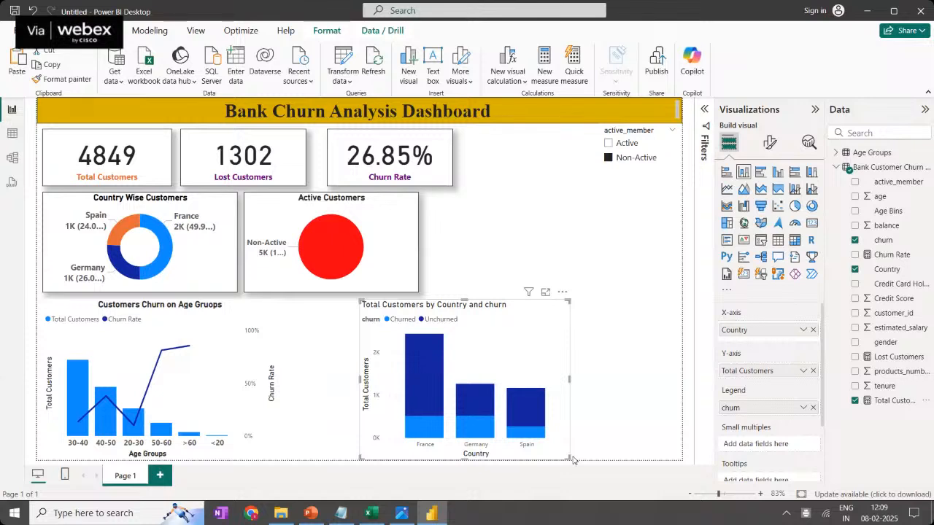
# Filter the dashboard to Active members only, and extend the active_member slicer selection to both Active and Non-Active
pyautogui.click(609, 143)
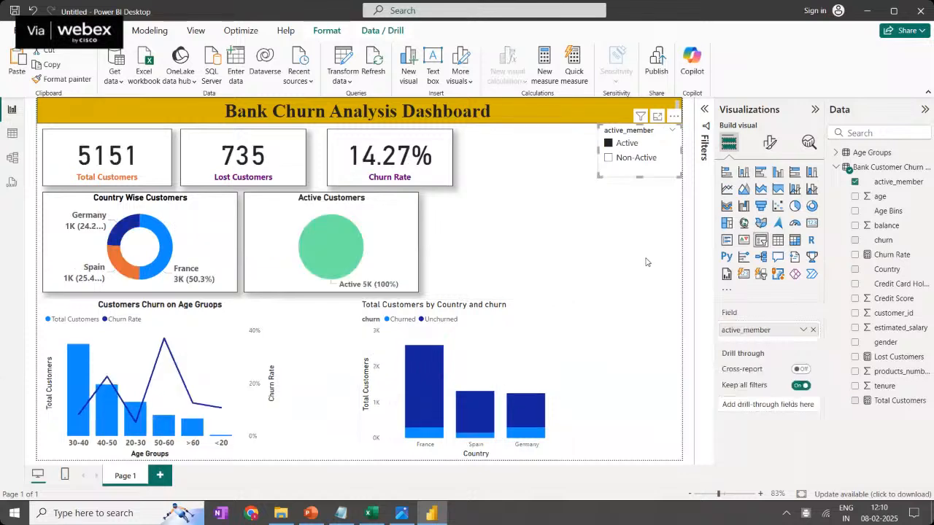
pyautogui.click(609, 157)
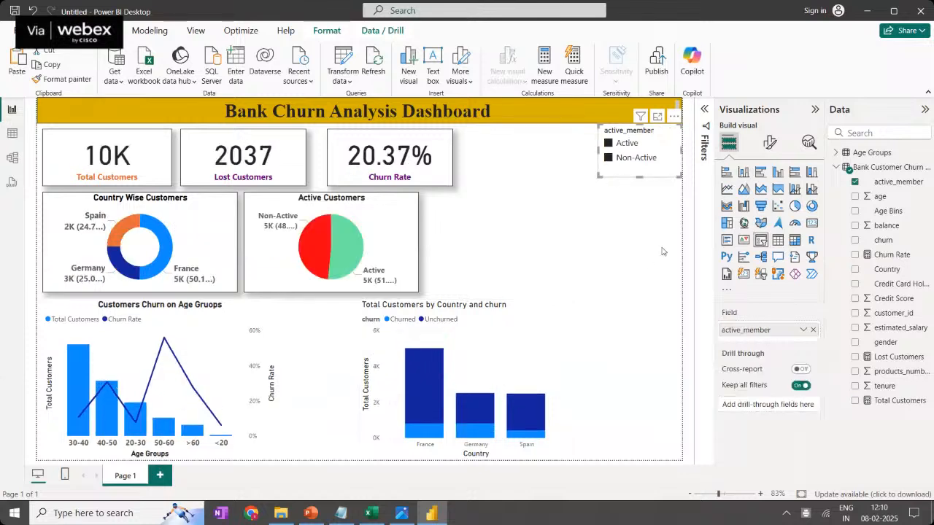
pyautogui.click(483, 474)
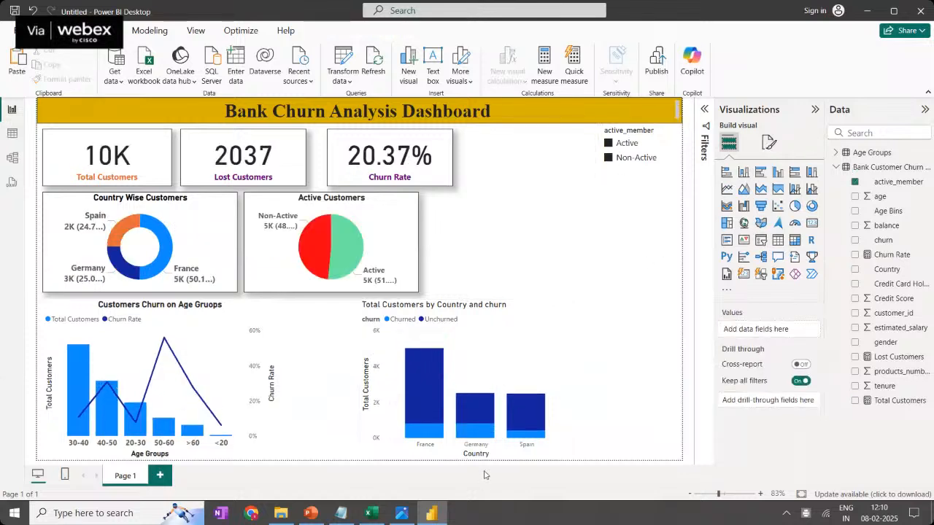
# Turn on data labels for the country and churn column chart, and inspect the details of France's stacked column
pyautogui.click(506, 327)
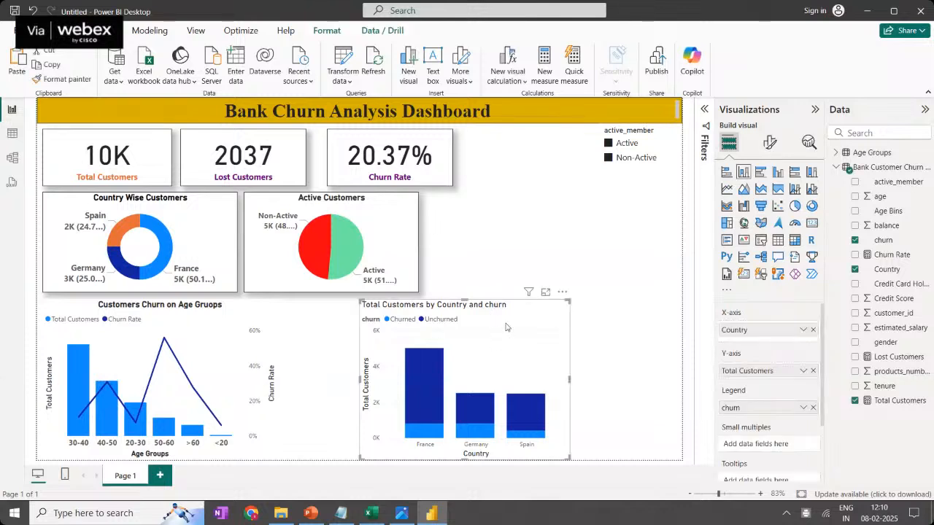
pyautogui.click(769, 142)
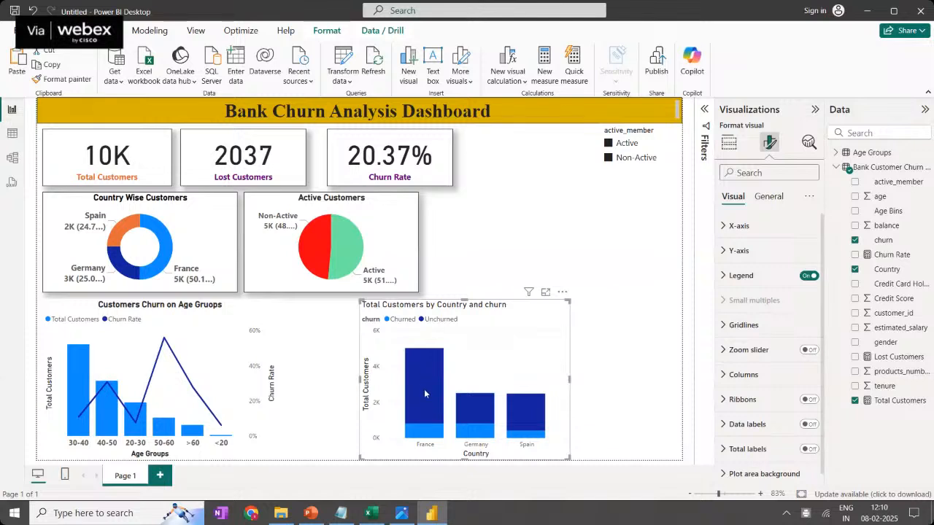
pyautogui.moveTo(427, 378)
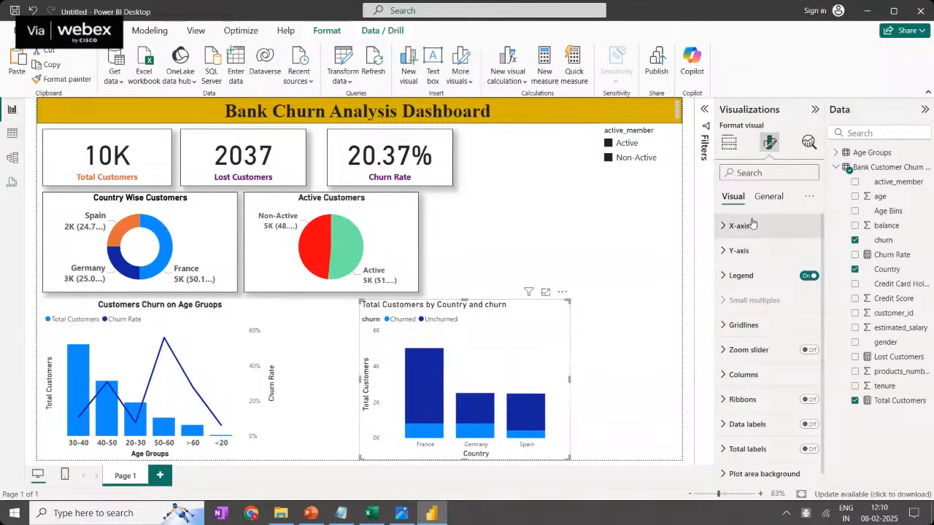
pyautogui.click(811, 424)
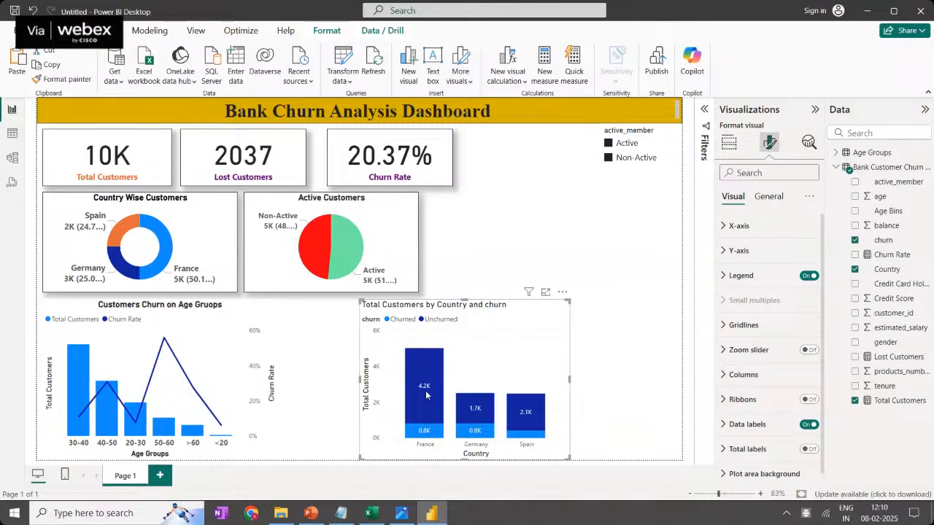
pyautogui.moveTo(426, 395)
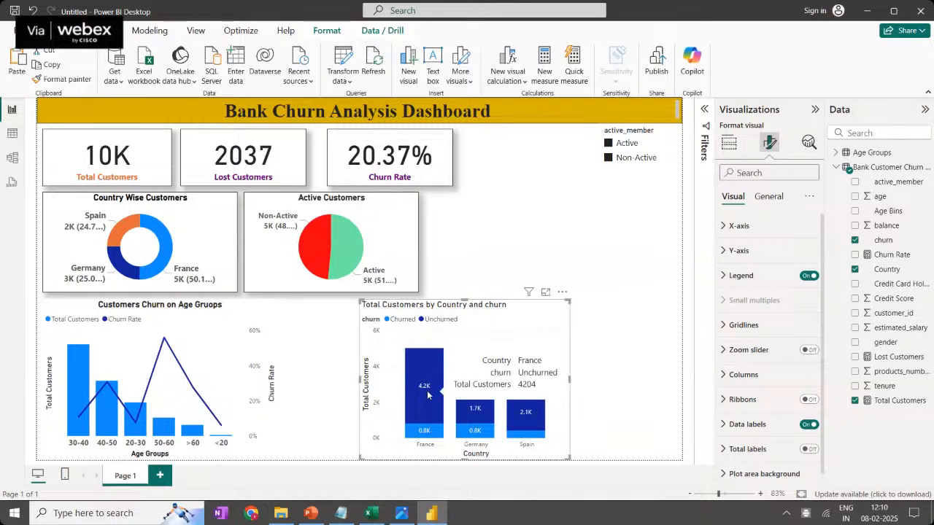
pyautogui.moveTo(430, 435)
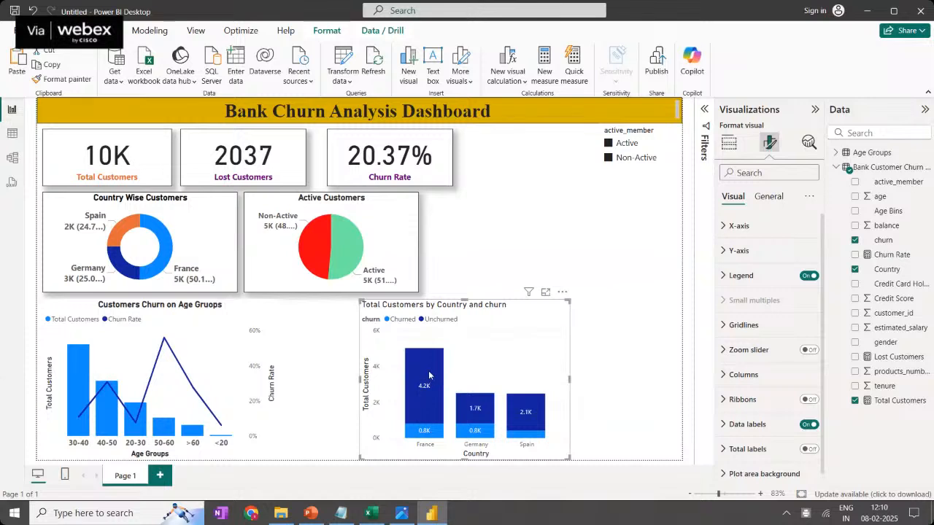
pyautogui.moveTo(429, 396)
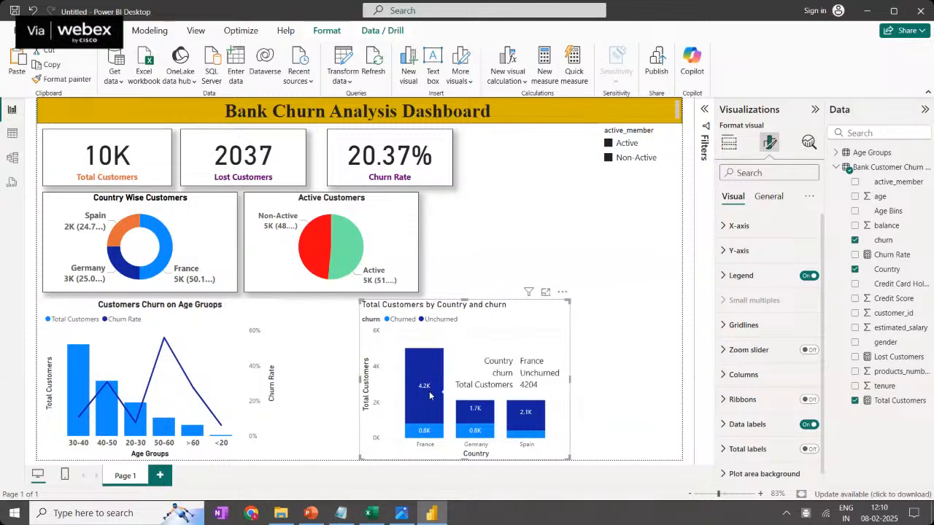
pyautogui.moveTo(426, 435)
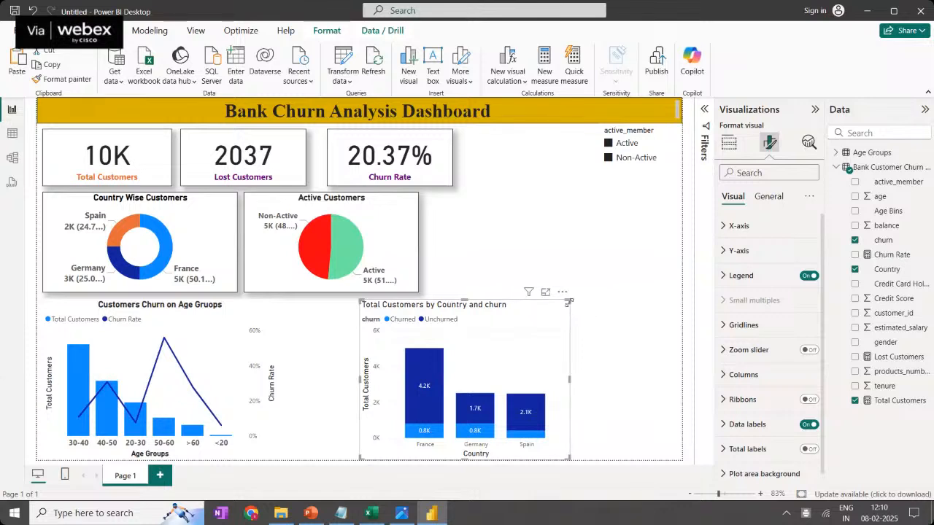
# Narrow the country and churn column chart and turn on its visual border
pyautogui.moveTo(569, 300); pyautogui.dragTo(525, 300)
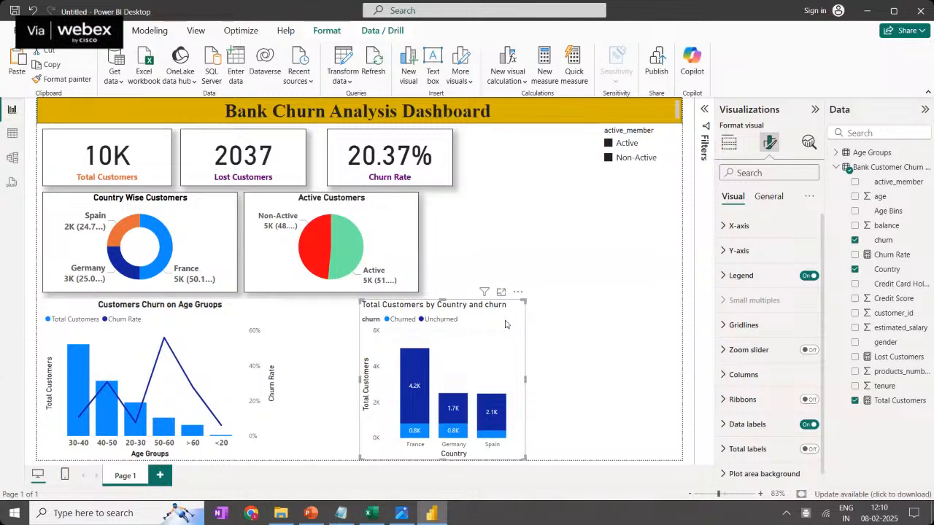
pyautogui.click(771, 200)
pyautogui.click(738, 274)
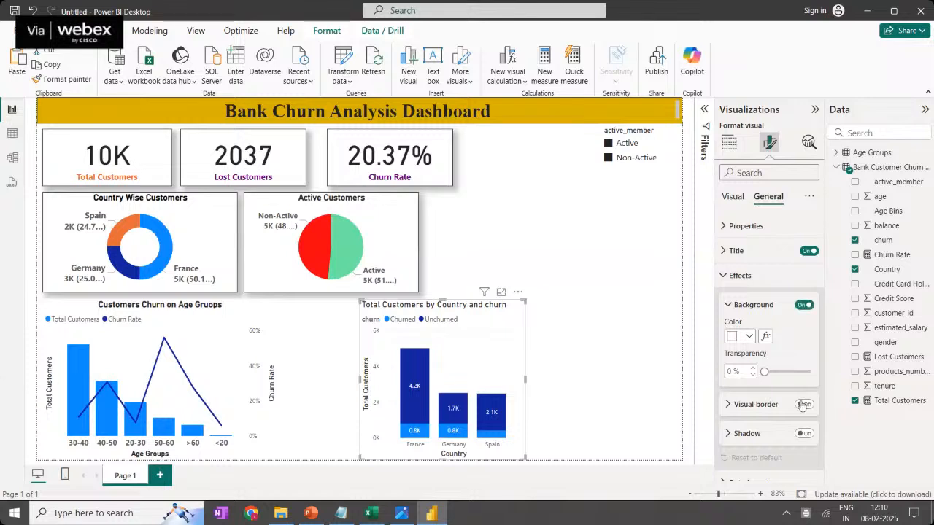
pyautogui.click(727, 306)
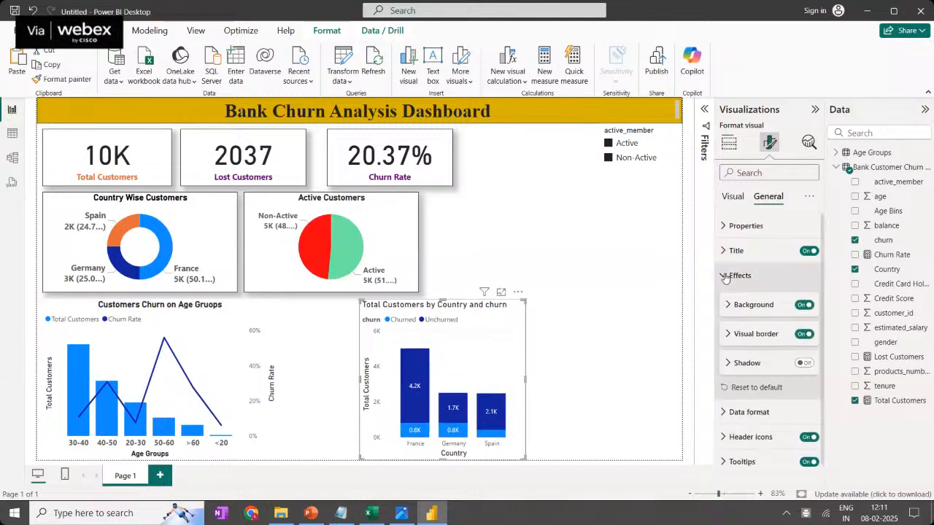
pyautogui.click(729, 275)
pyautogui.click(604, 361)
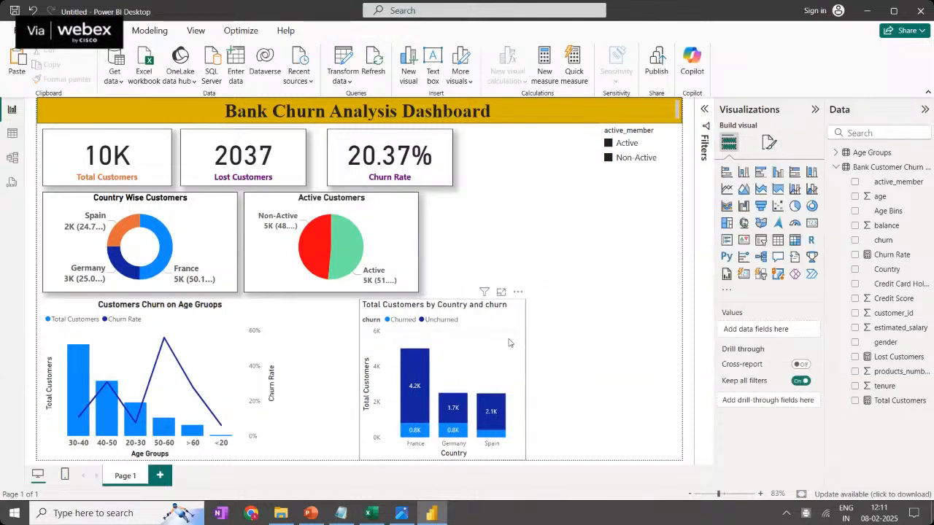
# Make the country chart's X-axis values bold at font size 11 and widen the chart slightly to fit the labels
pyautogui.click(508, 342)
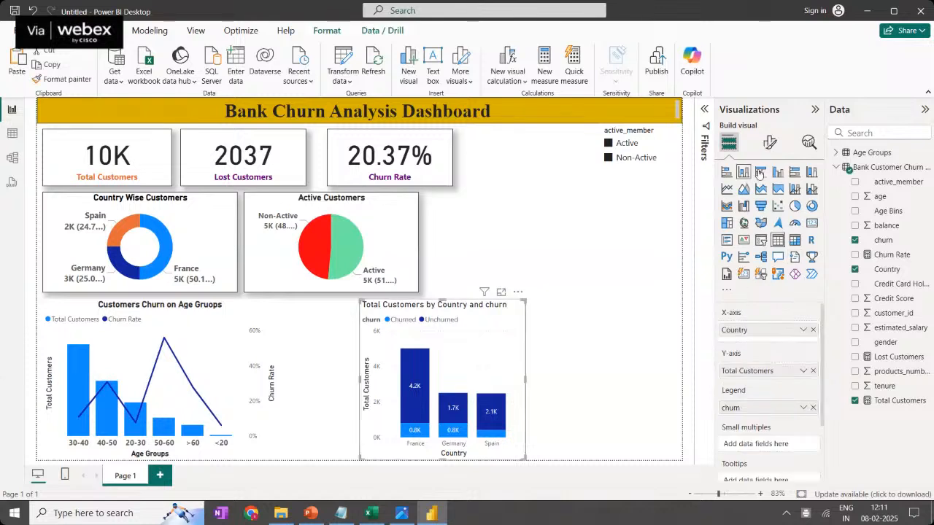
pyautogui.click(770, 142)
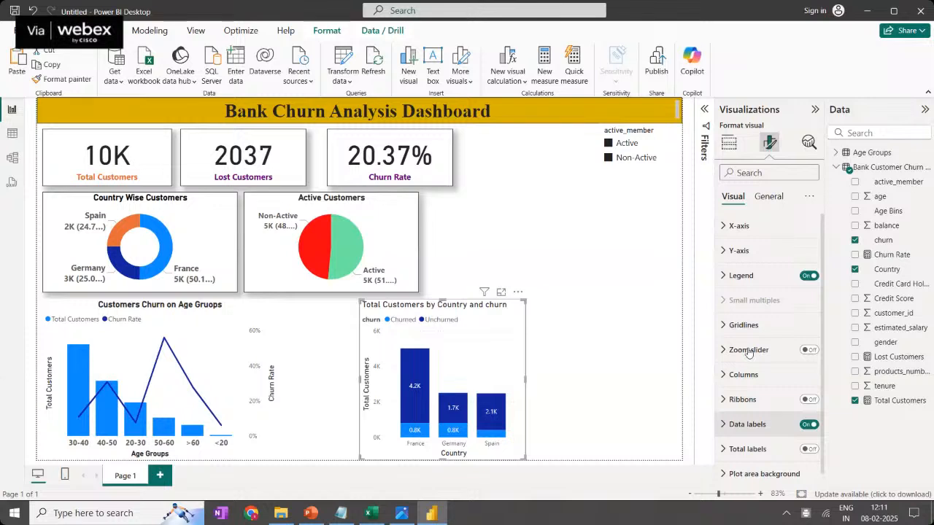
pyautogui.click(751, 226)
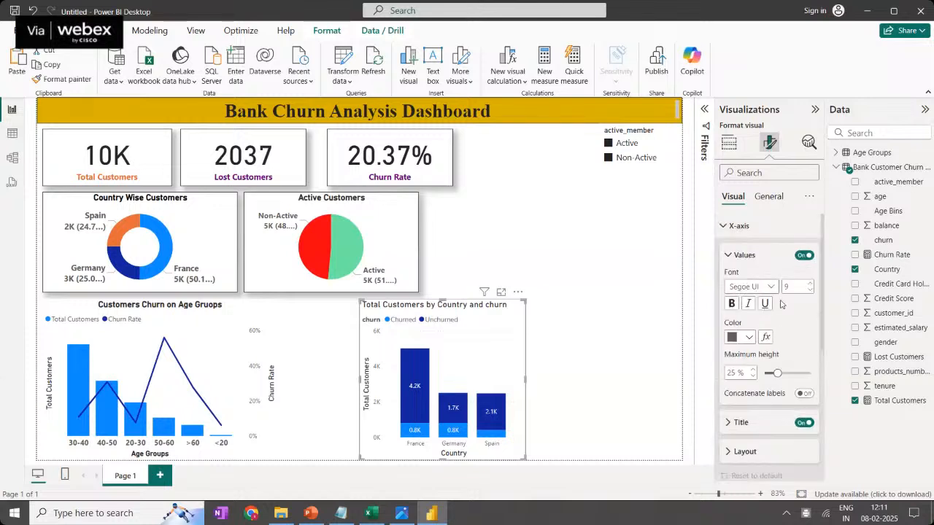
pyautogui.click(731, 303)
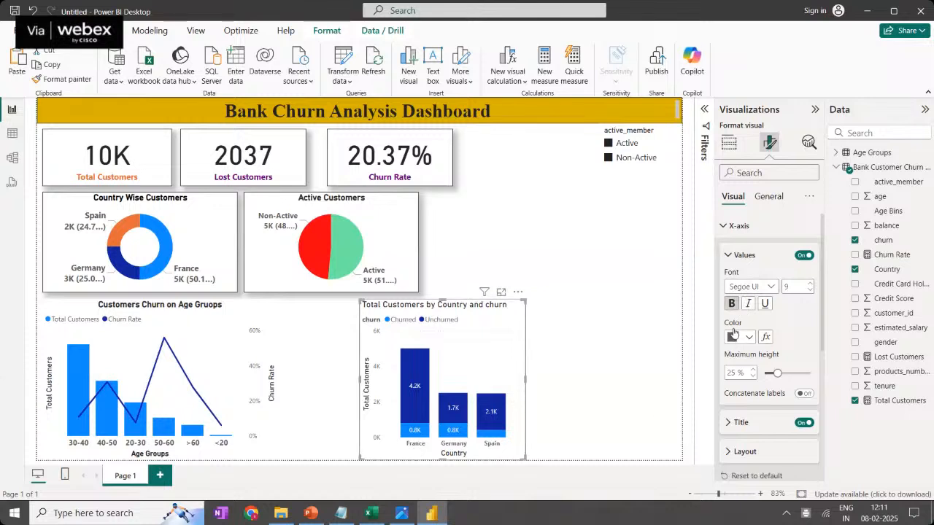
pyautogui.click(810, 283)
pyautogui.click(809, 283)
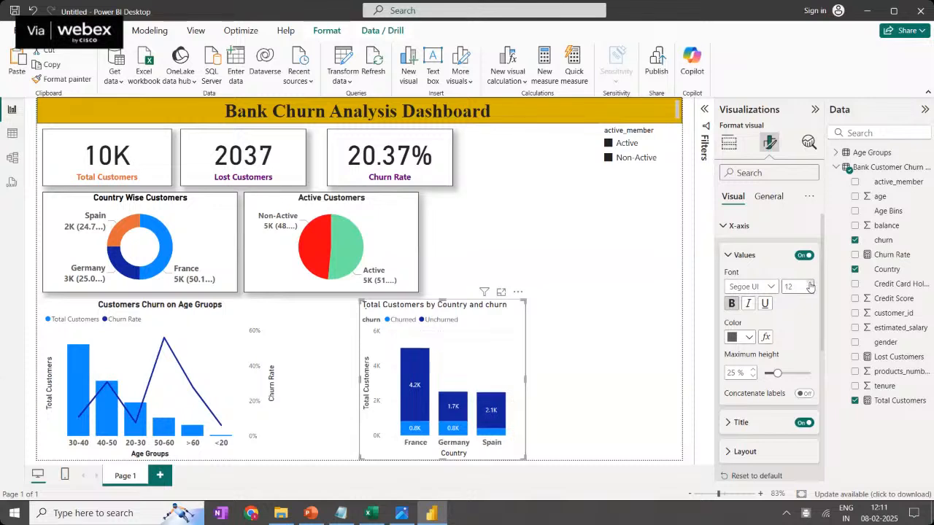
pyautogui.click(810, 289)
pyautogui.moveTo(525, 380); pyautogui.dragTo(542, 380)
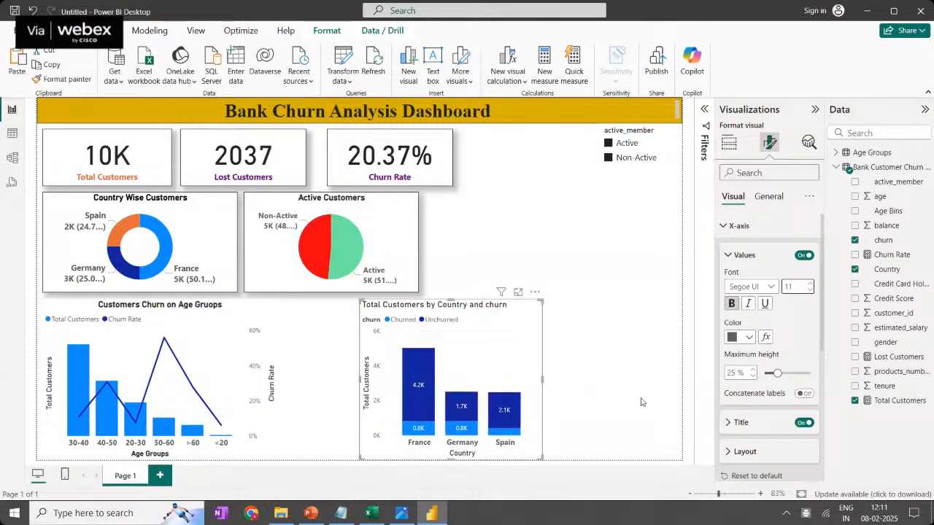
# Make the country chart's X-axis title bold and light red, and adjust its font size
pyautogui.click(727, 259)
pyautogui.click(729, 283)
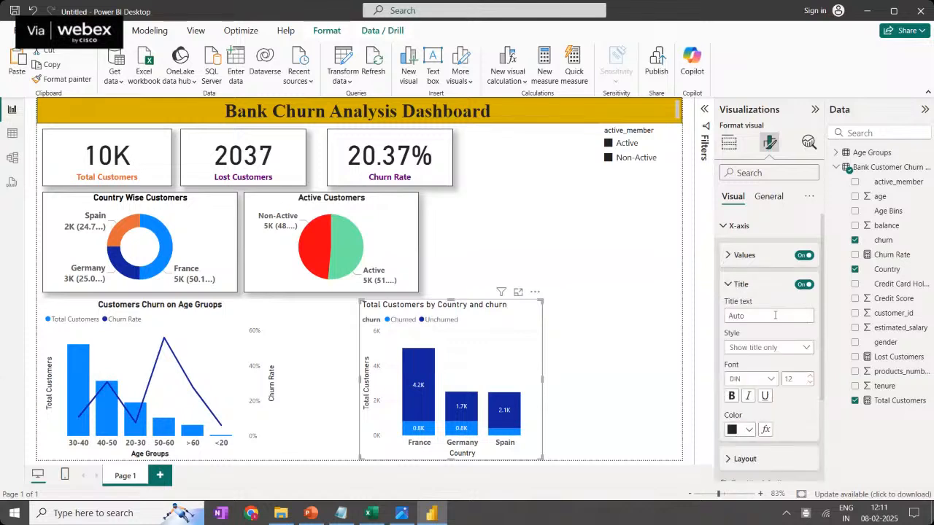
pyautogui.click(751, 431)
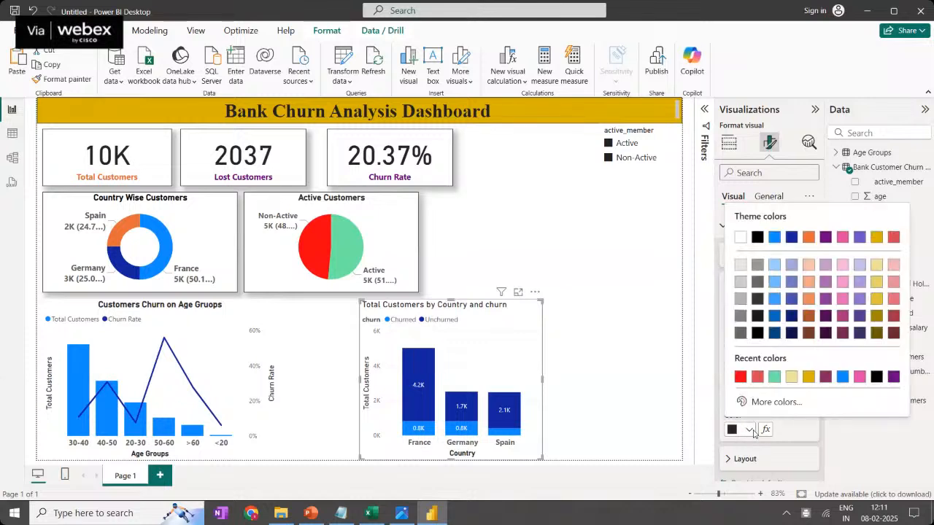
pyautogui.click(757, 377)
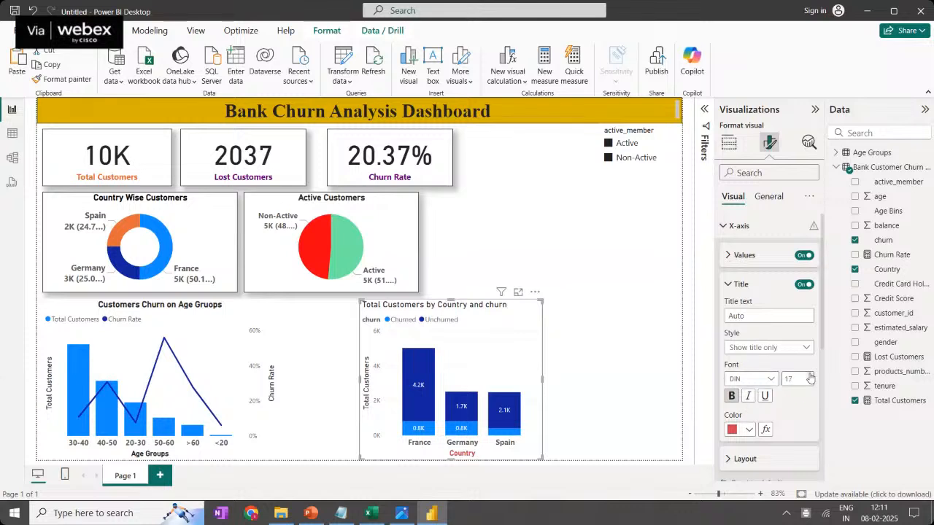
pyautogui.click(809, 377)
pyautogui.click(613, 418)
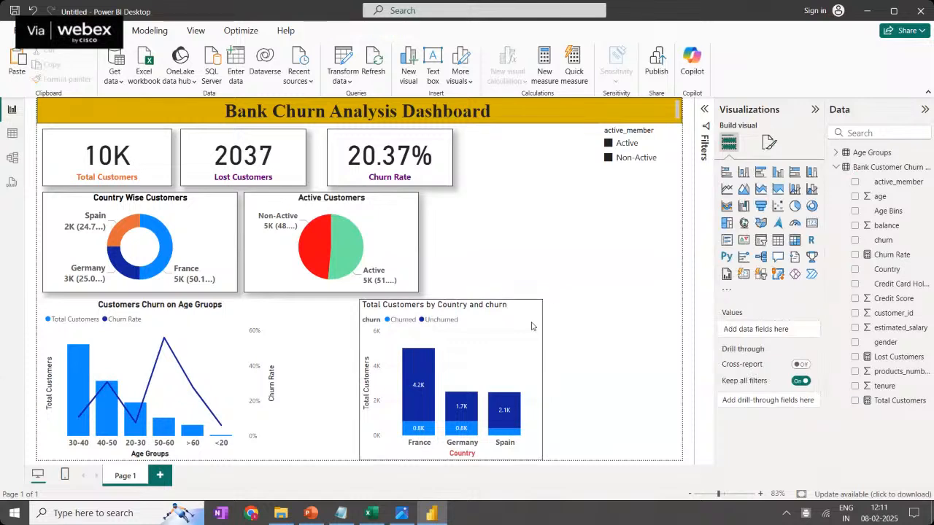
# Move the country and churn chart closer to the age-group chart, and remove the active_member slicer from the dashboard
pyautogui.moveTo(525, 317); pyautogui.dragTo(463, 317)
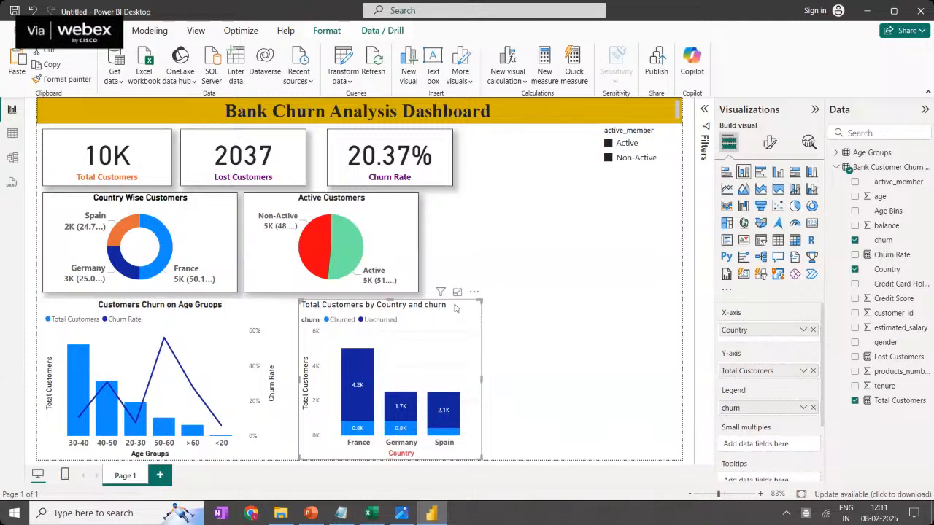
pyautogui.click(573, 337)
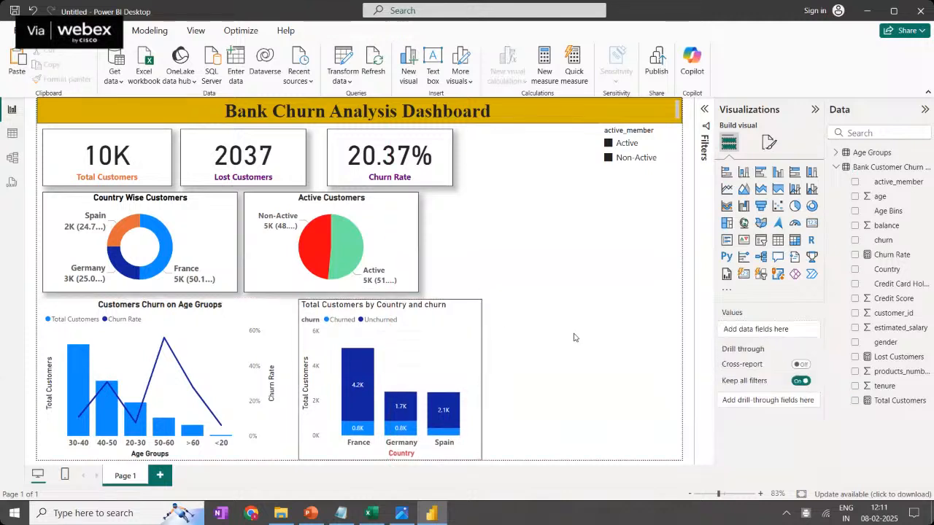
pyautogui.click(674, 133)
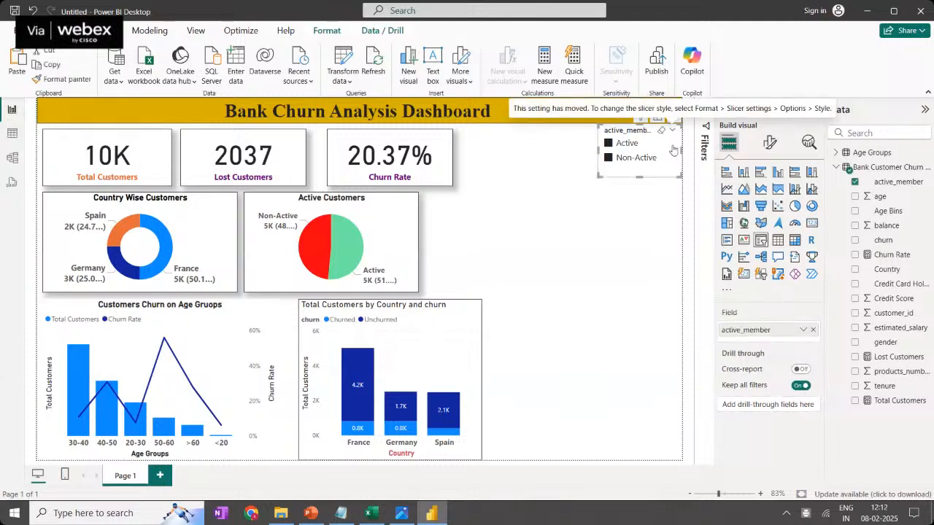
pyautogui.click(673, 118)
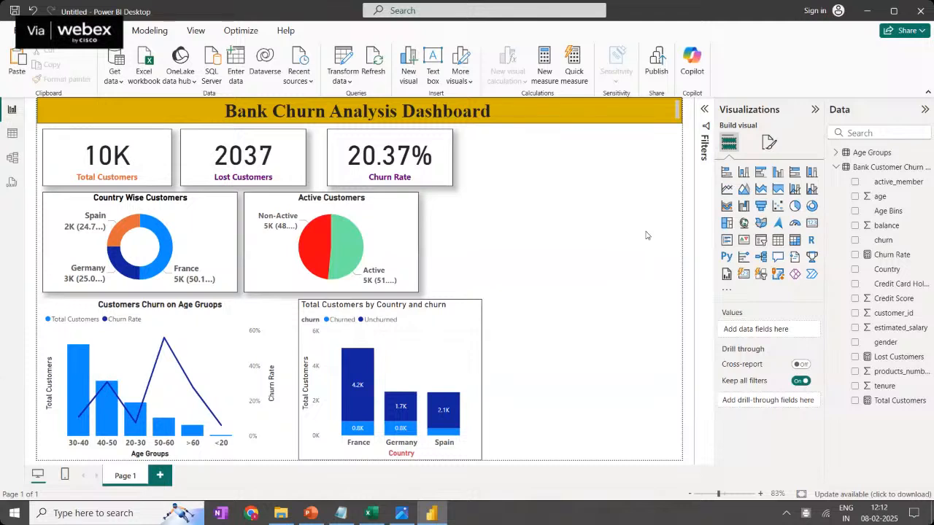
# Fine-tune the country and churn chart's placement so it sits on the page's lower edge, level with the age-group chart
pyautogui.click(460, 319)
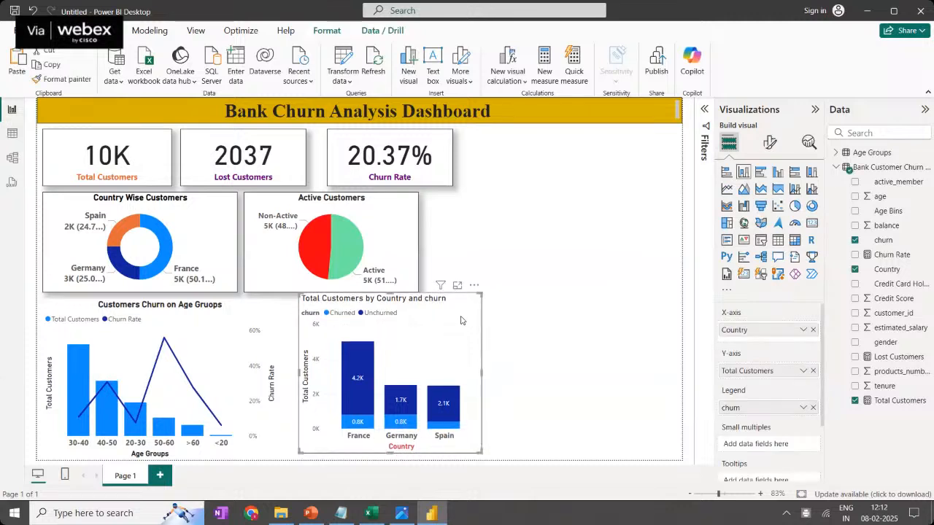
pyautogui.moveTo(460, 318); pyautogui.dragTo(464, 326)
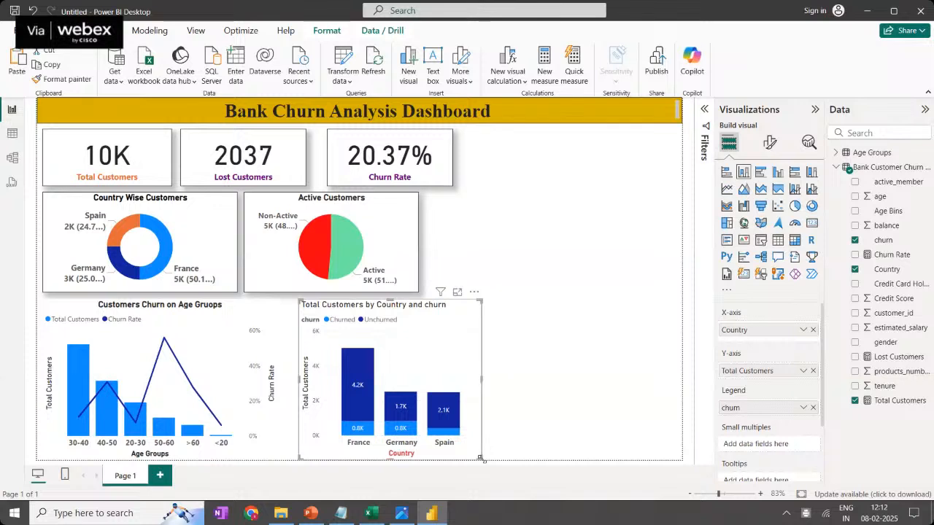
pyautogui.click(572, 420)
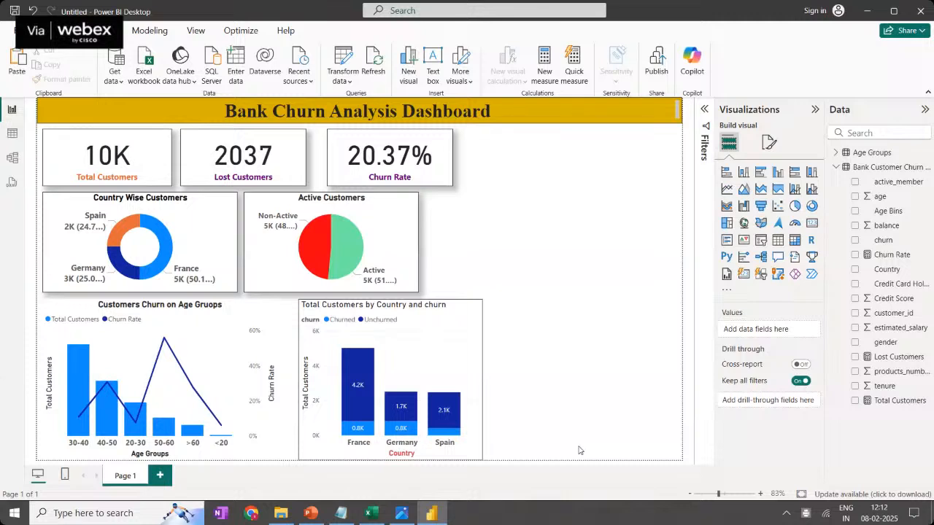
# Widen the country and churn chart slightly by moving its upper corner outward
pyautogui.click(479, 305)
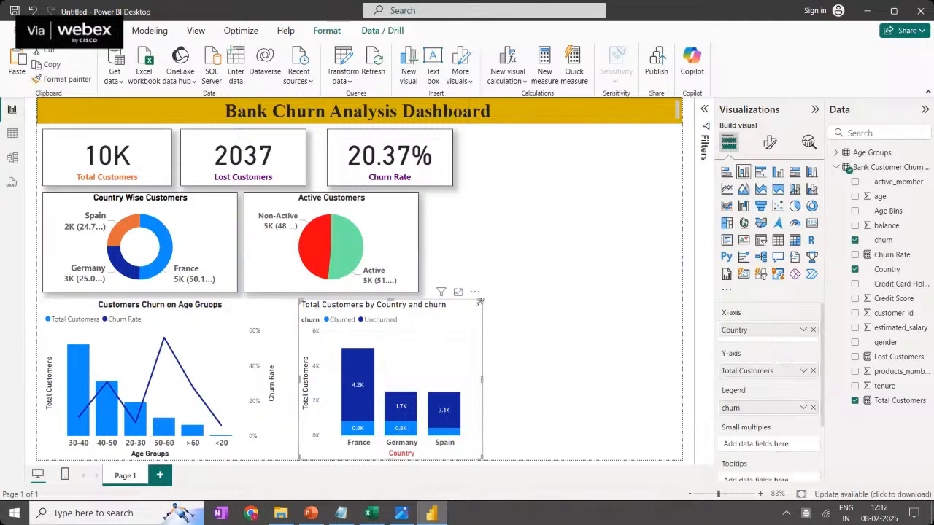
pyautogui.moveTo(481, 302); pyautogui.dragTo(488, 306)
pyautogui.click(576, 317)
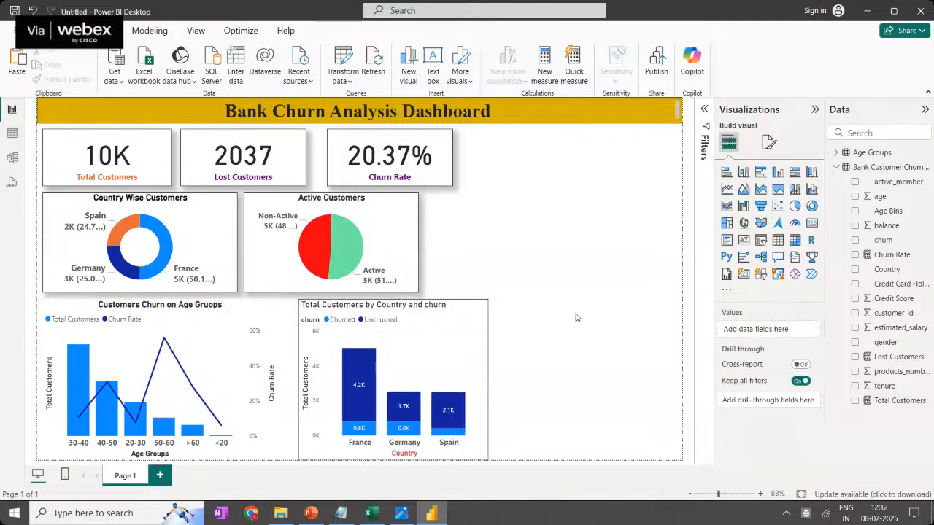
# Switch to the Notepad notes and remove the empty lines above the Audience heading at the start of the document
pyautogui.click(350, 516)
pyautogui.scroll(10, 467, 255)
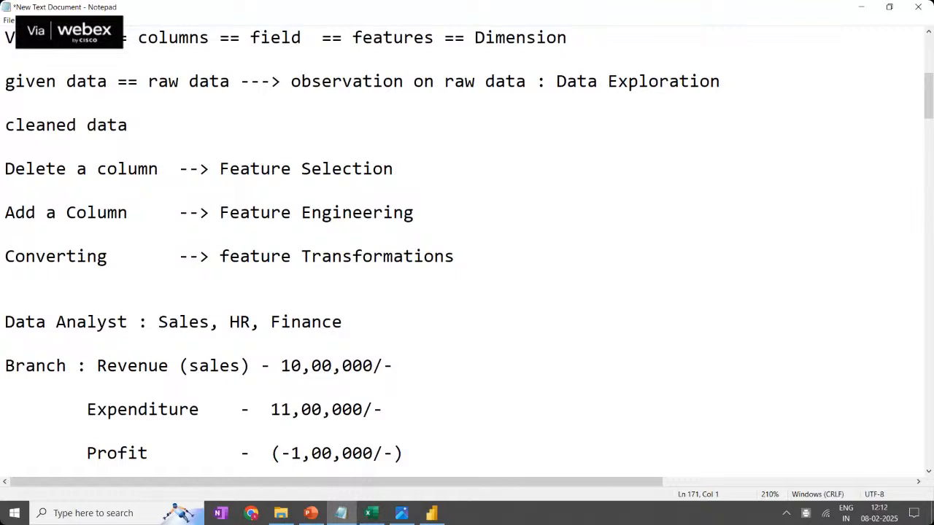
pyautogui.scroll(5, 178, 210)
pyautogui.click(177, 211)
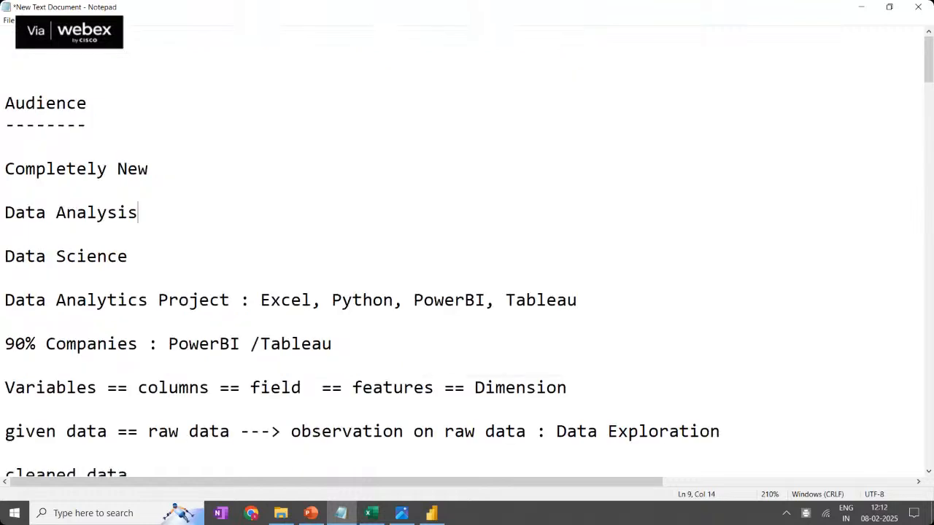
pyautogui.click(9, 34)
pyautogui.press('Delete')
pyautogui.press('Delete')
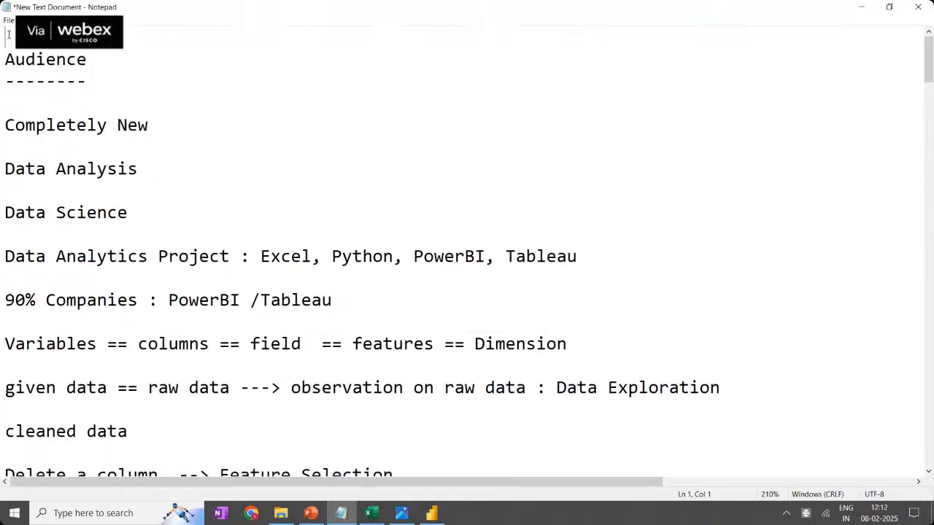
pyautogui.press('Delete')
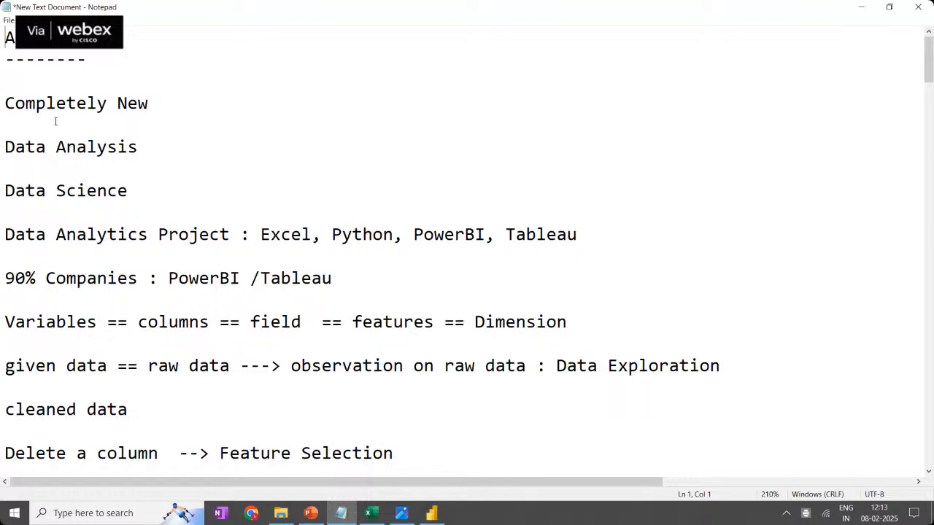
# Add long dashed separator lines below "Data Science" and below the "Data Analytics Project" line in the notes
pyautogui.click(144, 200)
pyautogui.press('Return')
pyautogui.press('Return')
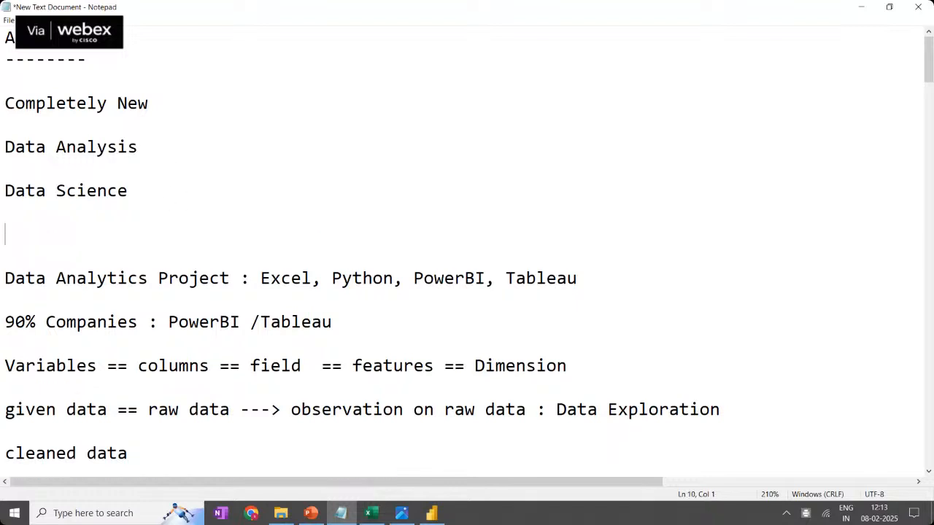
pyautogui.write('--------------------------------------------------------------------------------')
pyautogui.click(656, 275)
pyautogui.press('Return')
pyautogui.press('Return')
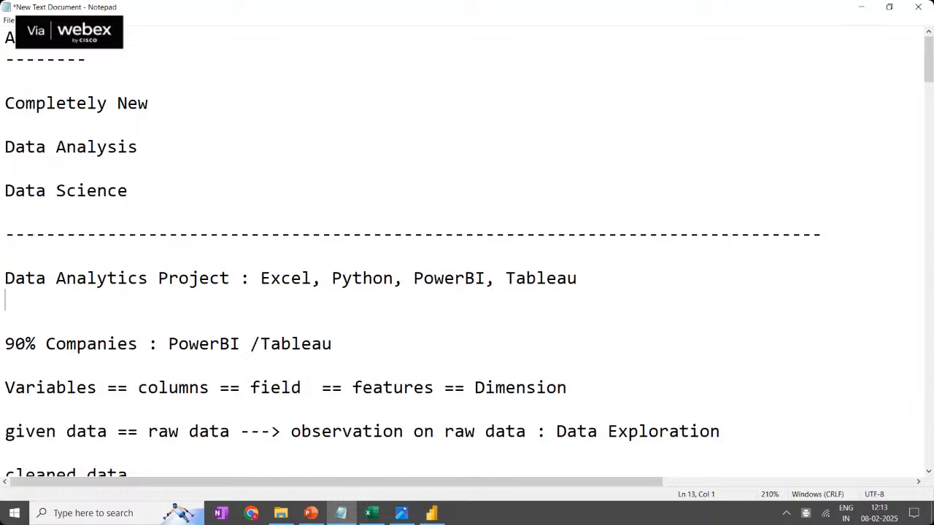
pyautogui.write('------------------------------')
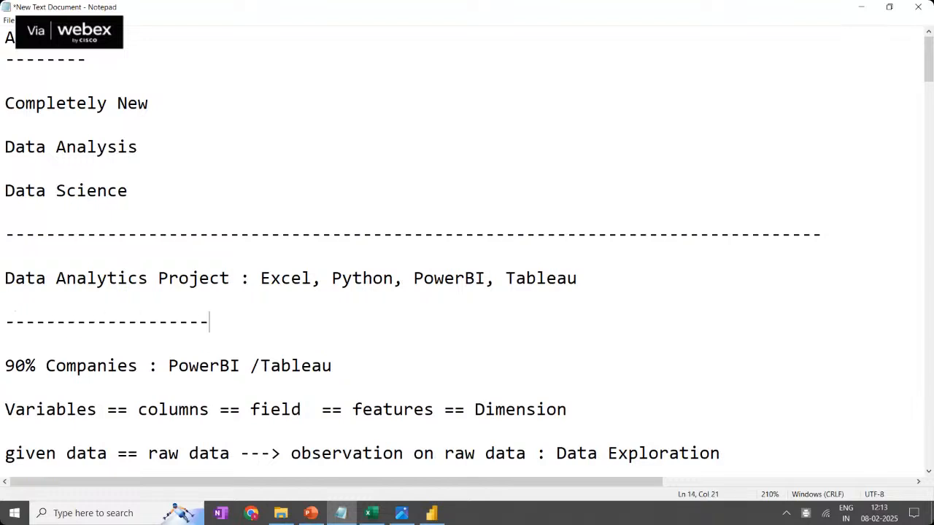
pyautogui.write('----------------------------------------------------')
# Add a "Promotion" heading underlined with dashes below the "Step-tep of Data Analytics Project" line
pyautogui.scroll(-10, 657, 269)
pyautogui.scroll(-1, 657, 269)
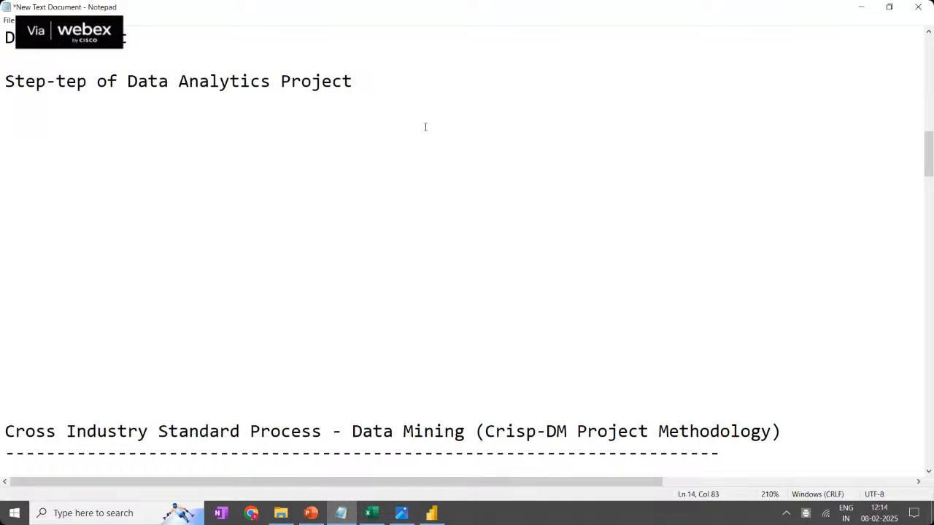
pyautogui.click(394, 89)
pyautogui.press('Return')
pyautogui.press('Return')
pyautogui.press('Return')
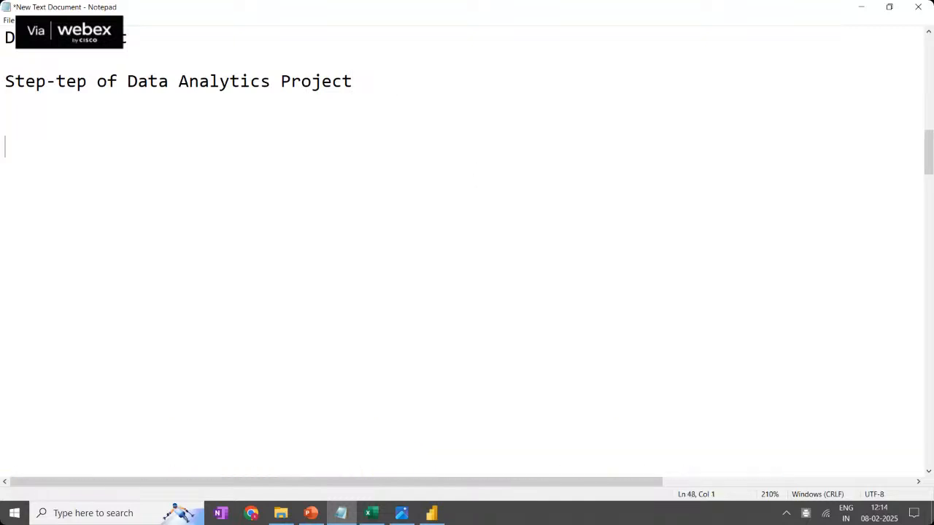
pyautogui.write('Promotion')
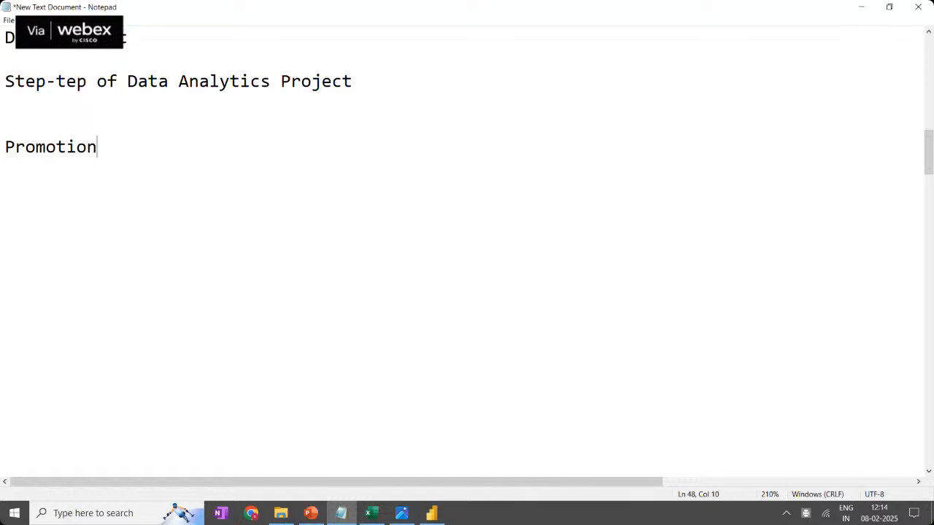
pyautogui.press('Return')
pyautogui.write('----------')
pyautogui.press('Return')
pyautogui.press('Return')
# Write "Data Analytics @ 7:30 PM" under the Promotion heading, followed by an indented line "SQL, Statistics,"
pyautogui.write('Data Analytics ')
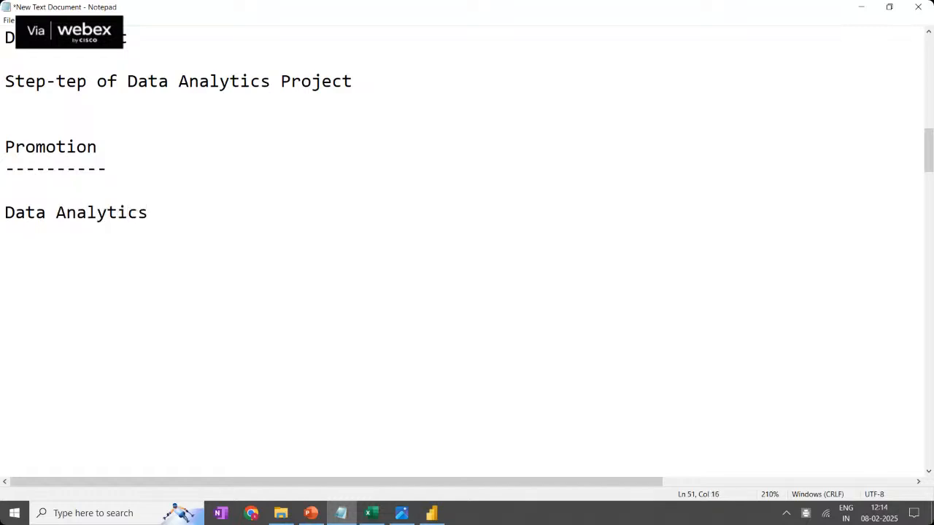
pyautogui.write('@ 7:30 PM')
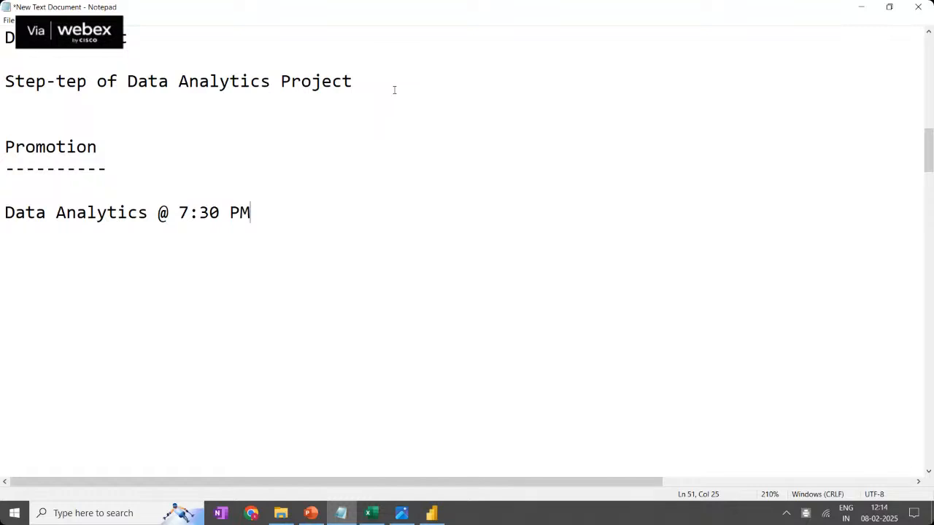
pyautogui.press('Return')
pyautogui.press('Return')
pyautogui.press('Tab')
pyautogui.write('E')
pyautogui.press('BackSpace')
pyautogui.write('SQL, Statistics,')
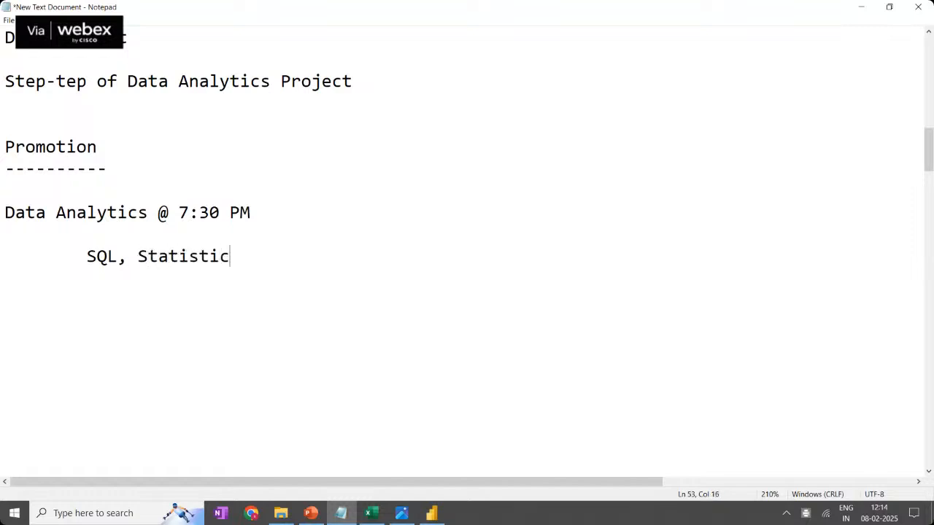
# Add "Excel" and "Python" as separate, double-indented entries below the SQL and Statistics line
pyautogui.press('Return')
pyautogui.press('Return')
pyautogui.press('Tab')
pyautogui.press('Tab')
pyautogui.write('Exce')
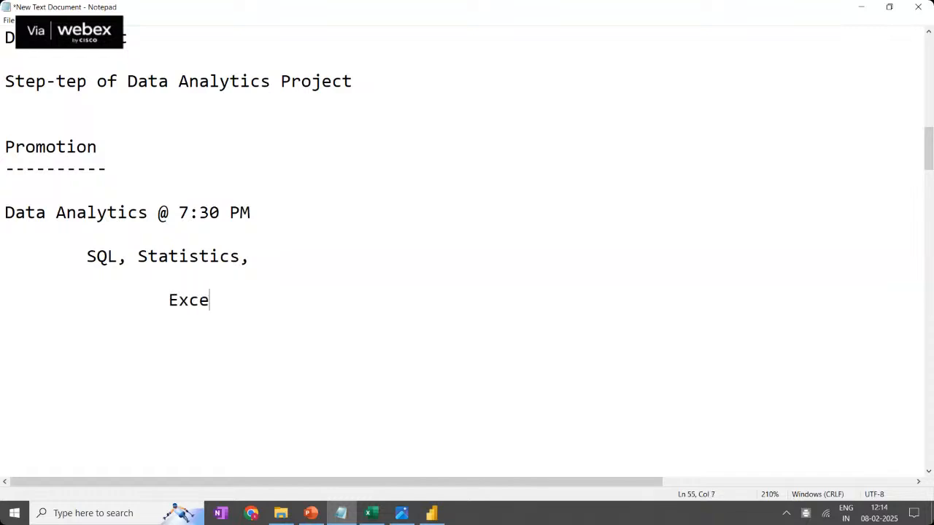
pyautogui.write('l')
pyautogui.press('Return')
pyautogui.press('Return')
pyautogui.press('Tab')
pyautogui.press('Tab')
pyautogui.write('Python')
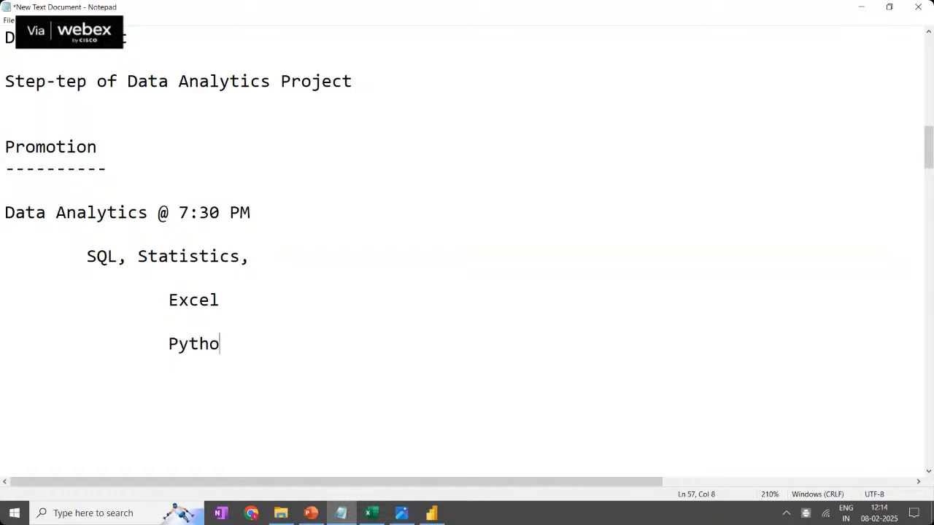
# Continue the double-indented tool list with "PowerBI" and "Tableau" below Python
pyautogui.press('Return')
pyautogui.press('Return')
pyautogui.press('Tab')
pyautogui.press('Tab')
pyautogui.write('PowerBI')
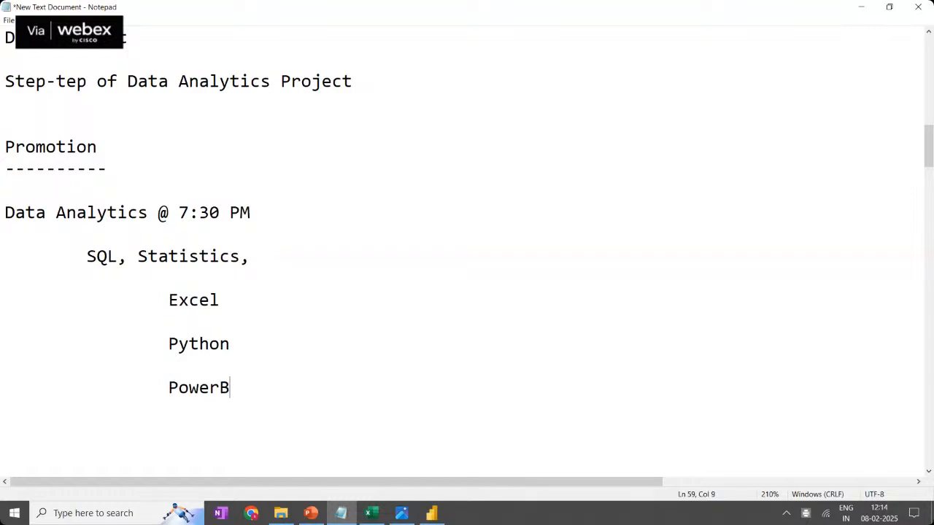
pyautogui.press('Return')
pyautogui.press('Return')
pyautogui.press('Tab')
pyautogui.press('Tab')
pyautogui.write('Tableau')
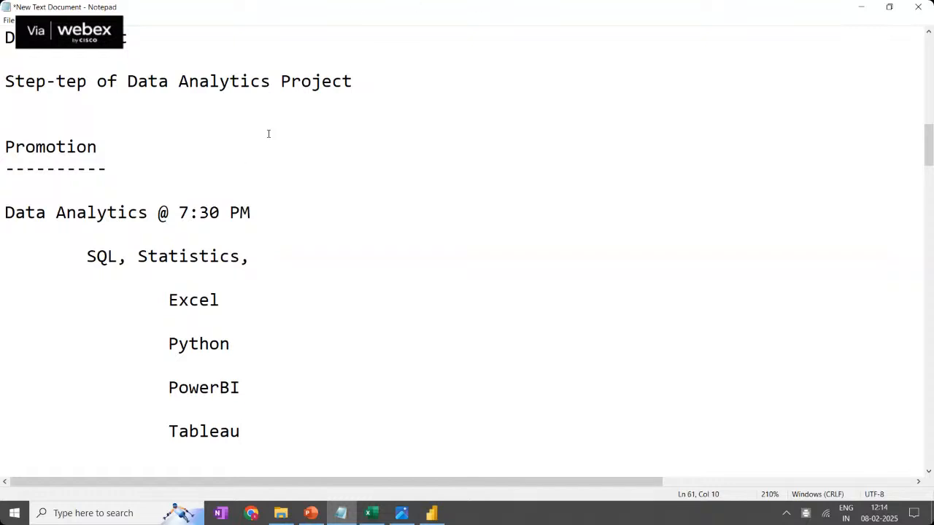
# Extend the "SQL, Statistics" line with ", Data Prepartion"
pyautogui.click(248, 268)
pyautogui.moveTo(256, 258); pyautogui.dragTo(251, 259)
pyautogui.press('BackSpace')
pyautogui.press('BackSpace')
pyautogui.moveTo(88, 256); pyautogui.dragTo(250, 264)
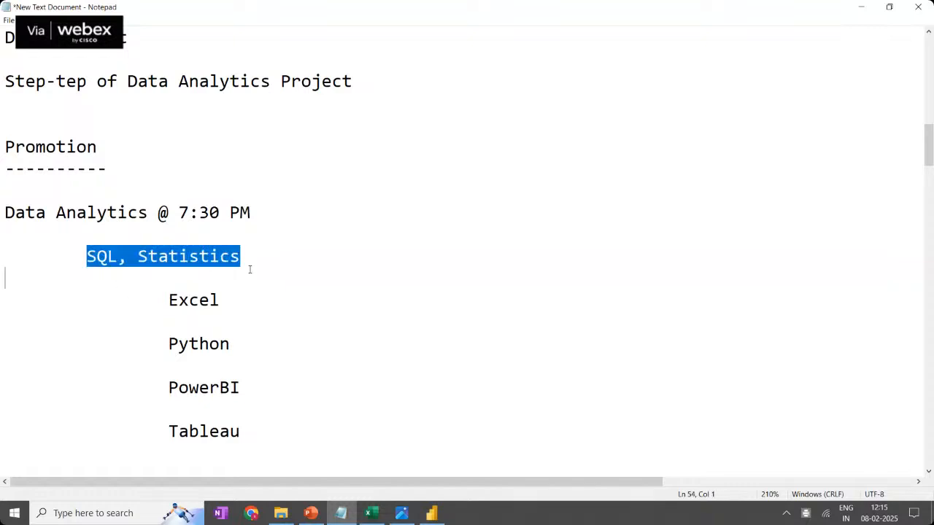
pyautogui.click(252, 263)
pyautogui.write(', ')
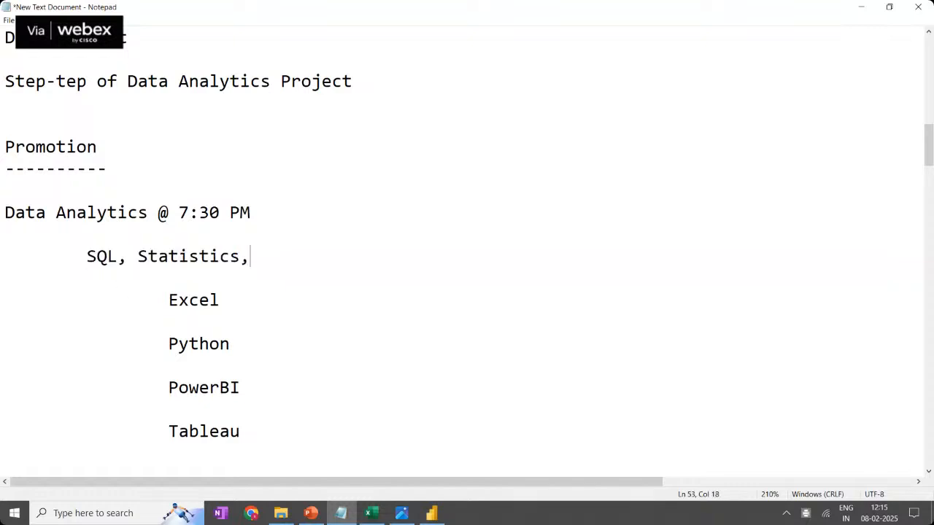
pyautogui.write('Data Prepartion')
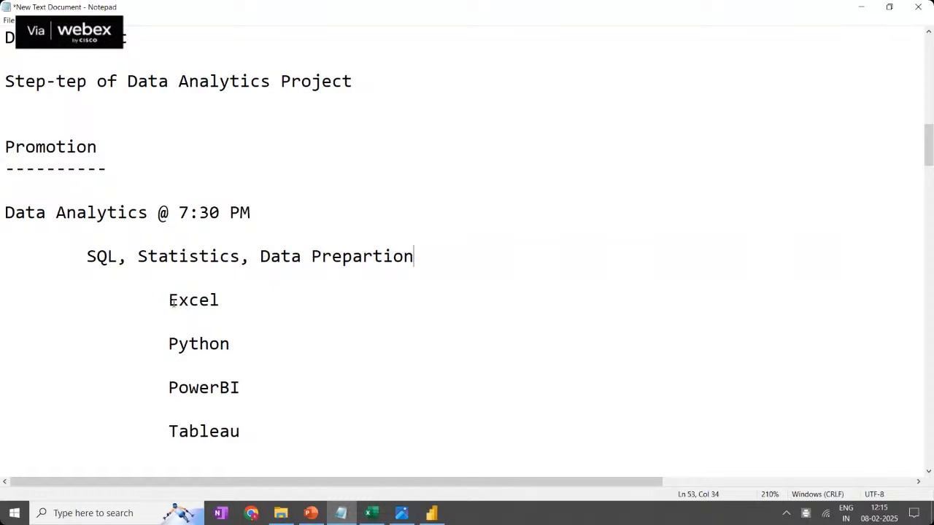
# Add the line "Concepts from Basics & Advance" below the tool list, followed by several blank lines
pyautogui.click(255, 432)
pyautogui.press('Return')
pyautogui.press('Return')
pyautogui.press('Return')
pyautogui.write('Co')
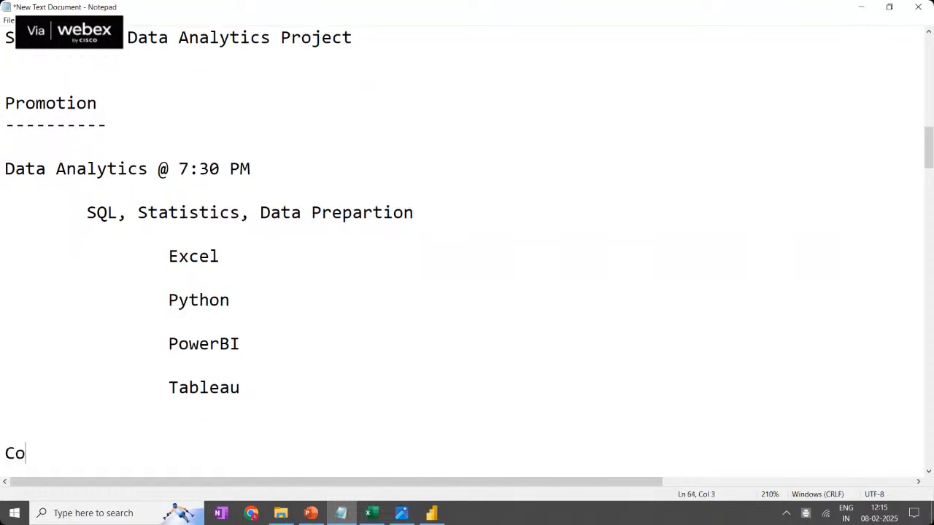
pyautogui.write('ncepts ')
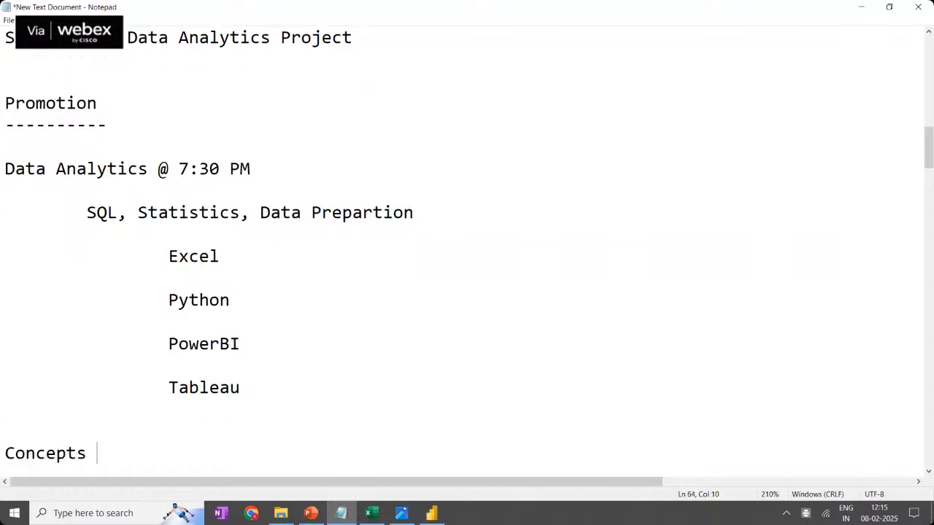
pyautogui.write('from Basic')
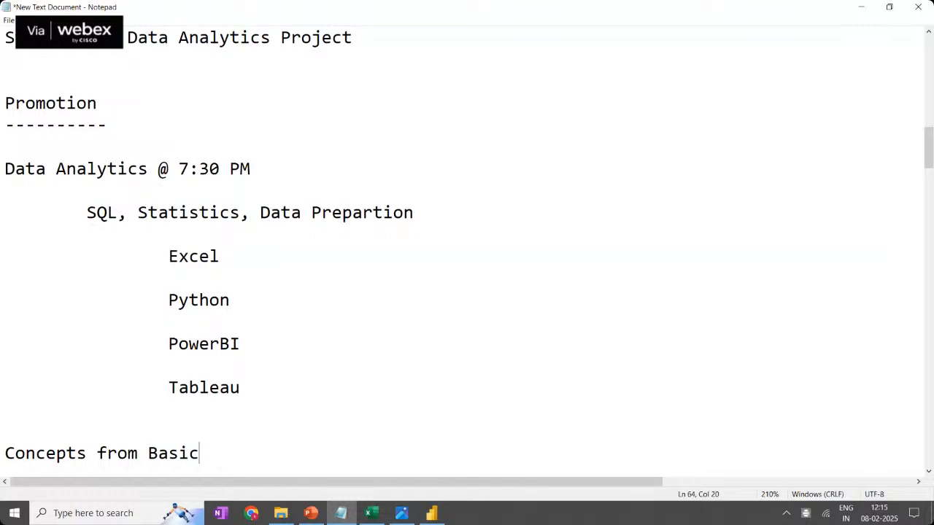
pyautogui.write('s & Advan')
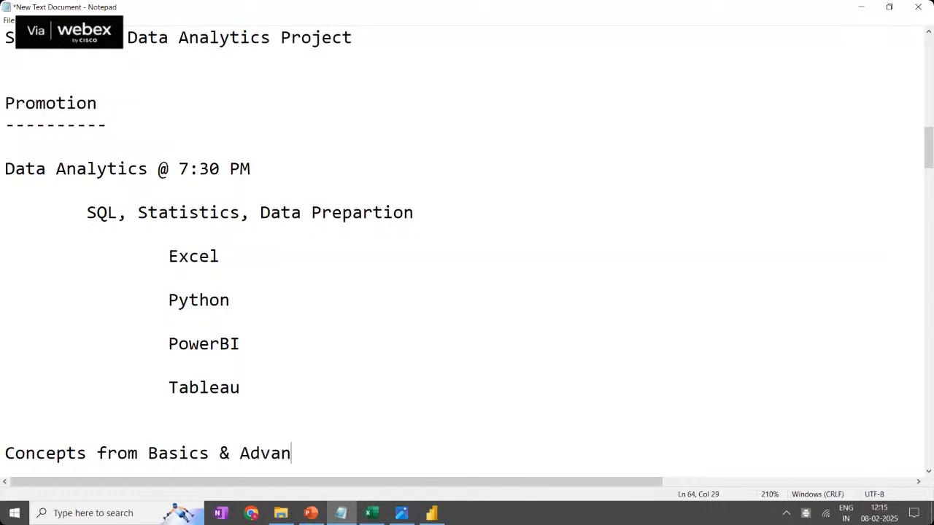
pyautogui.write('ce')
pyautogui.press('Return')
pyautogui.press('Return')
pyautogui.press('Return')
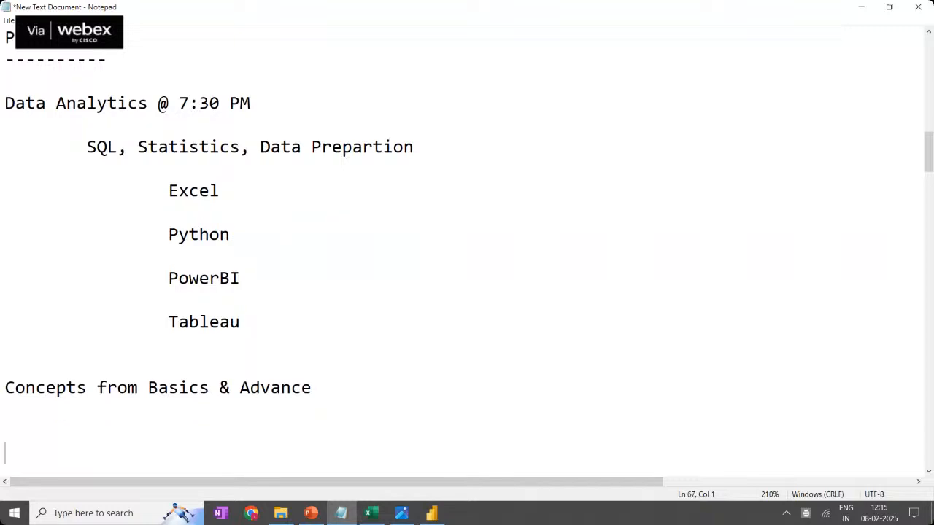
pyautogui.press('Return')
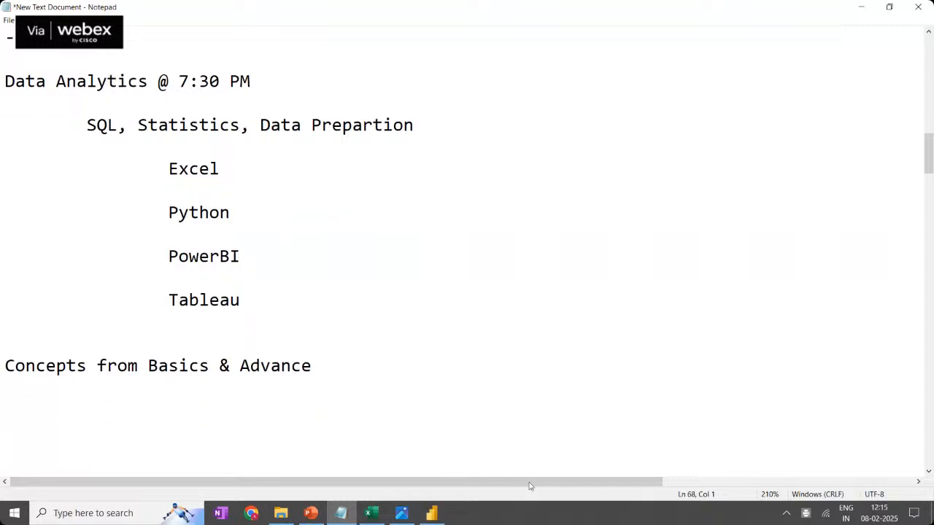
# Clear away the open windows and display the image "Whatsapp Community Link for 7.30 PM" from the Workshop folder
pyautogui.click(399, 518)
pyautogui.click(917, 8)
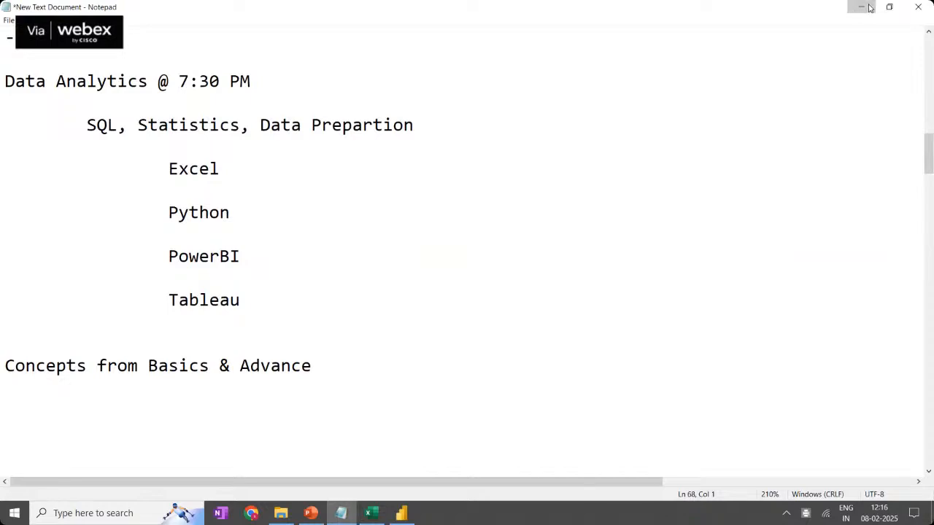
pyautogui.click(868, 8)
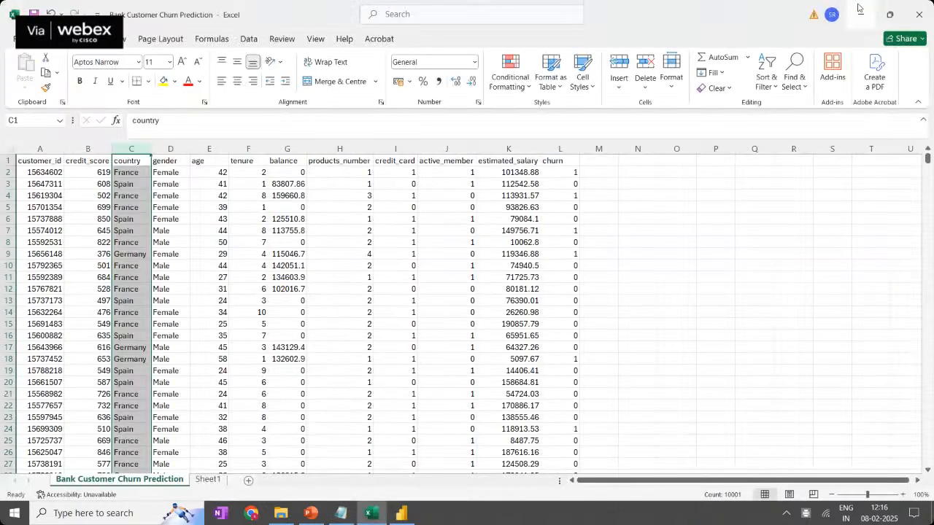
pyautogui.click(860, 7)
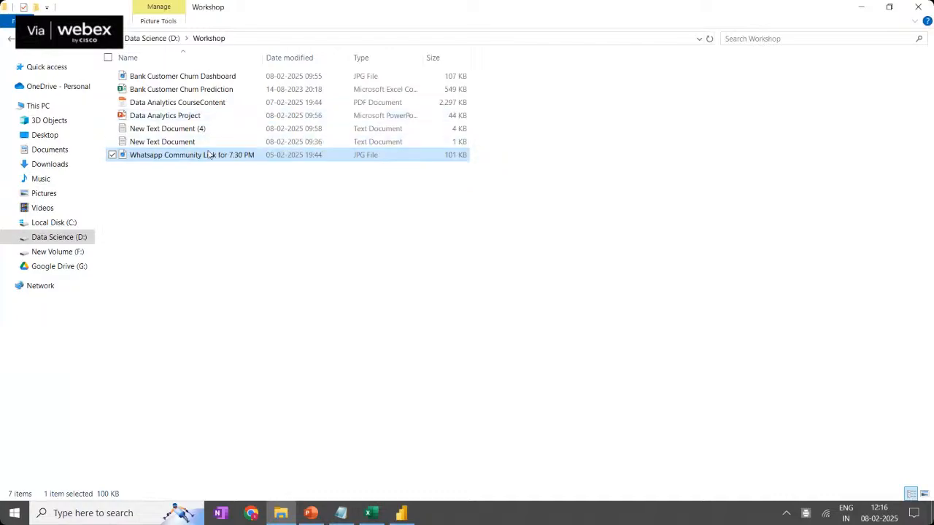
pyautogui.press('Return')
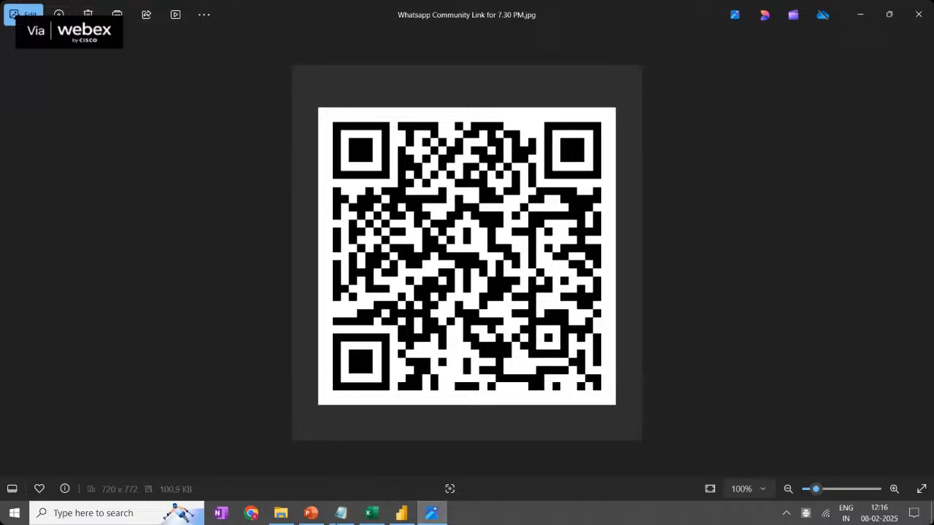
# Return to the Workshop folder, view the "New Text Document" file, and close it again
pyautogui.click(282, 515)
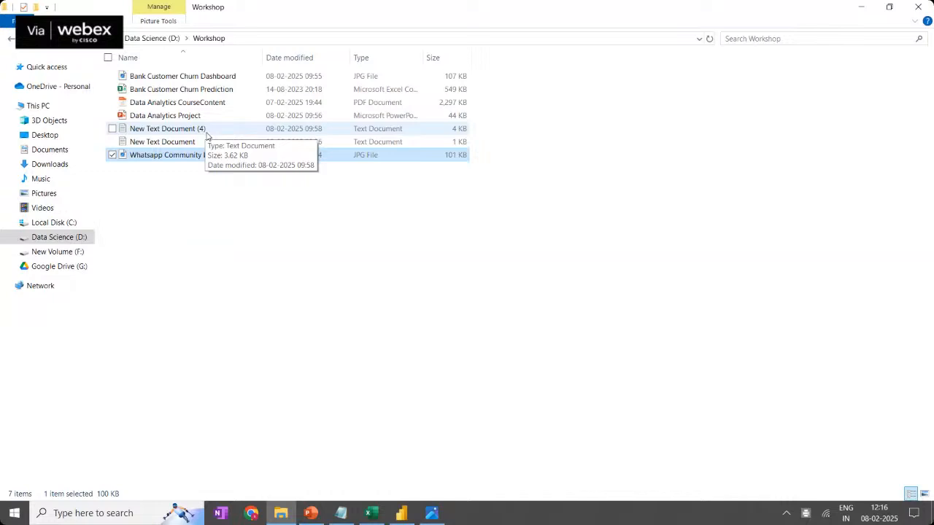
pyautogui.doubleClick(207, 143)
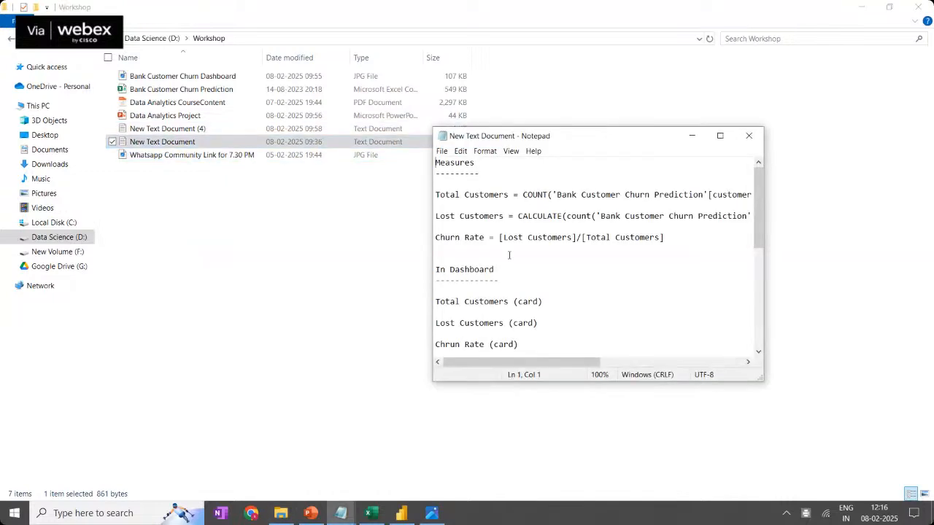
pyautogui.click(749, 137)
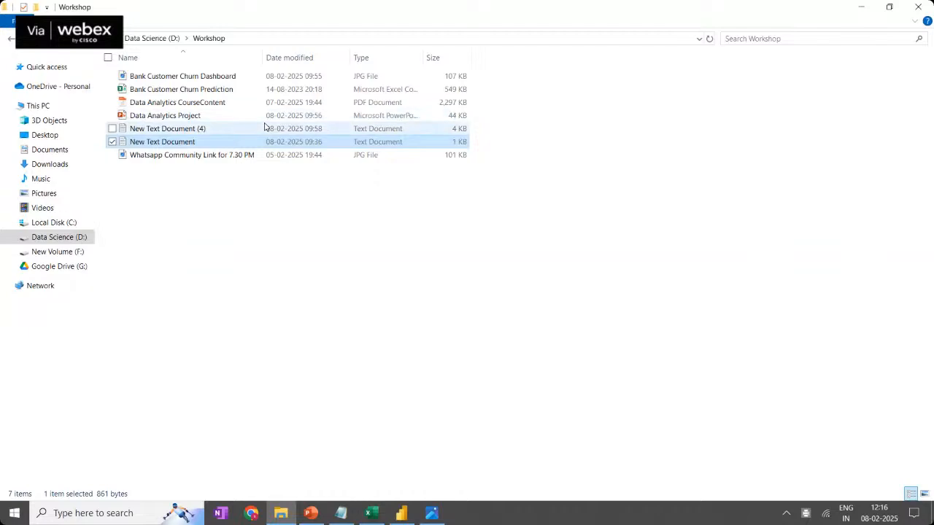
# Open the "New Text Document (4)" notes full-screen and enlarge the text around the Concepts and Materials sections
pyautogui.doubleClick(264, 128)
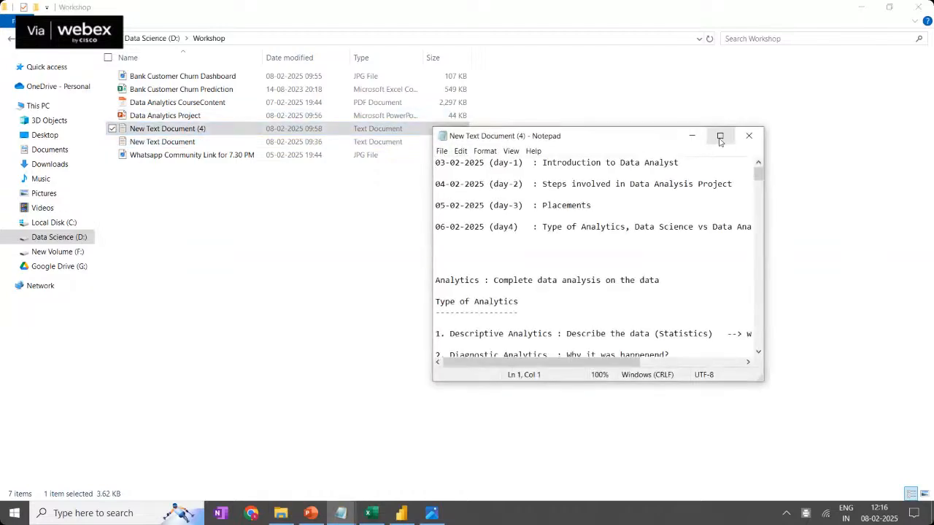
pyautogui.click(719, 138)
pyautogui.scroll(-9, 862, 187)
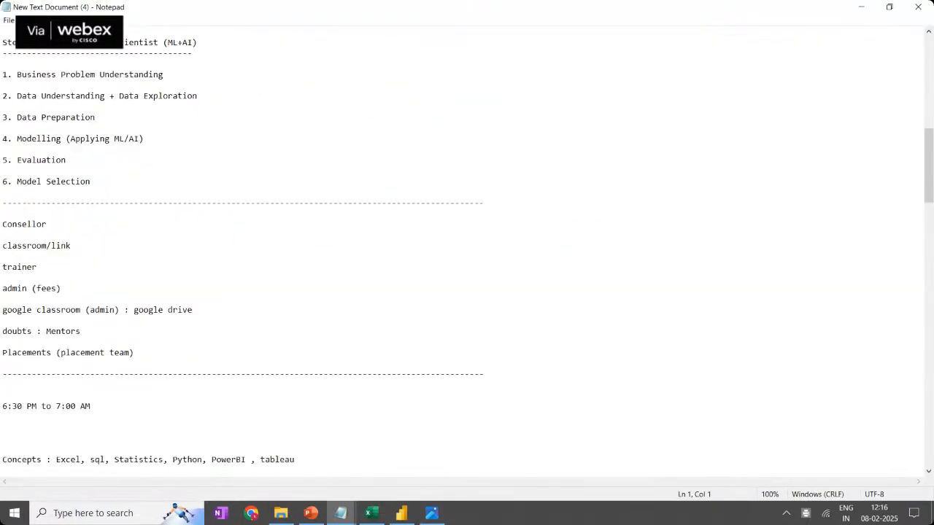
pyautogui.scroll(-4, 467, 252)
pyautogui.scroll(-1, 761, 328)
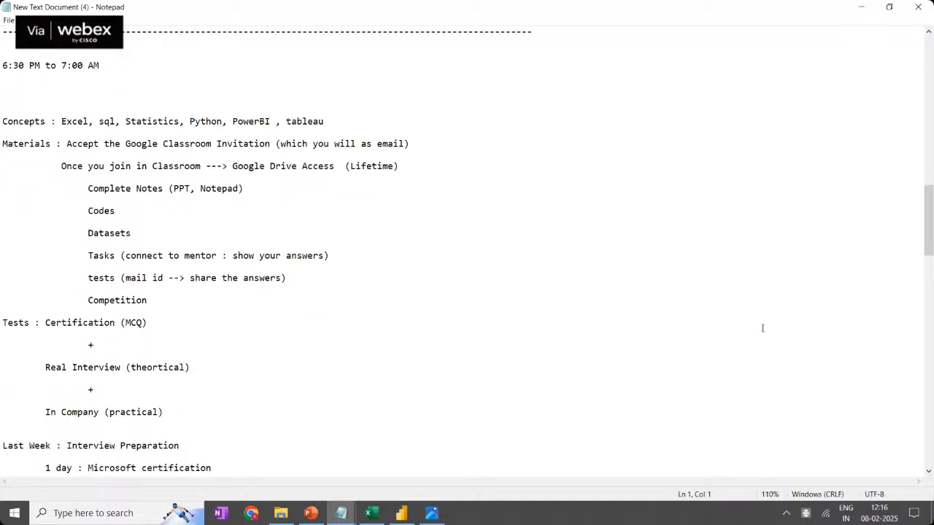
pyautogui.keyDown('ctrl'); pyautogui.scroll(2, 762, 329); pyautogui.keyUp('ctrl')
pyautogui.scroll(1, 762, 331)
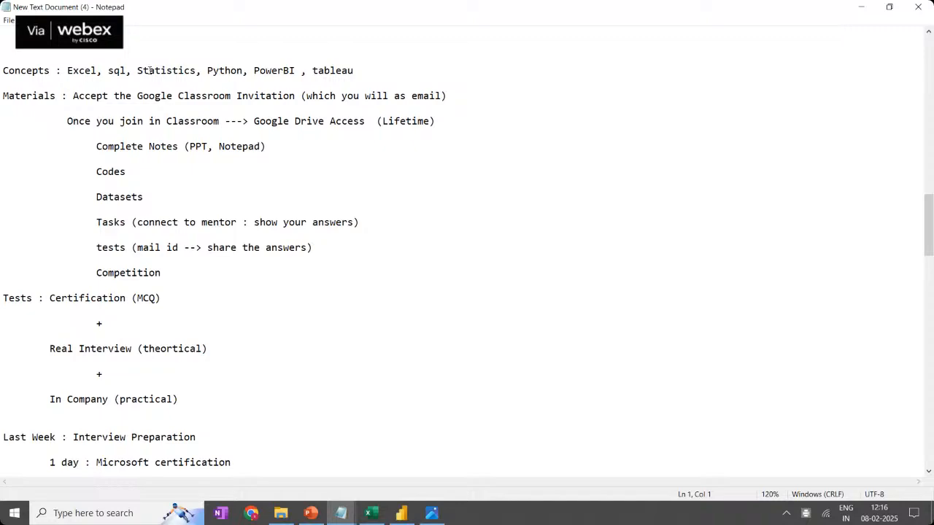
pyautogui.click(361, 71)
pyautogui.keyDown('ctrl'); pyautogui.scroll(5, 361, 72); pyautogui.keyUp('ctrl')
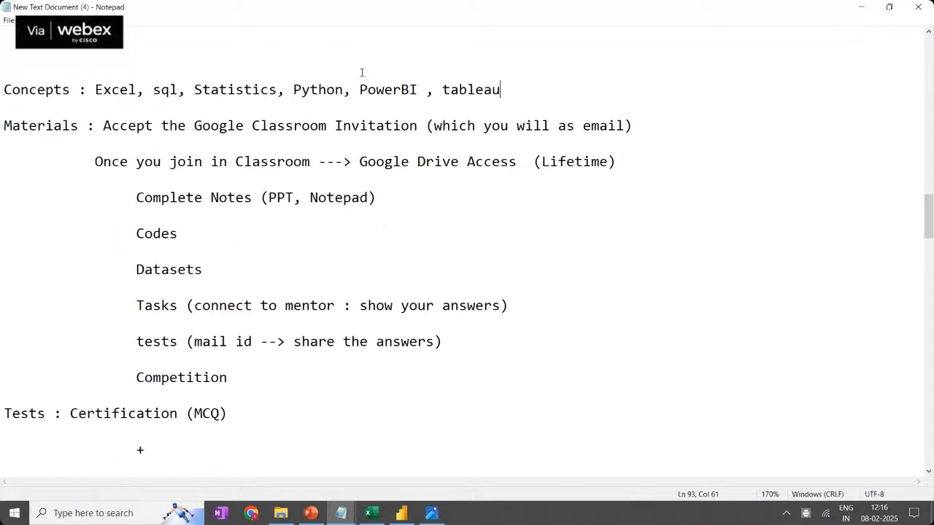
# Delete the "Tomorrow Morning 10:00 AM IST" free workshop announcement and the surplus blank lines above "Fee Details:"
pyautogui.scroll(-1, 382, 135)
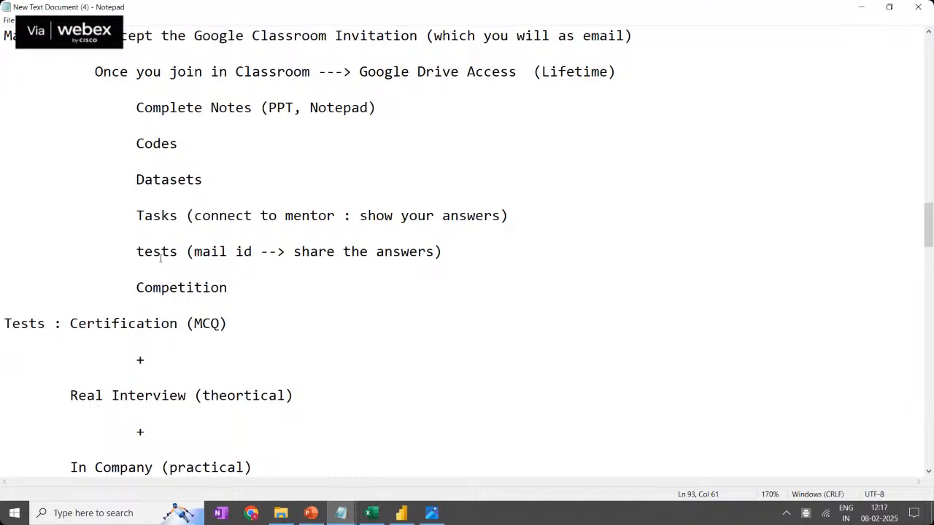
pyautogui.click(245, 288)
pyautogui.scroll(-1, 246, 289)
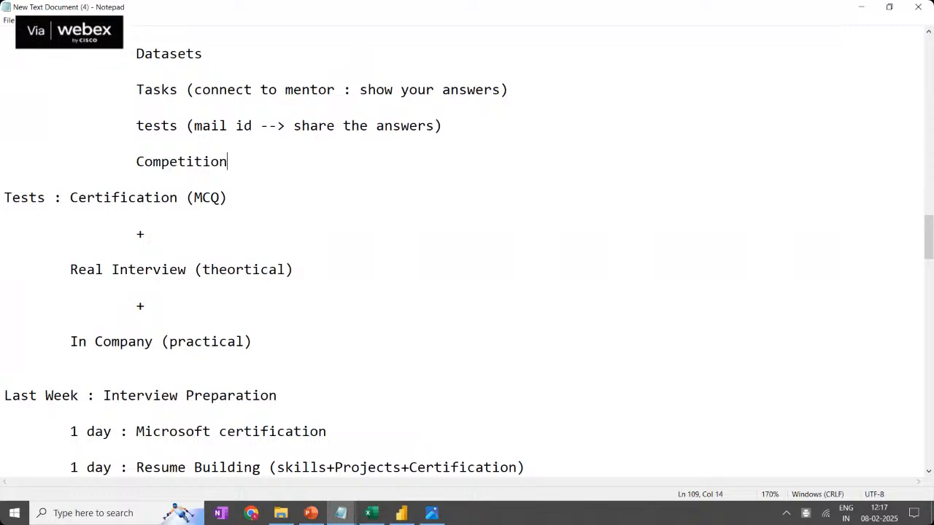
pyautogui.scroll(-2, 246, 289)
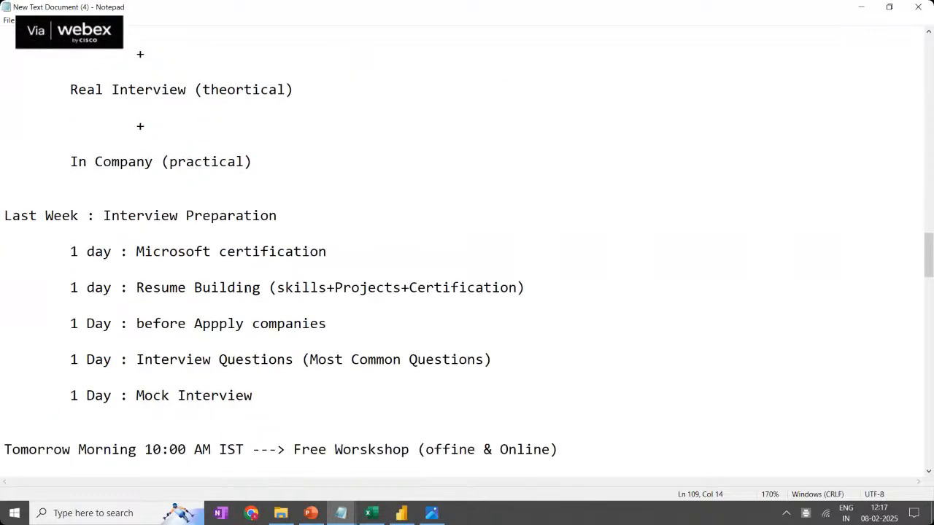
pyautogui.scroll(-5, 246, 289)
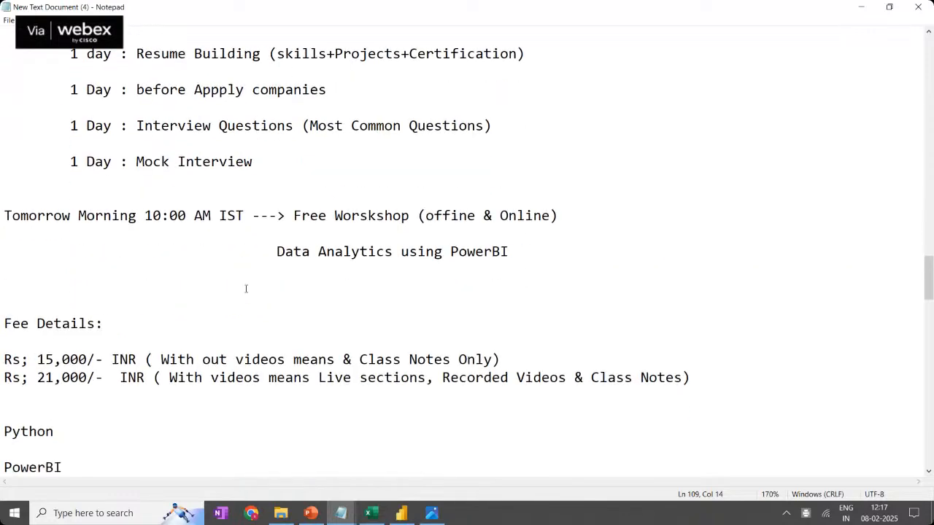
pyautogui.moveTo(518, 257); pyautogui.dragTo(4, 197)
pyautogui.press('Delete')
pyautogui.press('Delete')
pyautogui.press('Delete')
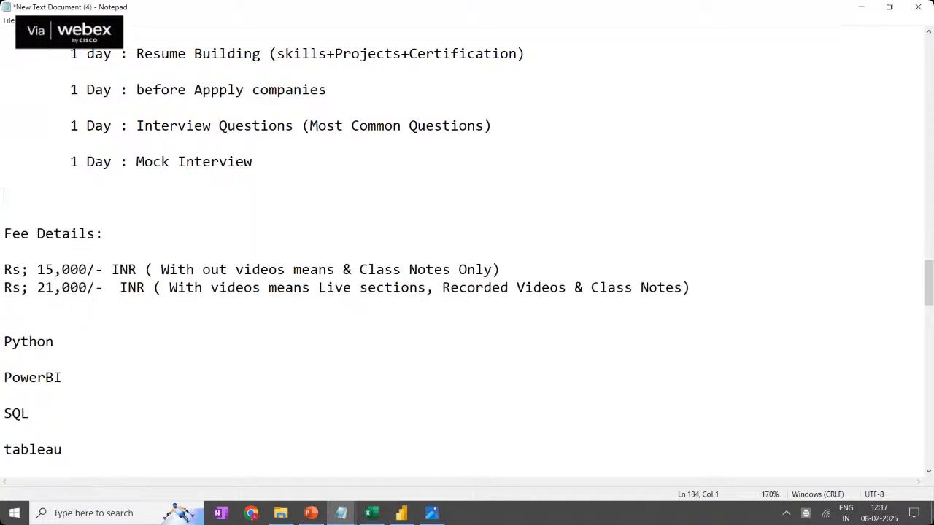
pyautogui.press('Delete')
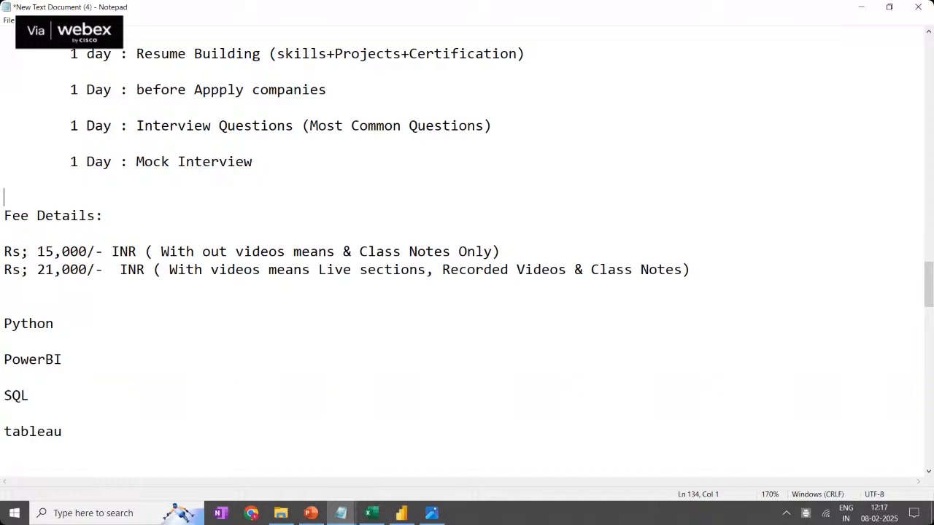
# Underline the "Fee Details:" heading with a row of dashes on a new line directly below it
pyautogui.click(124, 212)
pyautogui.press('Return')
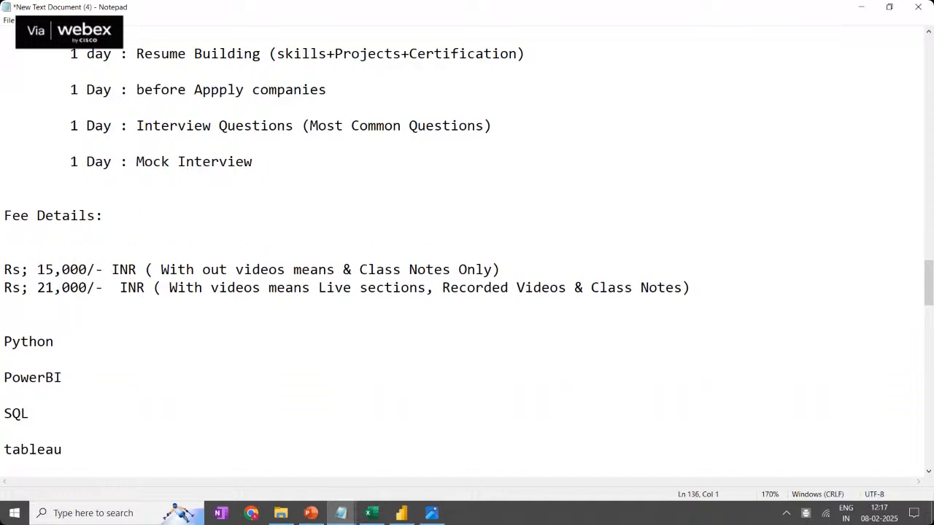
pyautogui.write('------------')
# Delete the Python, PowerBI, SQL and tableau list with its blank lines, keeping the admin contact heading intact
pyautogui.click(90, 455)
pyautogui.hotkey('shift', 'Up')
pyautogui.hotkey('shift', 'Up')
pyautogui.hotkey('shift', 'Up')
pyautogui.hotkey('shift', 'Up')
pyautogui.hotkey('shift', 'Up')
pyautogui.press('BackSpace')
pyautogui.press('Left')
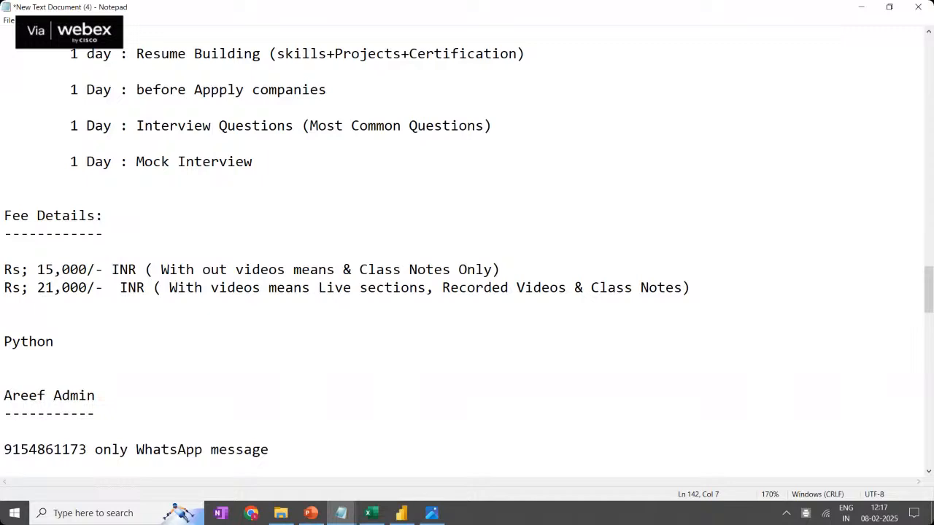
pyautogui.hotkey('shift', 'Home')
pyautogui.press('Delete')
pyautogui.press('Delete')
pyautogui.press('Delete')
pyautogui.press('Delete')
pyautogui.press('Delete')
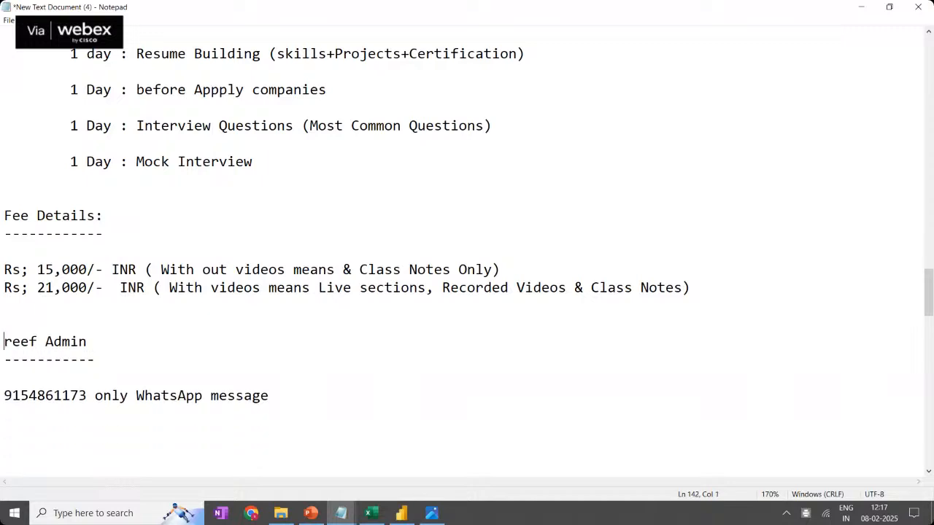
pyautogui.write('A')
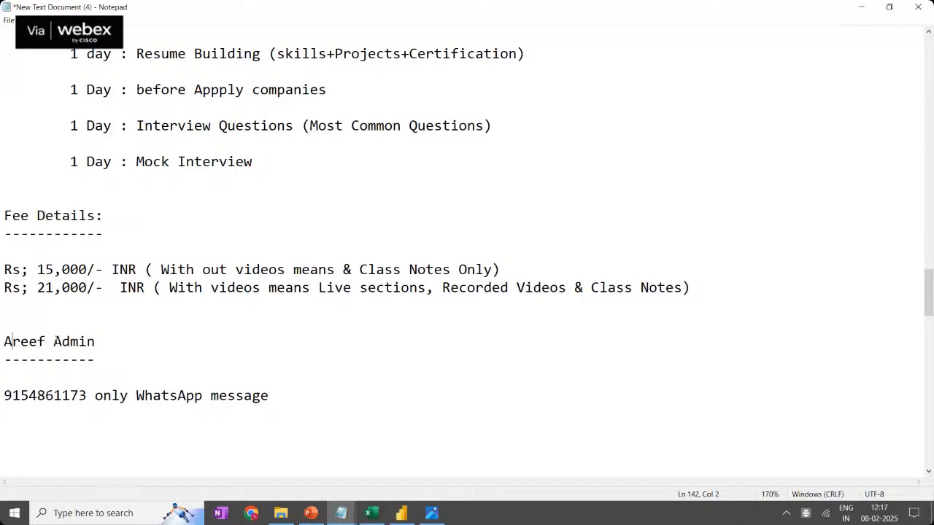
# Enclose "Admin" in parentheses in the contact heading and lengthen its dashed underline by one dash
pyautogui.hotkey('ctrl', 'Right')
pyautogui.write('()')
pyautogui.press('BackSpace')
pyautogui.click(128, 342)
pyautogui.write(')')
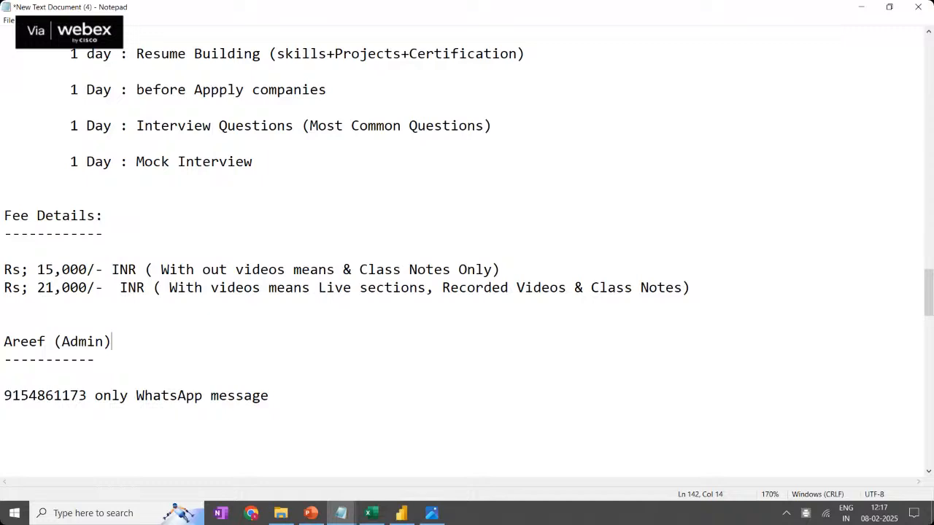
pyautogui.click(106, 356)
pyautogui.write('-')
# Remove the blank line under the contact heading and move the WhatsApp contact text up beside "(Admin)", separated by a dash
pyautogui.click(6, 396)
pyautogui.press('BackSpace')
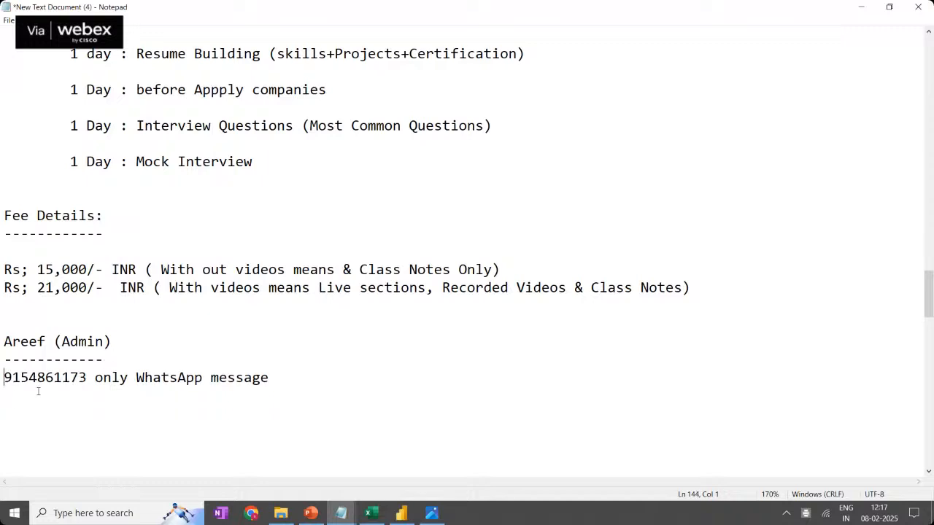
pyautogui.click(294, 384)
pyautogui.hotkey('shift', 'Home')
pyautogui.hotkey('ctrl', 'c')
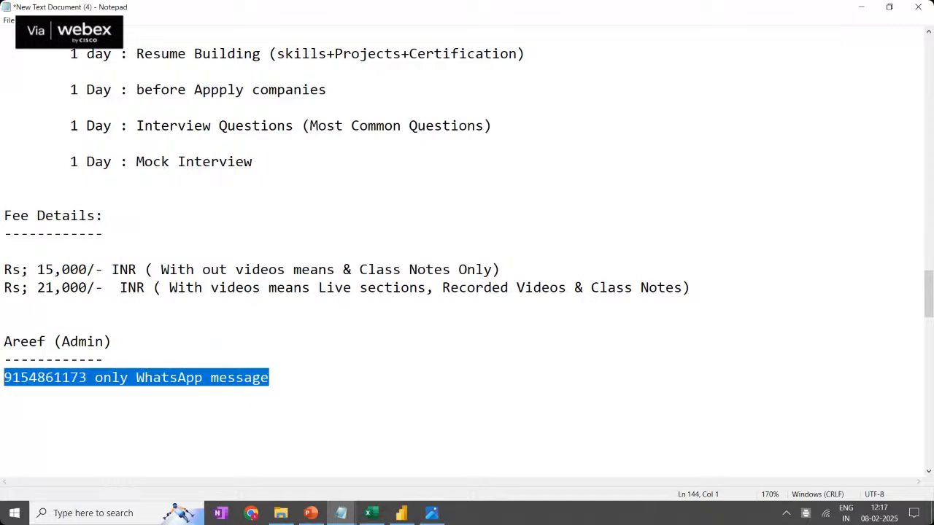
pyautogui.press('BackSpace')
pyautogui.click(133, 346)
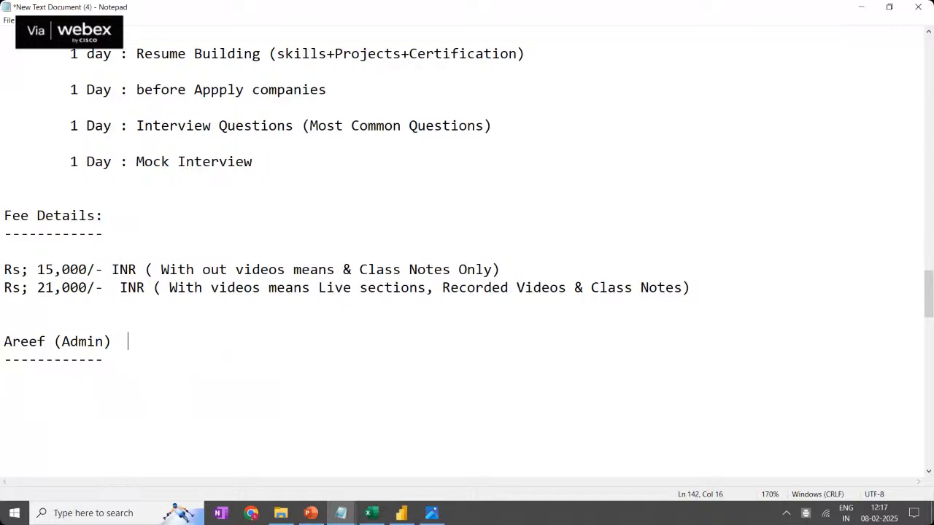
pyautogui.write('-')
pyautogui.hotkey('ctrl', 'v')
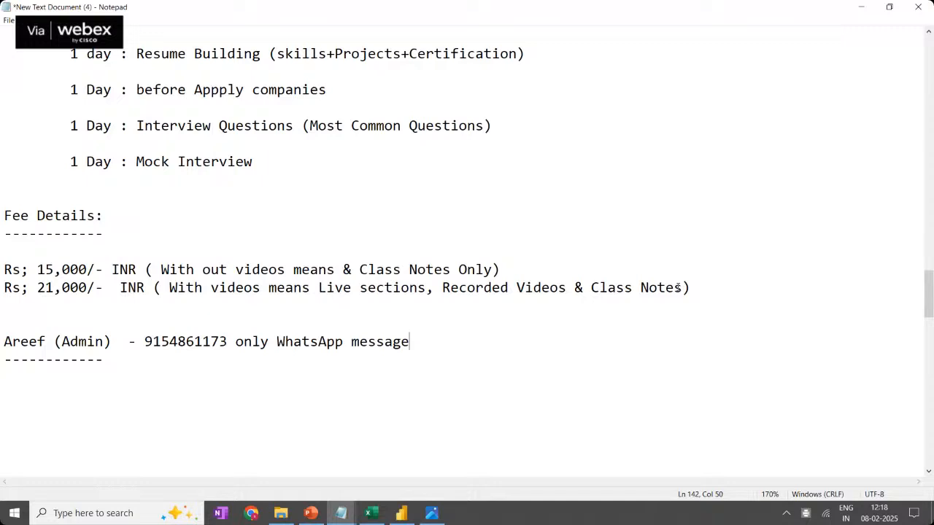
# Add the line "Duration : 4 Months" below the two fee options, leaving a blank line between them
pyautogui.click(717, 296)
pyautogui.press('Return')
pyautogui.press('Return')
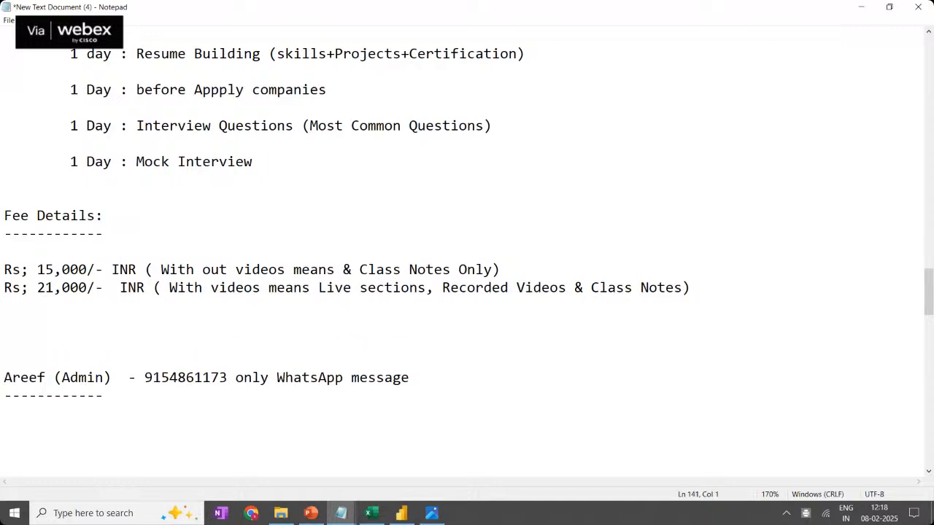
pyautogui.write('Duration : 4 Months')
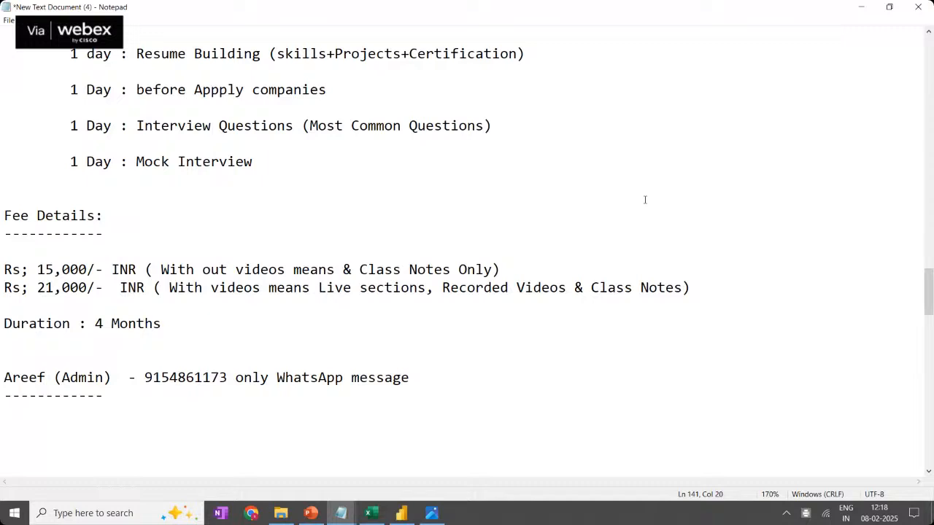
# Add the line "Class Timings : 7.30 PM to 9.00 PM" below the Mock Interview entry and remove the extra blank line above "Fee Details:"
pyautogui.click(282, 162)
pyautogui.press('Return')
pyautogui.press('Return')
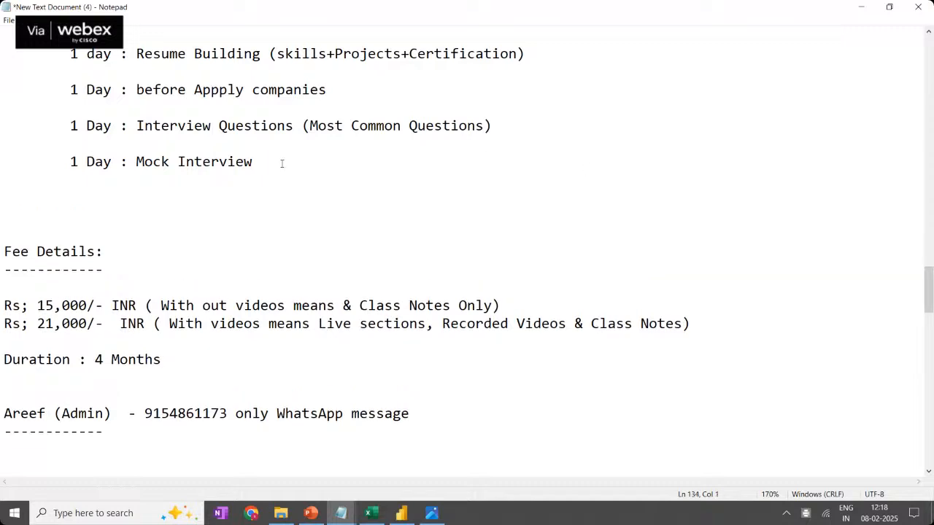
pyautogui.write('Class Timings ')
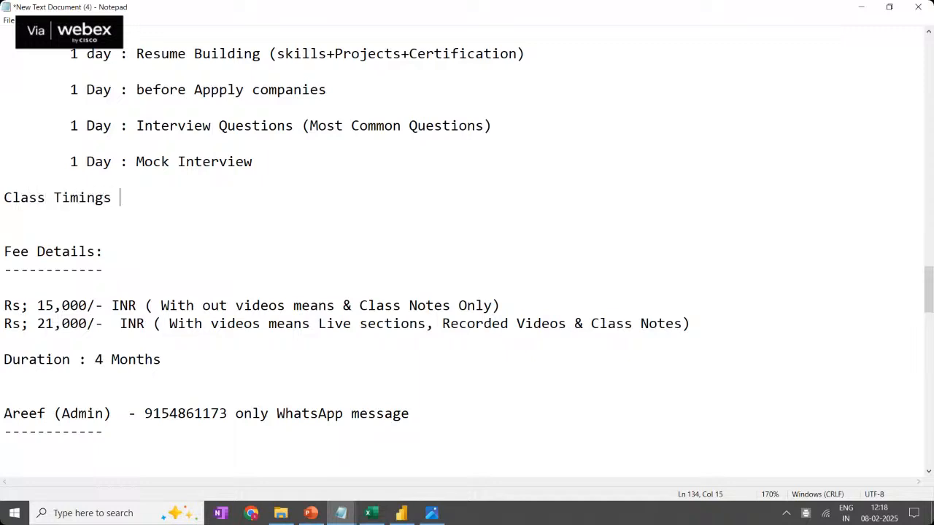
pyautogui.write(': 73')
pyautogui.press('BackSpace')
pyautogui.write('.30 PM to ')
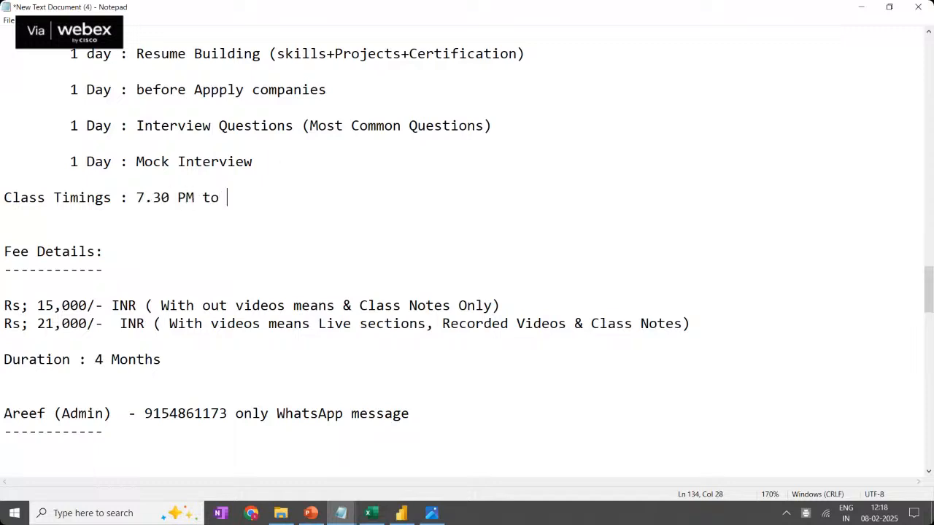
pyautogui.write('(')
pyautogui.write('.00')
pyautogui.press('BackSpace')
pyautogui.press('BackSpace')
pyautogui.press('BackSpace')
pyautogui.press('BackSpace')
pyautogui.write('9.00 OM')
pyautogui.press('BackSpace')
pyautogui.press('BackSpace')
pyautogui.write('PM')
pyautogui.click(83, 227)
pyautogui.press('Delete')
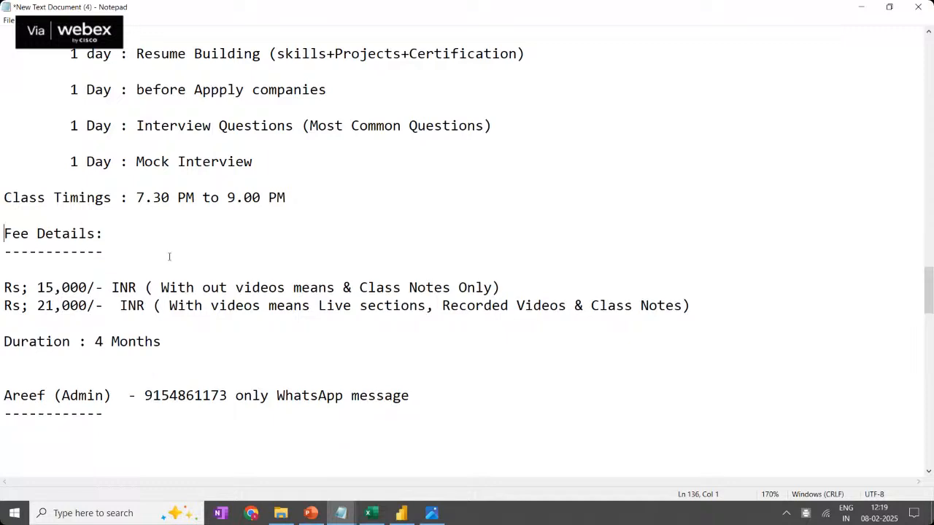
# Show the WhatsApp community QR code image in a reduced window over the notes, and display it full-screen with the notes minimized
pyautogui.click(435, 514)
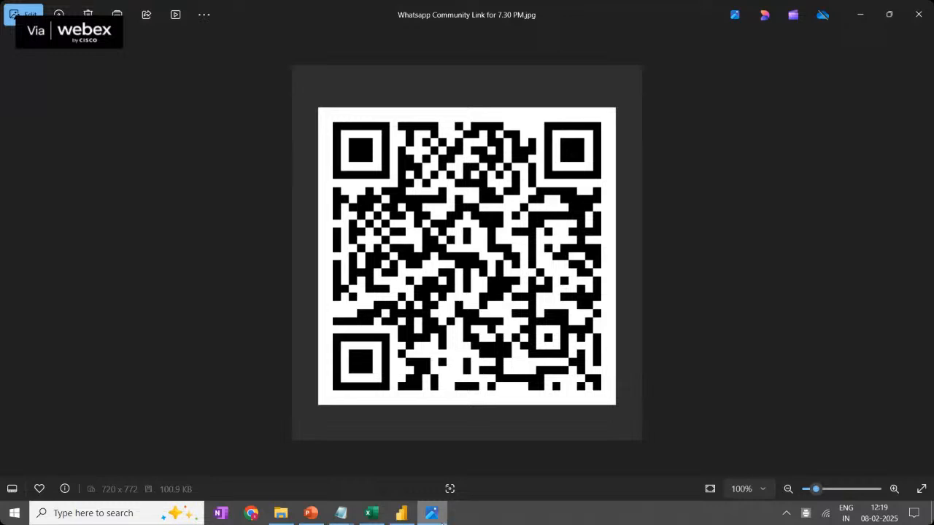
pyautogui.doubleClick(596, 14)
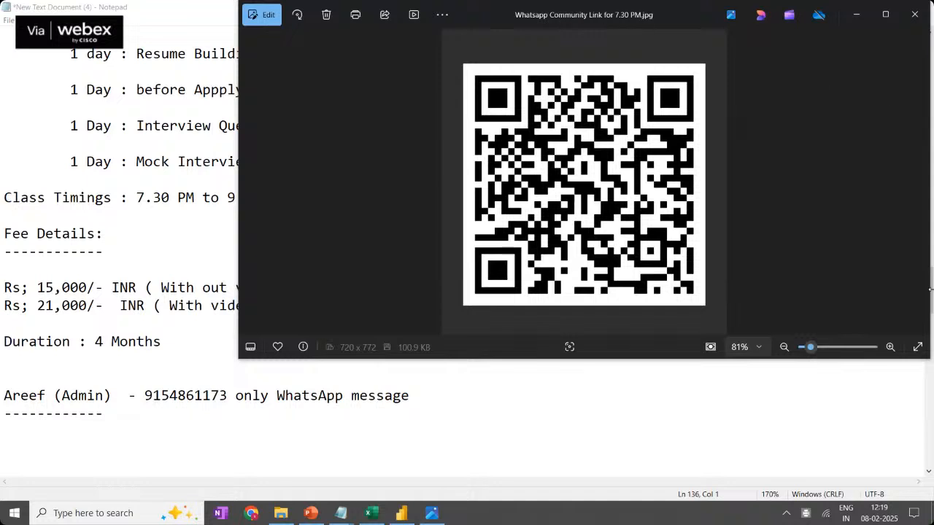
pyautogui.click(858, 13)
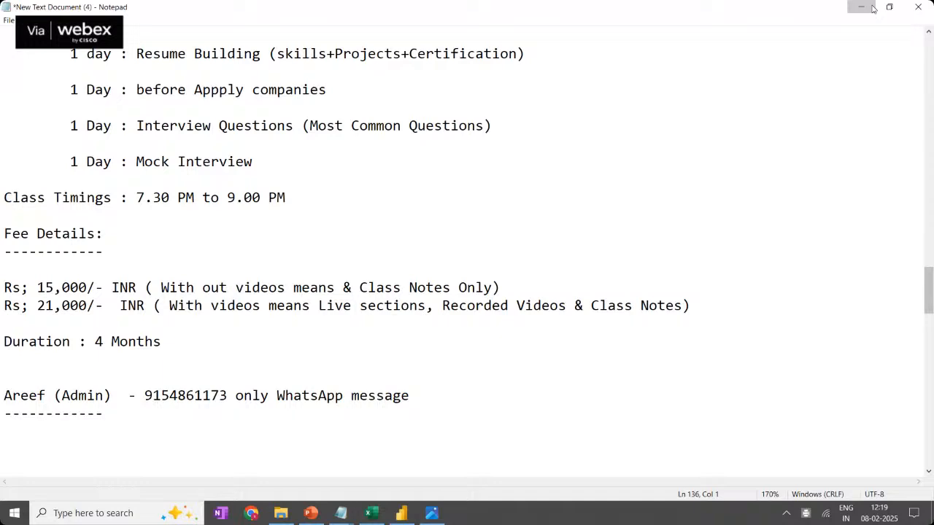
pyautogui.click(872, 7)
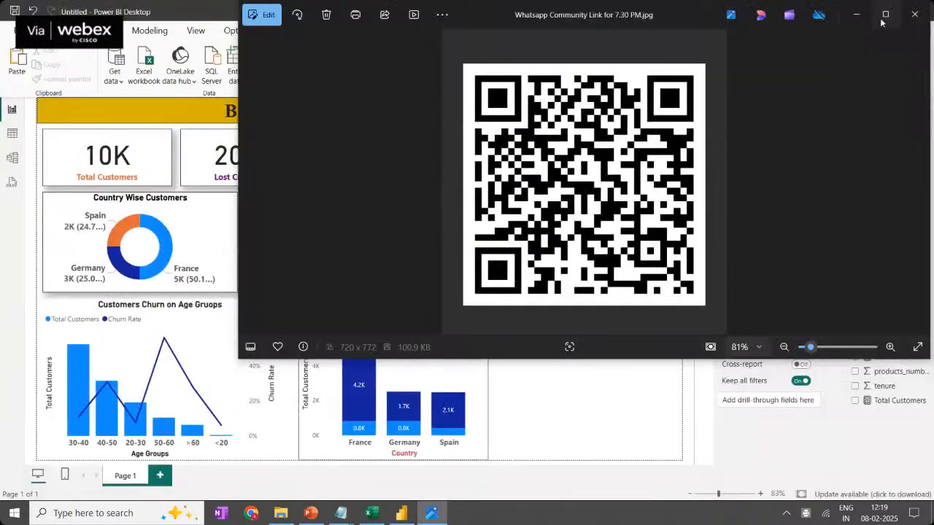
pyautogui.click(889, 11)
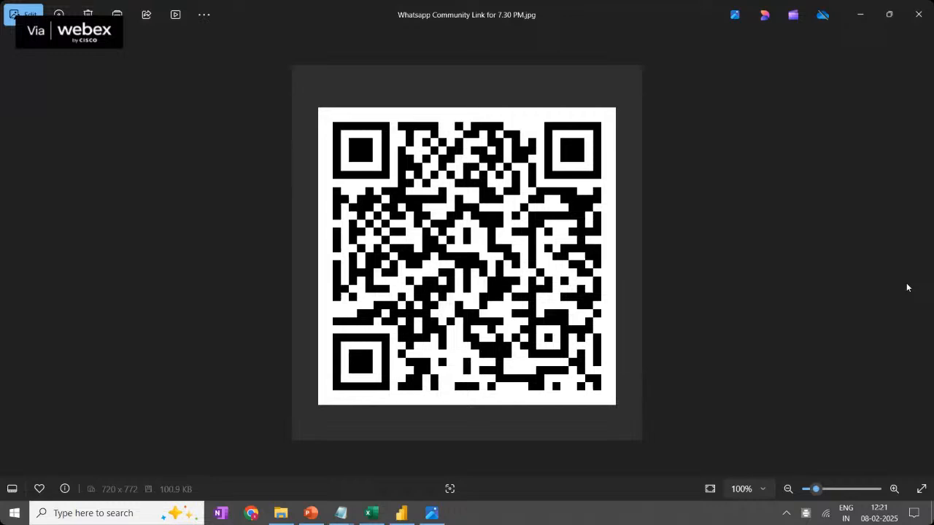
# Minimize the QR image and the dashboard, open the Data Analytics CourseContent PDF from the Workshop folder, and look through its statistics topics
pyautogui.click(861, 13)
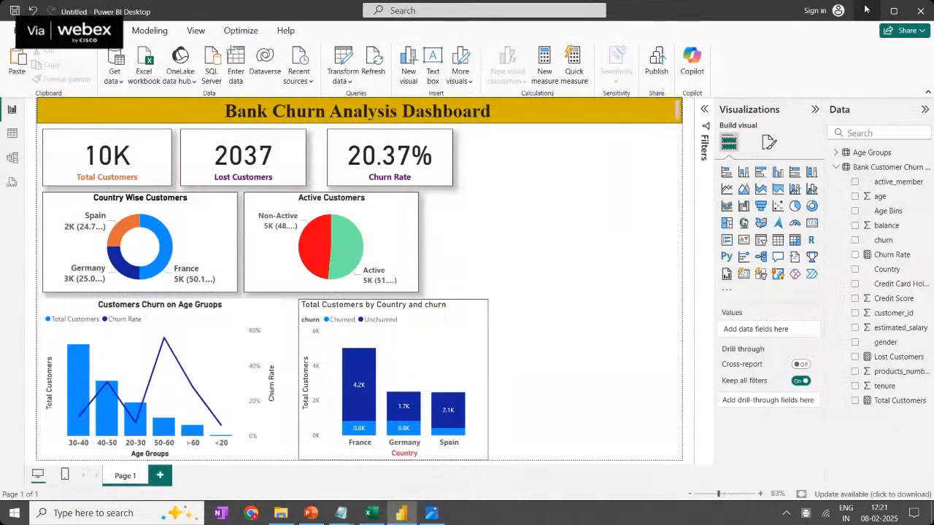
pyautogui.click(865, 9)
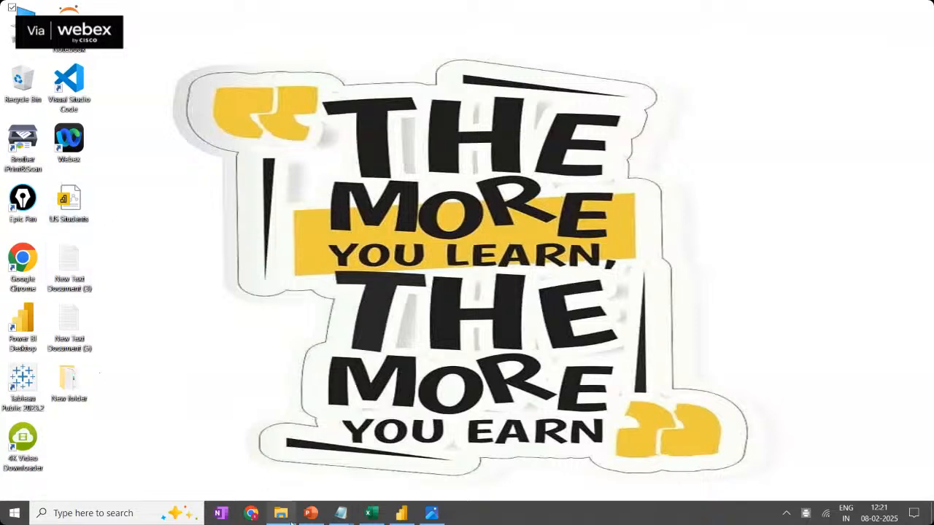
pyautogui.click(281, 514)
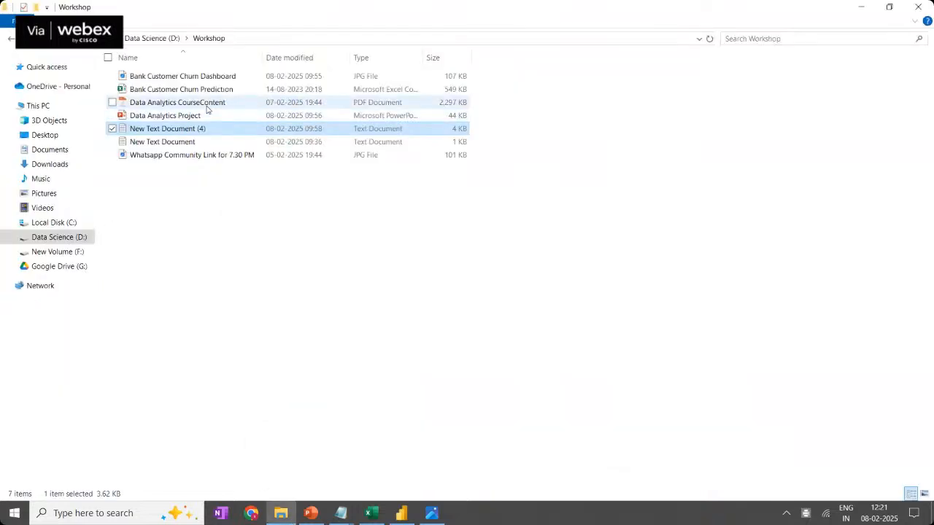
pyautogui.click(207, 108)
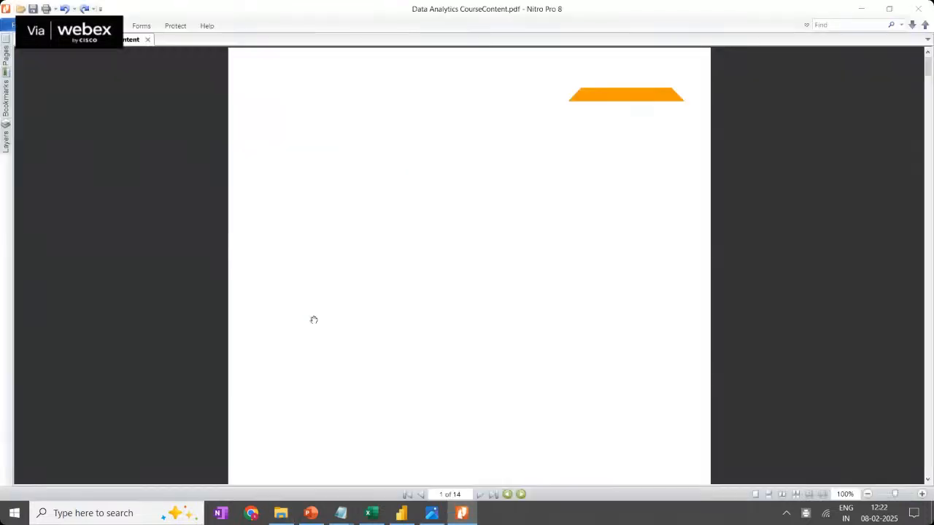
pyautogui.scroll(-15, 156, 275)
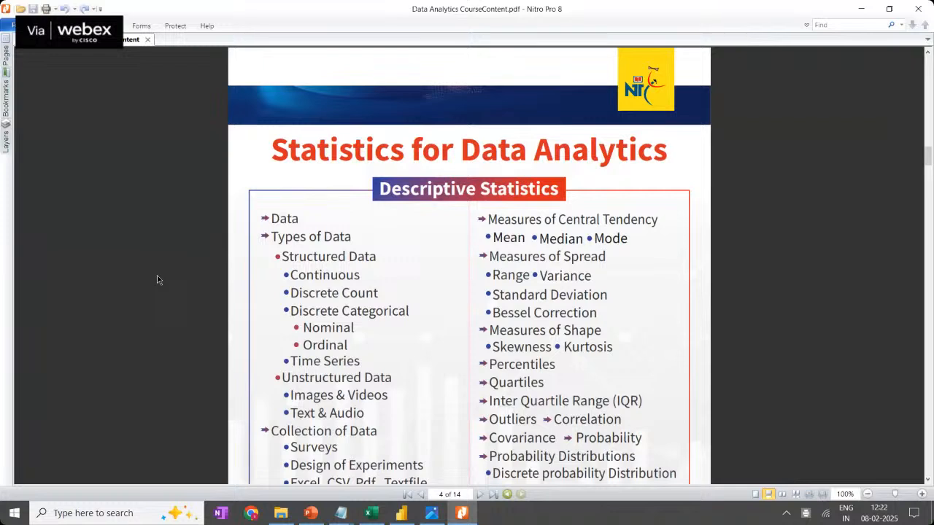
pyautogui.scroll(-5, 156, 277)
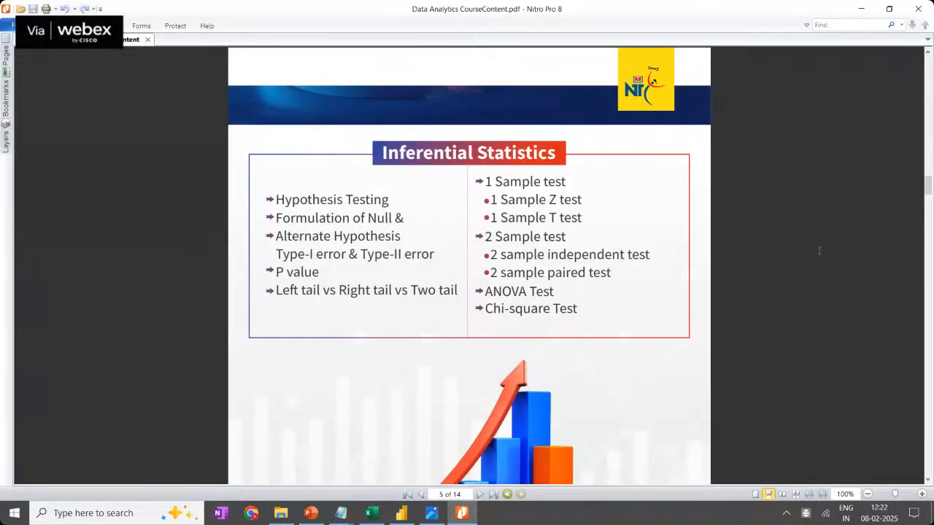